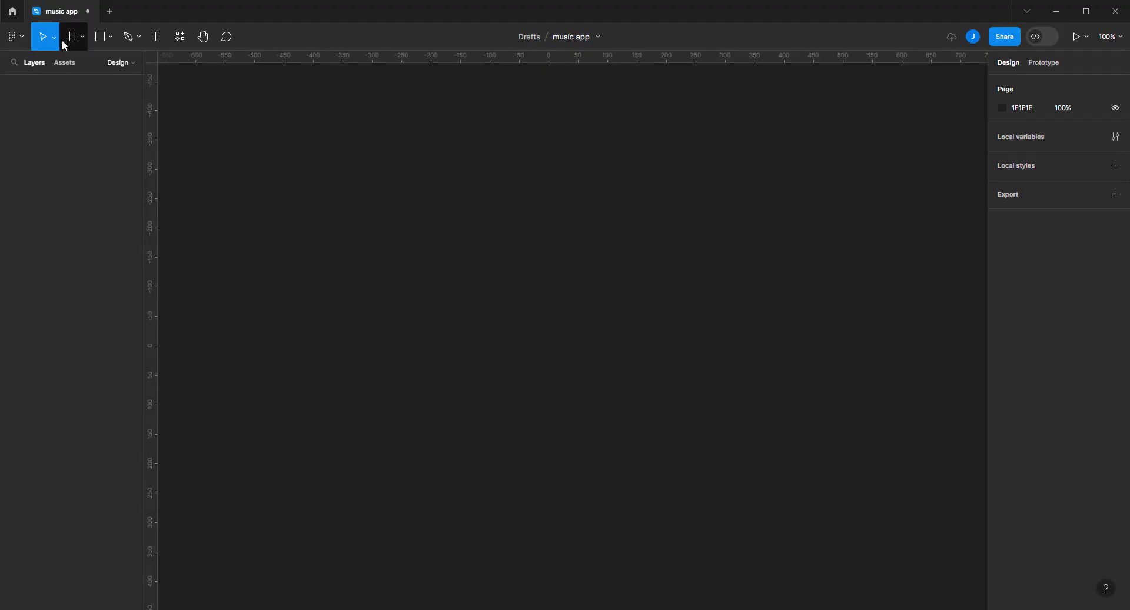
Draw a new frame on the canvas sized 360×800
left_click(70, 38)
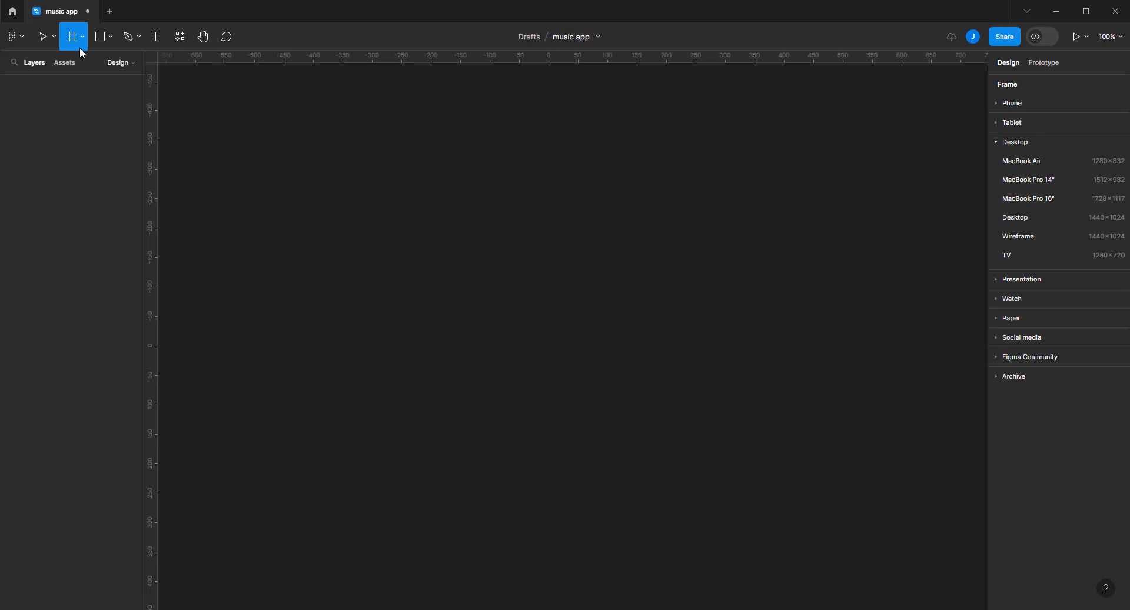
left_click(563, 345)
left_click(1038, 154)
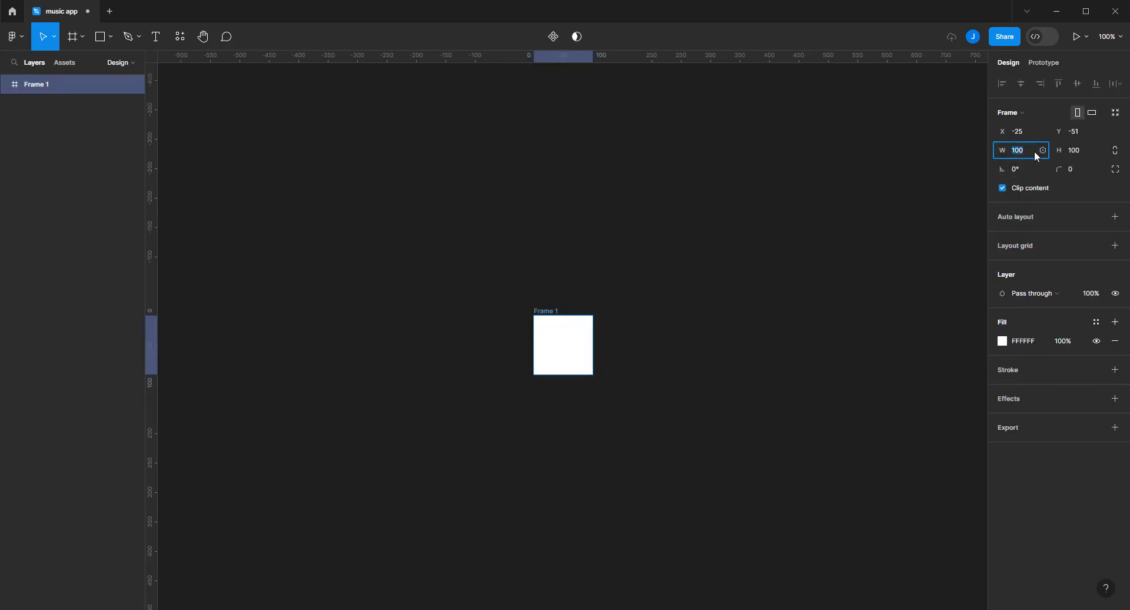
type("0")
key("Tab")
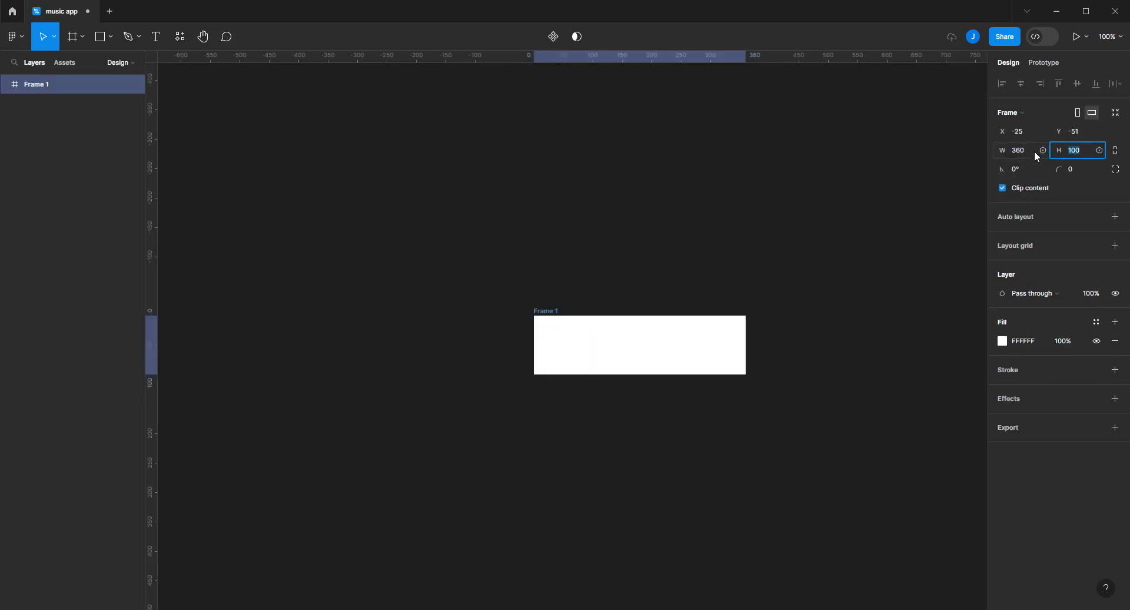
type("800")
key("Return")
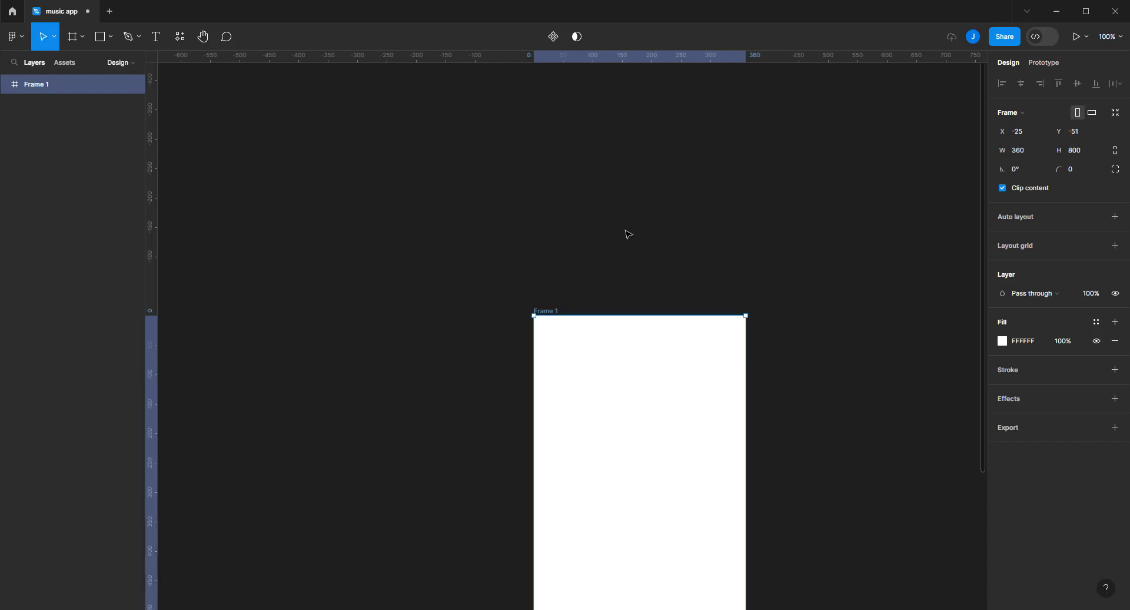
left_click(603, 178)
scroll(603, 178, "down", 5)
scroll(603, 179, "right", 3)
scroll(575, 209, "down", 2)
scroll(557, 224, "up", 1)
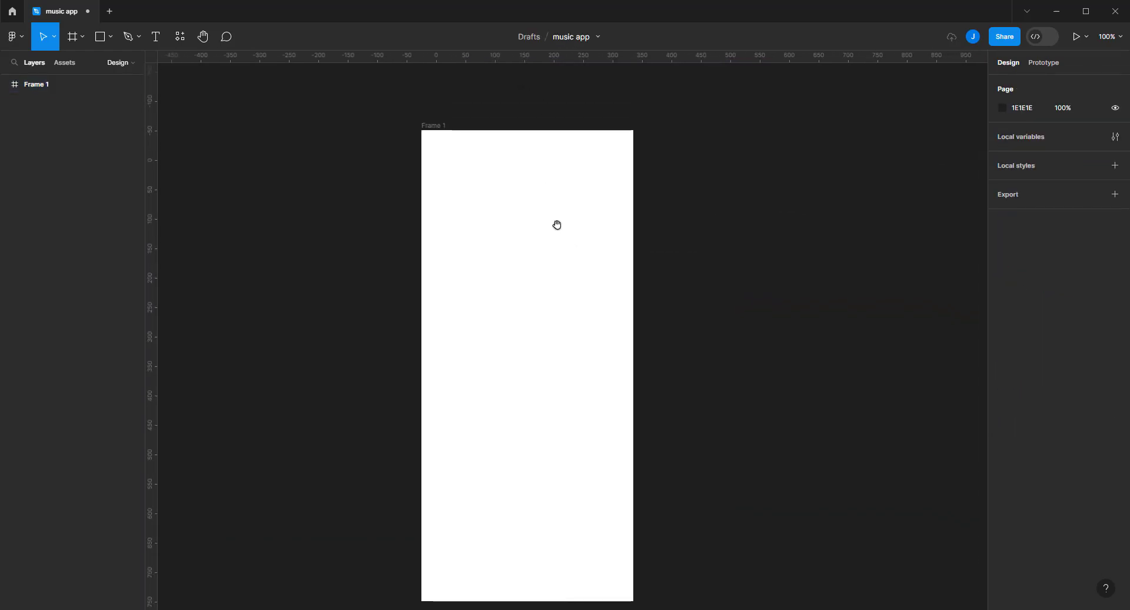
Rename the frame to Home
left_click(443, 133)
left_click(443, 134)
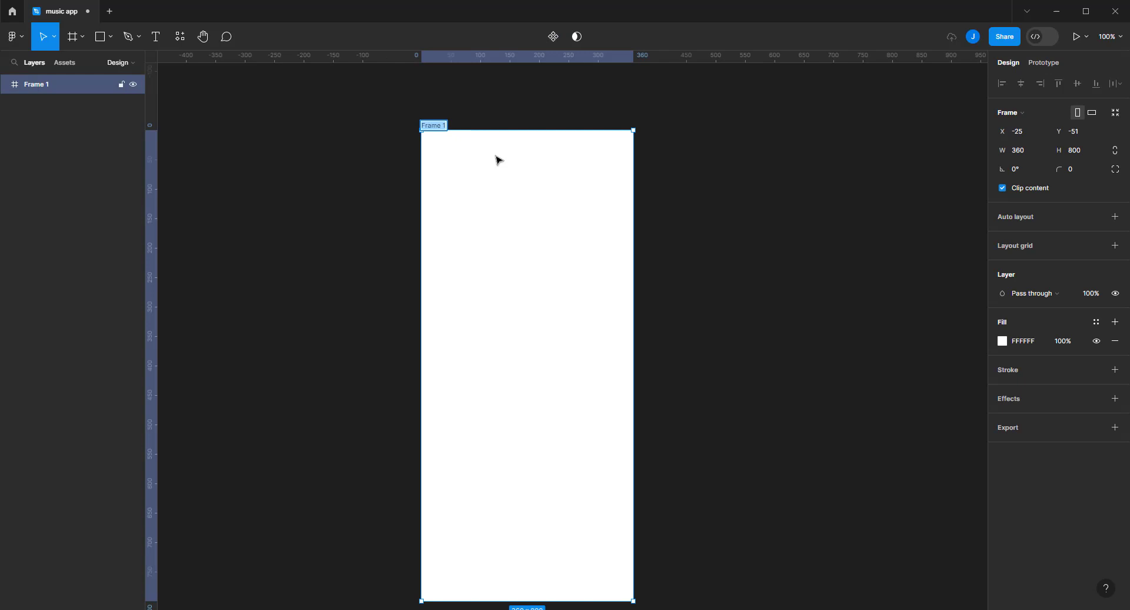
type("Home")
key("Return")
Fill the Home frame with dark navy 181a26
left_click(1028, 343)
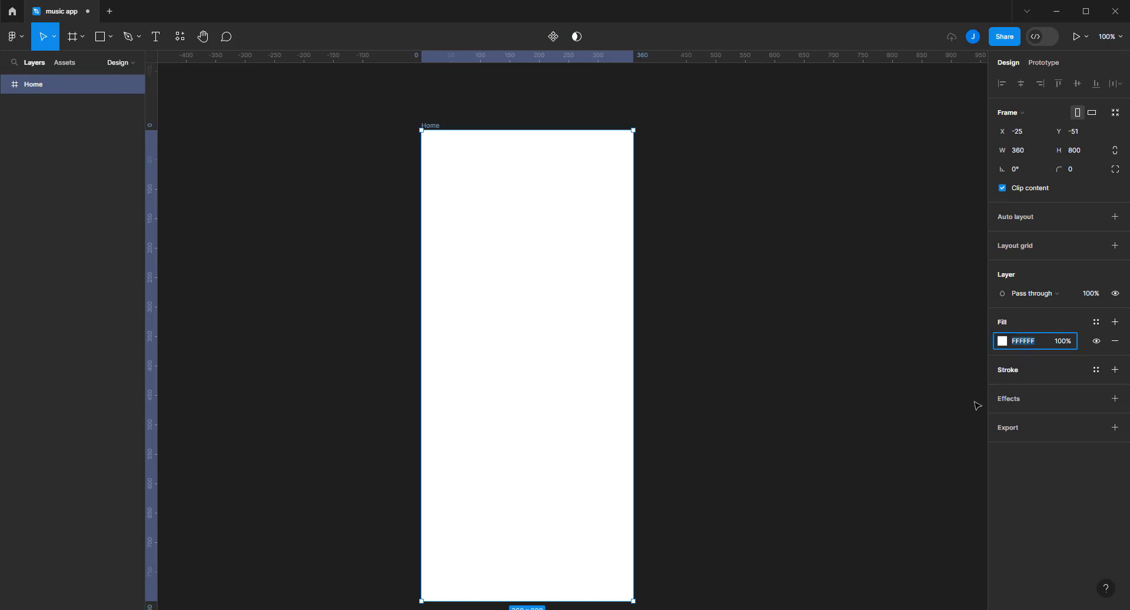
left_click(1005, 341)
type("181a26")
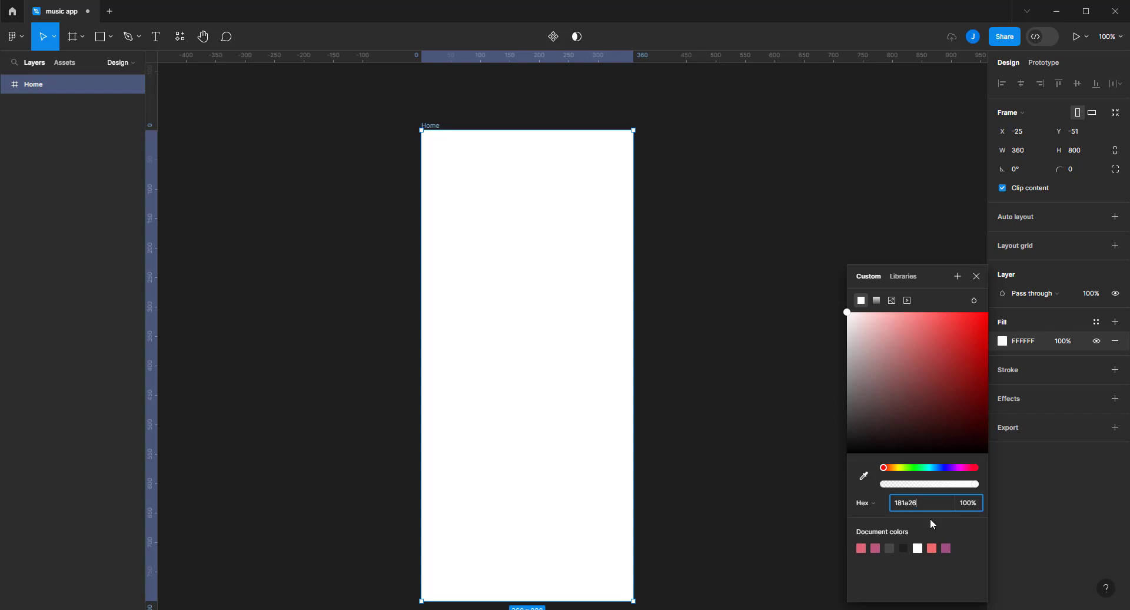
key("Return")
left_click(761, 271)
scroll(732, 254, "right", 1)
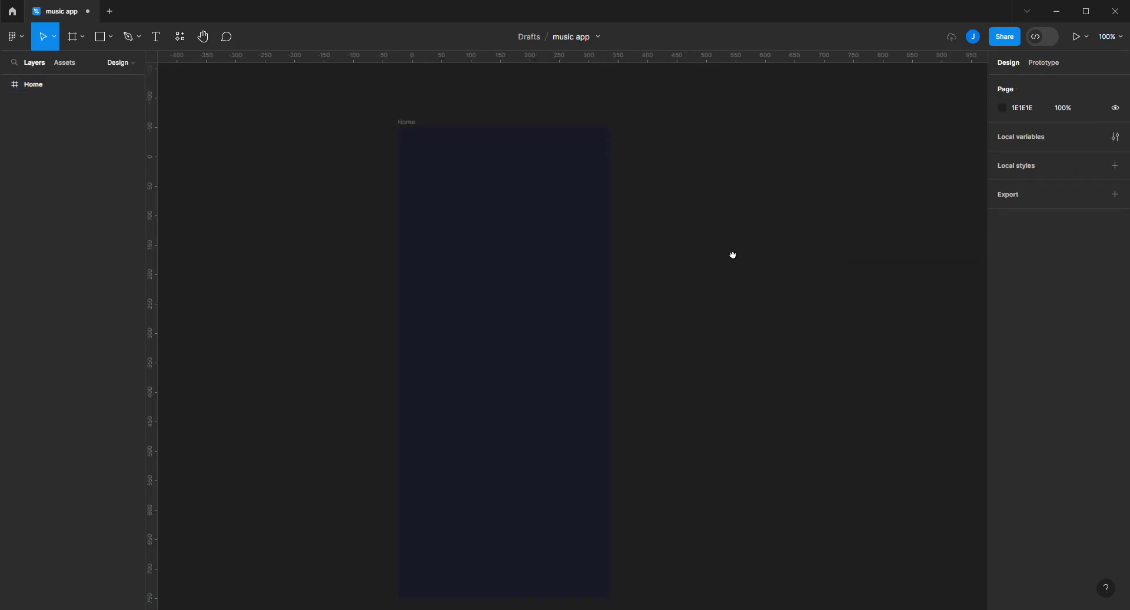
scroll(720, 224, "down", 1)
Launch the Iconify plugin and place a wifi icon on the canvas
right_click(707, 196)
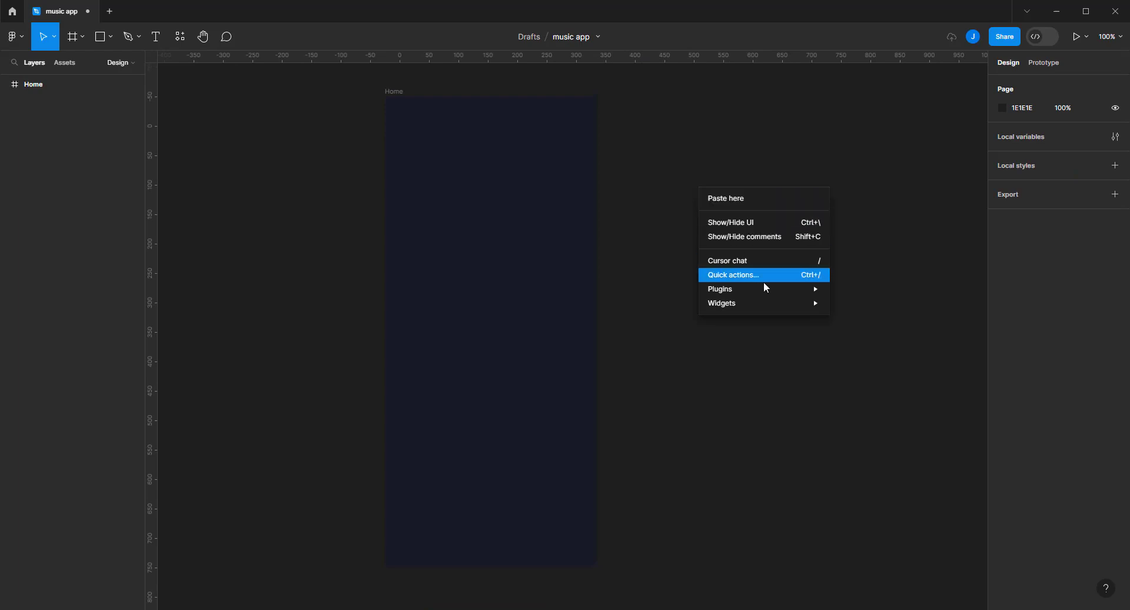
left_click(851, 303)
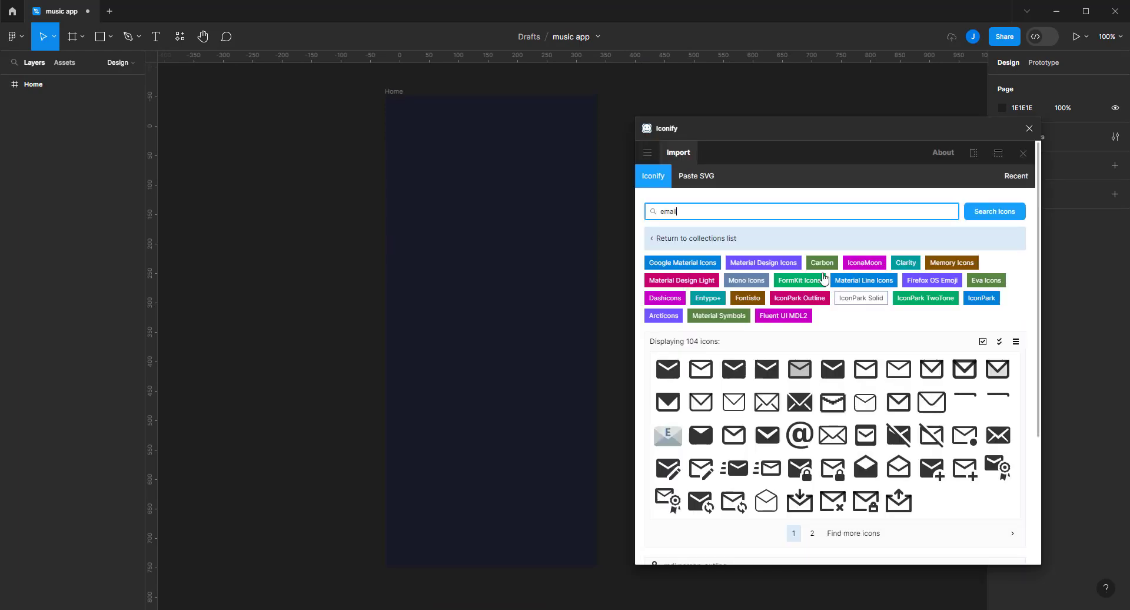
key("ctrl+a")
key("BackSpace")
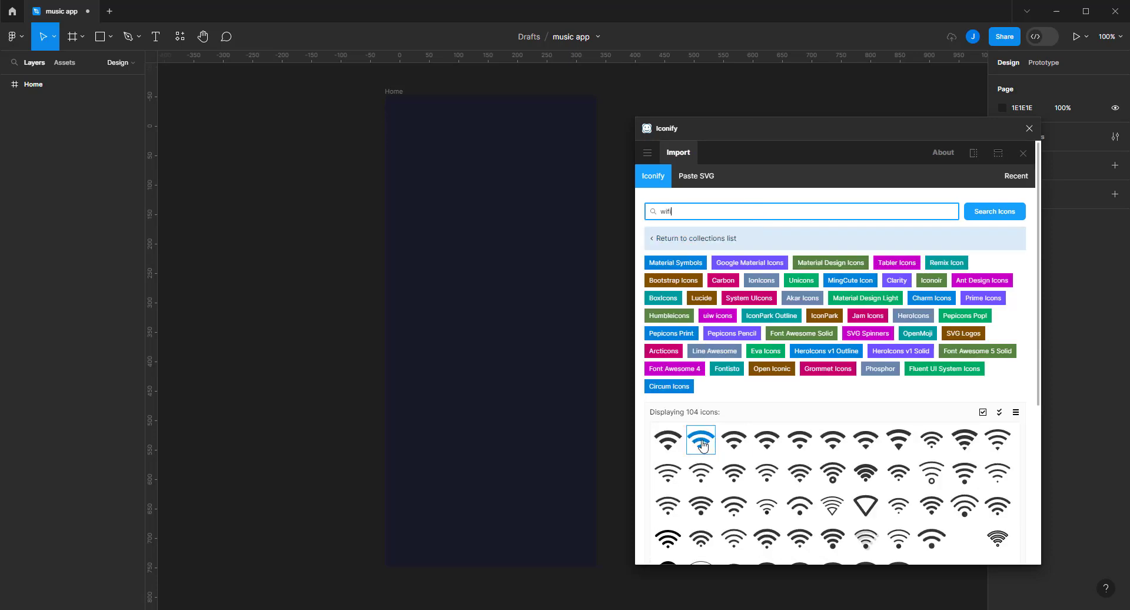
left_click_drag(668, 440, 256, 281)
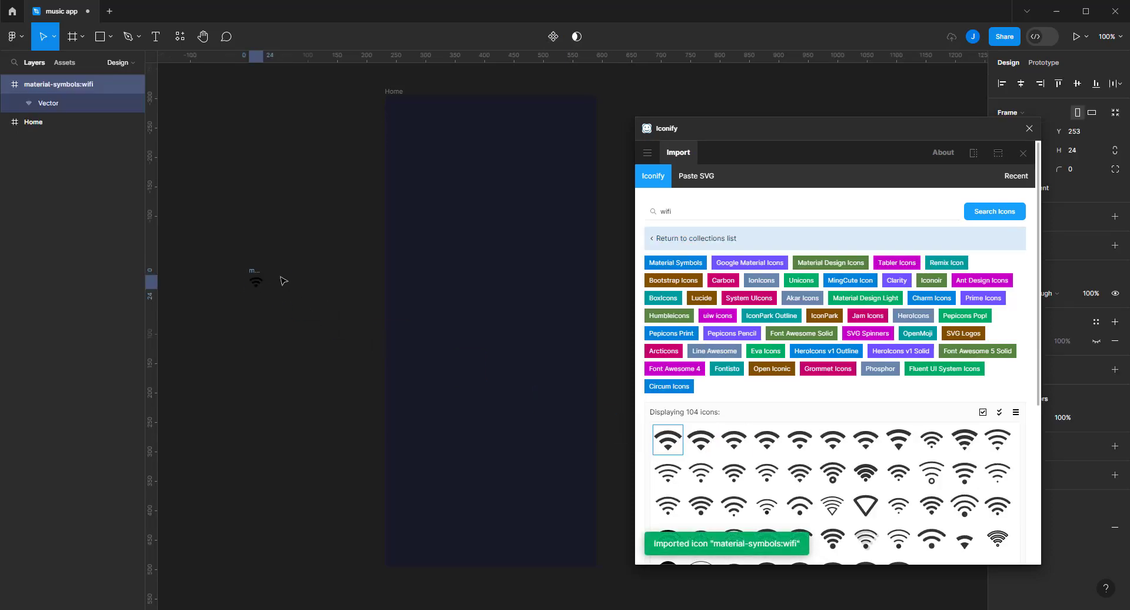
Search Iconify for 'signal' and place a signal icon beside the wifi icon
left_click_drag(980, 130, 1009, 116)
left_click(755, 197)
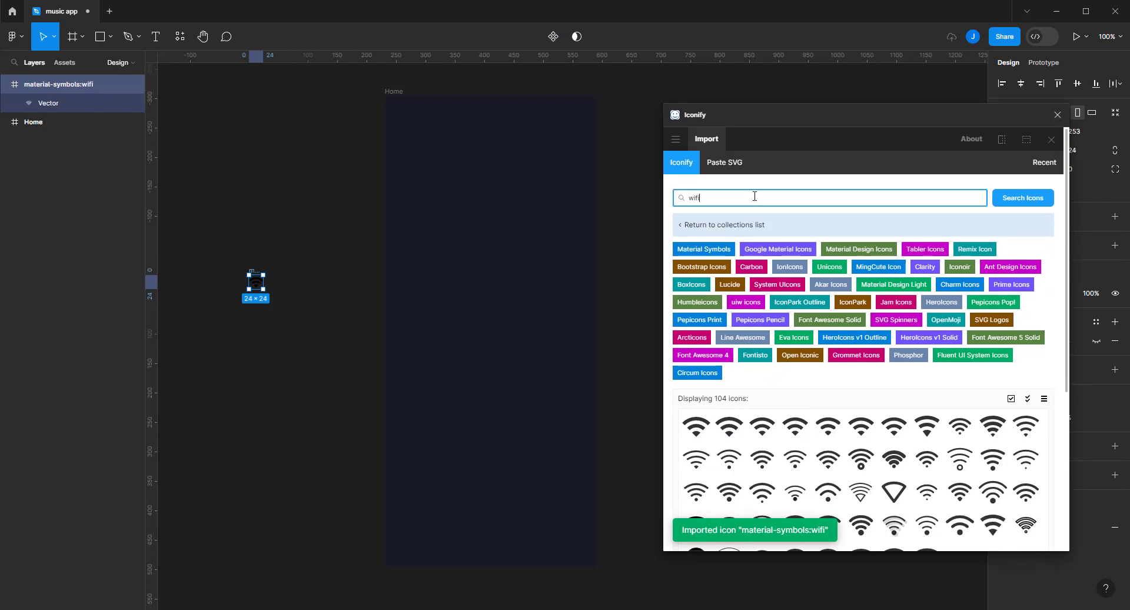
double_click(754, 197)
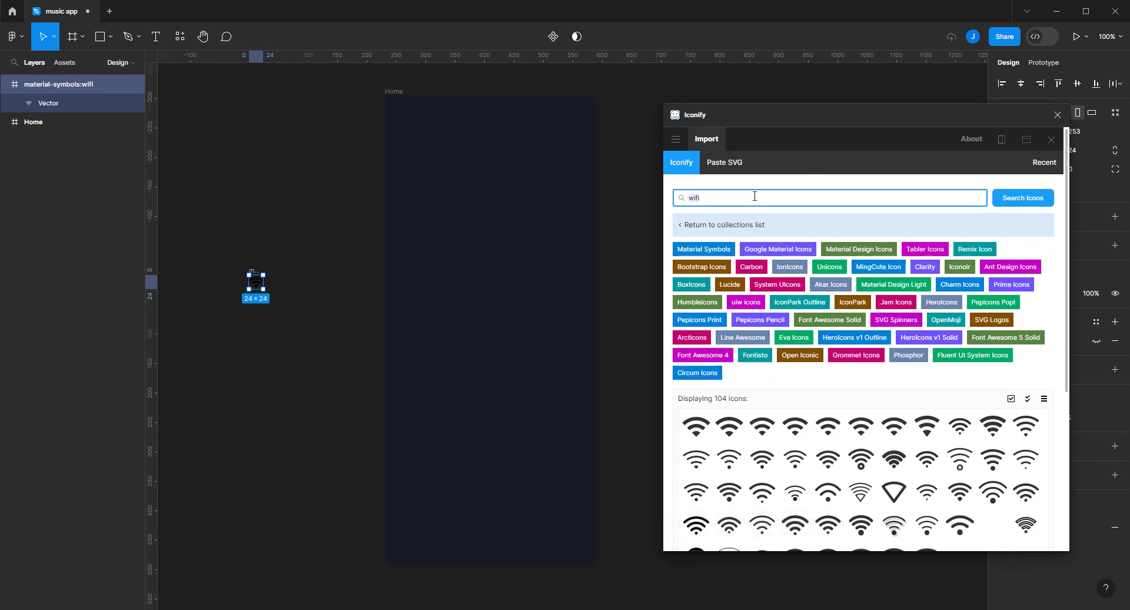
type("signa")
type("l")
key("Return")
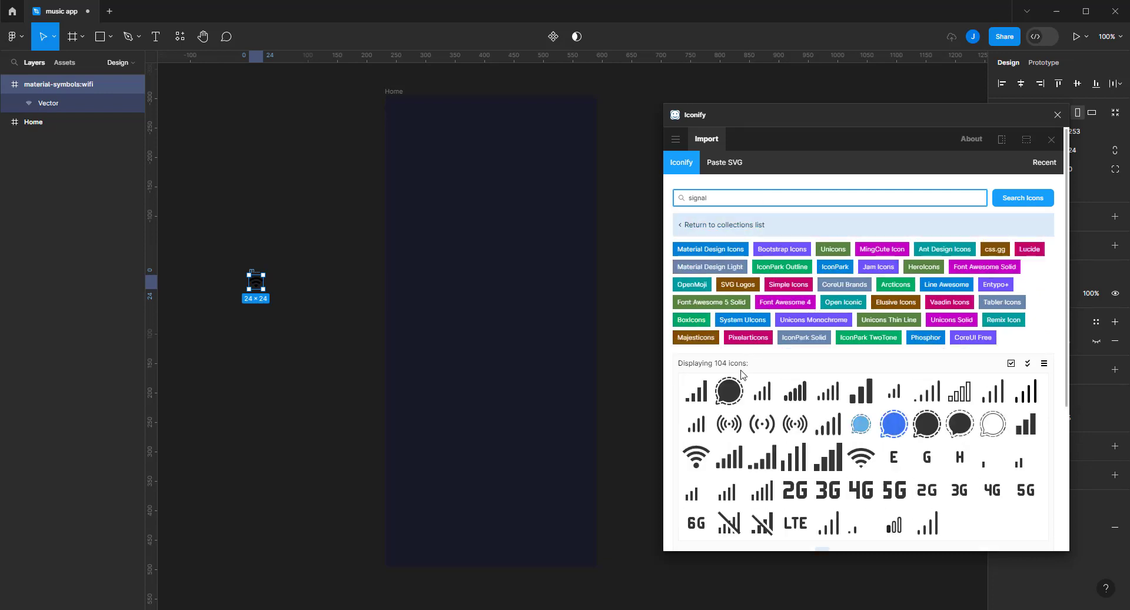
left_click_drag(696, 391, 318, 286)
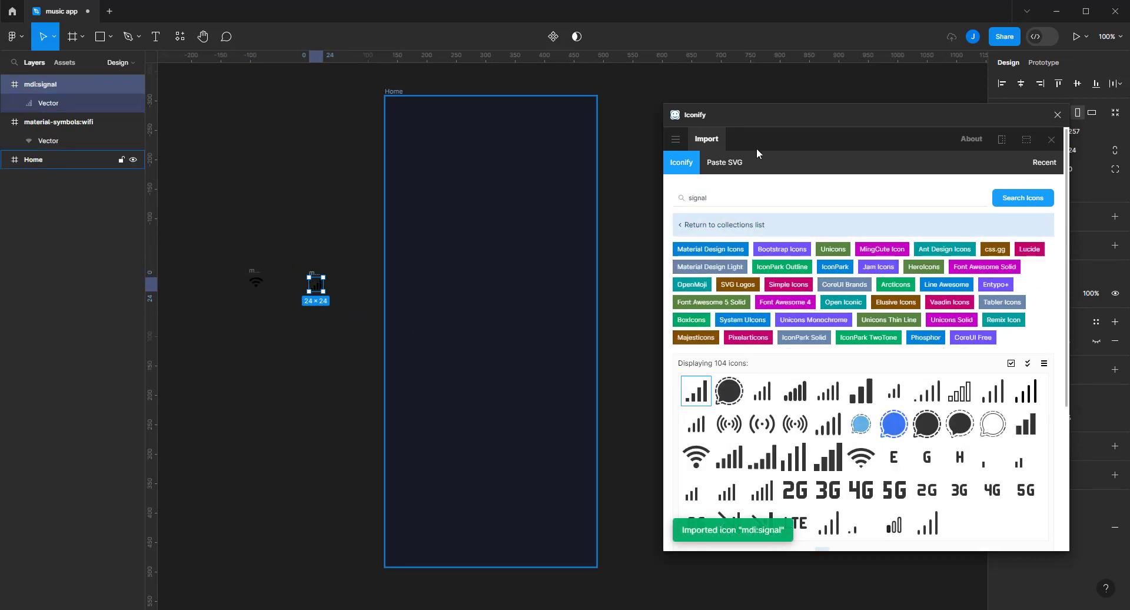
Find a full-battery icon among the charge results, place it, then close Iconify
left_click(749, 198)
key("ctrl+a")
type("b")
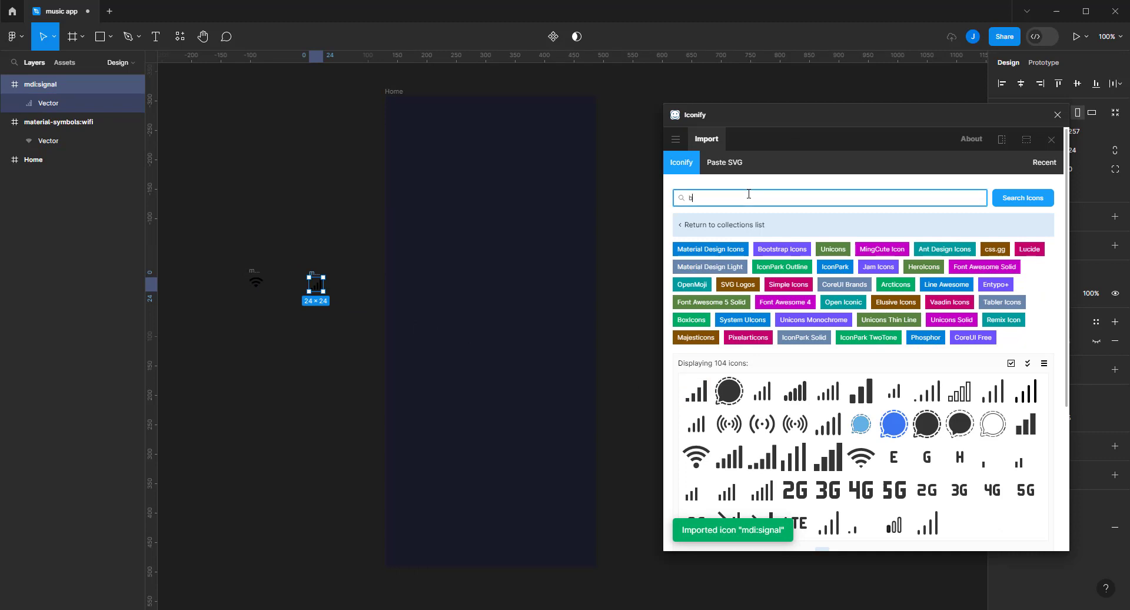
type("attary")
key("Return")
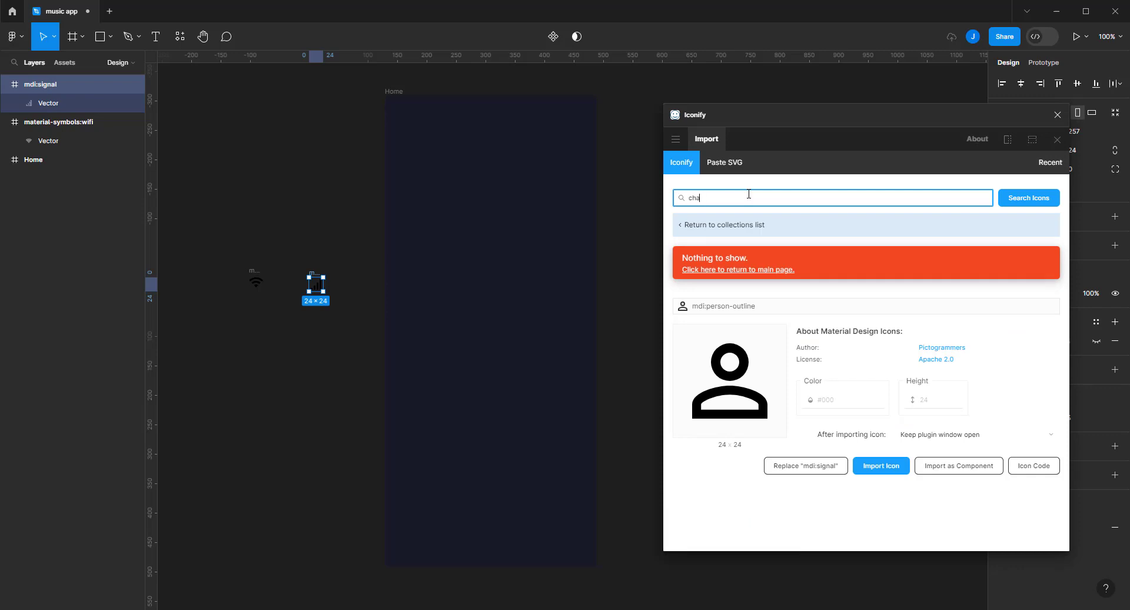
key("Return")
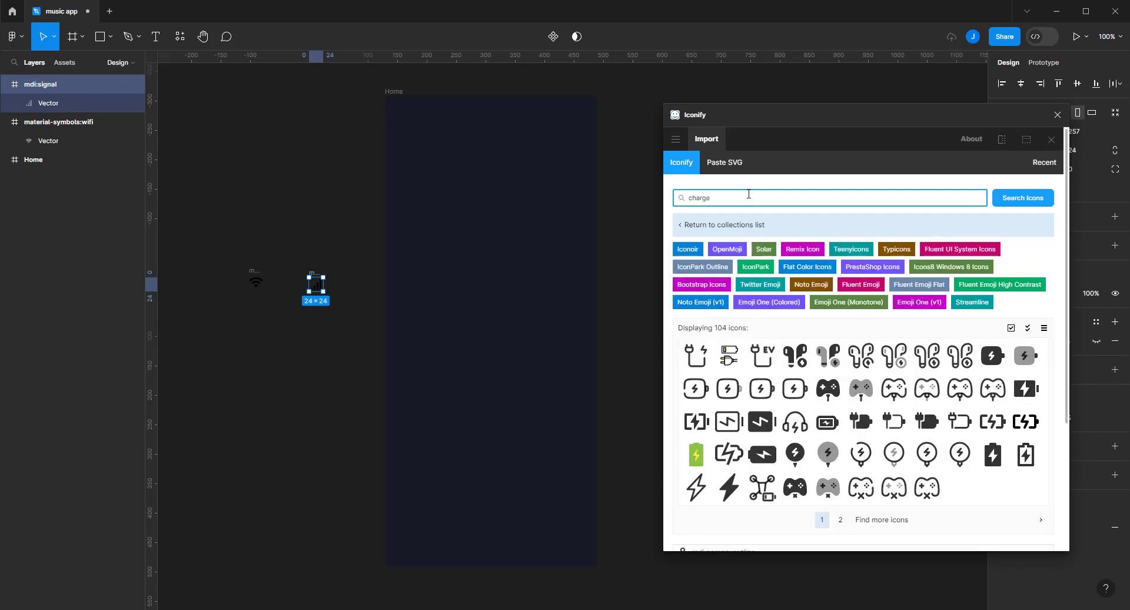
scroll(795, 330, "down", 1)
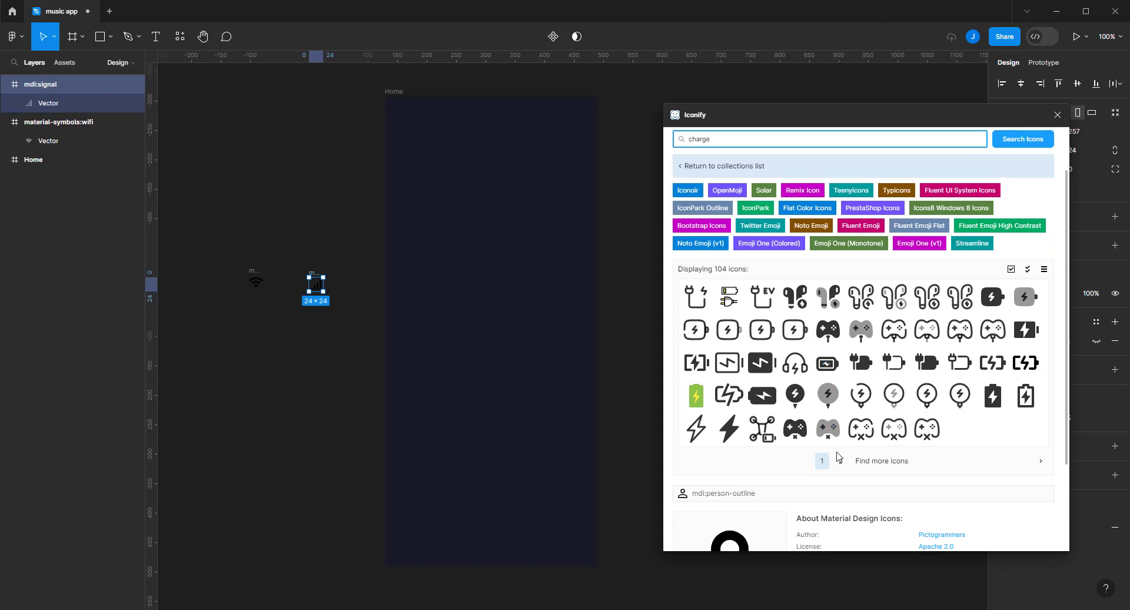
left_click(841, 461)
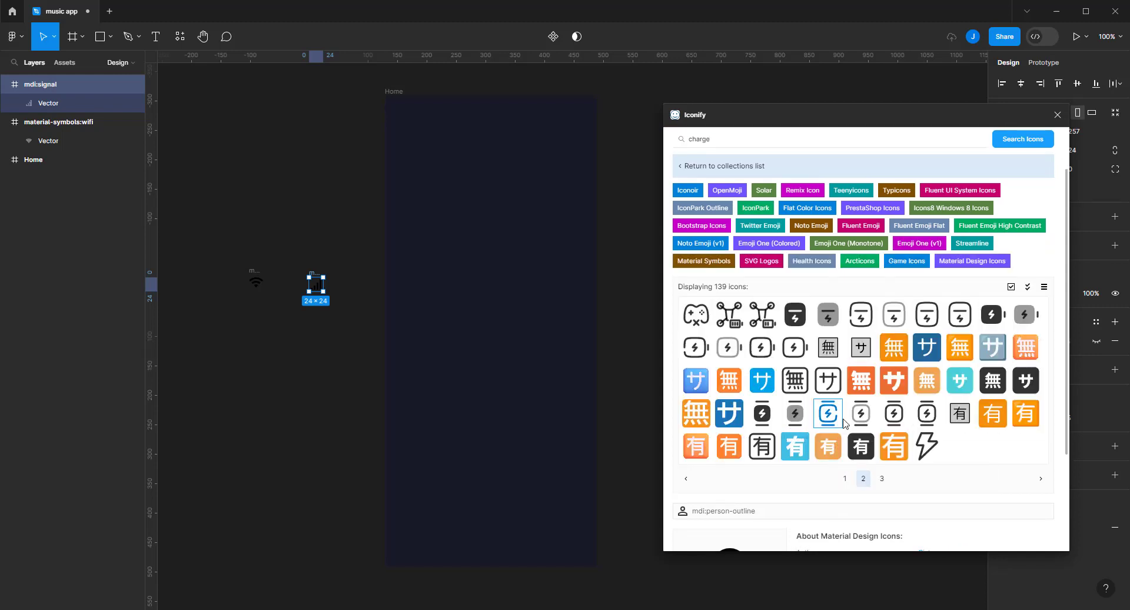
scroll(841, 459, "down", 2)
left_click(883, 363)
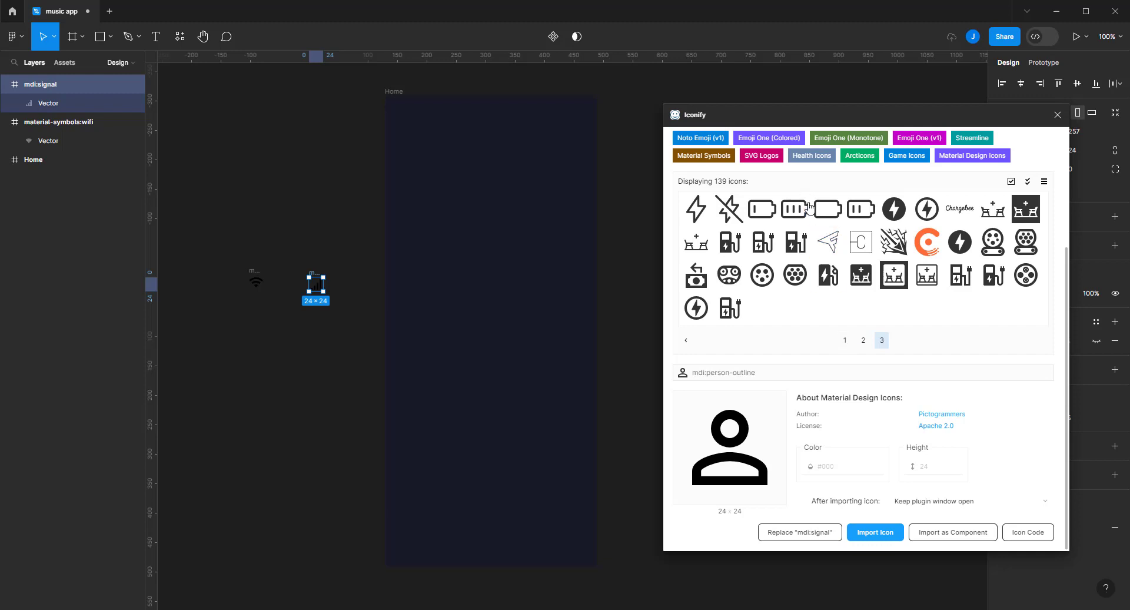
scroll(810, 206, "up", 2)
mouse_move(796, 327)
left_mouse_down()
mouse_move(518, 278)
mouse_move(272, 196)
left_mouse_up()
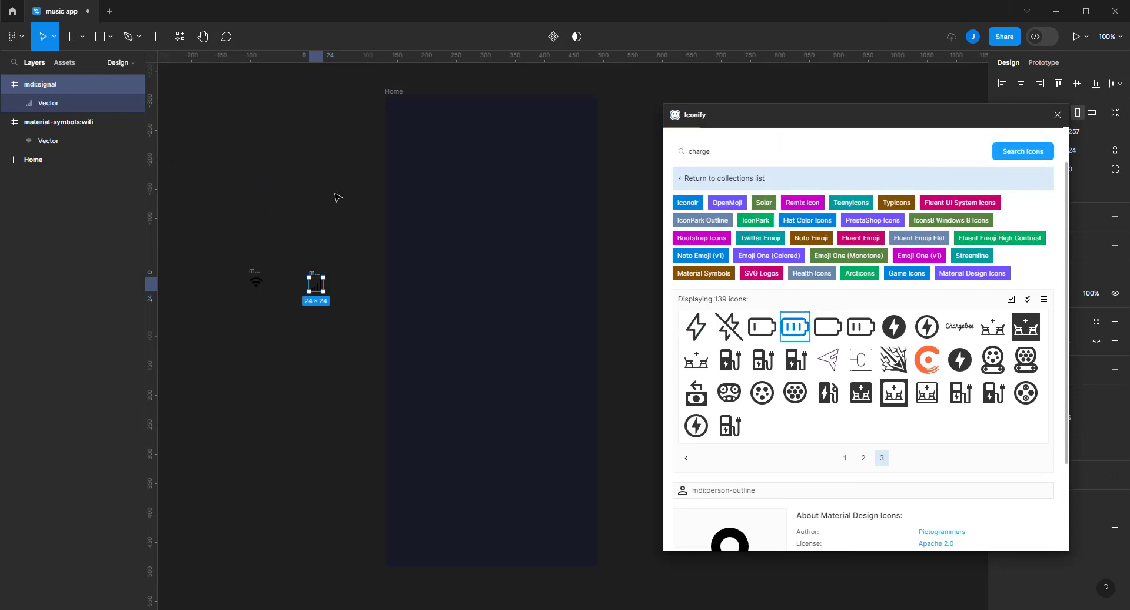
left_click(1056, 115)
Pull the wifi, signal and battery shapes out of their frames and delete the empty frames
scroll(316, 228, "up", 3)
left_click_drag(313, 225, 418, 259)
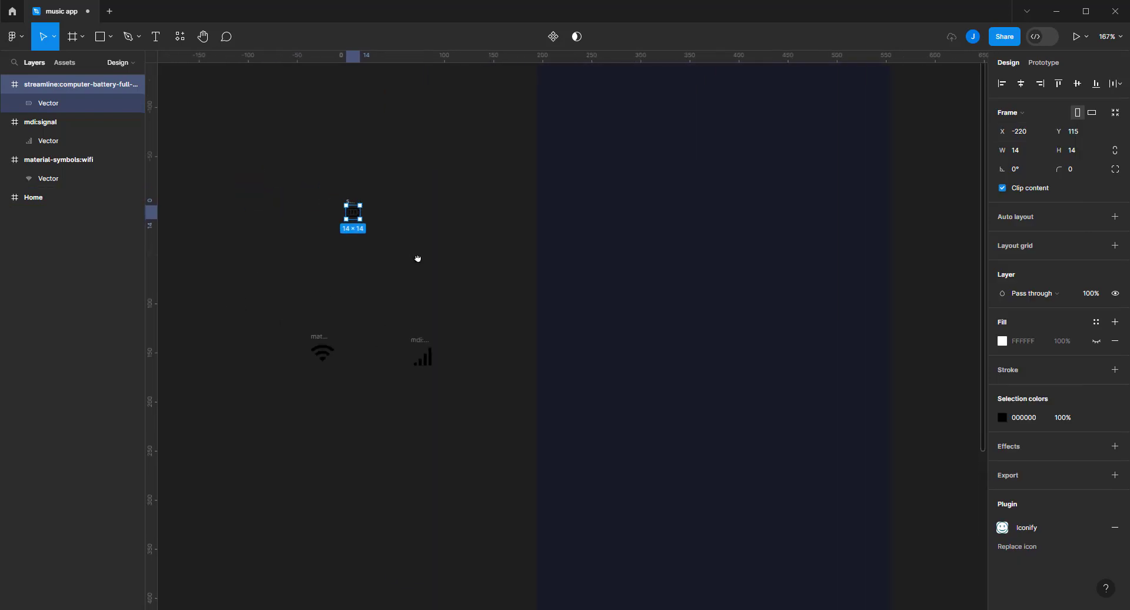
scroll(394, 218, "up", 3)
left_click(346, 227)
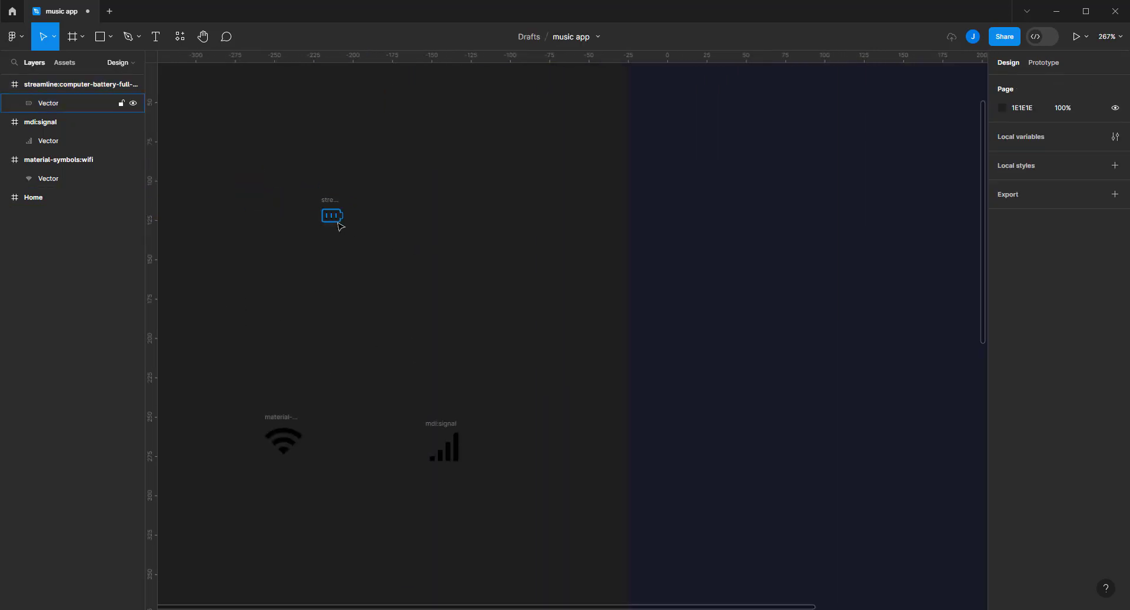
left_click_drag(340, 226, 448, 264)
left_click_drag(453, 453, 504, 344)
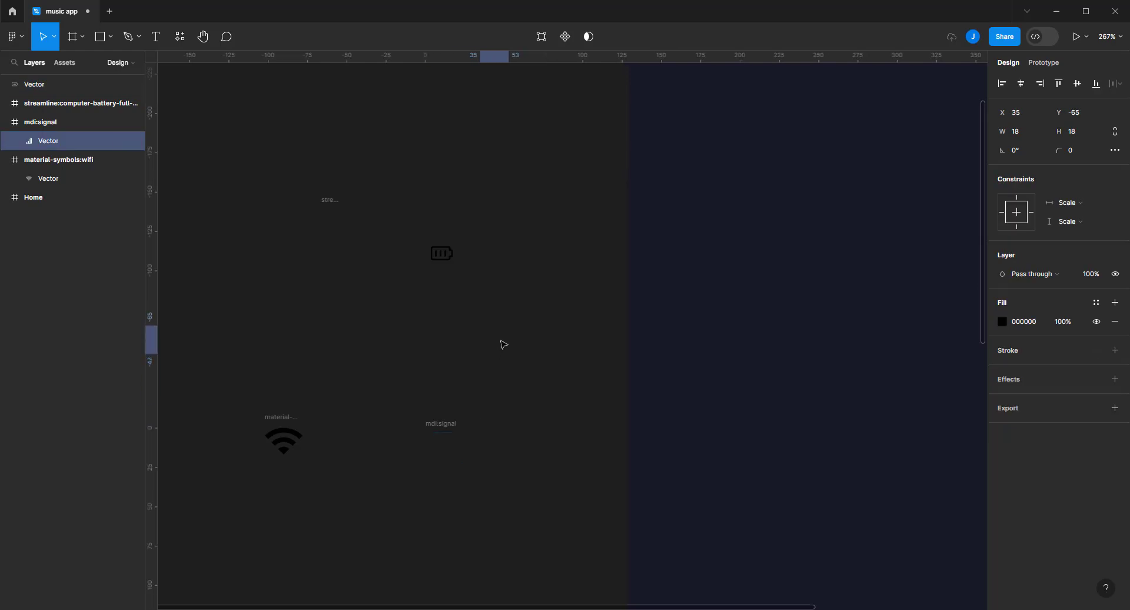
left_click_drag(281, 445, 415, 345)
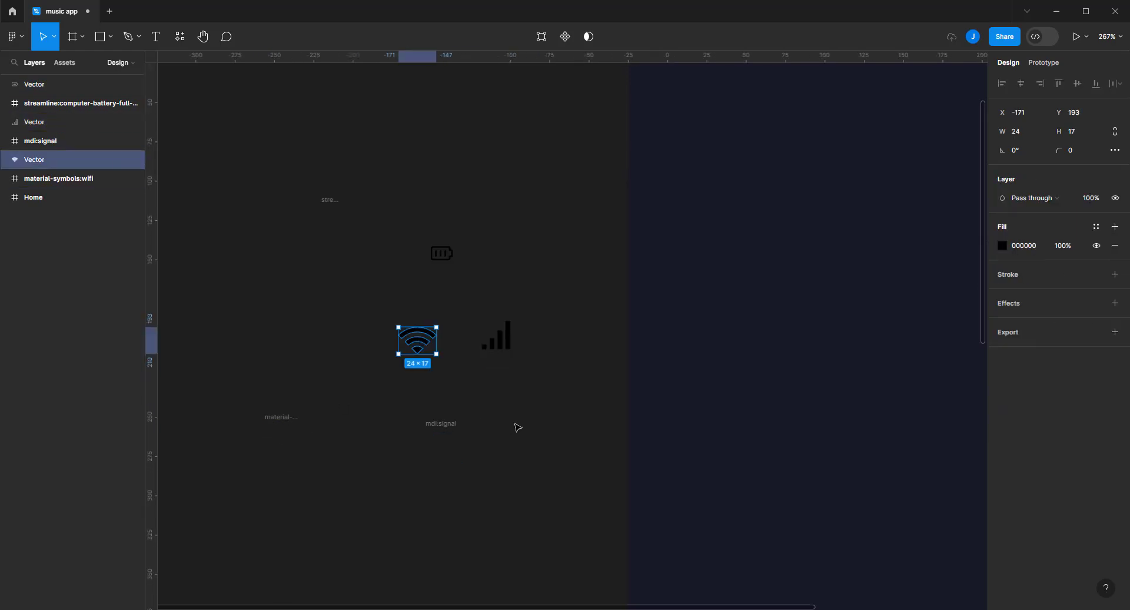
left_click_drag(518, 427, 265, 471)
key("Delete")
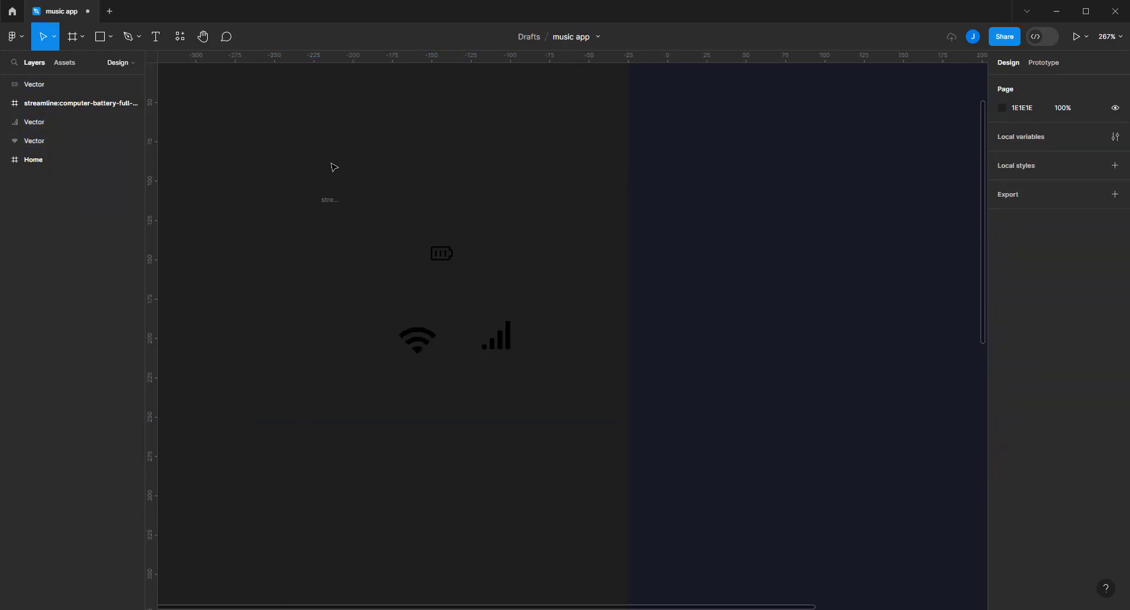
left_click_drag(362, 159, 285, 252)
key("Delete")
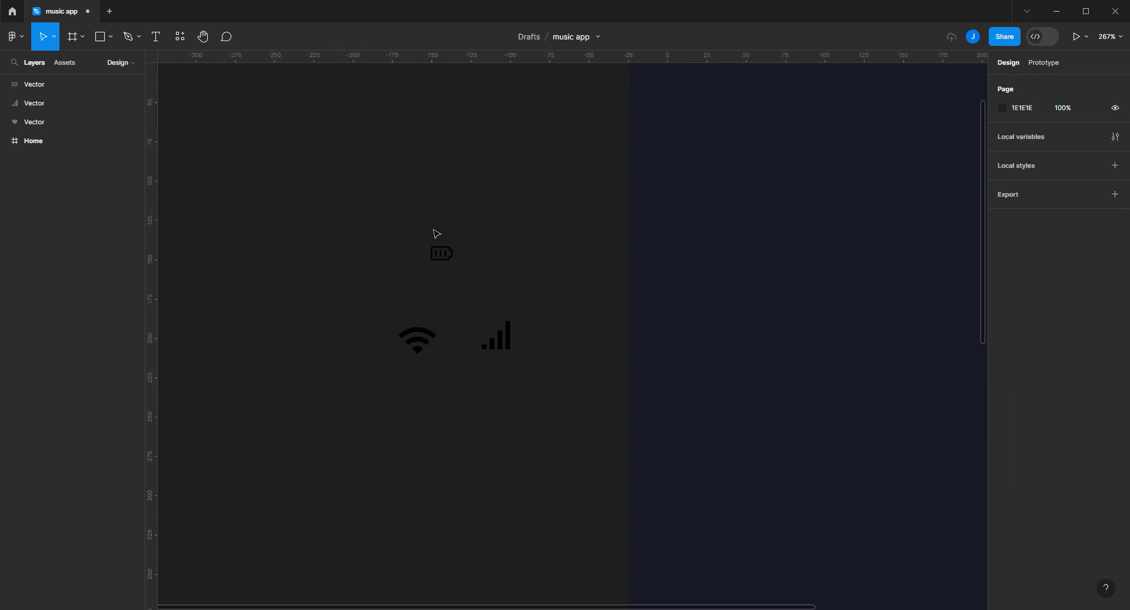
Arrange the icons in one row: signal, wifi, then battery
left_click_drag(441, 253, 482, 231)
left_click(418, 340)
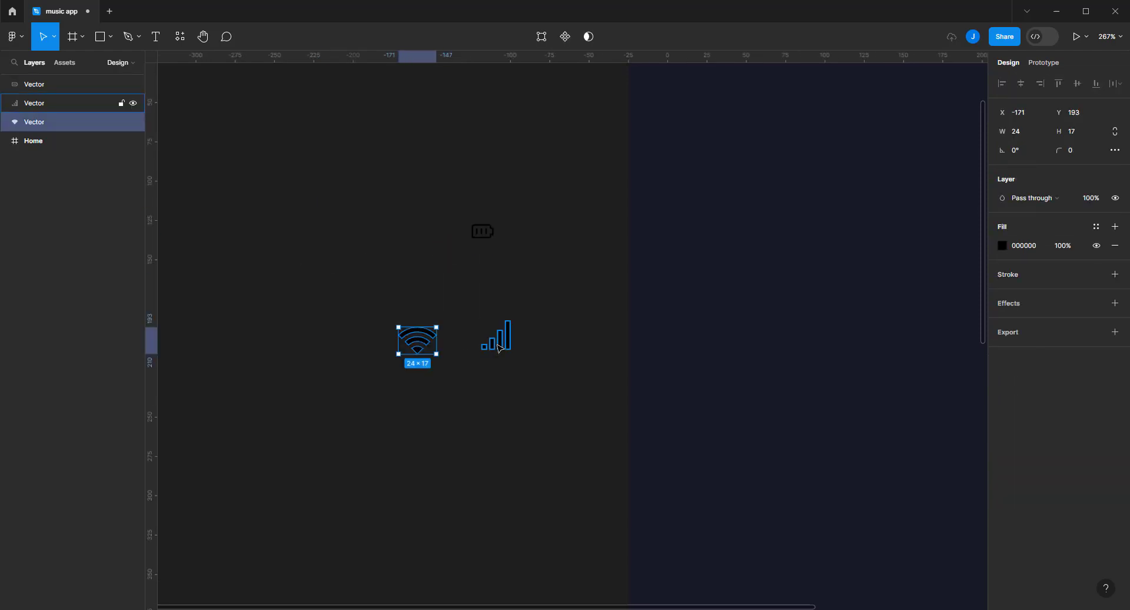
left_click_drag(498, 347, 380, 353)
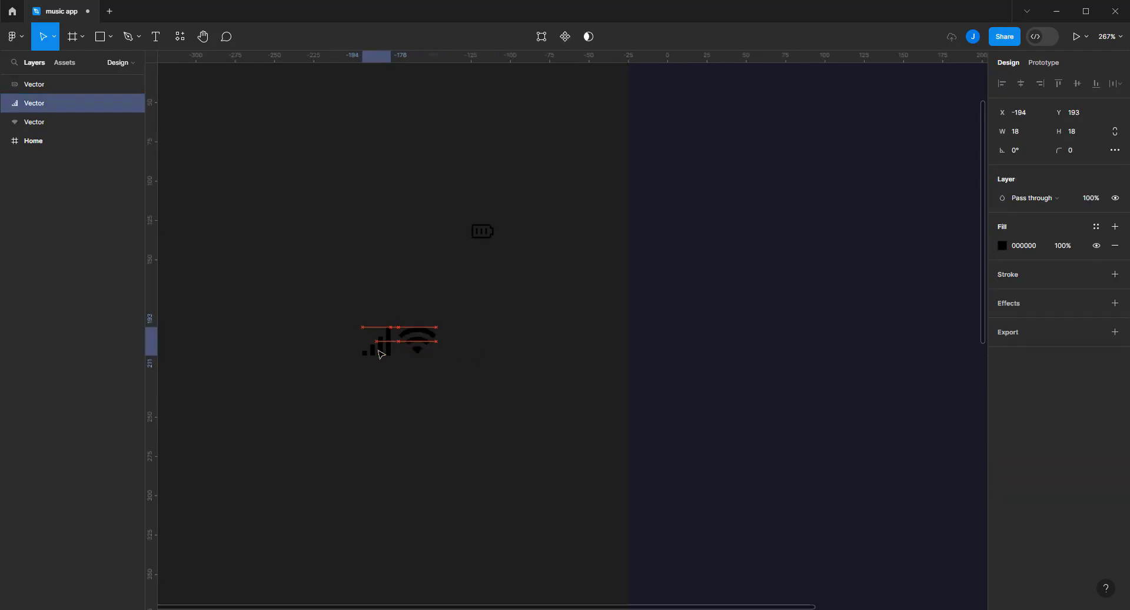
left_click_drag(381, 354, 371, 353)
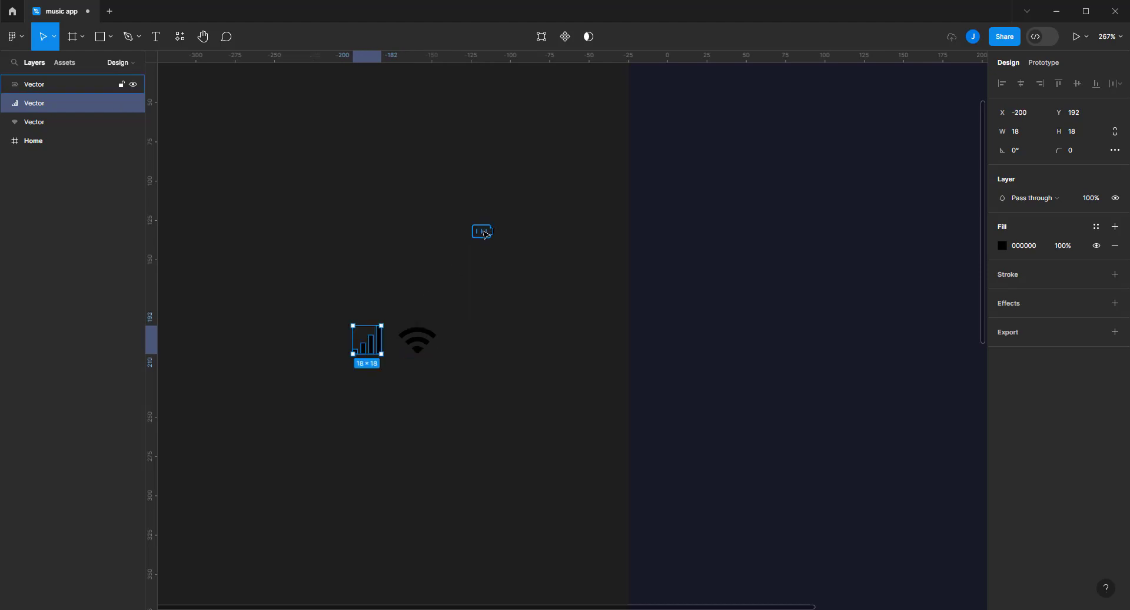
mouse_move(484, 234)
left_mouse_down()
mouse_move(476, 353)
mouse_move(507, 327)
mouse_move(472, 346)
left_mouse_up()
Recolour all three status icons white (FFFFFF)
left_click_drag(276, 287, 532, 408)
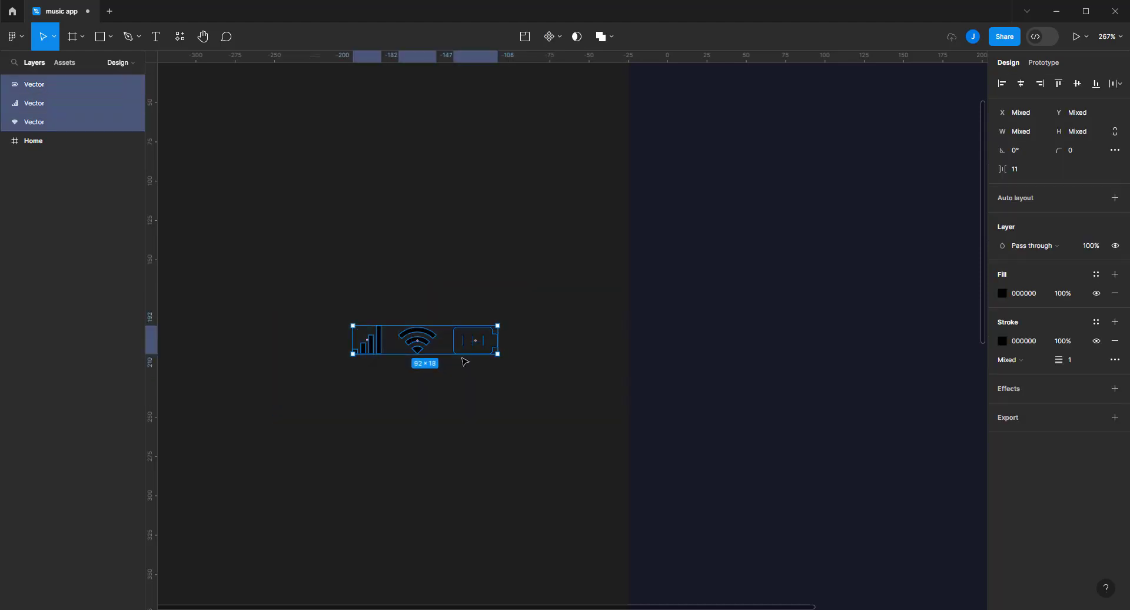
left_click(1028, 297)
key("Return")
left_click(394, 207)
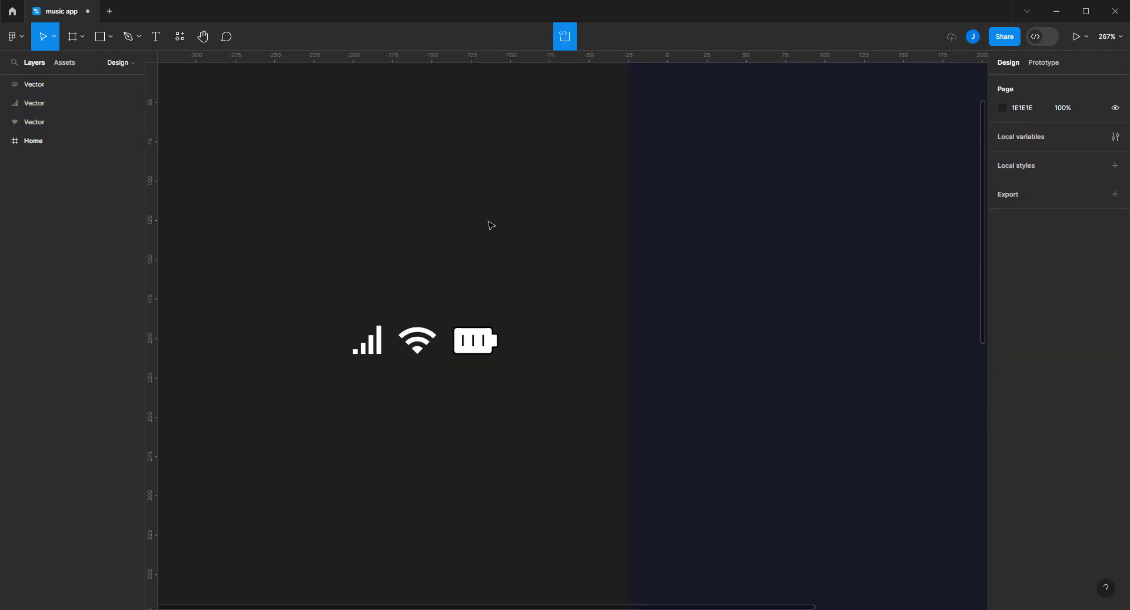
left_click_drag(490, 225, 456, 209)
scroll(448, 321, "up", 3)
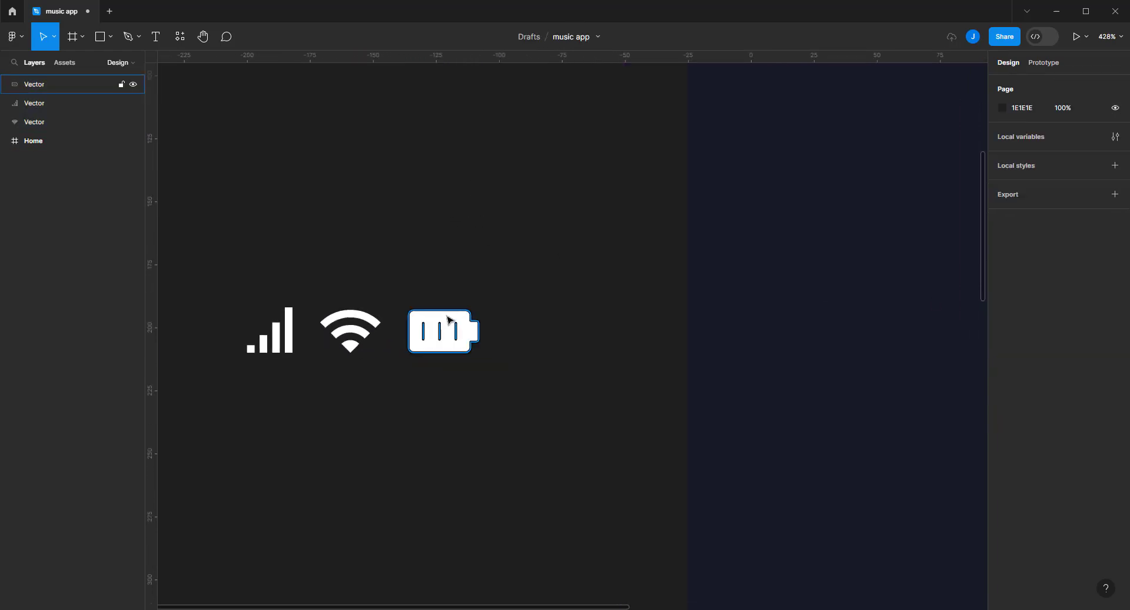
Delete the battery icon's three inner charge bars in point-edit mode
double_click(448, 320)
scroll(447, 321, "up", 3)
scroll(459, 324, "up", 3)
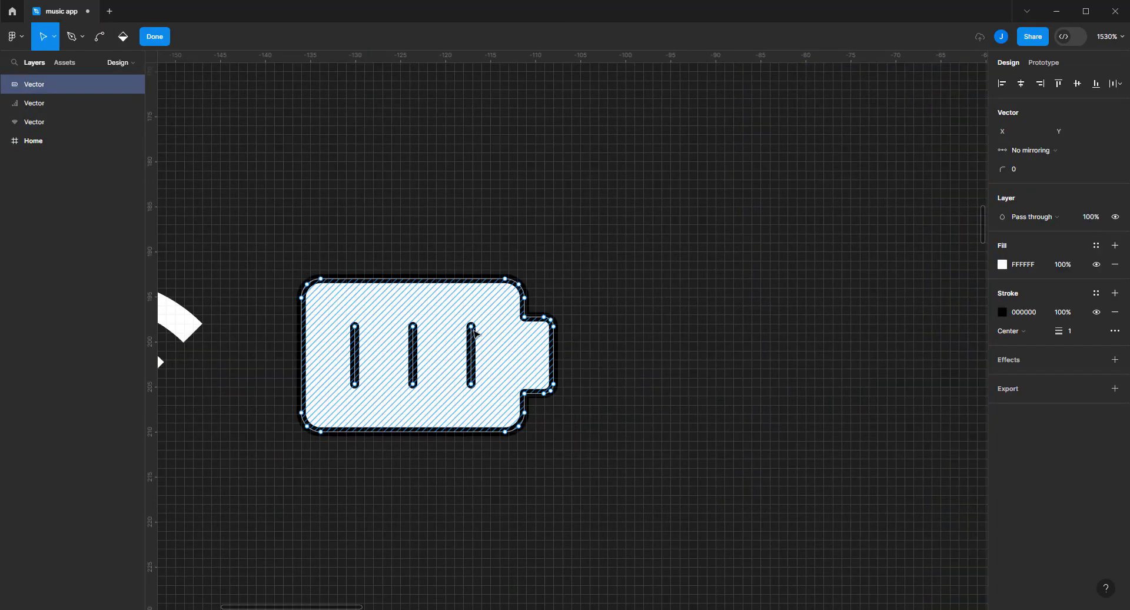
left_click(472, 327)
left_click(471, 384, "shift")
key("Delete")
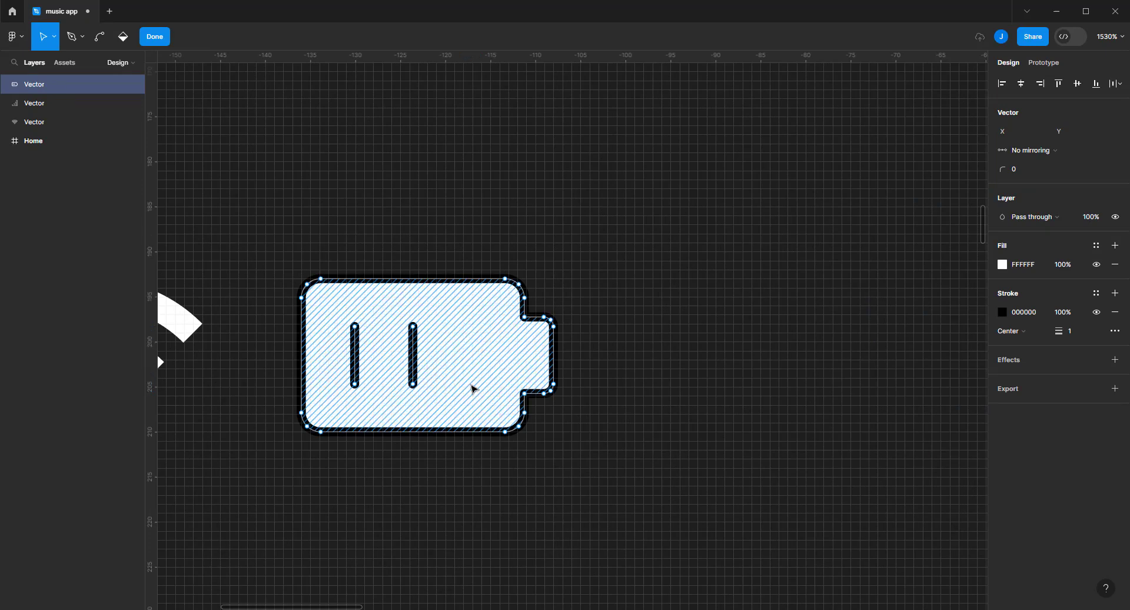
left_click(413, 326)
left_click(414, 385, "shift")
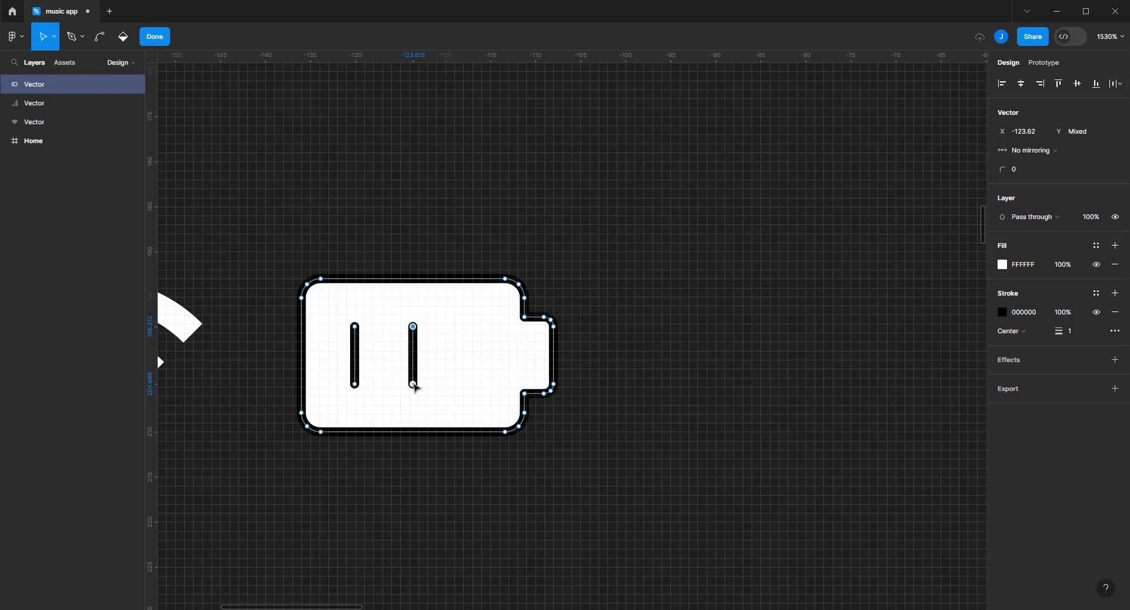
key("Delete")
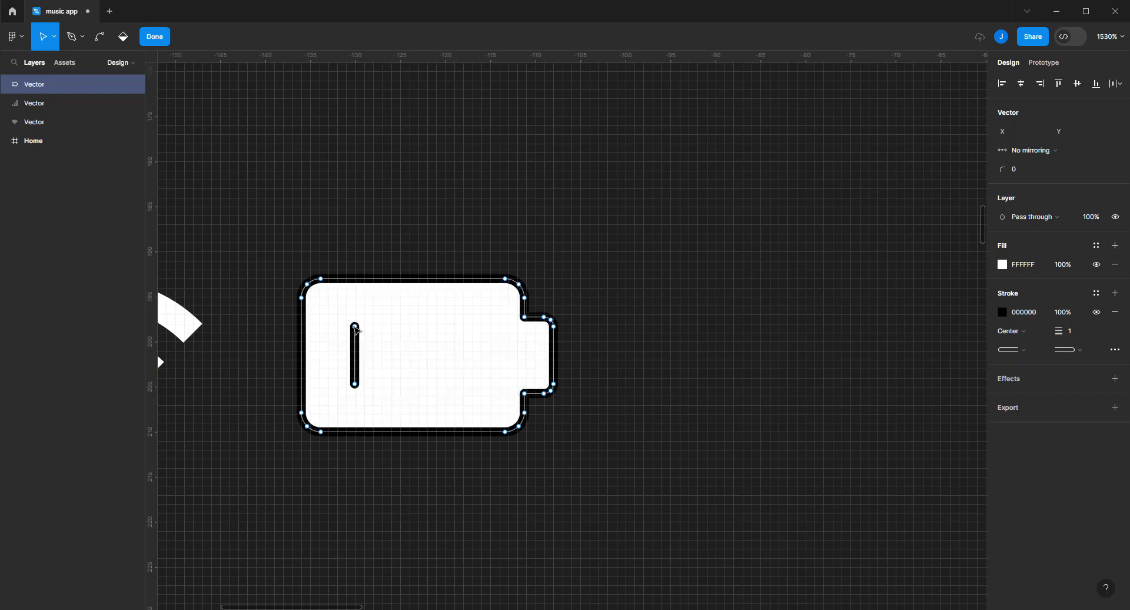
left_click(355, 326)
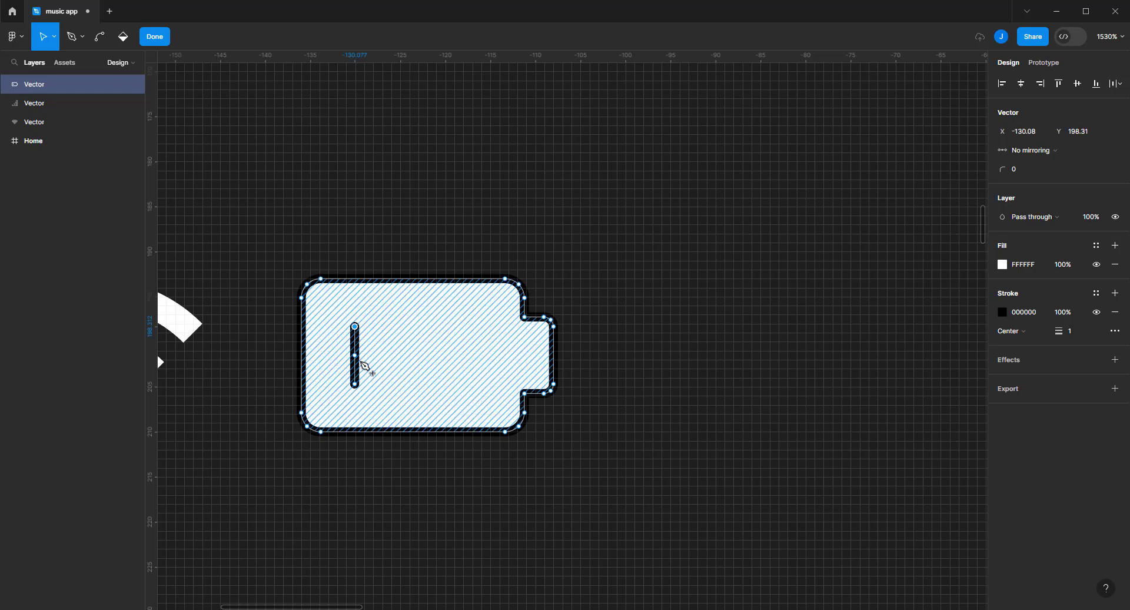
left_click(354, 384, "shift")
key("Delete")
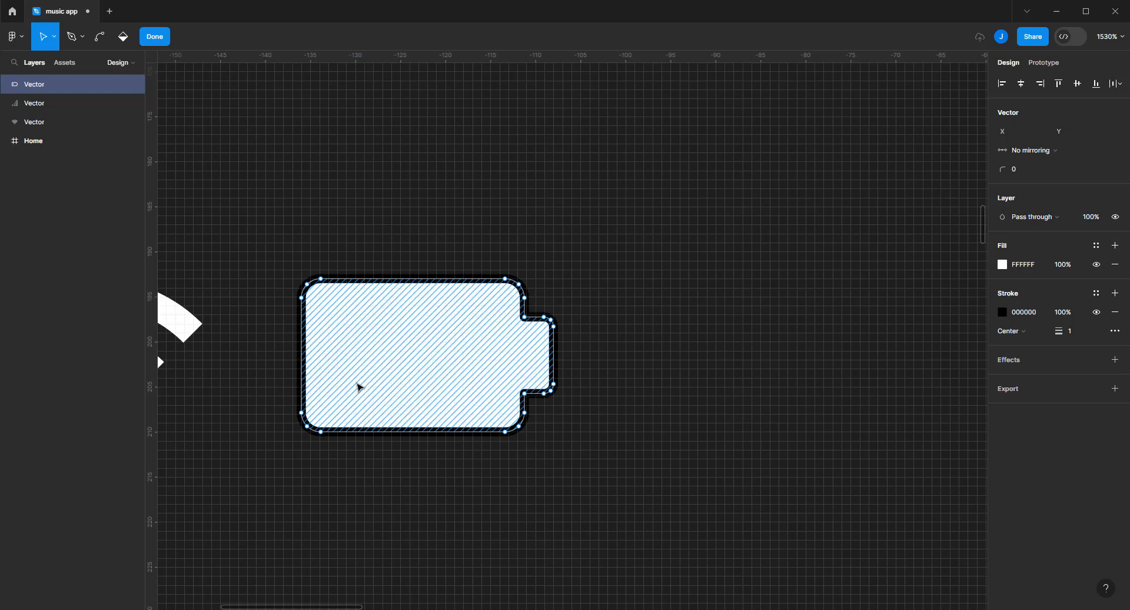
Remove the battery's black outline stroke and finish editing its points
scroll(540, 352, "down", 5)
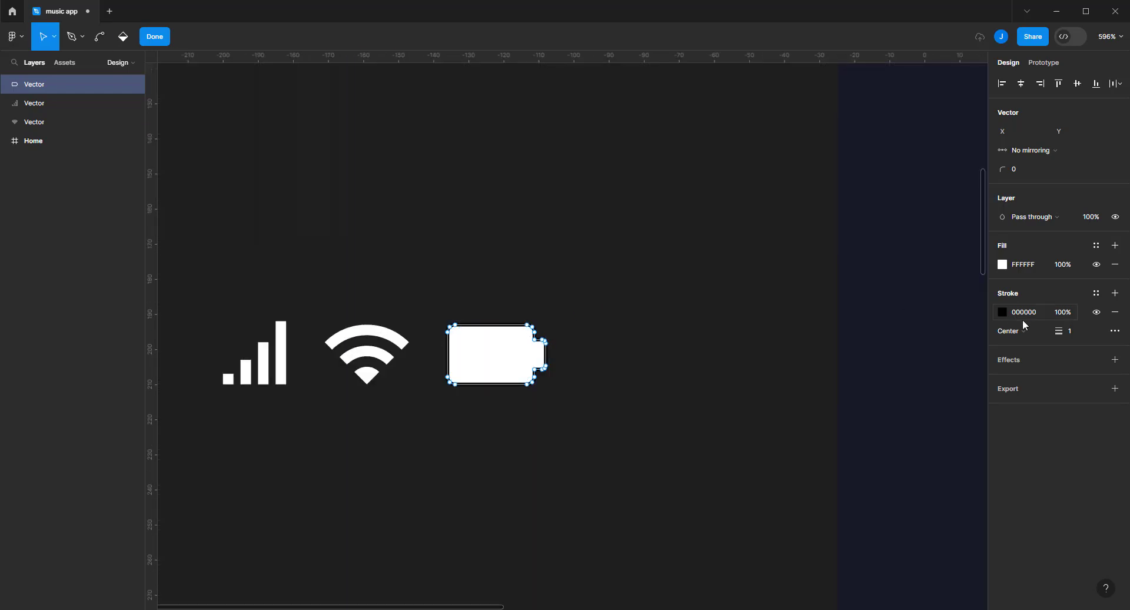
left_click(1115, 312)
scroll(612, 285, "down", 5)
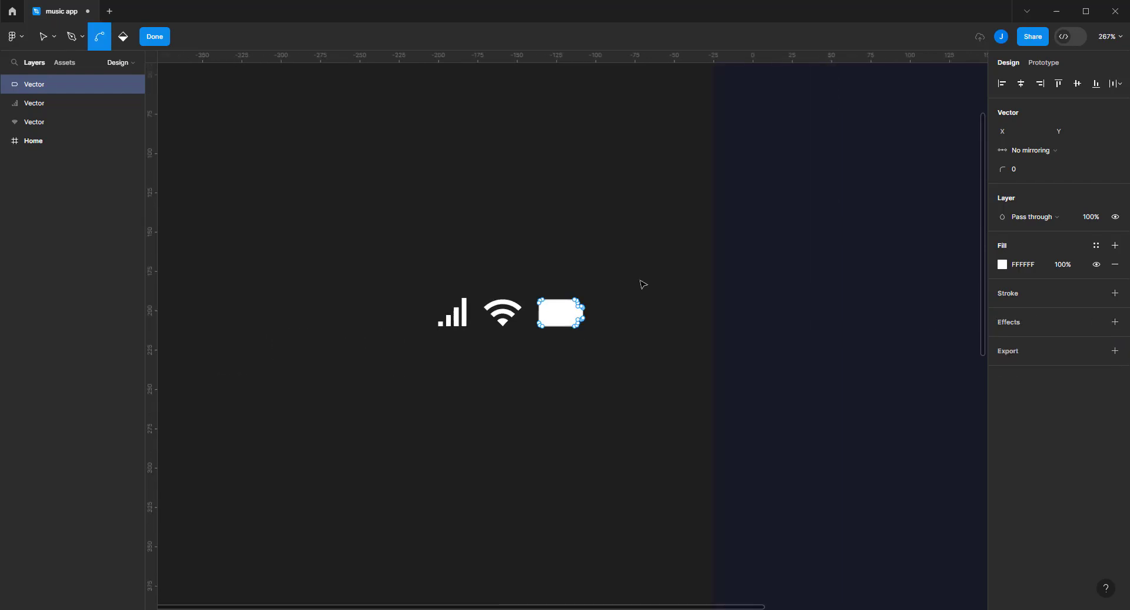
left_click_drag(643, 263, 436, 360)
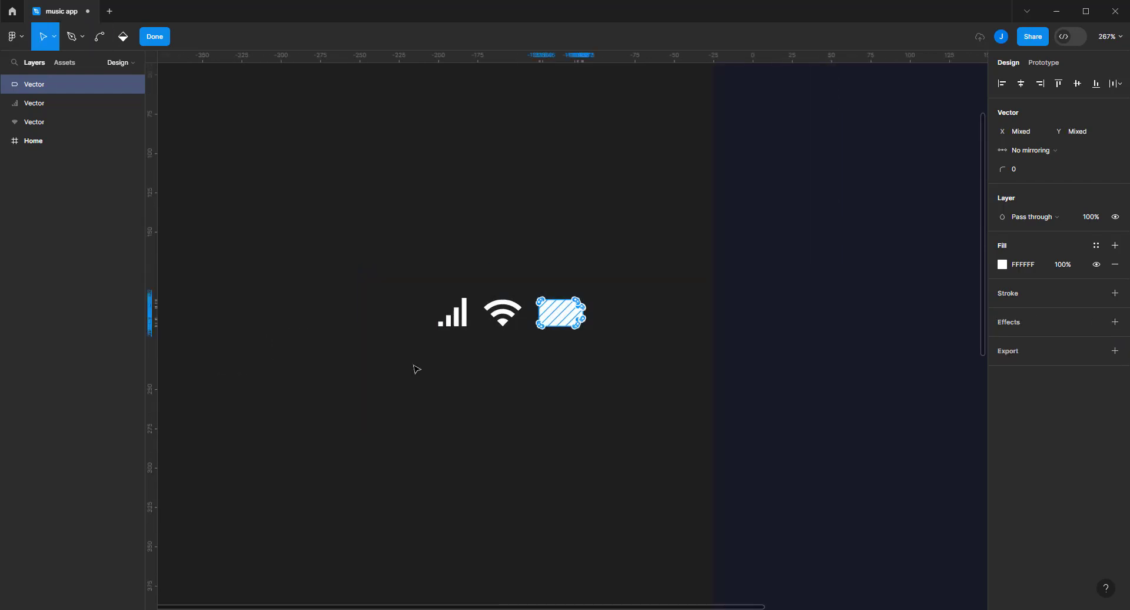
key("Escape")
Move the three icons into the Home frame's top-right and shrink them to about 66×13
left_click_drag(618, 227, 401, 423)
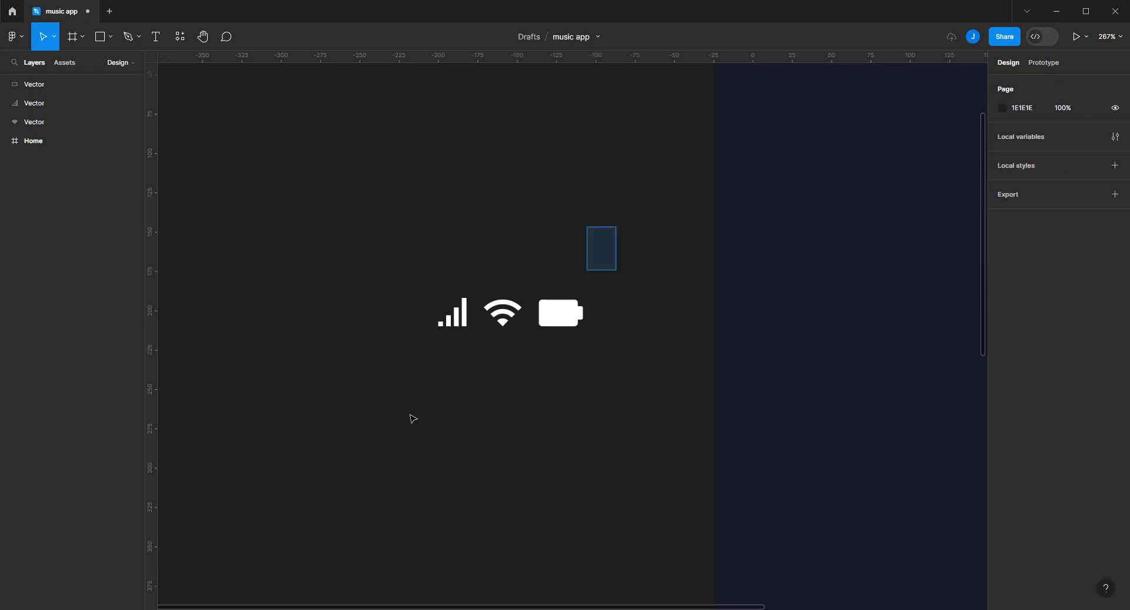
mouse_move(560, 275)
left_mouse_down()
mouse_move(405, 364)
mouse_move(697, 242)
left_mouse_up()
scroll(405, 363, "down", 5)
scroll(693, 219, "up", 3)
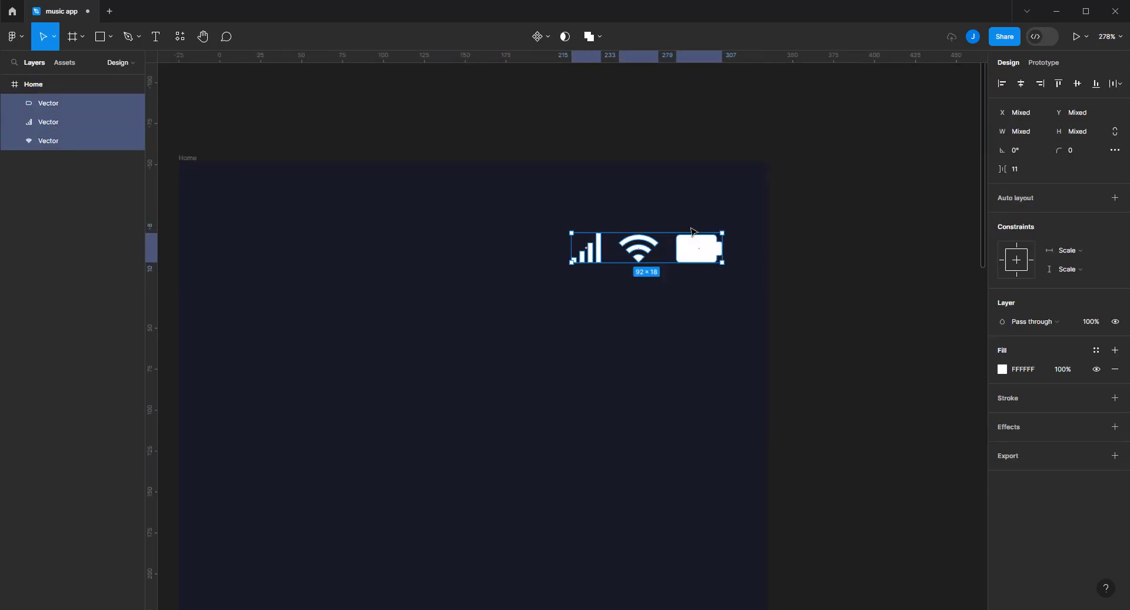
scroll(694, 219, "up", 3)
scroll(712, 217, "up", 3)
scroll(716, 217, "down", 2)
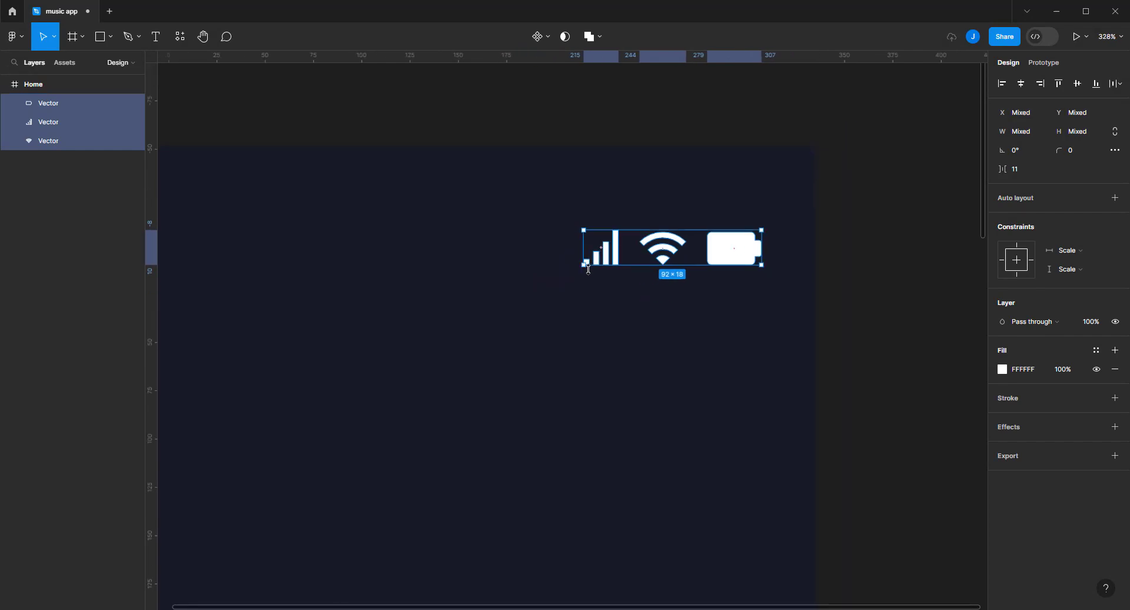
left_click_drag(582, 267, 631, 256)
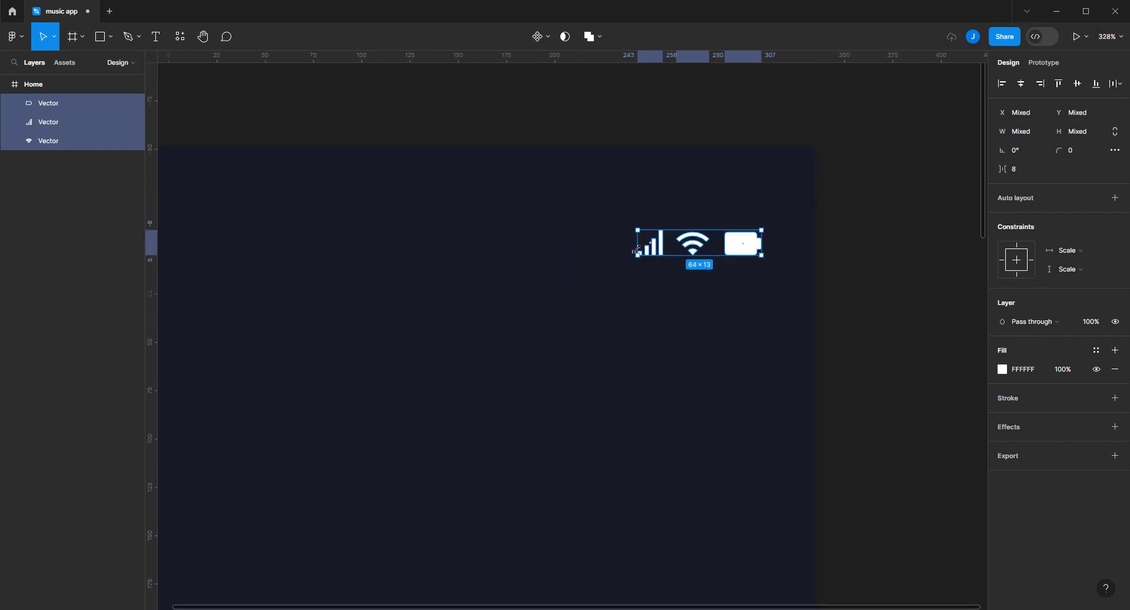
Reselect the icon row and nudge it further up and right into the corner
left_click(754, 173)
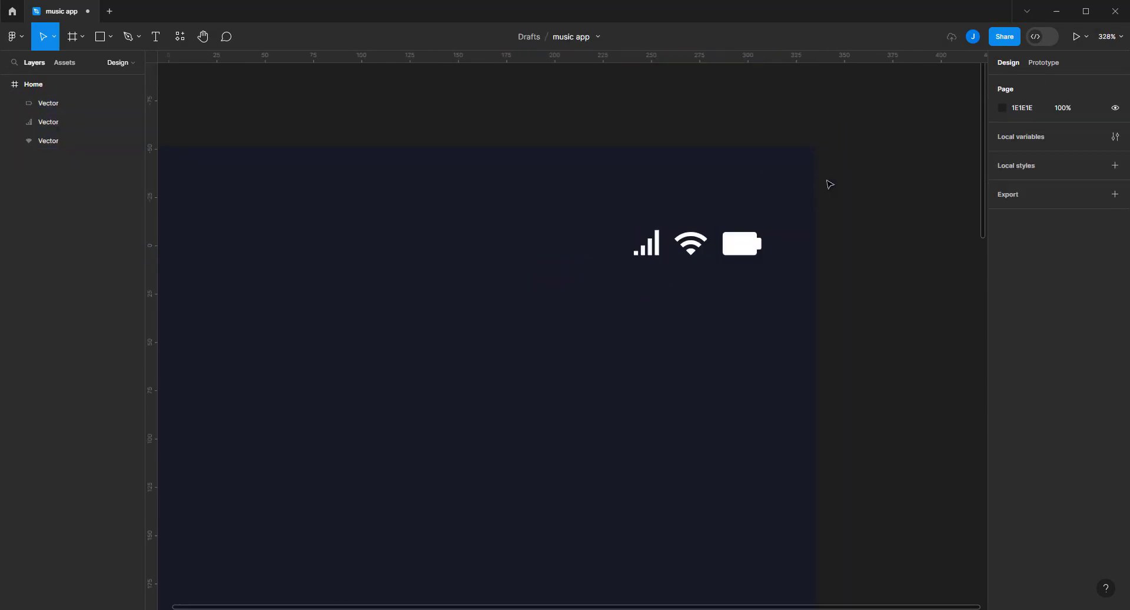
left_click(743, 244)
key("ctrl+a")
left_click_drag(679, 253, 698, 218)
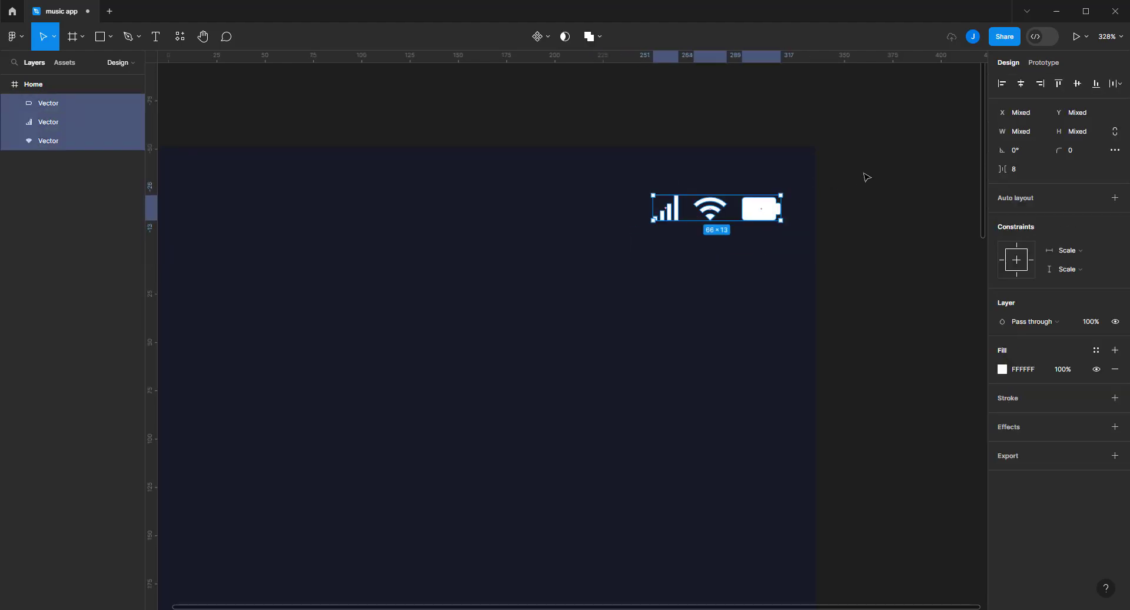
scroll(864, 180, "down", 2)
Add a white Calibri Bold '2:48' text and place it at the Home frame's top-left
left_click(863, 181)
key("t")
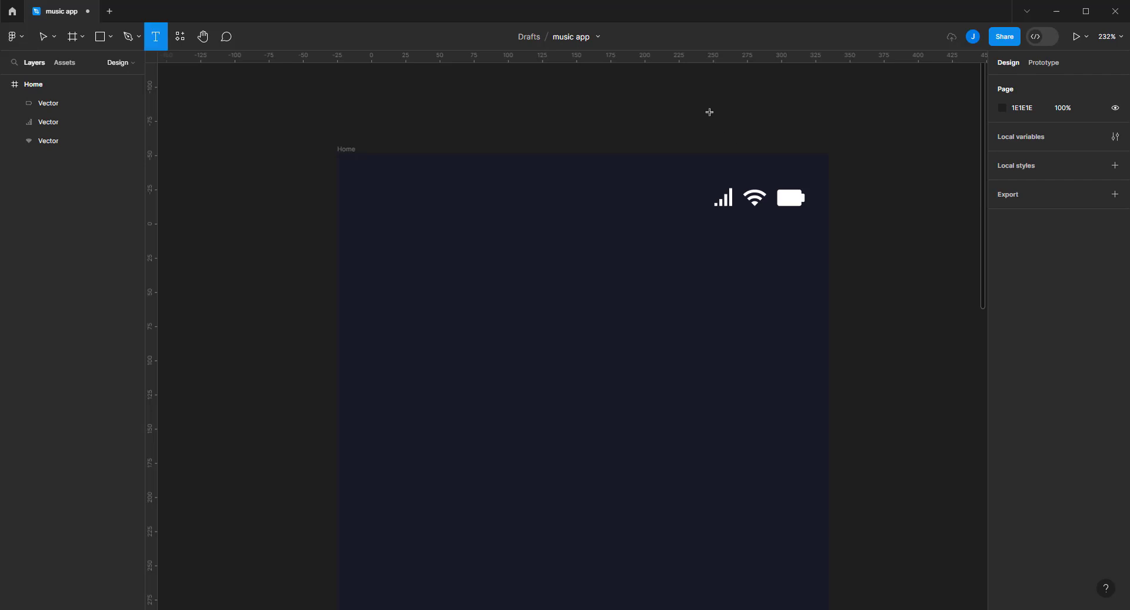
left_click(709, 112)
left_click(1083, 266)
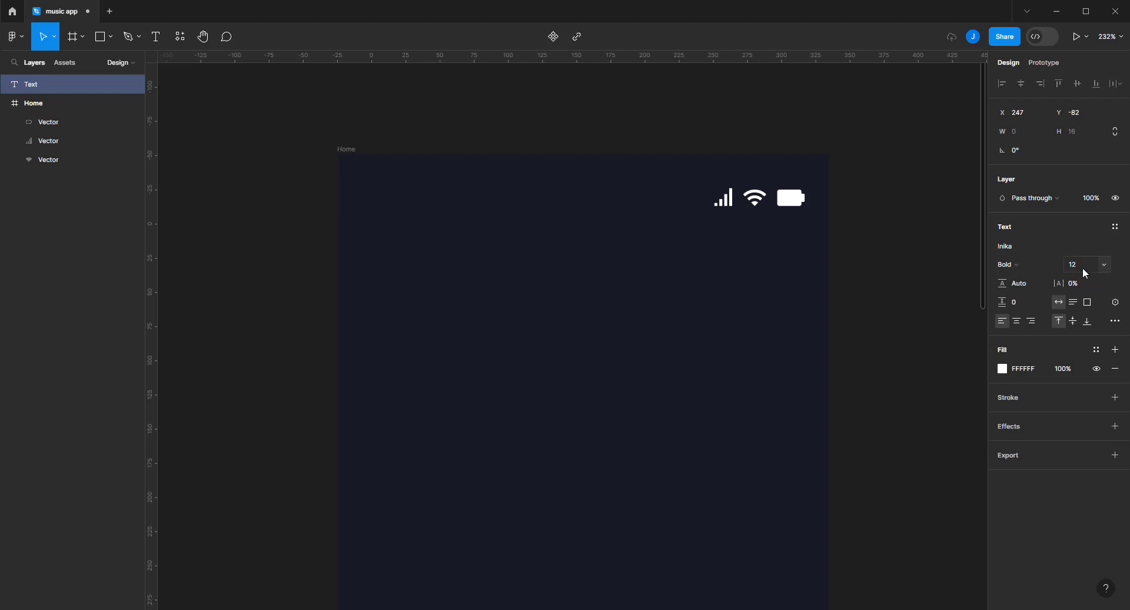
left_click(1022, 246)
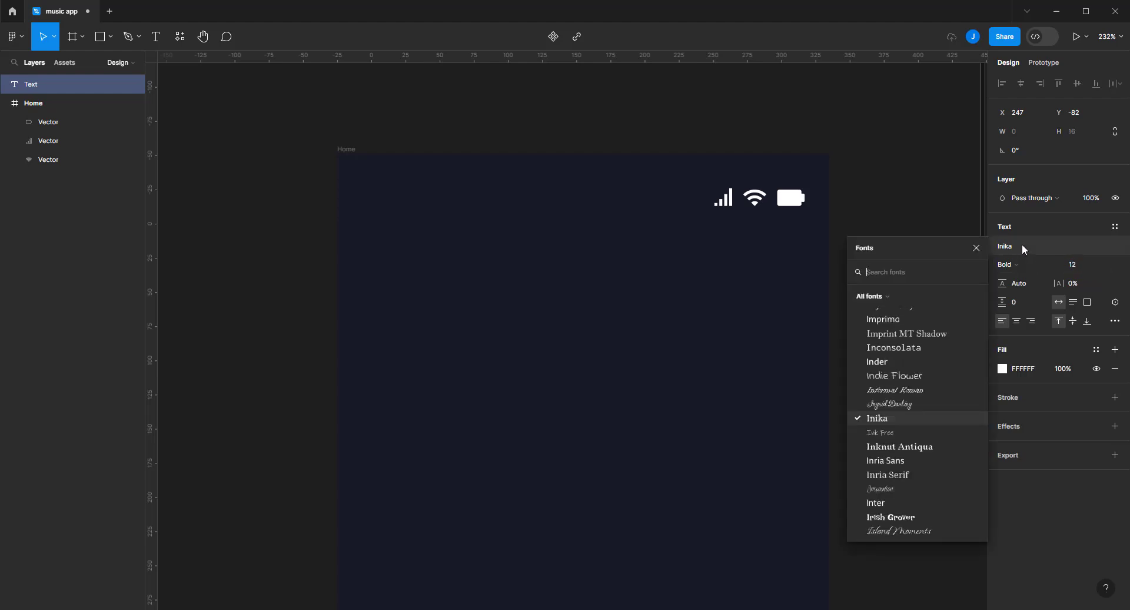
type("c")
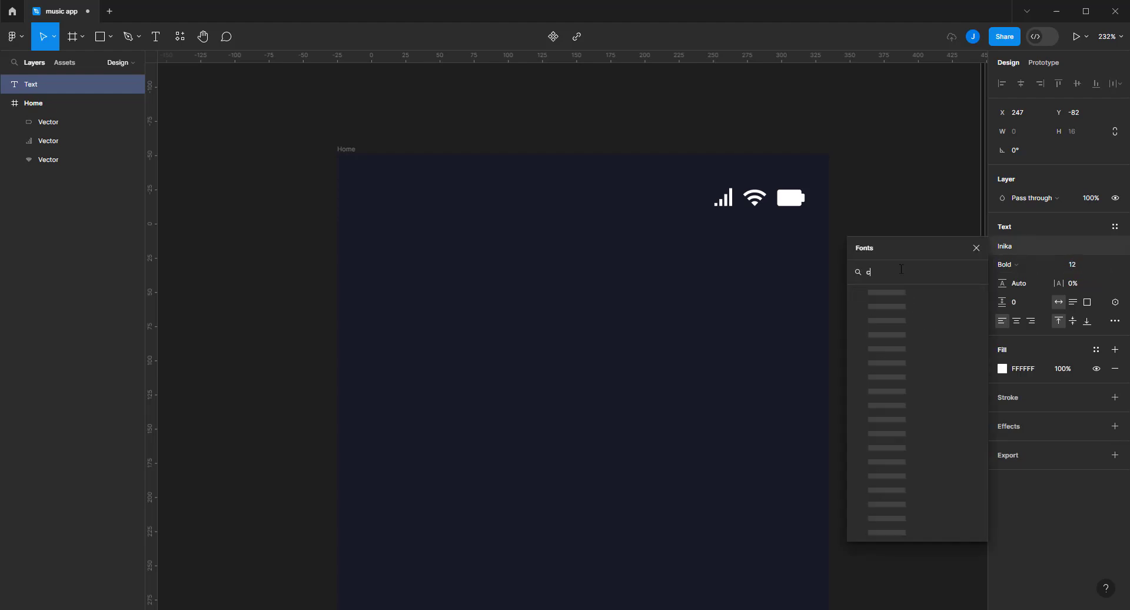
type("ali")
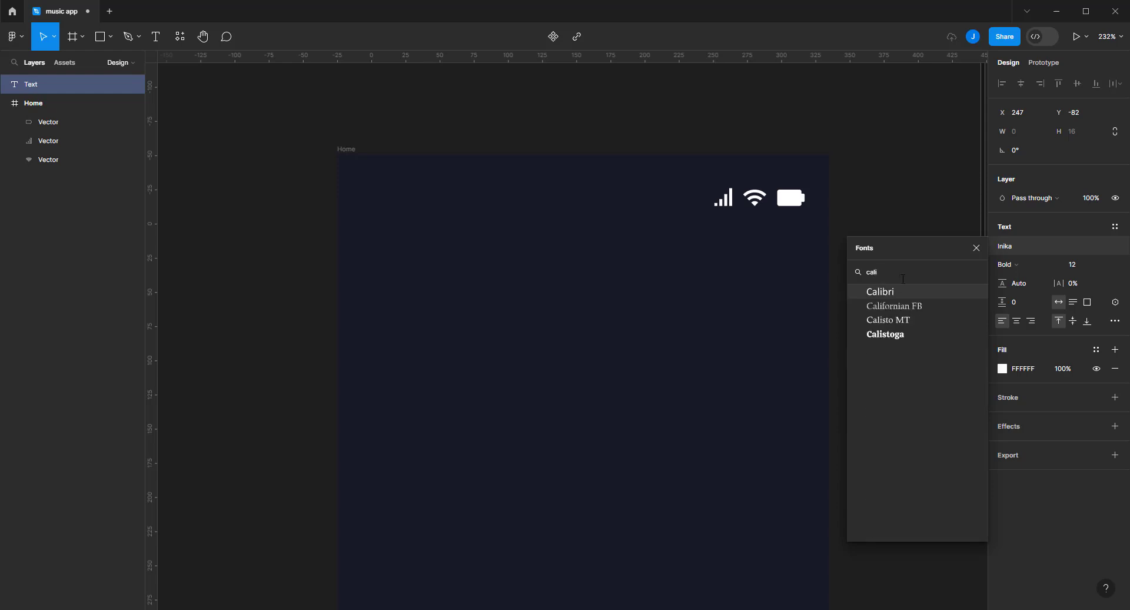
left_click(900, 292)
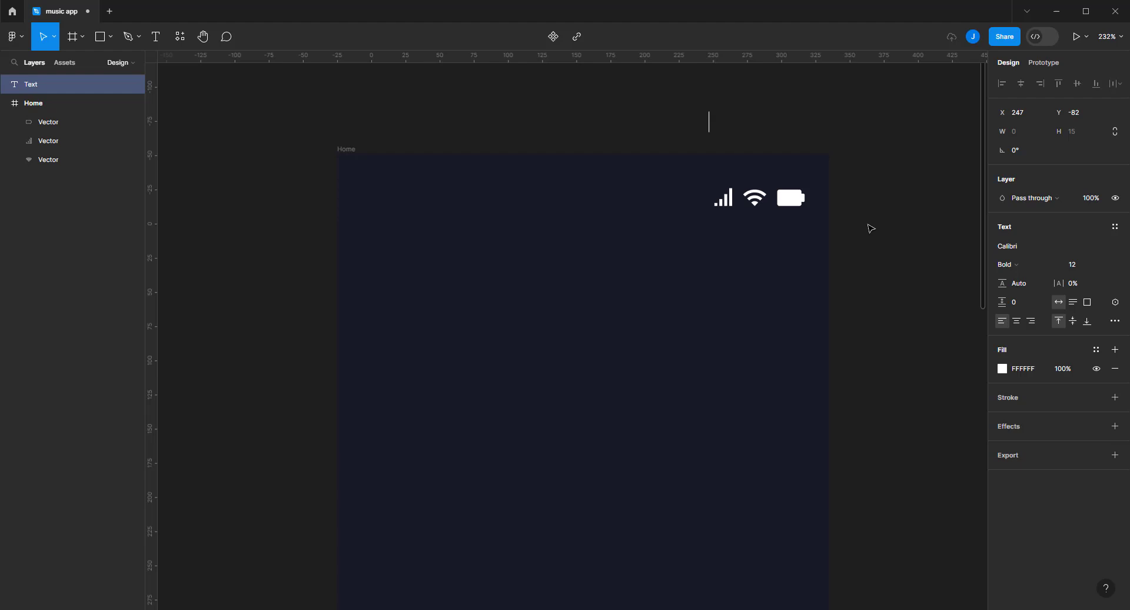
type("2:")
type("48")
key("Escape")
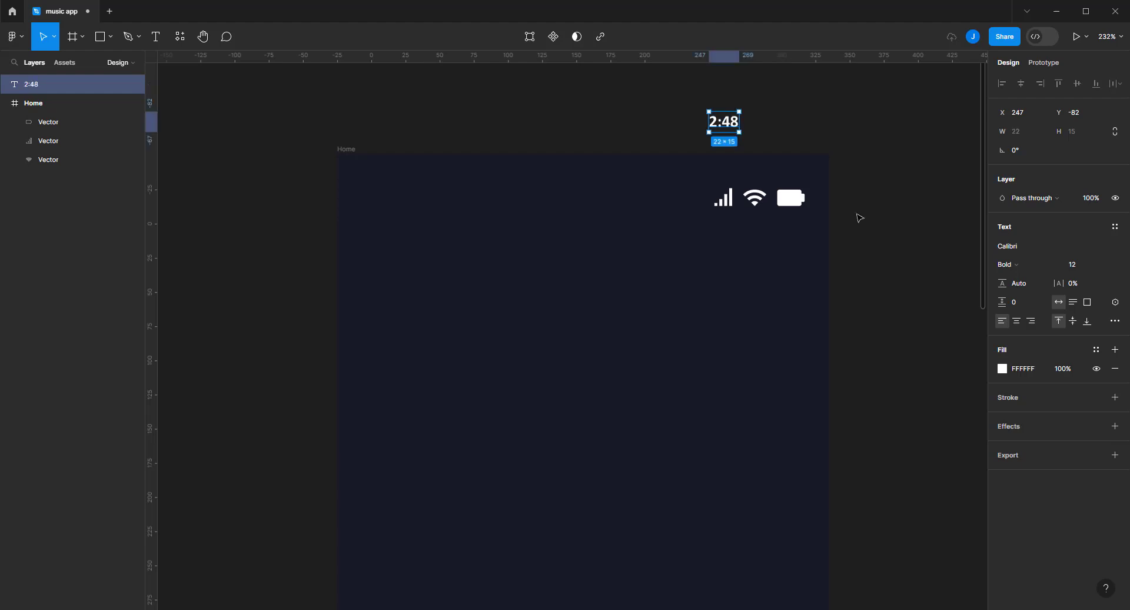
mouse_move(733, 124)
left_mouse_down()
mouse_move(698, 200)
mouse_move(396, 206)
left_mouse_up()
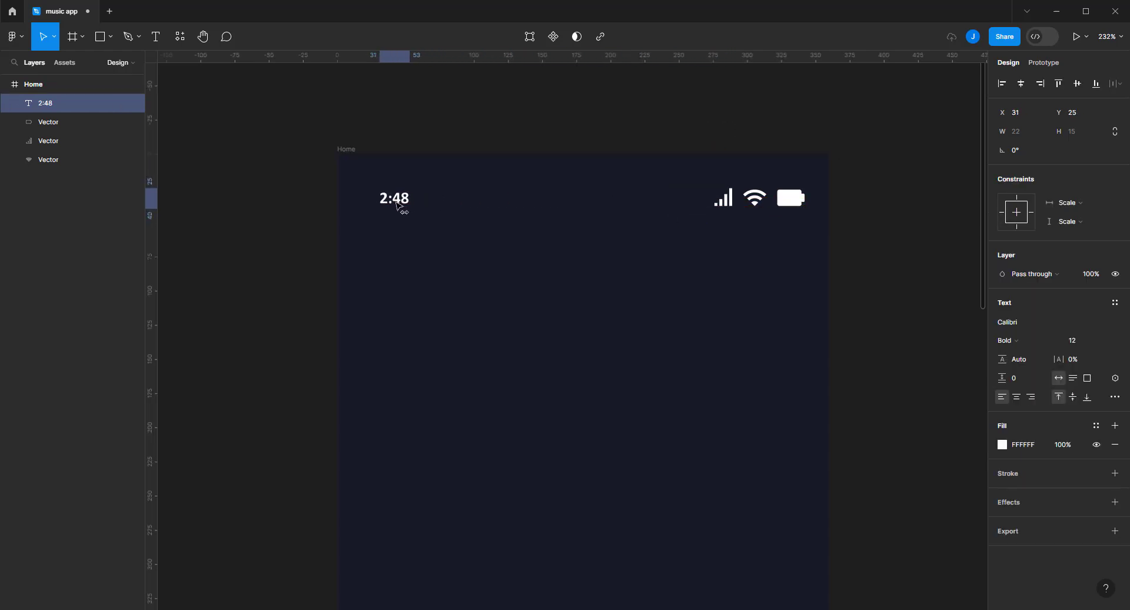
Copy the My Music logo group from the Assets page onto the Design page
left_click(845, 153)
scroll(846, 152, "down", 5, "ctrl")
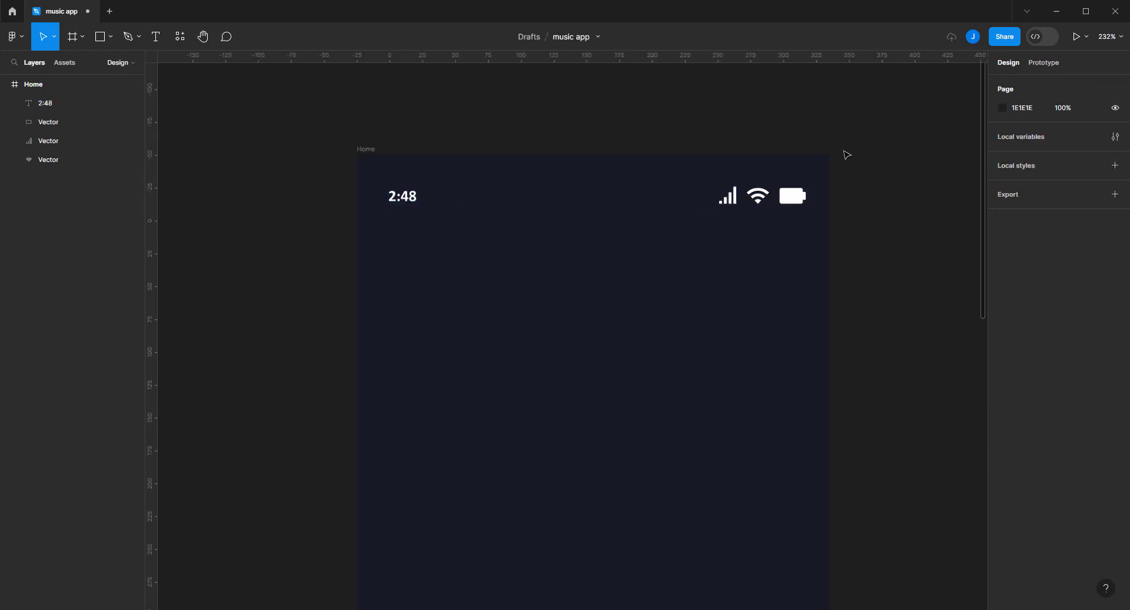
left_click_drag(853, 201, 728, 164)
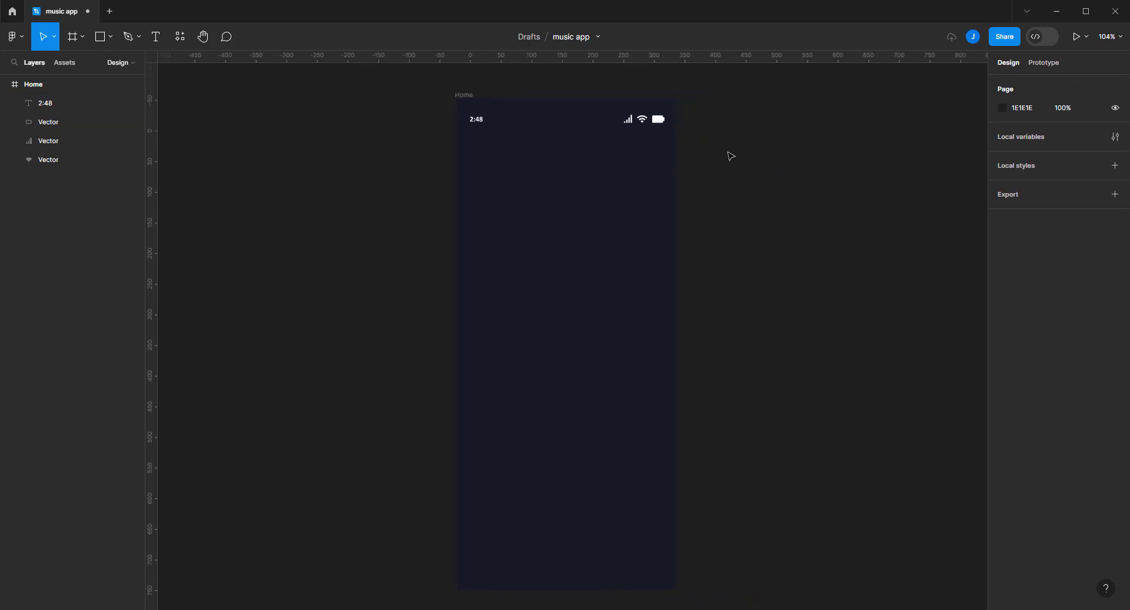
scroll(729, 156, "up", 3, "ctrl")
scroll(676, 151, "down", 3, "ctrl")
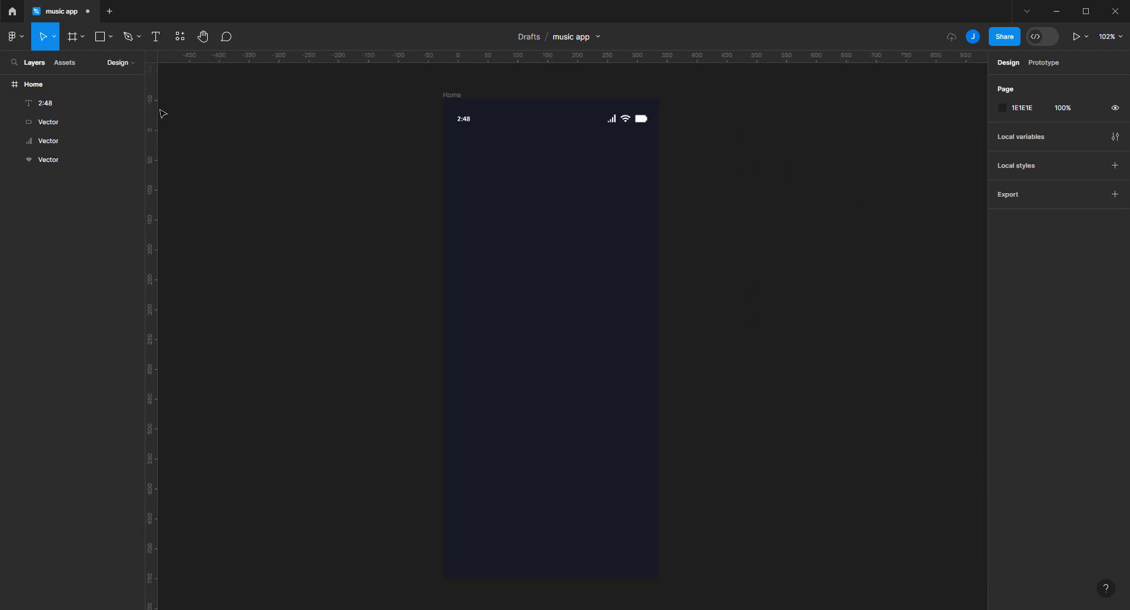
left_click(122, 63)
left_click(67, 106)
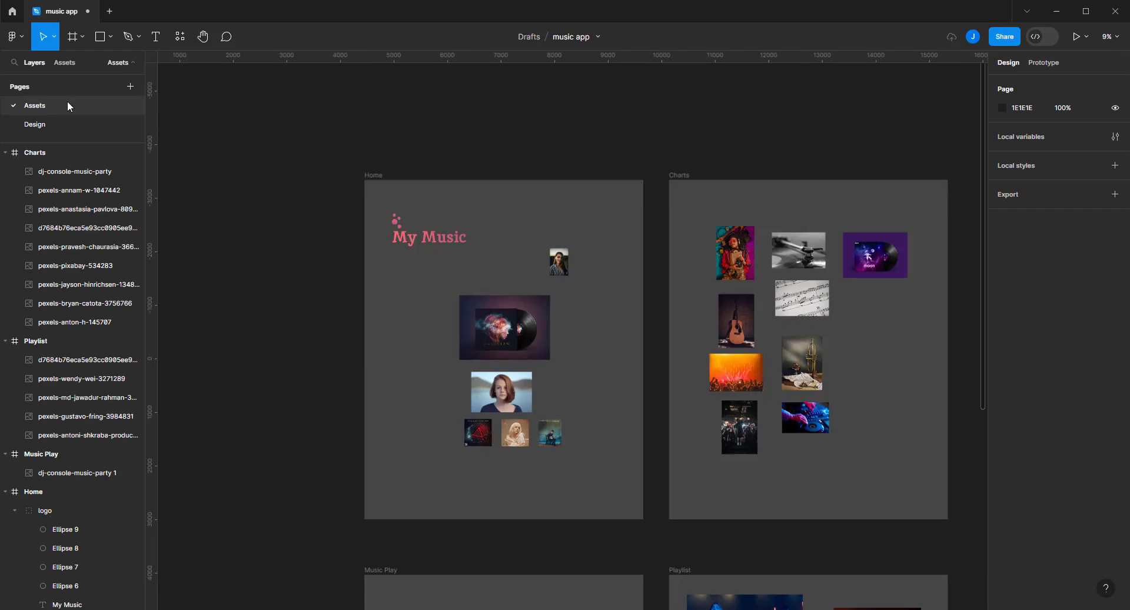
left_click(421, 242)
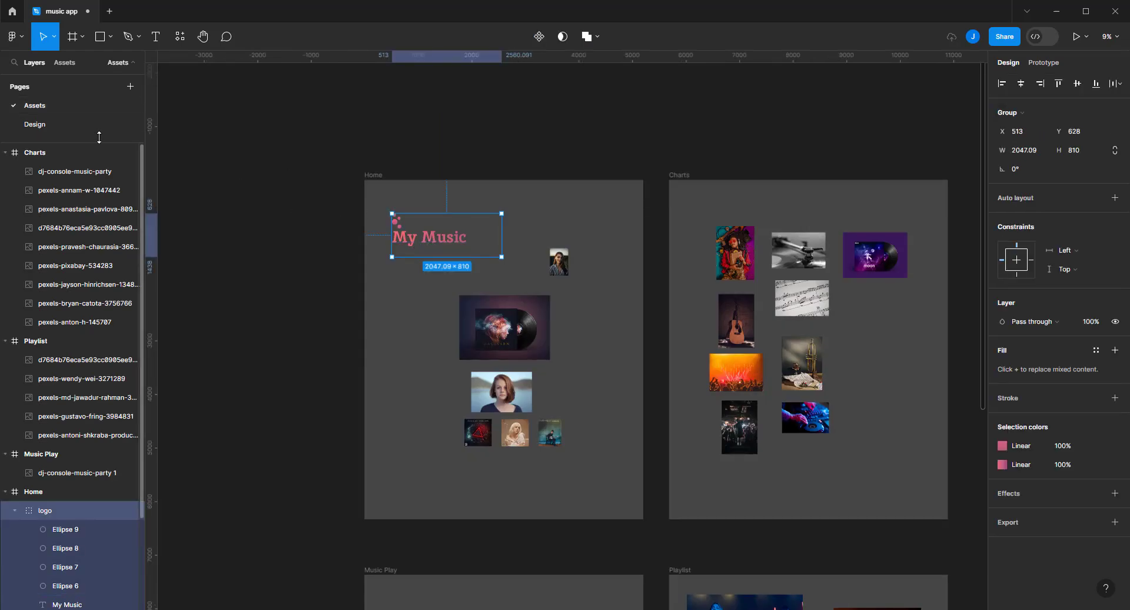
left_click(65, 126)
Paste the My Music logo onto the Design page and try a 30 text size, then undo it
key("ctrl+v")
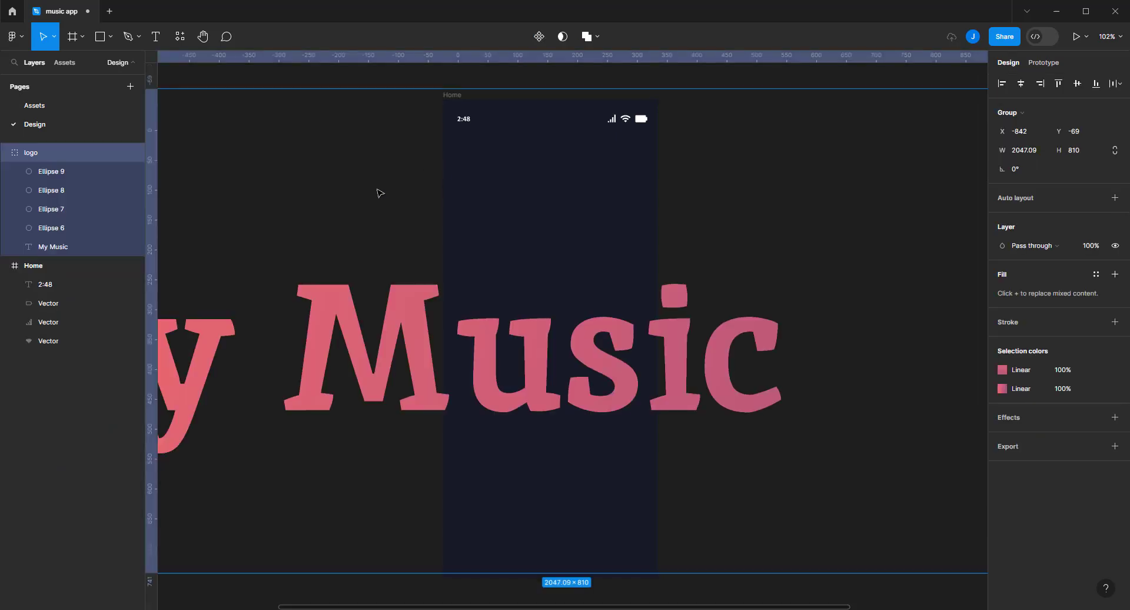
scroll(504, 244, "down", 2)
scroll(505, 243, "up", 1)
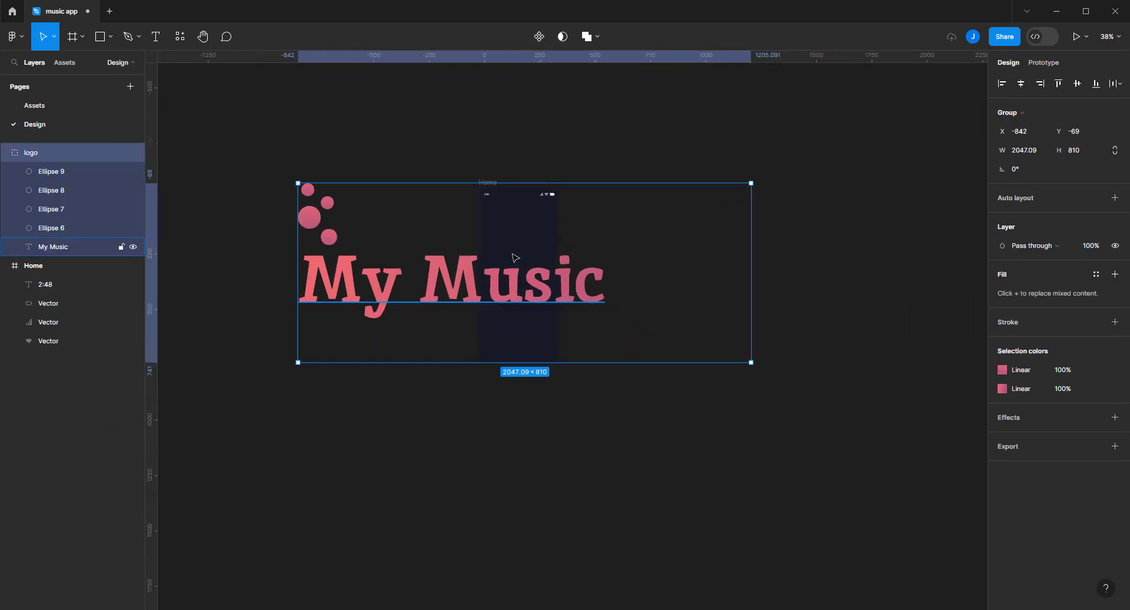
left_click(817, 180)
double_click(528, 286)
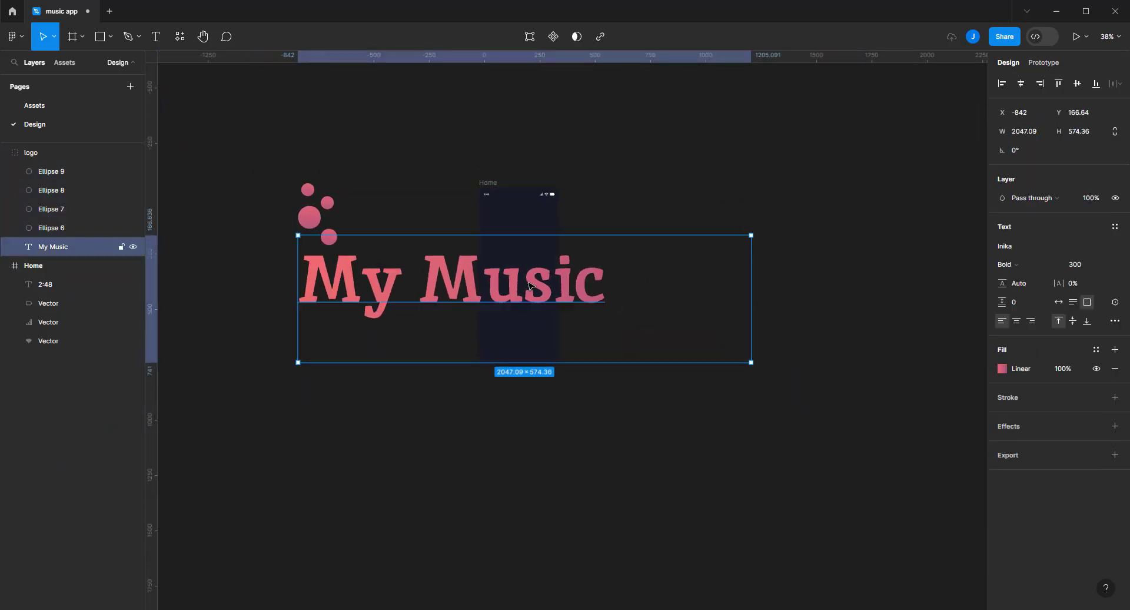
left_click(1085, 267)
type("30")
key("Return")
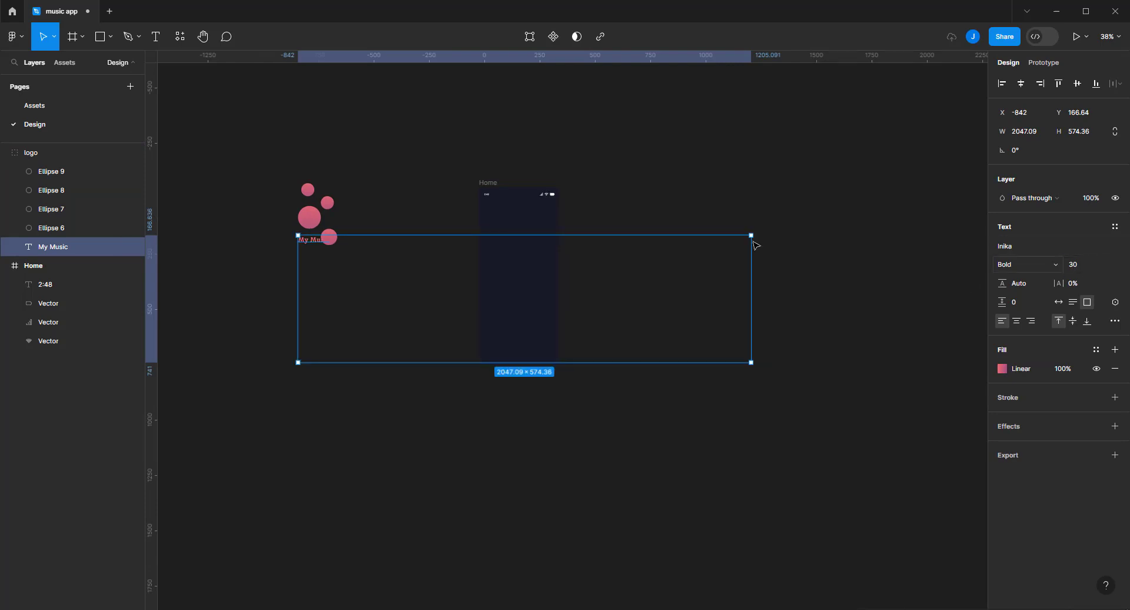
key("ctrl+z")
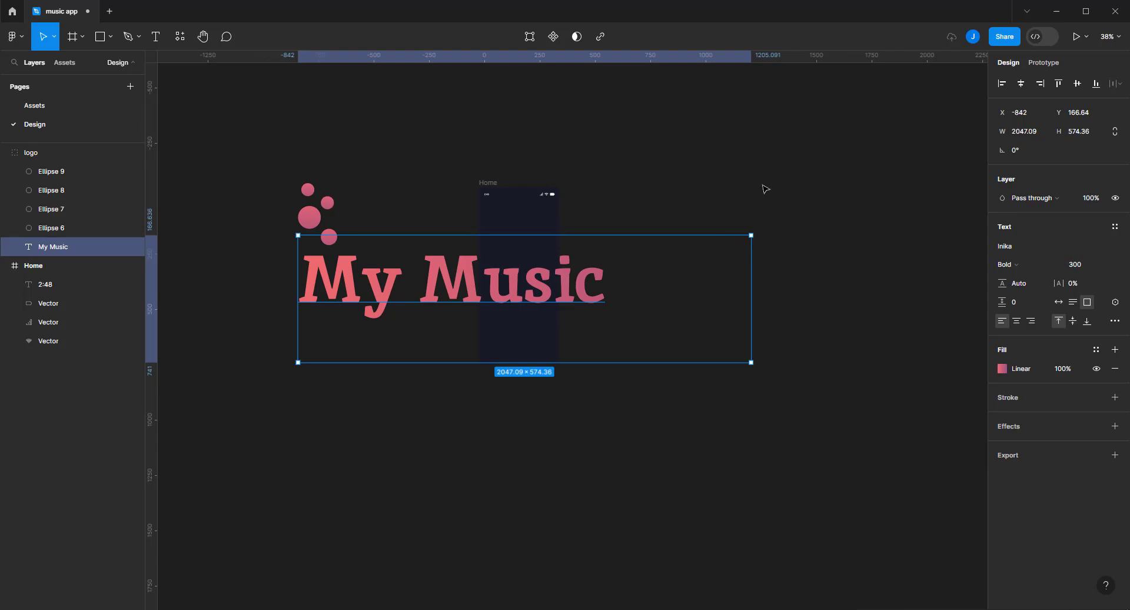
Shrink the logo group to about 773×306 and drag it into the Home frame
left_click(260, 206)
left_click(318, 220)
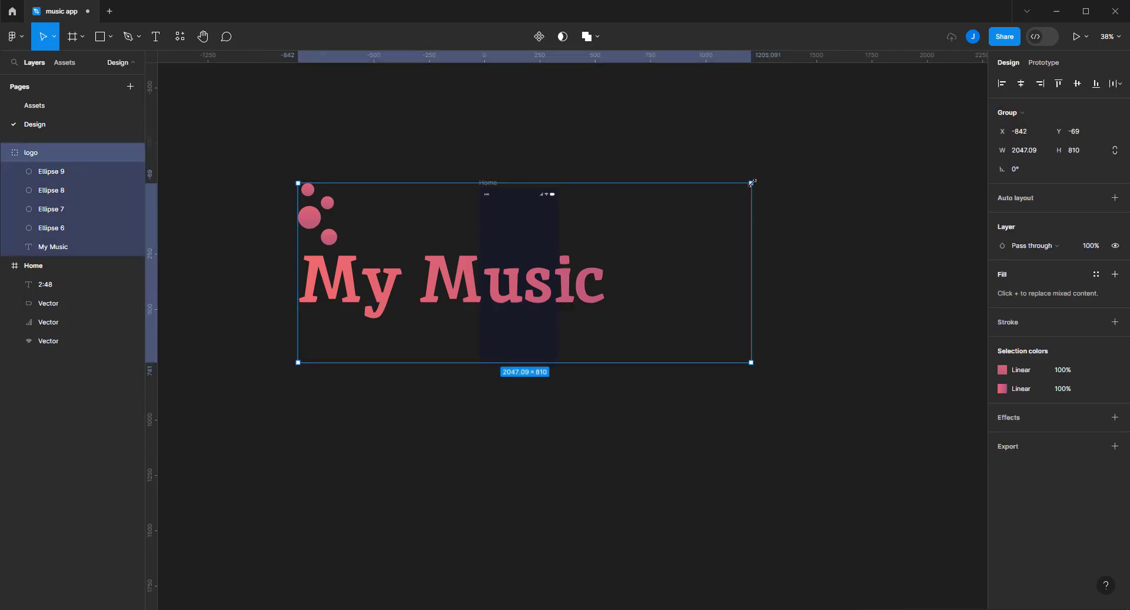
left_click_drag(751, 183, 434, 286)
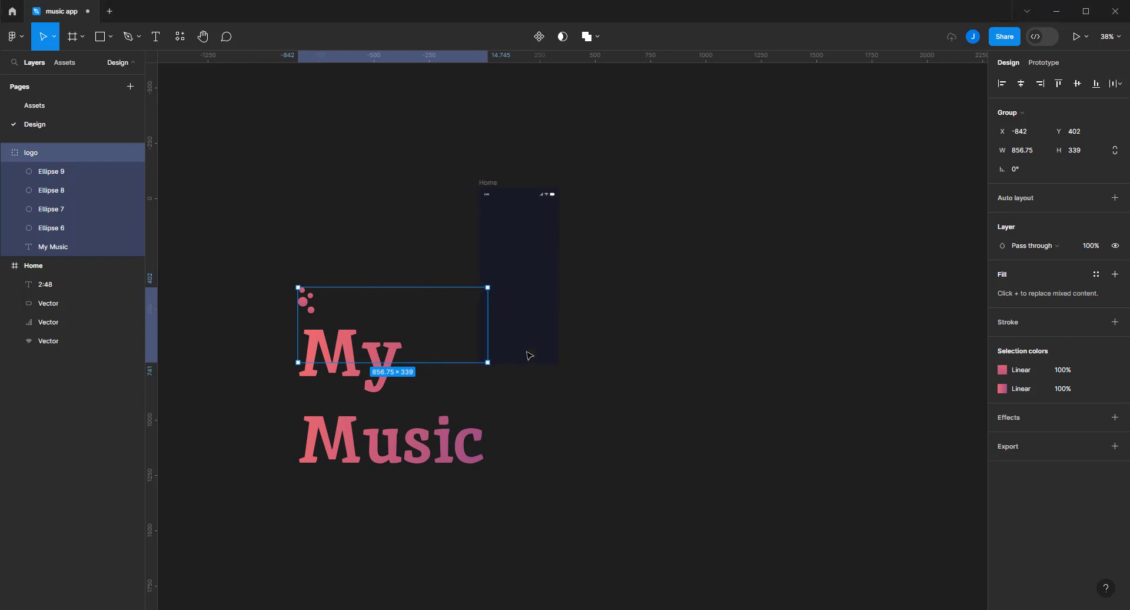
left_click_drag(488, 286, 469, 294)
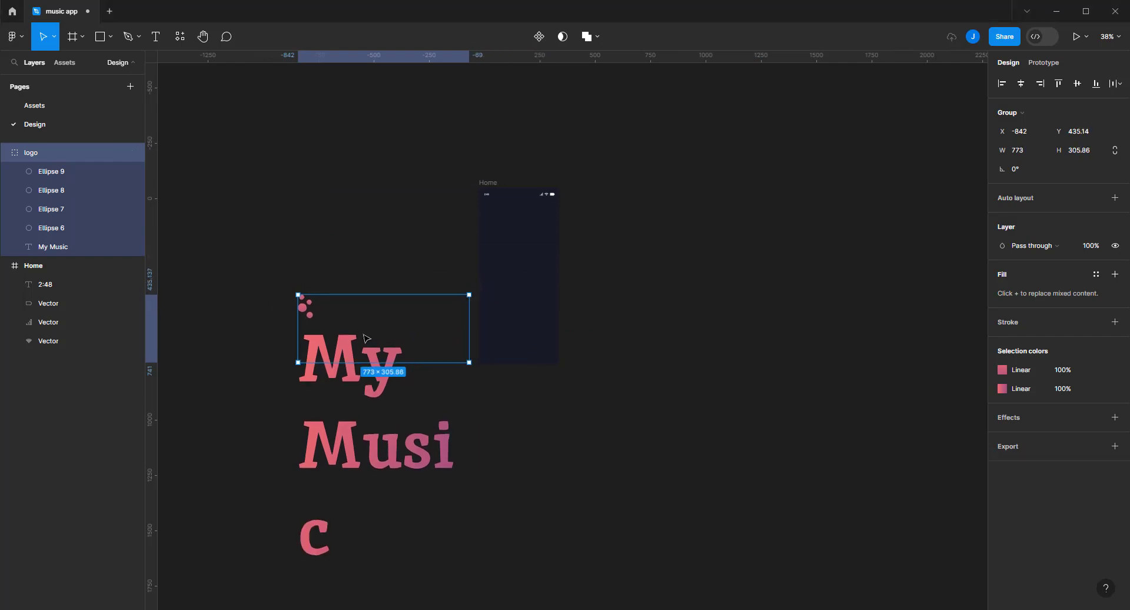
mouse_move(365, 338)
left_mouse_down()
mouse_move(518, 282)
mouse_move(467, 284)
left_mouse_up()
Set the My Music text to size 30 and shrink the logo group to 190×87.86
left_click(737, 251)
left_click(535, 286)
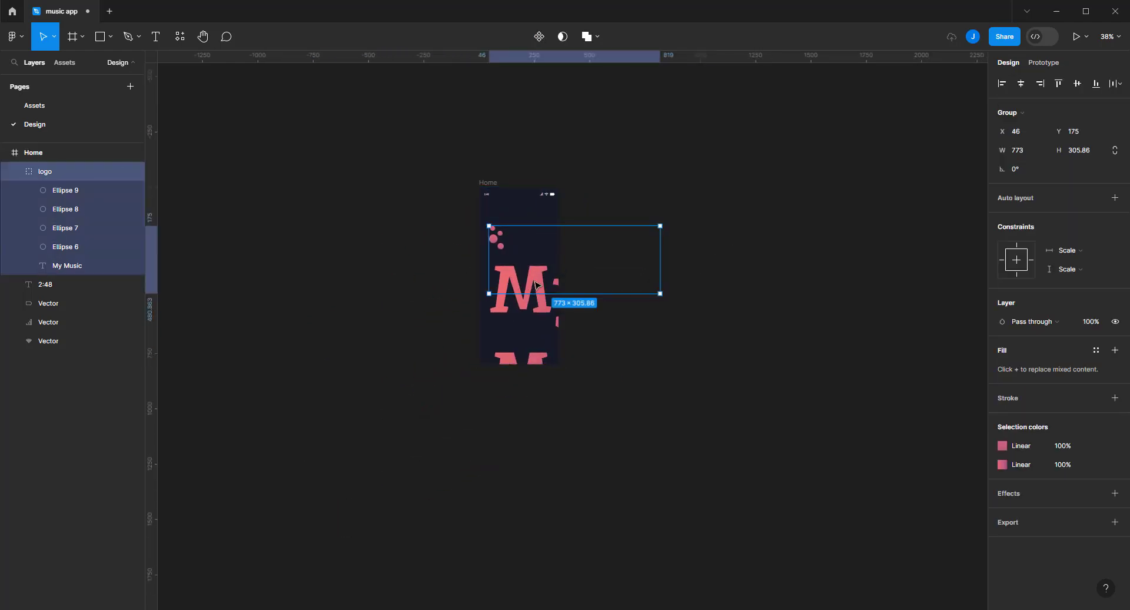
double_click(536, 286)
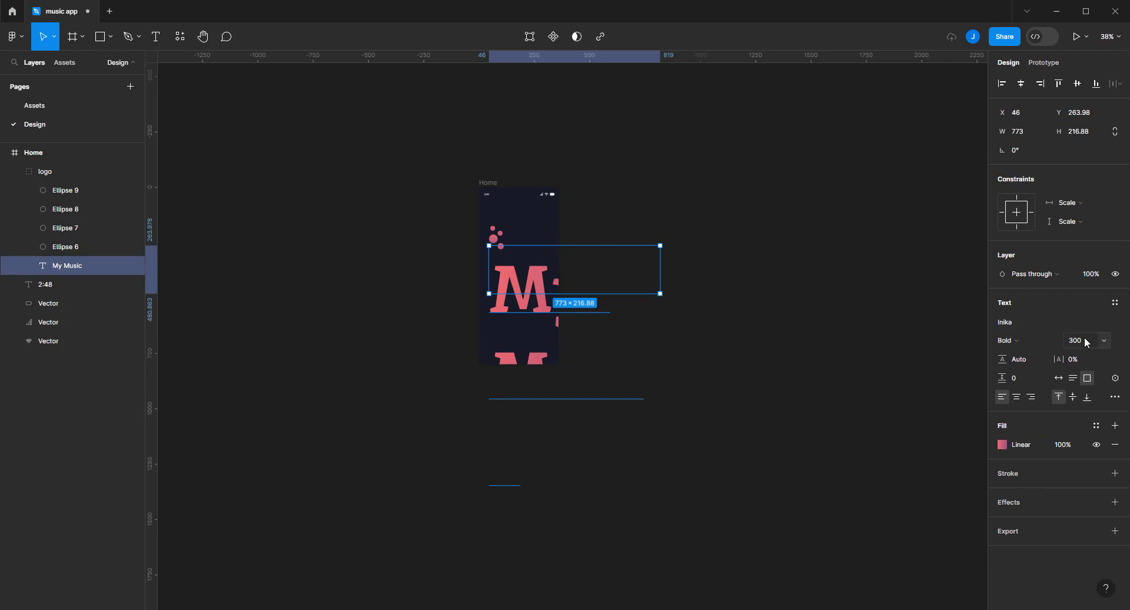
type("30")
key("Return")
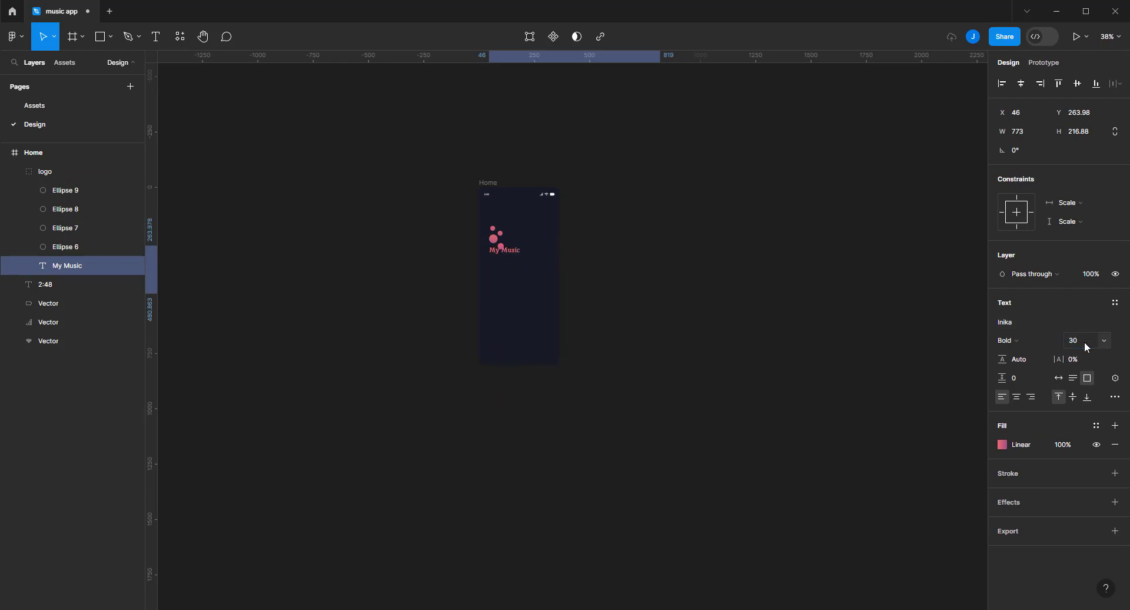
scroll(648, 235, "up", 3)
scroll(444, 253, "up", 3)
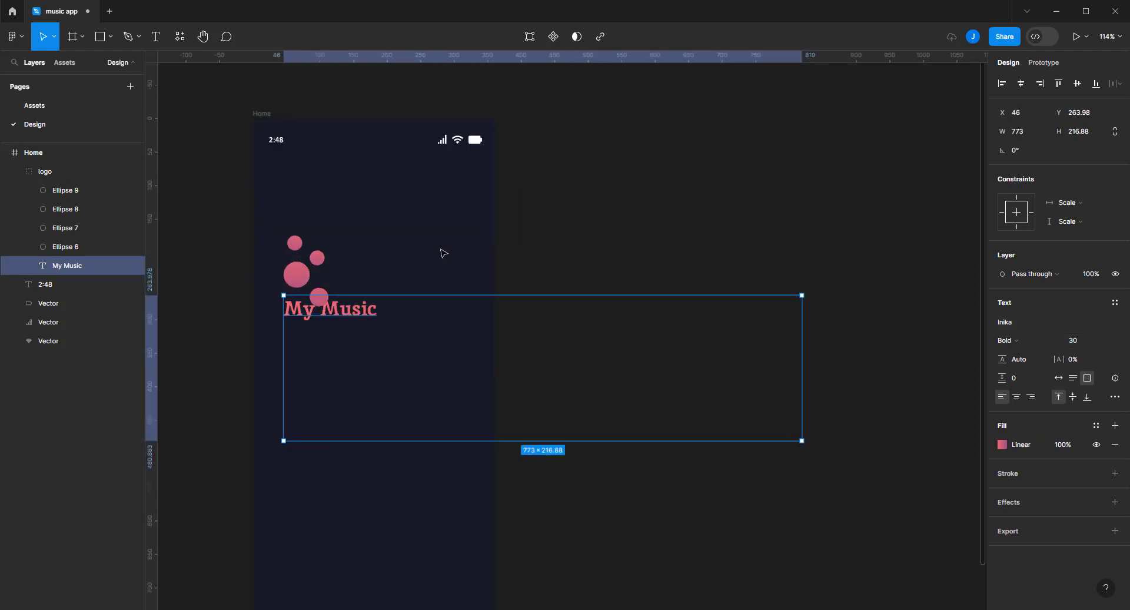
left_click(321, 257)
left_click(186, 197)
left_click(47, 171)
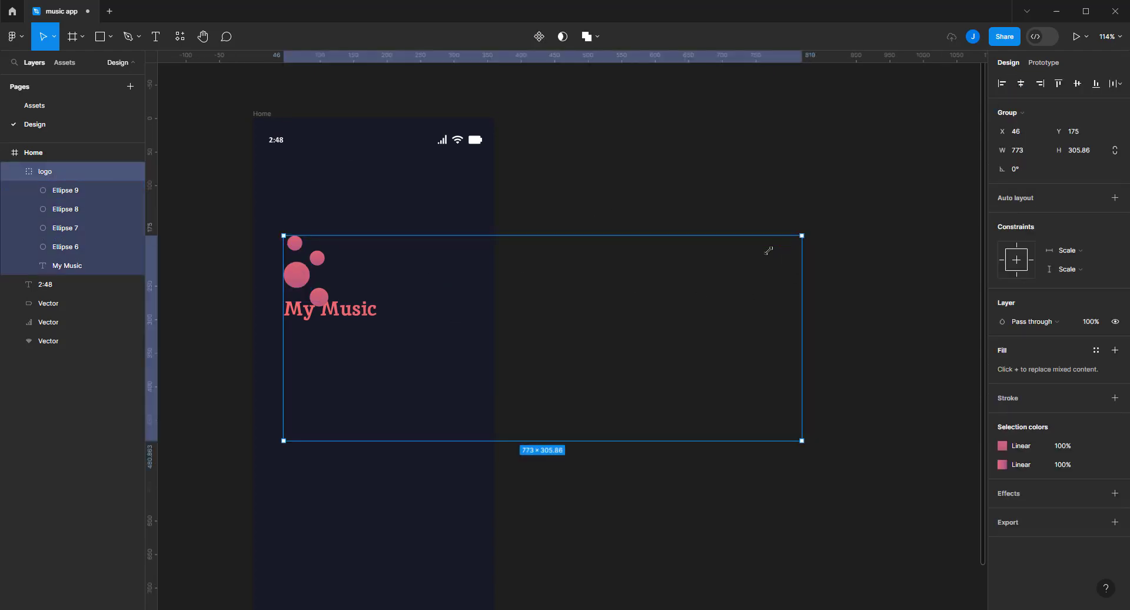
left_click_drag(769, 251, 411, 382)
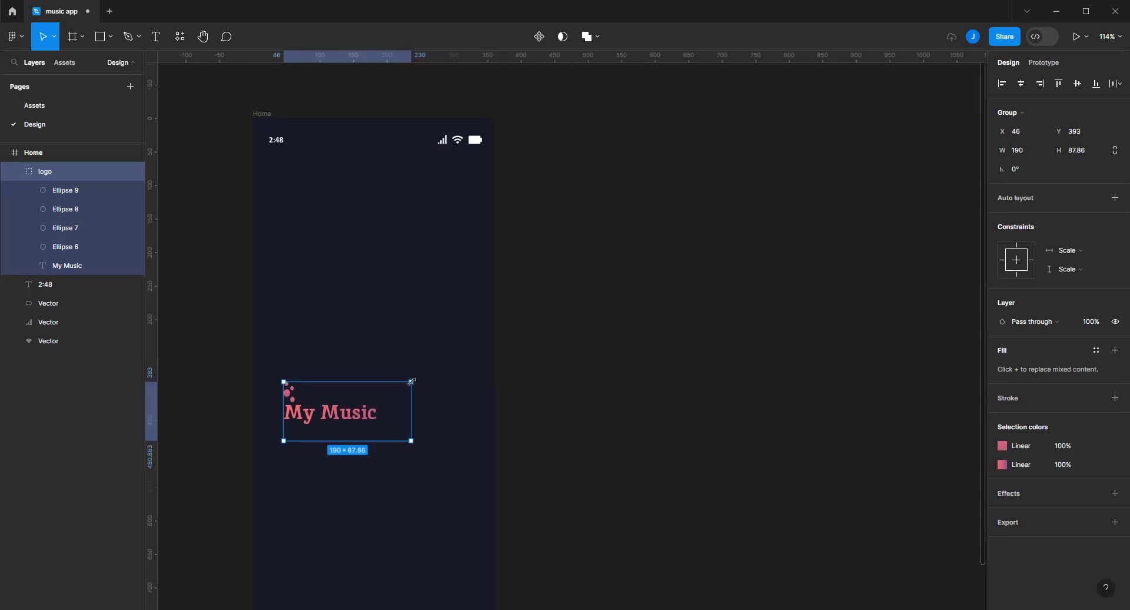
Move the logo to the Home frame's top-left at 24, 72, below the status bar
left_click(666, 269)
scroll(394, 356, "up", 3)
left_click_drag(393, 356, 497, 355)
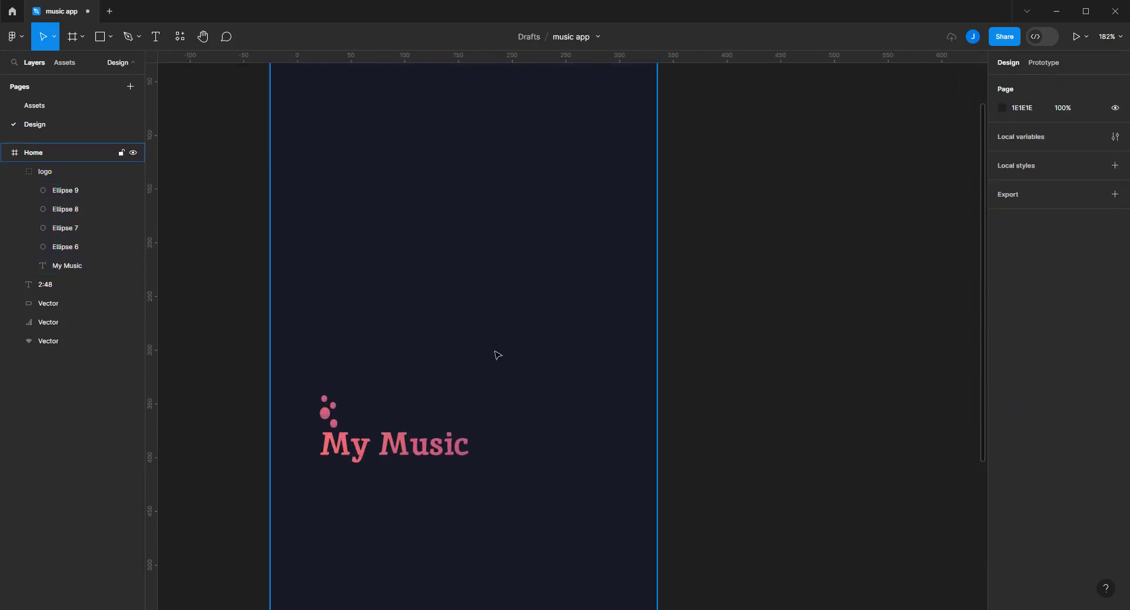
scroll(465, 406, "down", 3)
left_click_drag(465, 406, 434, 203)
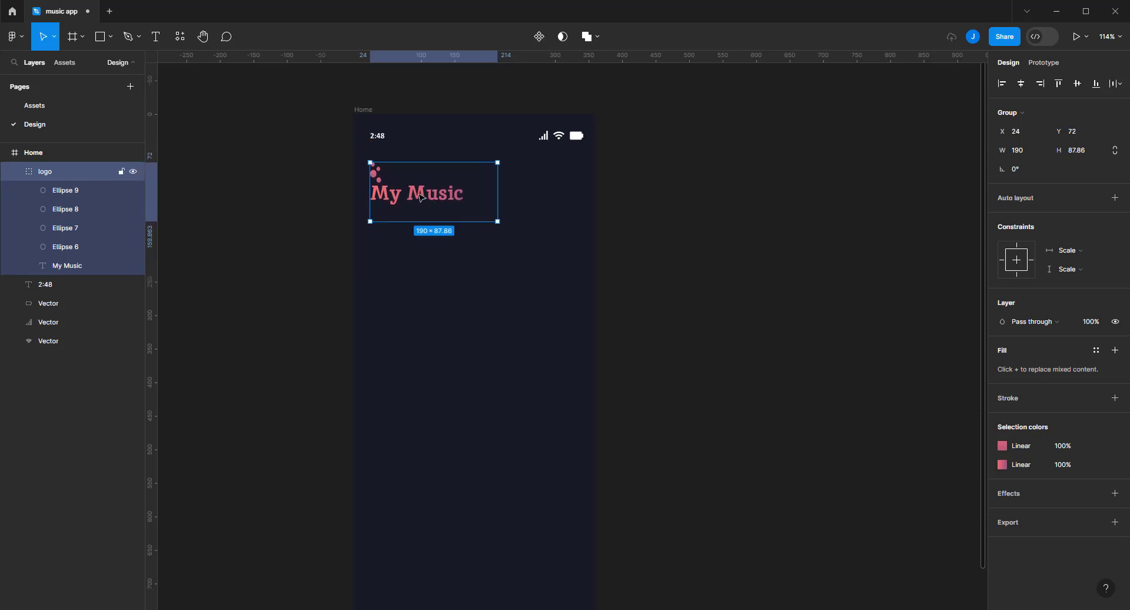
scroll(427, 200, "up", 1)
left_click(706, 184)
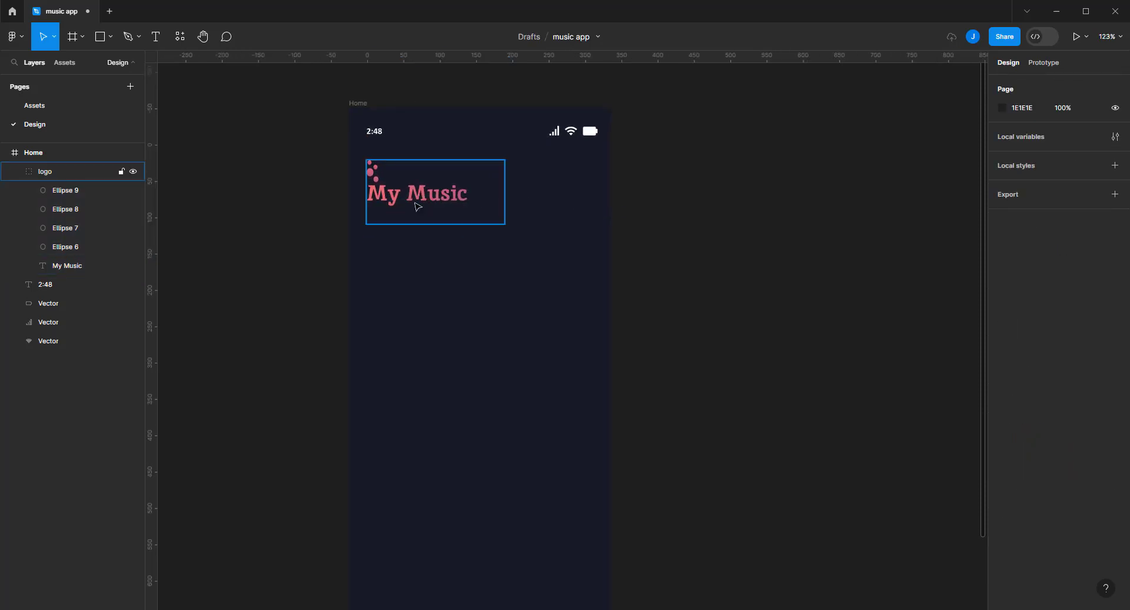
scroll(360, 220, "down", 3)
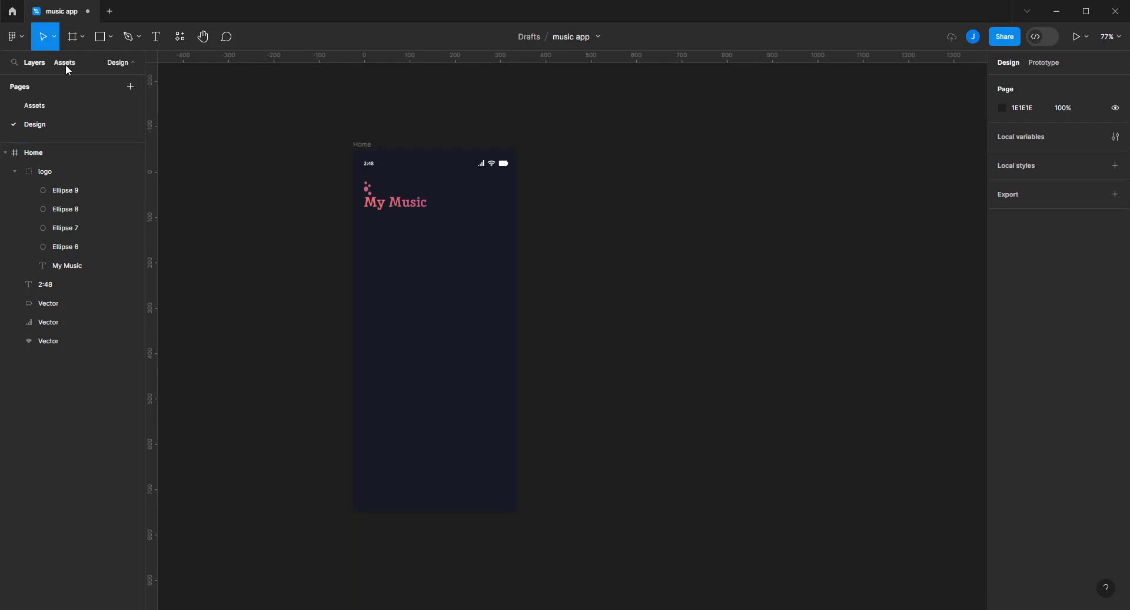
Bring the Assets portrait beside Home at 176×264 and draw a 92×92 circle above it
left_click(70, 105)
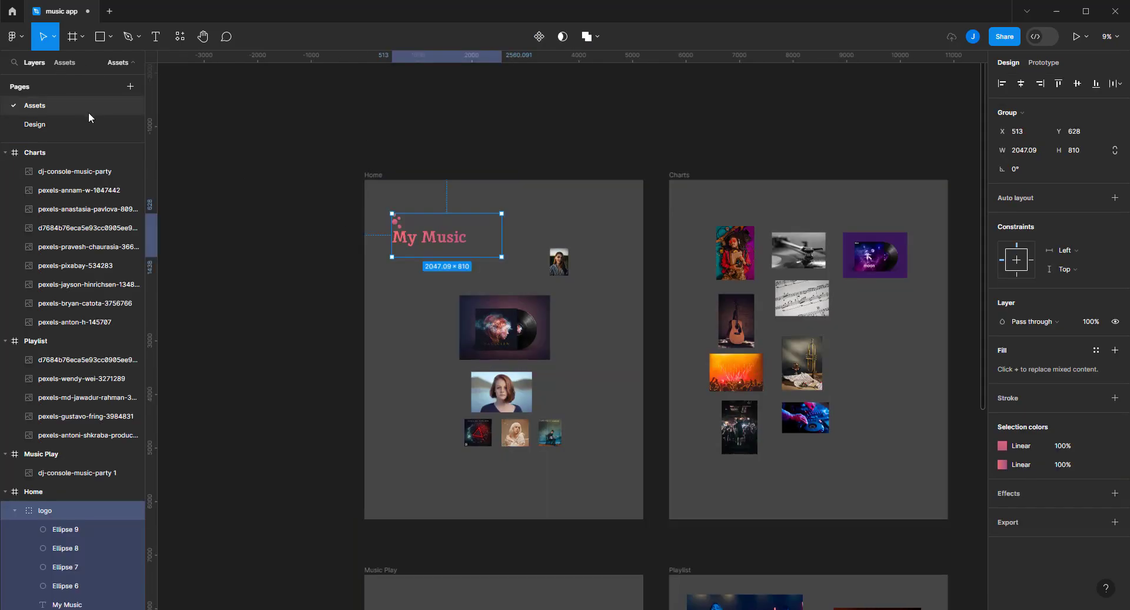
left_click(561, 266)
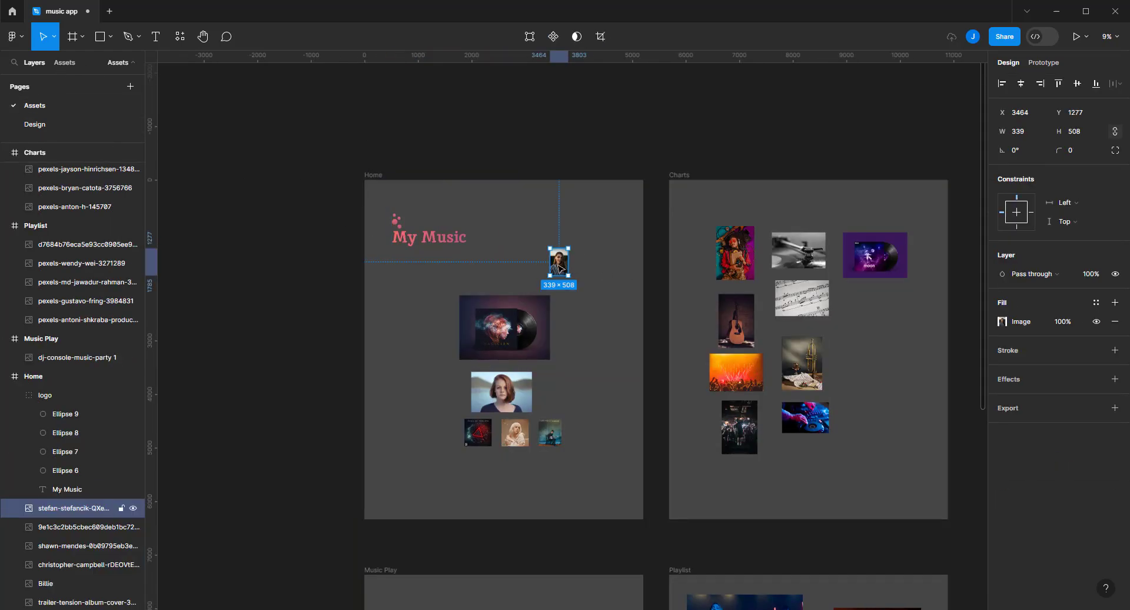
left_click(96, 125)
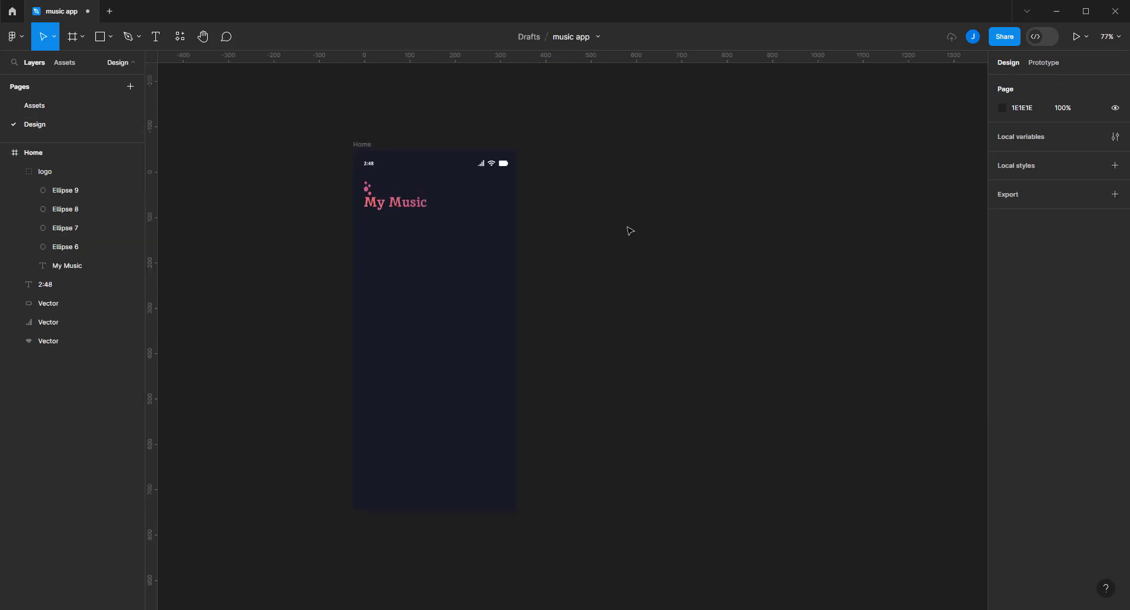
key("ctrl+v")
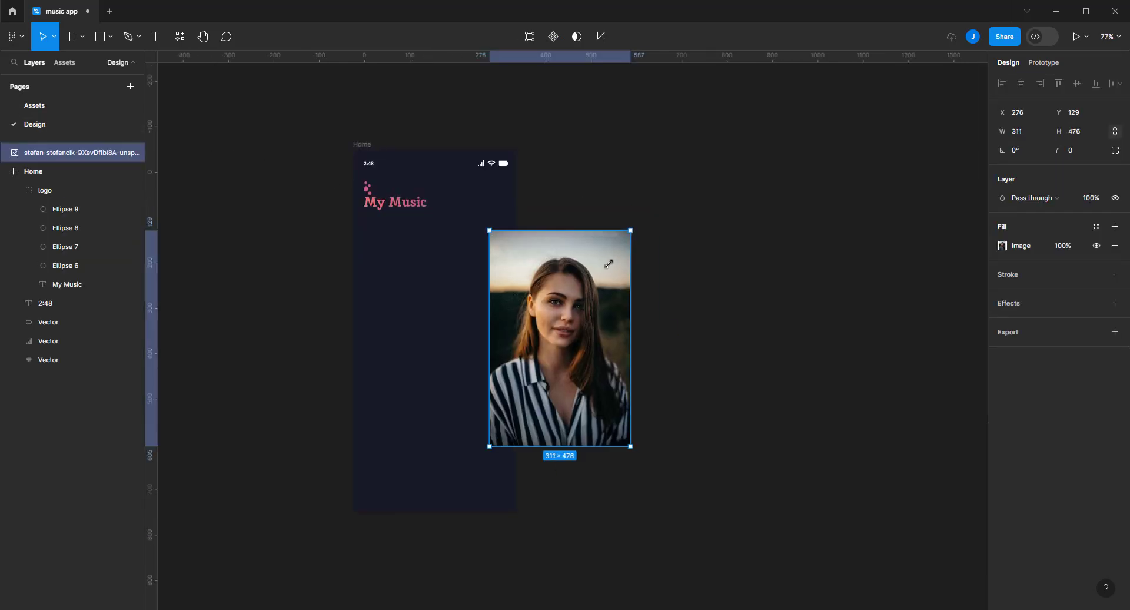
left_click_drag(638, 215, 564, 342)
left_click(622, 256)
left_click_drag(526, 389, 656, 301)
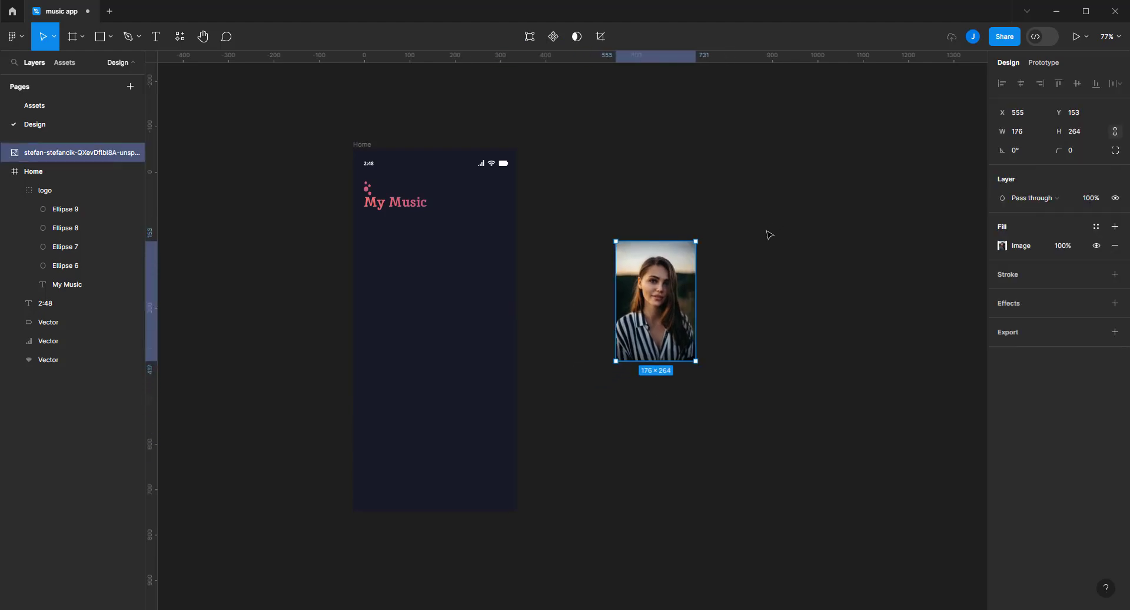
key("o")
left_click_drag(595, 176, 637, 218)
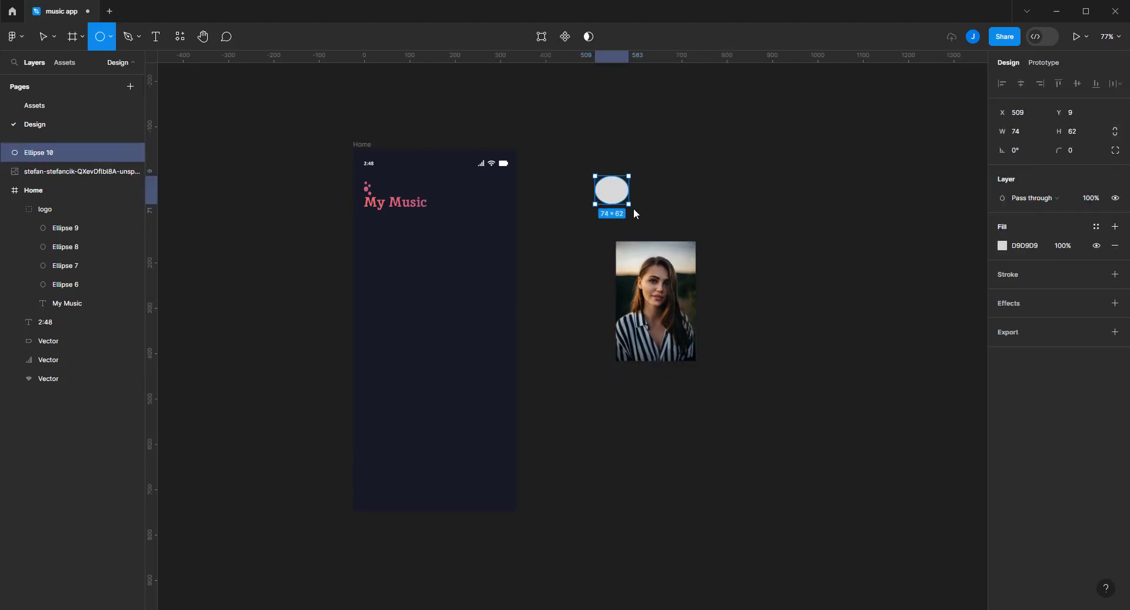
Overlap the photo with the circle and use the circle as its mask
left_click(720, 212)
left_click_drag(671, 304, 652, 262)
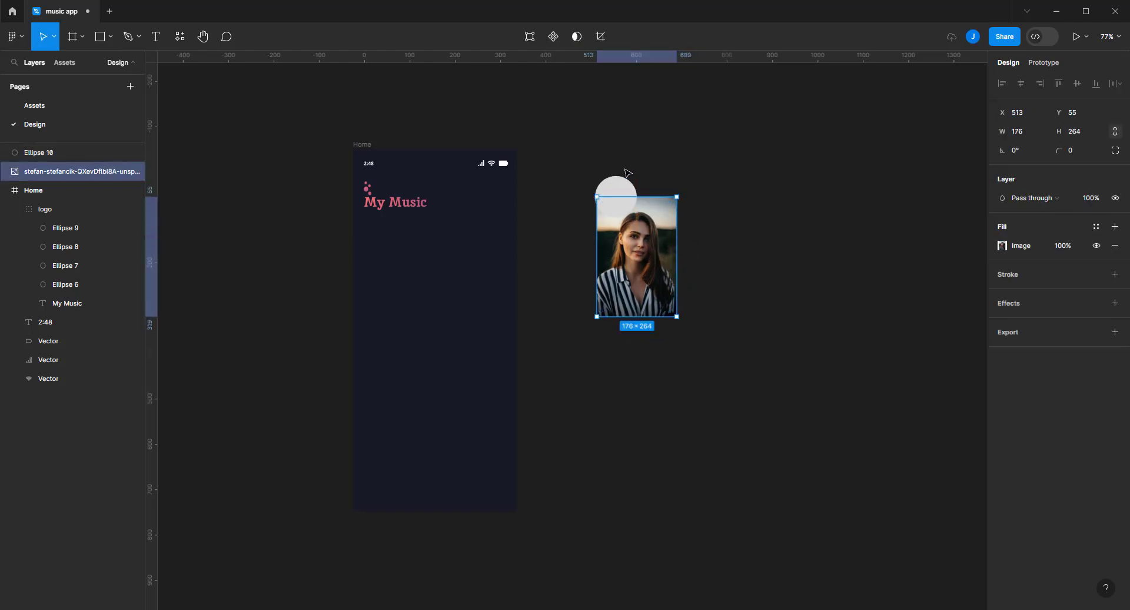
scroll(630, 176, "up", 5)
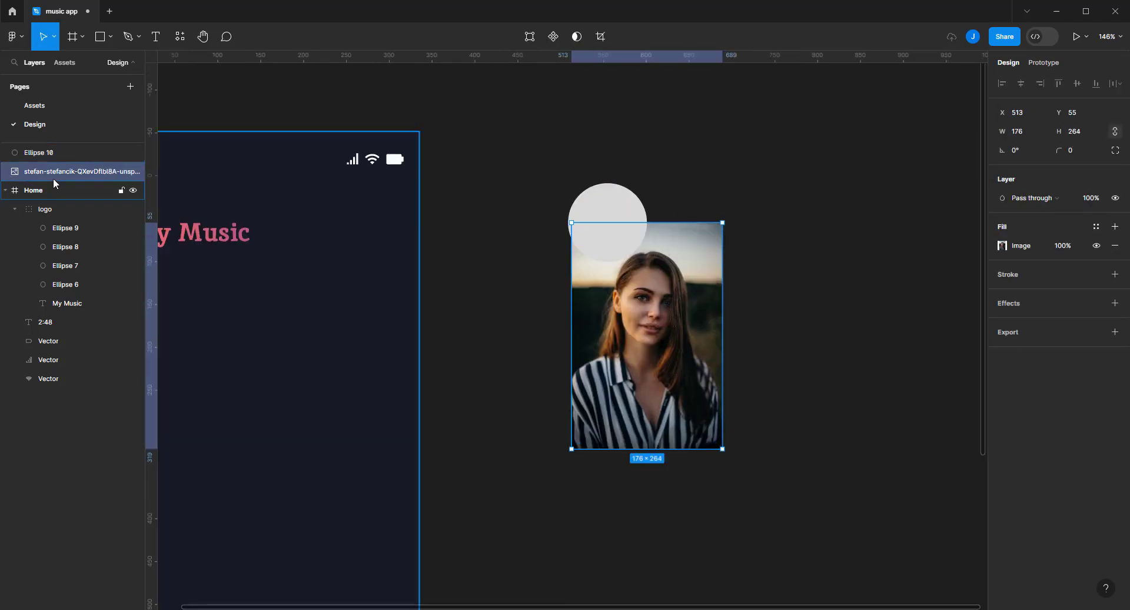
left_click_drag(53, 175, 88, 145)
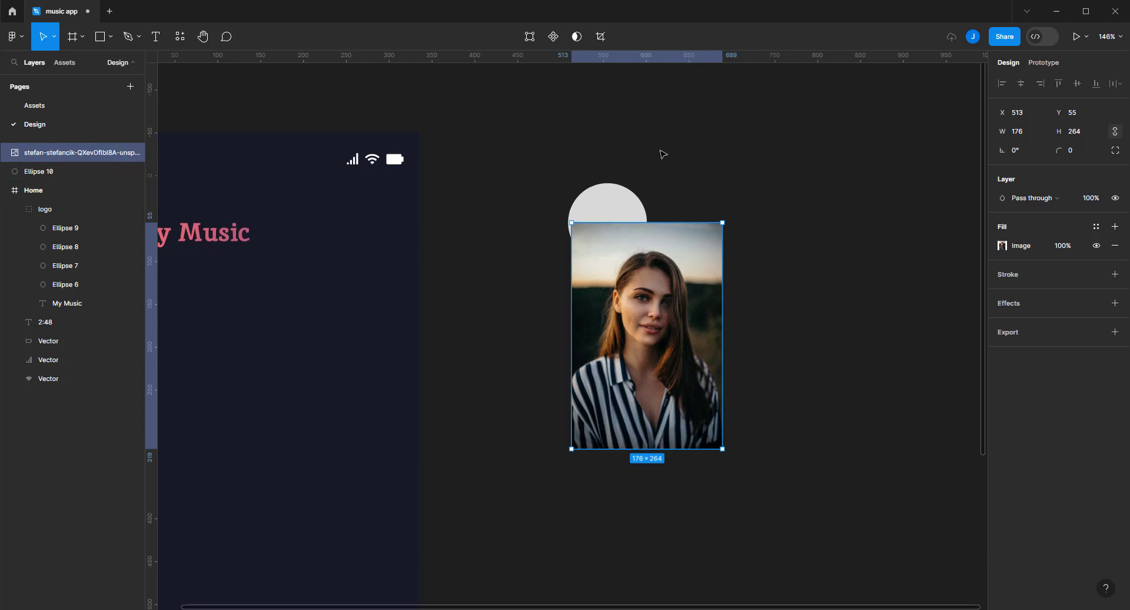
left_click_drag(661, 151, 586, 253)
left_click(577, 36)
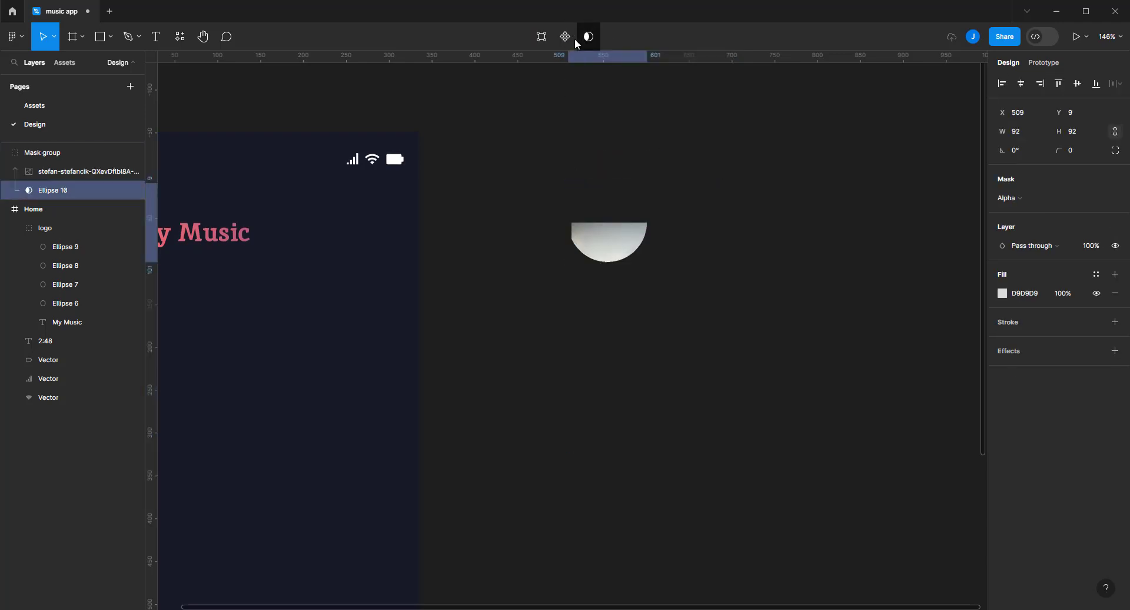
Resize and reposition the photo inside the mask so the face fills the circle
double_click(613, 244)
double_click(646, 240)
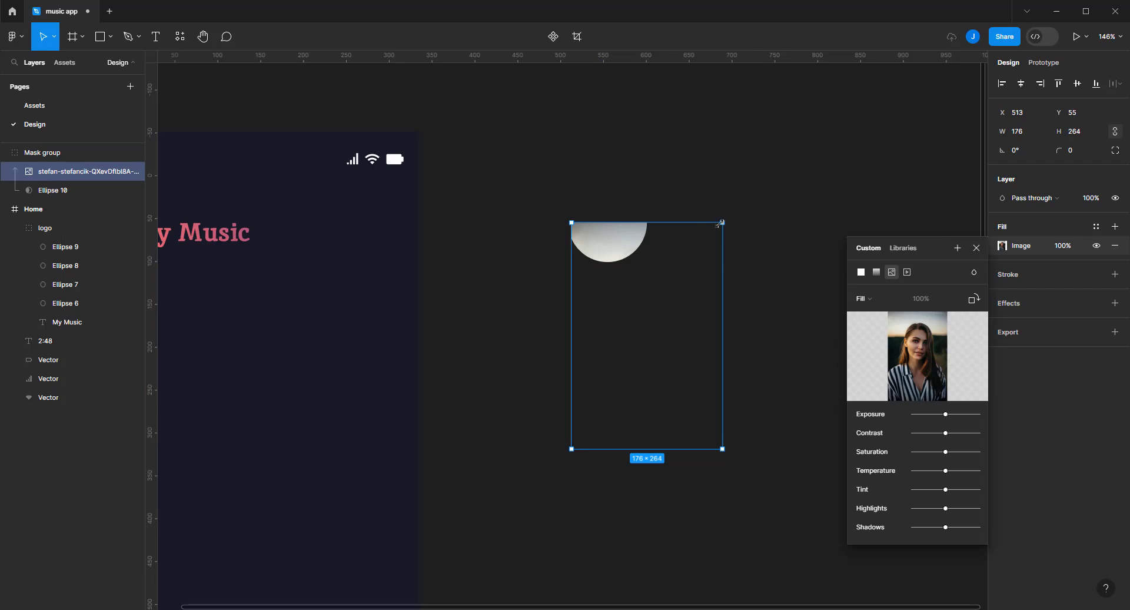
left_click_drag(683, 263, 618, 336)
left_click_drag(614, 378, 616, 217)
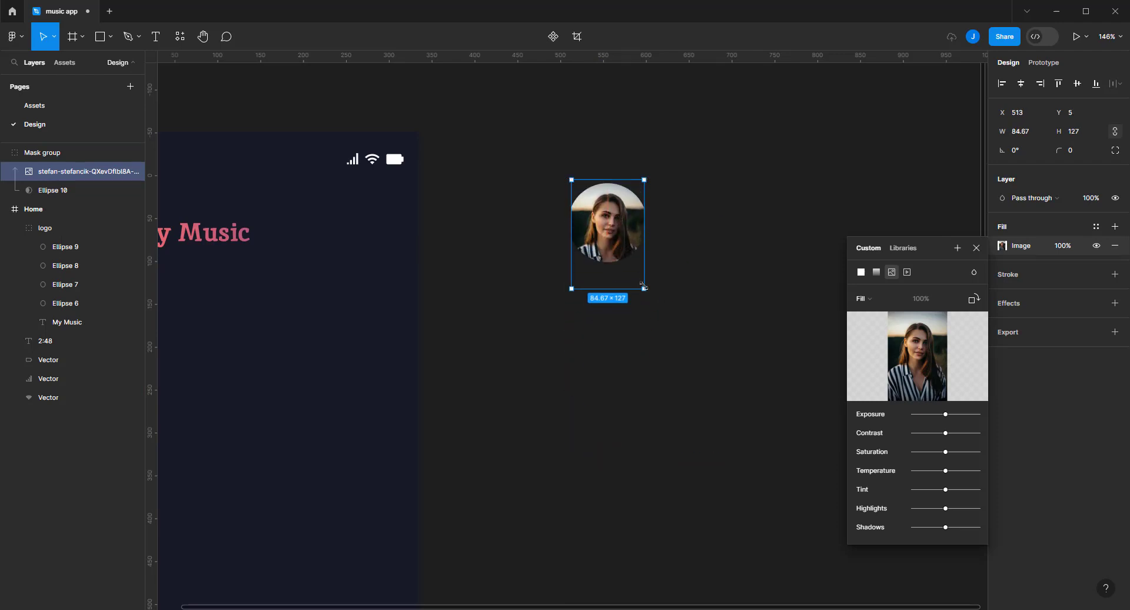
left_click_drag(645, 289, 649, 294)
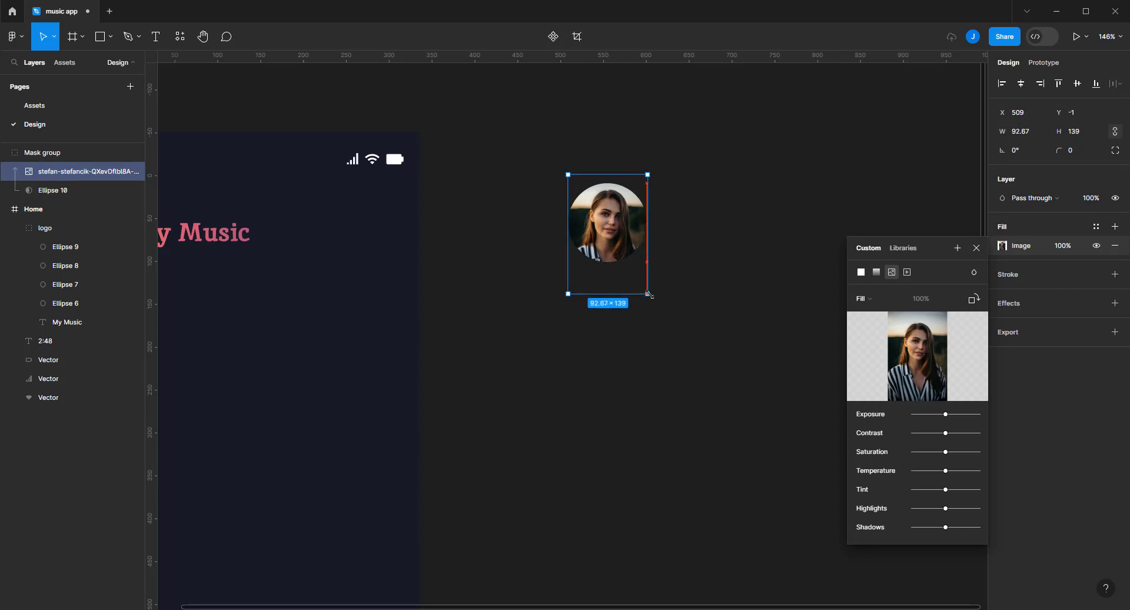
left_click(691, 200)
Move the masked avatar into Home, scale it down, and place it right of My Music
left_click_drag(630, 221, 376, 263)
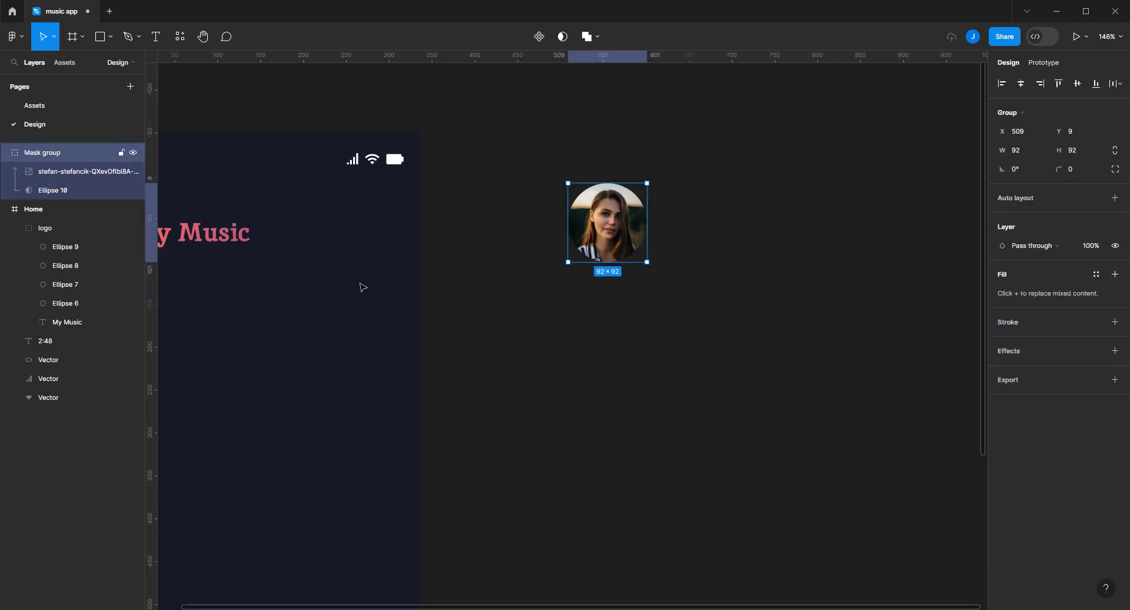
left_click_drag(392, 224, 356, 288)
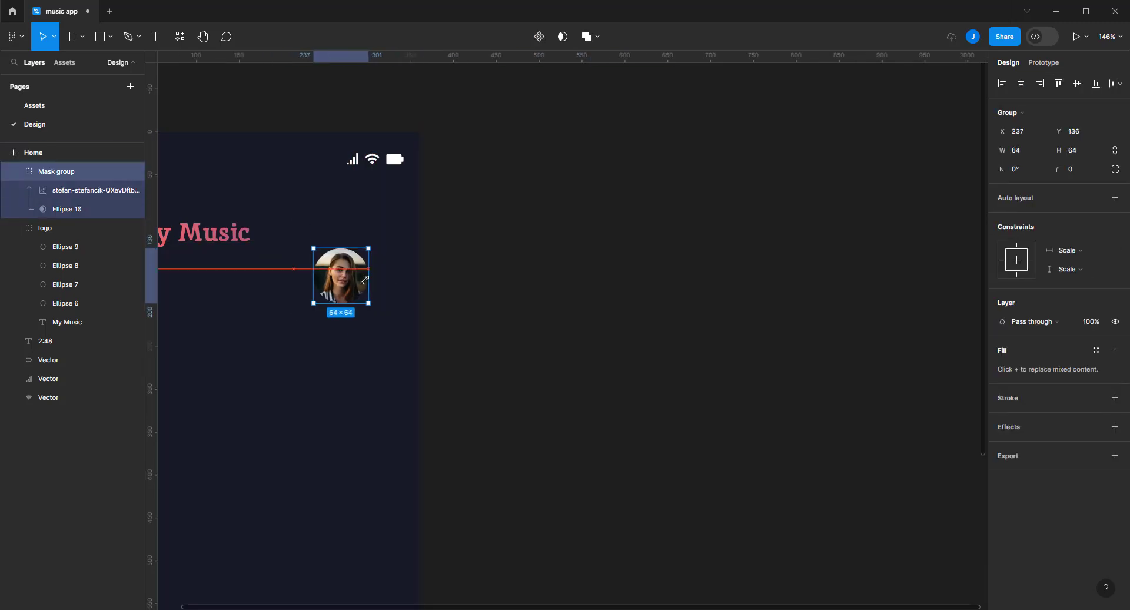
scroll(357, 288, "left", 4)
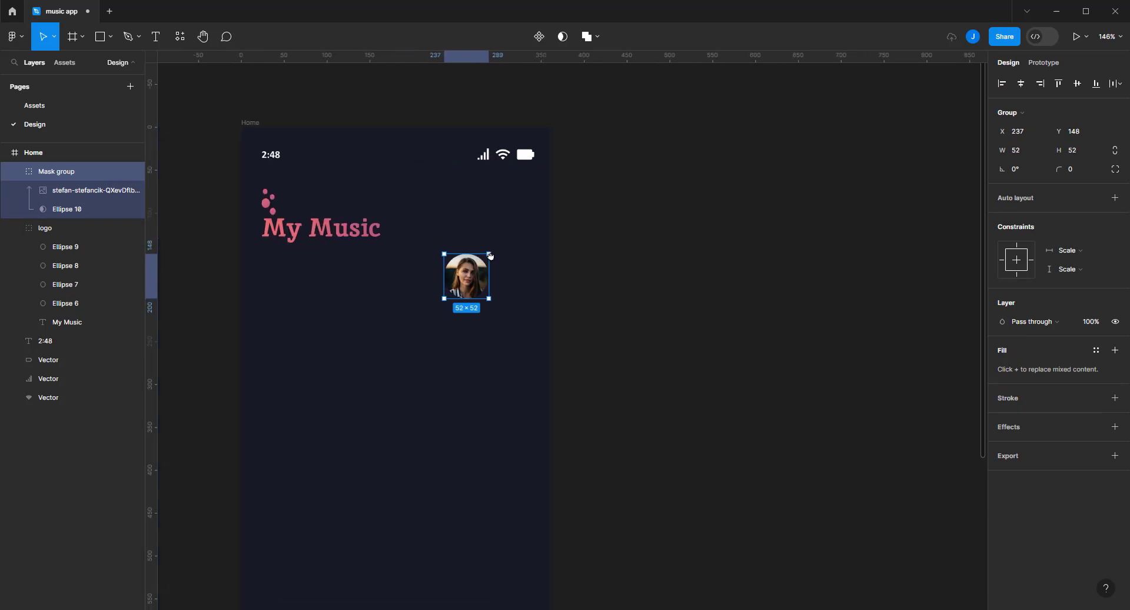
scroll(471, 256, "up", 3, "ctrl")
scroll(472, 256, "left", 4)
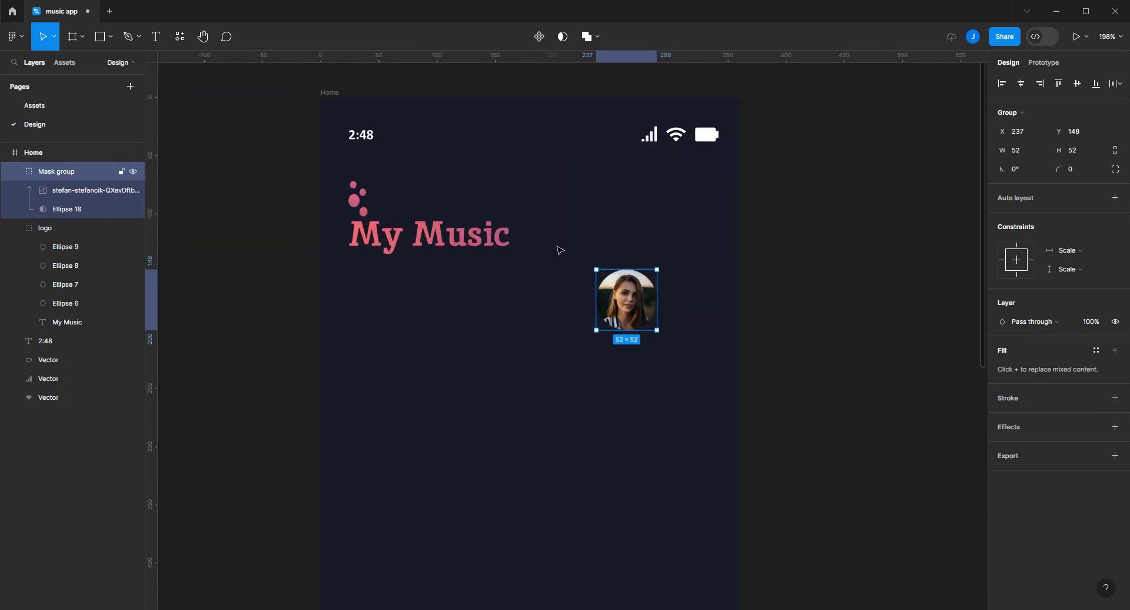
mouse_move(631, 275)
left_mouse_down()
mouse_move(524, 200)
mouse_move(533, 213)
mouse_move(703, 241)
left_mouse_up()
Add a text layer with the user's name beside the Home frame
left_click(873, 174)
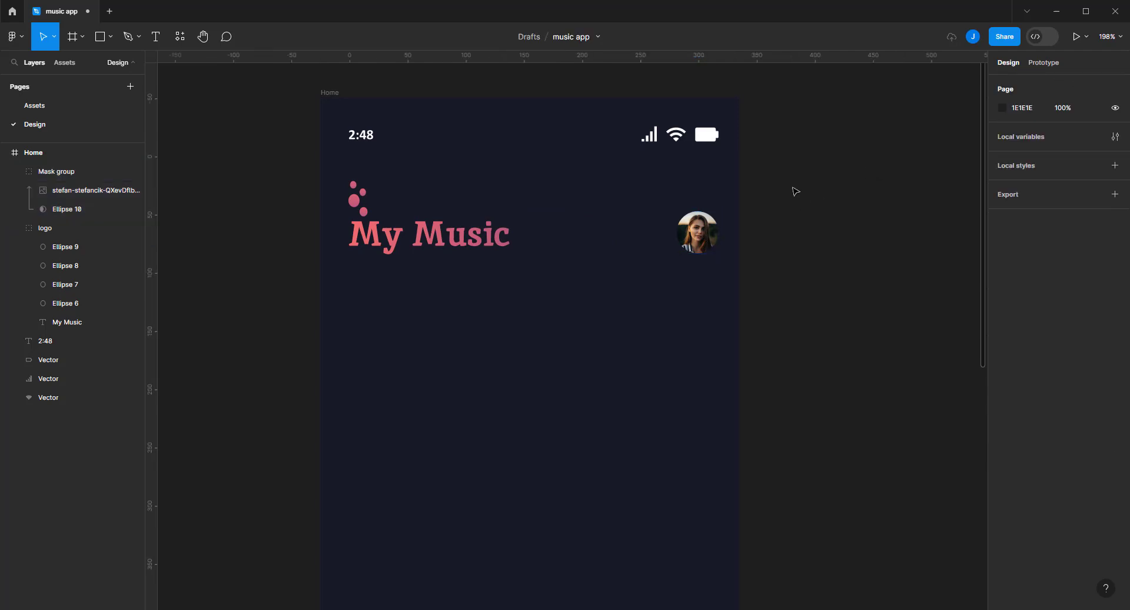
left_click_drag(796, 188, 763, 198)
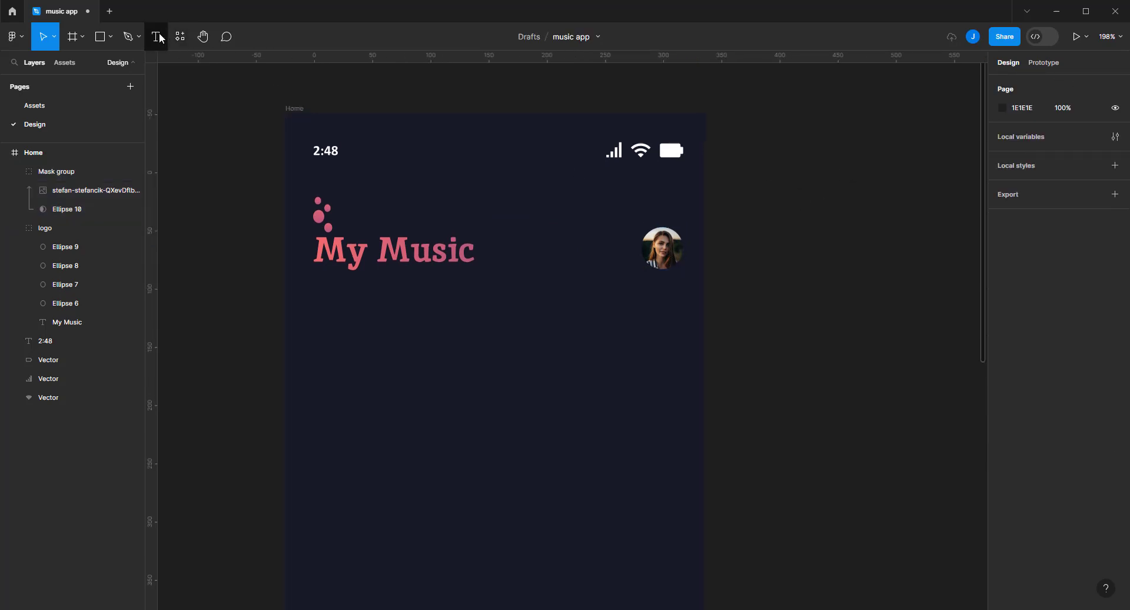
key("t")
left_click(752, 232)
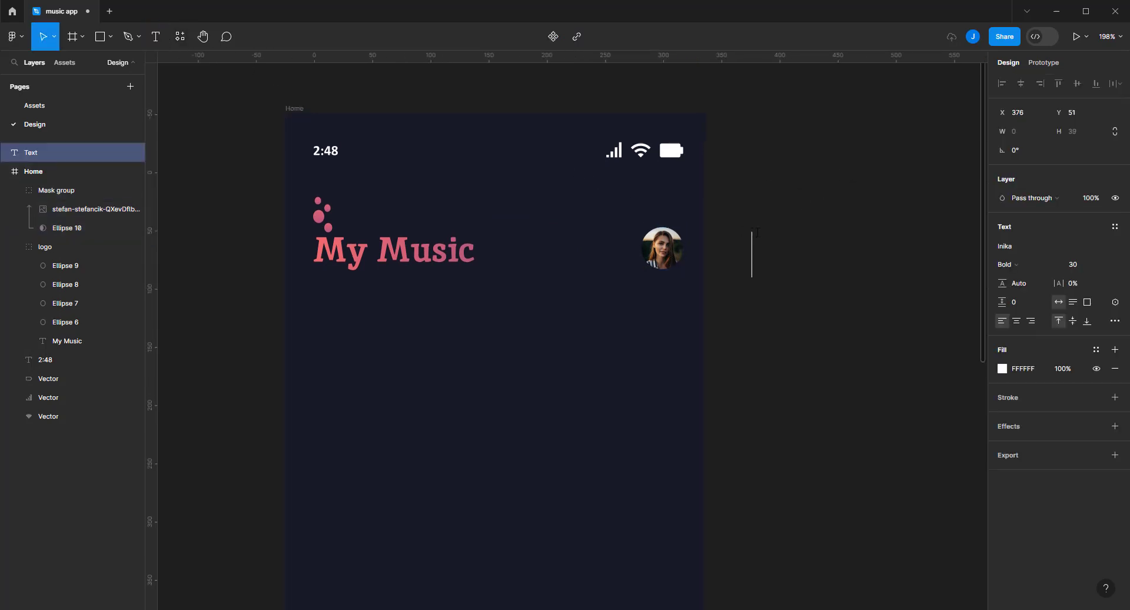
type("A")
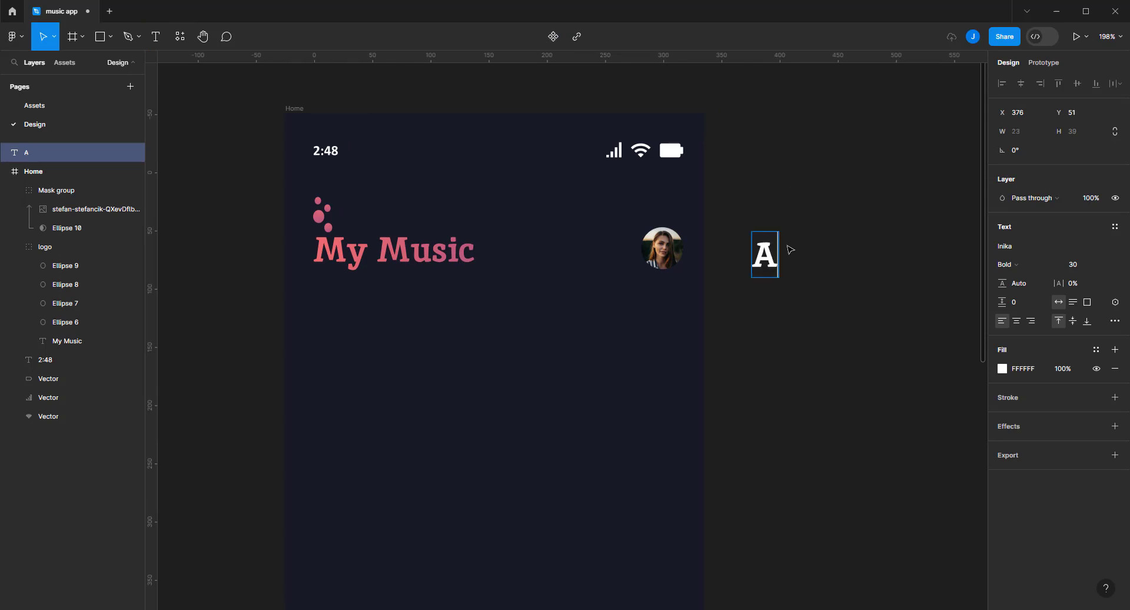
type("nnie")
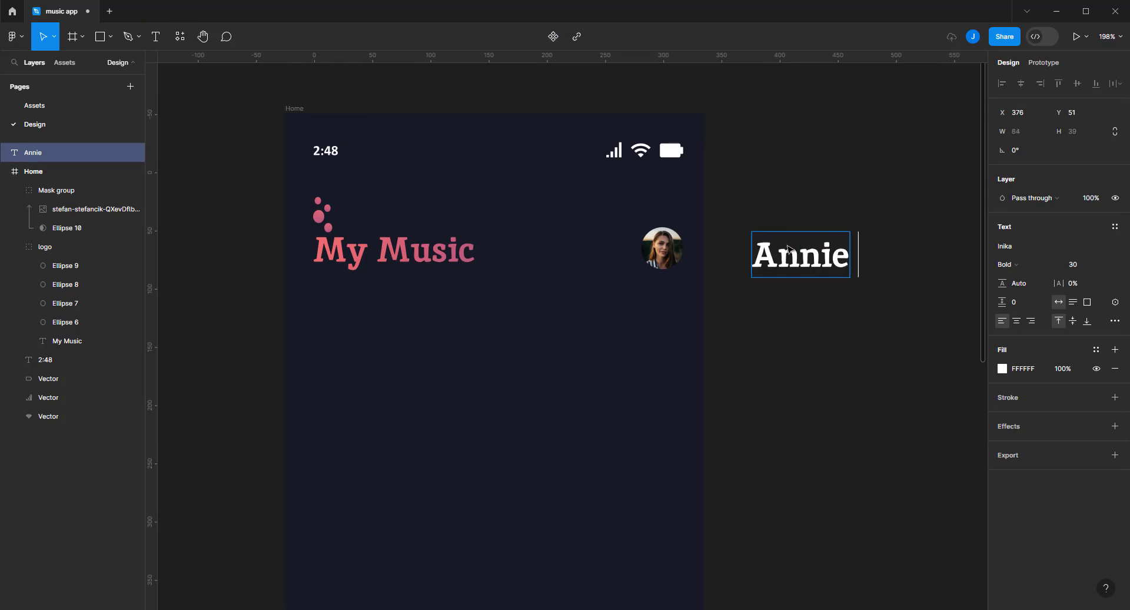
type(" Bil")
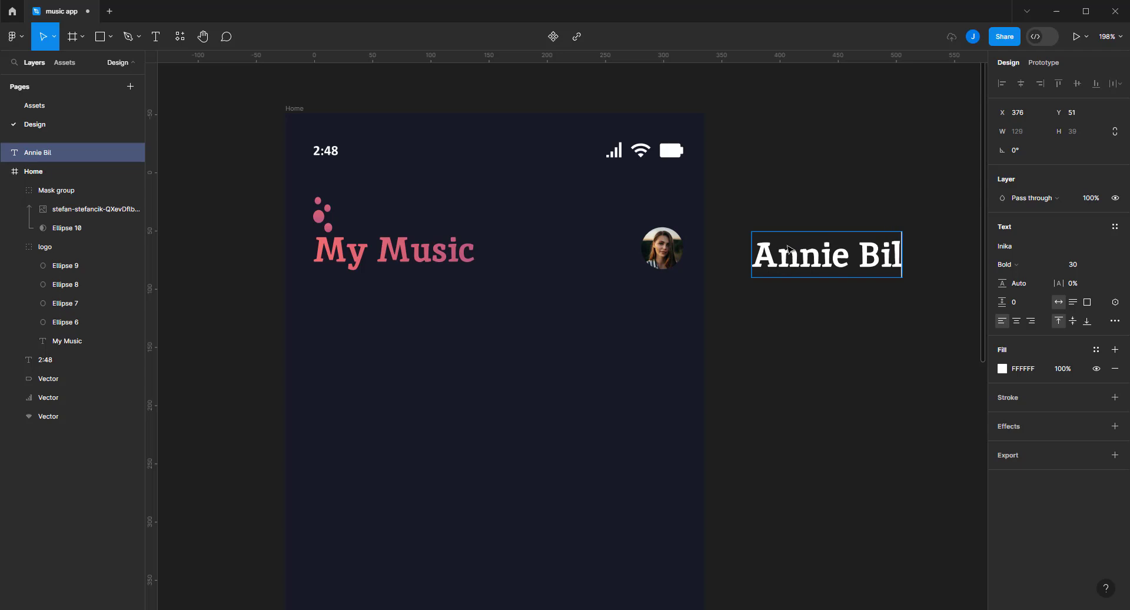
type("li")
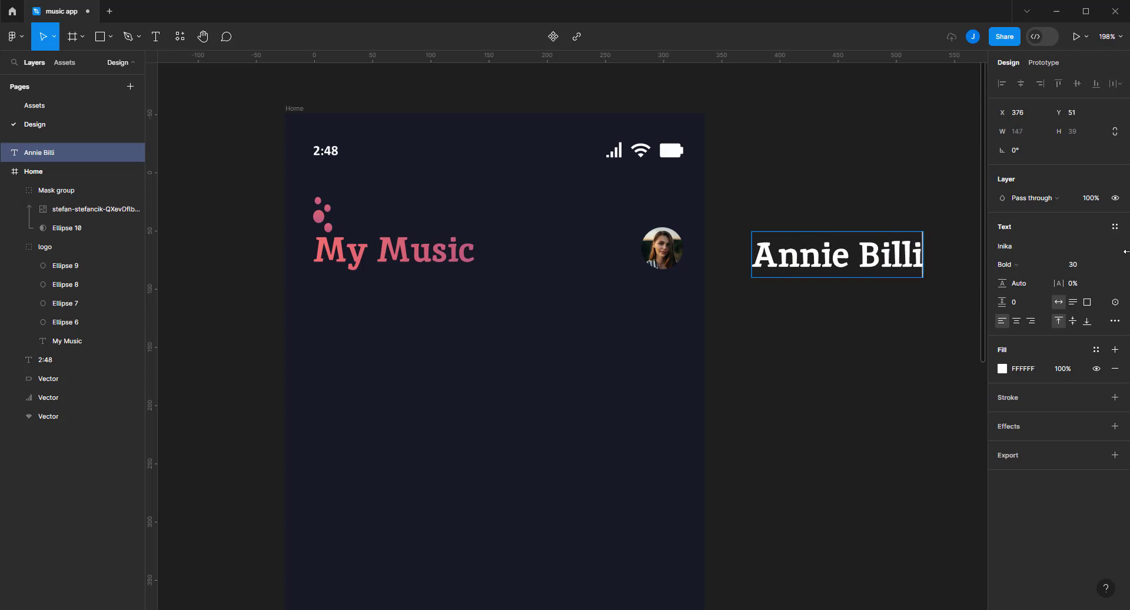
Try applying Calibri Regular to the name label, then undo the font changes
left_click(1037, 247)
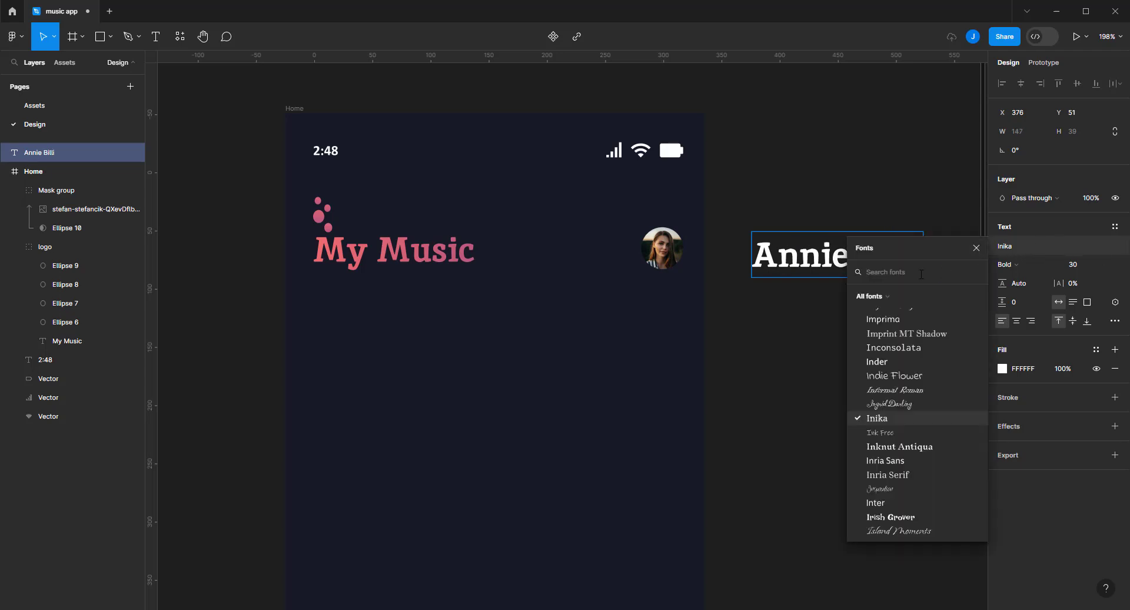
type("cali")
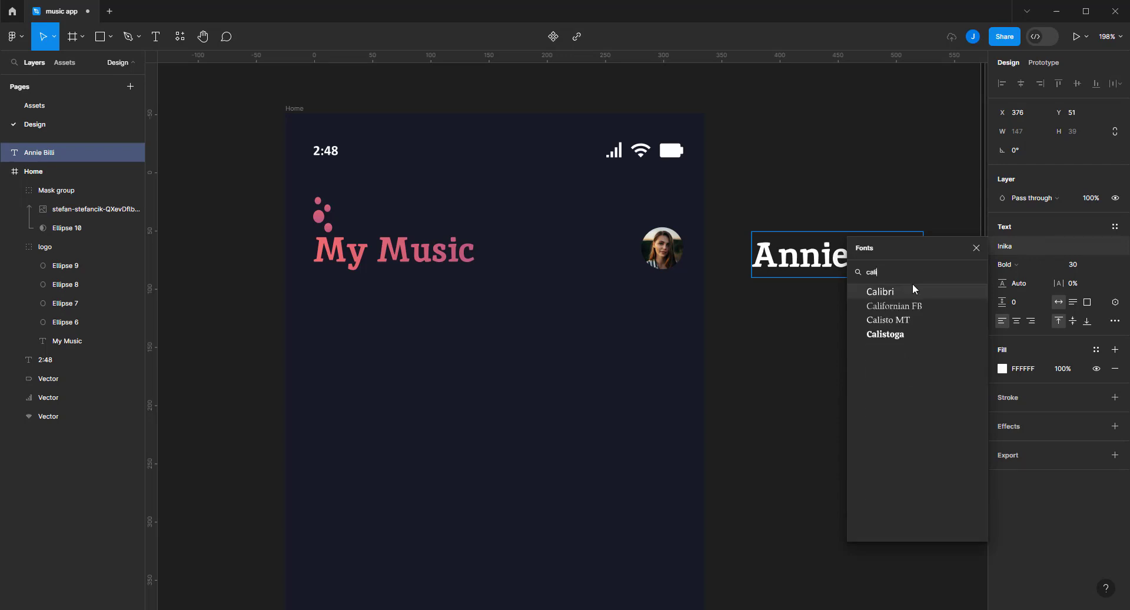
left_click(910, 292)
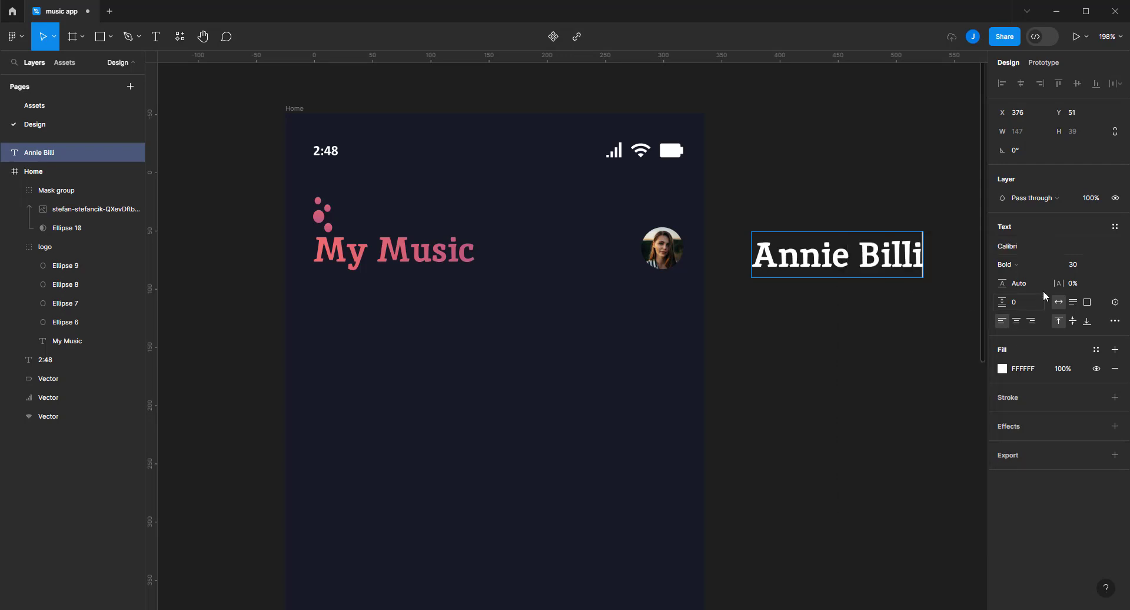
left_click(1039, 261)
left_click(1040, 248)
left_click(1079, 264)
key("Return")
key("Return")
key("ctrl+b")
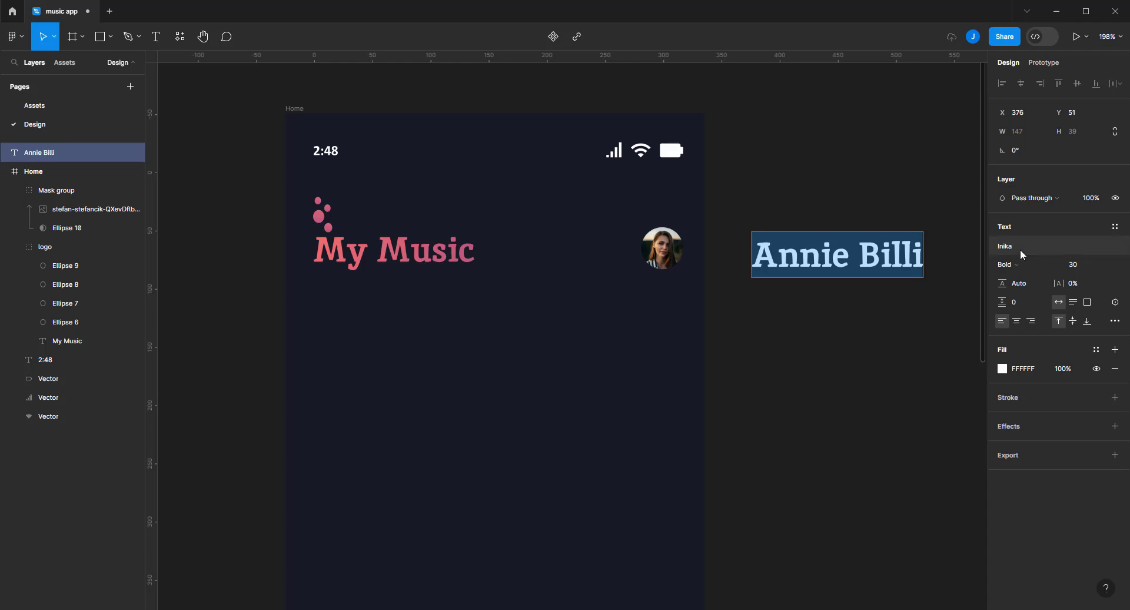
Set the name label to Calibri Regular 15 and move it left of the avatar
left_click(1020, 248)
left_click(881, 292)
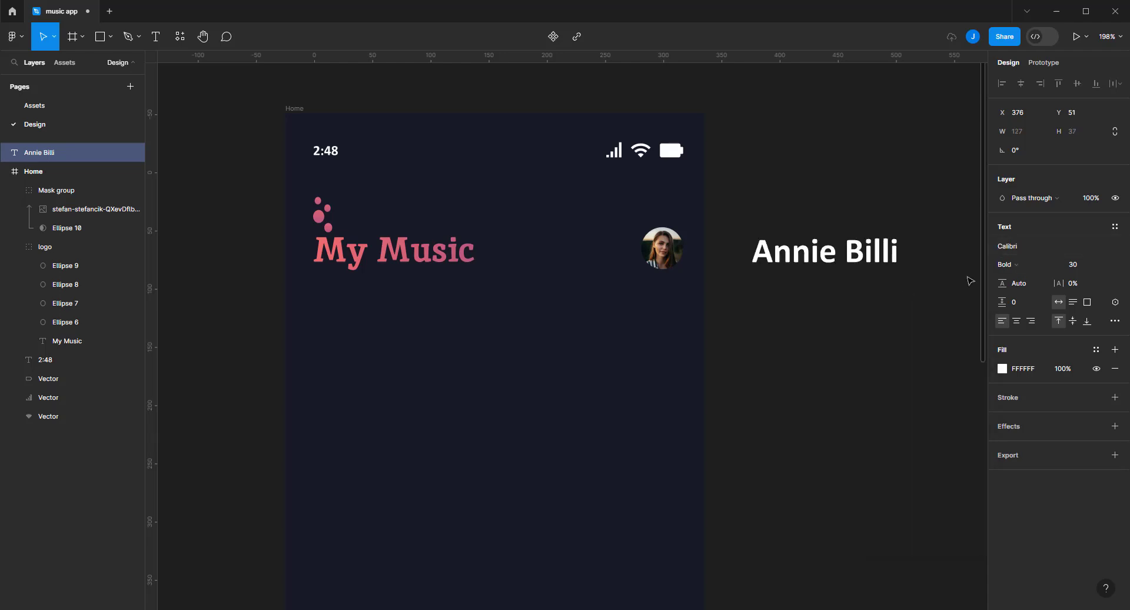
left_click(1016, 267)
left_click(1026, 249)
left_click(1082, 268)
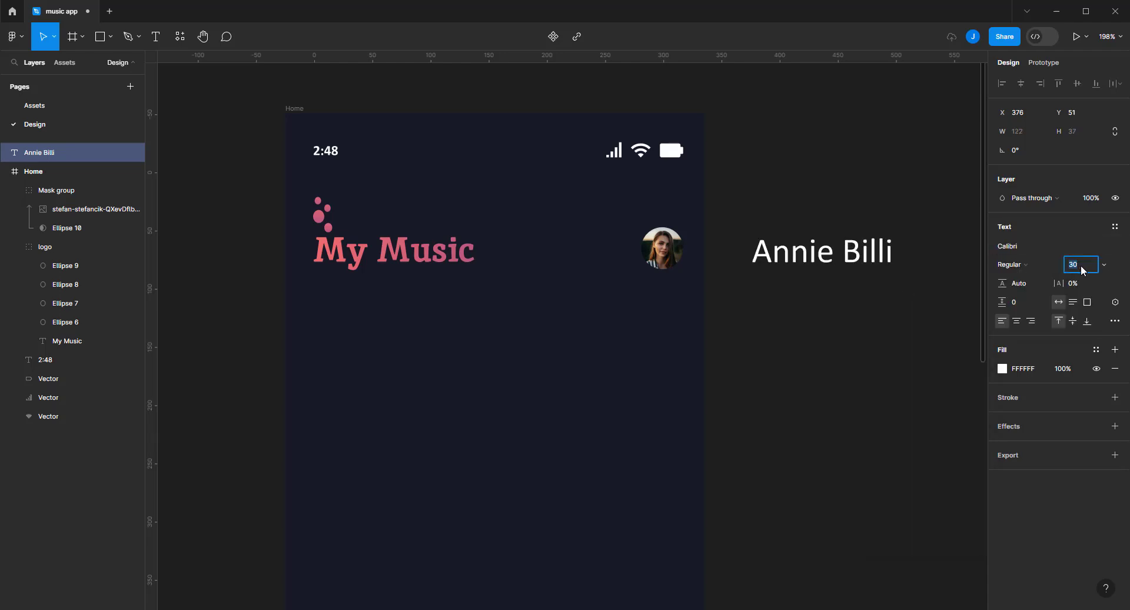
type("15")
key("Return")
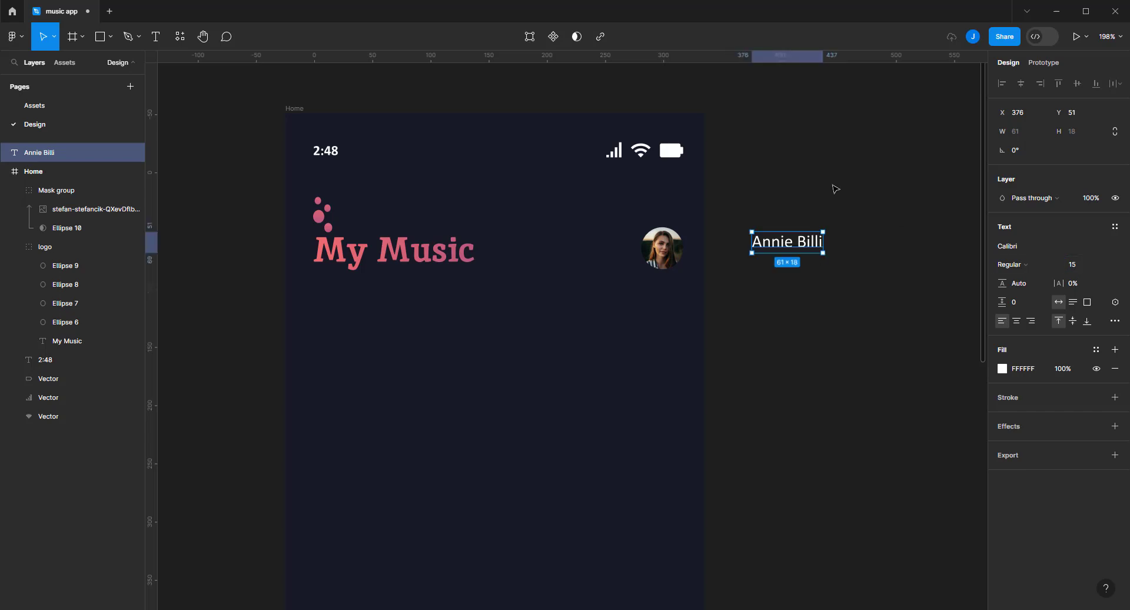
left_click_drag(786, 243, 598, 250)
Search Iconify for 'search' and place a 24×24 magnifier icon left of the Home frame
left_click(774, 172)
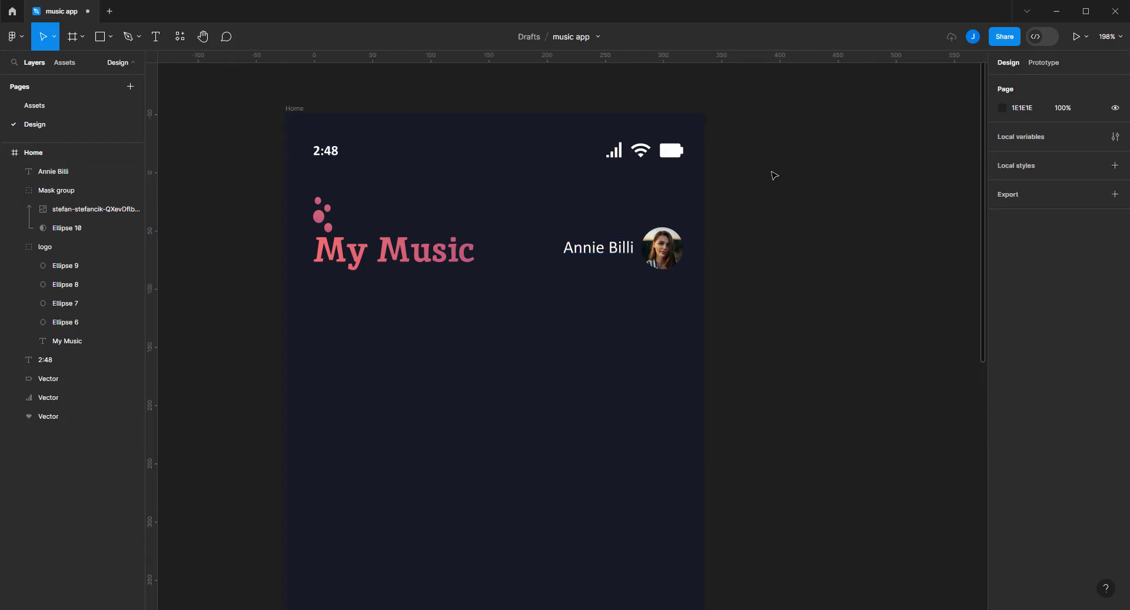
scroll(772, 177, "down", 3)
scroll(773, 182, "down", 2)
left_click_drag(773, 182, 673, 151)
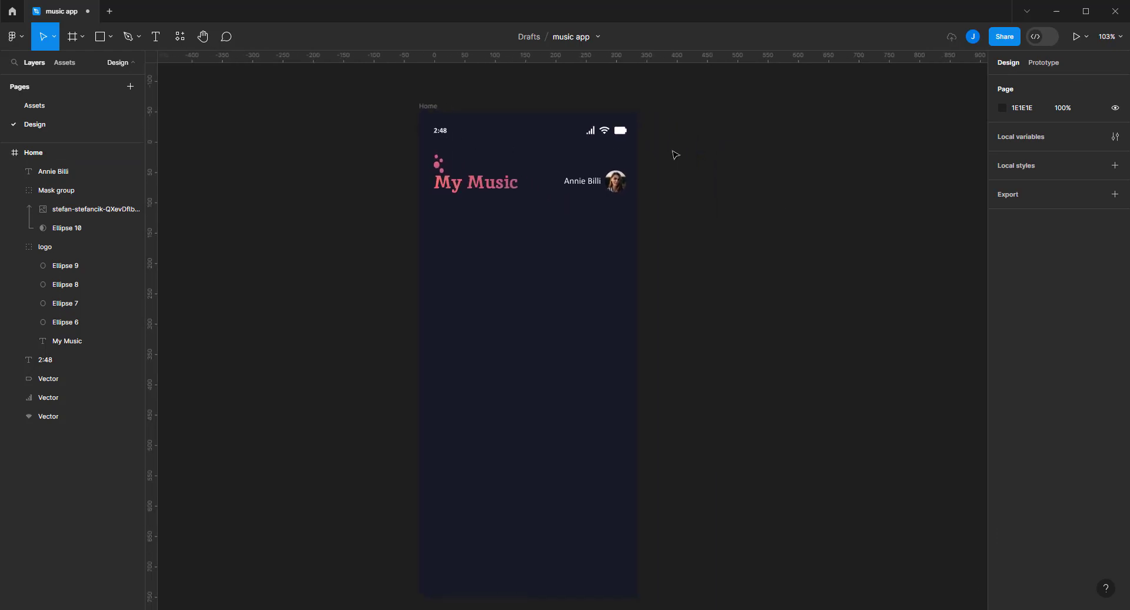
right_click(695, 203)
mouse_move(709, 298)
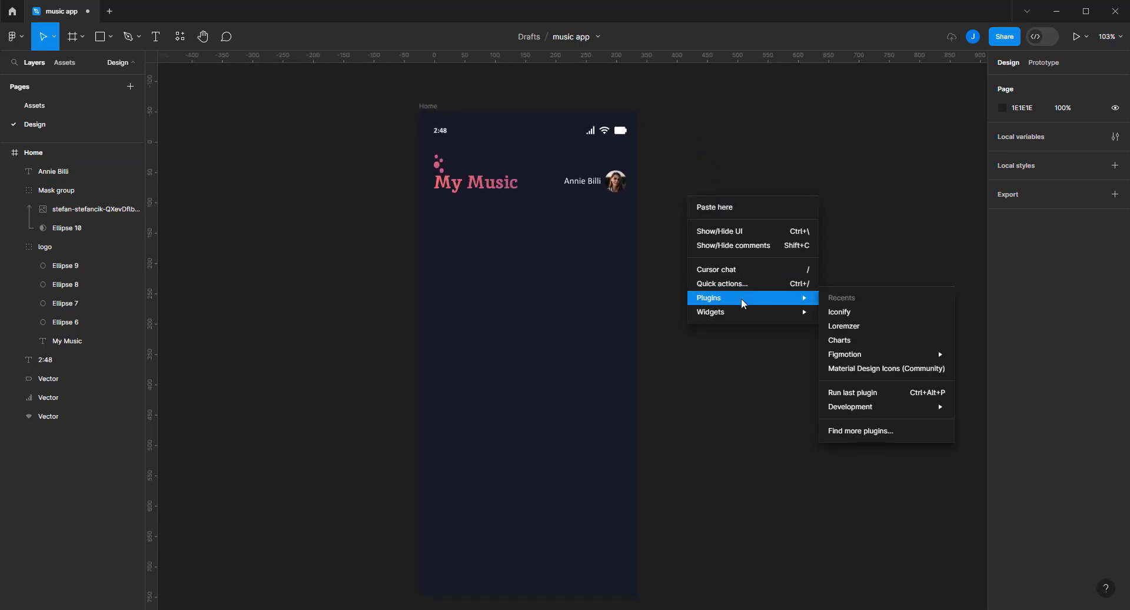
left_click(849, 316)
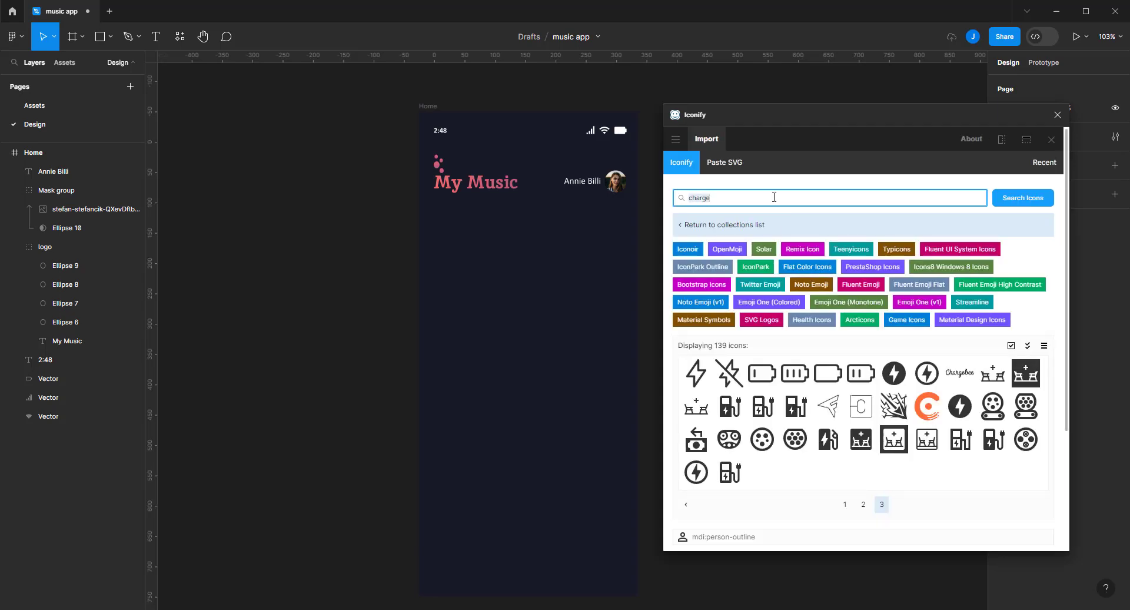
type("shearch")
key("Return")
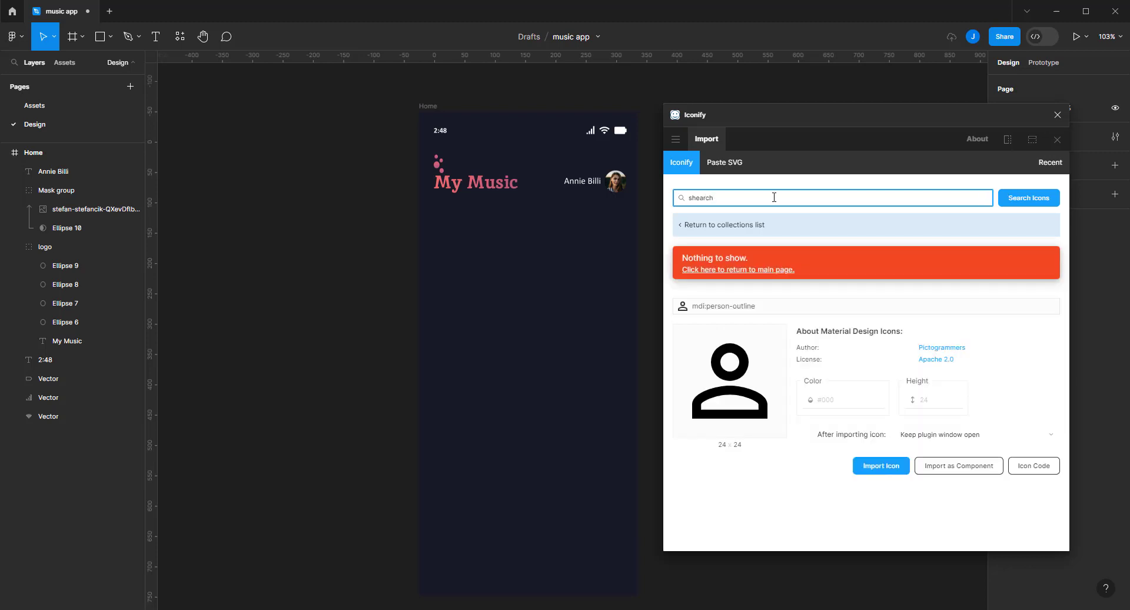
key("ctrl+a")
type("s")
key("Return")
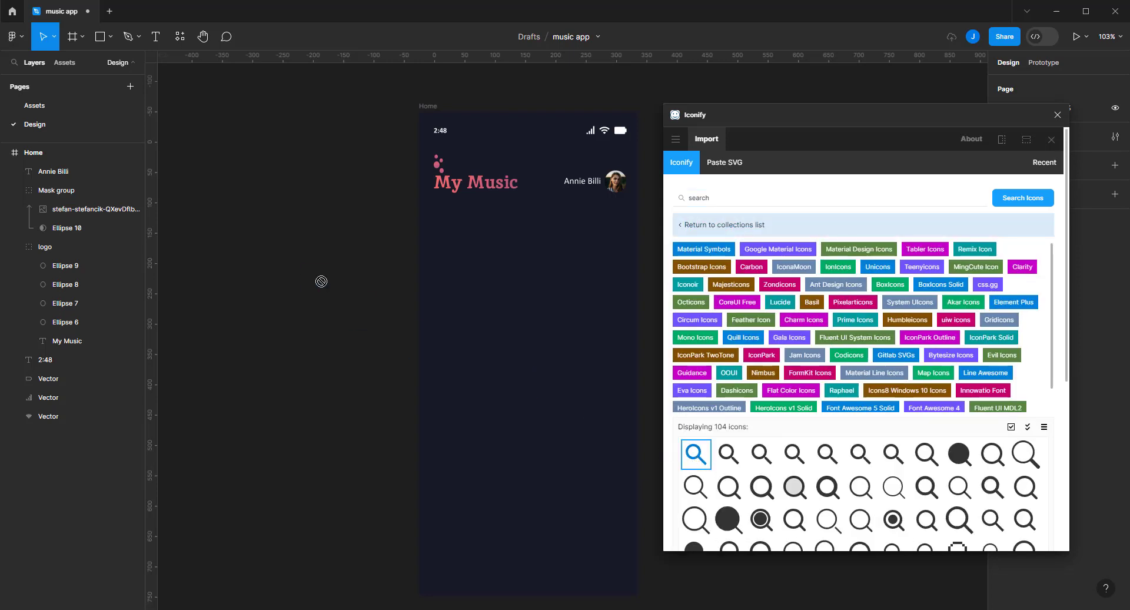
left_click_drag(594, 413, 320, 281)
Pull the magnifier vector out of its icon frame and delete the empty frame
left_click(1057, 115)
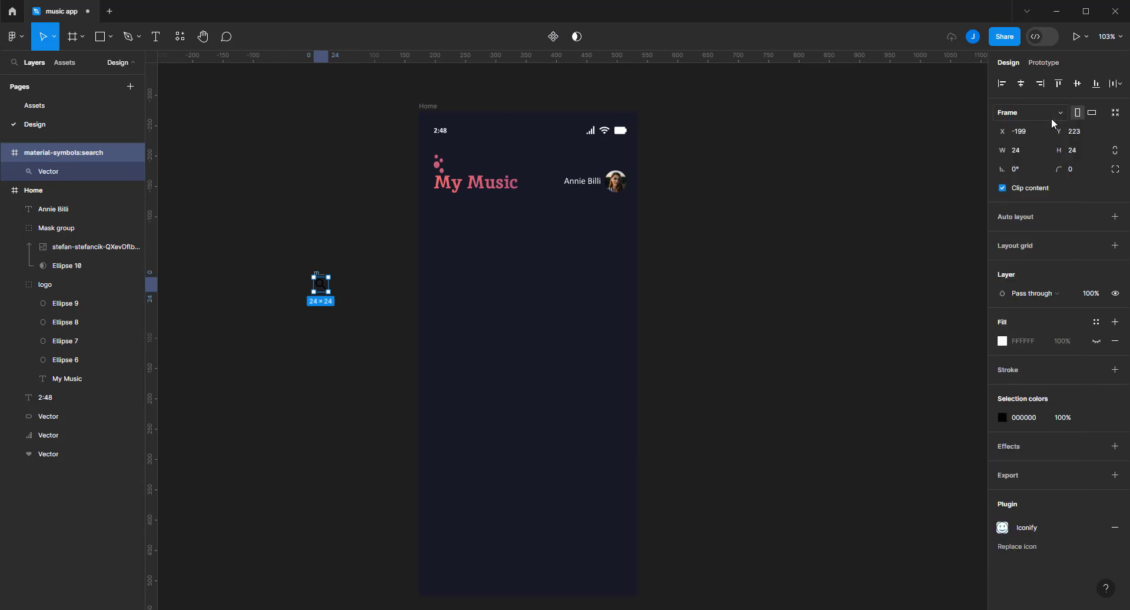
left_click(302, 233)
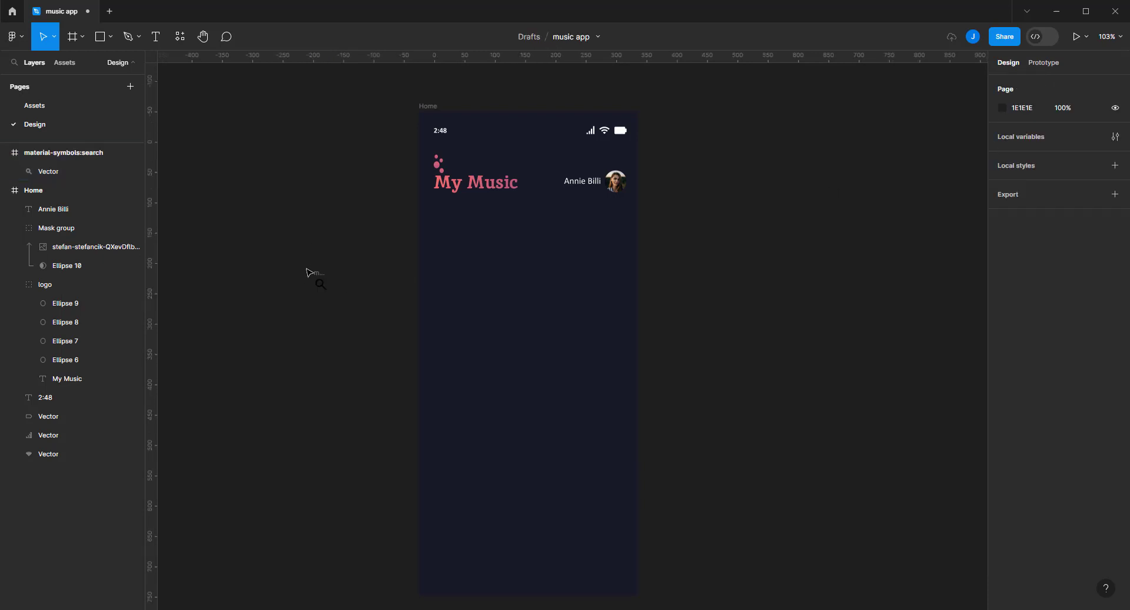
scroll(306, 273, "up", 5)
left_click_drag(331, 302, 292, 187)
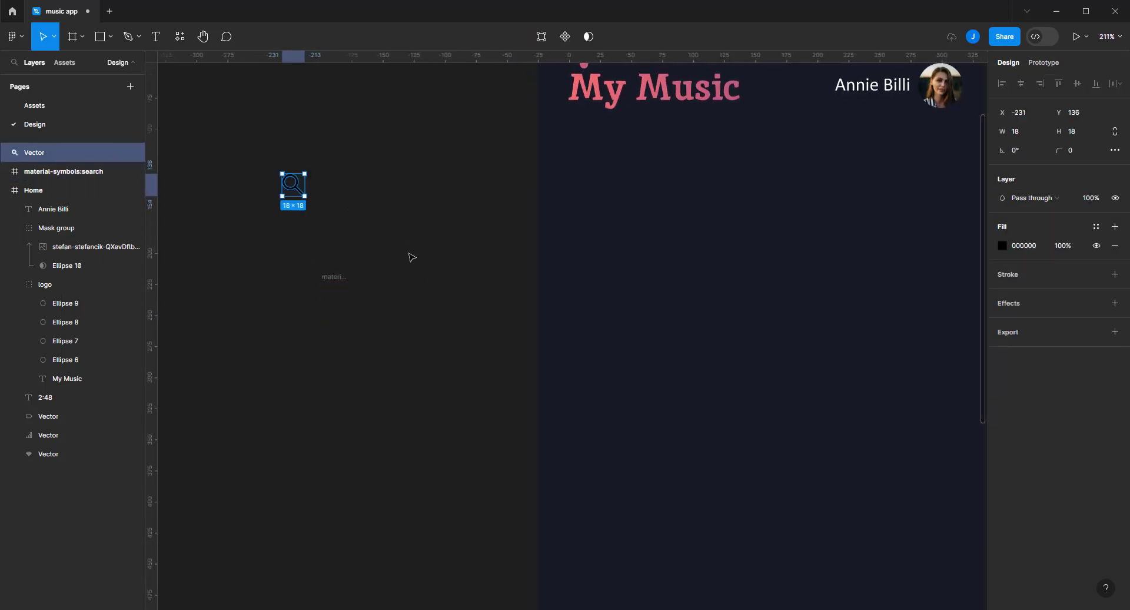
left_click_drag(407, 252, 298, 337)
key("Delete")
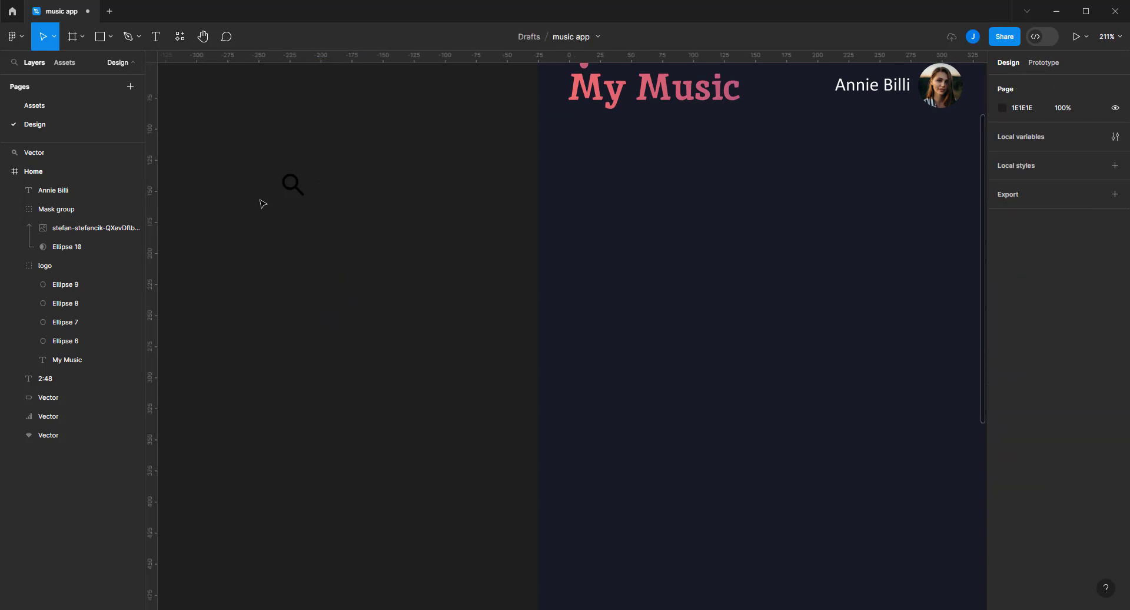
Set the magnifier's fill to white FFFFFF and move it closer to the frame
left_click(292, 184)
left_click(1034, 246)
type("ffffff")
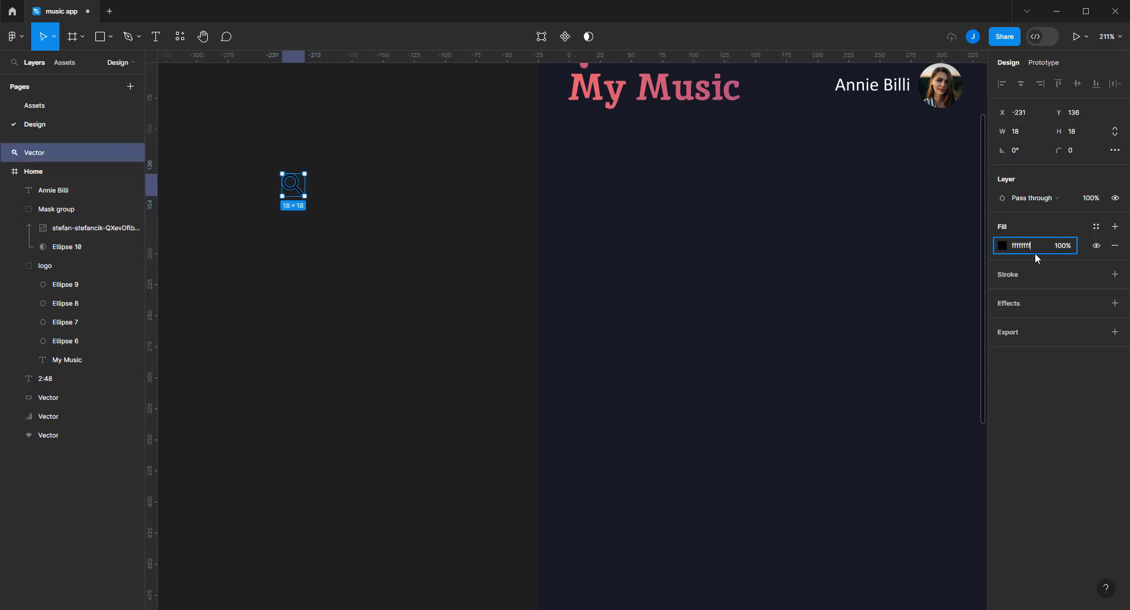
key("Return")
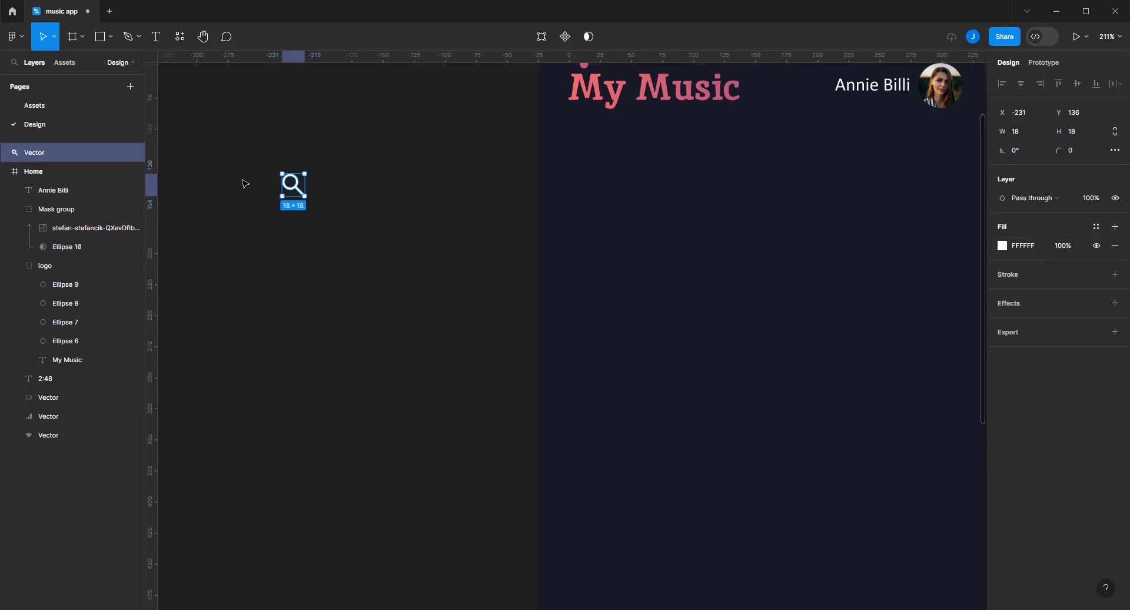
left_click(384, 293)
left_click_drag(375, 236, 325, 267)
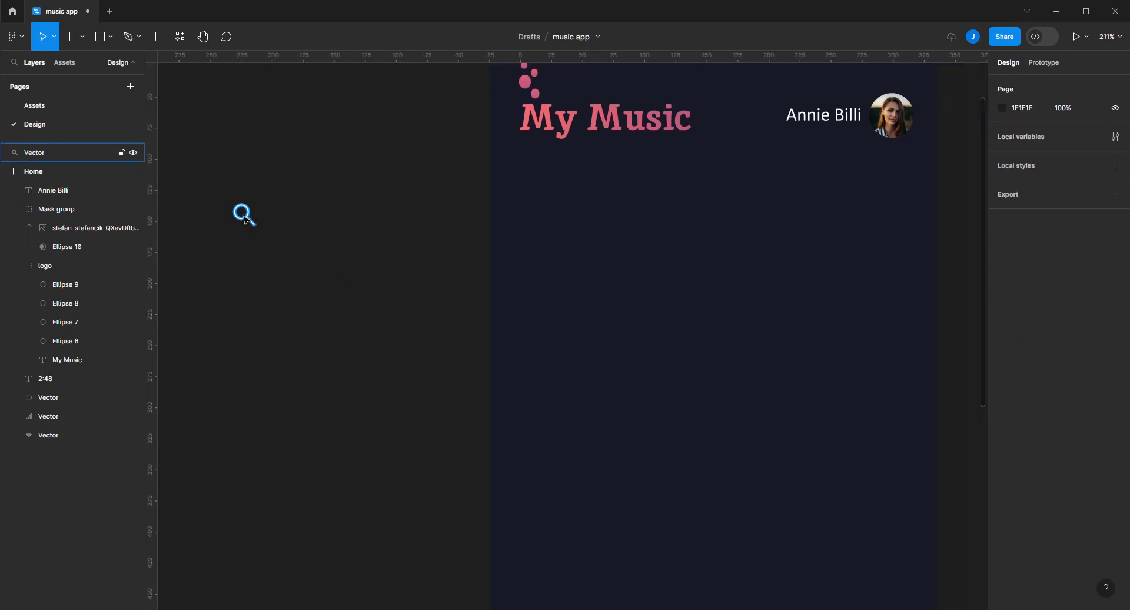
left_click_drag(244, 215, 286, 226)
Add 'Search for music' text at size 16 and move it into the Home frame
left_click(329, 295)
key("t")
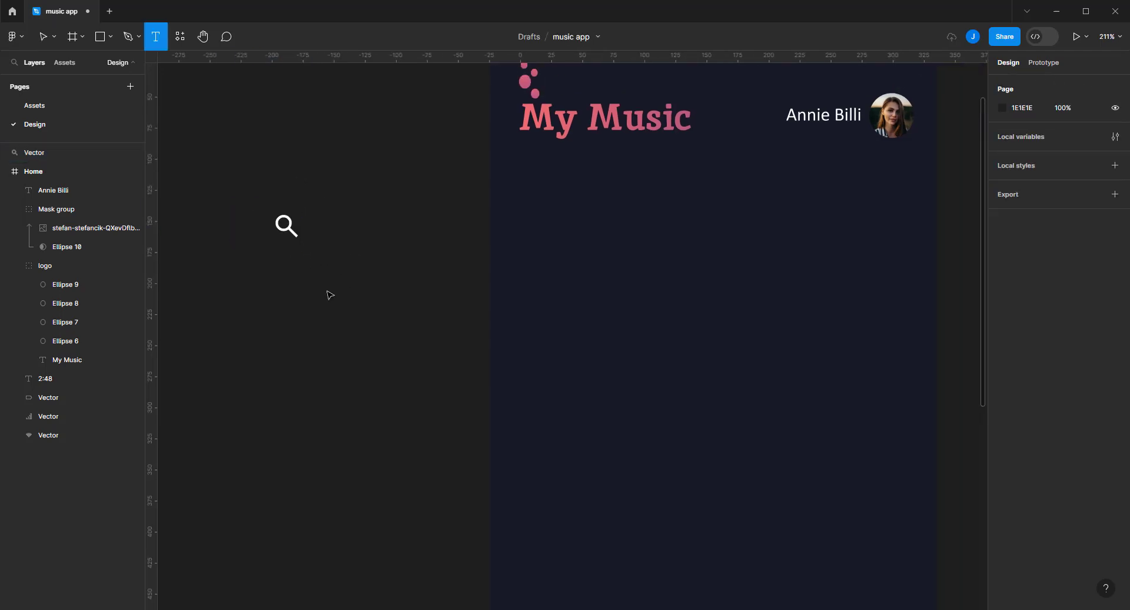
left_click(327, 290)
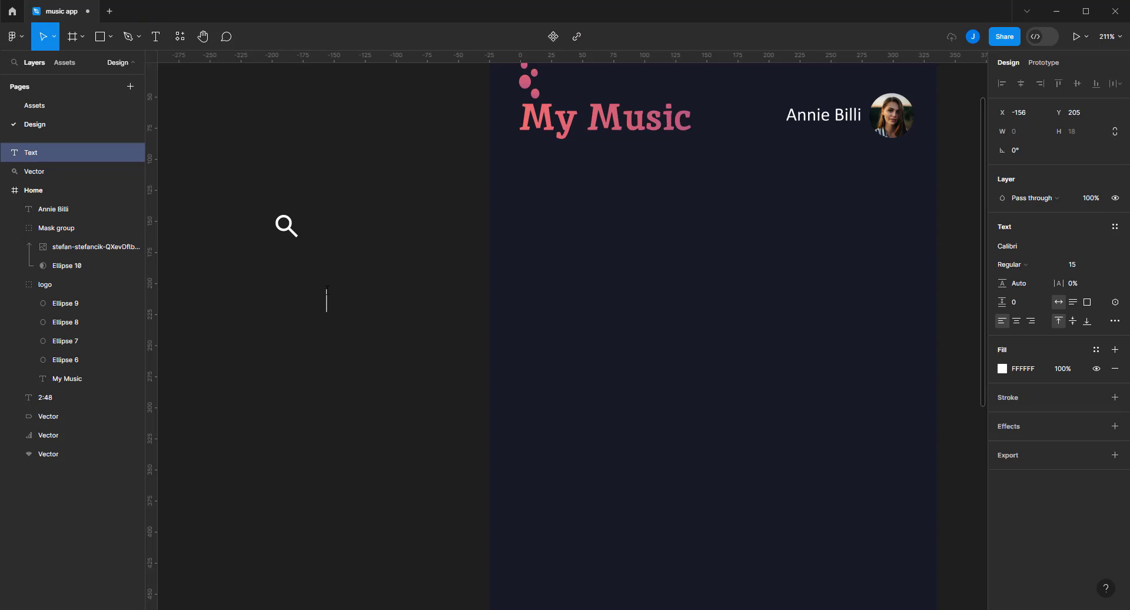
type("Search")
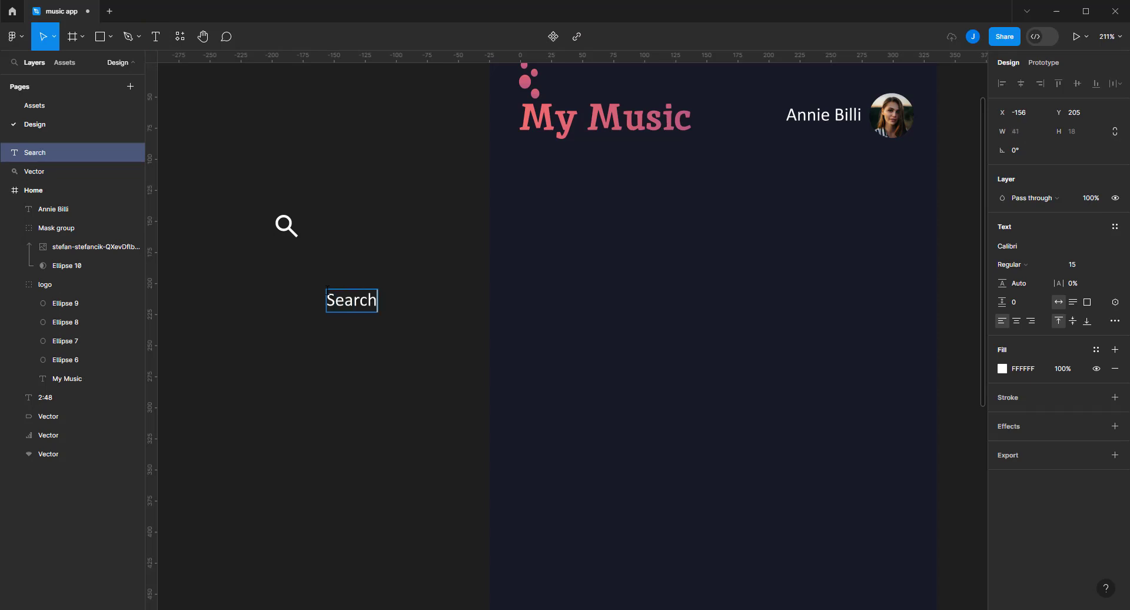
type(" for ")
type(" music")
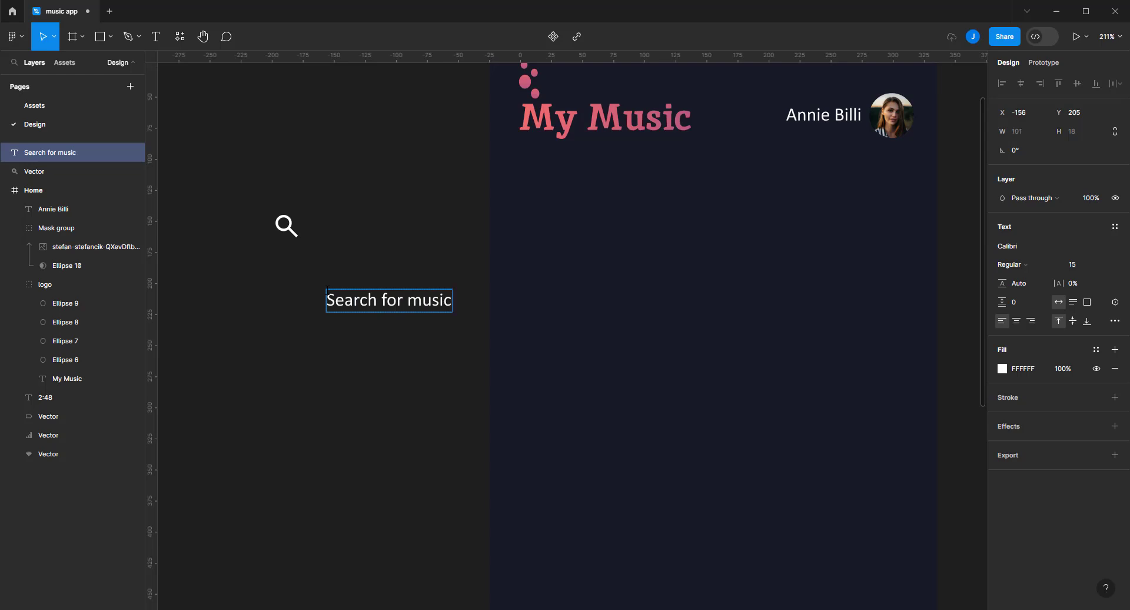
key("ctrl+a")
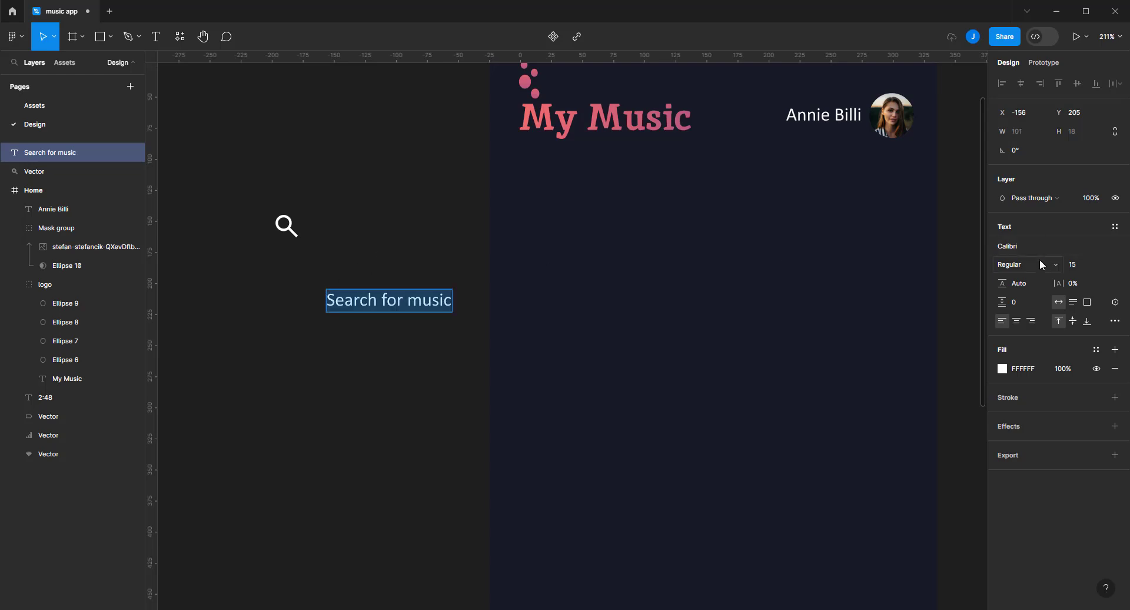
left_click(1084, 270)
type("16")
key("Return")
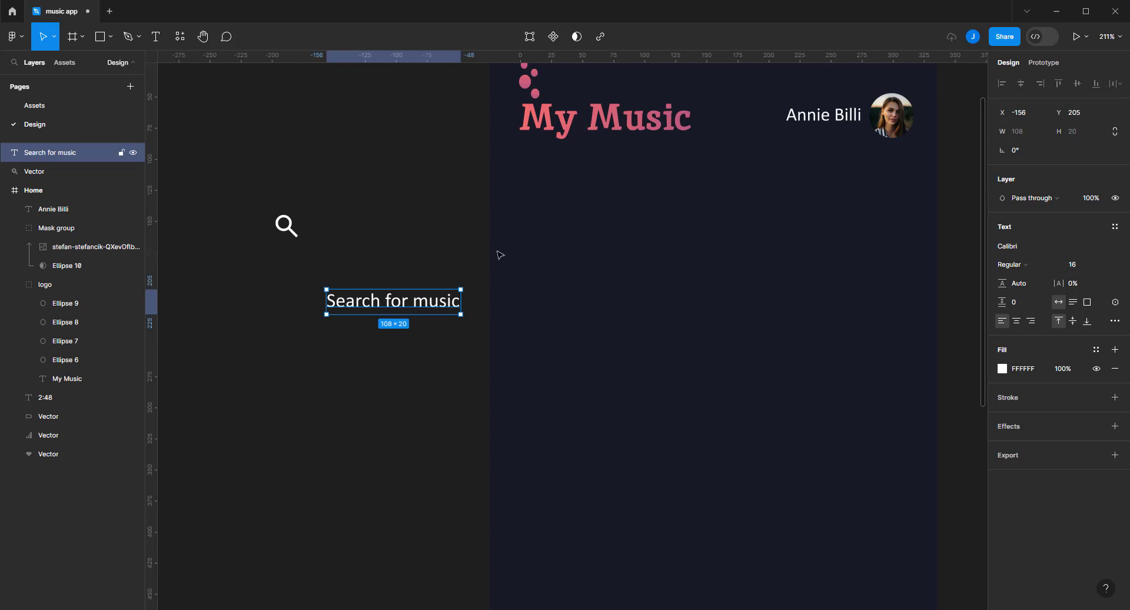
mouse_move(394, 302)
left_mouse_down()
mouse_move(636, 212)
mouse_move(469, 280)
mouse_move(458, 299)
left_mouse_up()
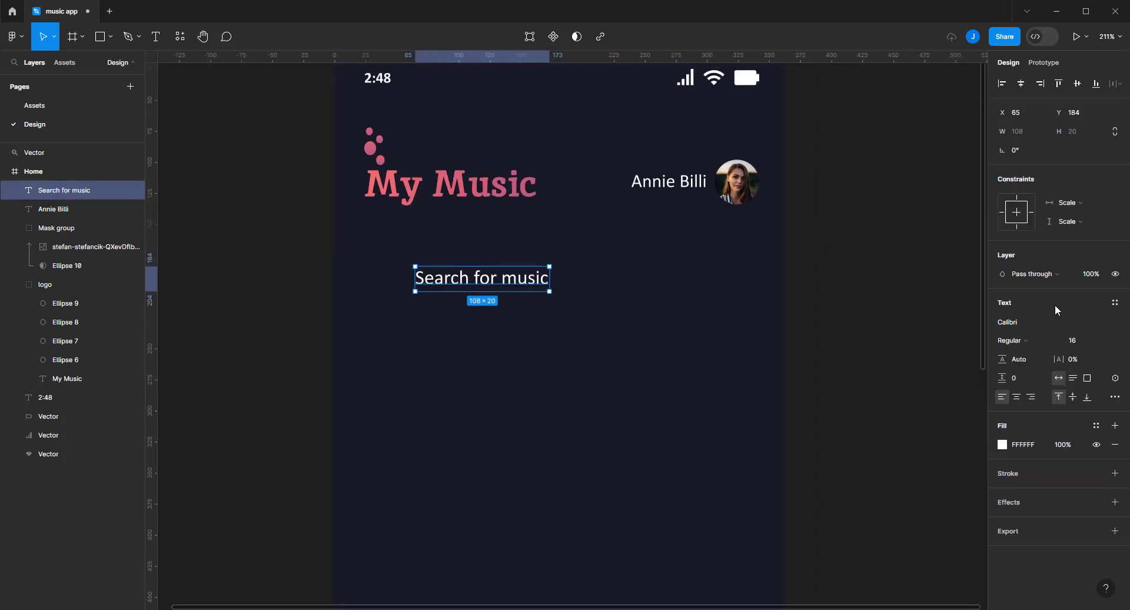
Colour the 'Search for music' text grey AAAAAA
left_click(1026, 444)
type("aaaaaa")
key("Return")
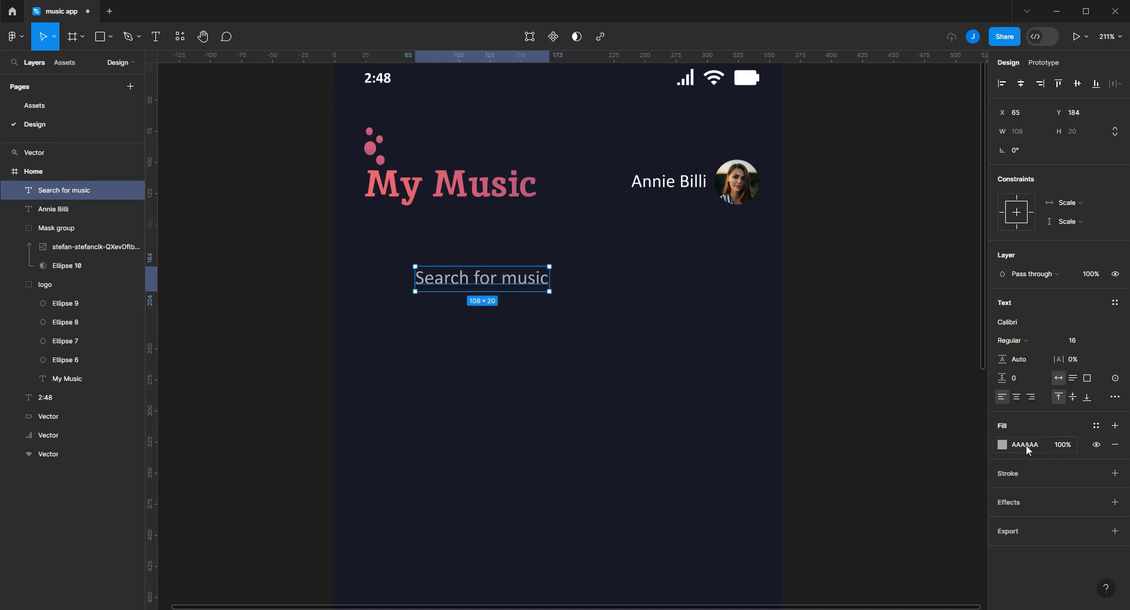
left_click(794, 242)
scroll(824, 238, "left", 1)
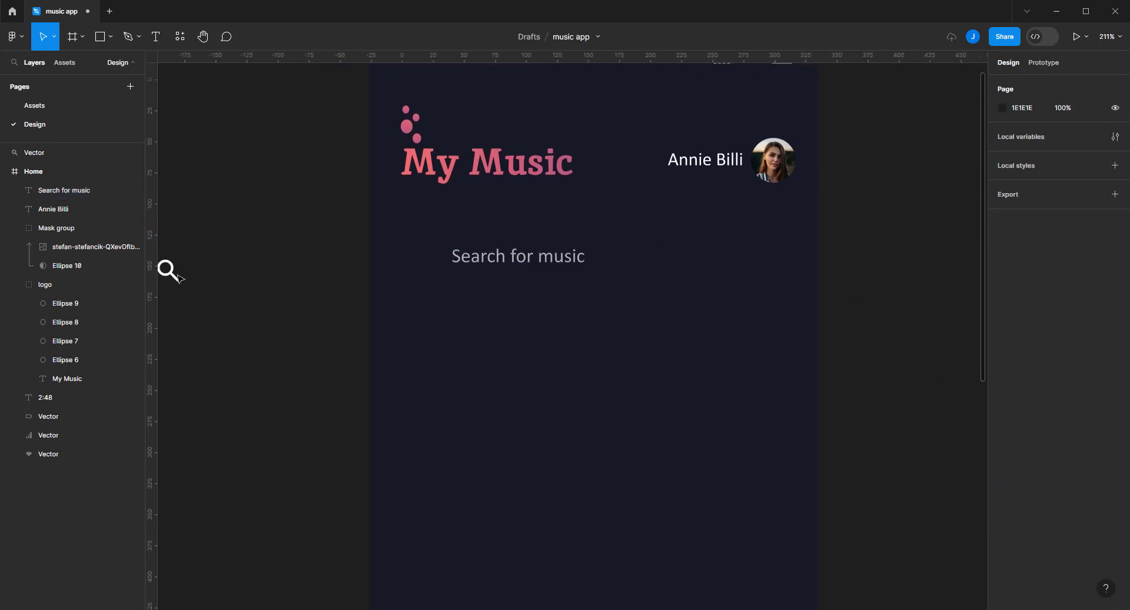
Move the magnifier into the Home frame just left of the search text
left_click(178, 275)
left_click_drag(168, 274, 405, 265)
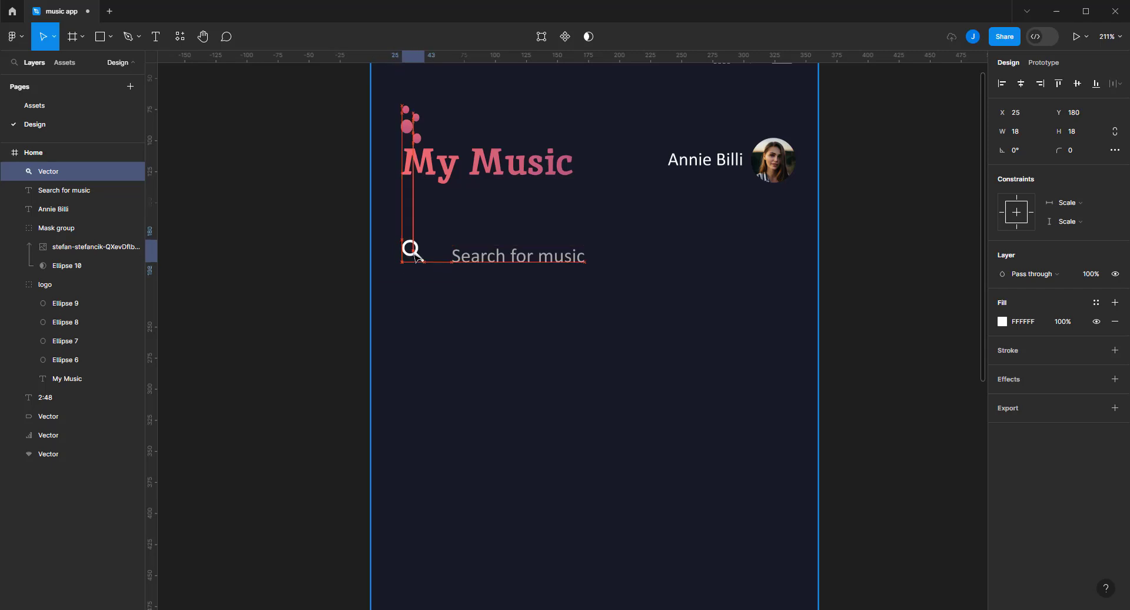
left_click_drag(416, 262, 447, 254)
Draw a 318-wide search bar rectangle behind the search text, reaching the magnifier
key("r")
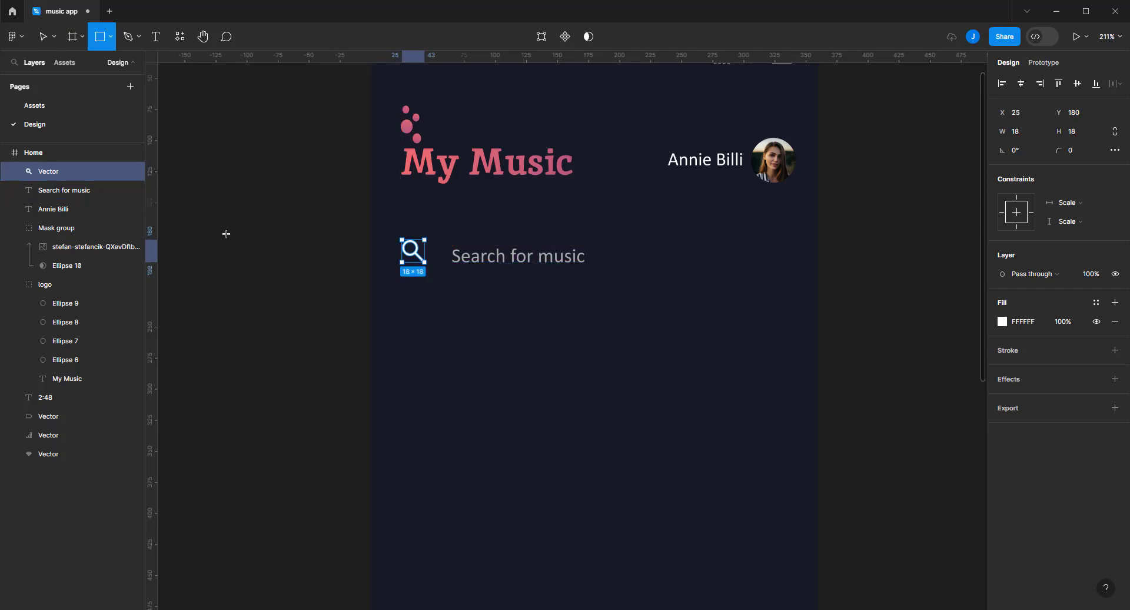
mouse_move(168, 98)
left_mouse_down()
mouse_move(357, 127)
mouse_move(610, 253)
left_mouse_up()
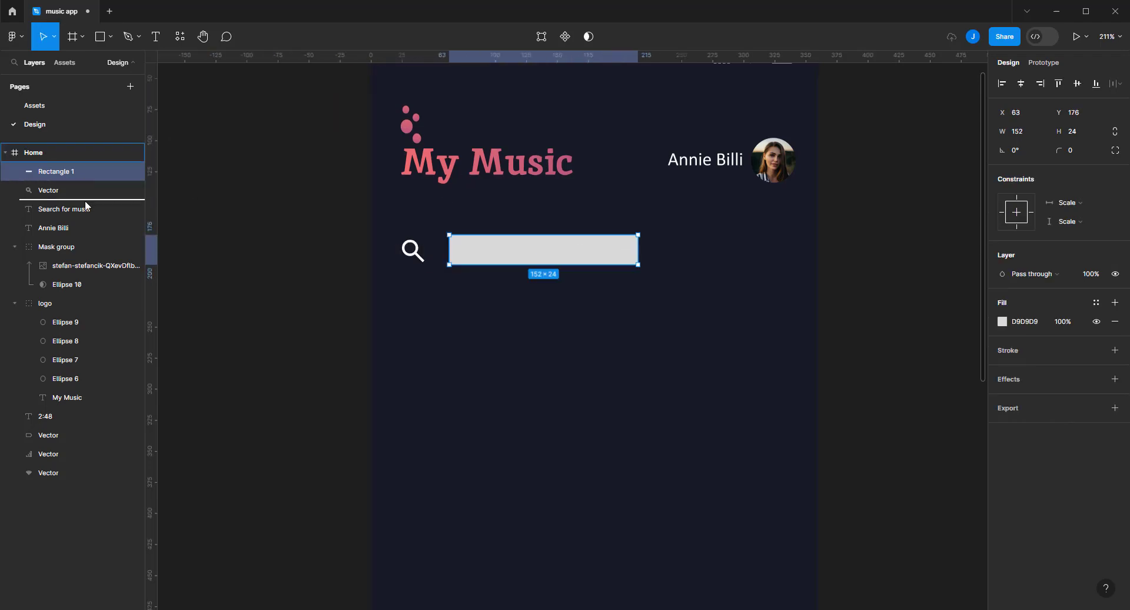
left_click_drag(86, 171, 84, 219)
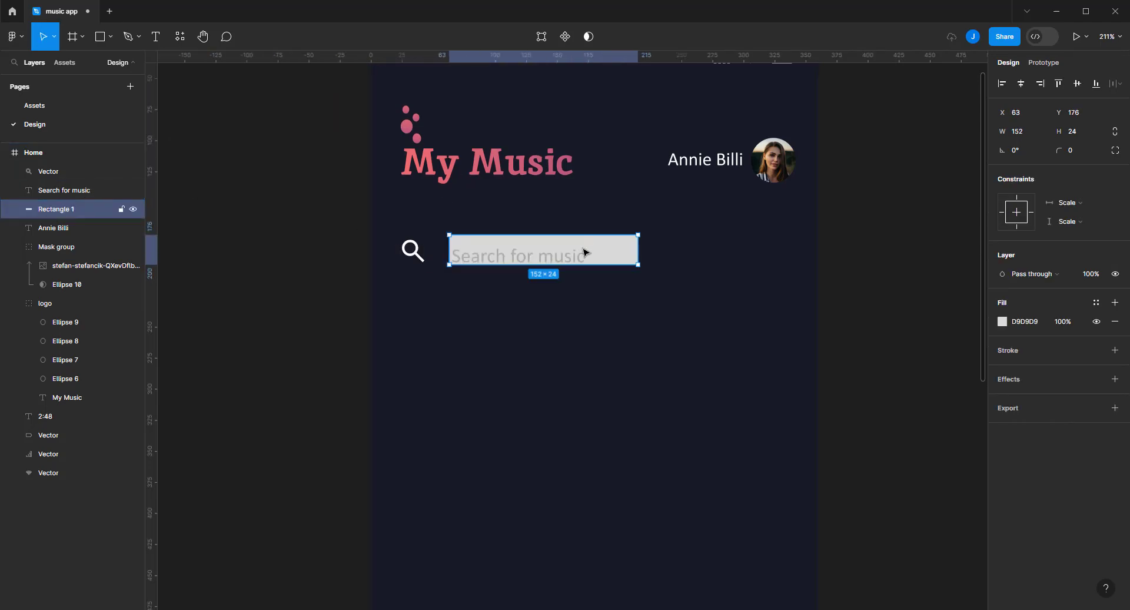
left_click_drag(585, 252, 796, 257)
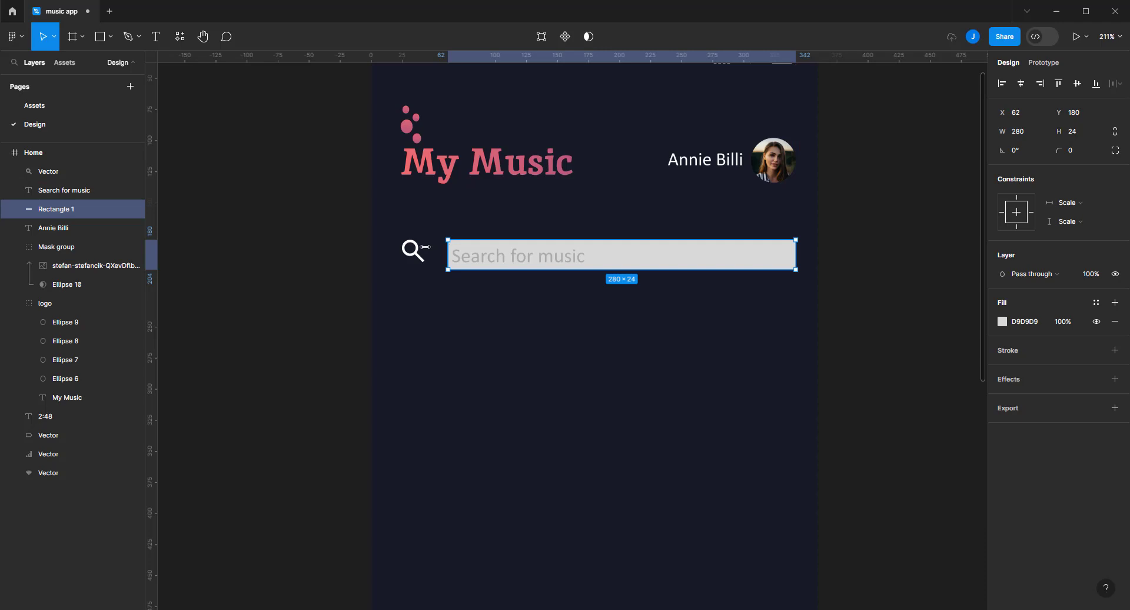
left_click_drag(425, 246, 399, 247)
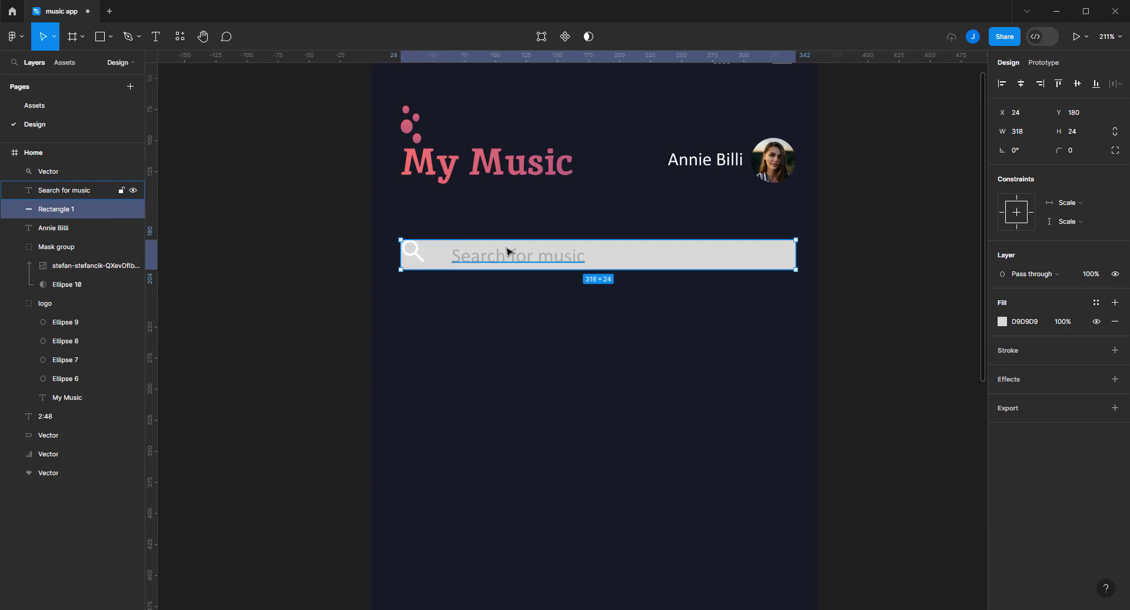
left_click_drag(675, 238, 731, 244)
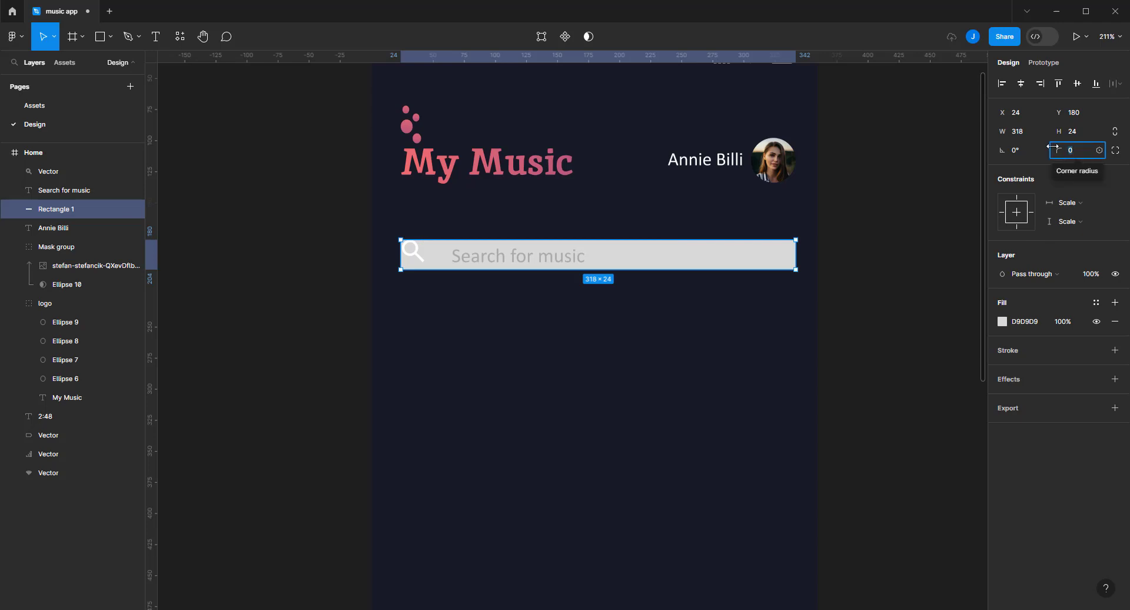
Round the search bar's corners to 6 and move it up above the text
left_click_drag(1059, 148, 1124, 147)
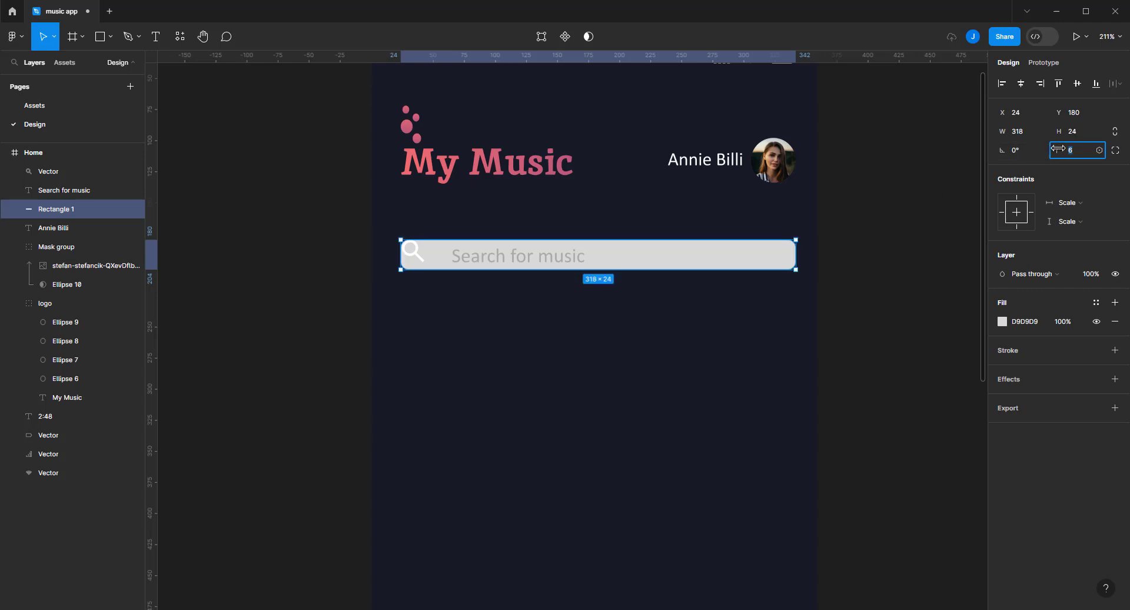
left_click_drag(1058, 149, 1061, 149)
left_click(926, 199)
left_click_drag(634, 255, 631, 225)
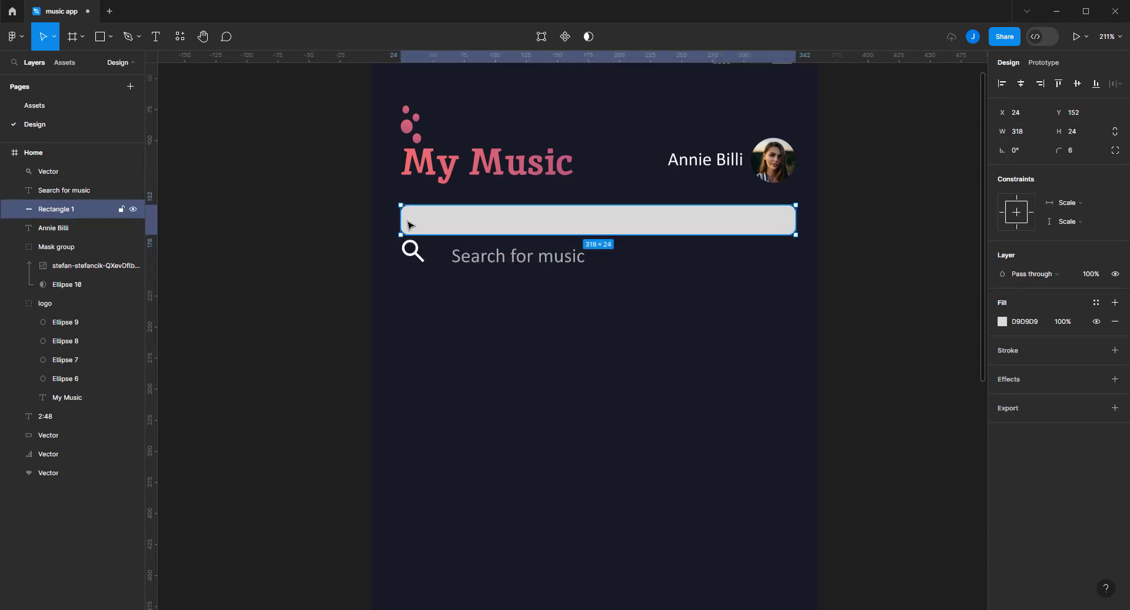
Position the search bar and magnifier icon, and give the bar a darker grey fill
left_click(602, 357)
left_click(420, 261)
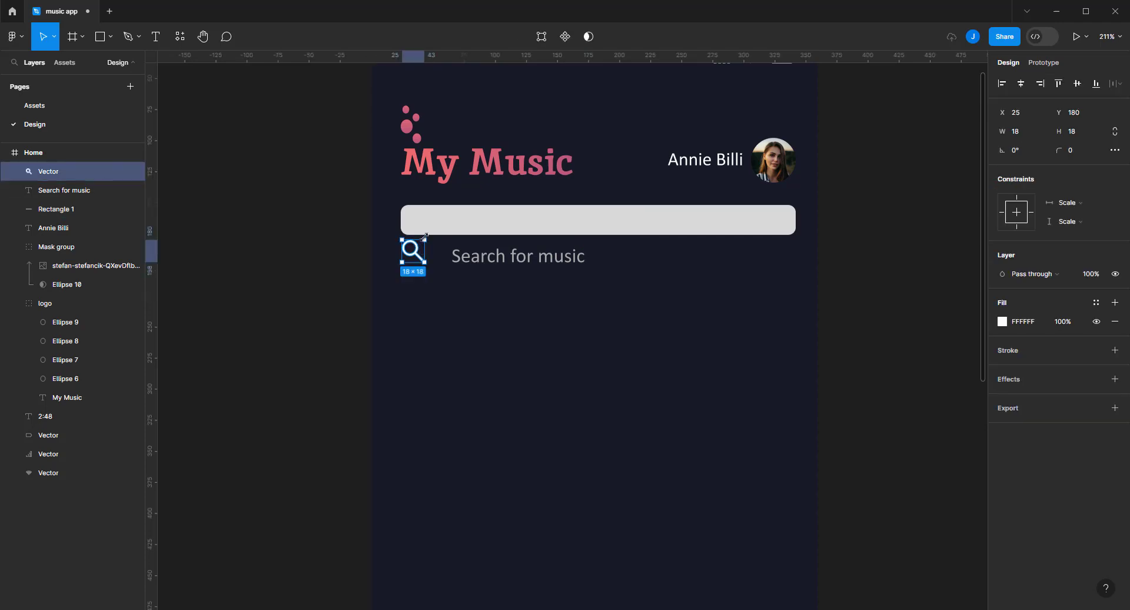
left_click_drag(420, 261, 425, 223)
left_click(485, 219)
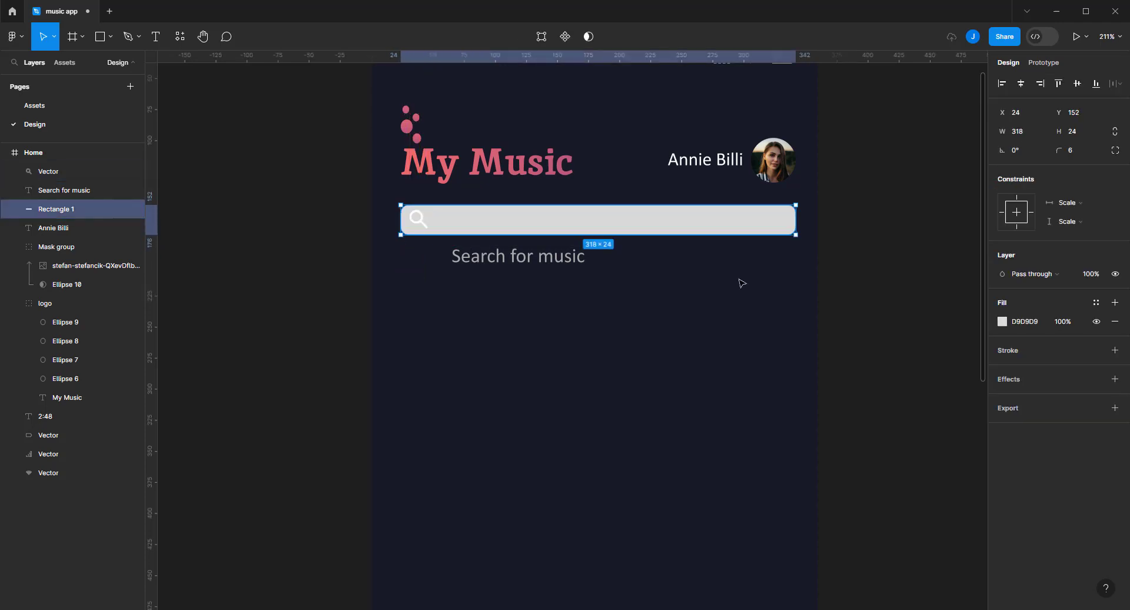
left_click(1025, 321)
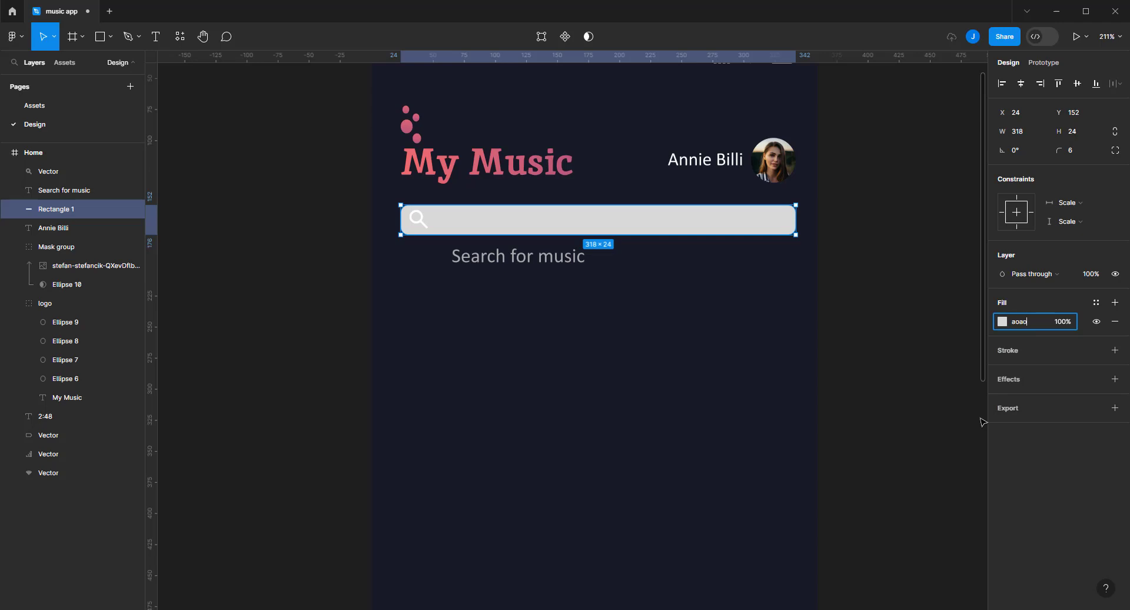
type("AAAAAA")
key("Return")
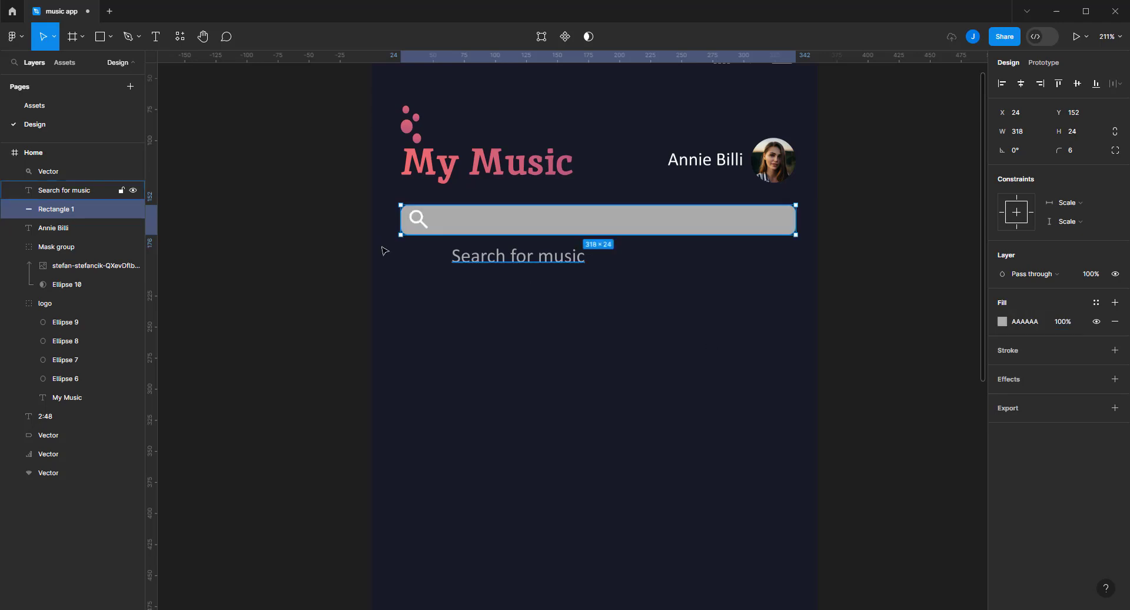
Tint the magnifier icon light grey DFDFDF and move the placeholder text into the search bar
left_click(419, 219)
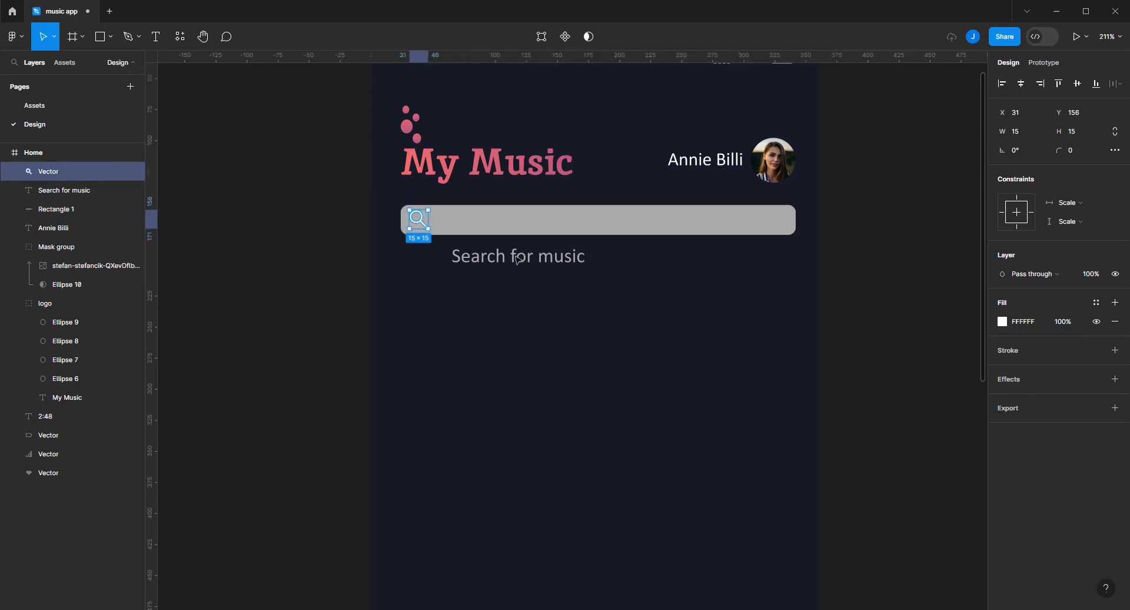
left_click(1002, 321)
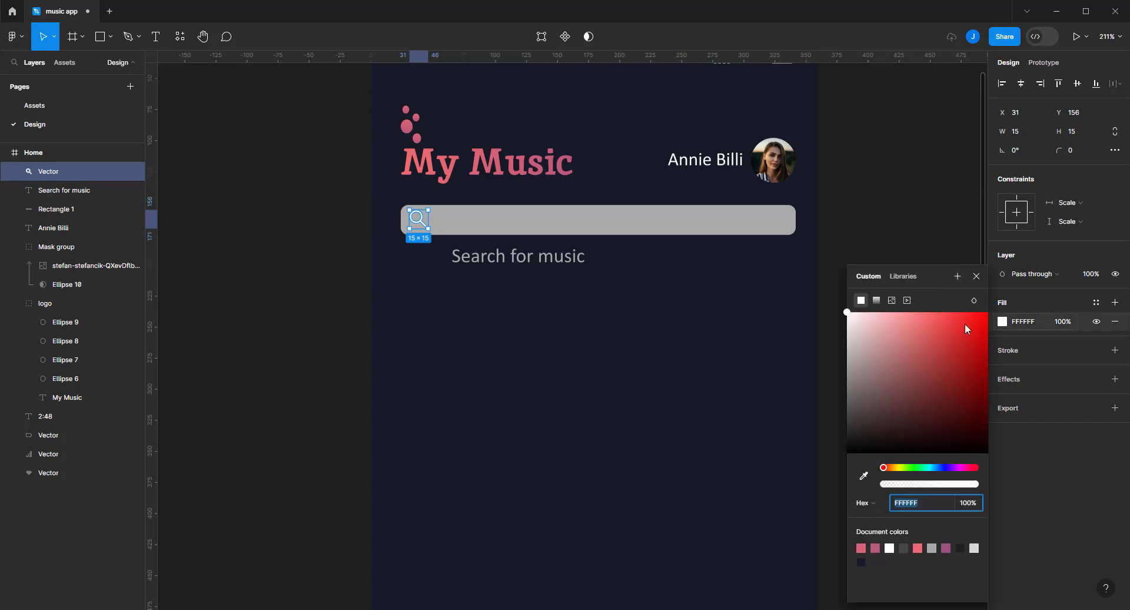
left_click(847, 323)
left_click_drag(838, 330, 835, 335)
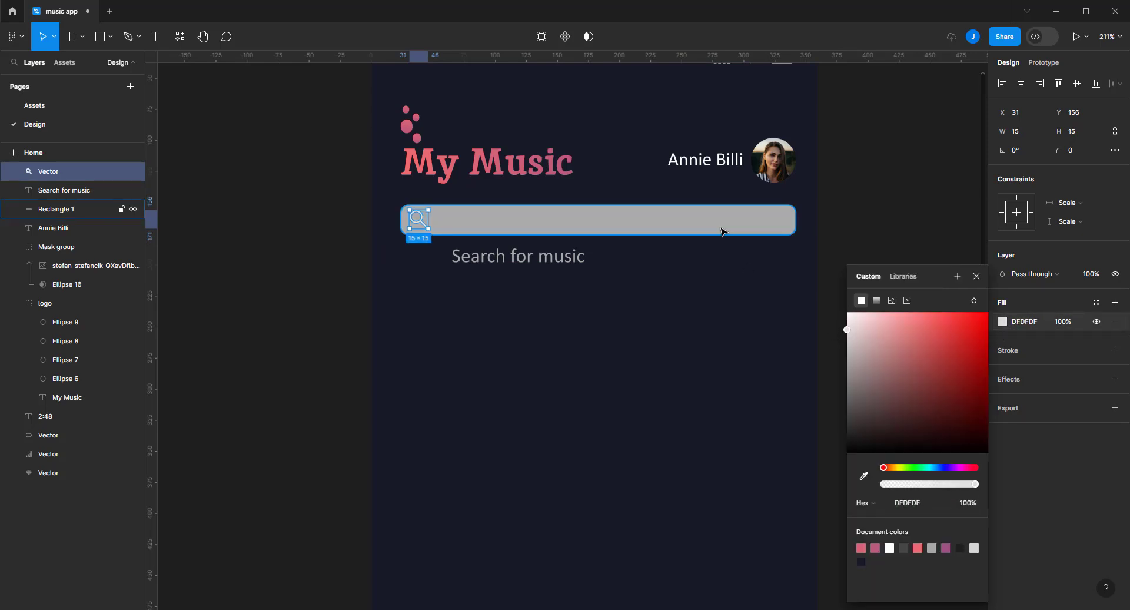
left_click(536, 257)
left_click_drag(542, 261, 535, 226)
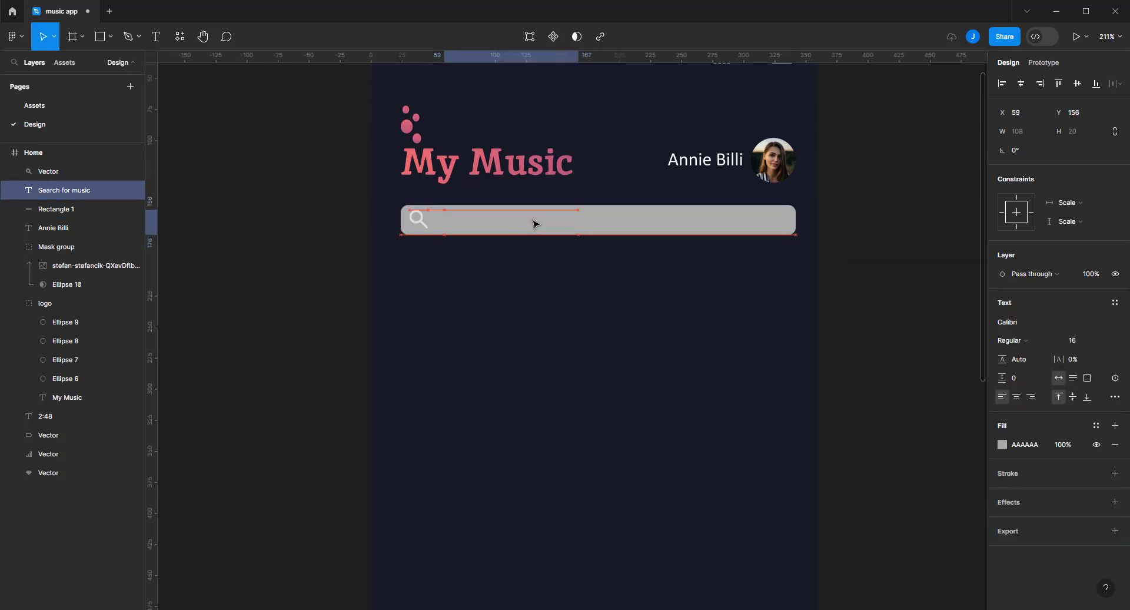
Darken the search bar to mid grey 686868 and make it slightly taller
left_click(590, 223)
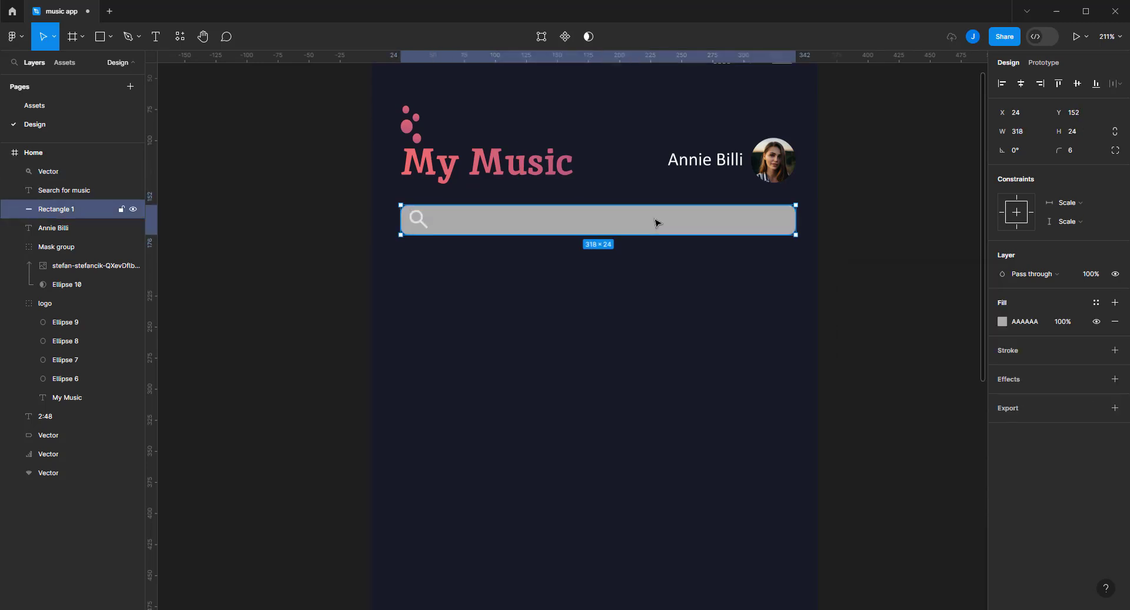
left_click(1003, 322)
left_click_drag(851, 363, 833, 395)
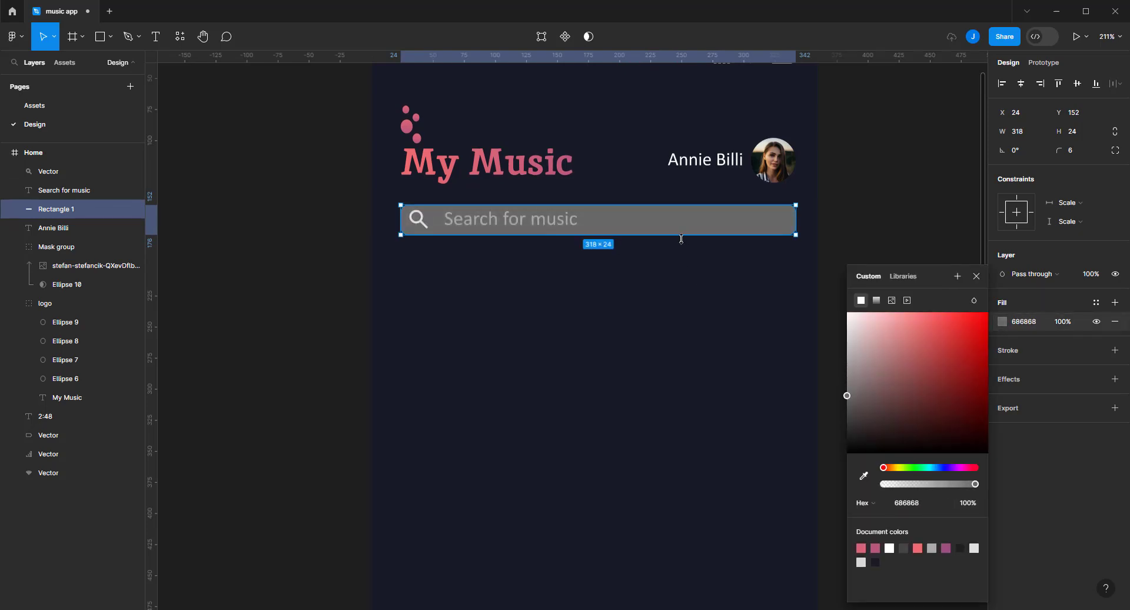
left_click_drag(681, 235, 683, 238)
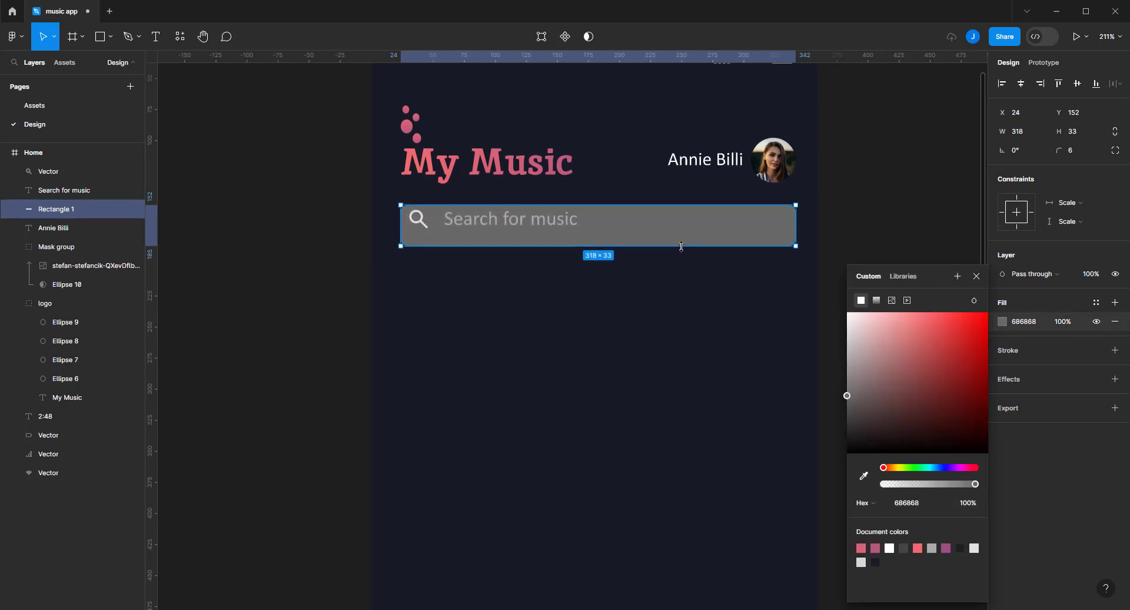
left_click(920, 176)
left_click(498, 227)
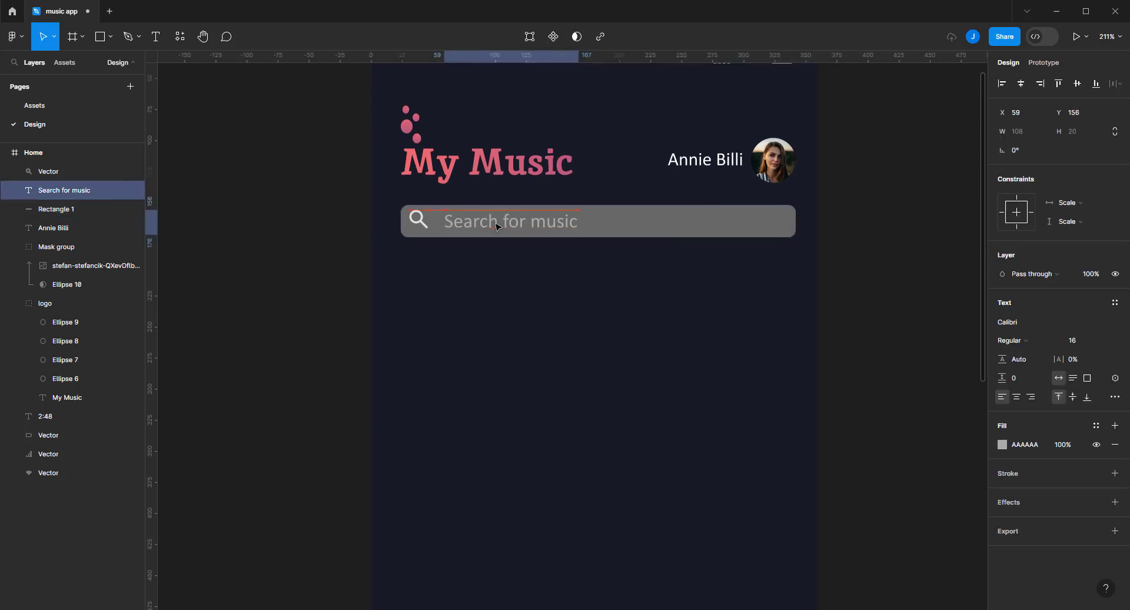
left_click(864, 212)
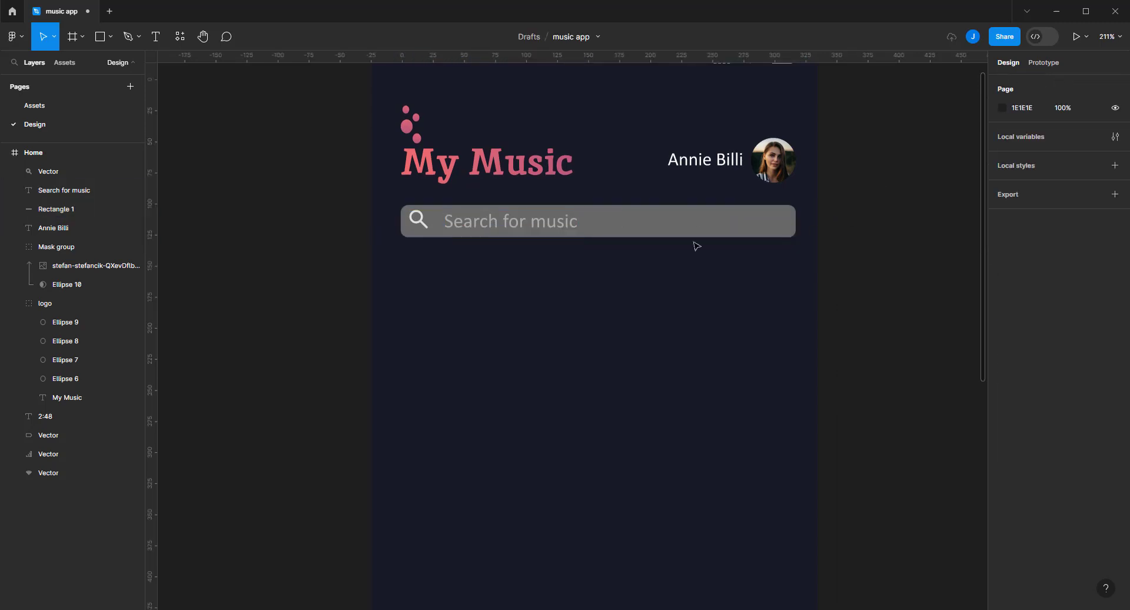
Select the search bar's background rectangle and briefly edit its points
left_click(512, 227)
left_click(419, 221)
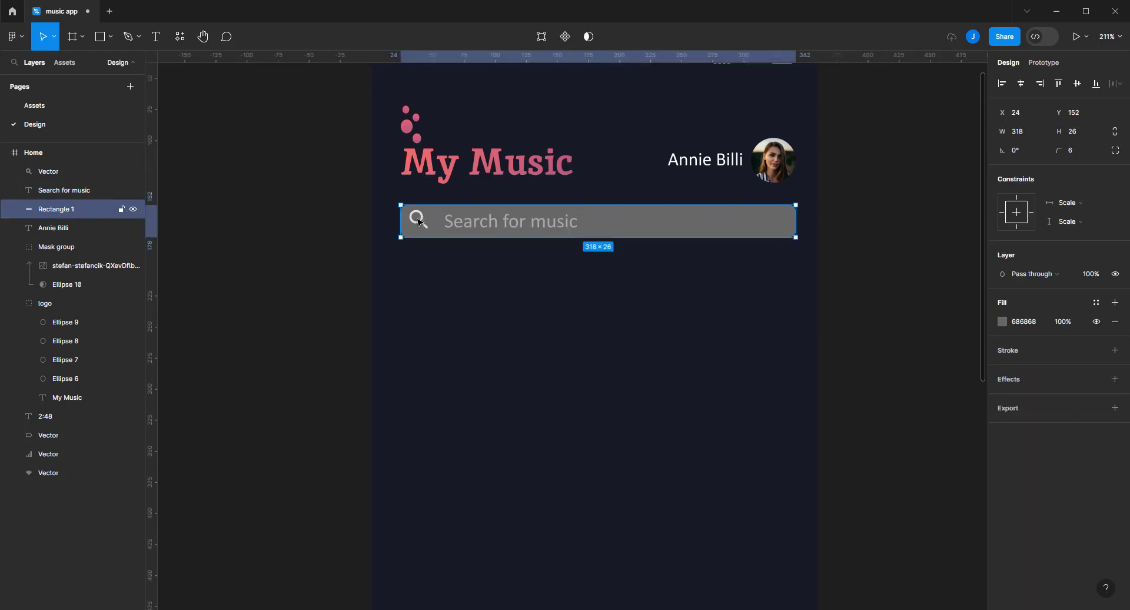
double_click(419, 221)
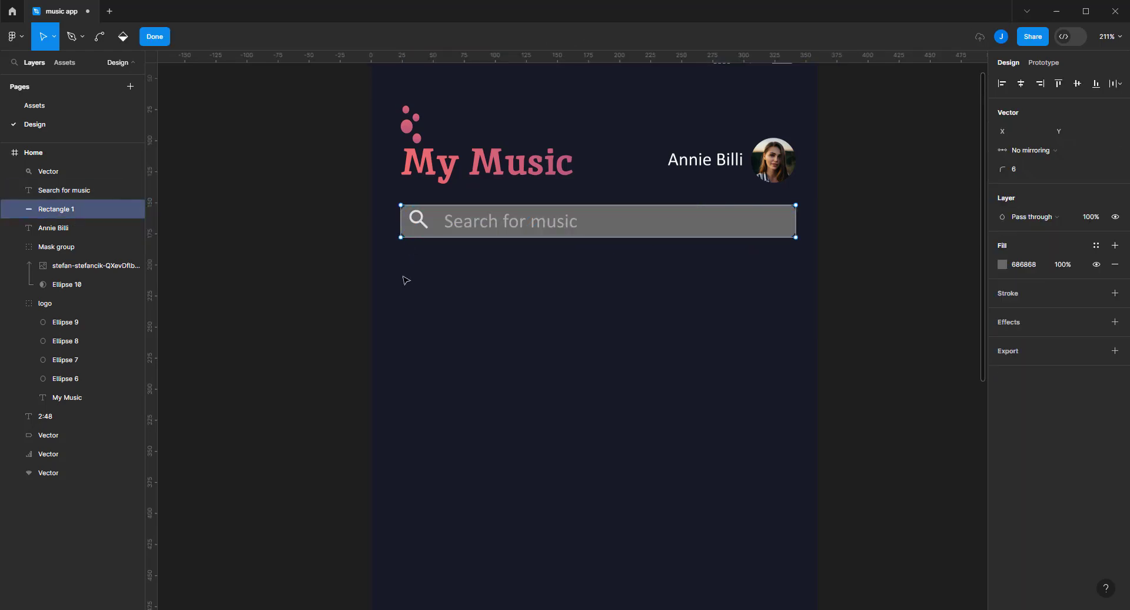
key("Escape")
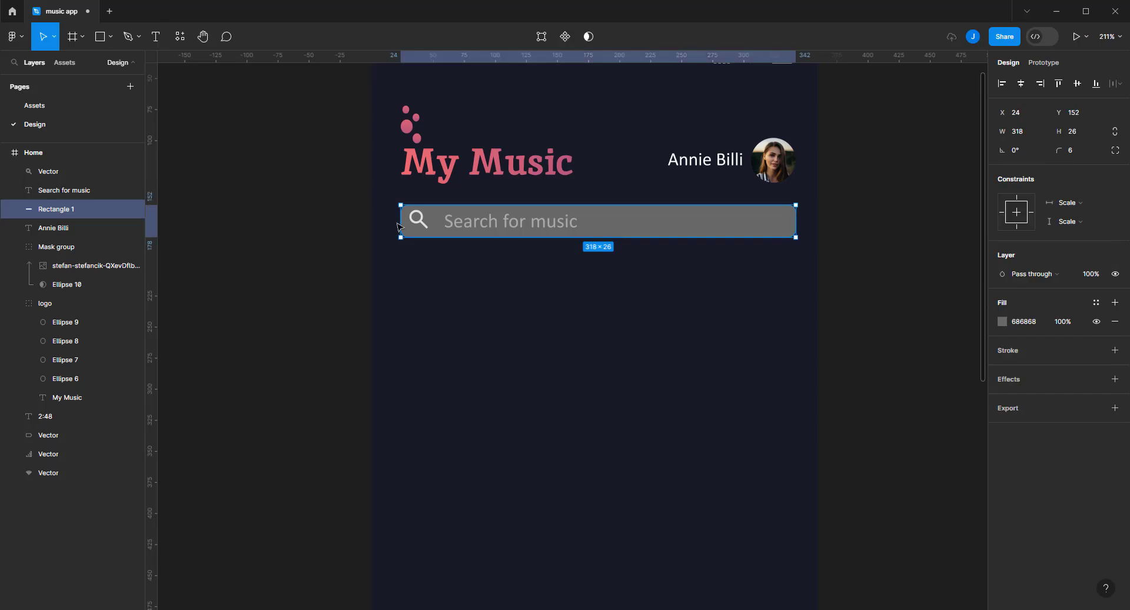
Eyedrop the placeholder text's AAAAAA grey onto the magnifier icon
left_click(417, 223)
key("i")
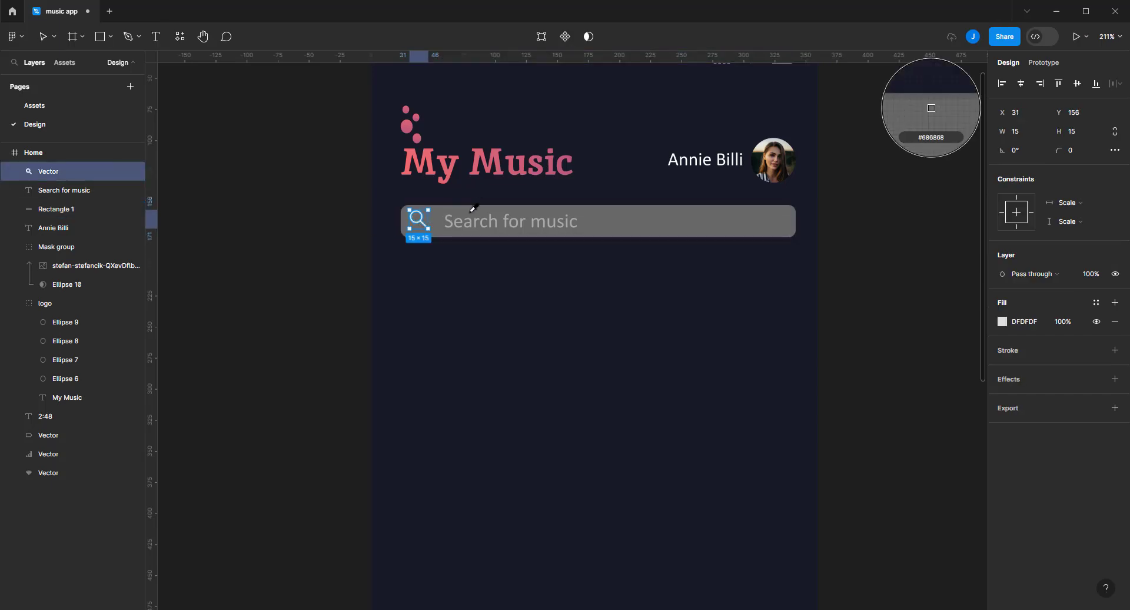
scroll(469, 213, "up", 3, "ctrl")
scroll(465, 216, "up", 2, "ctrl")
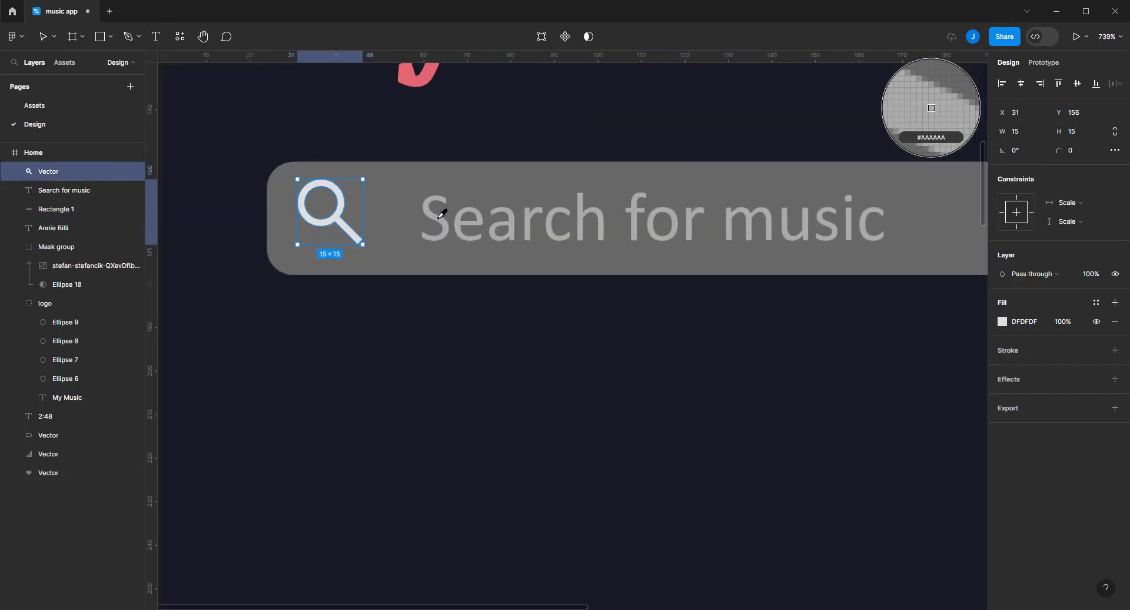
left_click(438, 221)
scroll(438, 221, "down", 3, "ctrl")
scroll(353, 230, "down", 2, "ctrl")
Search Iconify for 'microphone' and drag the mdi:microphone icon onto the canvas left of the Home frame
left_click(300, 233)
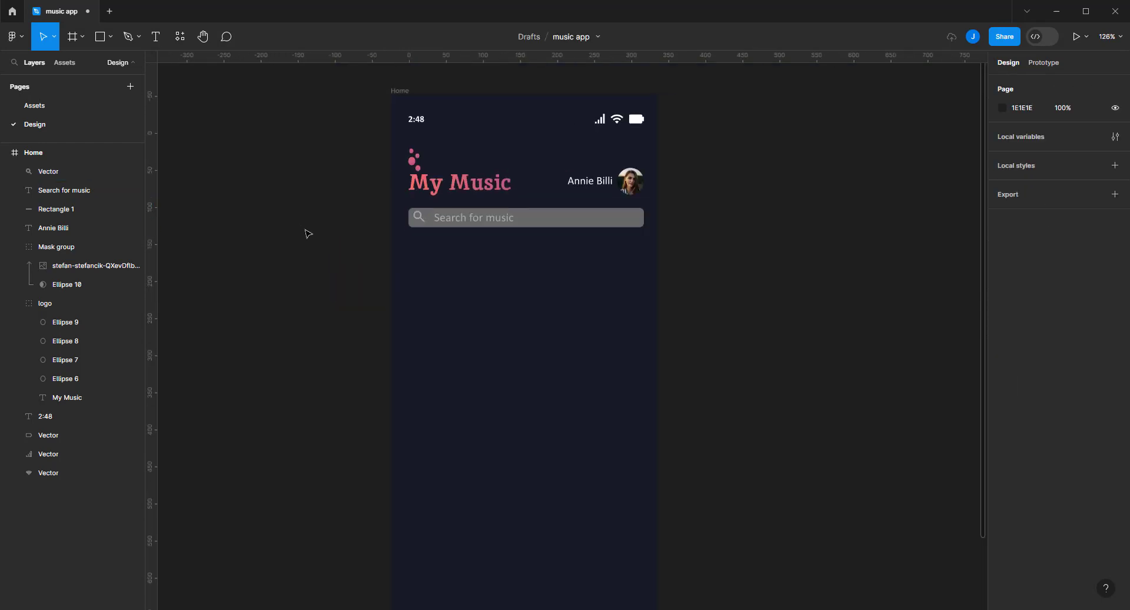
right_click(302, 227)
mouse_move(362, 327)
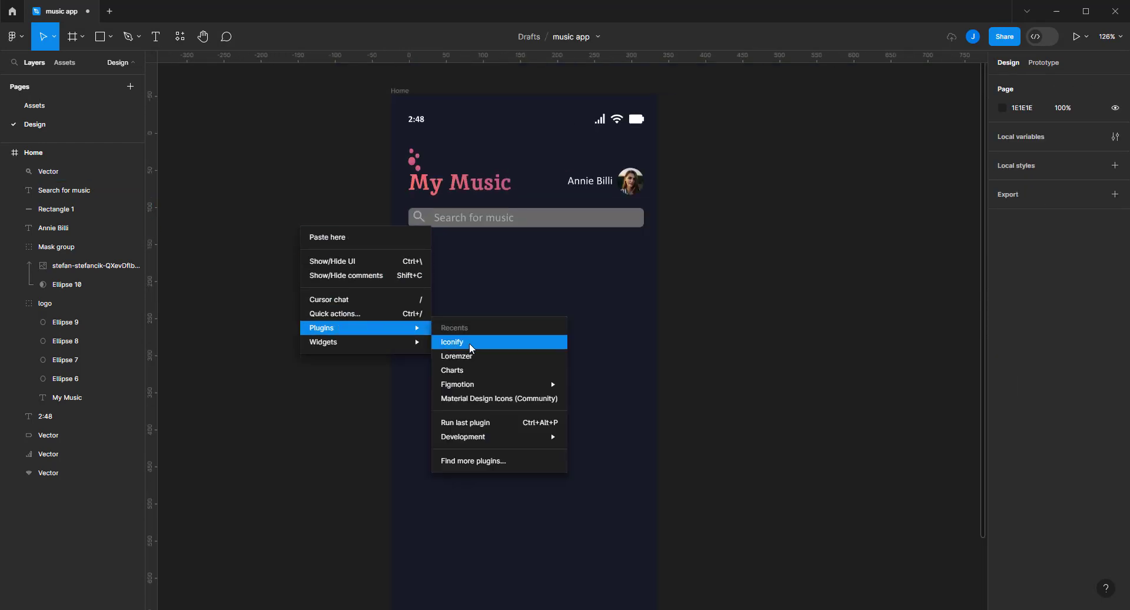
left_click(469, 342)
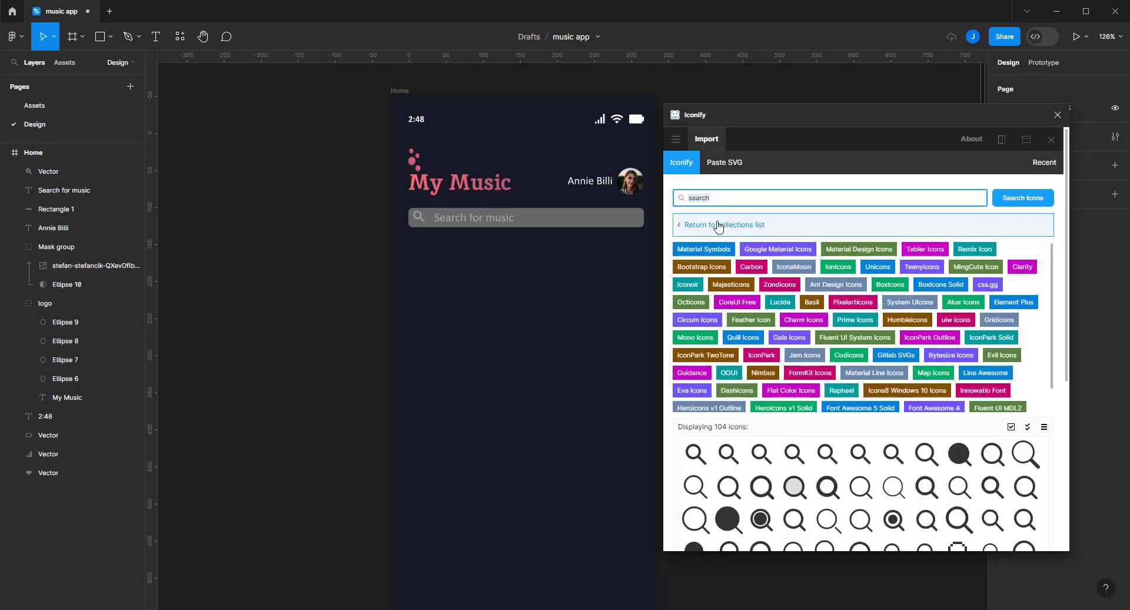
type("microhpon")
type("e")
key("Return")
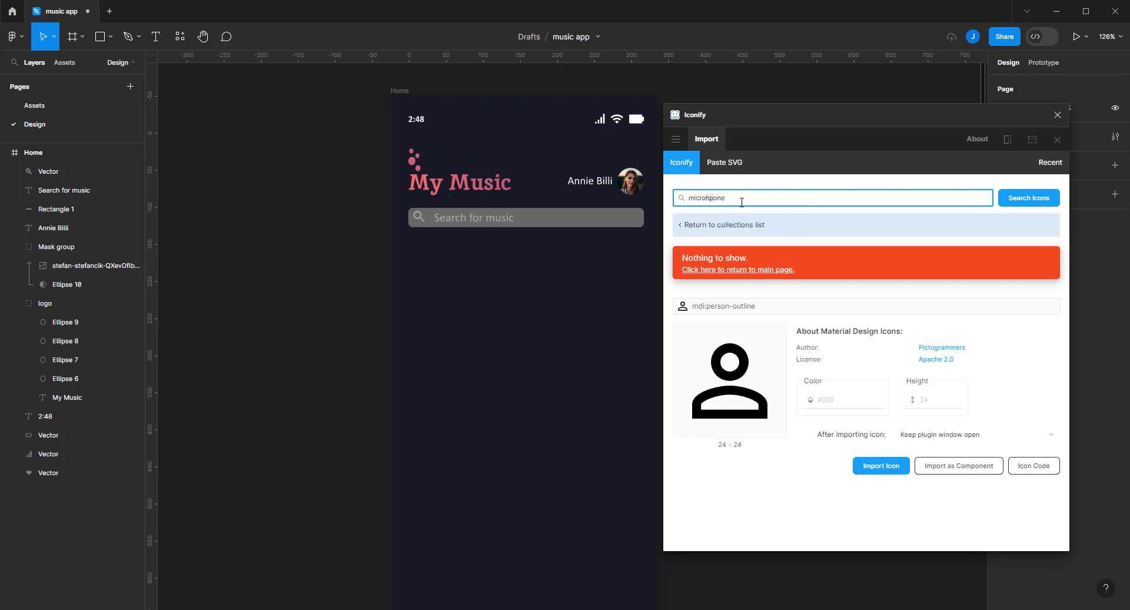
type("h")
key("Return")
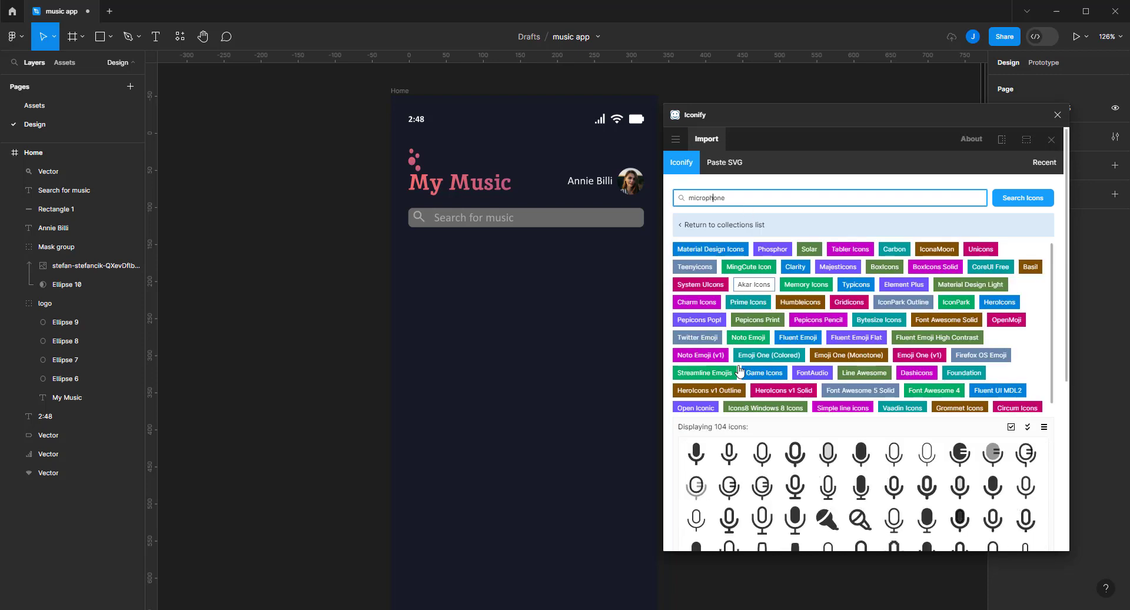
left_click_drag(694, 457, 292, 282)
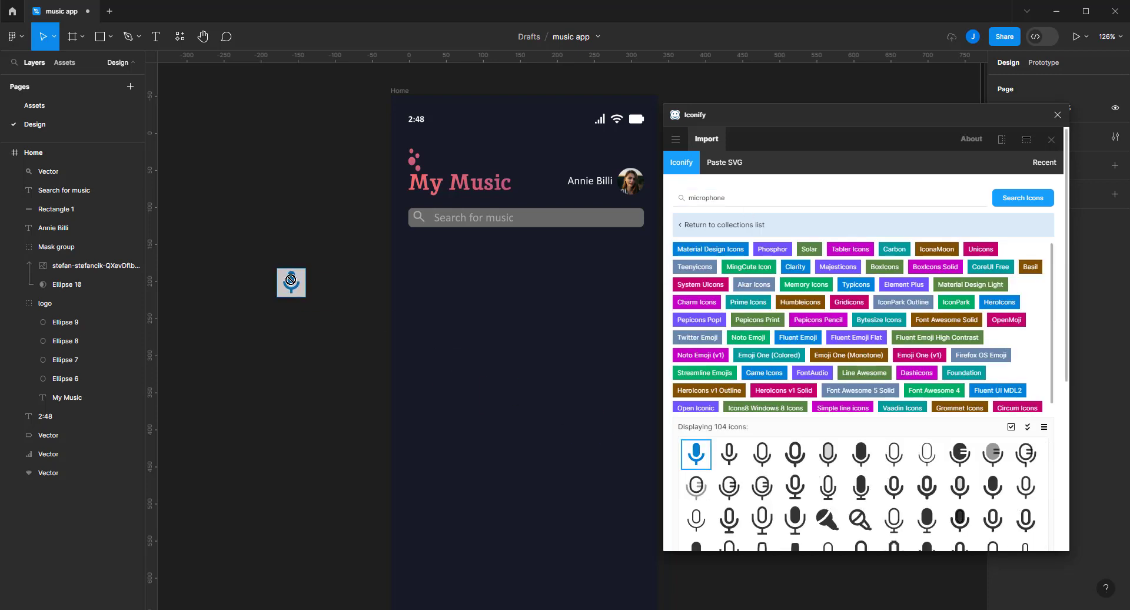
left_click(1058, 115)
left_click(312, 217)
Pull the microphone shape out of its frame and delete the empty mdi:microphone frame
scroll(288, 247, "up", 3, "ctrl")
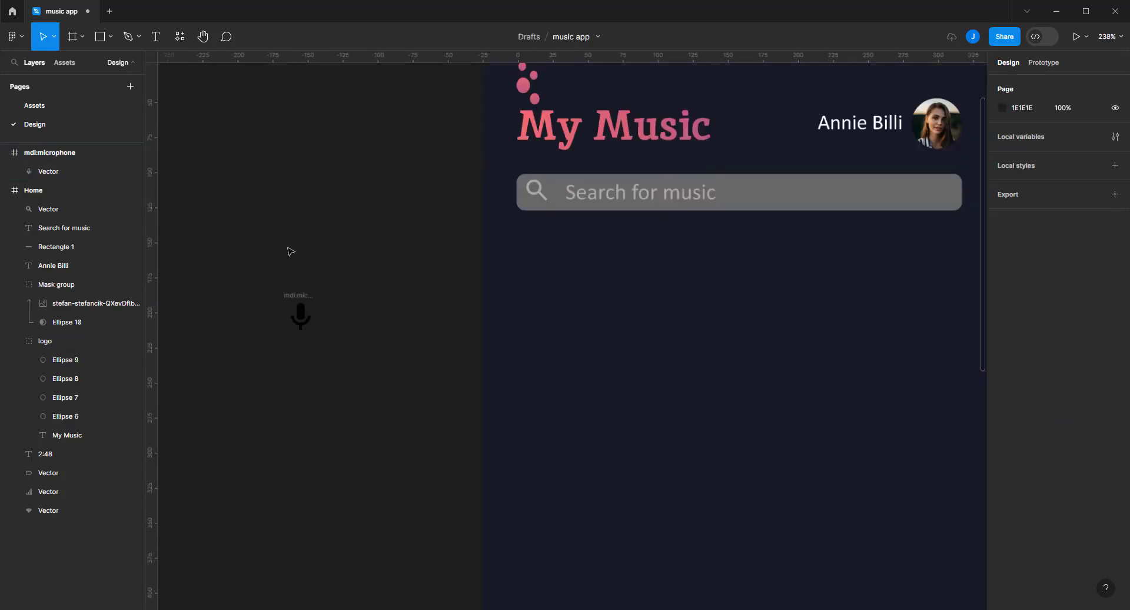
scroll(288, 247, "up", 2, "ctrl")
left_click_drag(305, 349, 312, 177)
left_click_drag(354, 228, 248, 400)
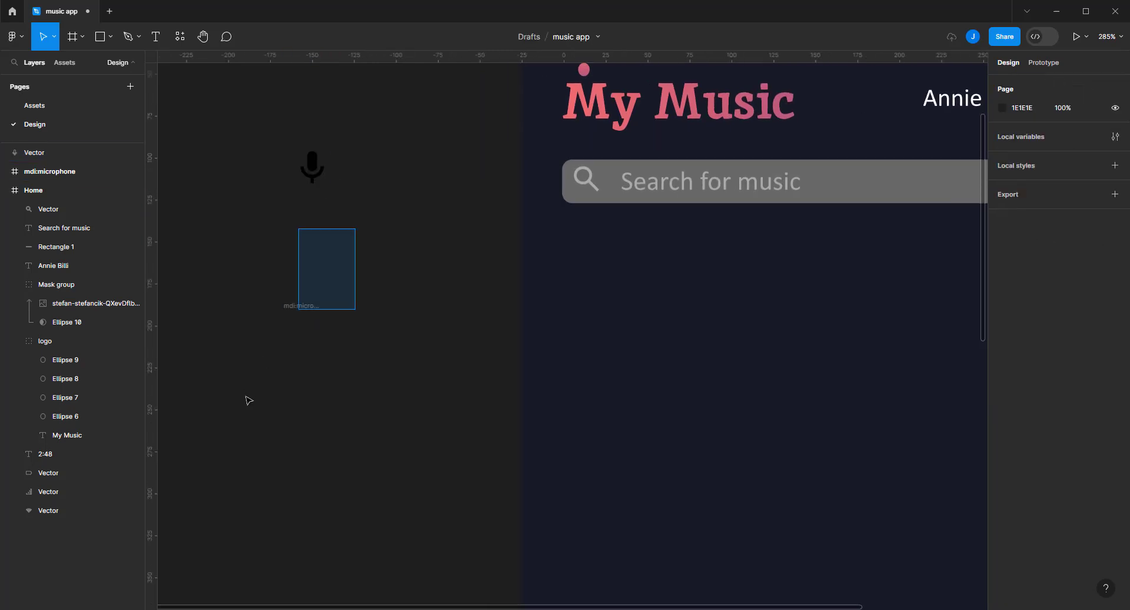
key("Delete")
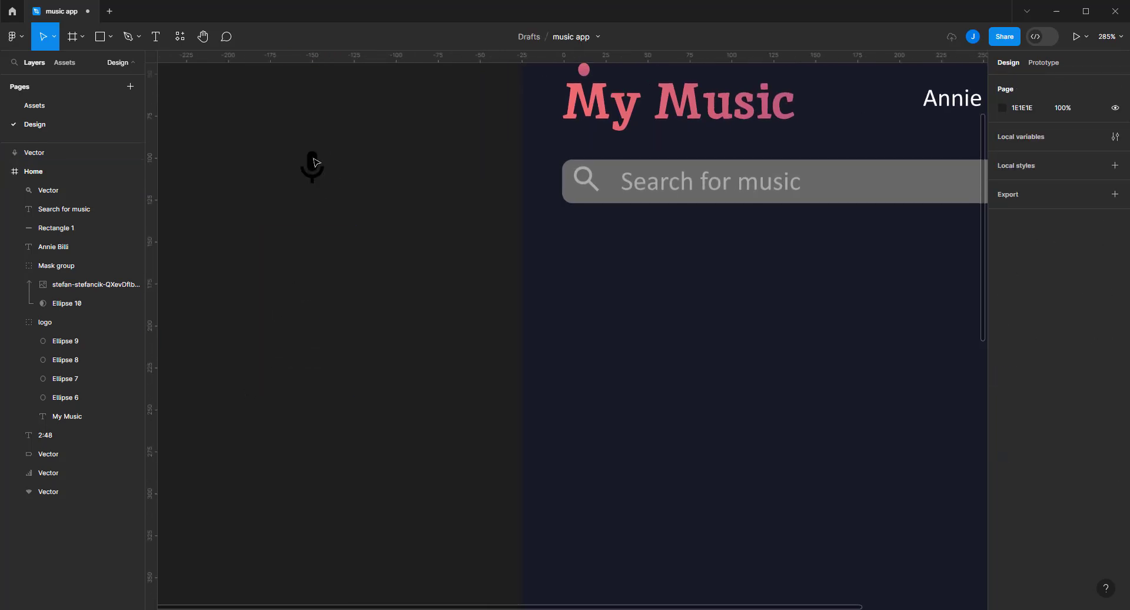
Colour the microphone with the search icon's AAAAAA grey
left_click(316, 165)
key("i")
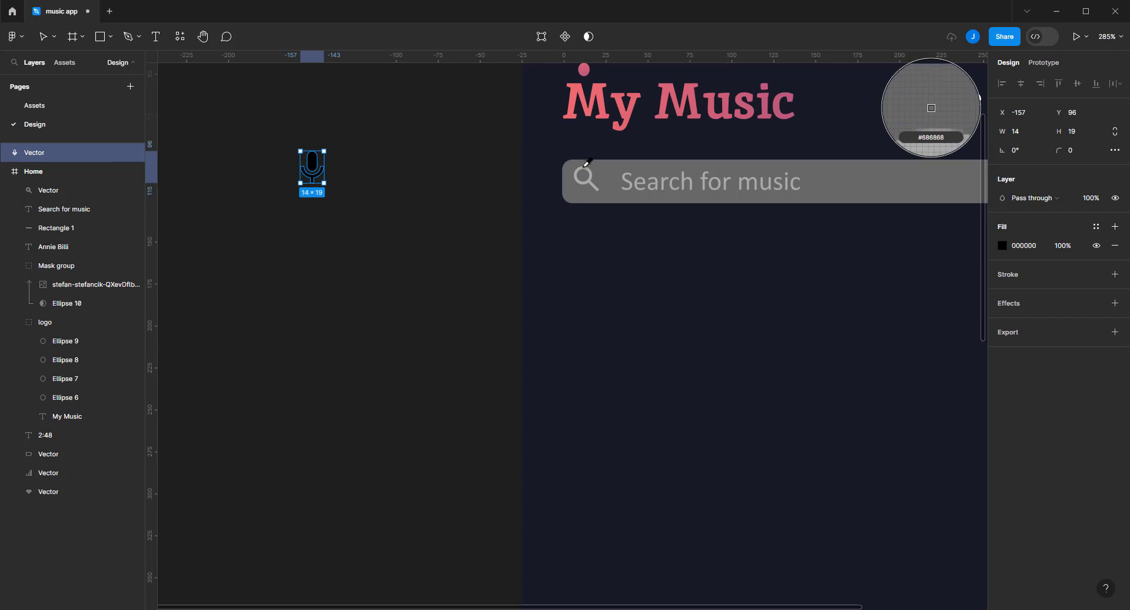
scroll(589, 170, "up", 3)
left_click(594, 179)
scroll(589, 182, "down", 4)
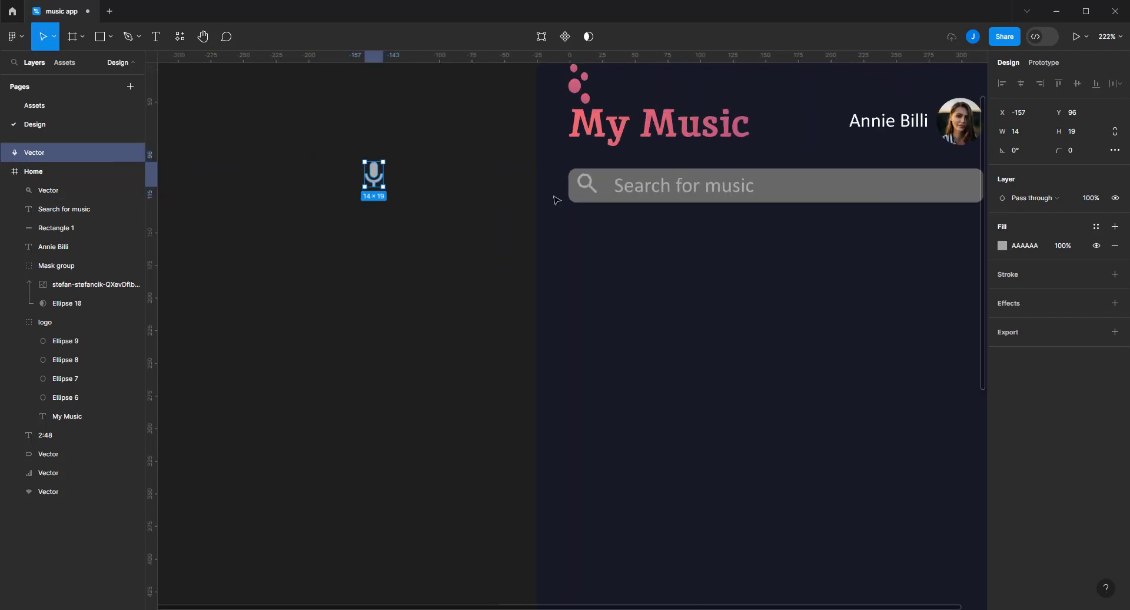
left_click(424, 226)
left_click(374, 175)
Move the microphone into the search bar at its right end
mouse_move(466, 184)
left_mouse_down()
mouse_move(917, 187)
mouse_move(789, 215)
left_mouse_up()
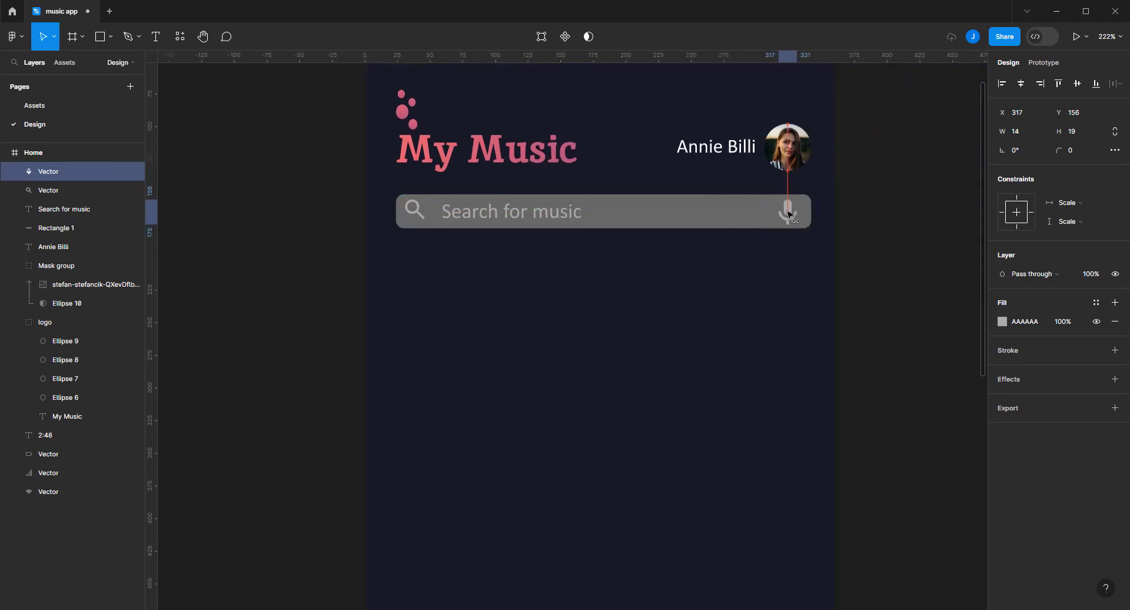
left_click_drag(791, 217, 795, 205)
key("ctrl+z")
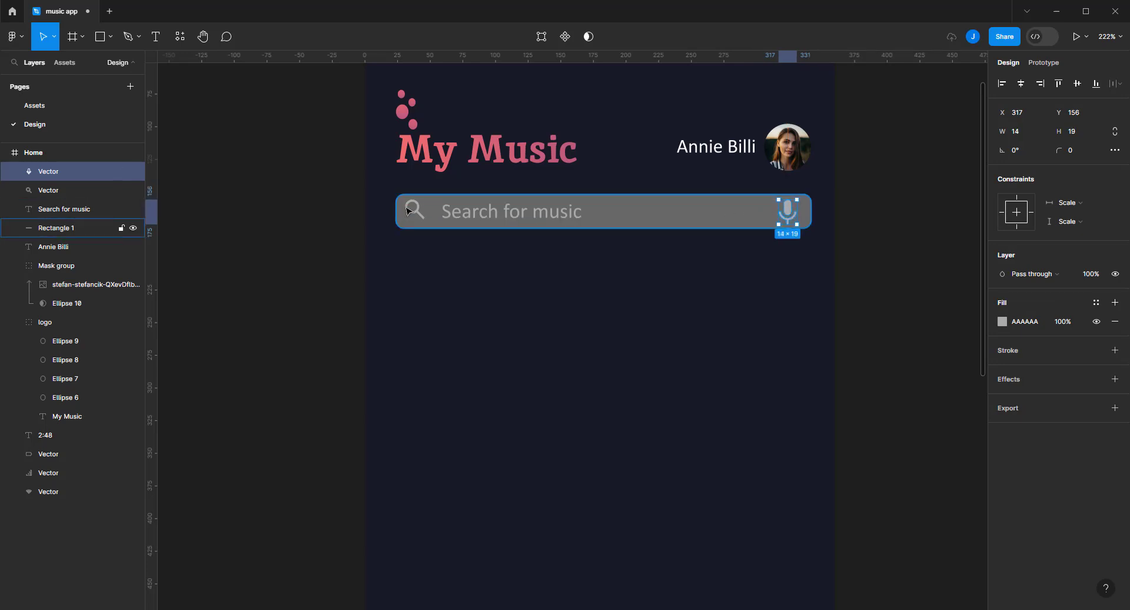
left_click(408, 210, "shift")
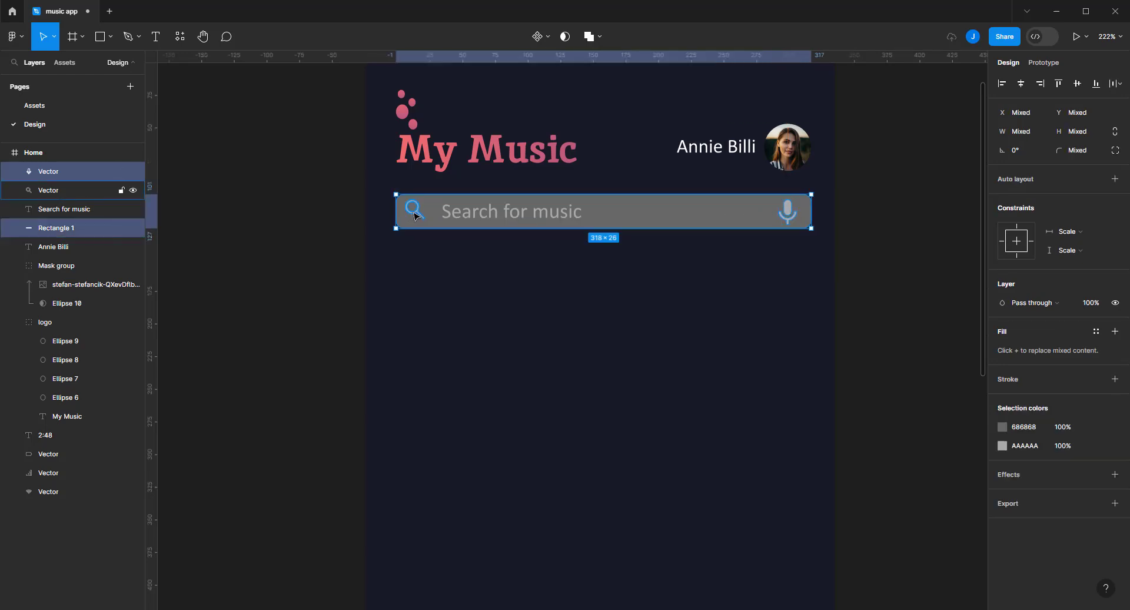
left_click(639, 207, "shift")
left_click_drag(798, 200, 781, 212)
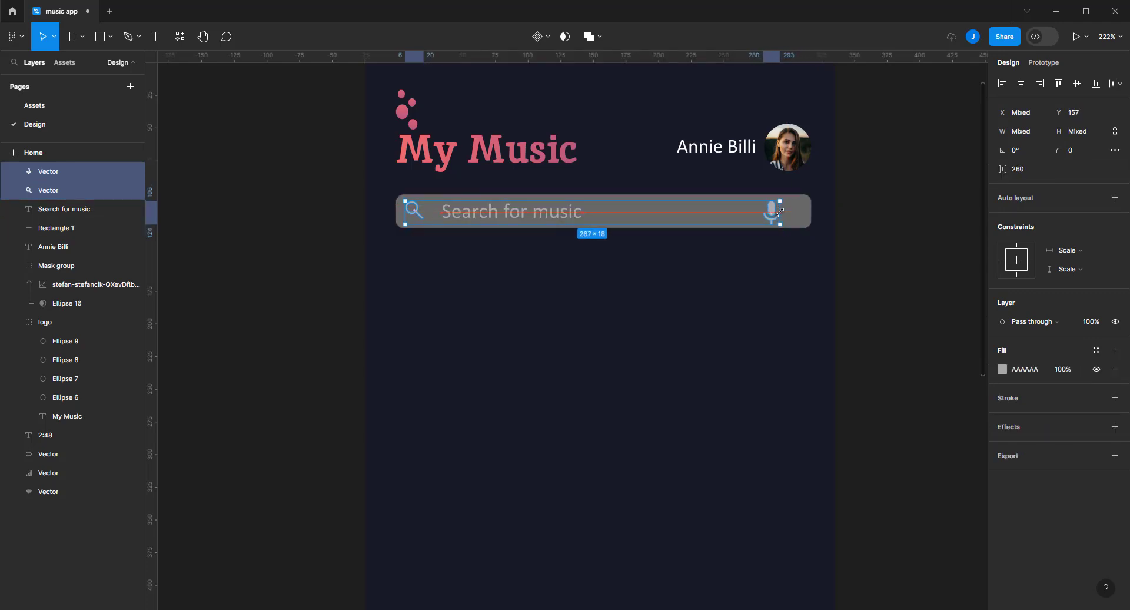
Set the mic at X 317 and make the search bar 1 px taller
left_click(872, 224)
left_click(772, 212)
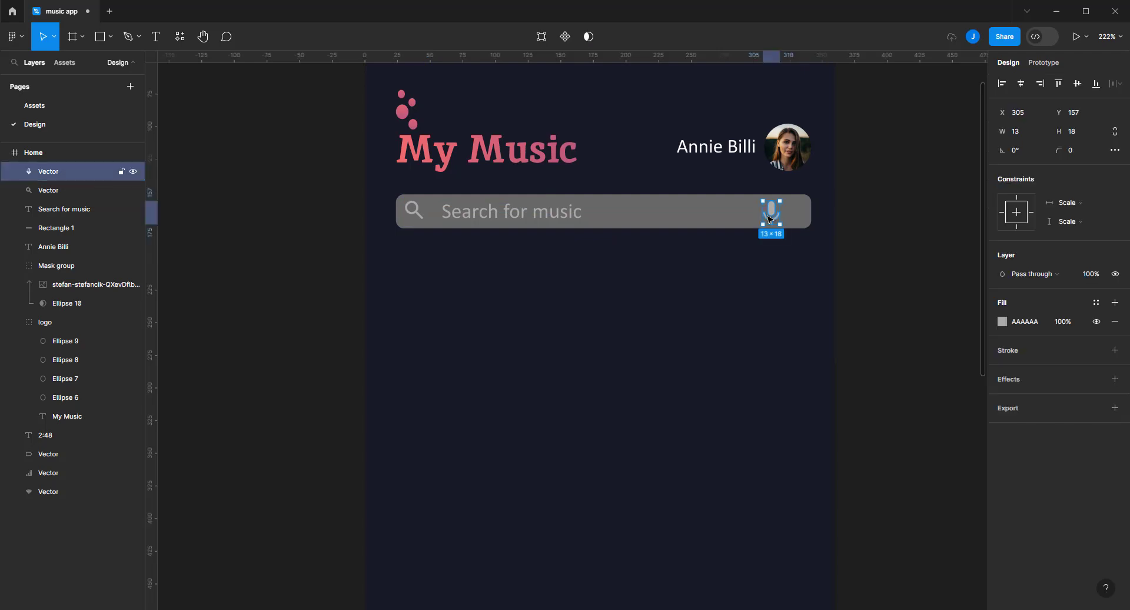
left_click(415, 221, "shift")
left_click(947, 302)
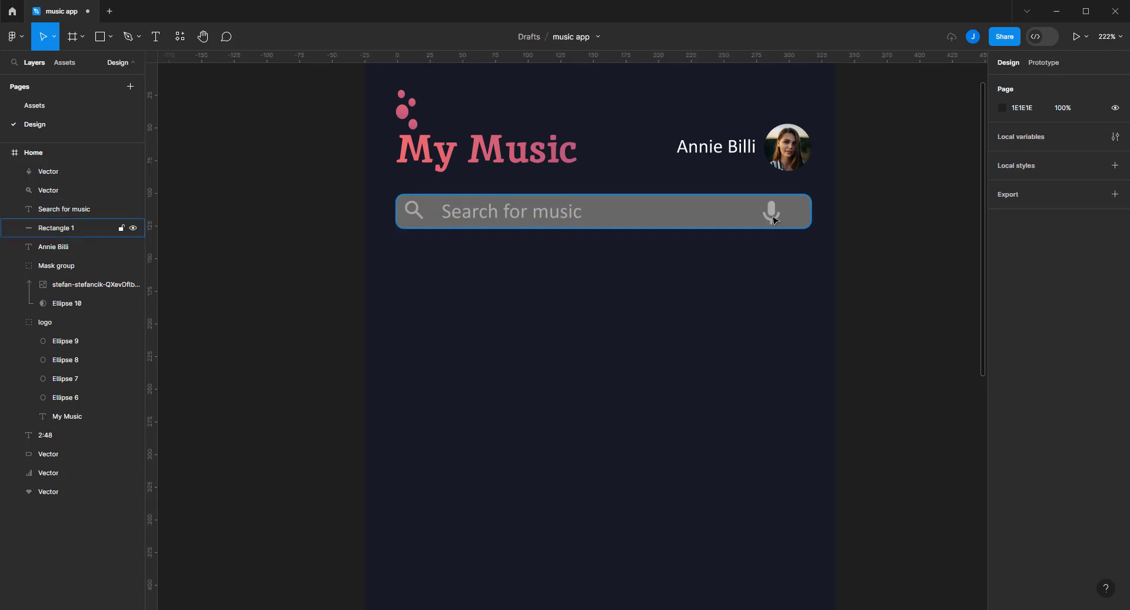
left_click_drag(773, 219, 788, 219)
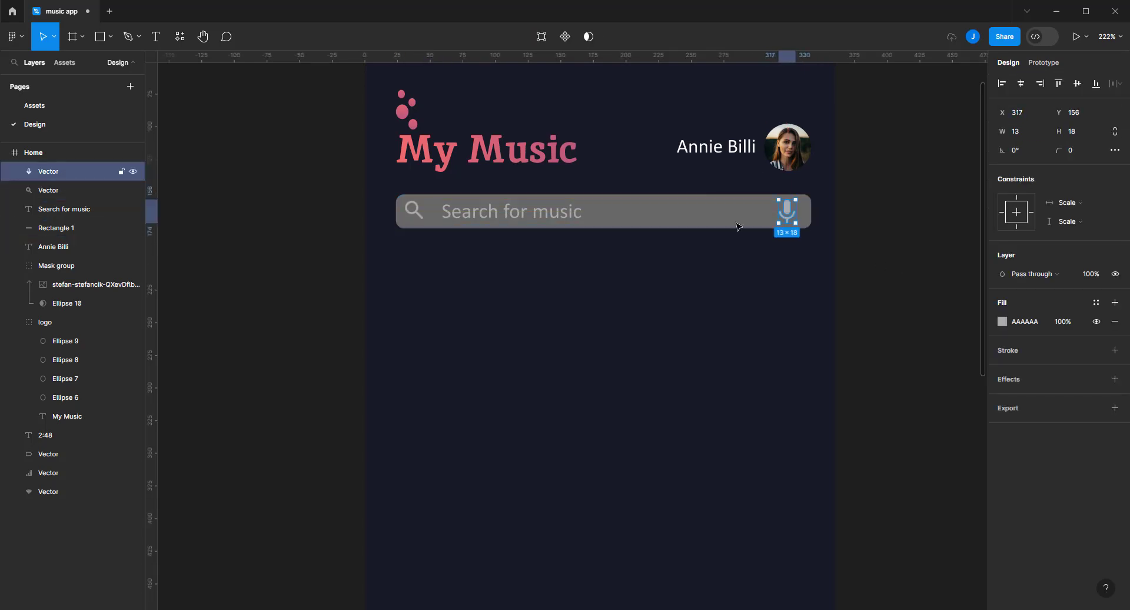
left_click(699, 224)
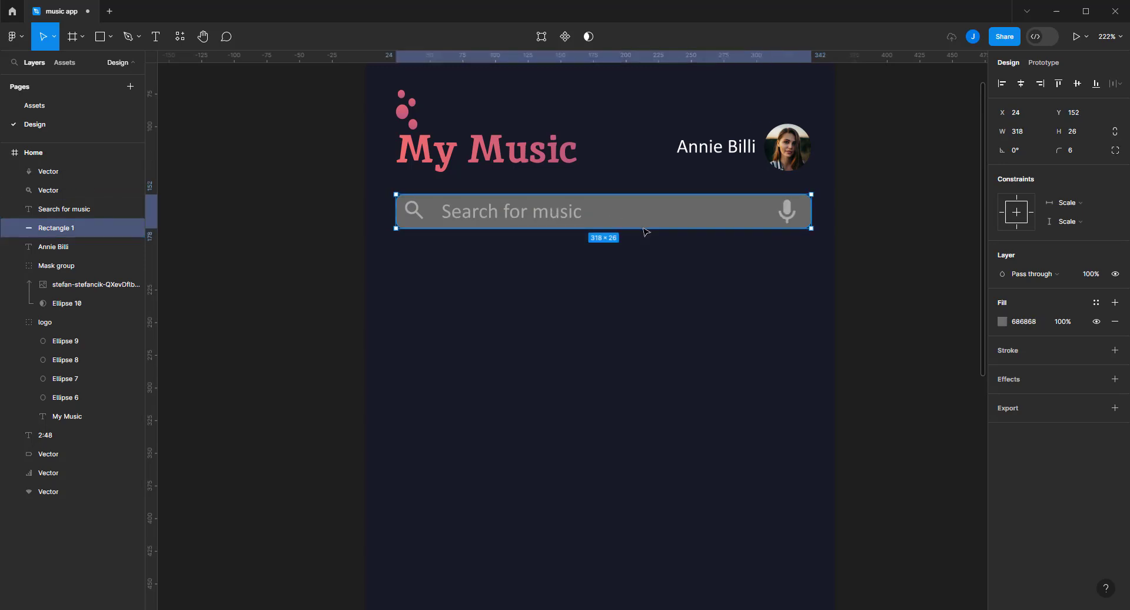
left_click_drag(641, 227, 642, 229)
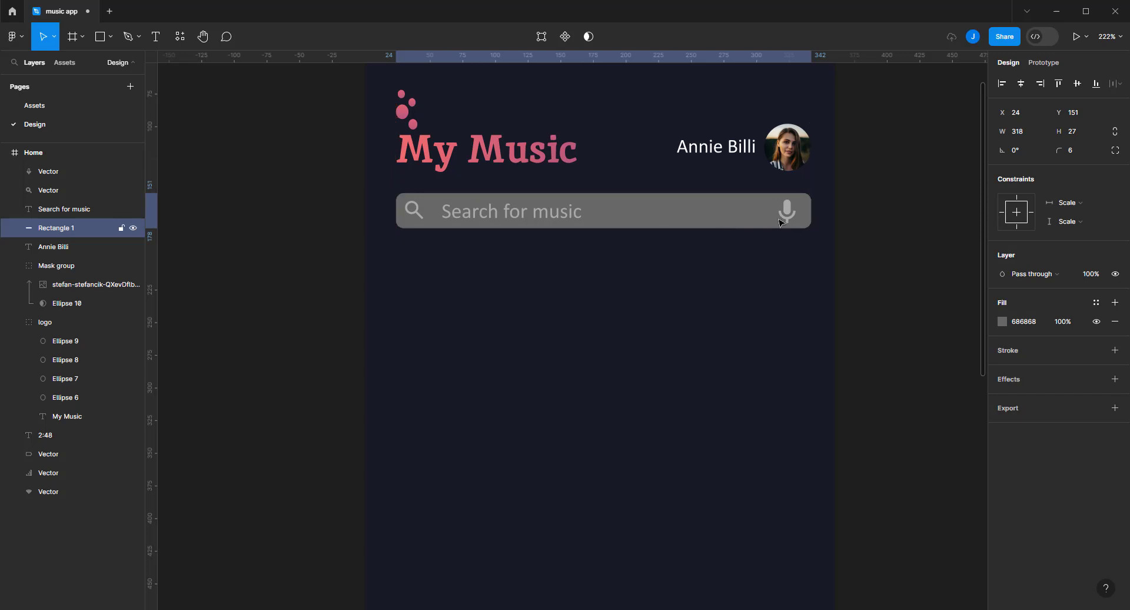
Move the logo, title and profile header items up about 12 px
left_click(901, 242)
scroll(883, 247, "down", 5)
left_click_drag(842, 252, 599, 279)
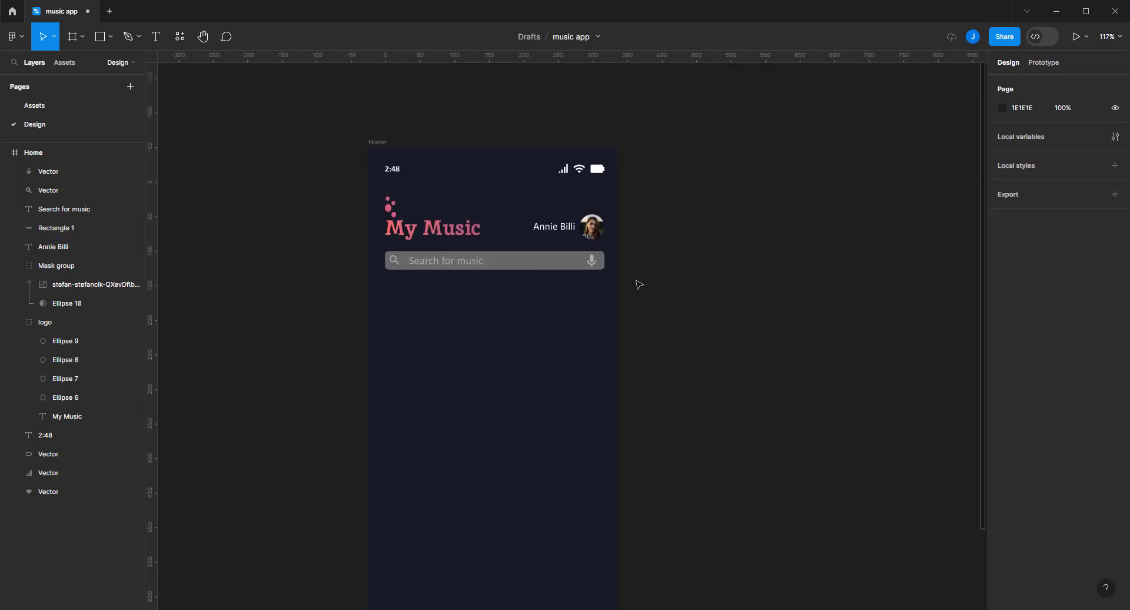
scroll(646, 184, "up", 1)
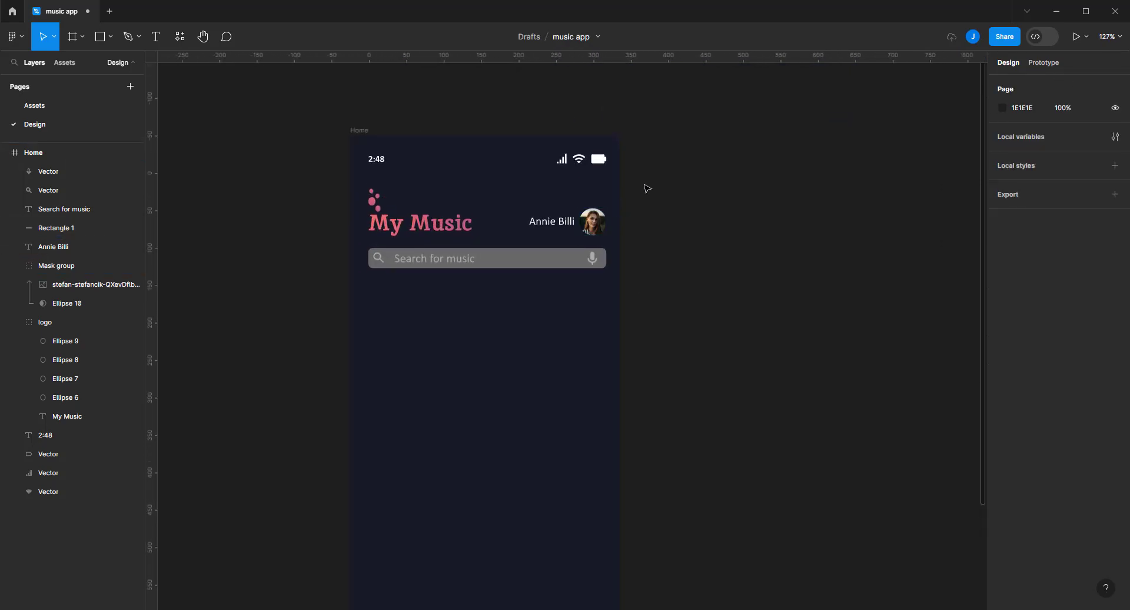
left_click_drag(645, 182, 330, 235)
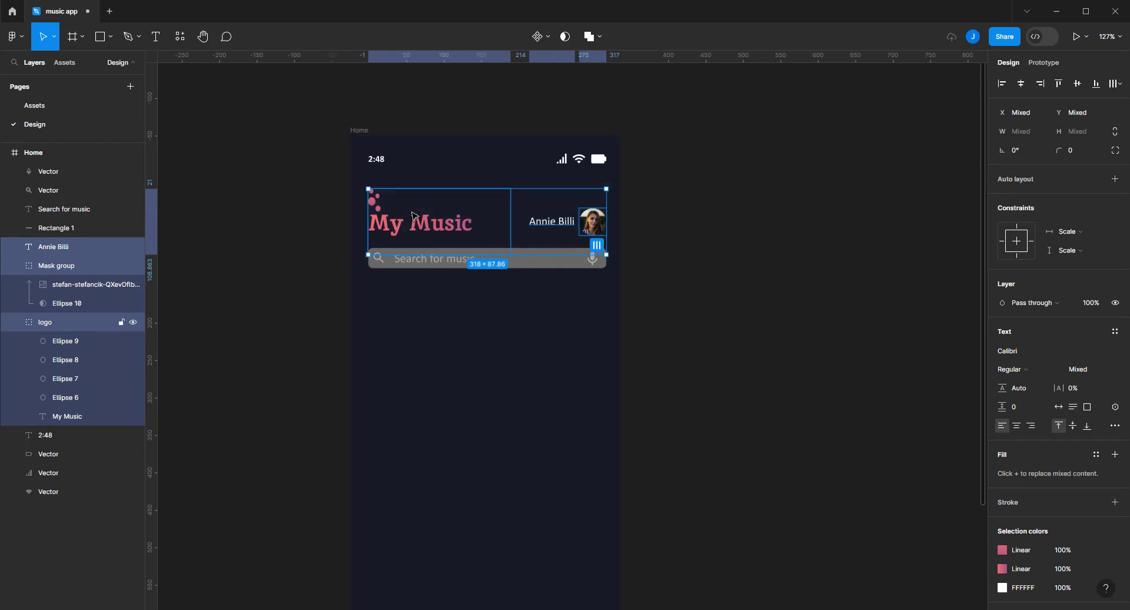
left_click_drag(414, 221, 414, 213)
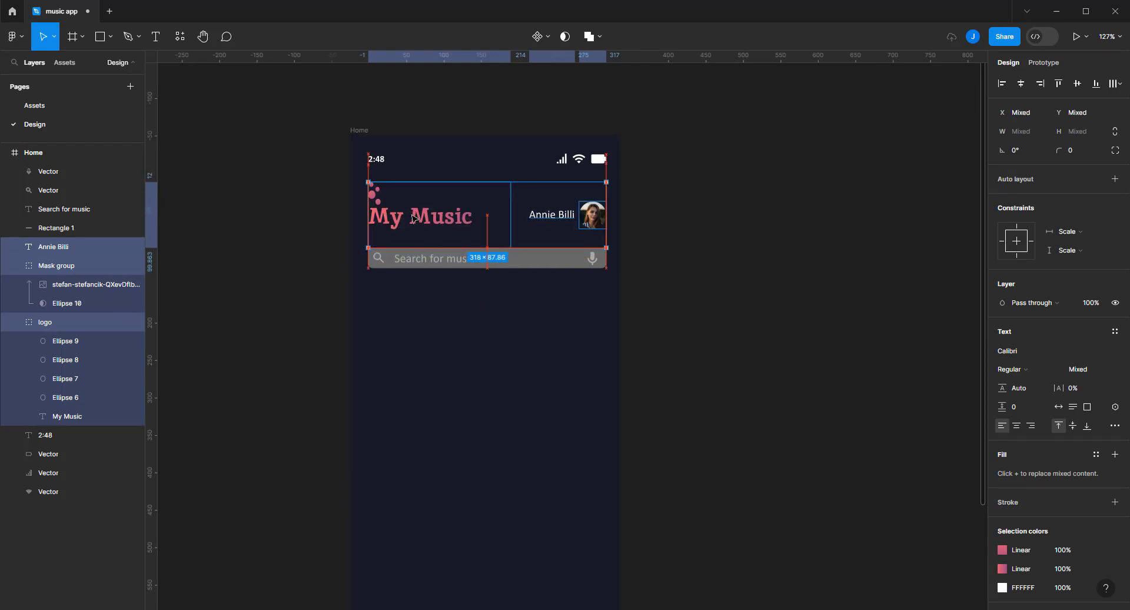
left_click(637, 262)
scroll(615, 266, "down", 1, "ctrl")
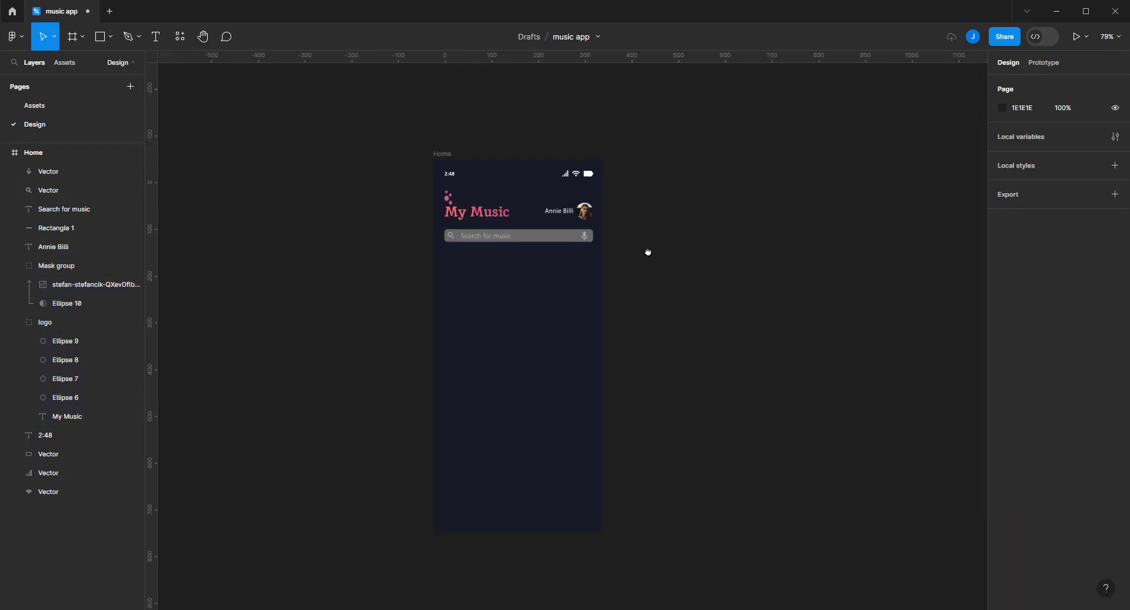
Start a new text layer beside the frame in Cabin Bold at size 28
key("t")
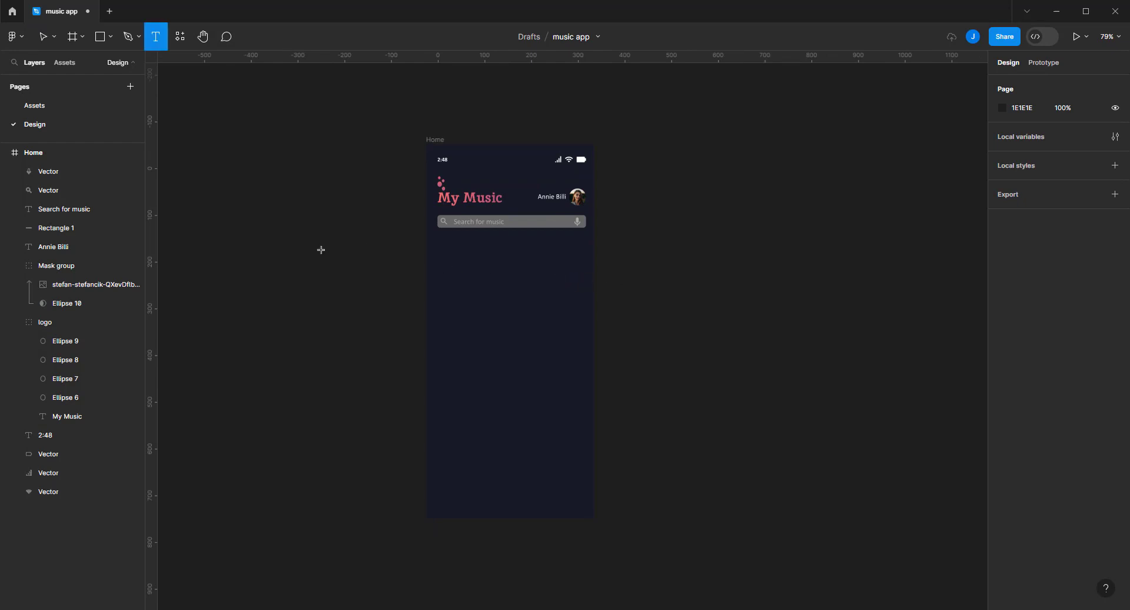
left_click(321, 250)
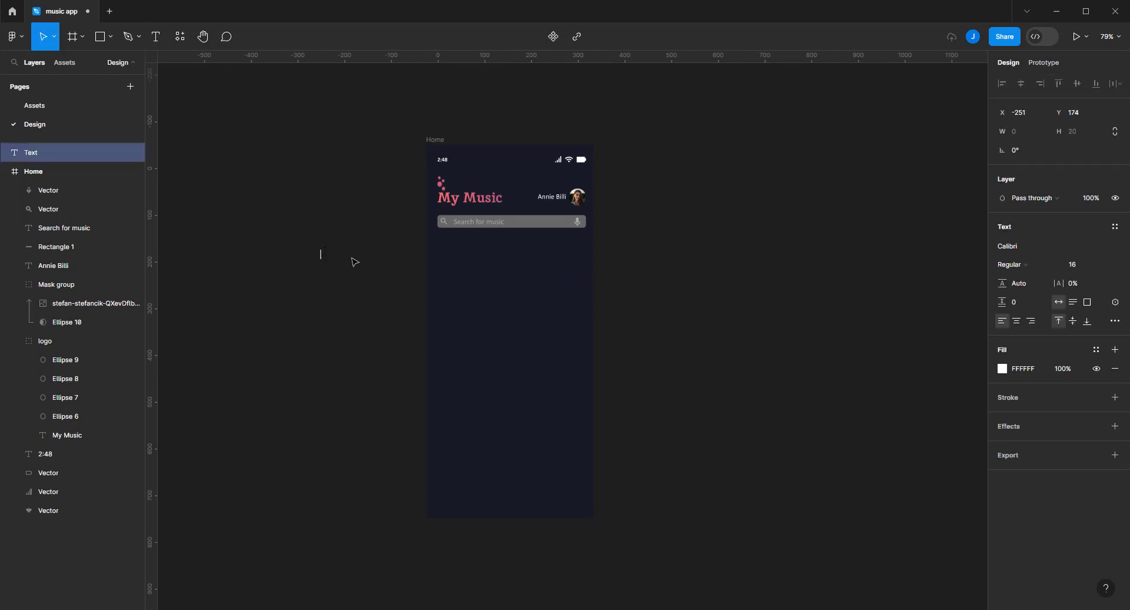
left_click(1081, 268)
type("28")
key("Return")
left_click(1009, 247)
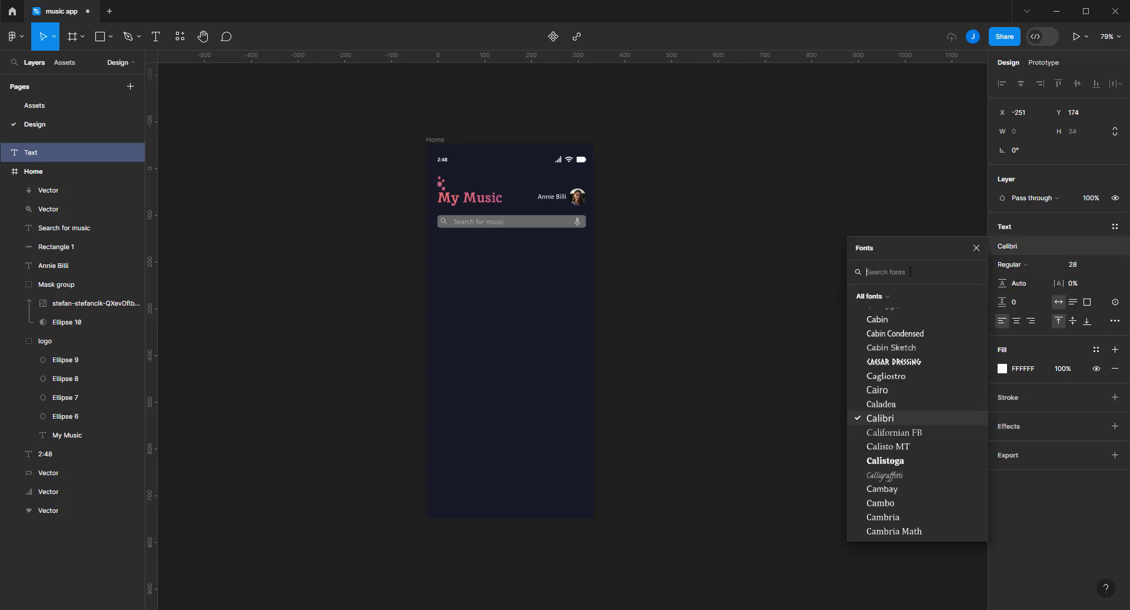
type("ca")
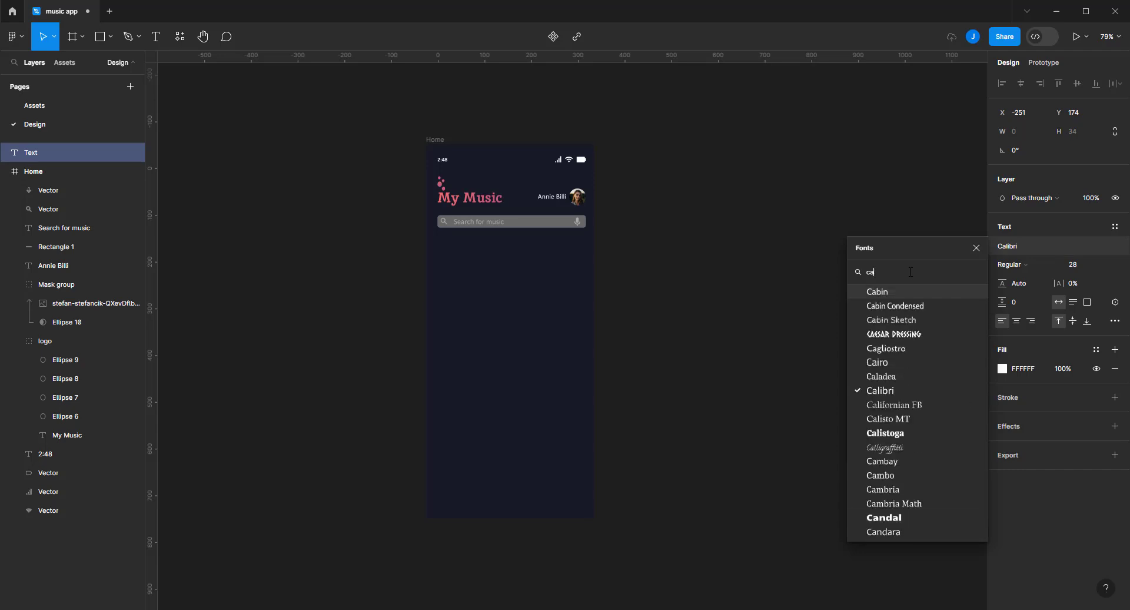
type("bin")
key("Return")
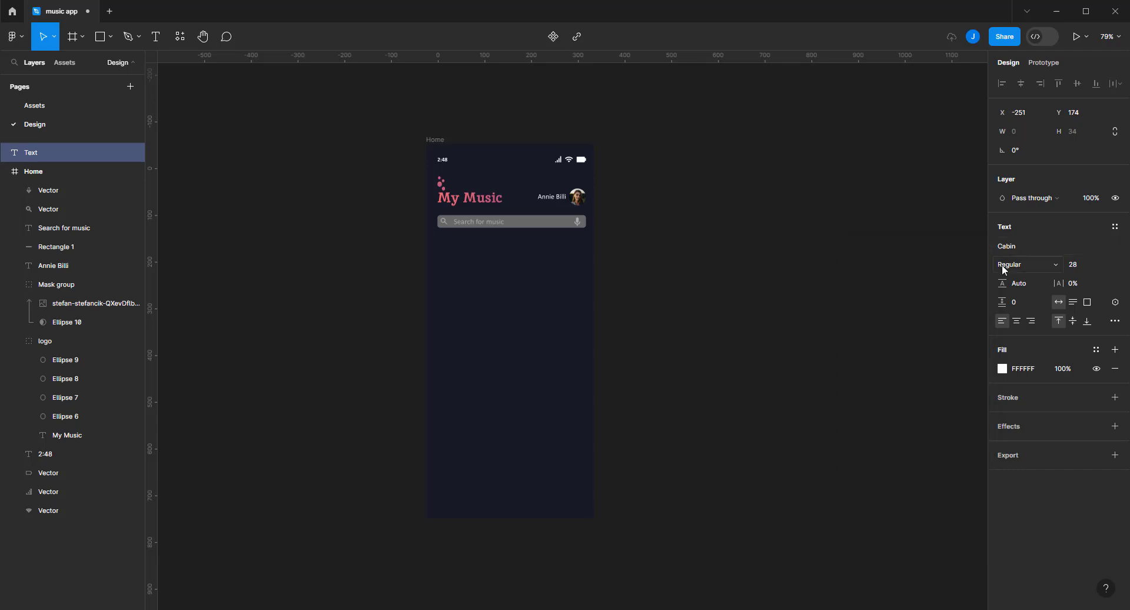
left_click(1014, 272)
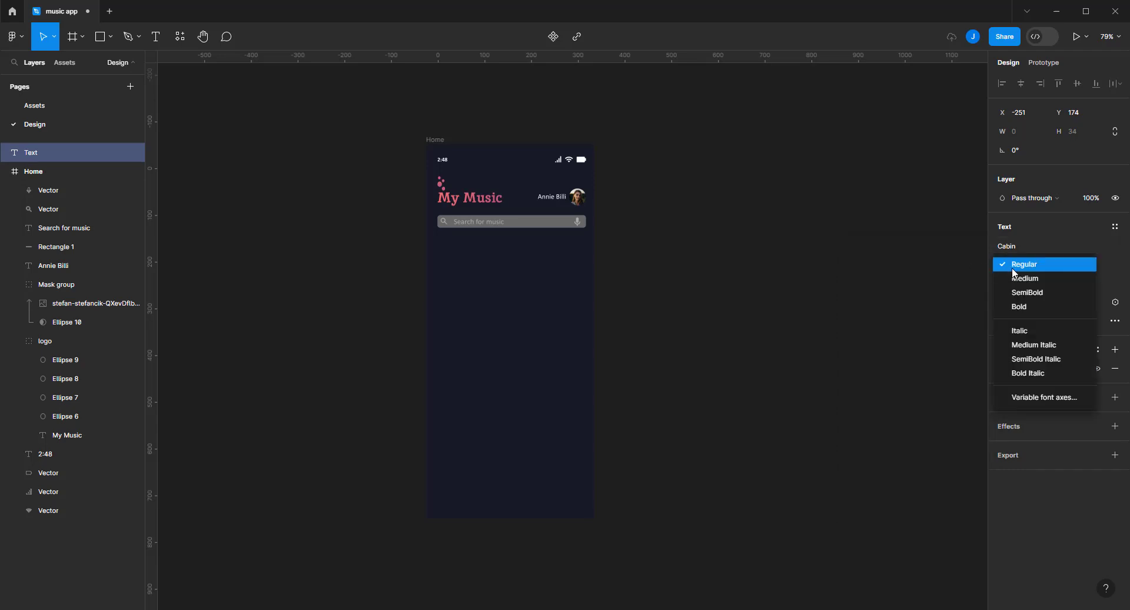
key("Down")
key("Down")
key("Down")
key("Return")
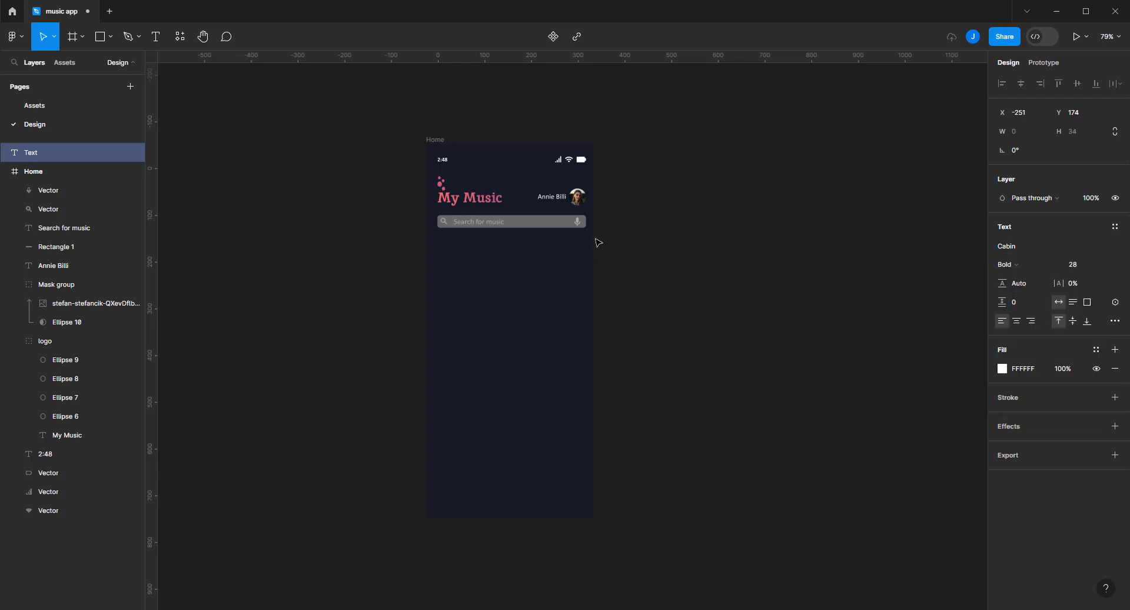
Type 'Quick' and move it into the Home frame below the search bar
type("Q")
type("ui")
type("ch")
key("BackSpace")
type("k")
key("Escape")
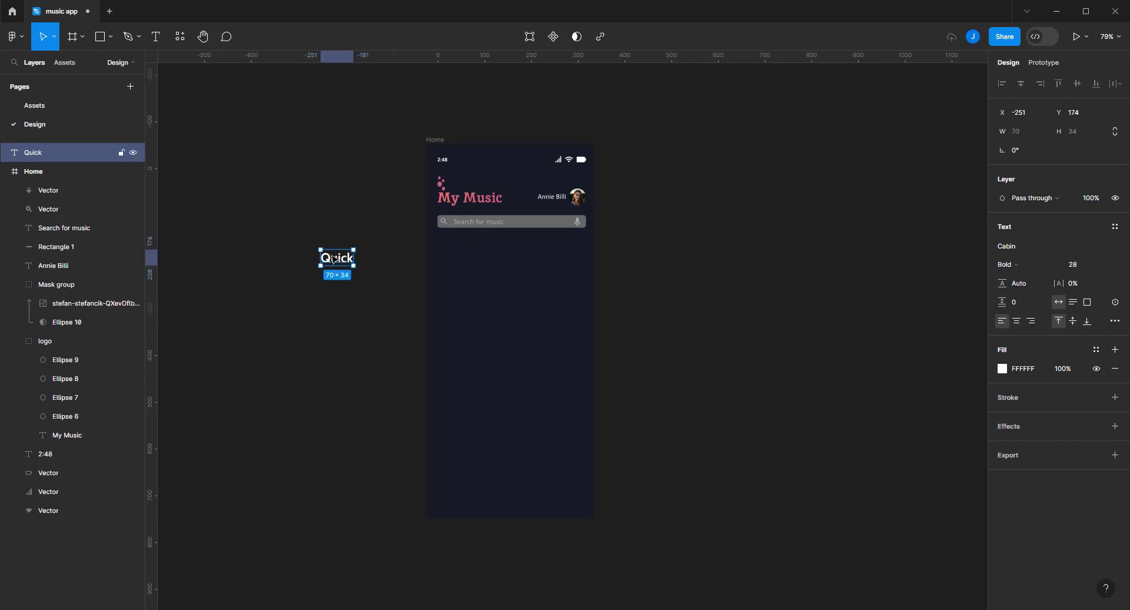
left_click_drag(333, 259, 529, 257)
Change the duplicate to a Regular-weight 'picks' spaced just after 'Quick'
scroll(451, 254, "up", 5)
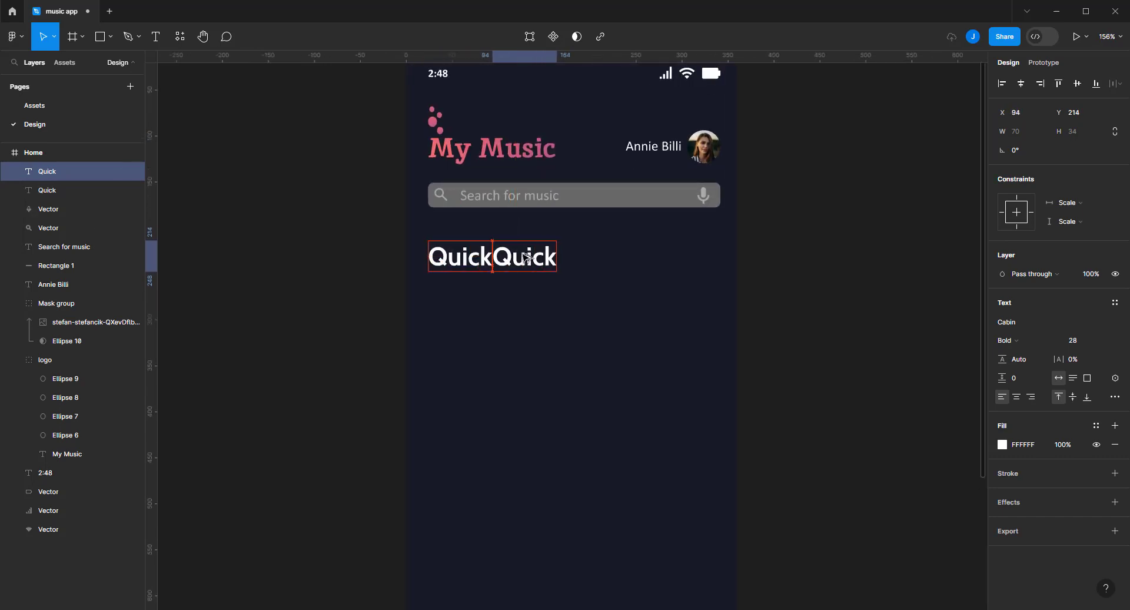
double_click(526, 255)
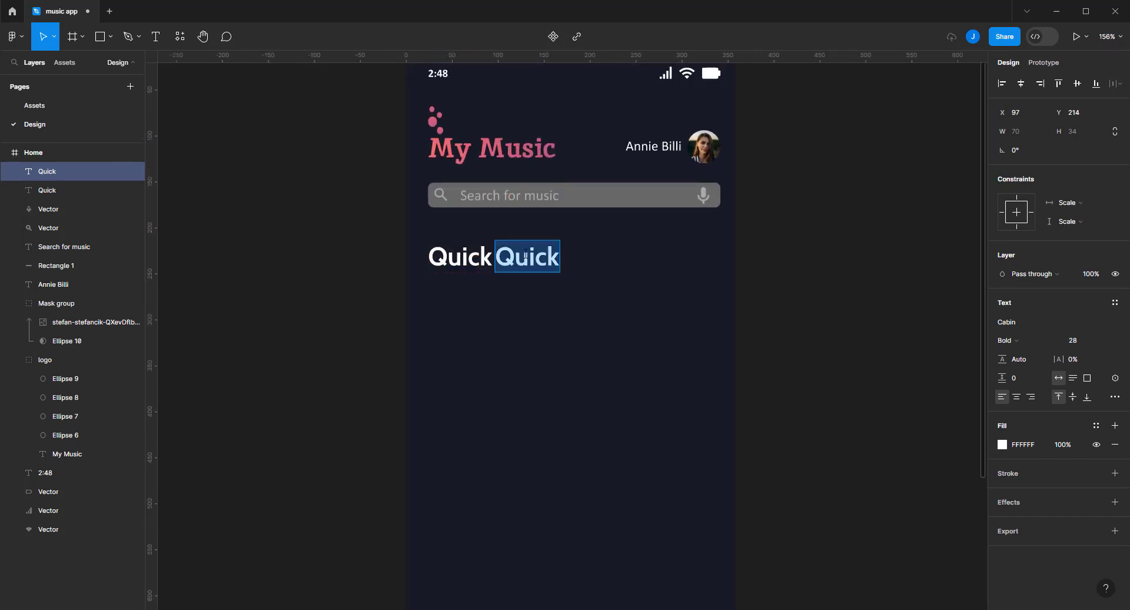
type("P")
key("BackSpace")
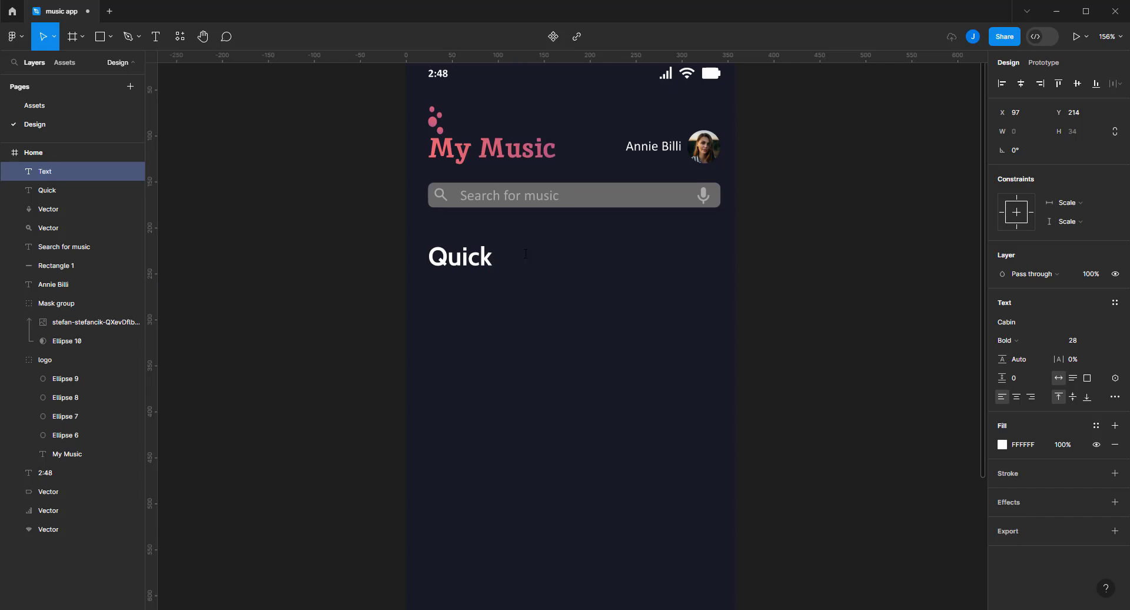
type("picks")
double_click(526, 255)
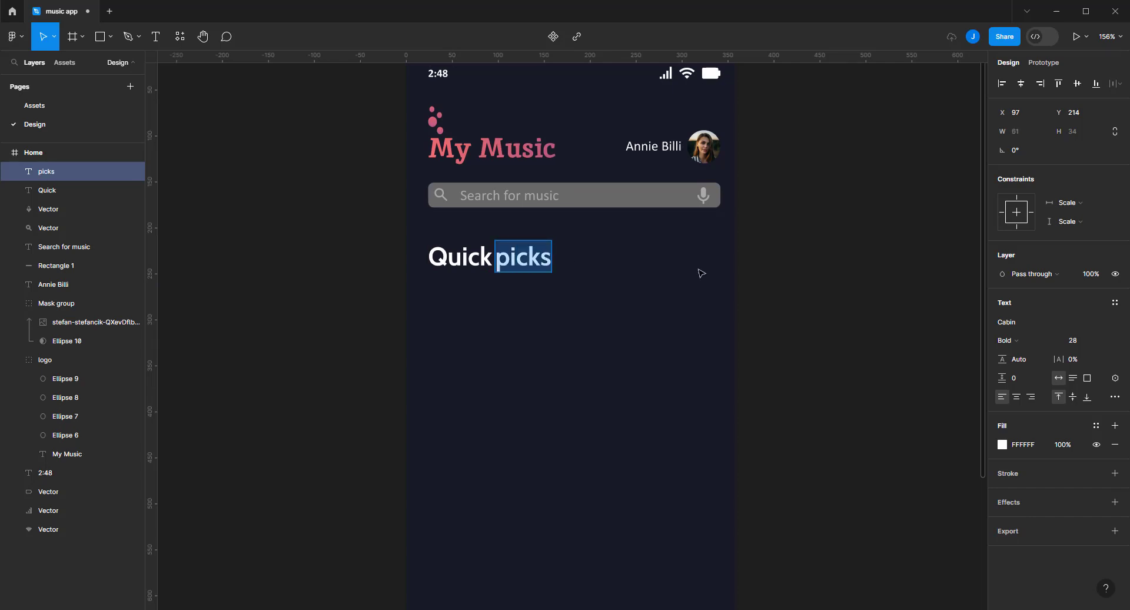
left_click(1014, 341)
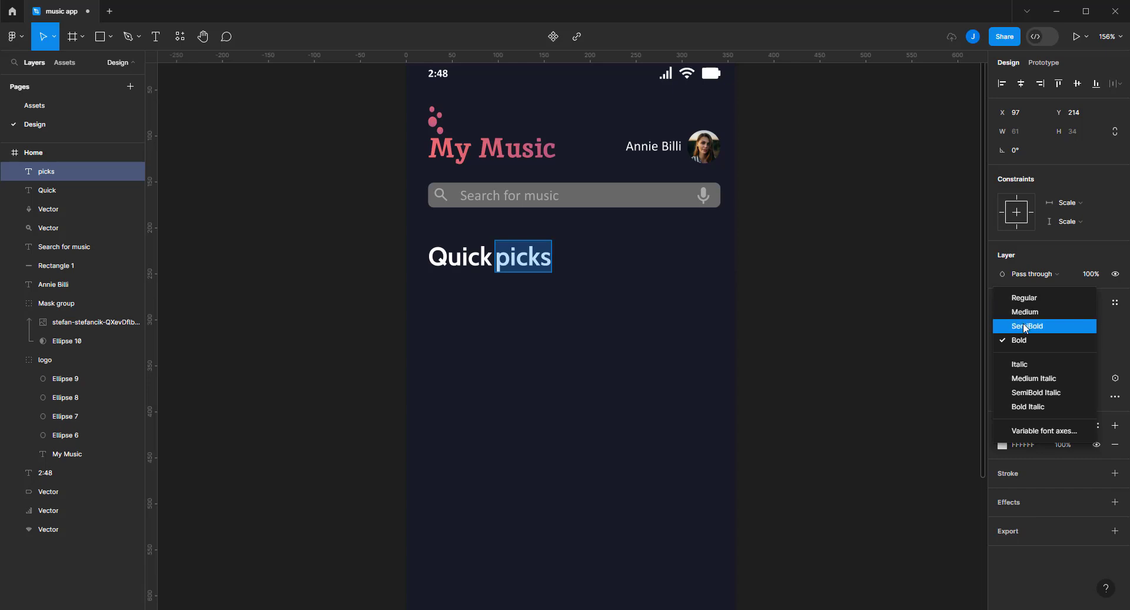
left_click(1034, 303)
key("Escape")
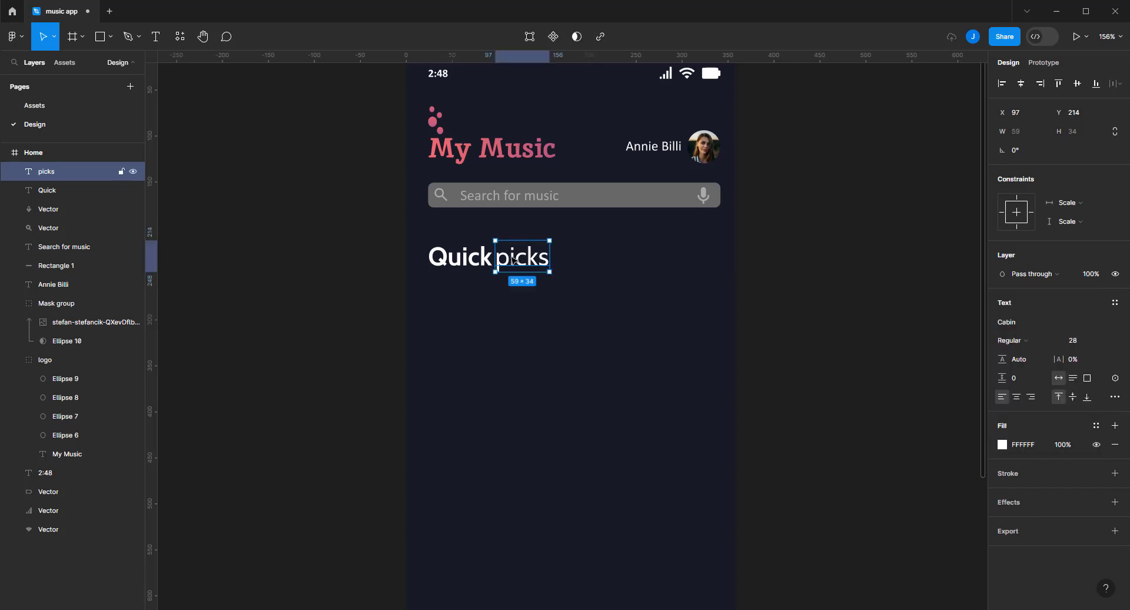
left_click_drag(513, 259, 526, 259)
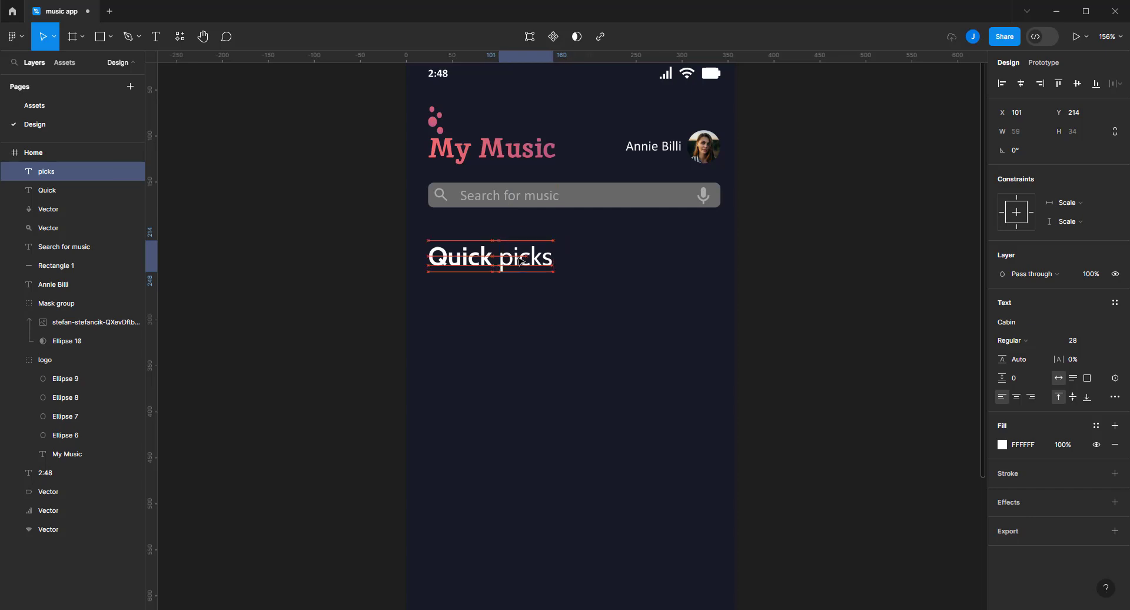
Duplicate 'picks' as a size-15 'more' label aligned at the frame's right edge
left_click_drag(526, 259, 682, 265)
double_click(677, 258)
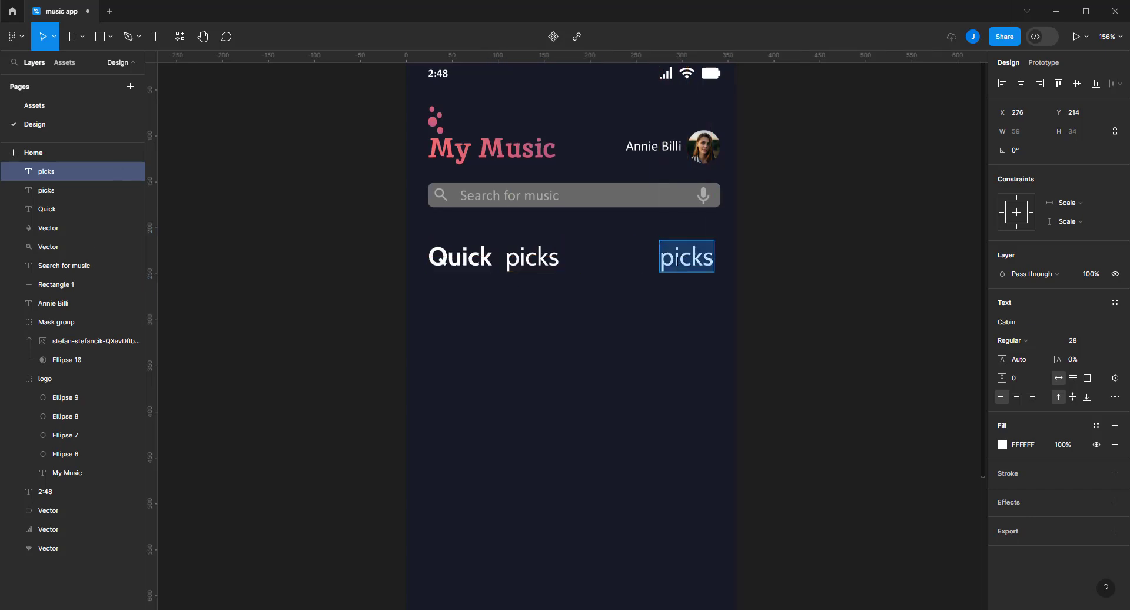
type("more")
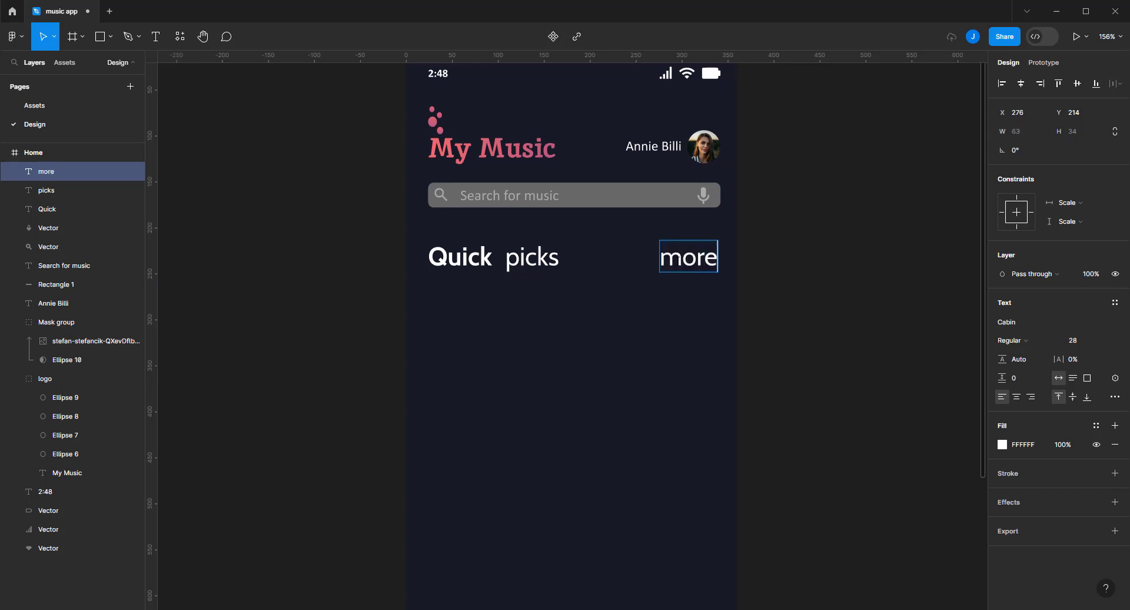
key("ctrl+a")
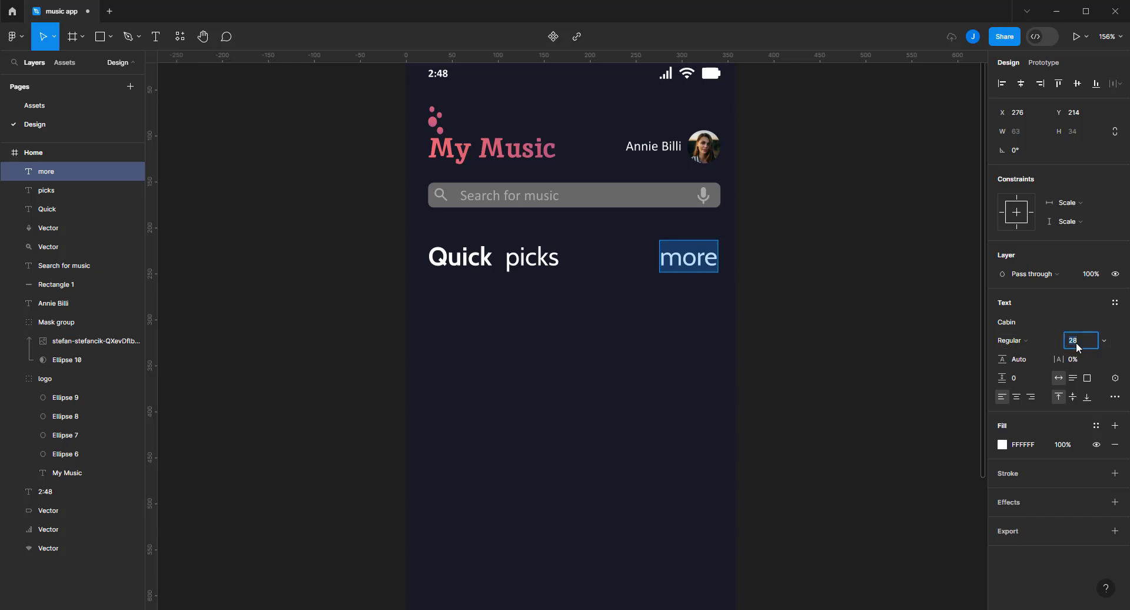
type("15")
key("Return")
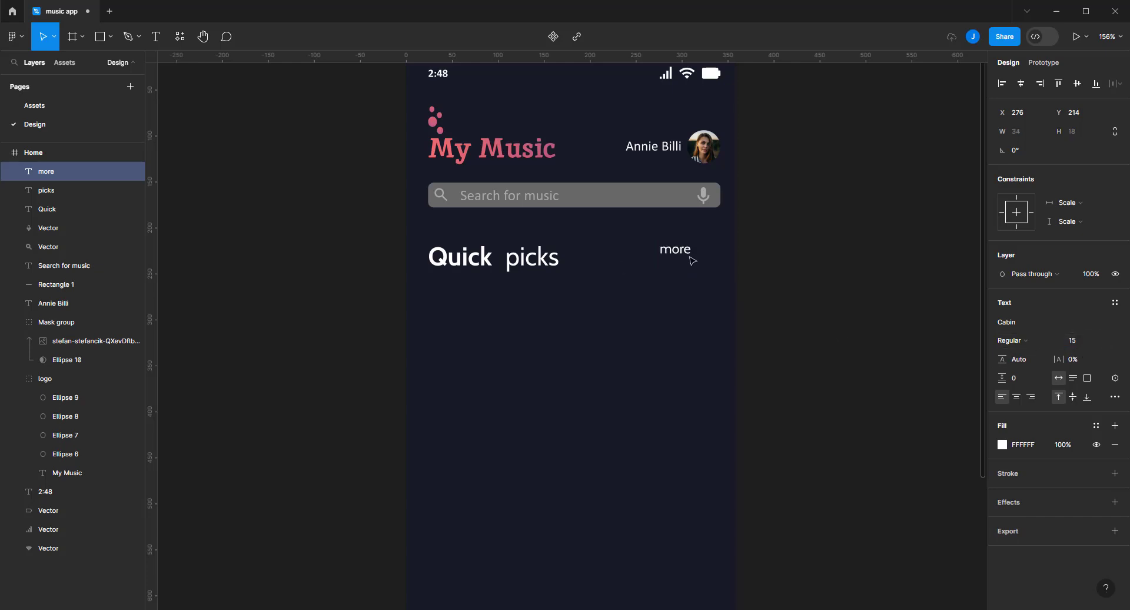
left_click(680, 252)
left_click_drag(681, 252, 701, 259)
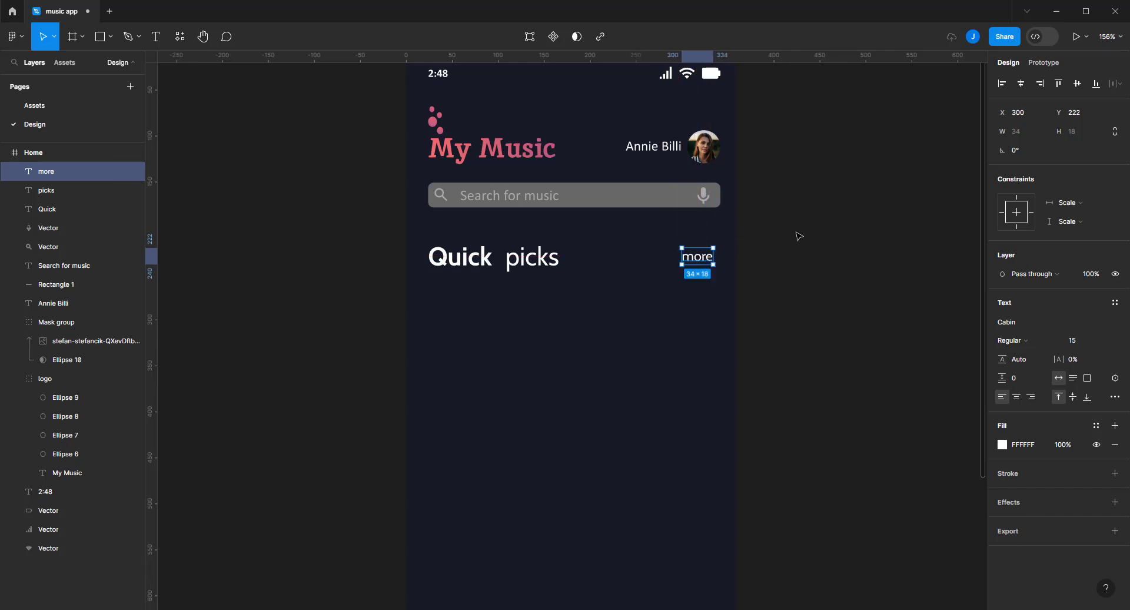
scroll(734, 277, "up", 2)
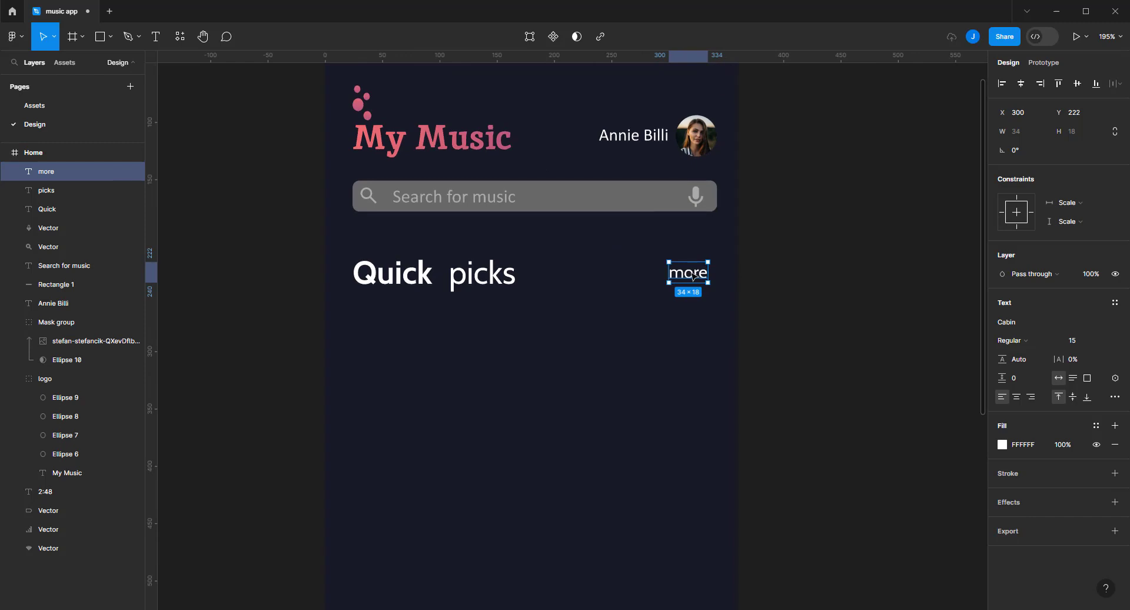
left_click_drag(696, 274, 692, 274)
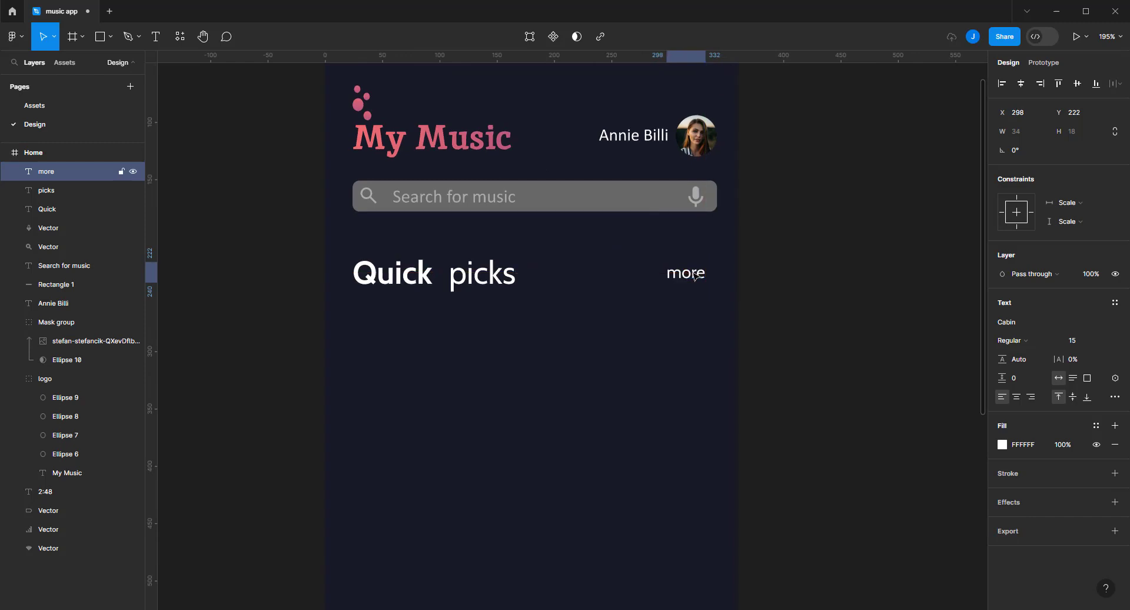
left_click(851, 289)
left_click(689, 277)
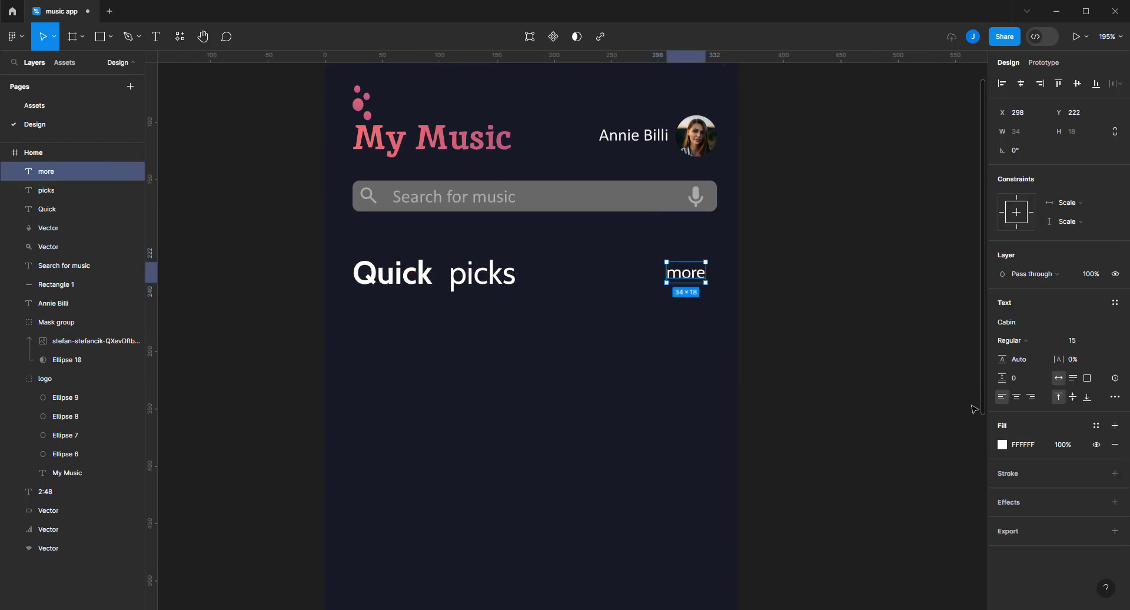
Give the 'more' label a linear gradient fill from pink EE696F to 100% opaque white
left_click(1002, 446)
left_click(876, 298)
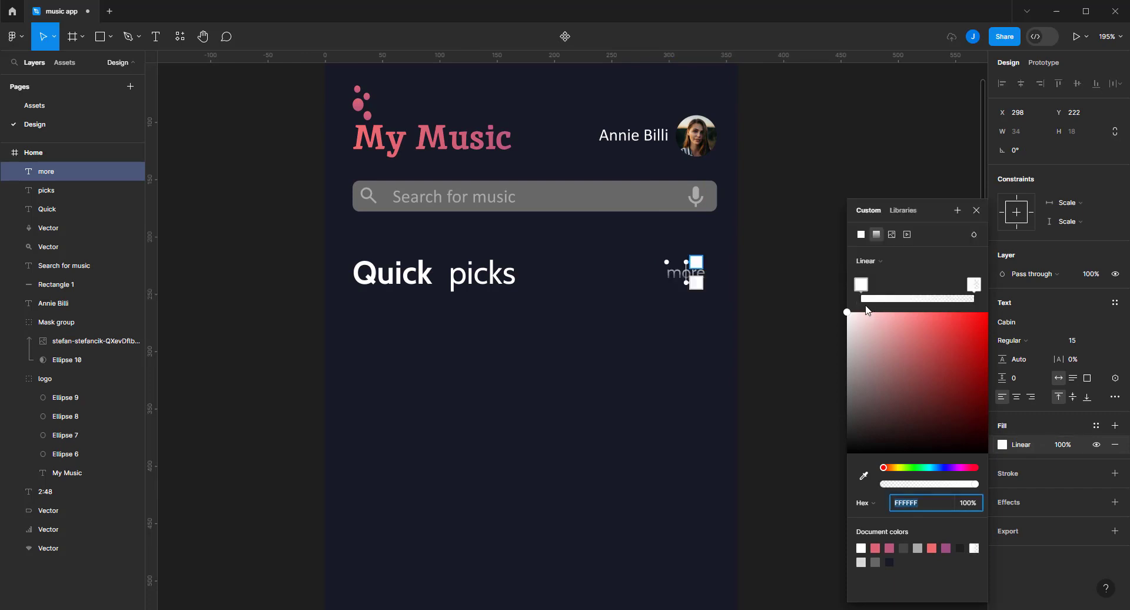
left_click(863, 285)
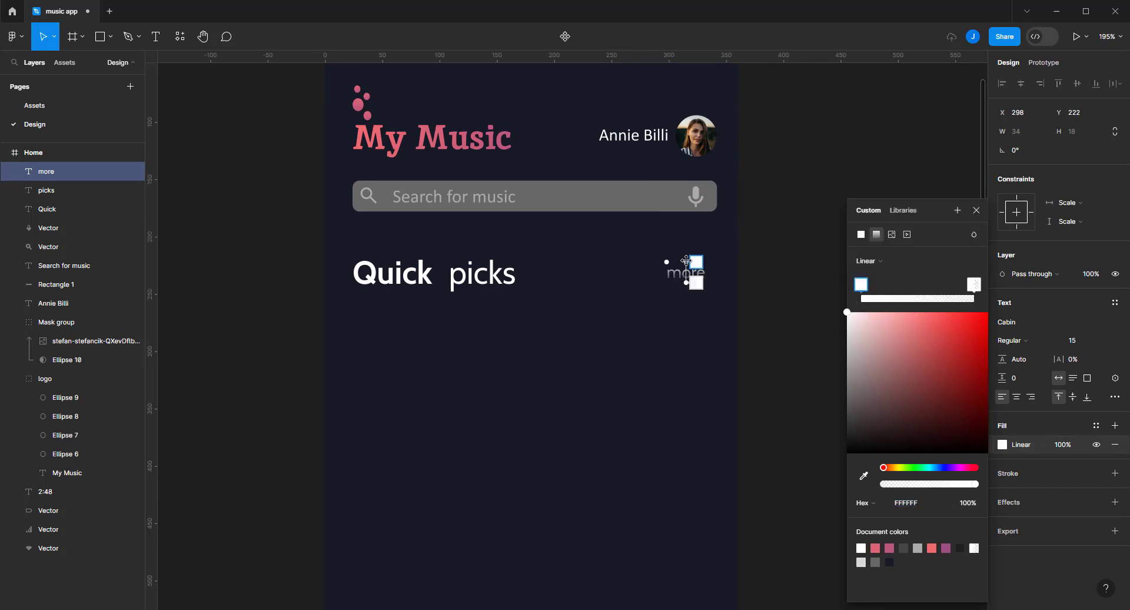
left_click(912, 507)
type("EE696F")
key("Return")
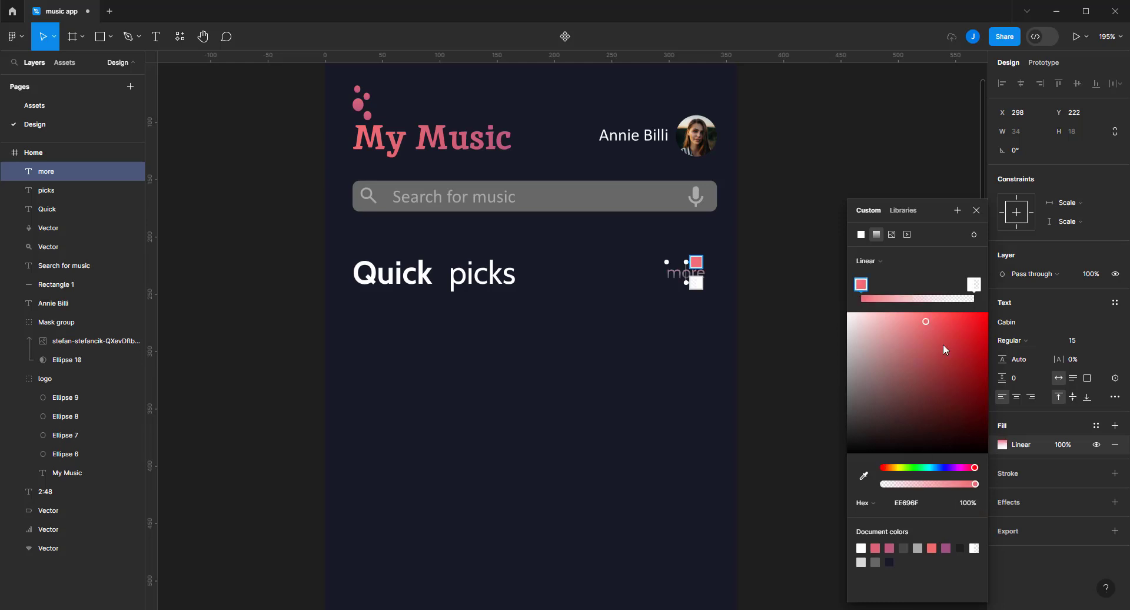
left_click(974, 285)
left_click(936, 507)
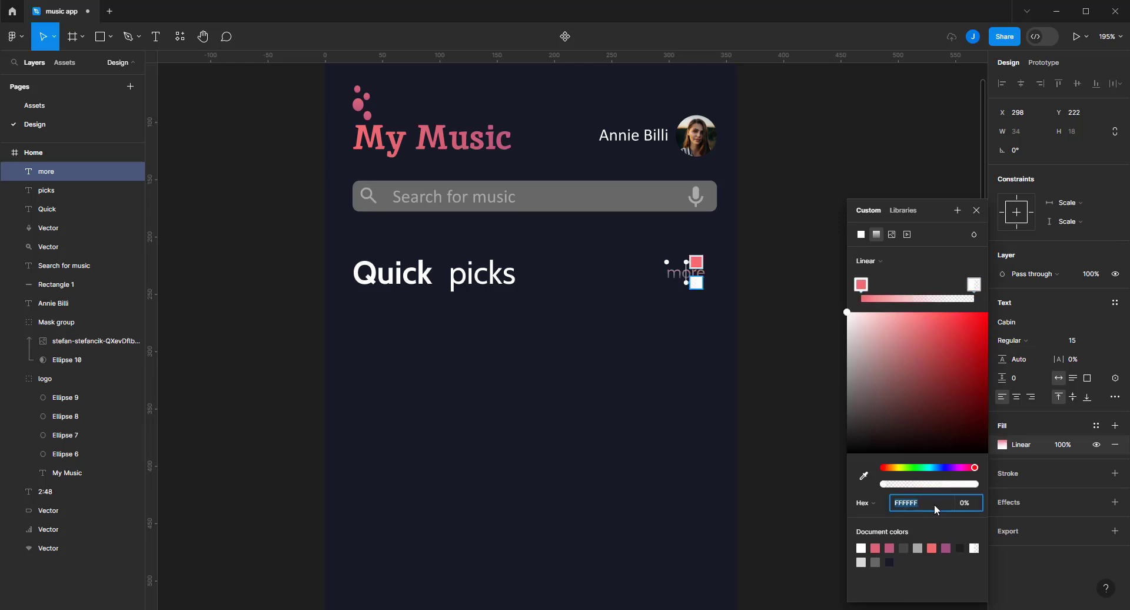
left_click(970, 508)
type("100")
left_click(930, 504)
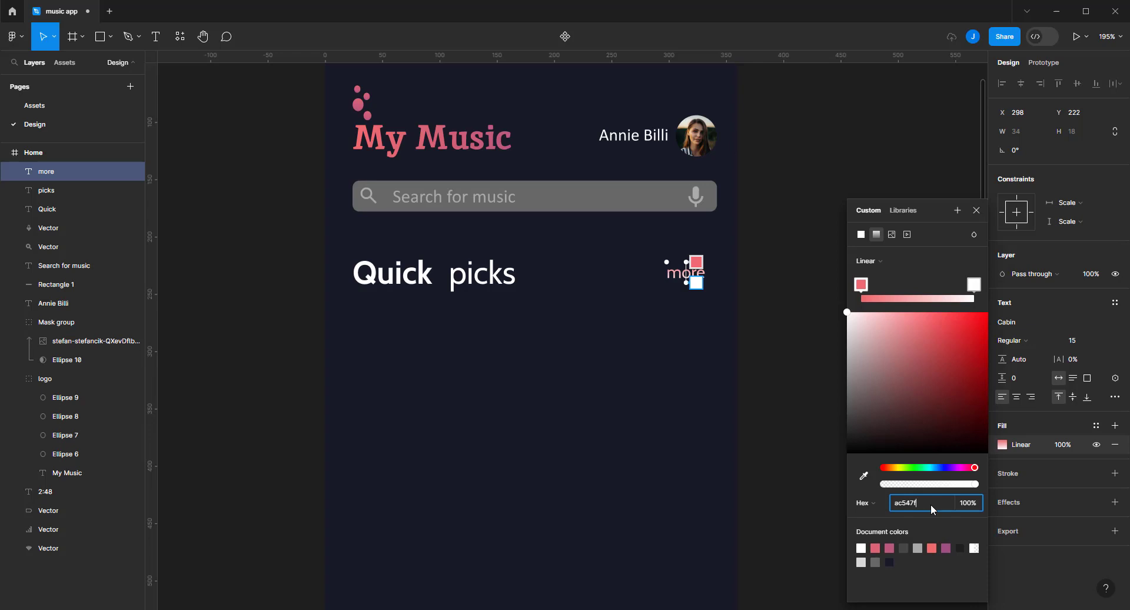
Finish the pink EE696F-to-AC547F gradient on 'more' and stretch it further down
key("Return")
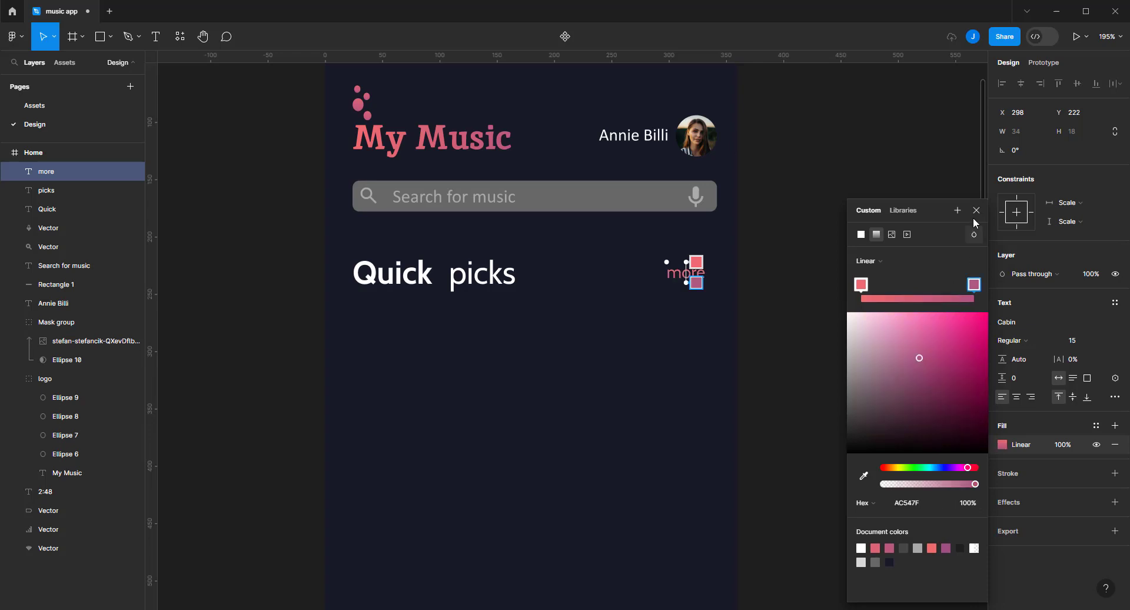
left_click(977, 211)
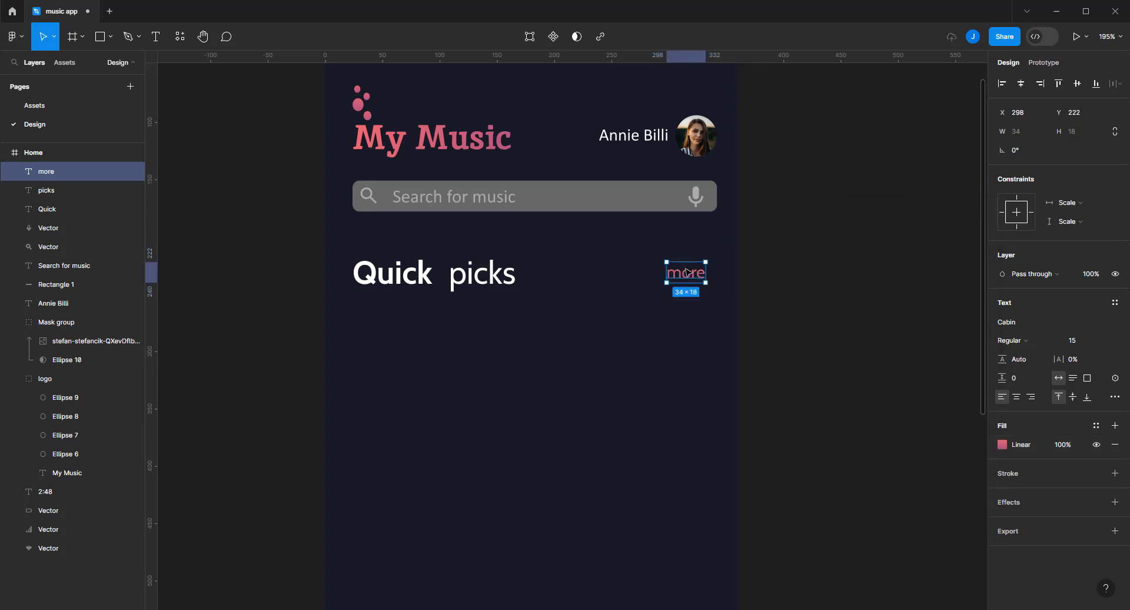
left_click(1004, 446)
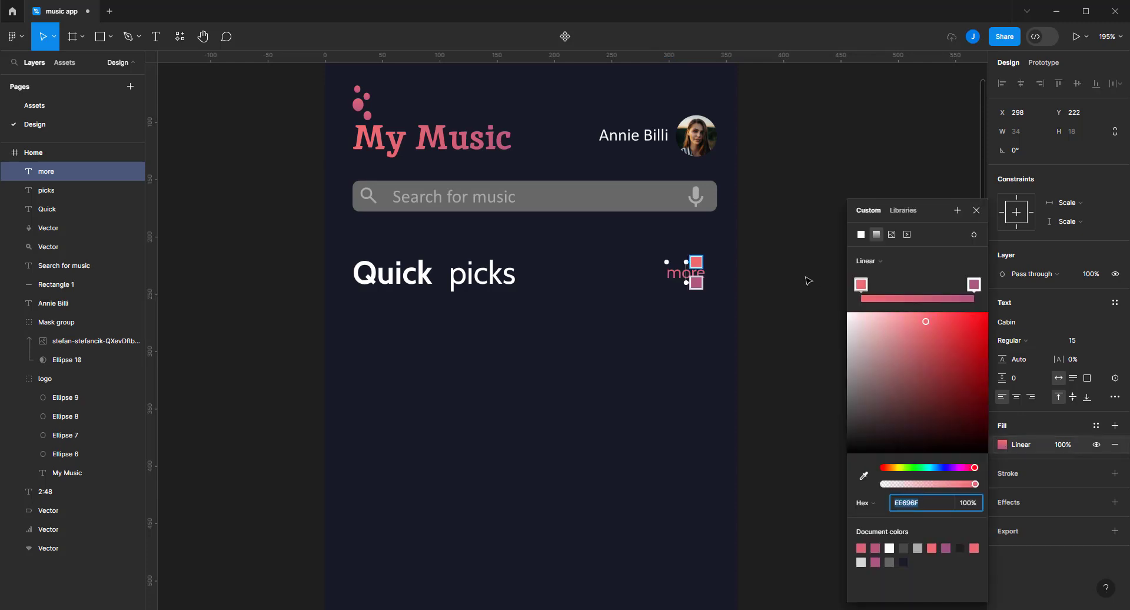
left_click_drag(687, 282, 686, 287)
Nudge 'picks' left so it sits right beside 'Quick'
left_click(799, 249)
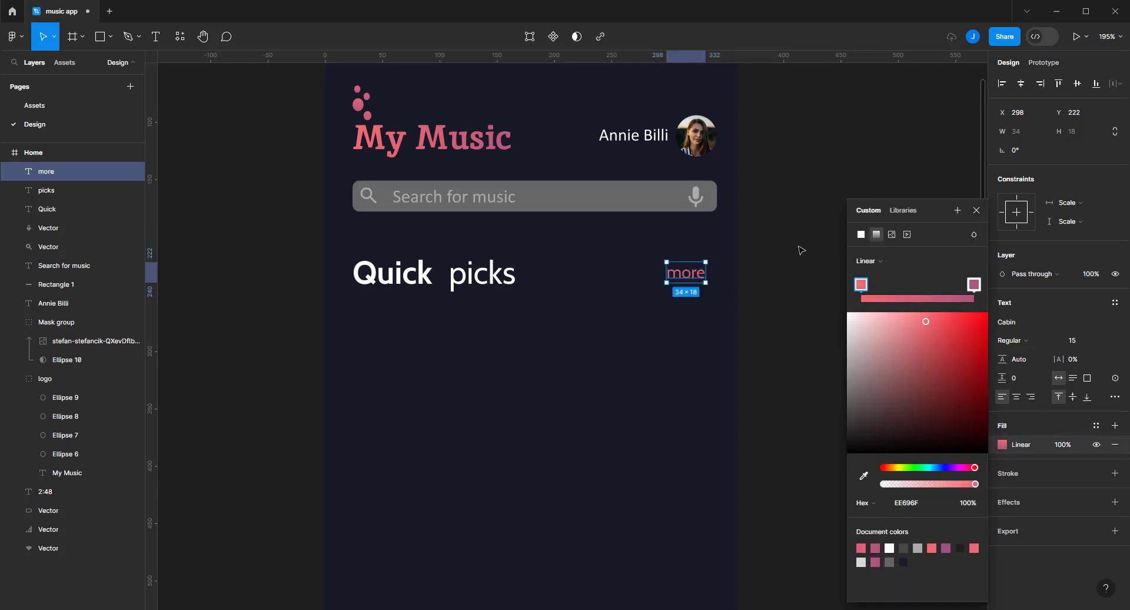
left_click(487, 281)
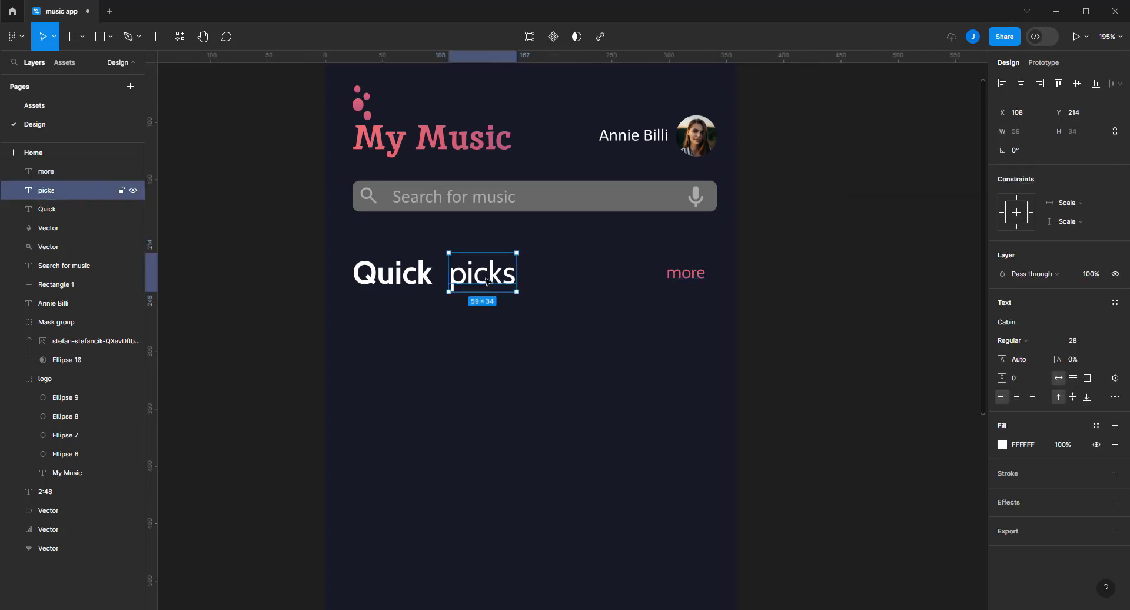
key("Left")
key("Left")
key("Left")
key("Left")
key("Left")
key("Left")
key("Left")
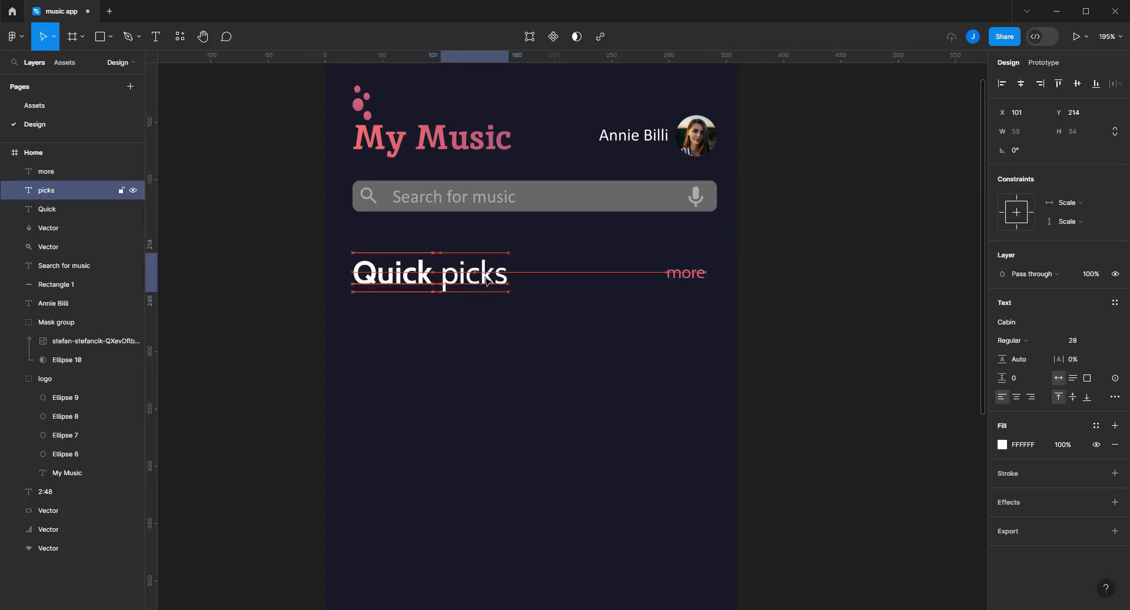
Select the vinyl 'The Magician' album cover on the Assets page
left_click(775, 298)
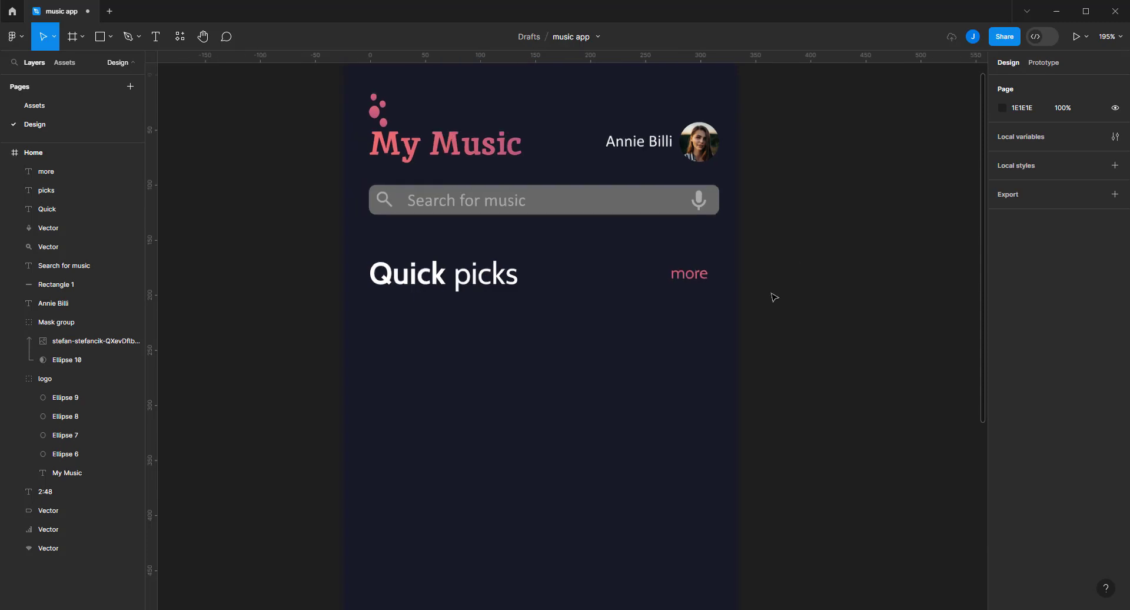
scroll(775, 297, "down", 3)
left_click_drag(789, 283, 697, 255)
scroll(601, 261, "down", 2)
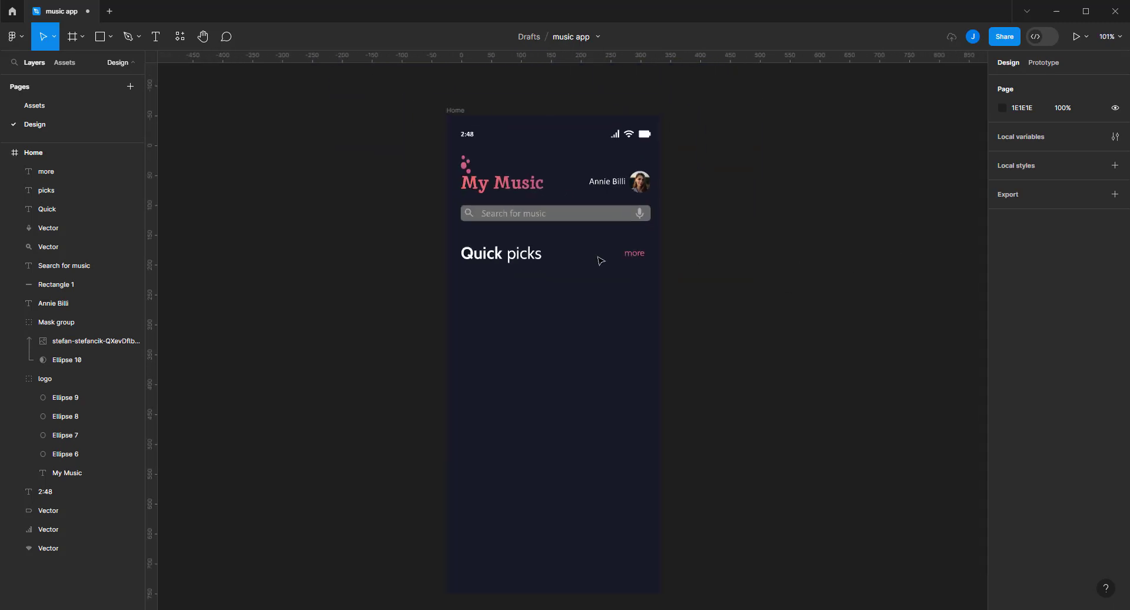
left_click(117, 62)
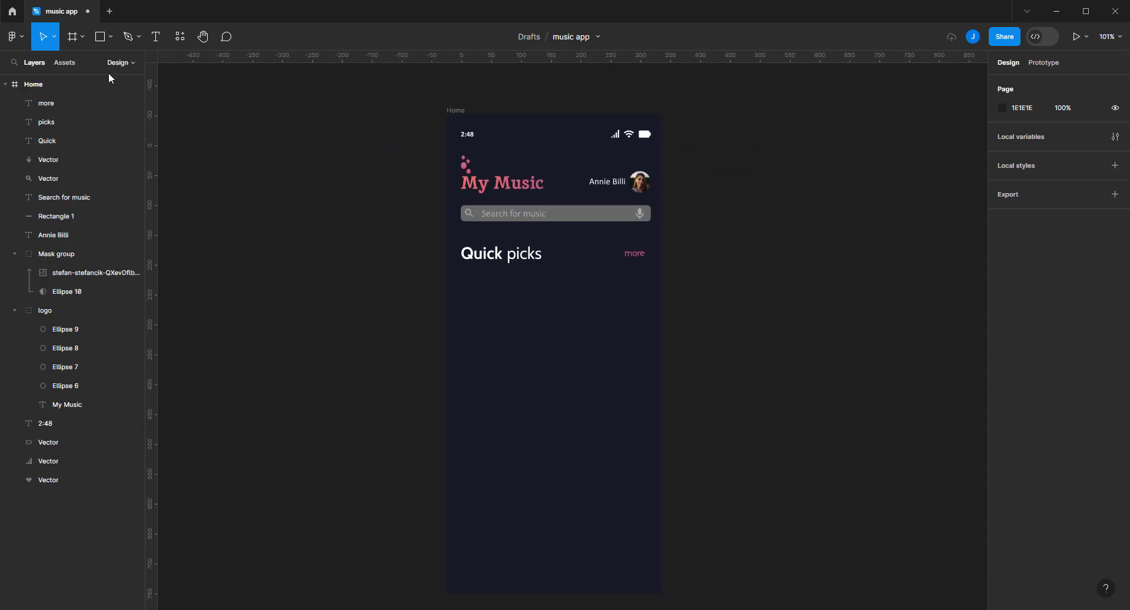
left_click(117, 62)
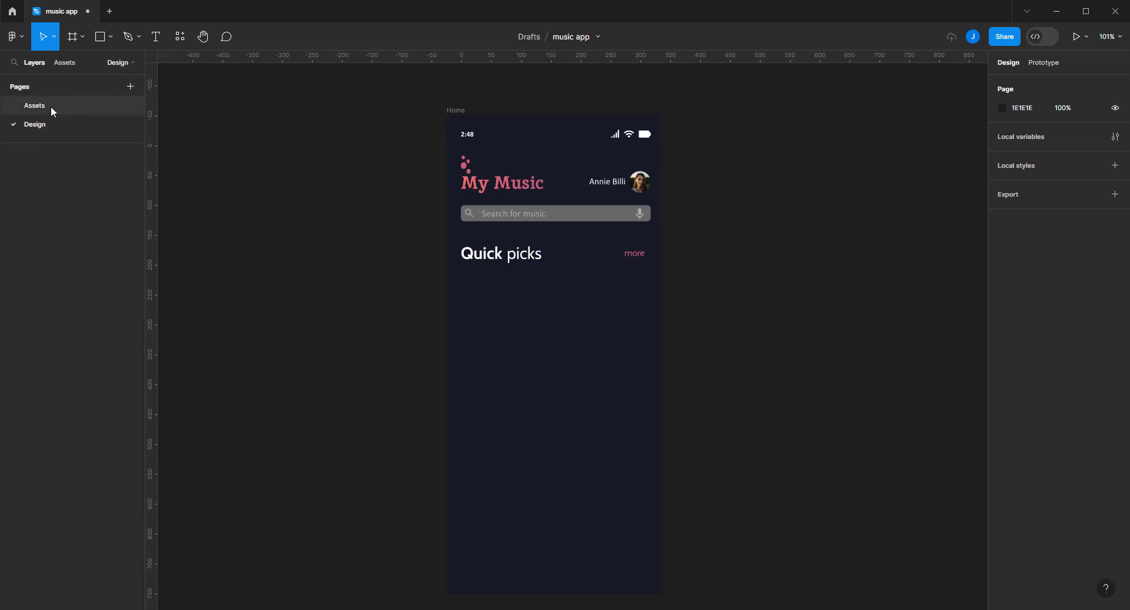
left_click(51, 105)
left_click(504, 327)
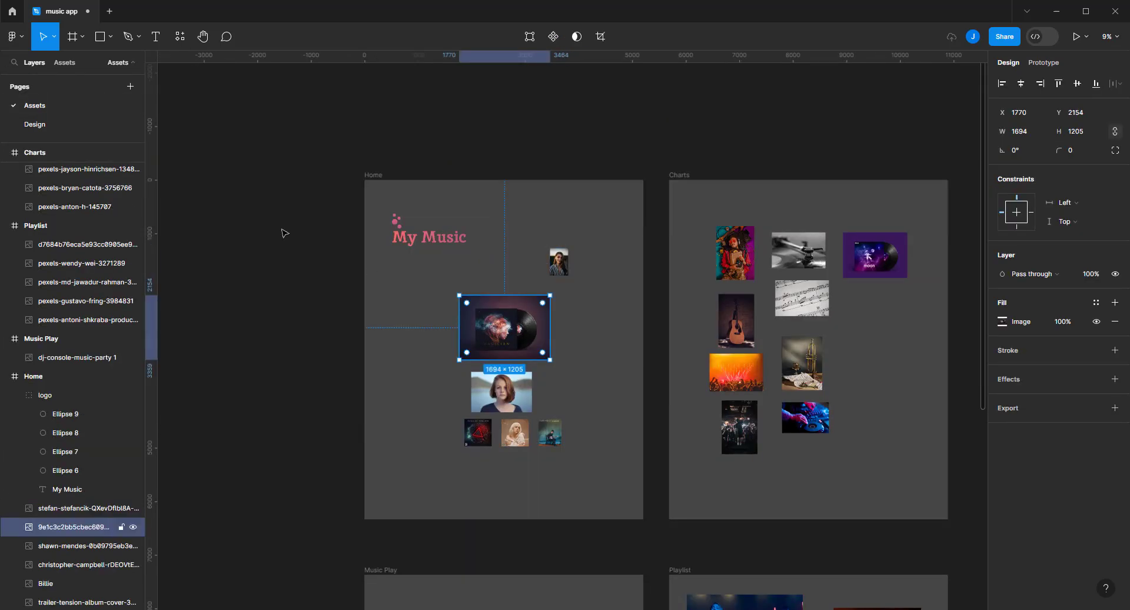
Paste the album cover onto the Design page and shrink it to 460×327
left_click(68, 125)
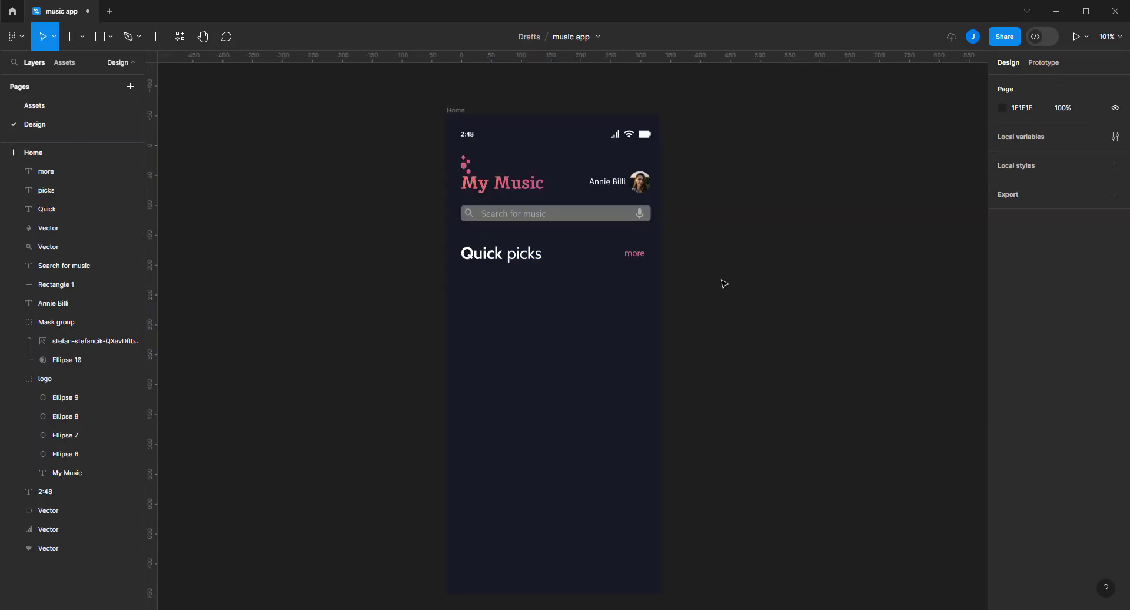
key("ctrl+v")
scroll(803, 212, "down", 3)
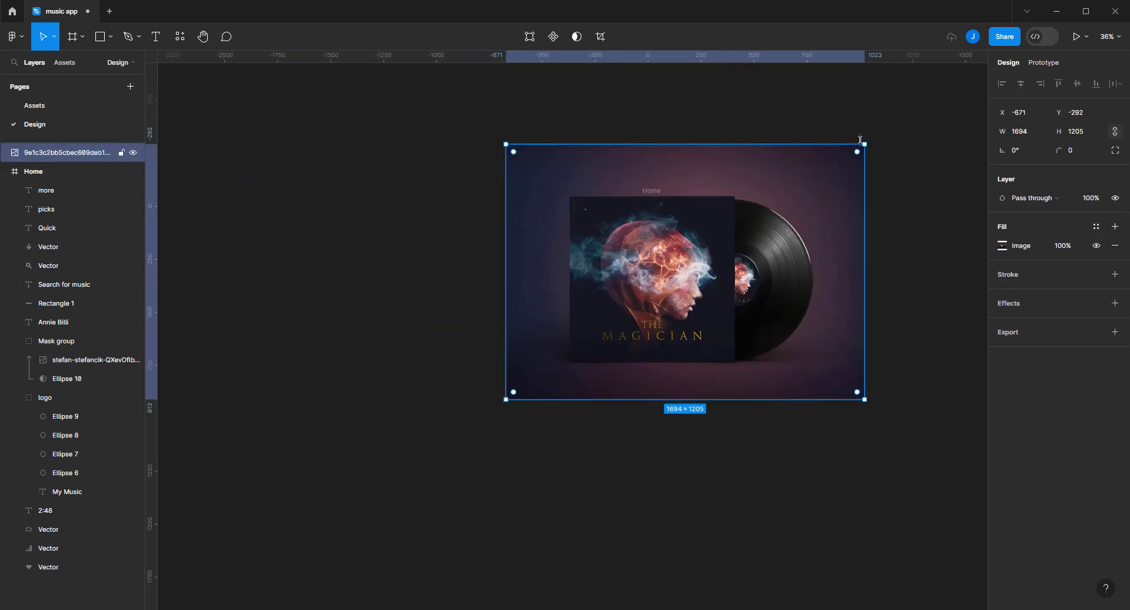
left_click_drag(861, 141, 599, 339)
scroll(623, 318, "up", 3)
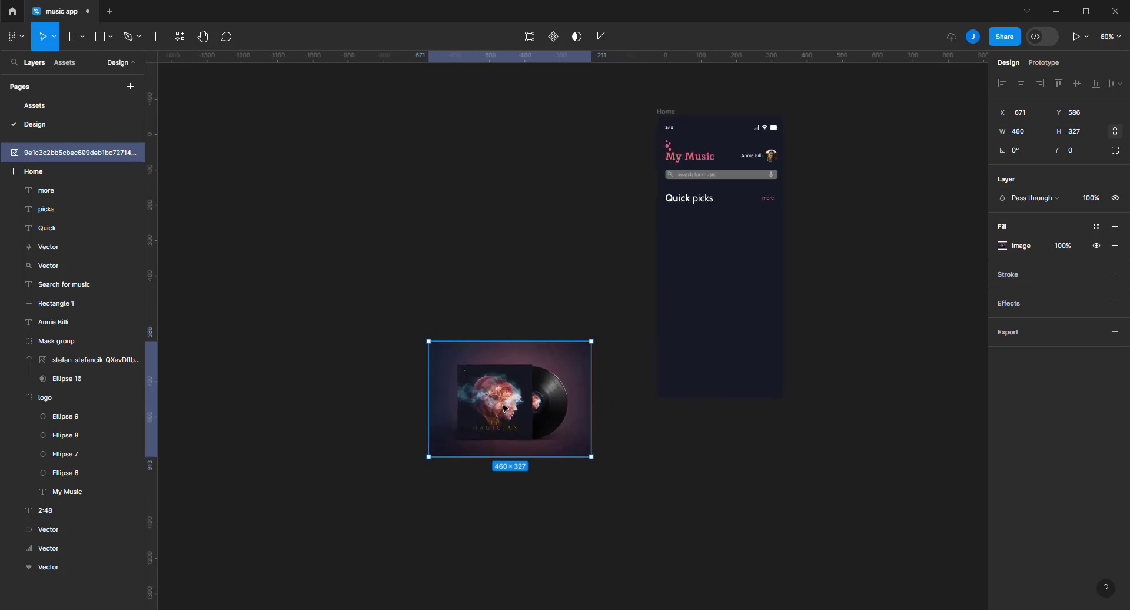
Move the album image into the Home screen and position it under Quick picks
left_click_drag(505, 408, 716, 293)
scroll(763, 259, "up", 2)
scroll(762, 259, "up", 3)
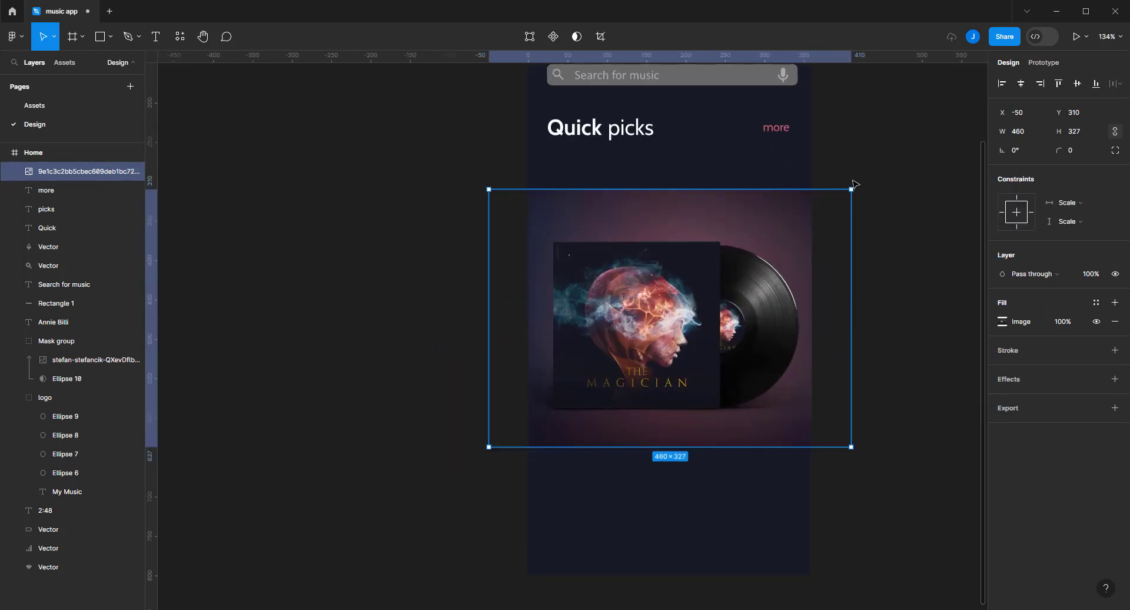
left_click_drag(851, 188, 713, 288)
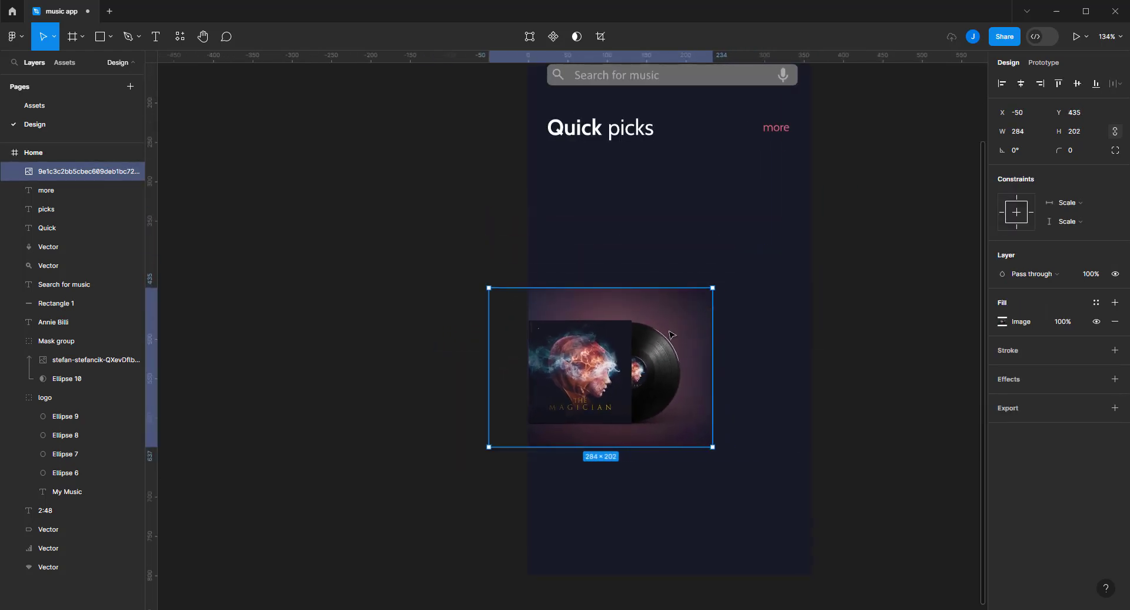
mouse_move(672, 334)
left_mouse_down()
mouse_move(745, 249)
mouse_move(738, 226)
left_mouse_up()
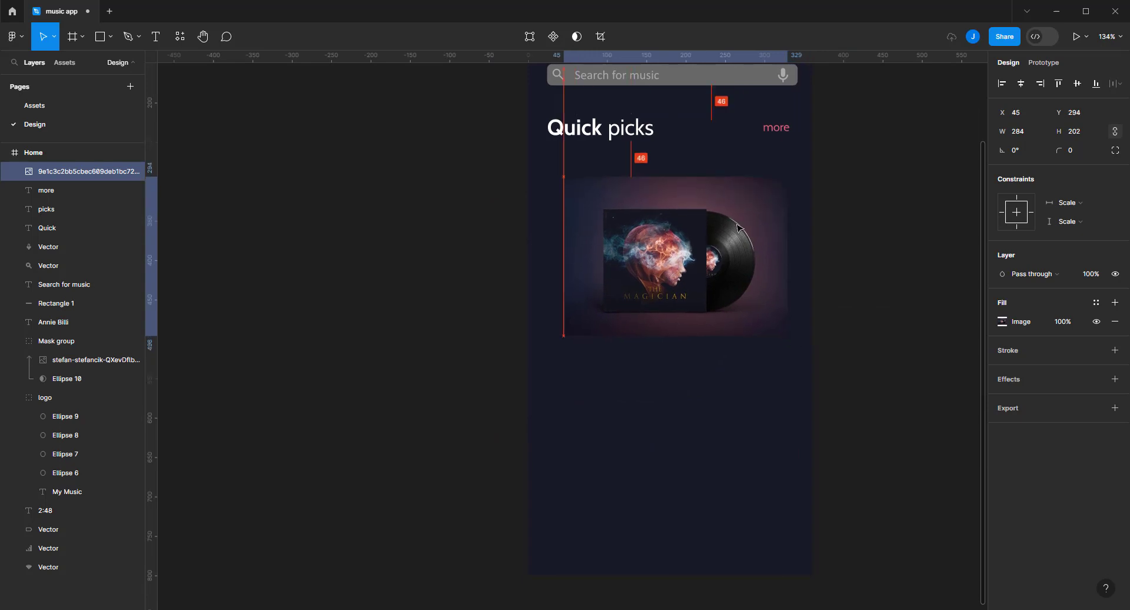
scroll(738, 227, "up", 2)
scroll(740, 222, "up", 2)
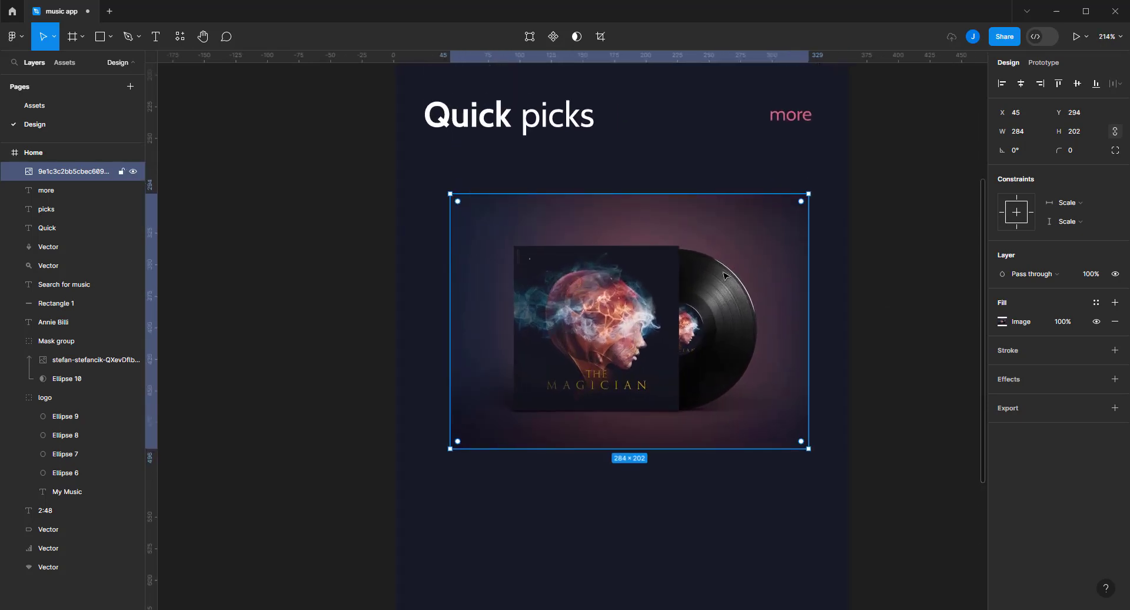
scroll(723, 272, "down", 1)
scroll(723, 276, "down", 1)
left_click_drag(717, 293, 719, 292)
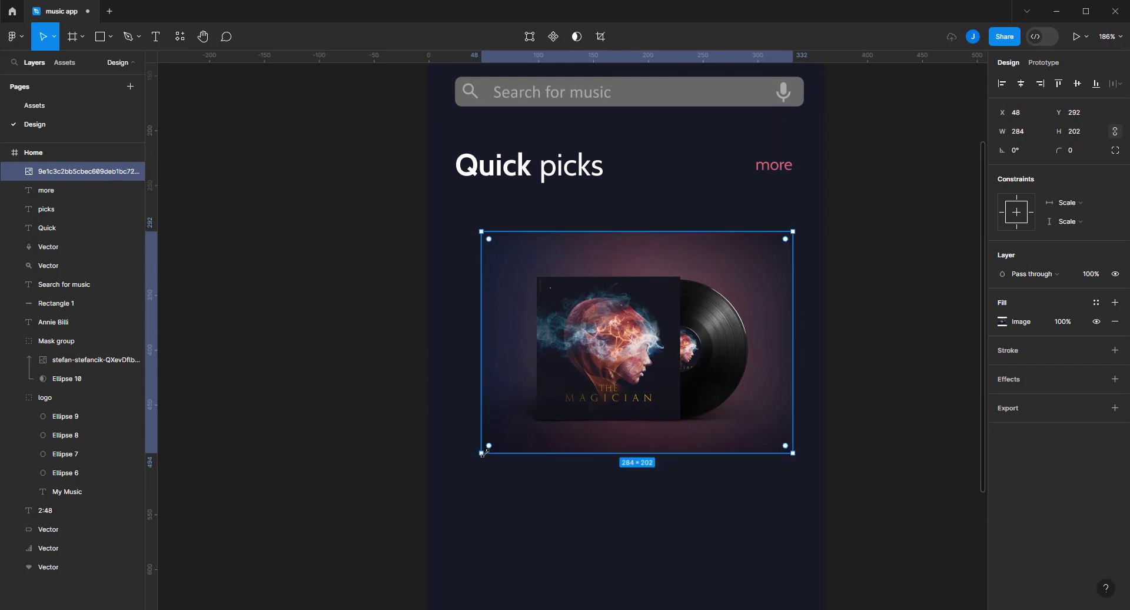
Enlarge the album image to about 308×219 at X 24, Y 266
left_click_drag(483, 453, 460, 465)
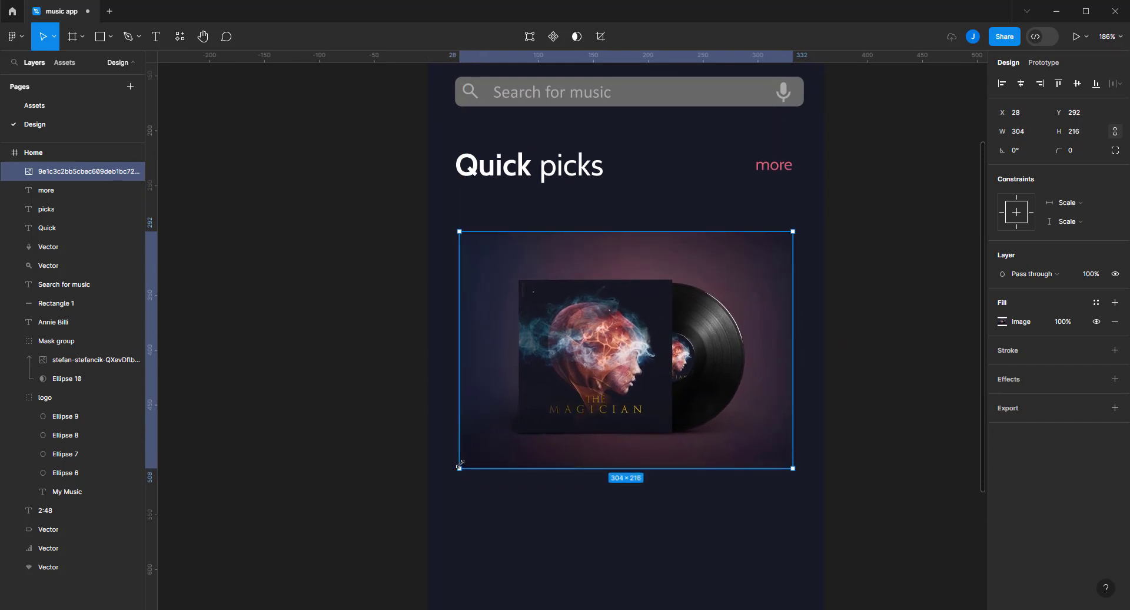
left_click_drag(460, 465, 455, 471)
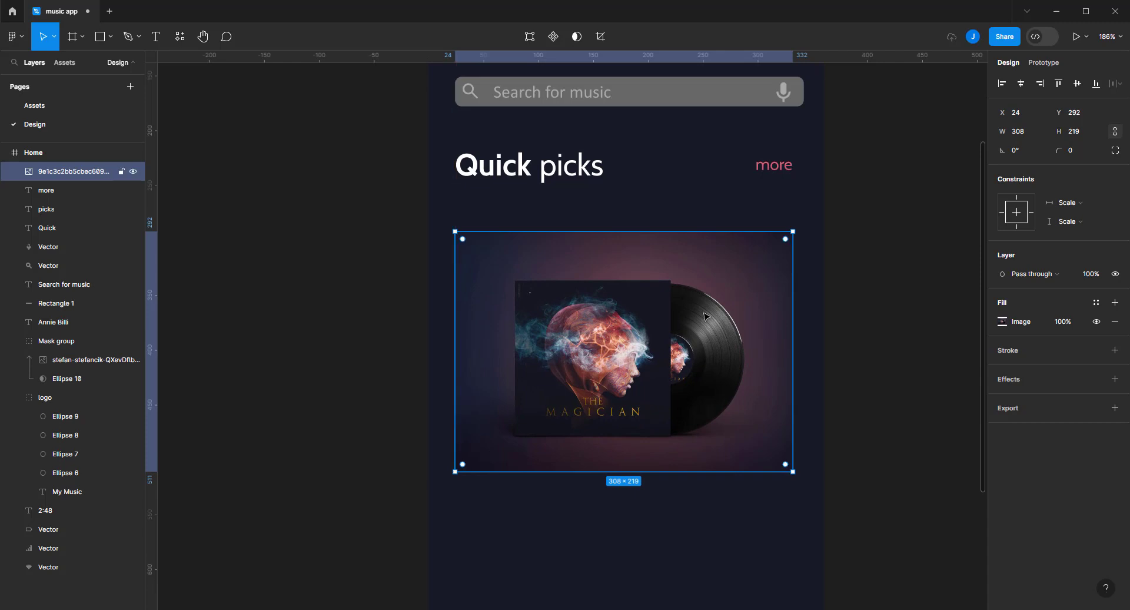
scroll(739, 320, "up", 2)
left_click_drag(732, 347, 735, 318)
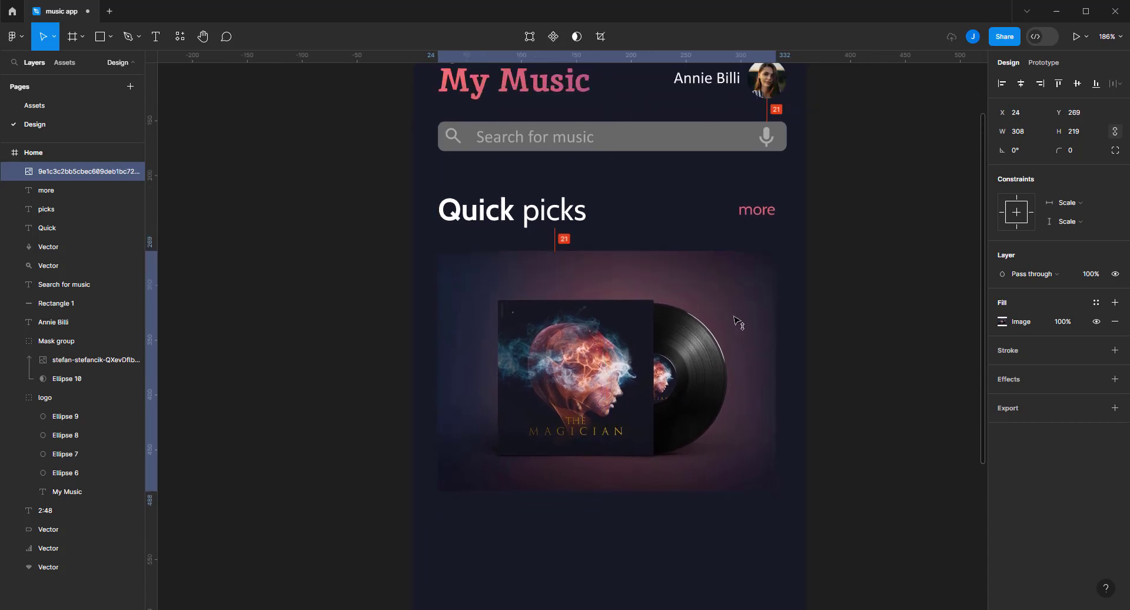
Round the album image corners to 24 and fit the Home screen in view
left_click(1071, 152)
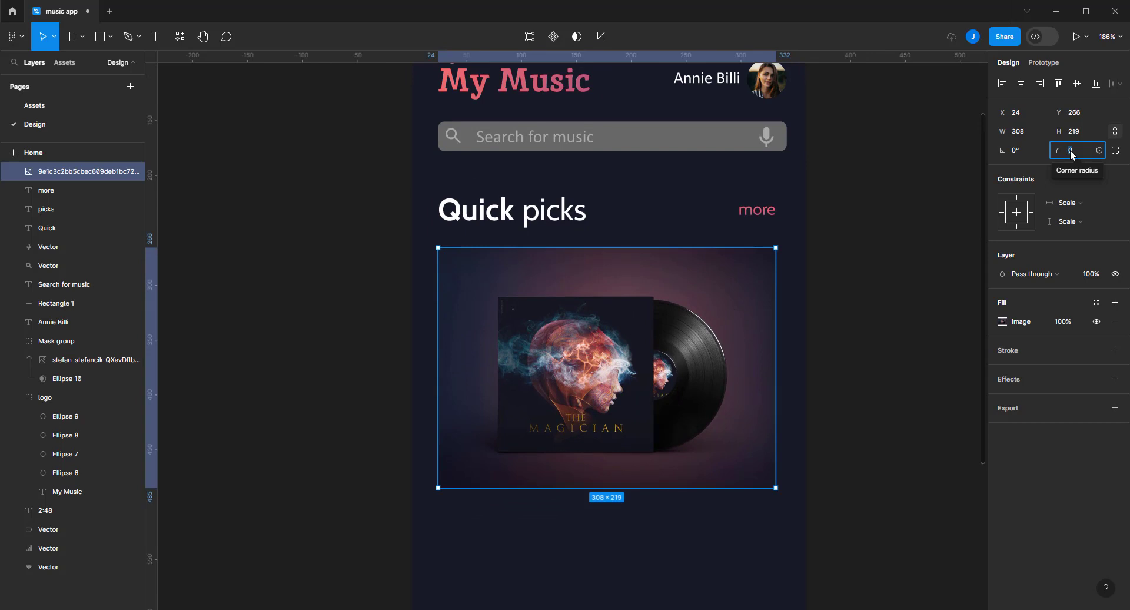
key("Return")
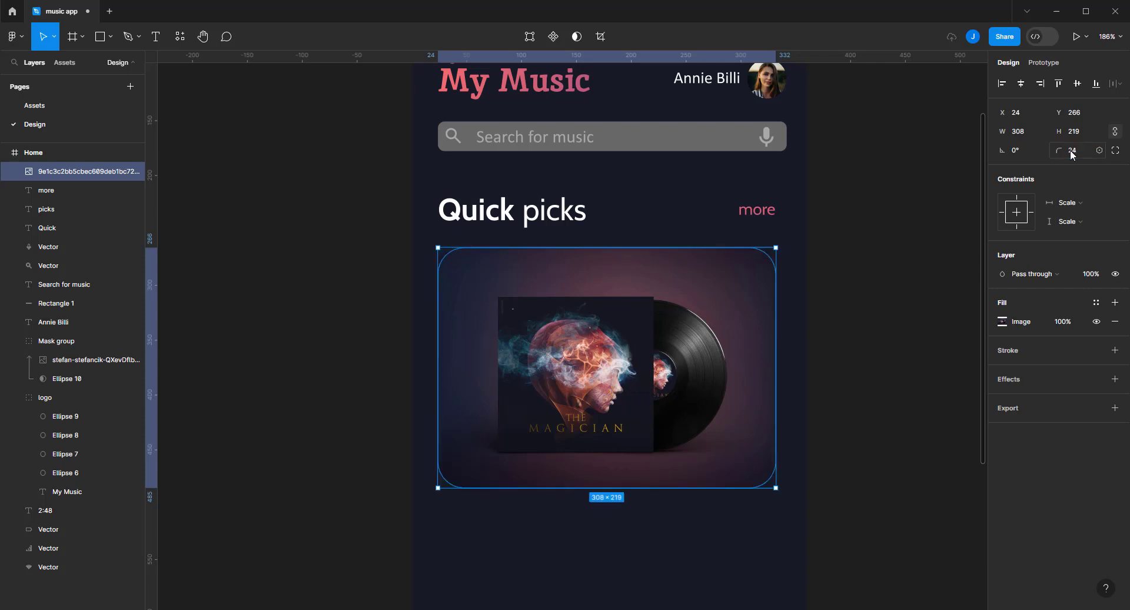
left_click(905, 185)
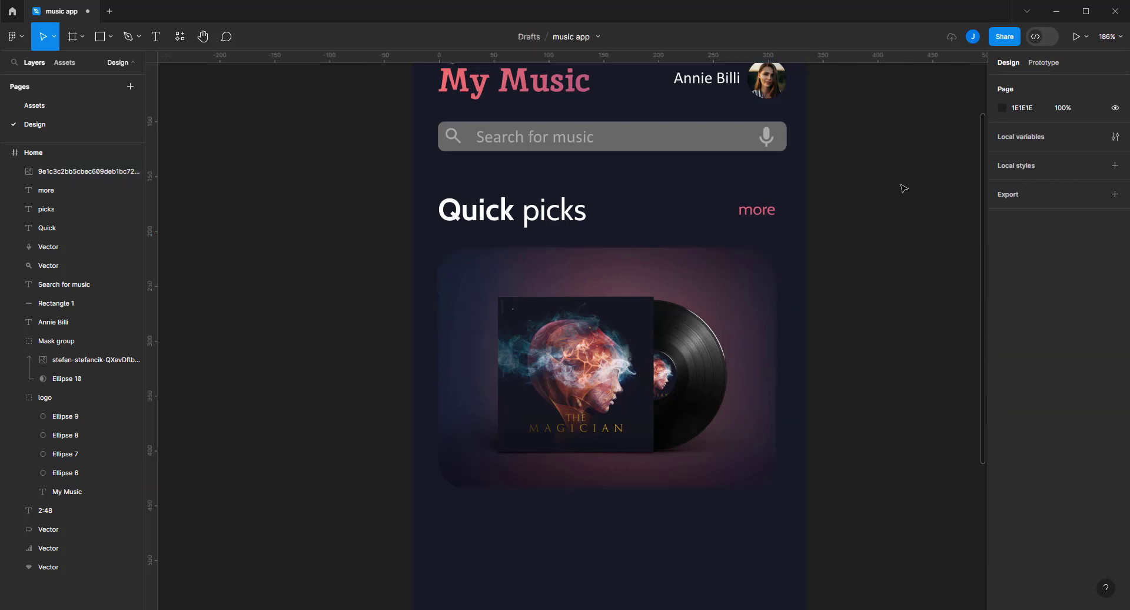
key("shift+1")
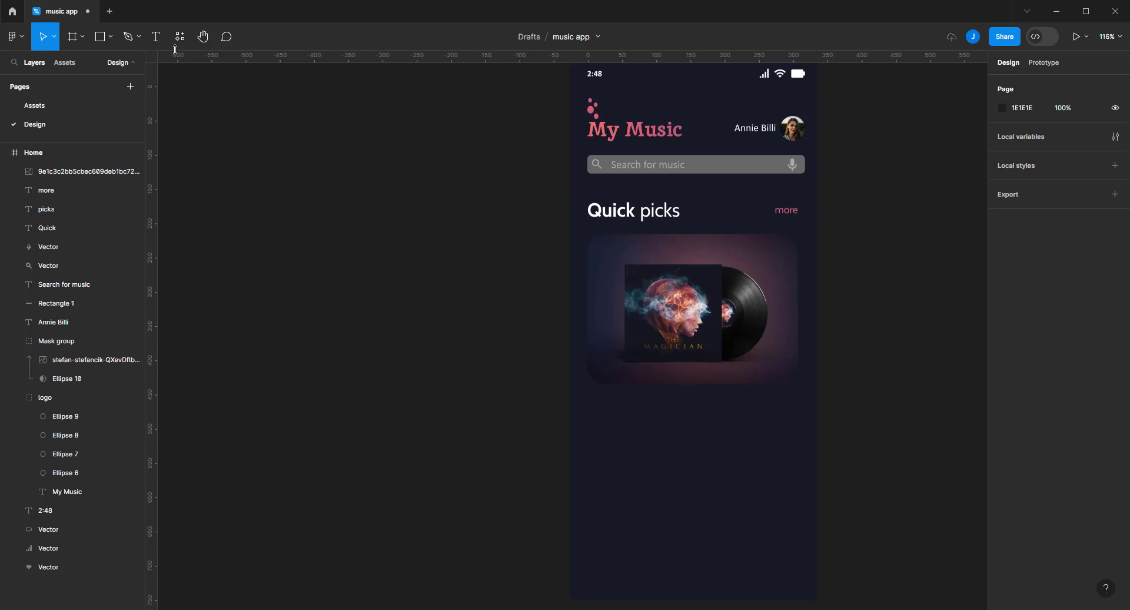
Draw a 164×164 circle beside the Home screen with 50% fill opacity
left_click(109, 36)
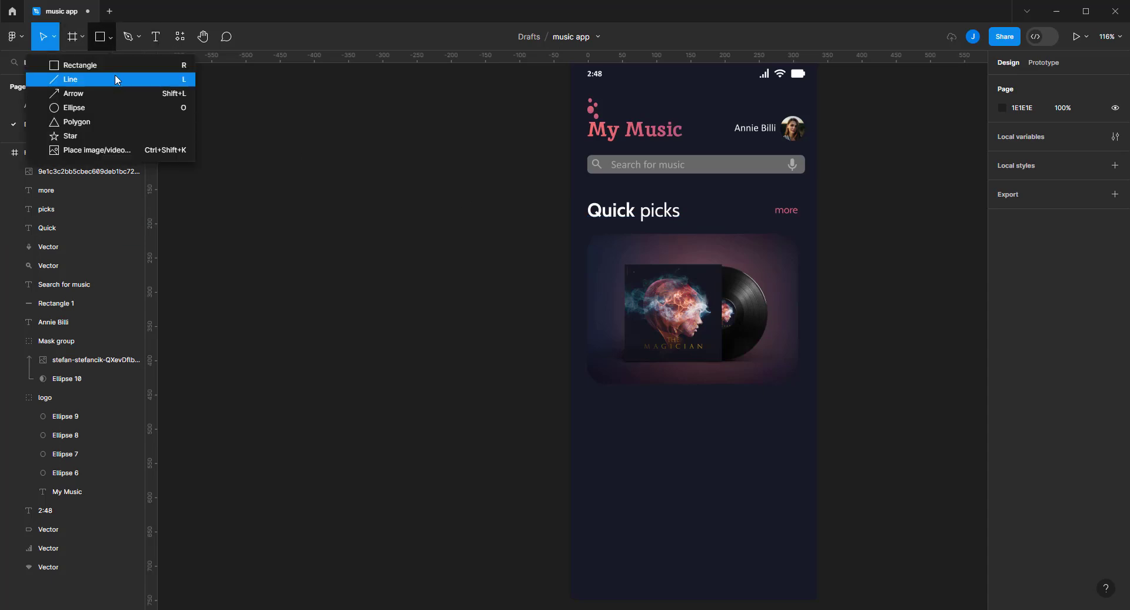
left_click(112, 107)
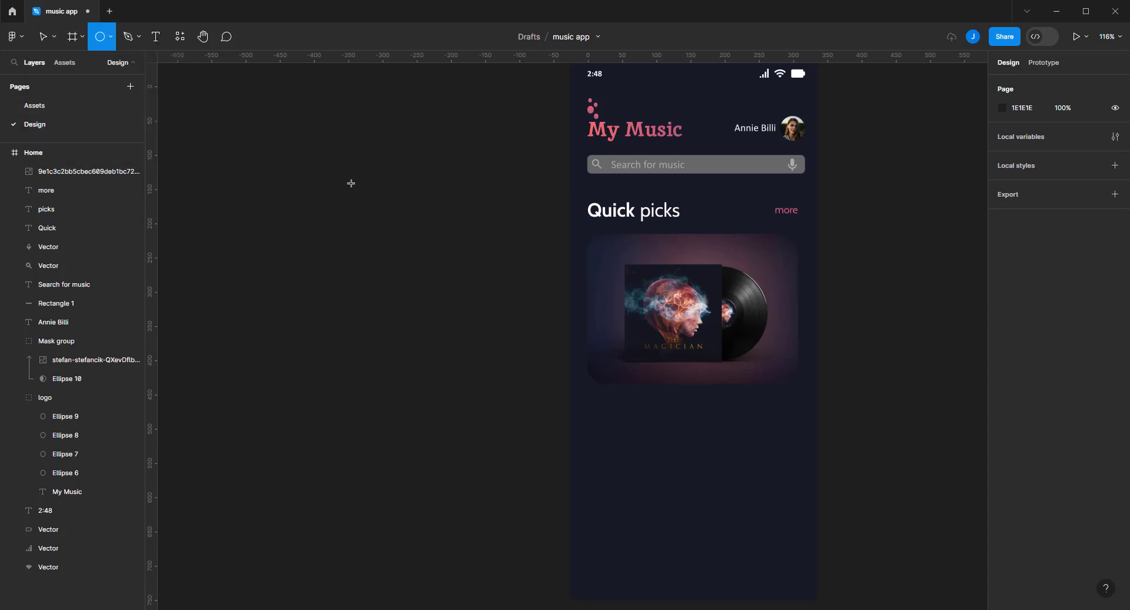
left_click_drag(307, 171, 417, 279)
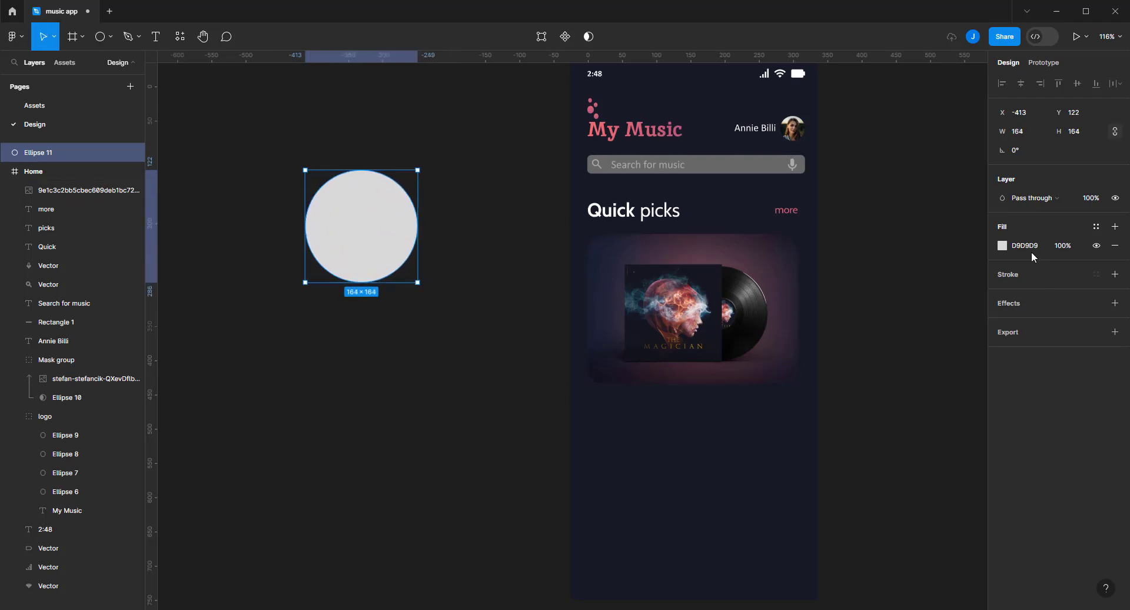
left_click(1064, 246)
type("50")
key("Return")
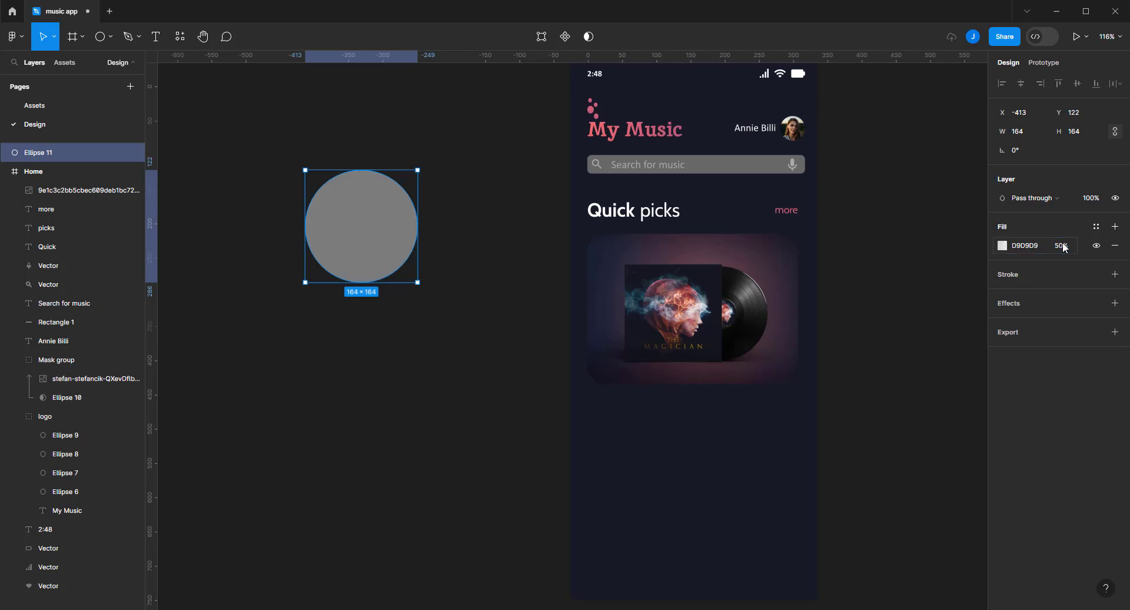
Change the circle's fill to a radial gradient with a white inner stop
left_click(1002, 247)
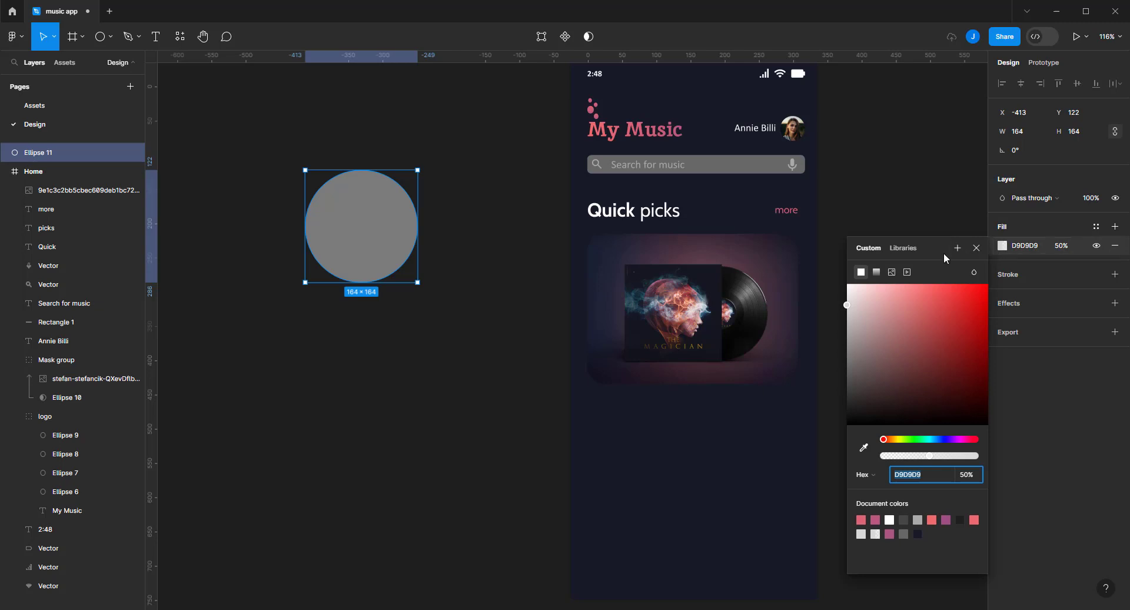
left_click(876, 272)
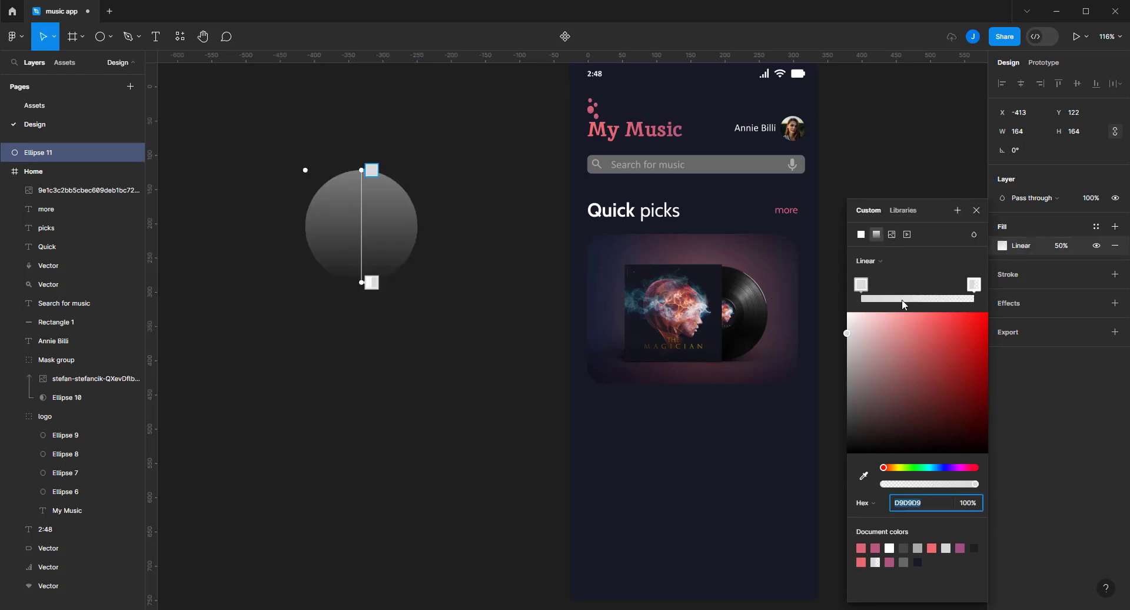
left_click(881, 261)
left_click(888, 276)
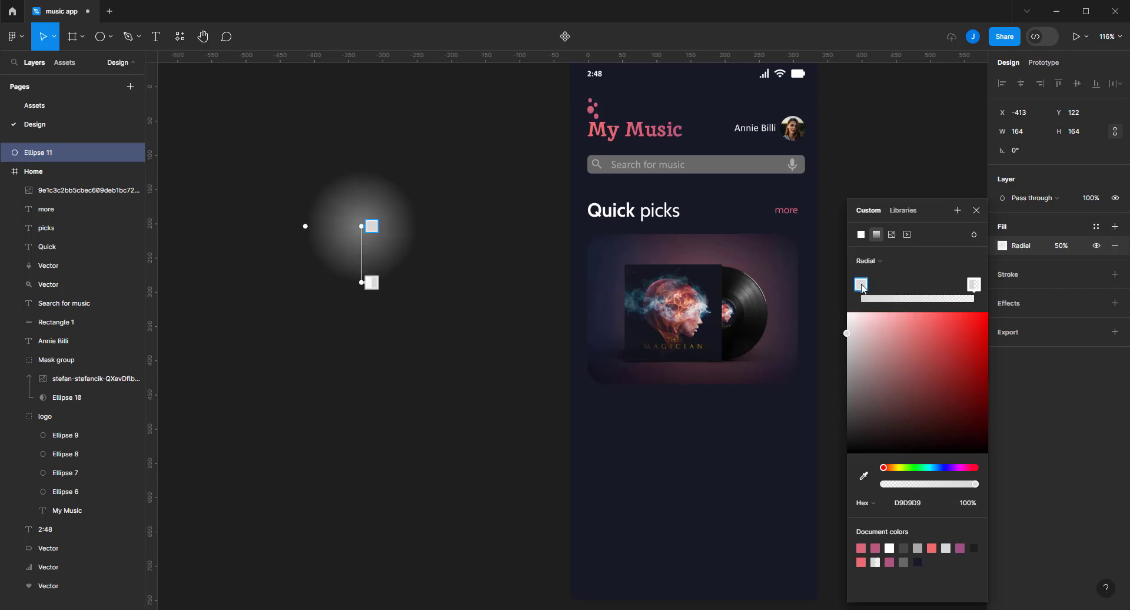
left_click(923, 504)
type("FFFFFF")
key("Return")
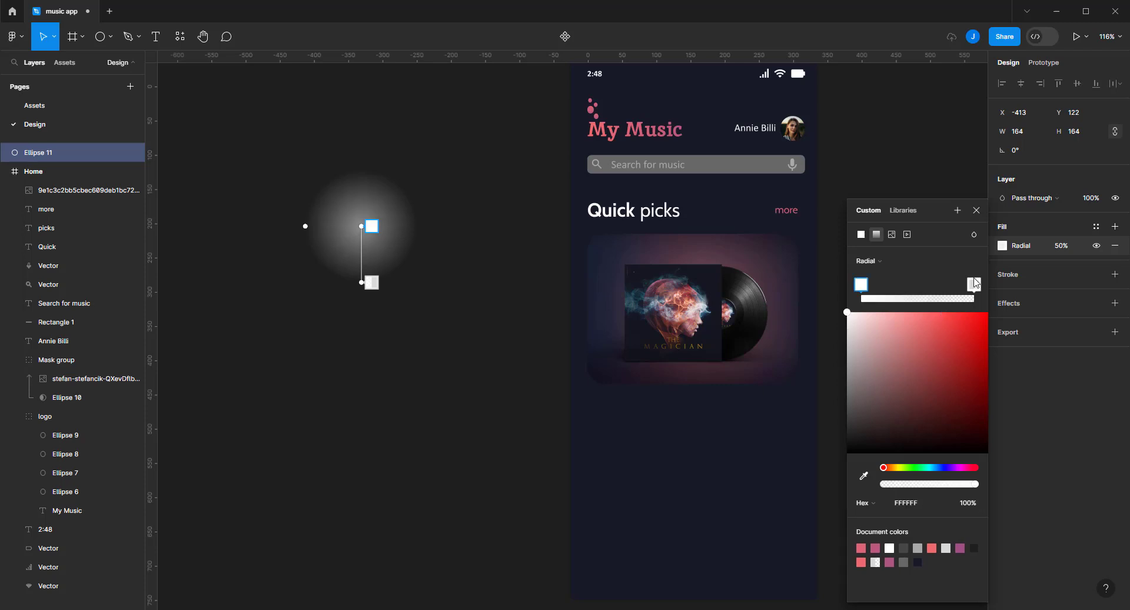
Set the outer gradient stop to dark plum 5F3846 at 0% opacity
left_click(975, 285)
left_click(922, 503)
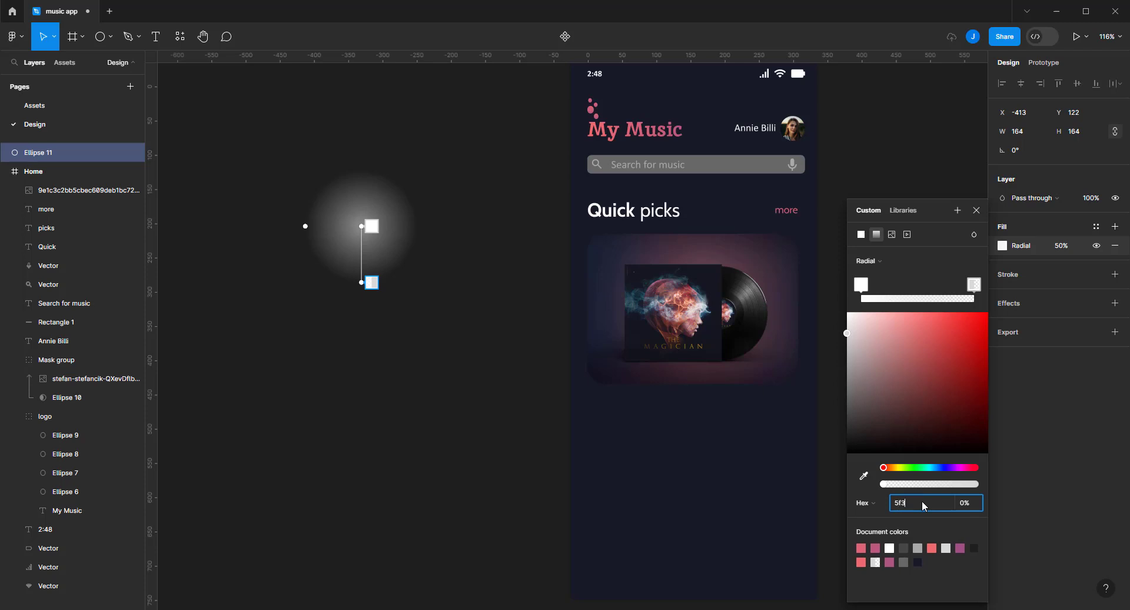
key("Return")
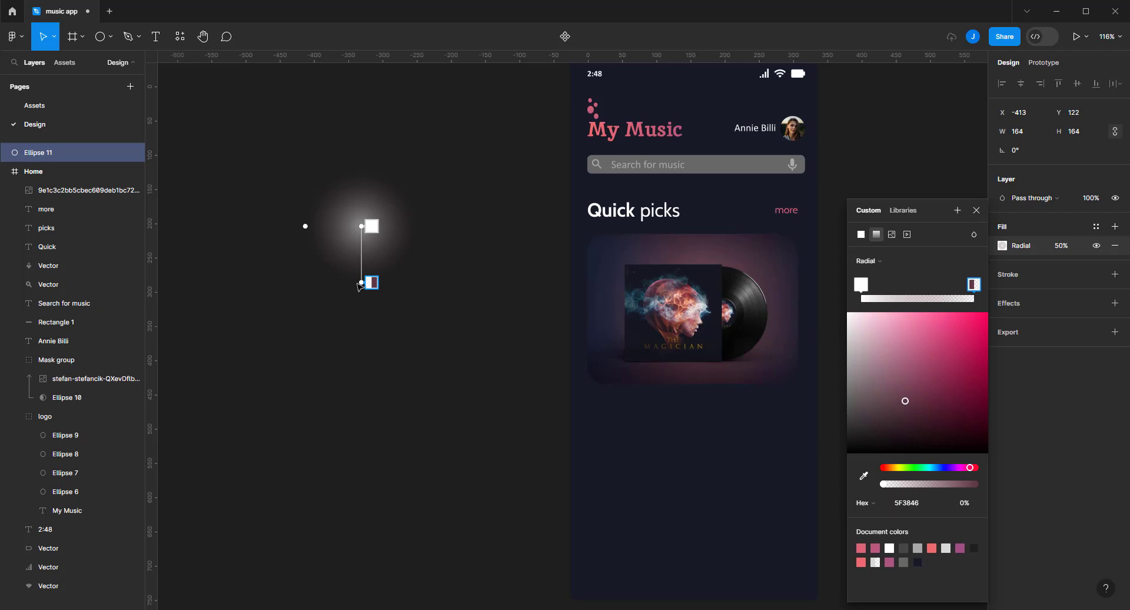
left_click(976, 210)
left_click(959, 184)
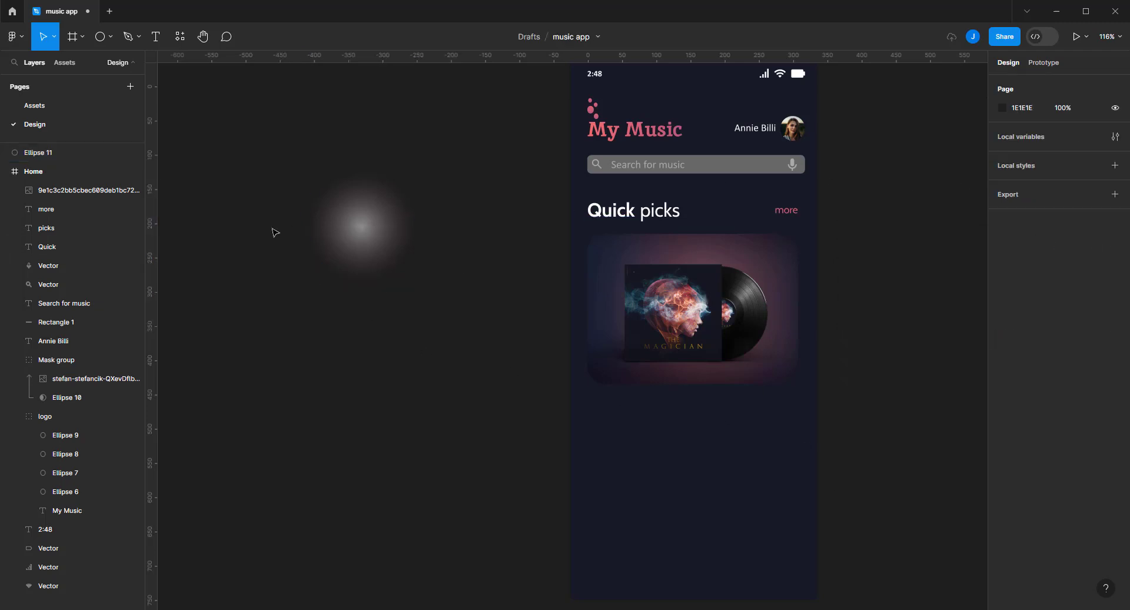
left_click(340, 226)
Enlarge the glow circle, move it into the Home screen below the album layer, and centre it horizontally
left_click_drag(417, 282, 478, 344)
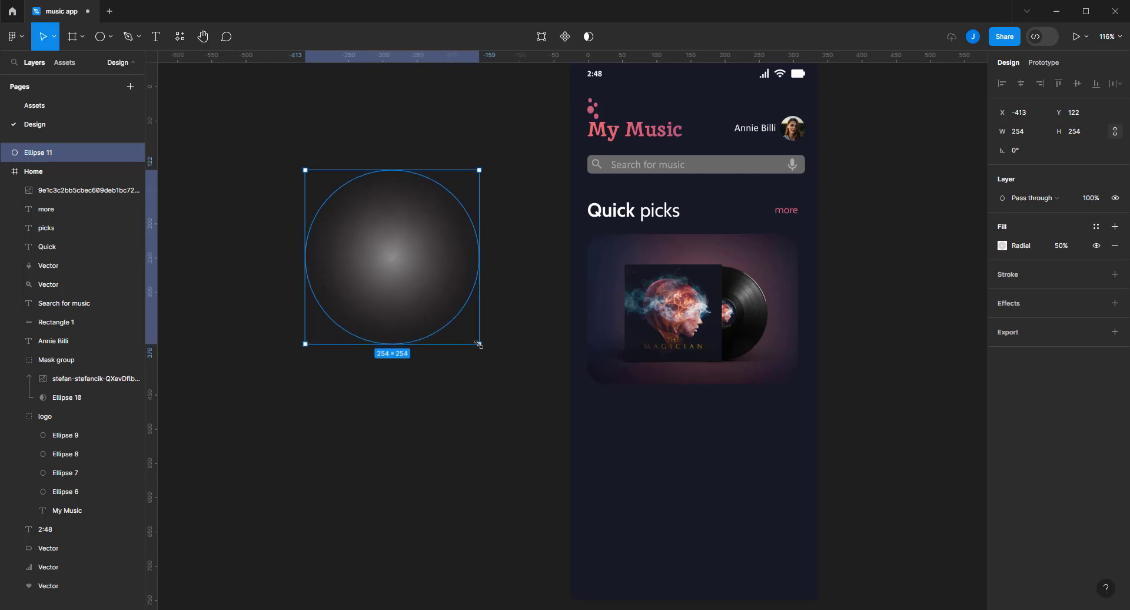
left_click_drag(476, 266, 705, 290)
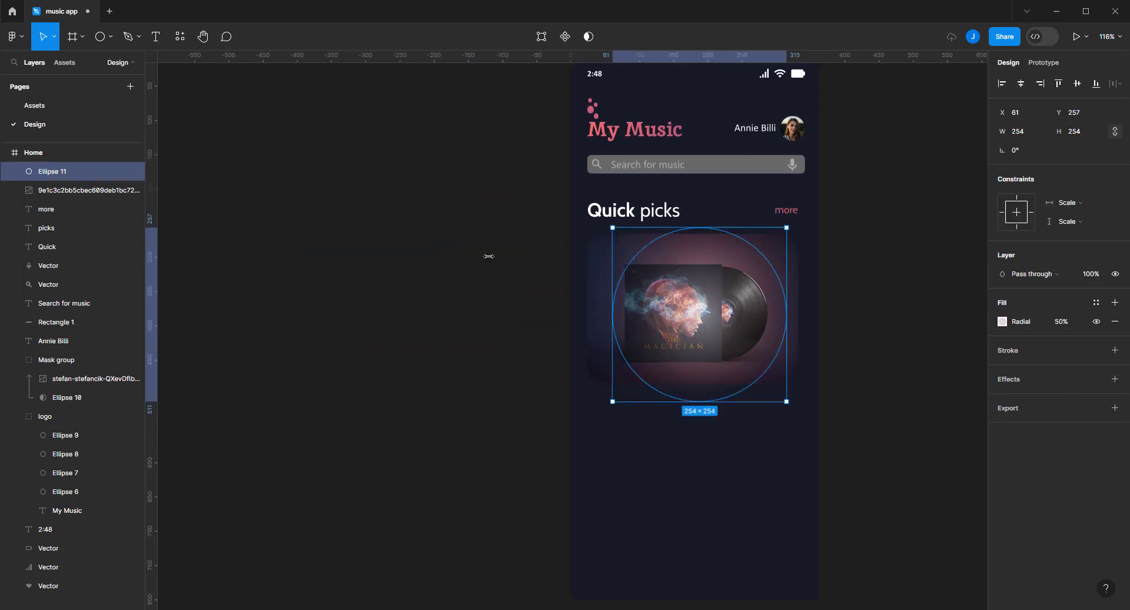
left_click_drag(59, 172, 62, 196)
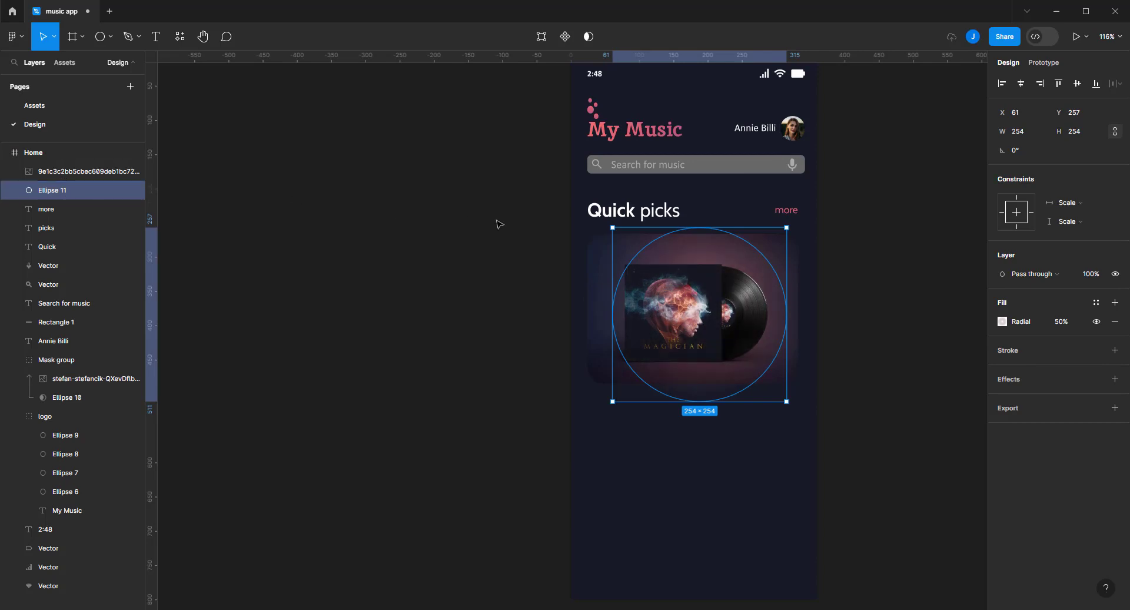
left_click_drag(808, 415, 899, 501)
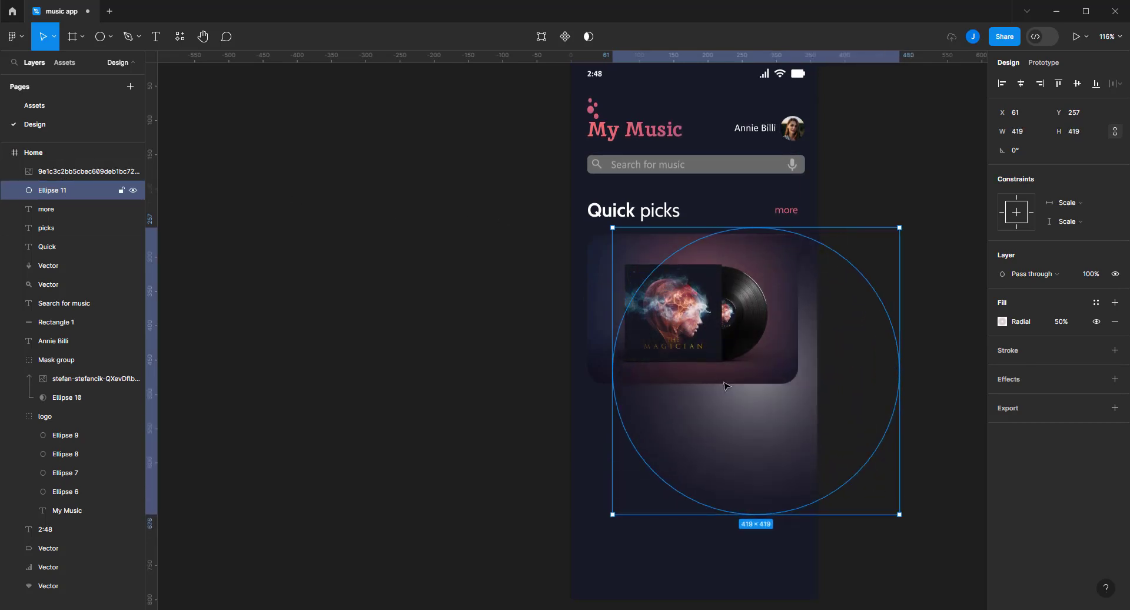
left_click_drag(764, 408, 703, 352)
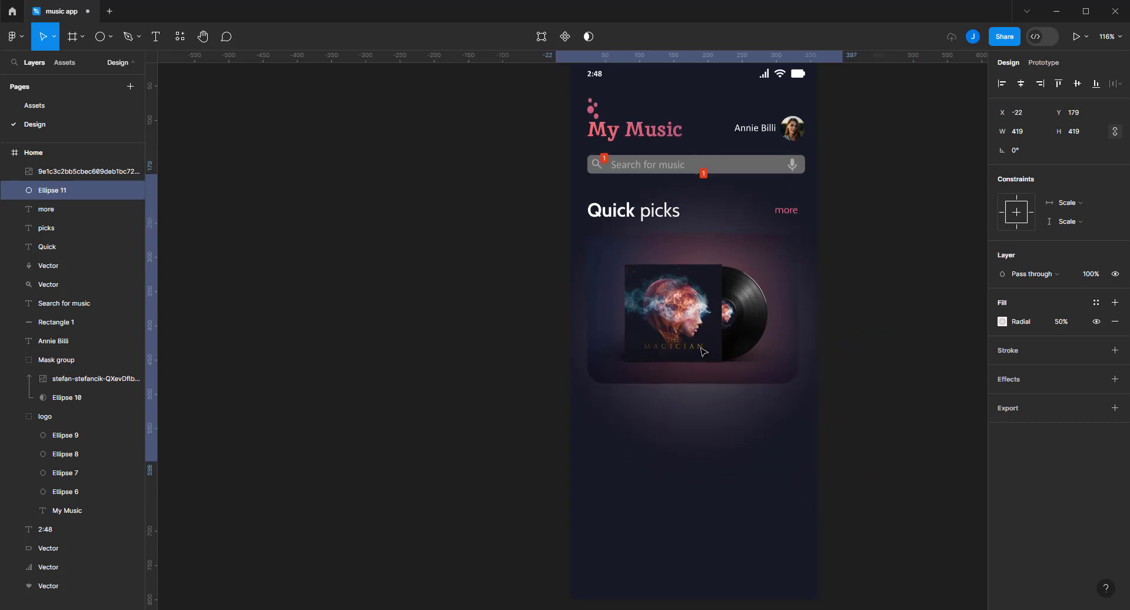
left_click(1022, 83)
Resize the glow circle to about 378×378 and position it behind the album card
scroll(830, 250, "up", 2)
scroll(830, 250, "right", 3)
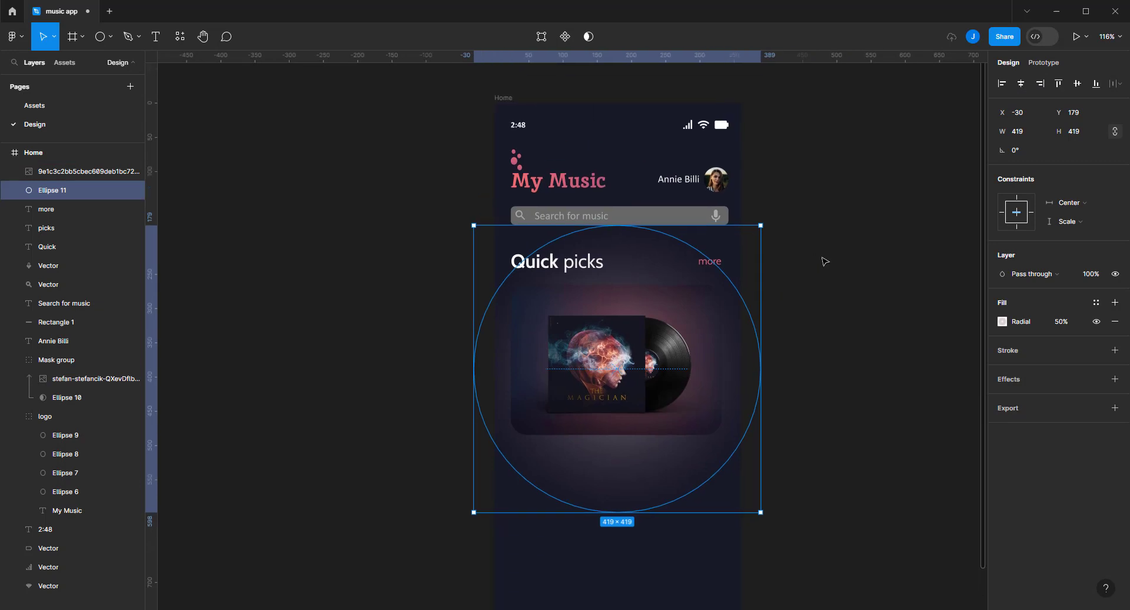
left_click(610, 380)
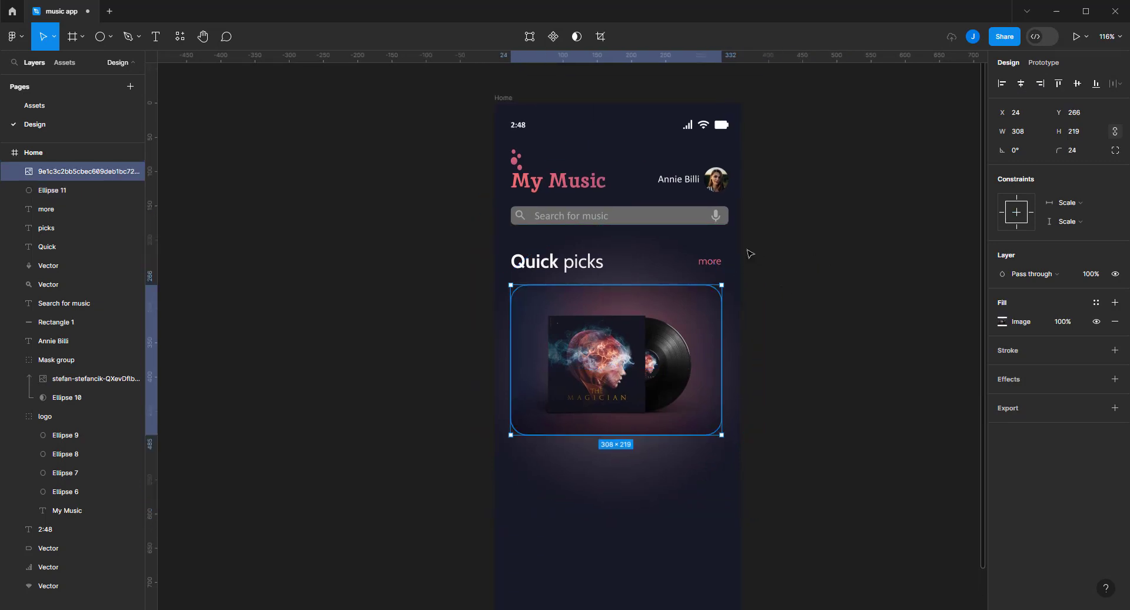
left_click(650, 267)
left_click_drag(758, 225, 733, 255)
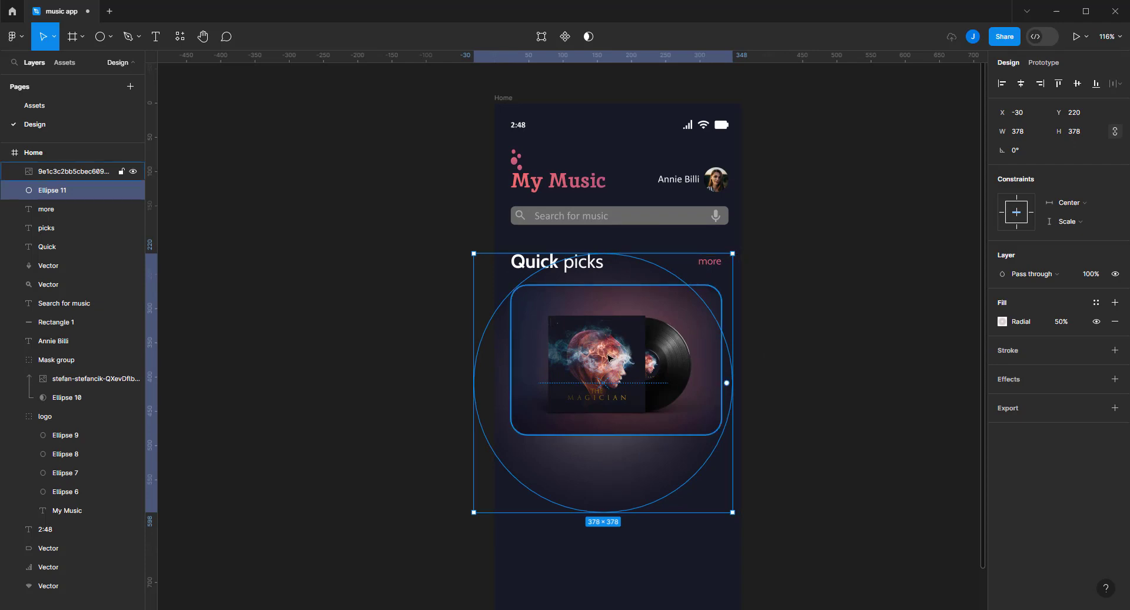
left_click_drag(629, 282, 645, 256)
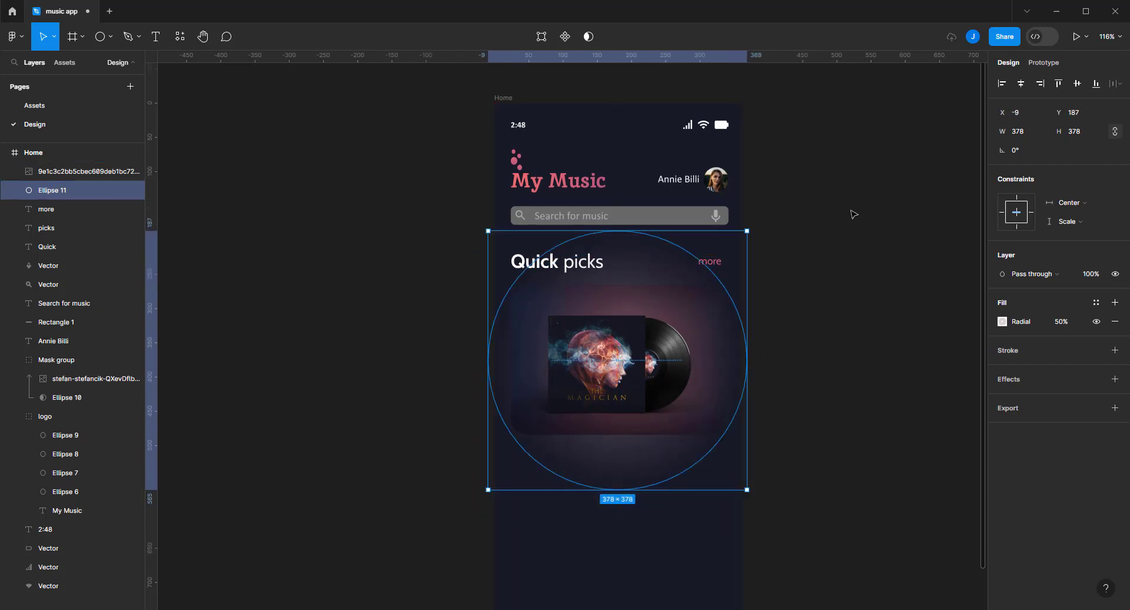
left_click(820, 316)
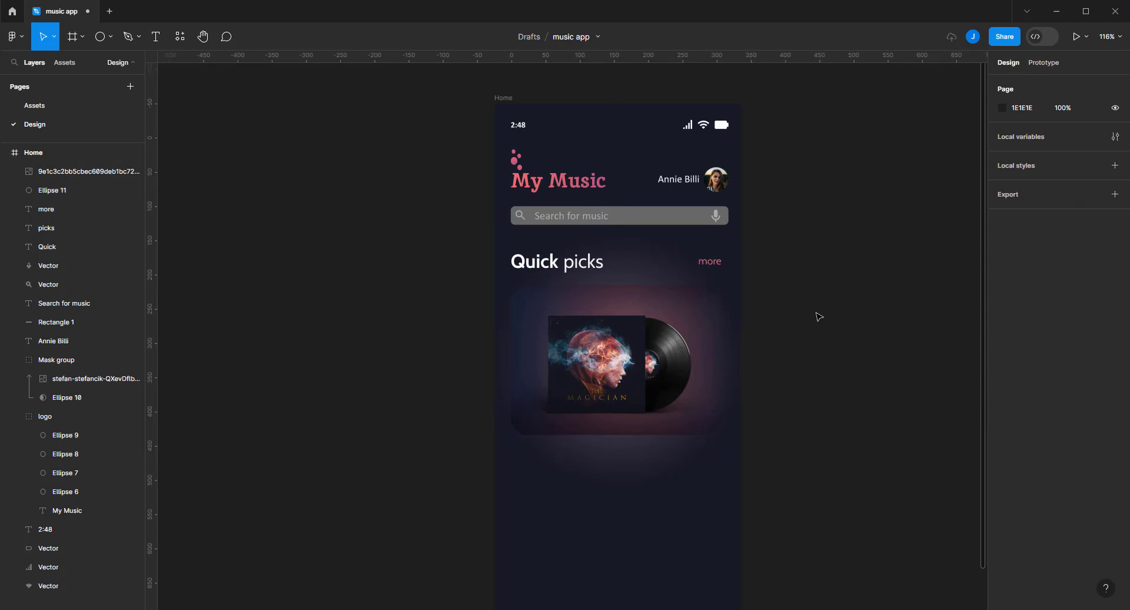
scroll(788, 212, "down", 4)
scroll(787, 212, "right", 1)
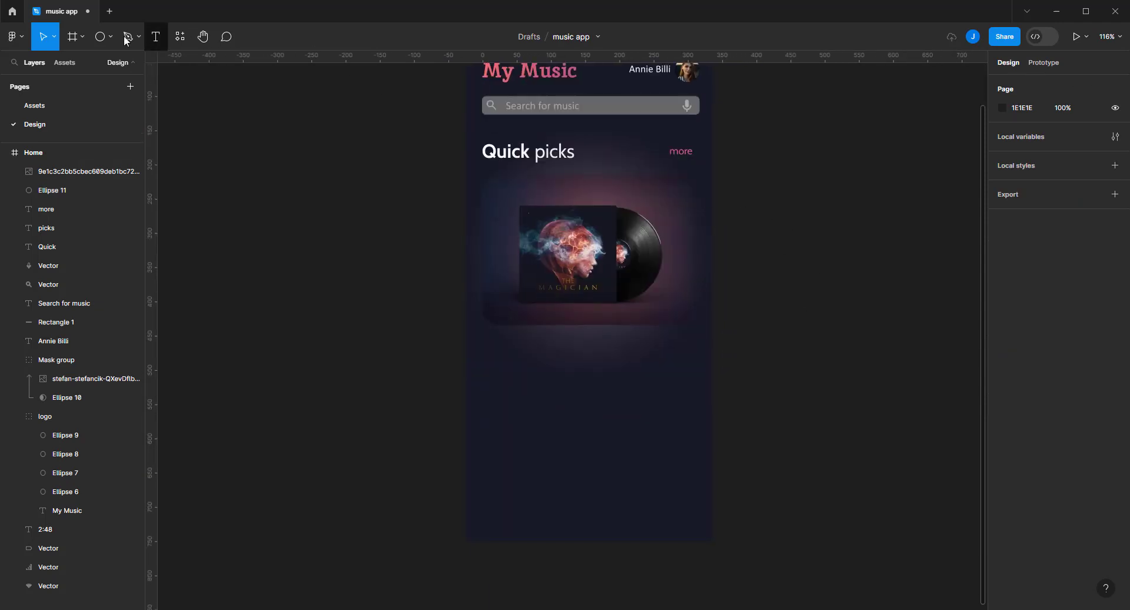
Draw a 15×15 dot and eyedropper the pink of the 'more' link into it
left_click(100, 37)
left_click_drag(290, 230, 300, 240)
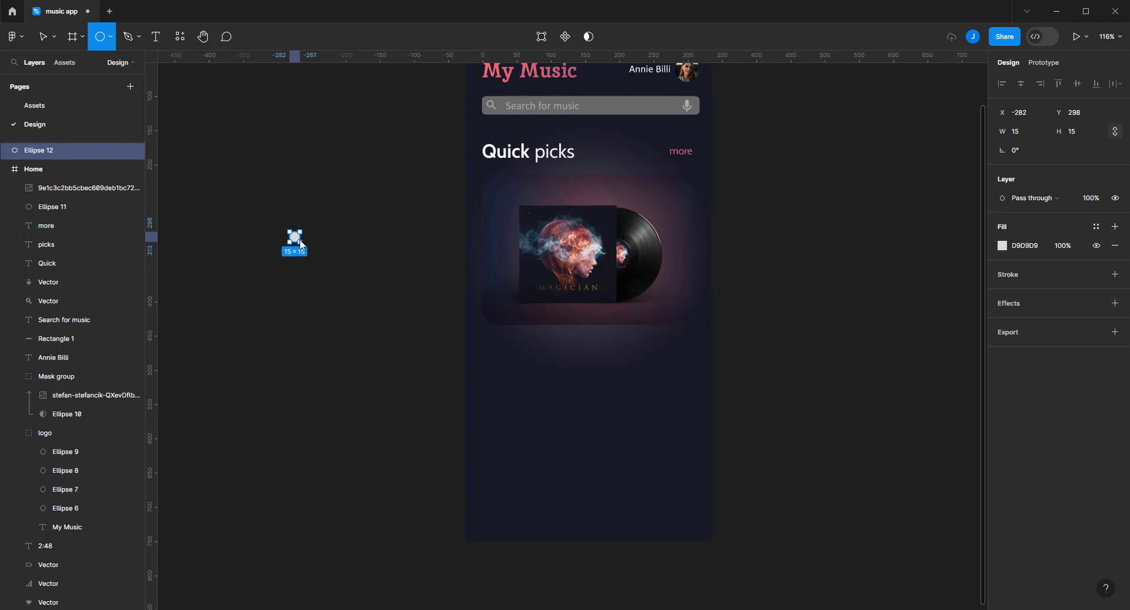
scroll(300, 240, "up", 2)
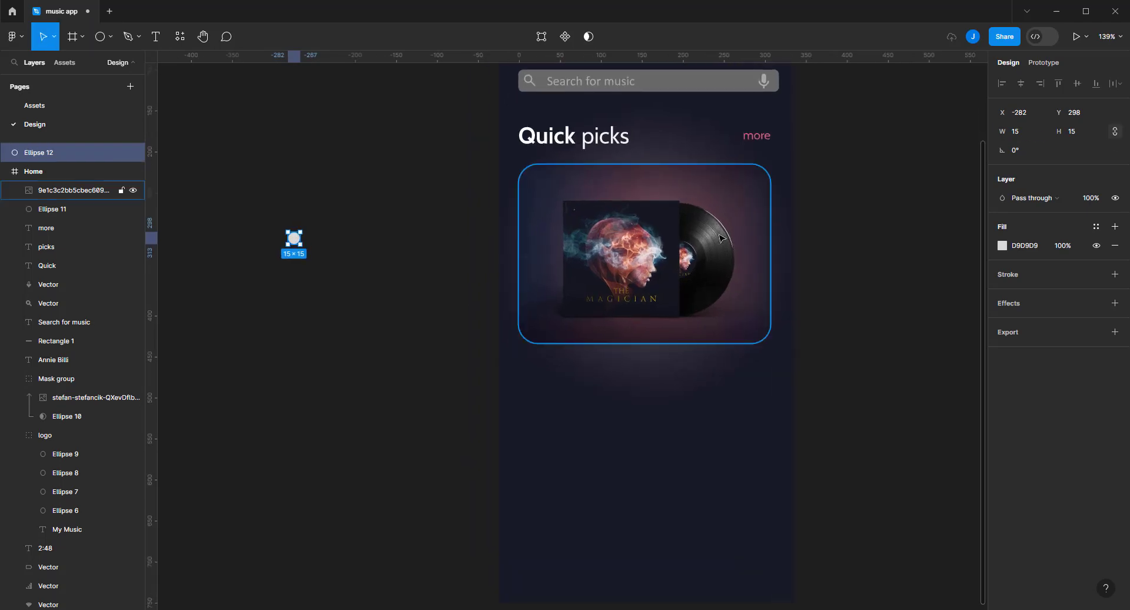
key("i")
scroll(750, 134, "up", 3)
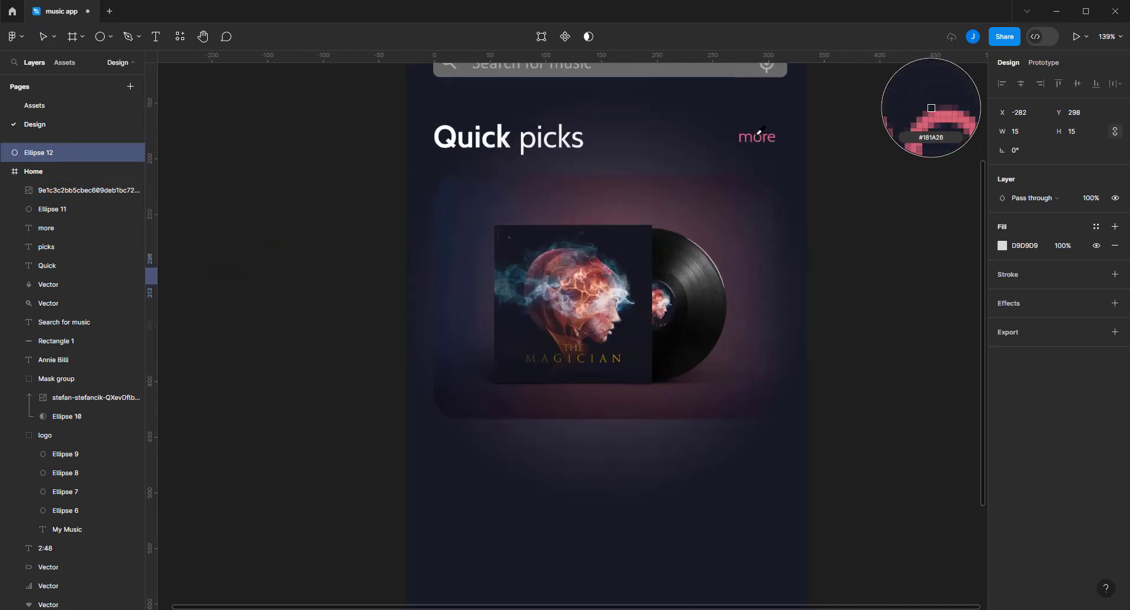
scroll(750, 134, "up", 3)
left_click(750, 135)
Place the pink dot beneath the album card
scroll(751, 136, "down", 1)
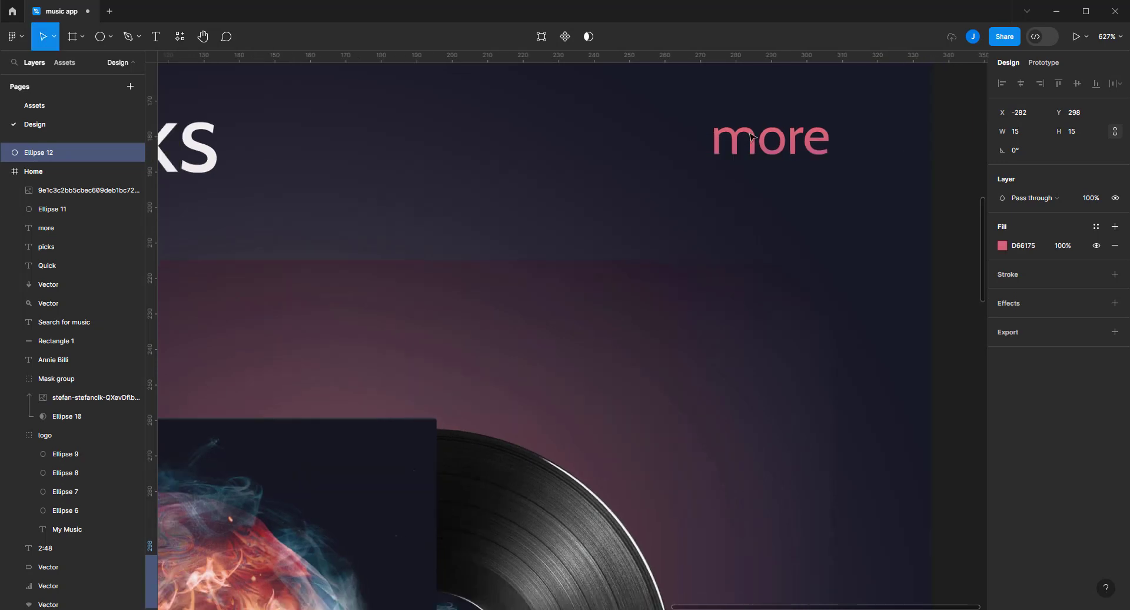
scroll(752, 138, "down", 4)
scroll(751, 139, "down", 3)
left_click(396, 201)
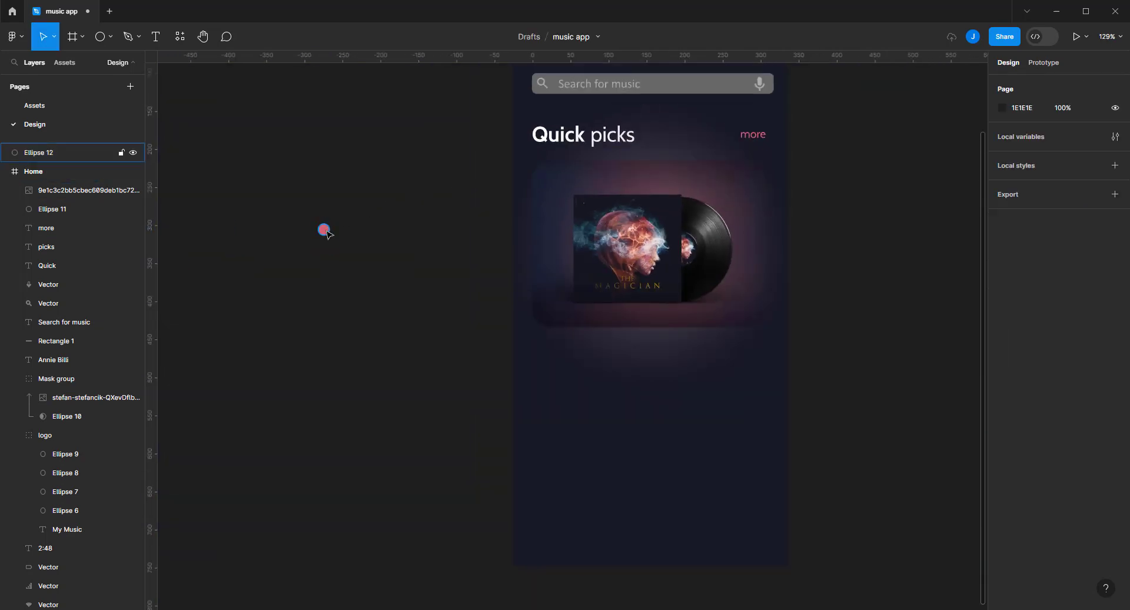
left_click_drag(323, 231, 455, 304)
left_click_drag(583, 364, 658, 348)
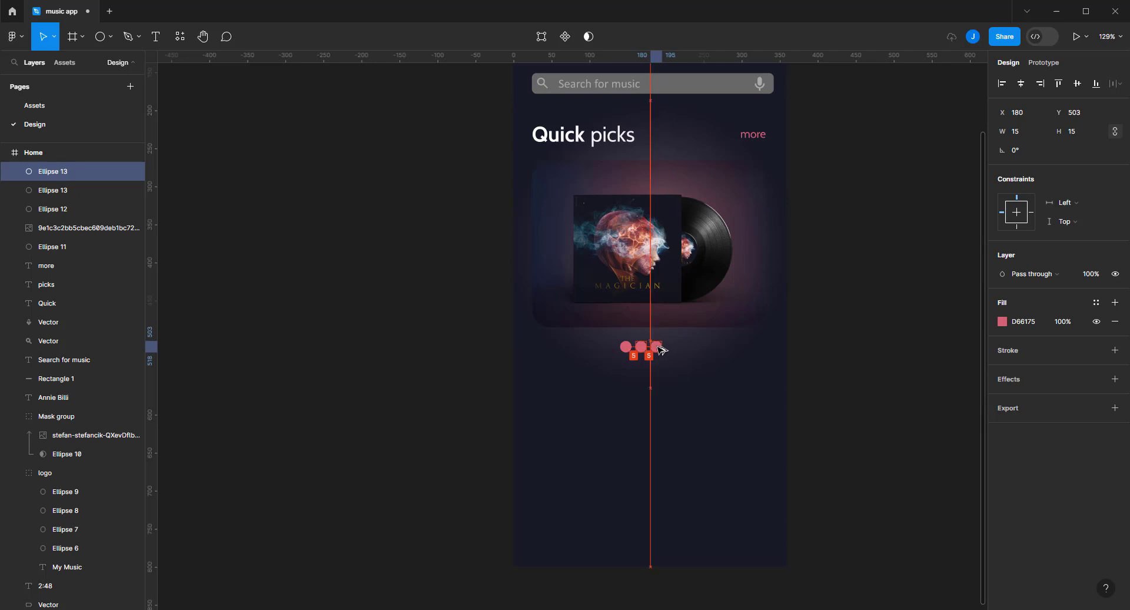
Turn the two copied dots light grey C8C8C8
left_click(641, 346, "shift")
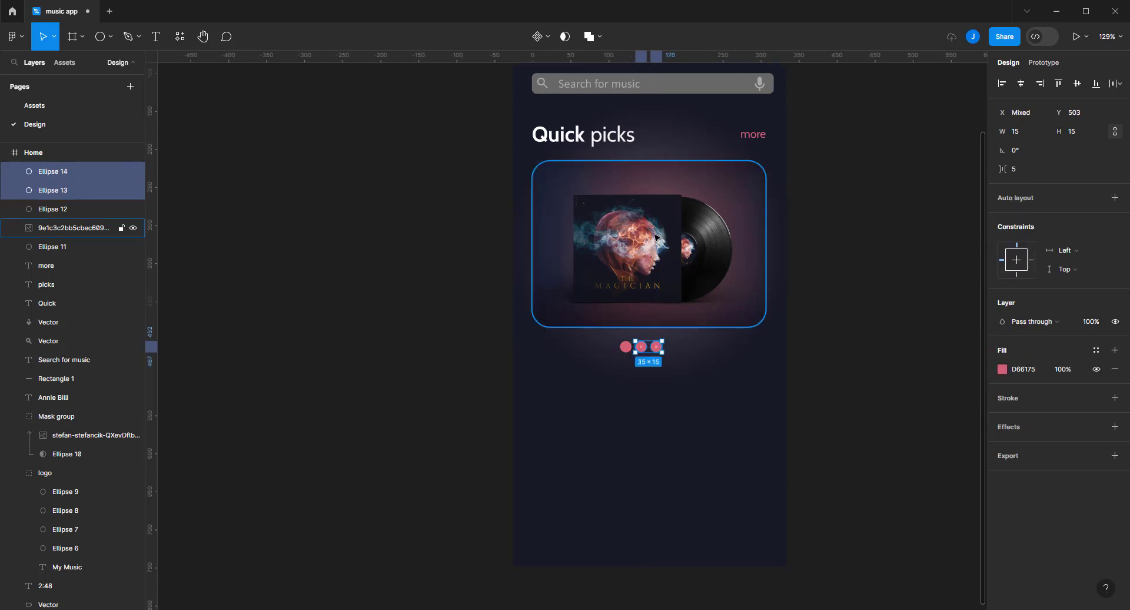
key("i")
left_click(682, 79)
left_click(1003, 369)
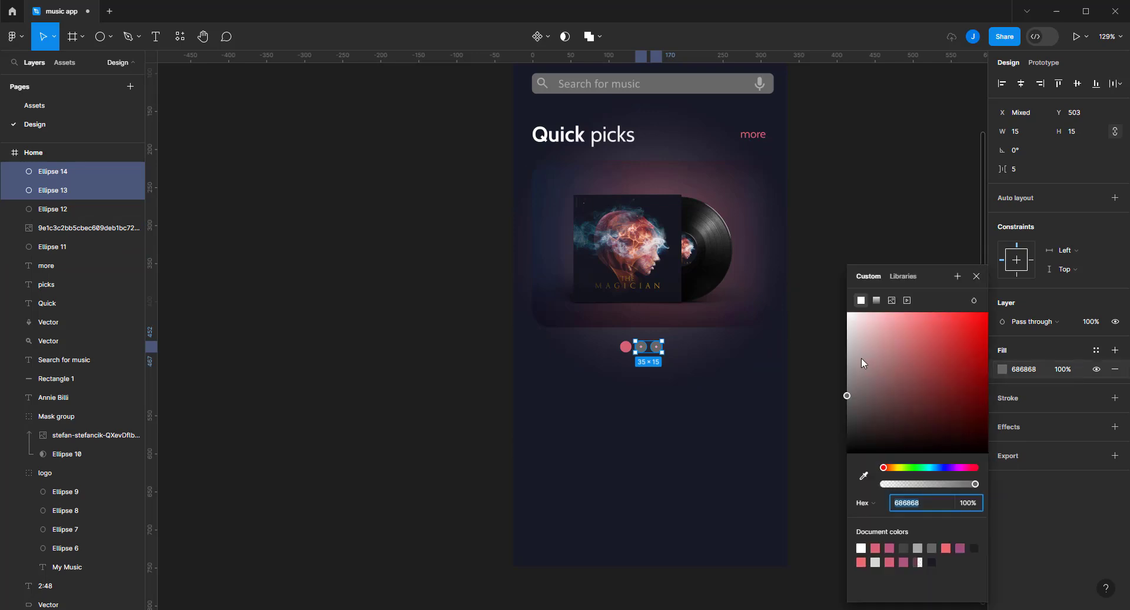
left_click_drag(862, 358, 832, 349)
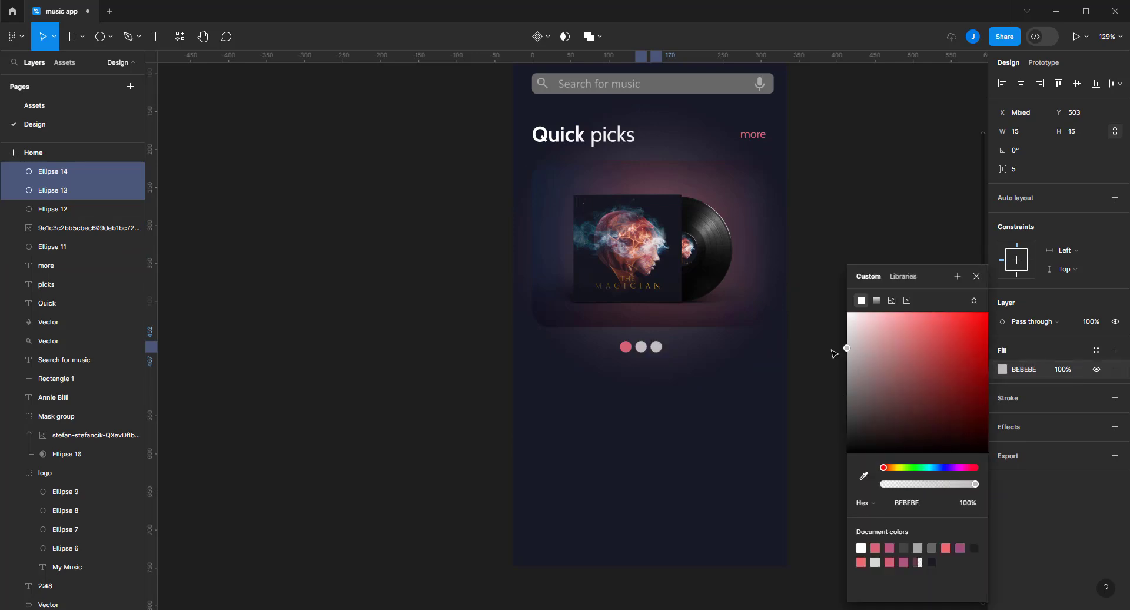
left_click(977, 276)
Scale all three dots down to 12×12 and view the whole Home screen
scroll(732, 328, "up", 5, "ctrl")
left_click(549, 363, "shift")
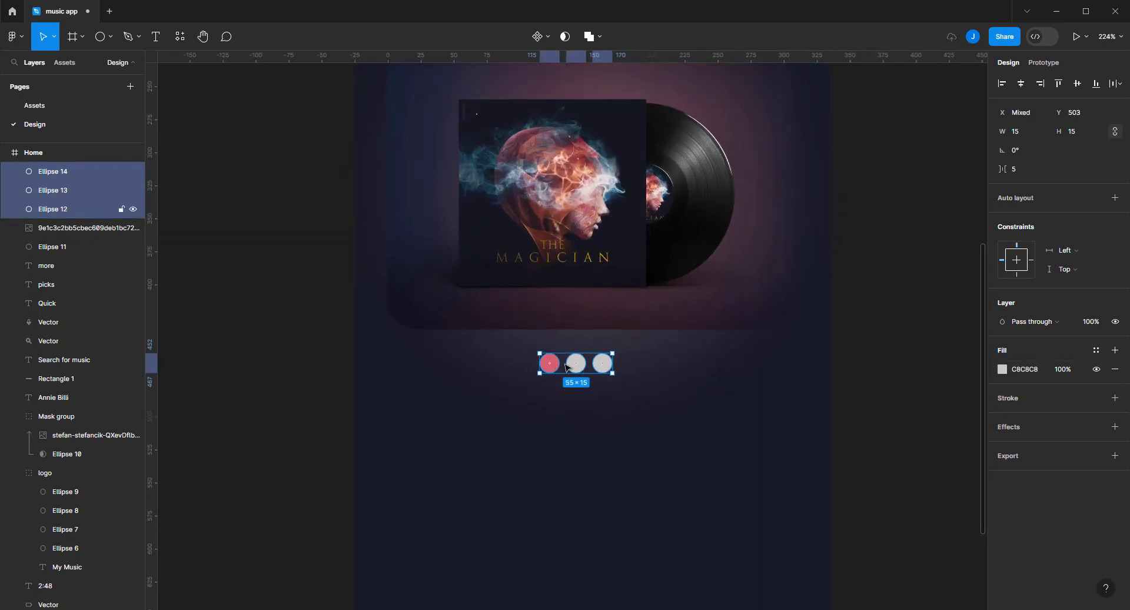
mouse_move(609, 355)
left_mouse_down()
mouse_move(600, 363)
mouse_move(614, 364)
left_mouse_up()
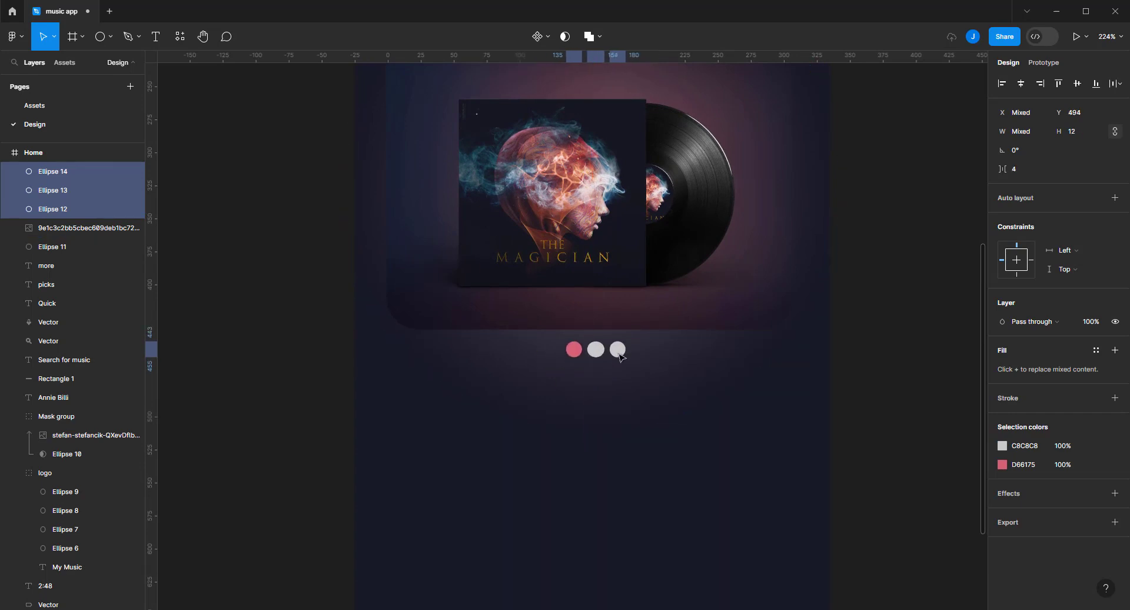
left_click(924, 214)
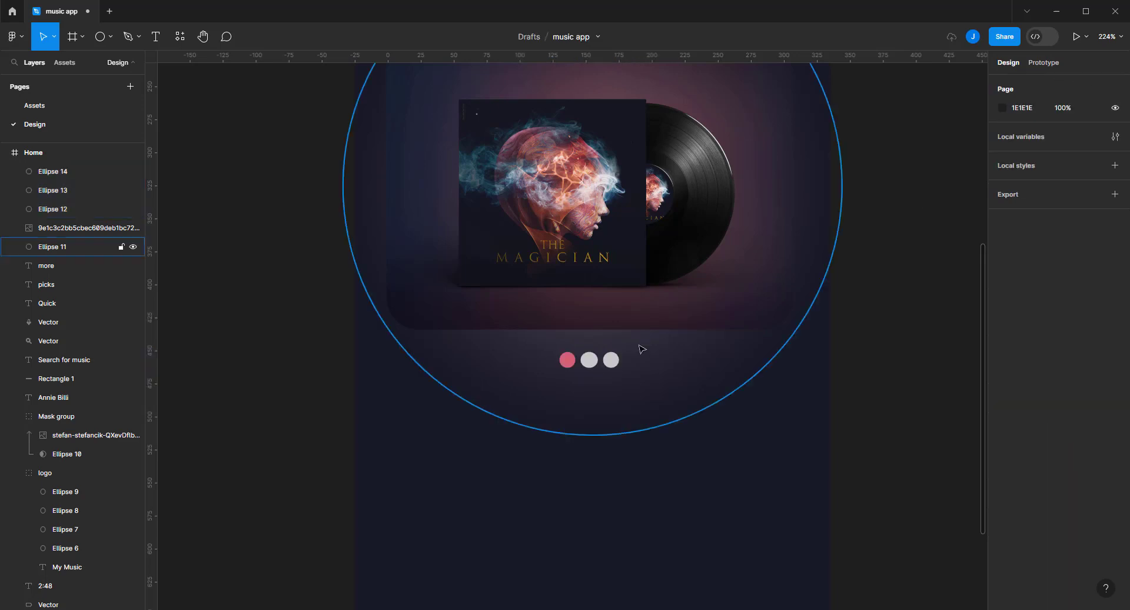
key("shift+1")
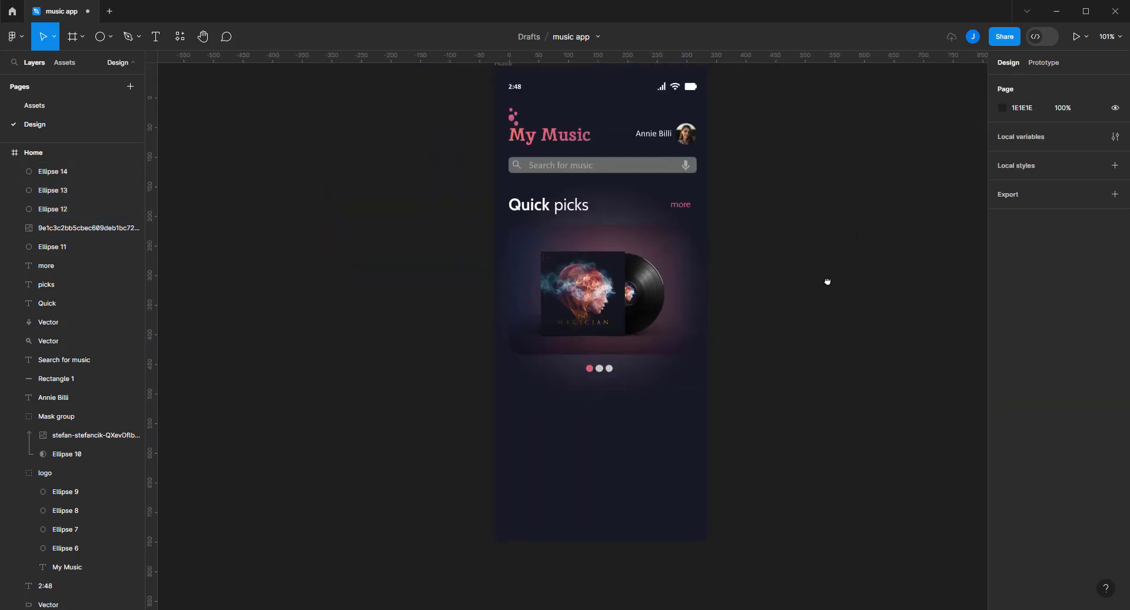
Shrink the glow circle to 315×315 and centre it on the album card
left_click(622, 237)
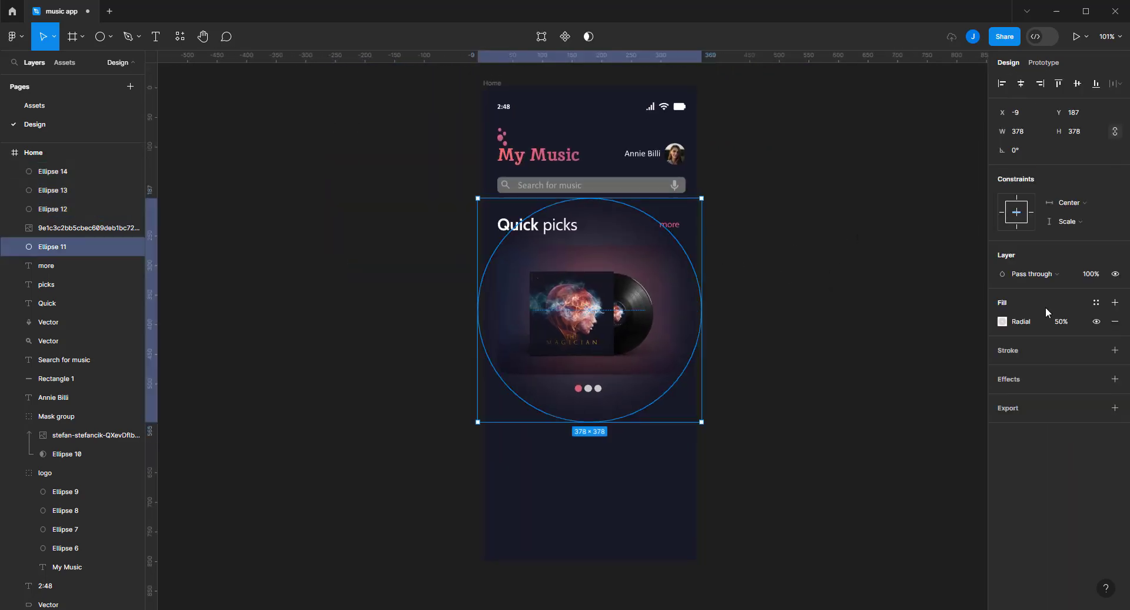
left_click_drag(701, 198, 664, 246)
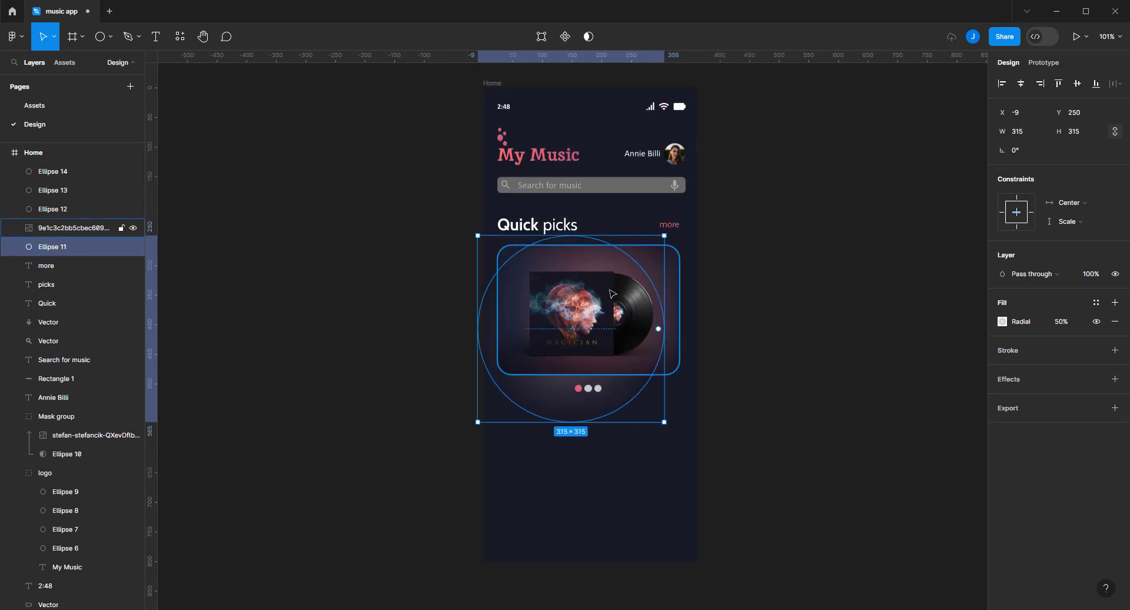
left_click_drag(536, 399, 554, 384)
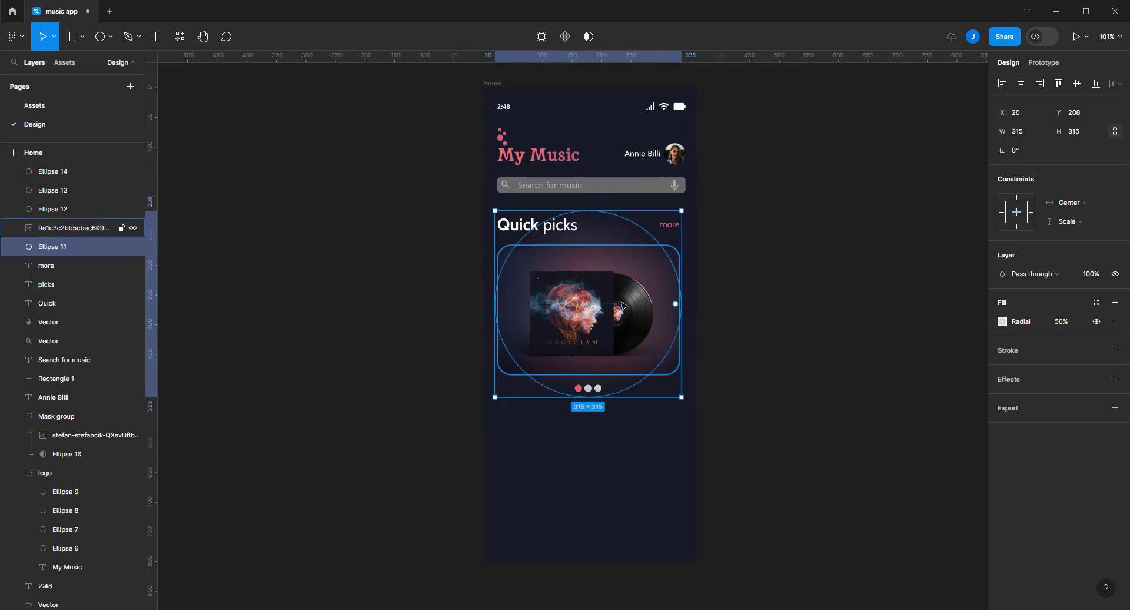
left_click(746, 254)
Select the Ellipse 11 glow behind the album and lock it in the Layers panel
left_click(664, 285)
scroll(664, 285, "up", 3)
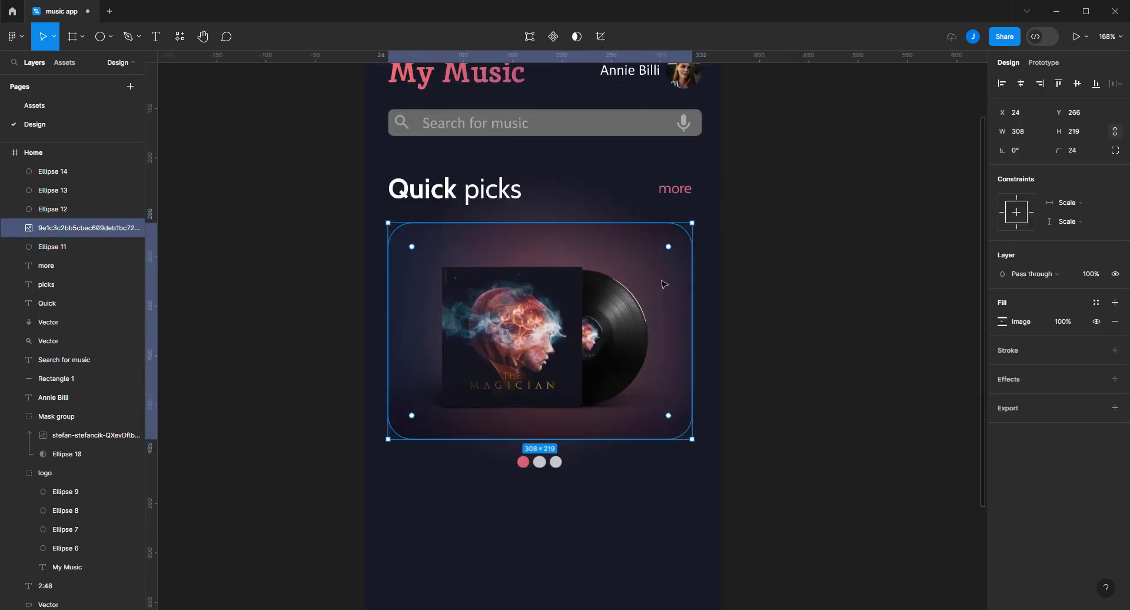
left_click(820, 273)
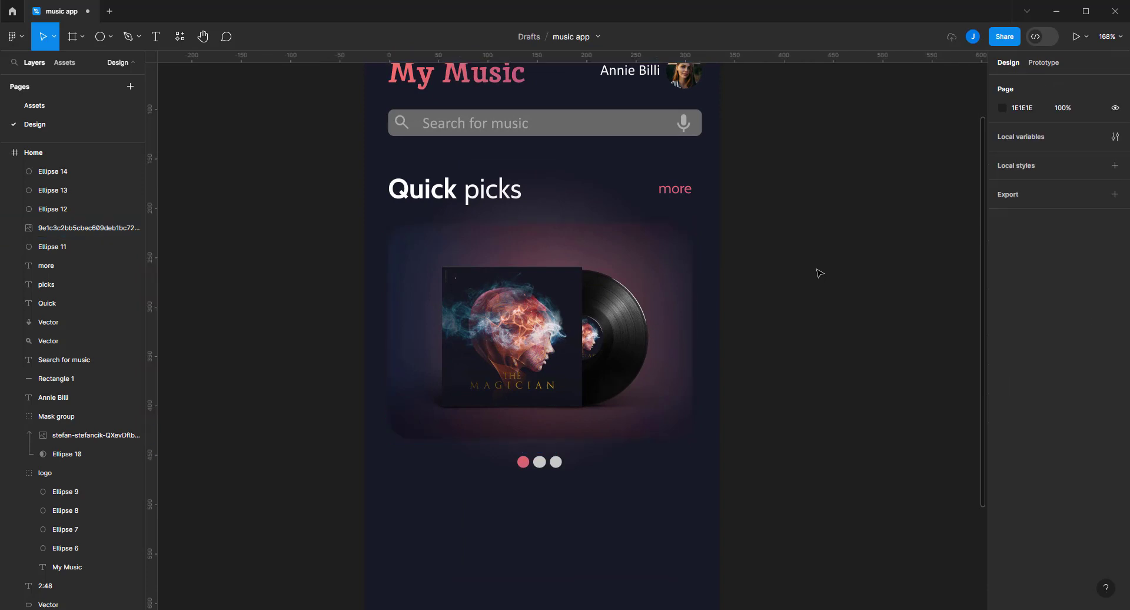
scroll(820, 348, "down", 3)
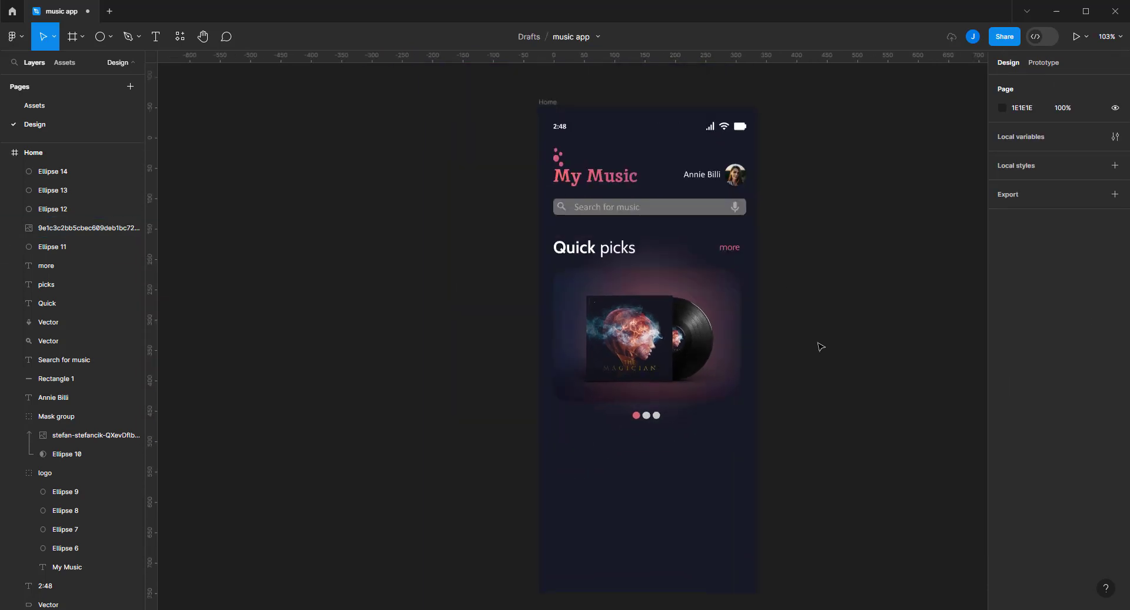
scroll(779, 293, "down", 2)
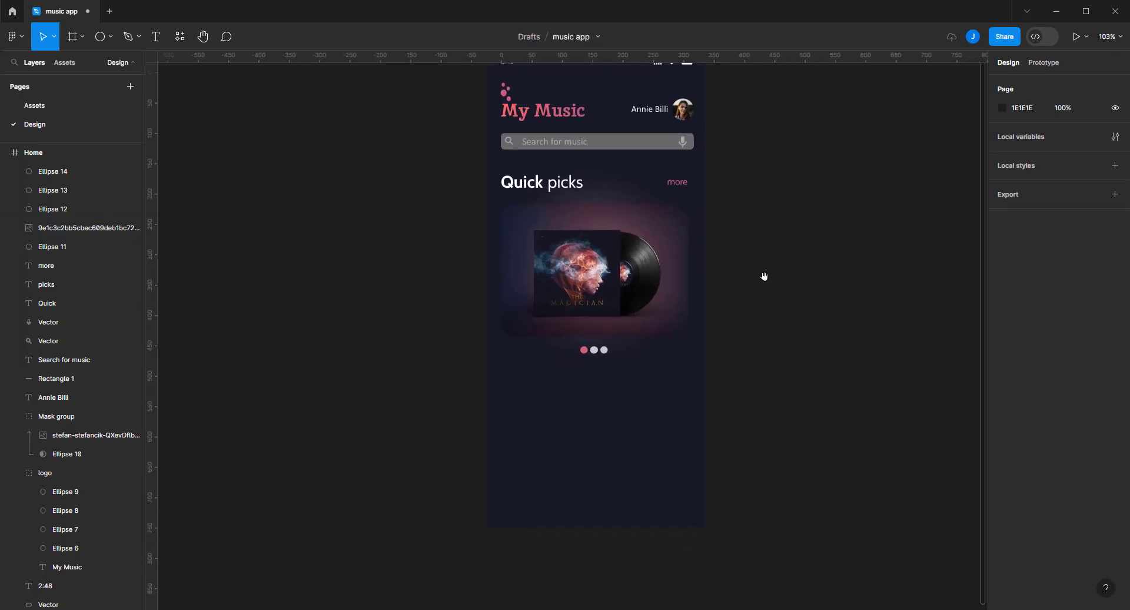
left_click(540, 183)
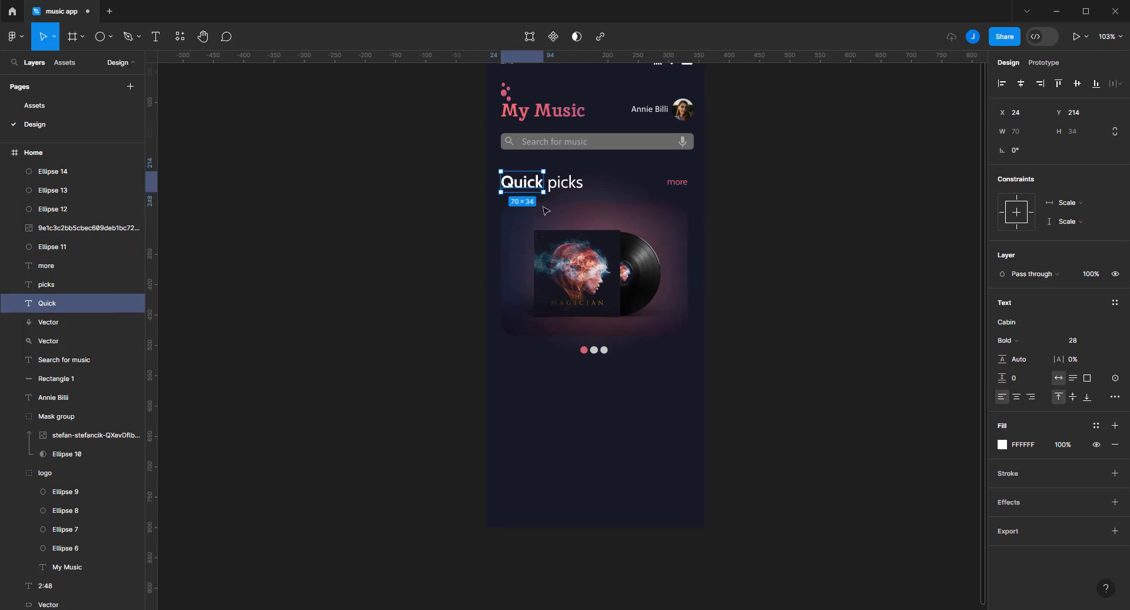
left_click(560, 222)
left_click(591, 200)
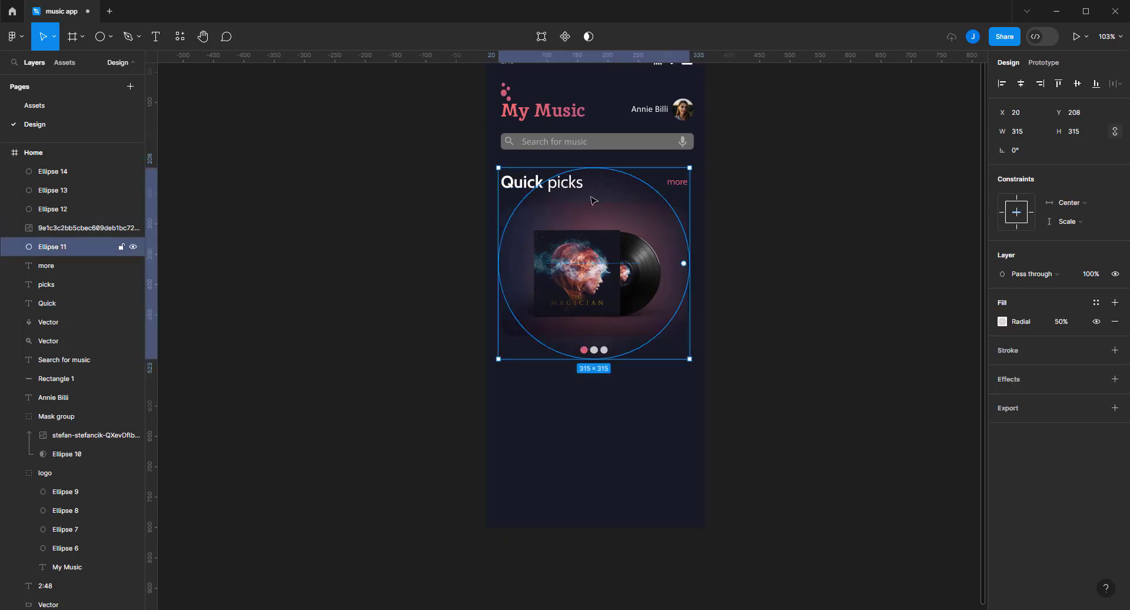
left_click(121, 247)
left_click(474, 194)
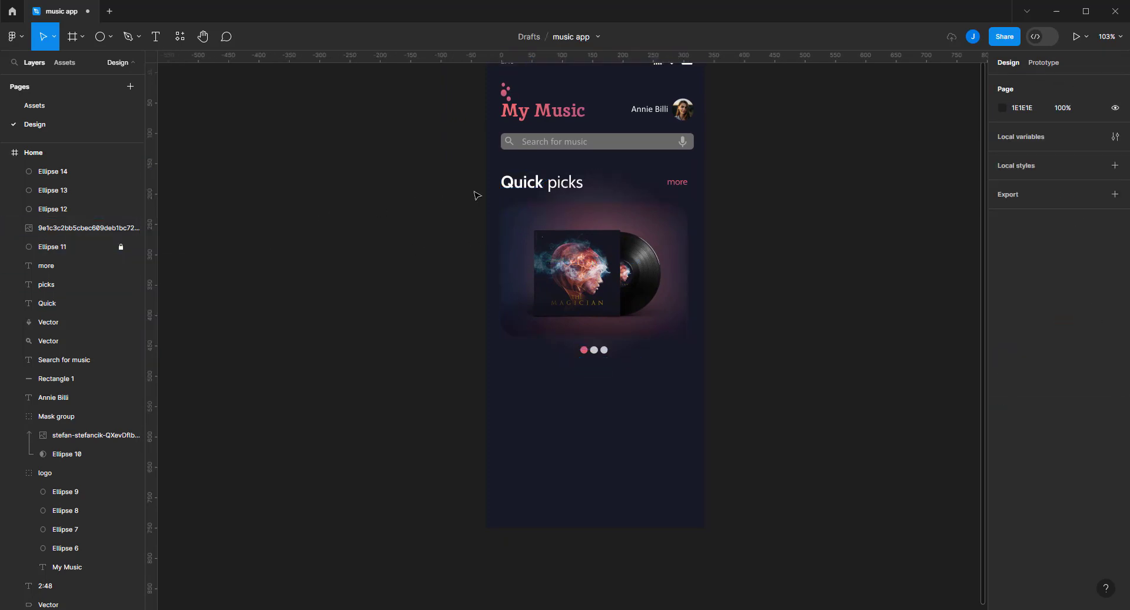
left_click(532, 183)
Duplicate the Quick picks heading with its 'more' link below the carousel
left_click(565, 184, "shift")
left_click(676, 185, "shift")
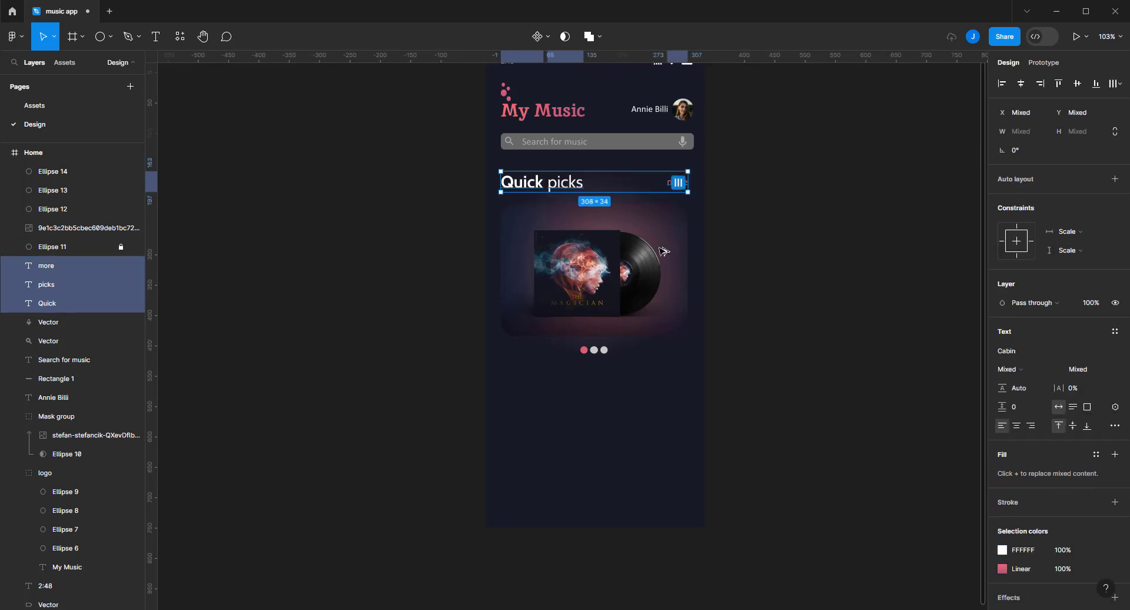
left_click_drag(653, 186, 646, 392)
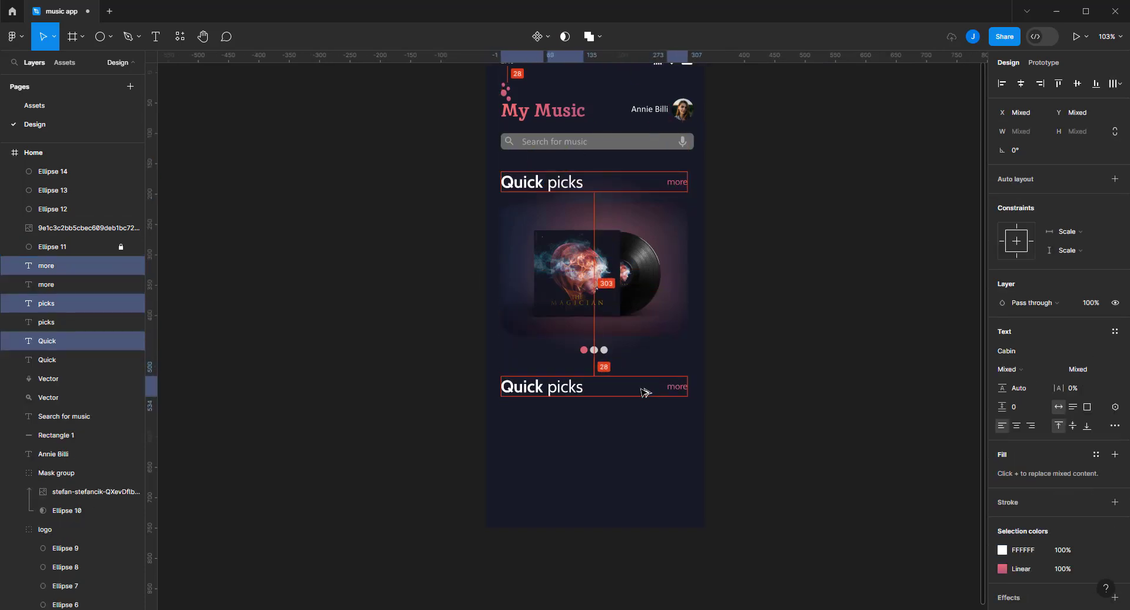
scroll(646, 393, "up", 5)
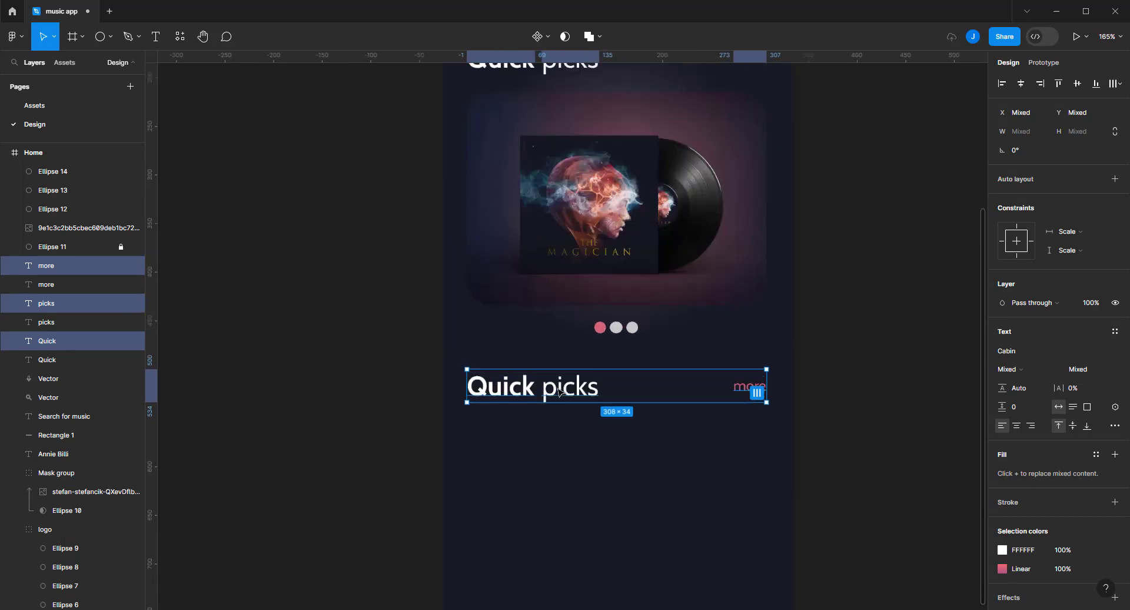
Retype the copied heading words as 'New' and 'release'
left_click(523, 395)
double_click(522, 395)
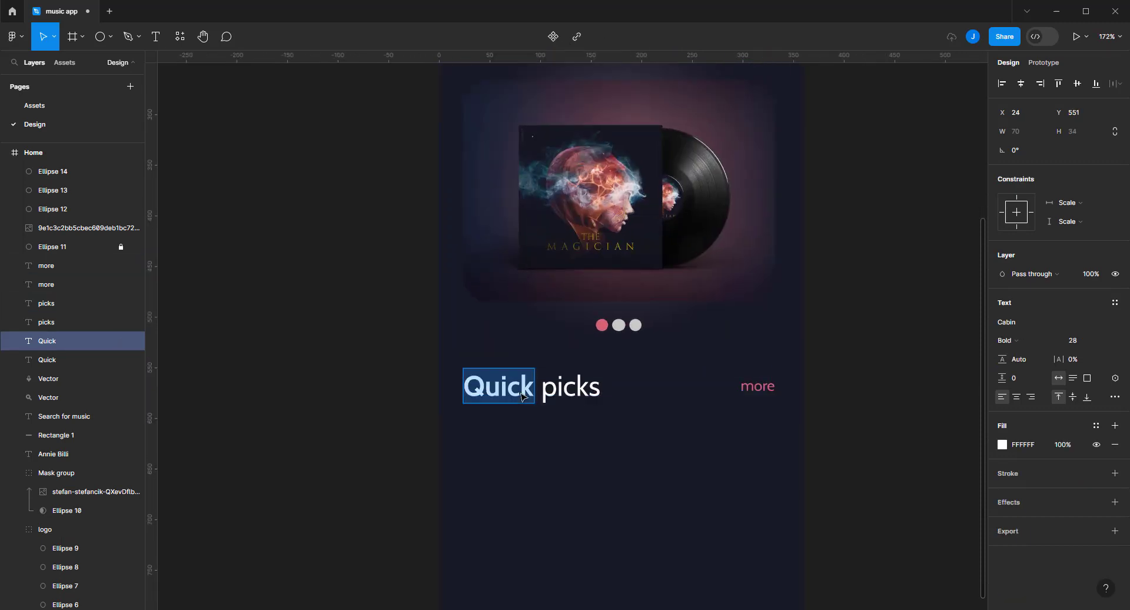
type("New")
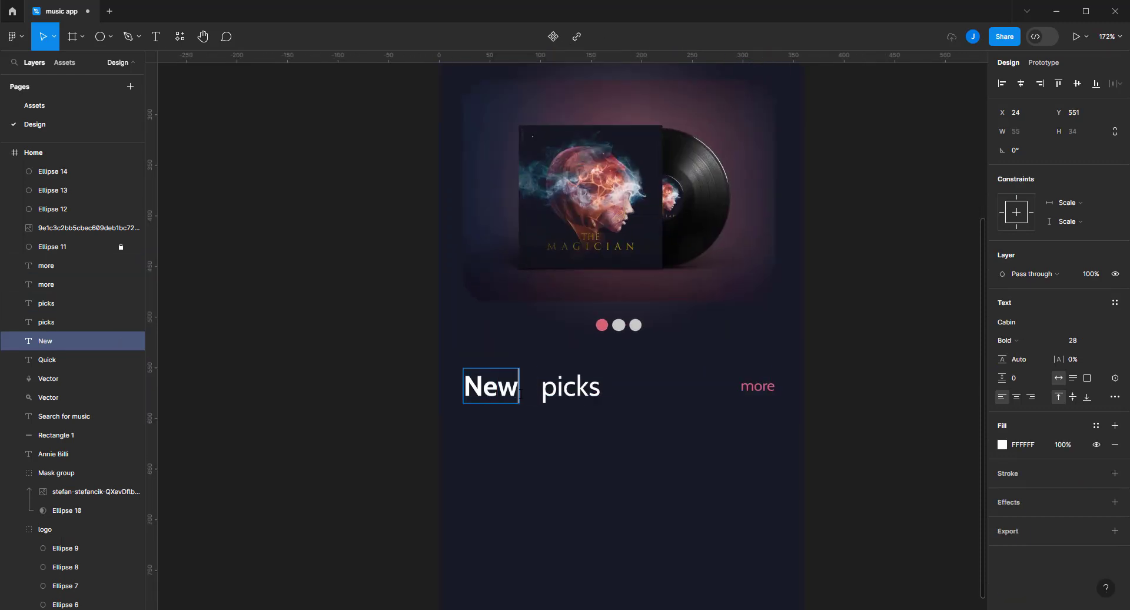
left_click(553, 389)
double_click(553, 389)
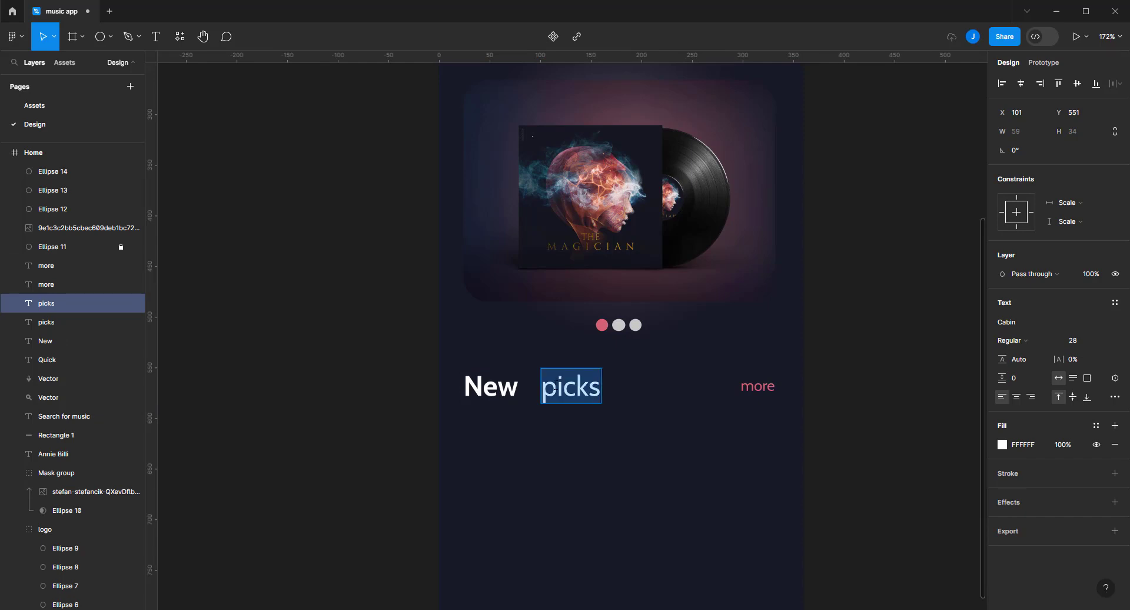
type("release")
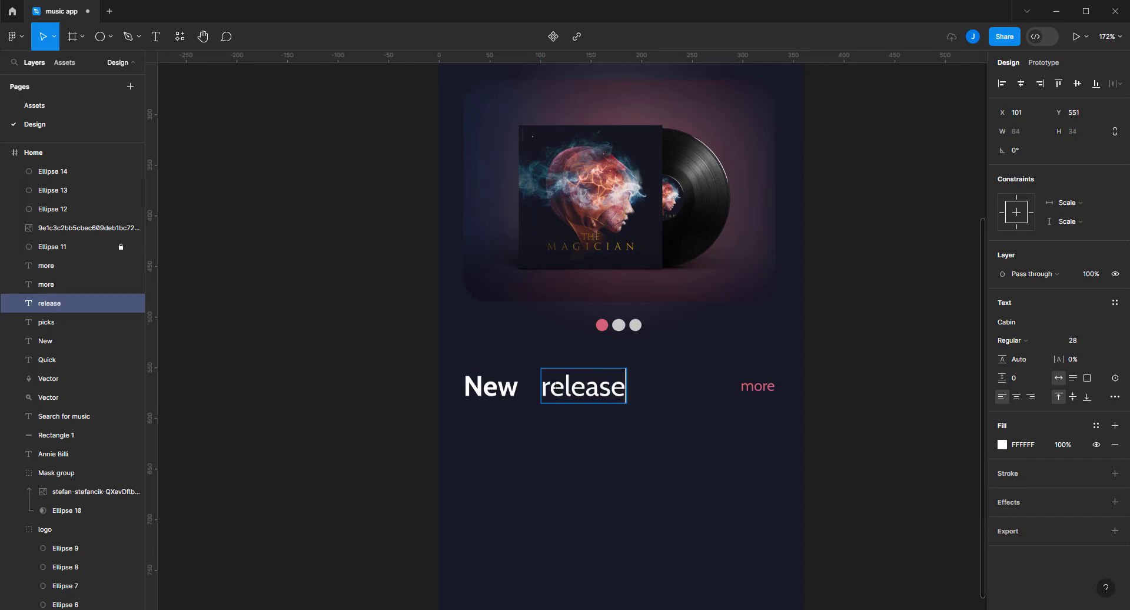
key("Escape")
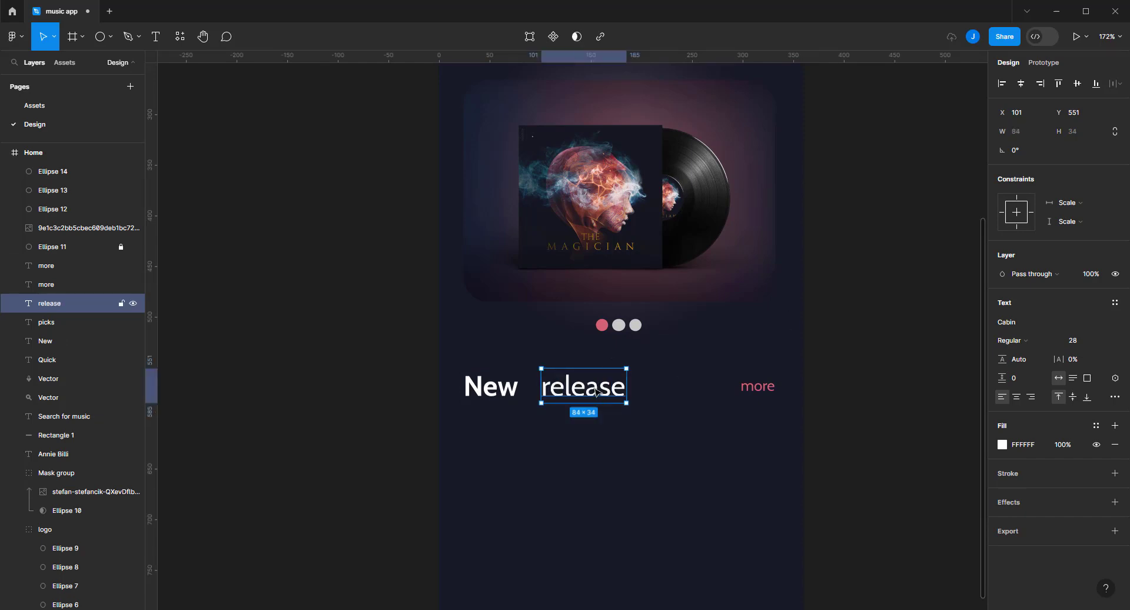
Move 'release' next to 'New' and bring the whole Home frame into view
left_click_drag(596, 392, 583, 395)
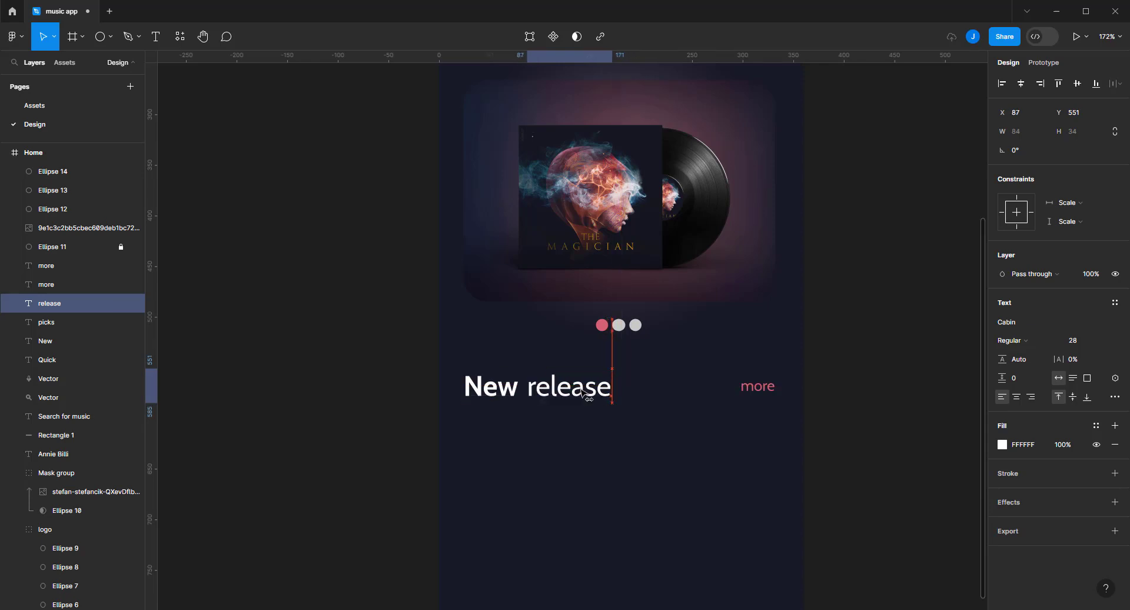
scroll(618, 365, "down", 2)
scroll(672, 331, "down", 2)
scroll(773, 277, "down", 1)
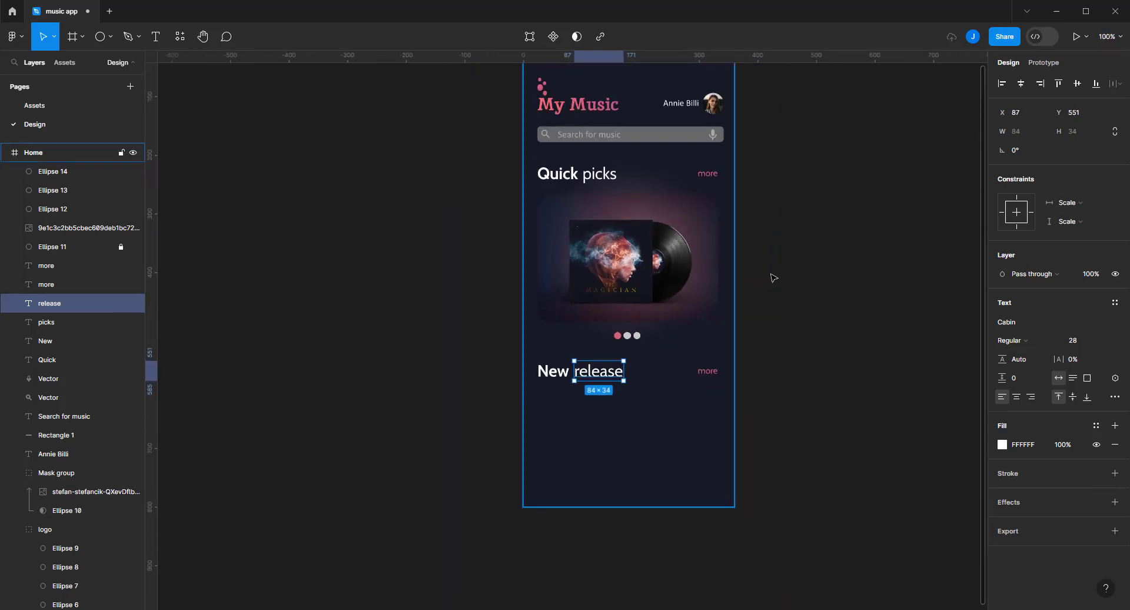
left_click_drag(773, 277, 688, 338)
left_click(730, 350)
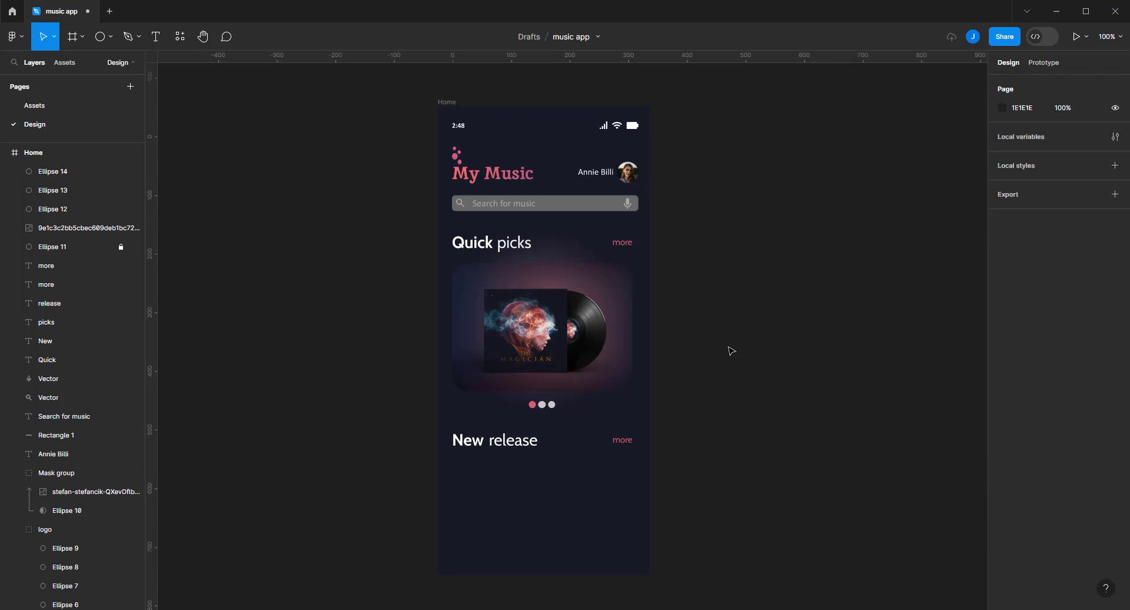
Select the three small album covers on the Assets page
left_click(86, 106)
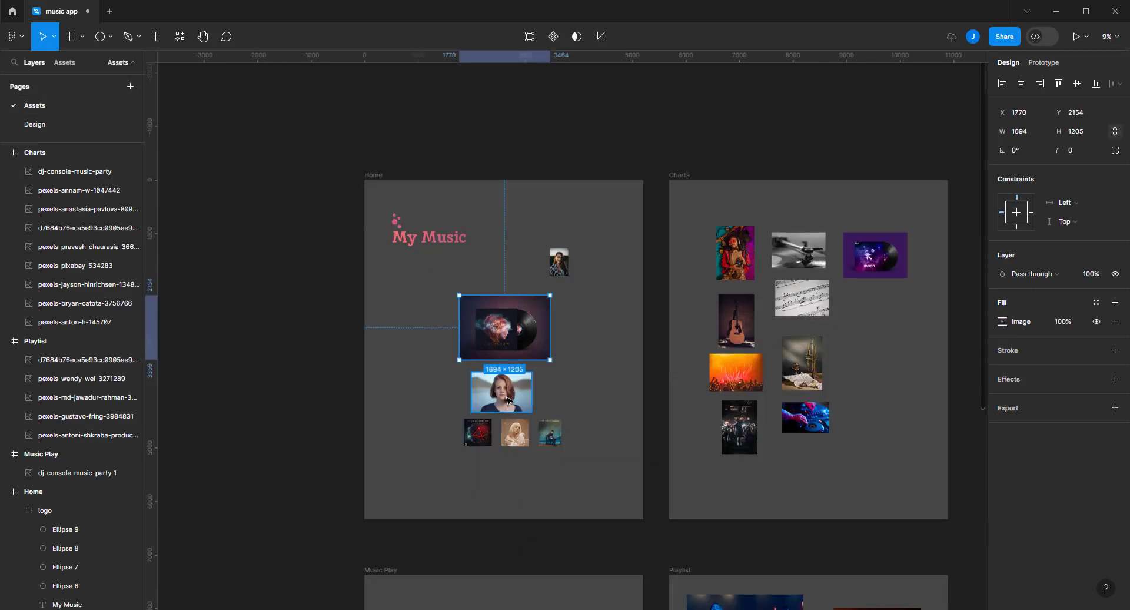
scroll(507, 400, "up", 3)
left_click_drag(585, 465, 474, 447)
scroll(474, 447, "down", 3)
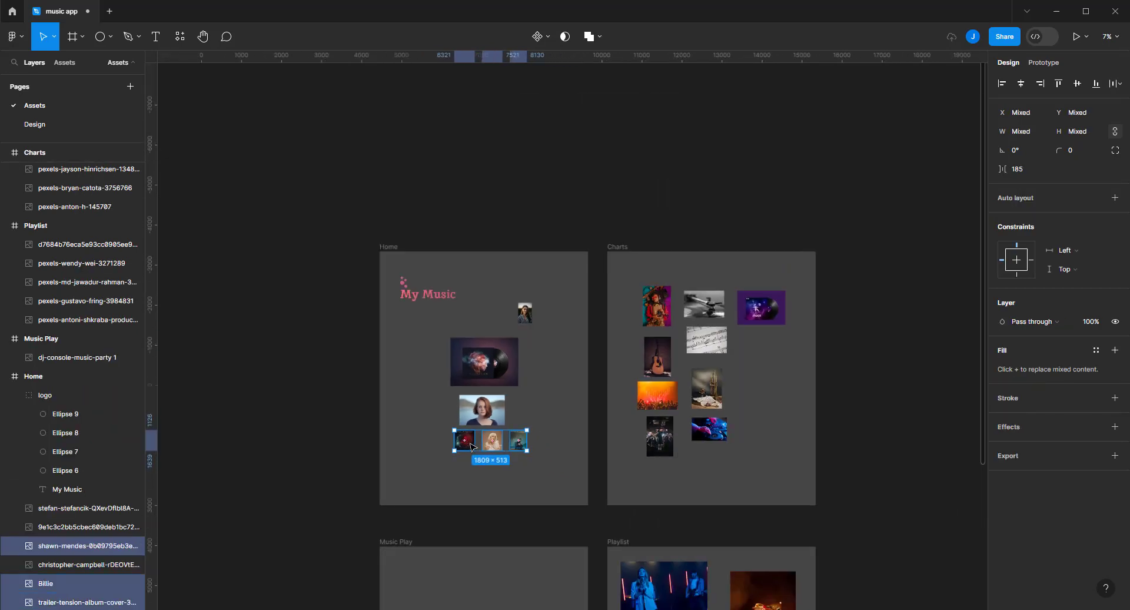
Paste the three covers on the Design page, shrink them, and round corners to 24
left_click(35, 124)
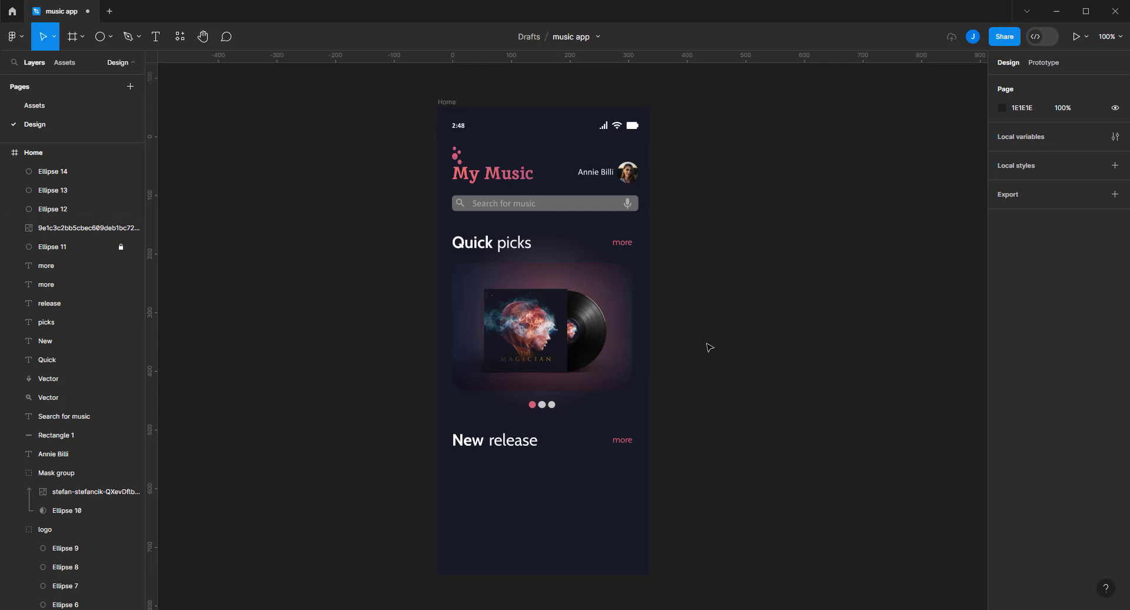
key("ctrl+v")
scroll(709, 347, "down", 3)
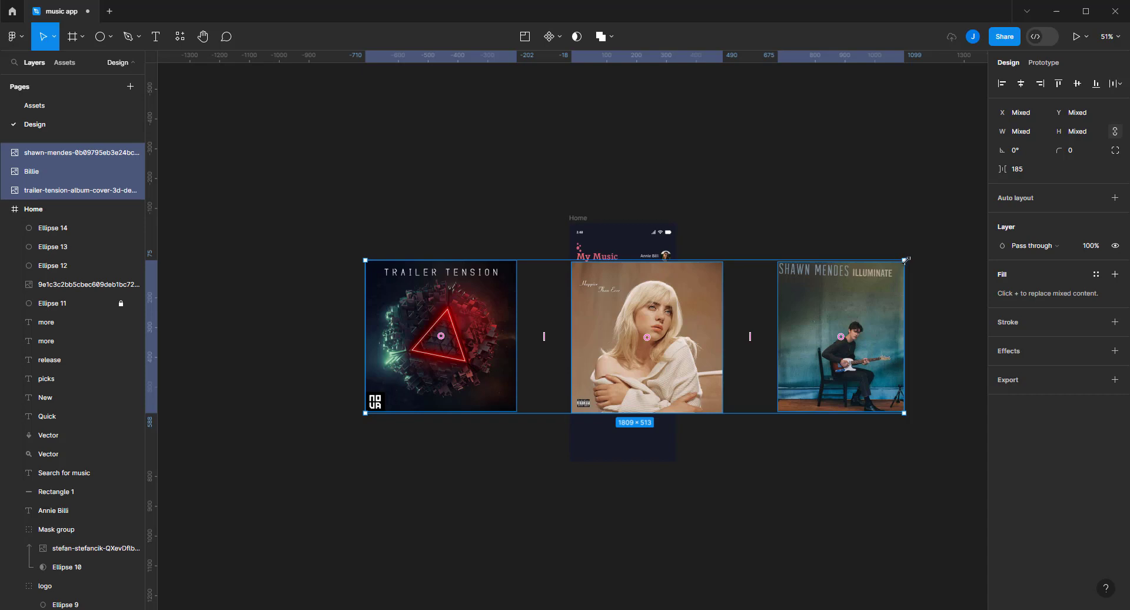
left_click_drag(906, 259, 532, 358)
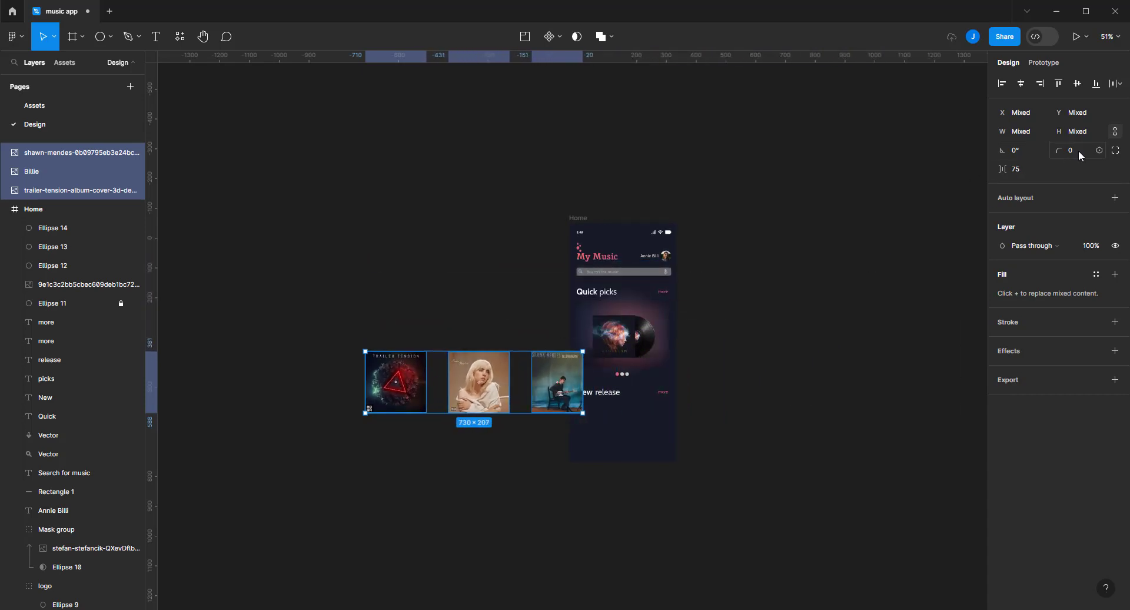
type("24")
Space the three album covers evenly by moving the Billie and Shawn Mendes covers left
scroll(711, 318, "up", 3)
scroll(379, 305, "up", 1)
left_click(370, 295)
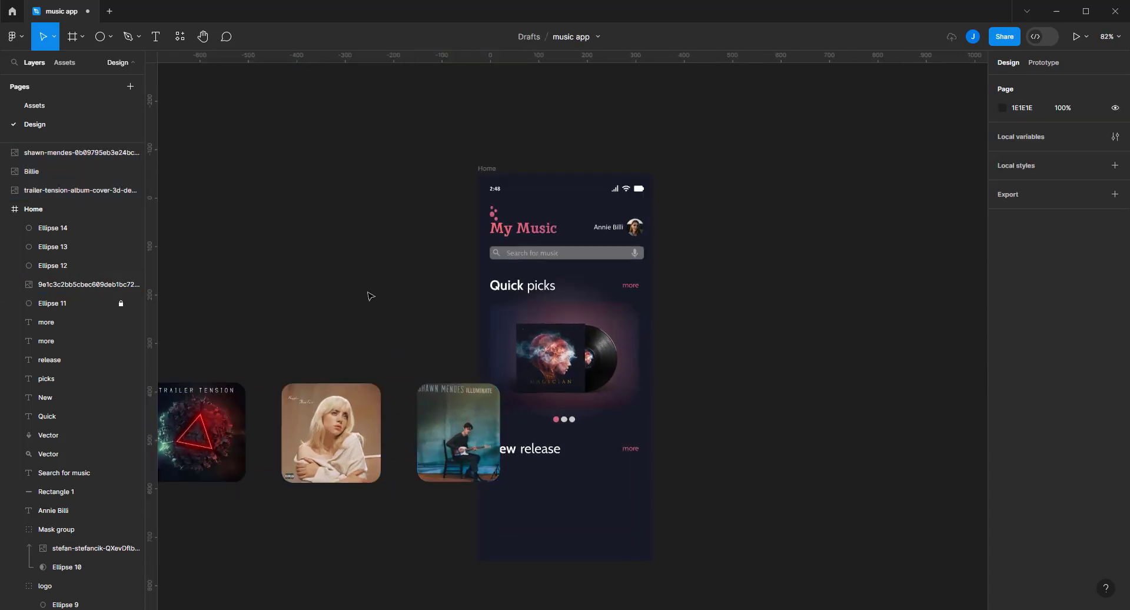
left_click_drag(369, 295, 450, 207)
left_click(517, 329)
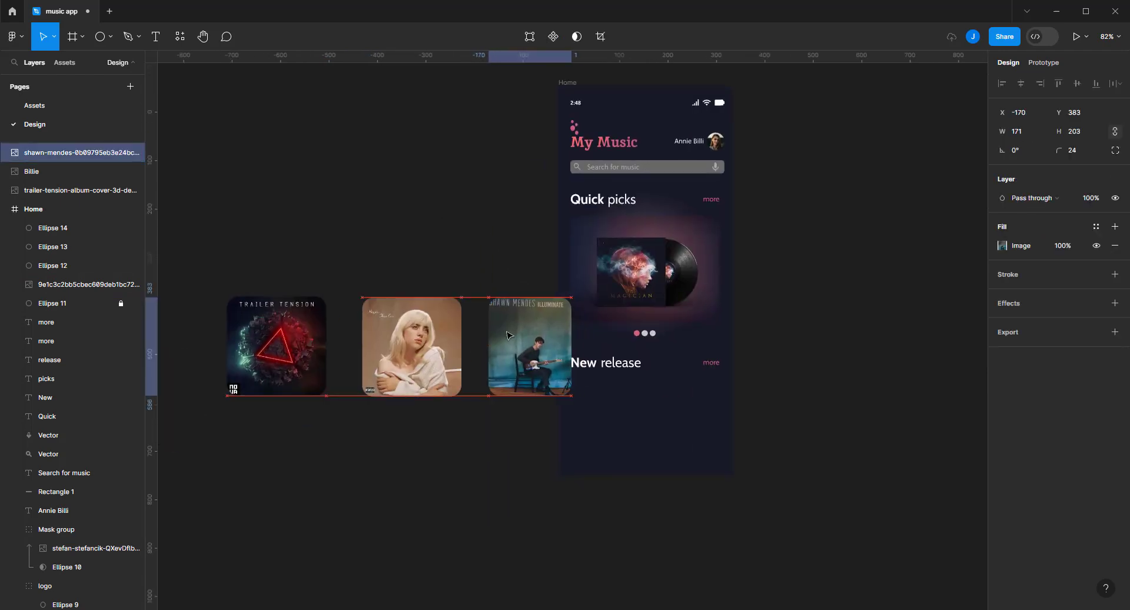
left_click_drag(508, 335, 499, 335)
left_click_drag(387, 331, 367, 330)
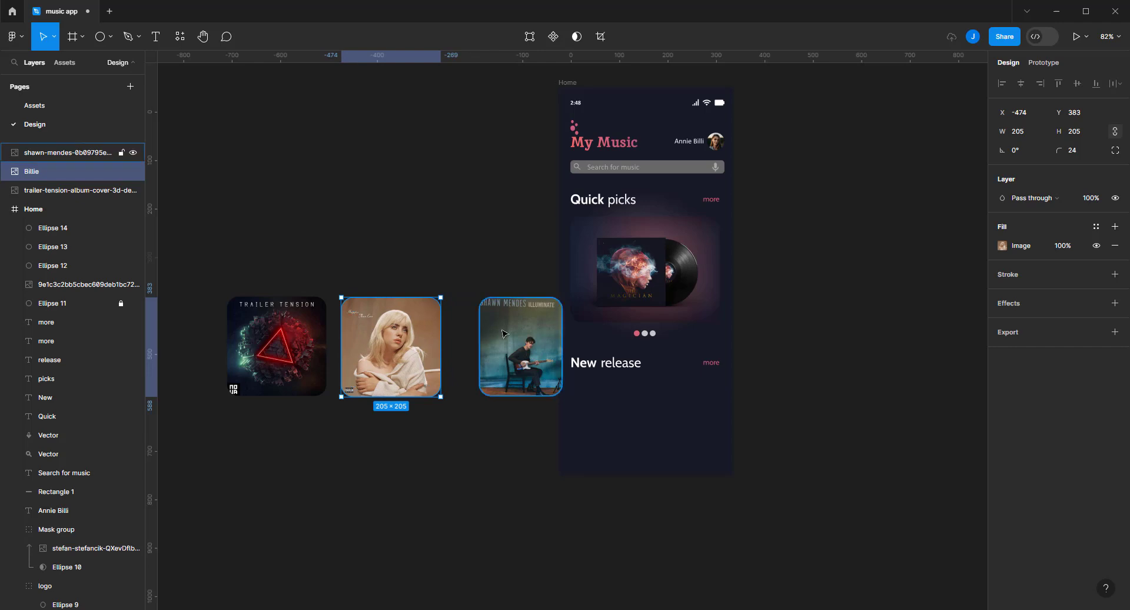
mouse_move(503, 334)
left_mouse_down()
mouse_move(478, 335)
mouse_move(538, 324)
left_mouse_up()
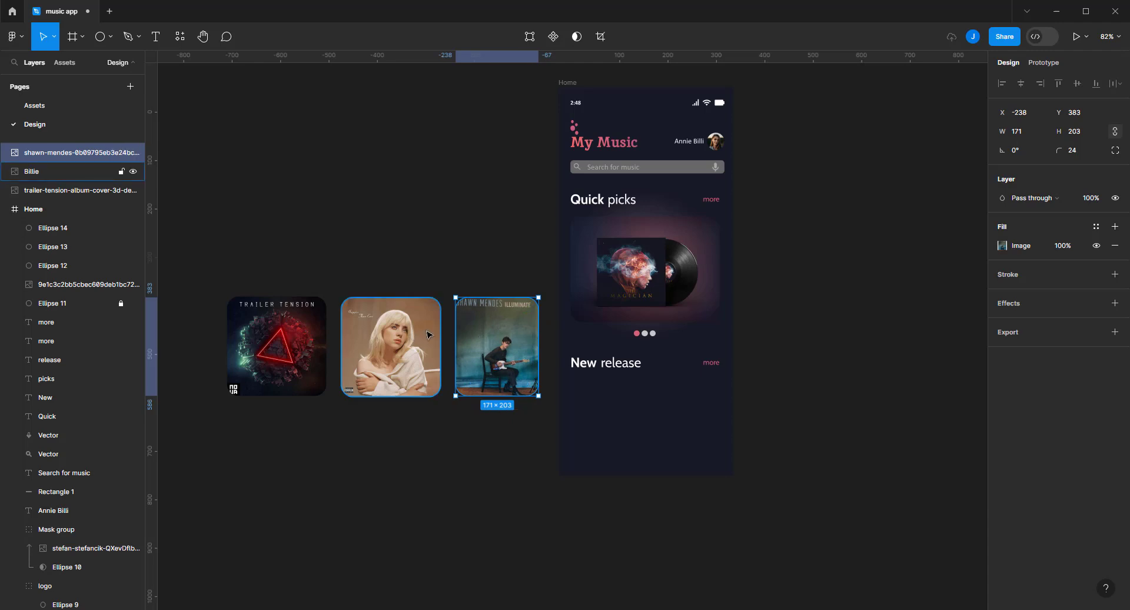
Nudge Shawn Mendes into place and draw a 165×165 grey square above the covers
key("Left")
key("Left")
key("Left")
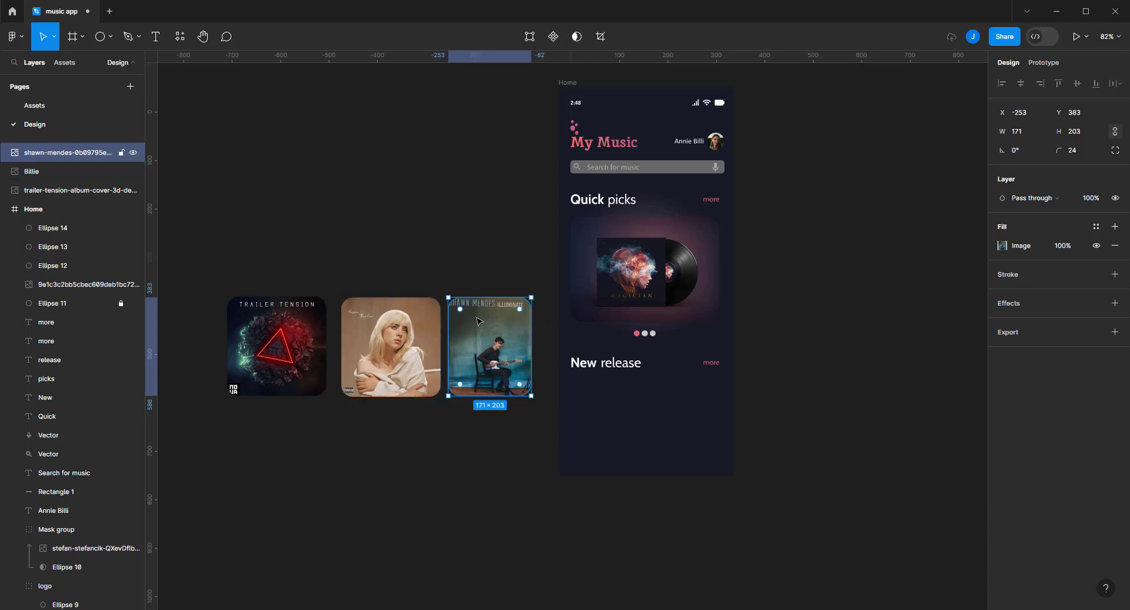
key("r")
left_click_drag(295, 134, 365, 214)
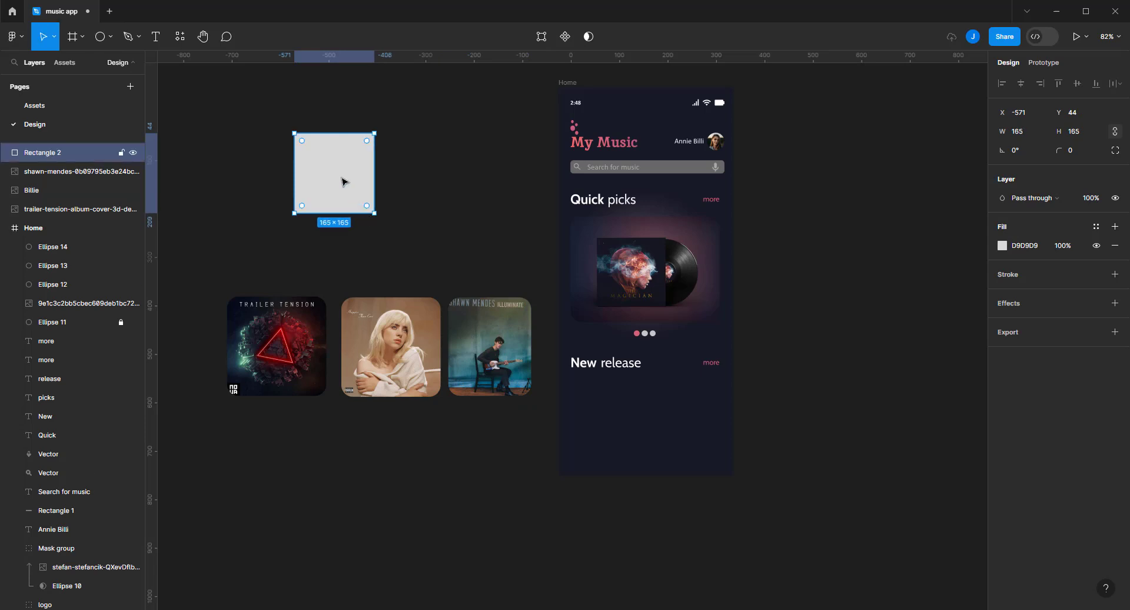
Make the square 193×193 with a 24 corner radius above the Trailer Tension cover
mouse_move(325, 208)
left_mouse_down()
mouse_move(292, 211)
mouse_move(286, 254)
left_mouse_up()
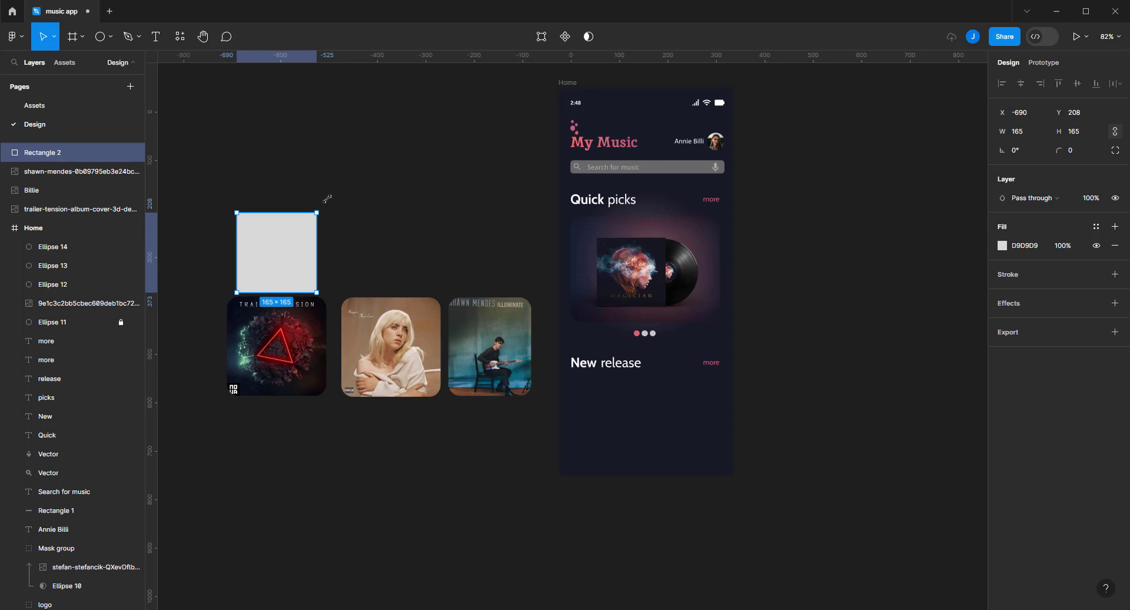
left_click_drag(328, 199, 341, 186)
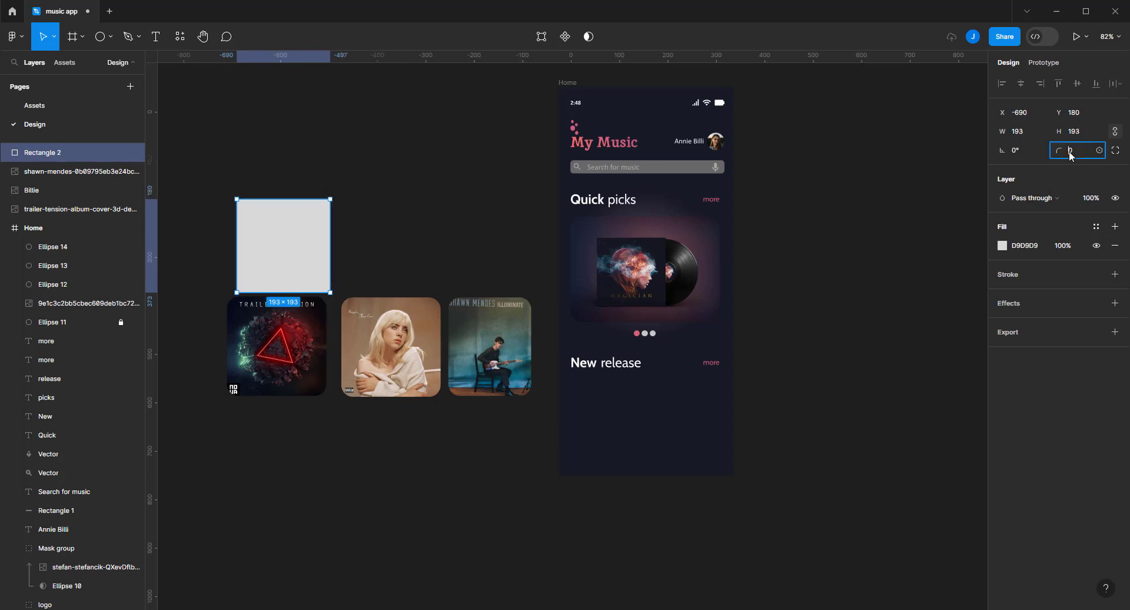
type("24")
key("Return")
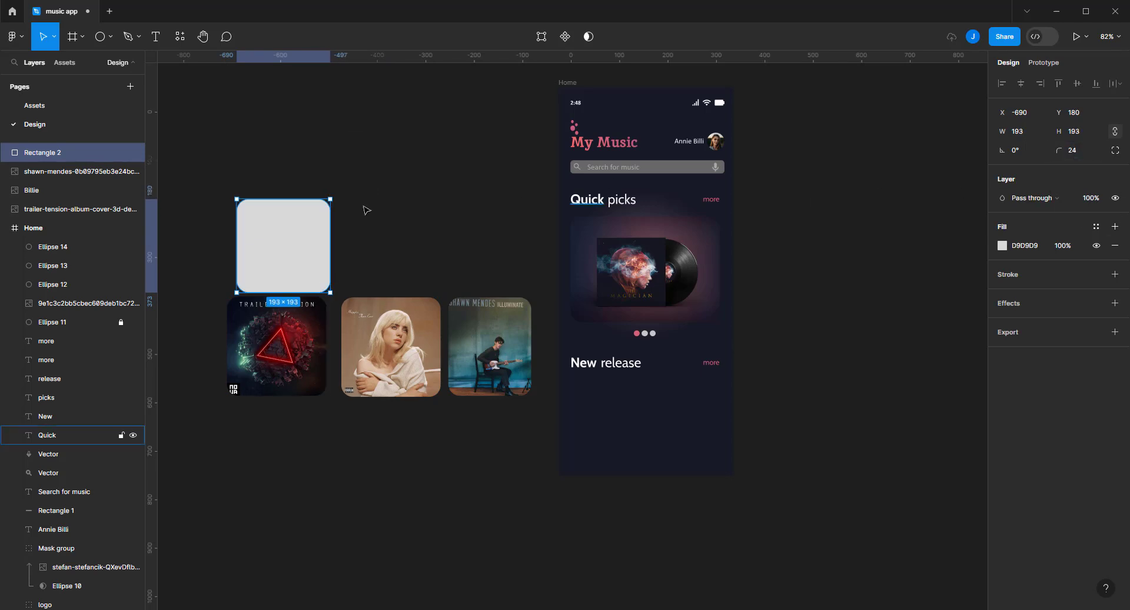
left_click_drag(290, 248, 284, 225)
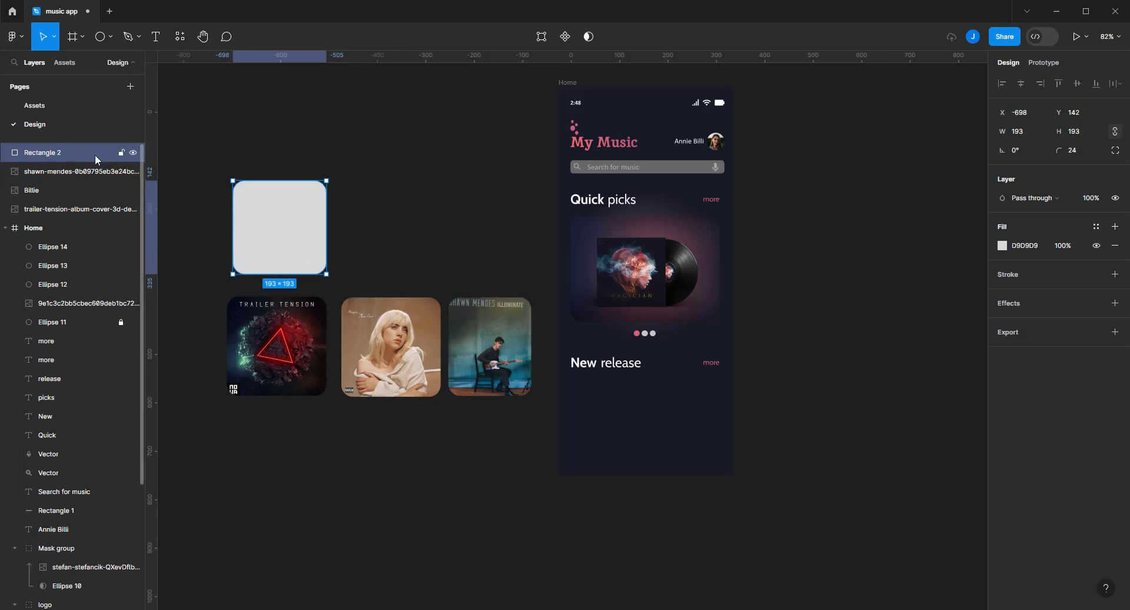
left_click_drag(89, 214, 90, 216)
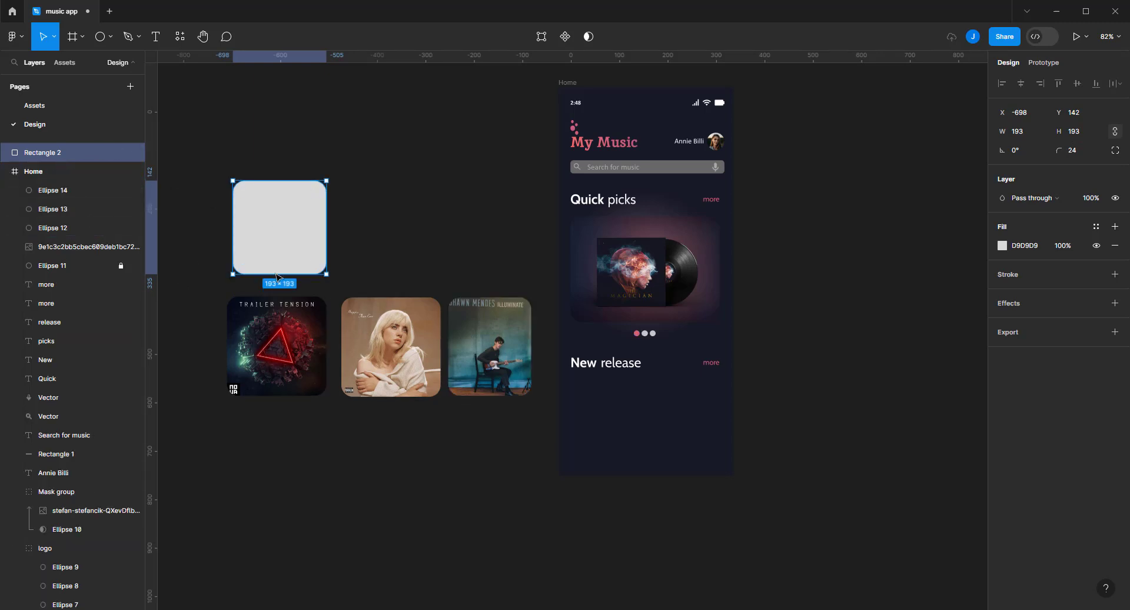
Mask the Trailer Tension image with the rounded square and move the image up into it
left_click_drag(265, 445, 278, 182)
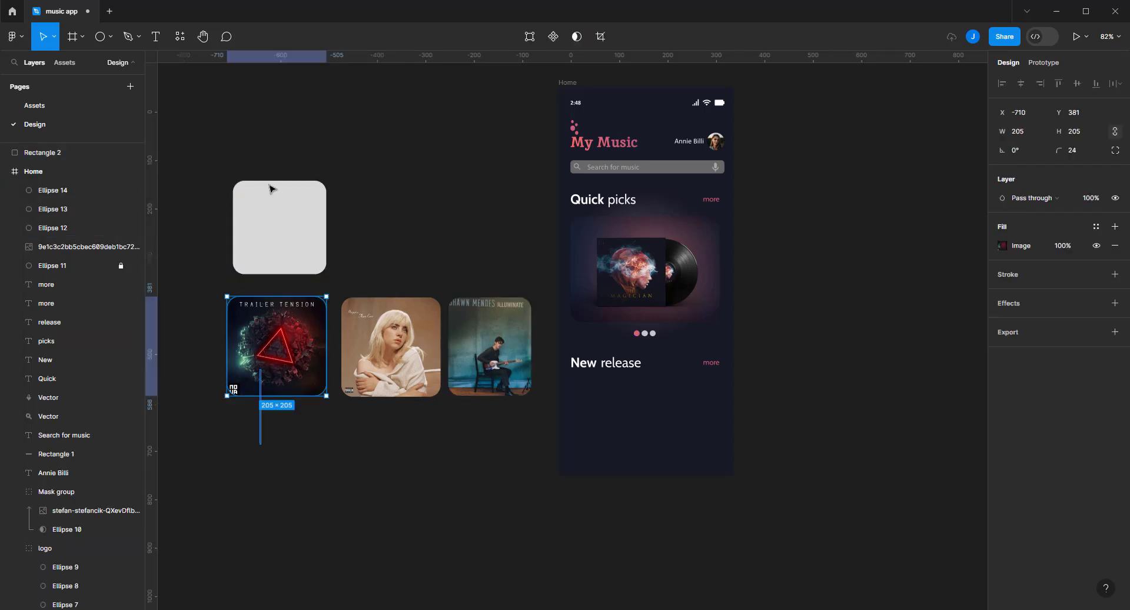
left_click(576, 37)
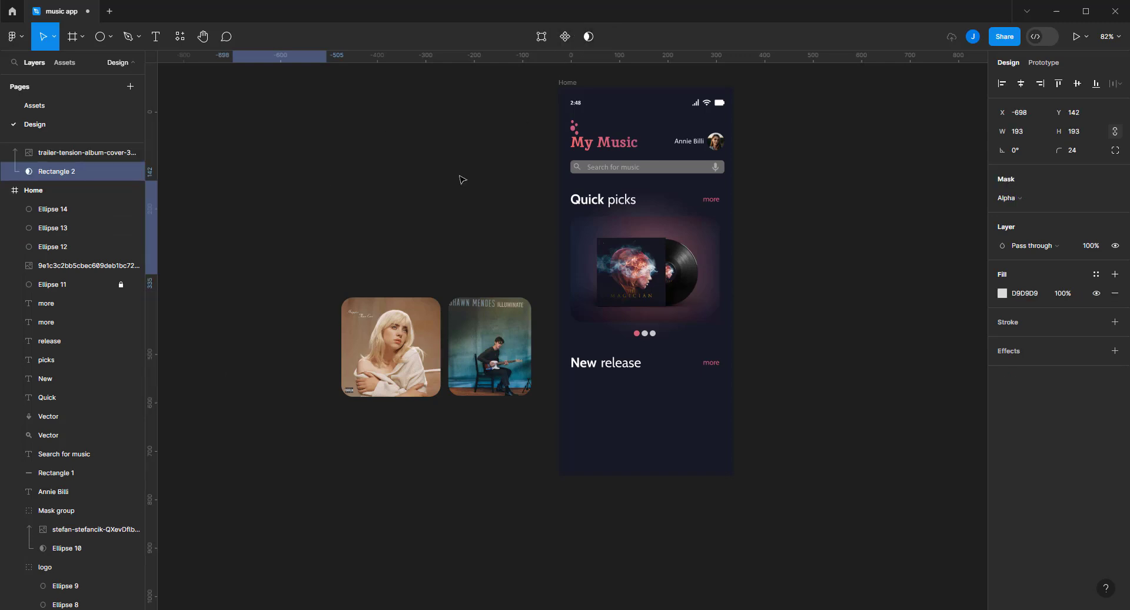
left_click(272, 340)
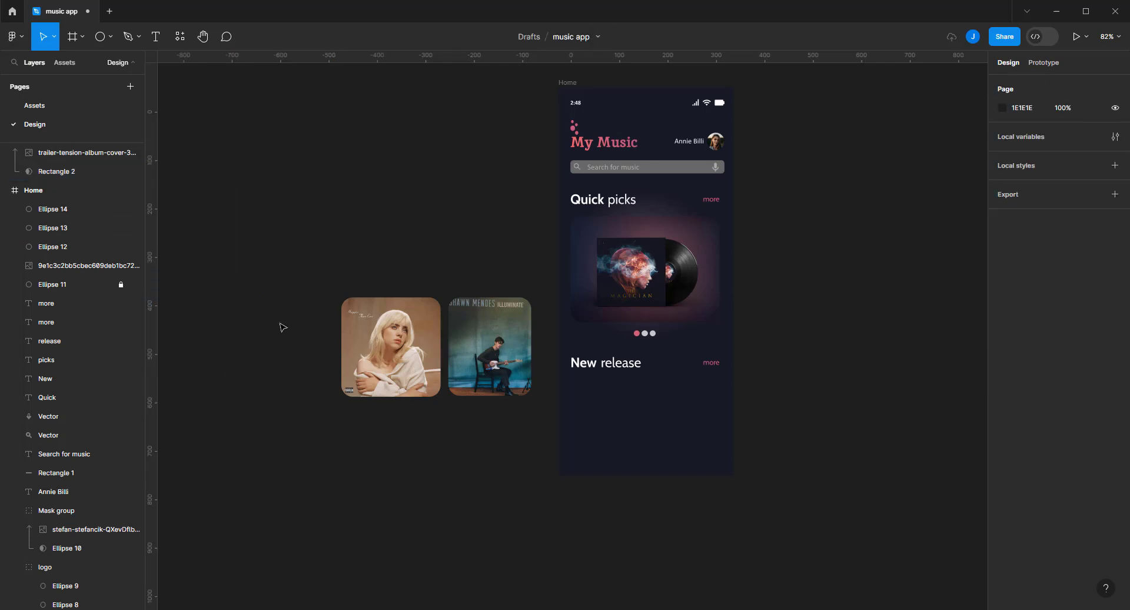
left_click(38, 153)
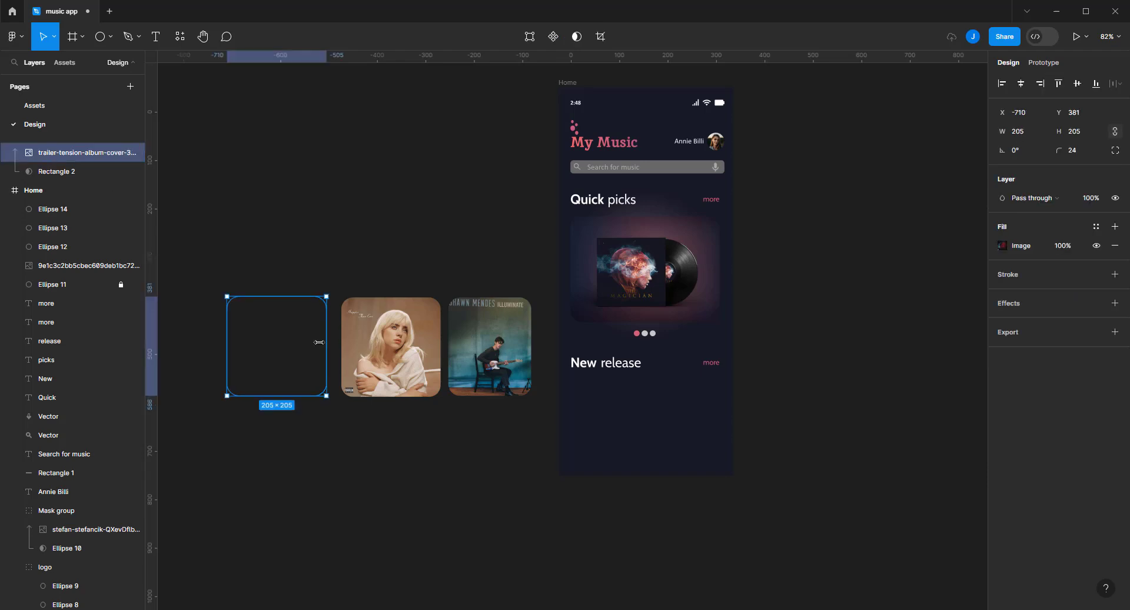
left_click_drag(288, 287, 284, 172)
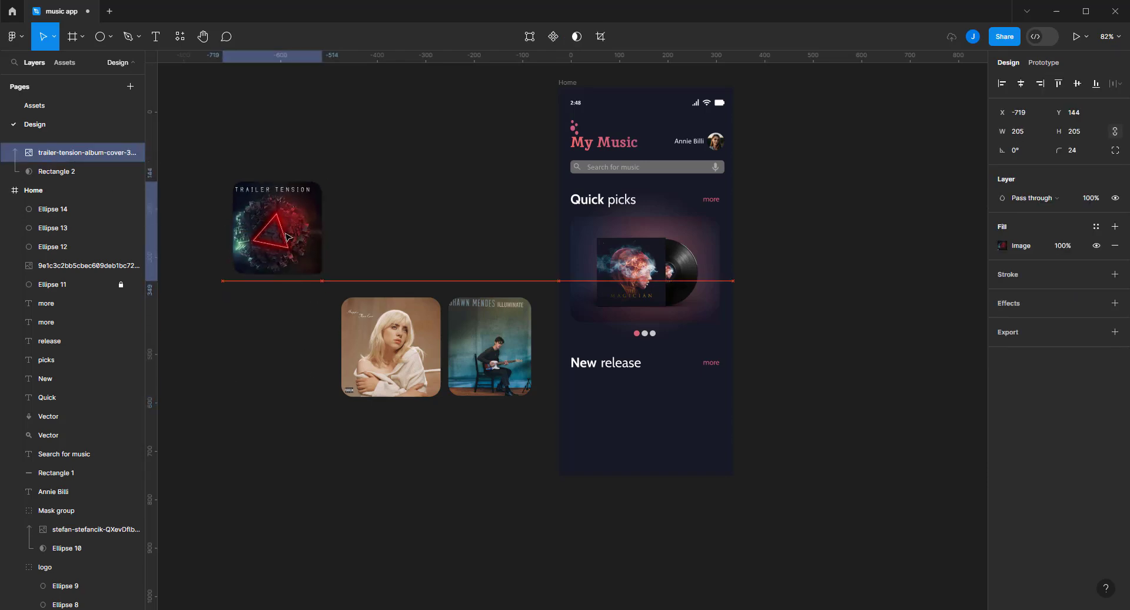
Align the cover neatly within the mask and select the resulting Mask group
scroll(284, 173, "up", 5, "ctrl")
mouse_move(287, 237)
left_mouse_down()
mouse_move(367, 289)
mouse_move(407, 271)
left_mouse_up()
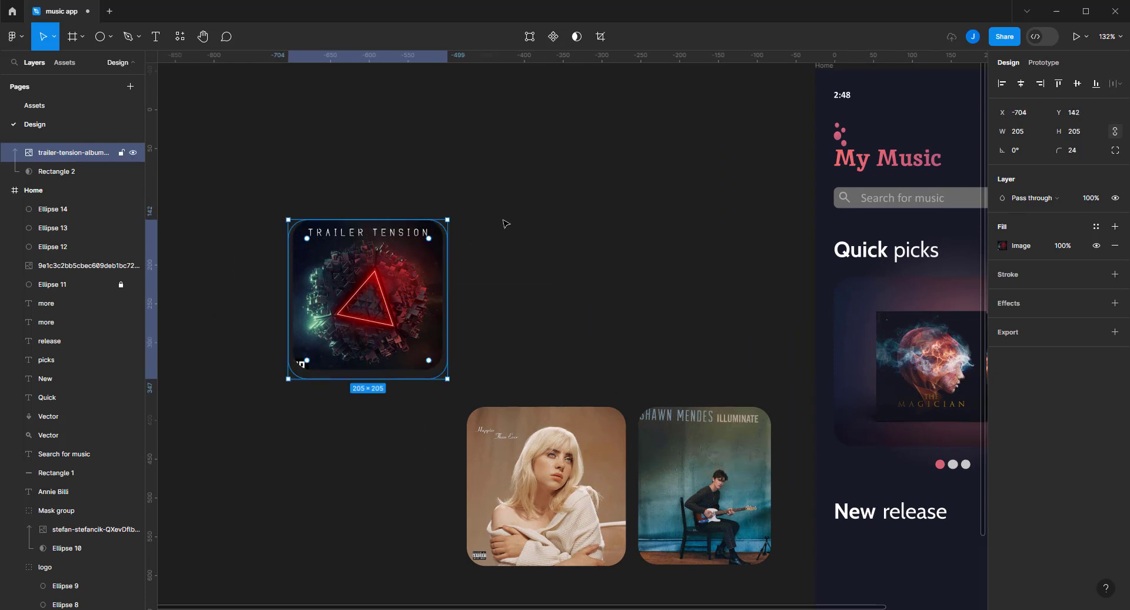
left_click(480, 239)
mouse_move(507, 189)
left_mouse_down()
mouse_move(390, 285)
mouse_move(378, 246)
left_mouse_up()
scroll(390, 285, "down", 5, "ctrl")
Place the cover group under New release at 116×116 and duplicate it for more cards
left_click_drag(303, 258, 583, 415)
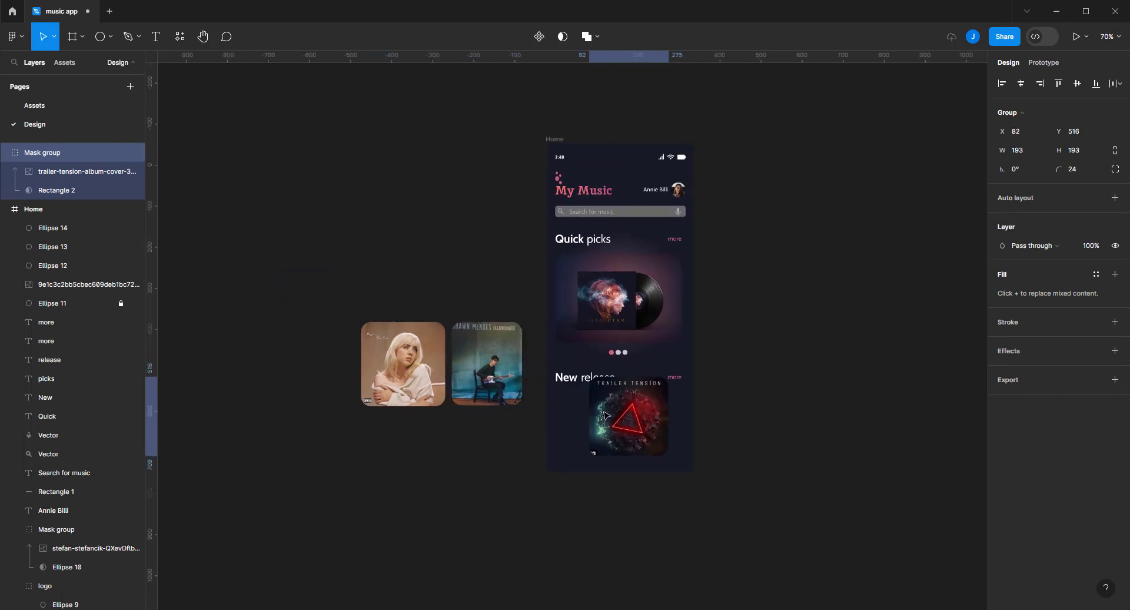
scroll(583, 412, "up", 5, "ctrl")
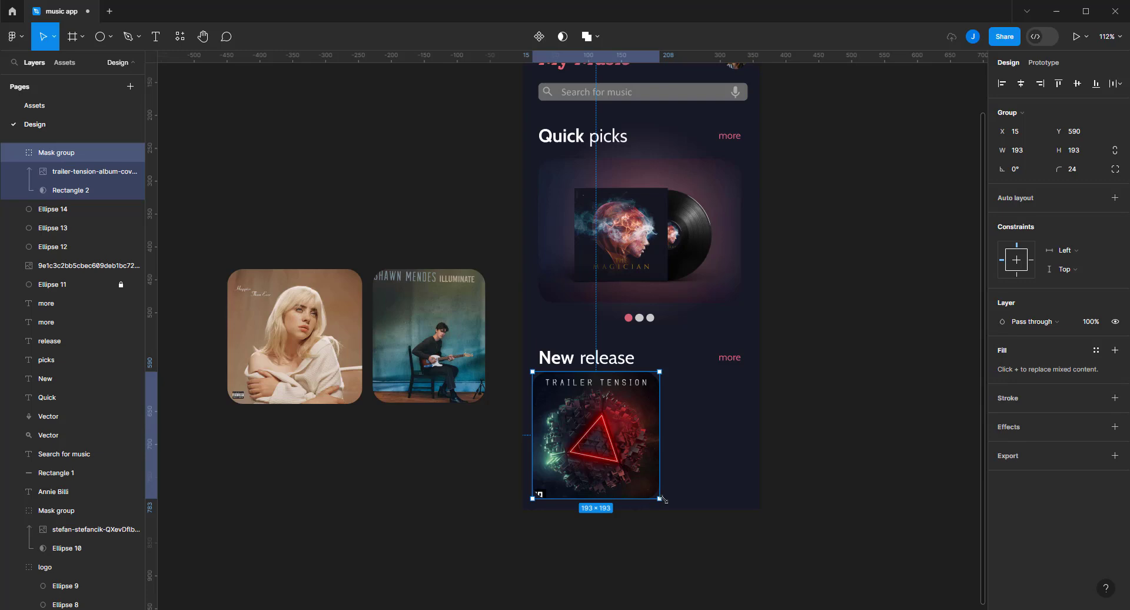
left_click_drag(660, 498, 609, 448)
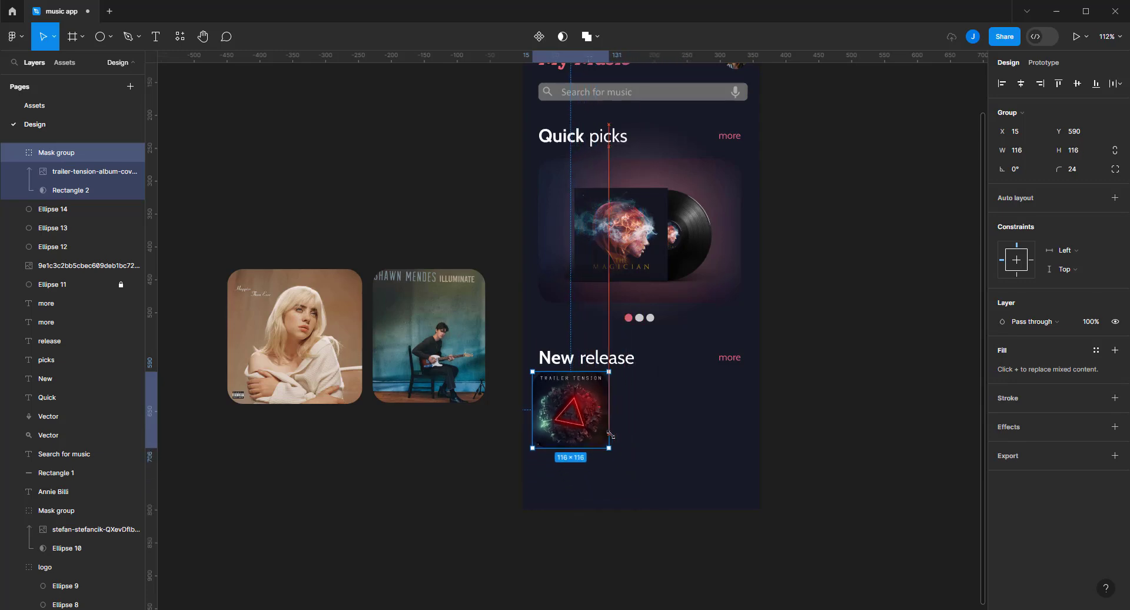
scroll(610, 435, "up", 3, "ctrl")
mouse_move(562, 410)
left_mouse_down()
mouse_move(572, 421)
mouse_move(695, 412)
left_mouse_up()
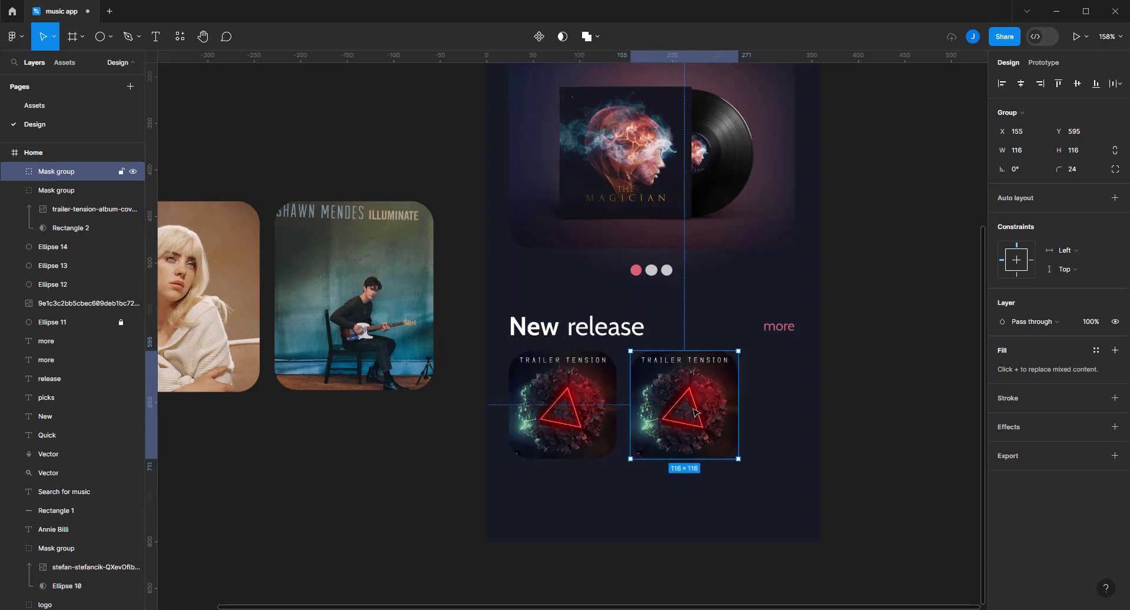
key("ctrl+d")
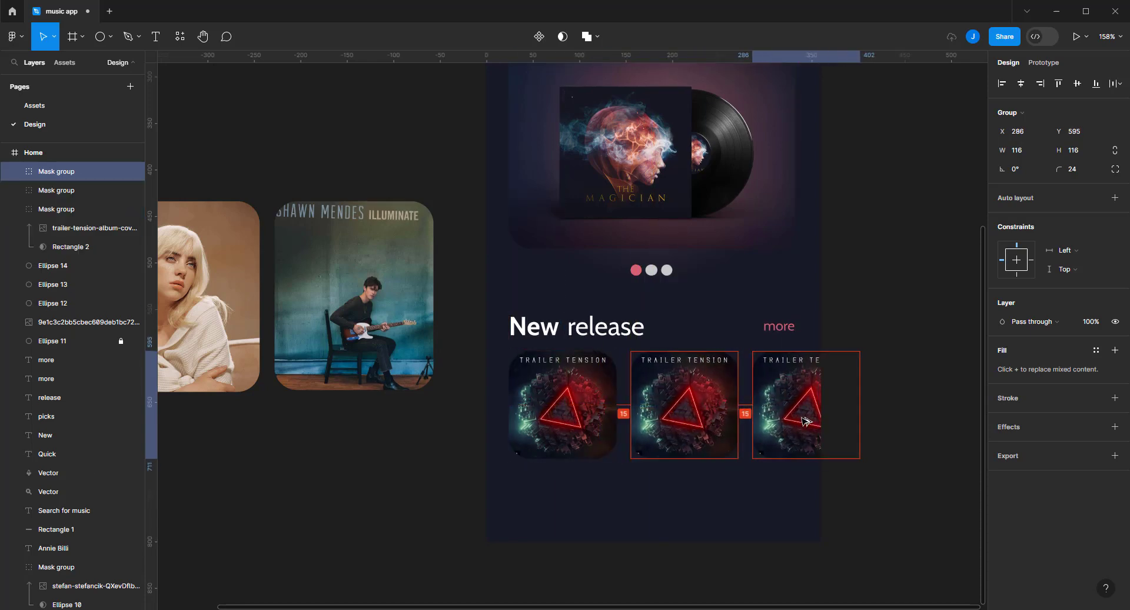
Replace the middle card's image with the blonde Billie portrait, scaled and centred
left_click(713, 406)
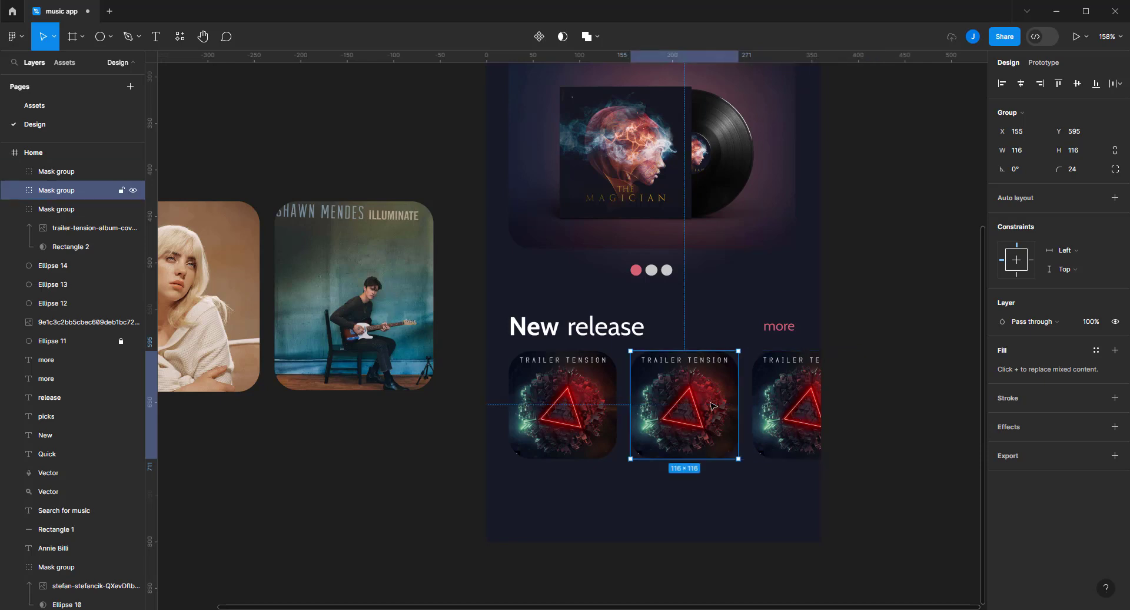
scroll(713, 407, "down", 3, "ctrl")
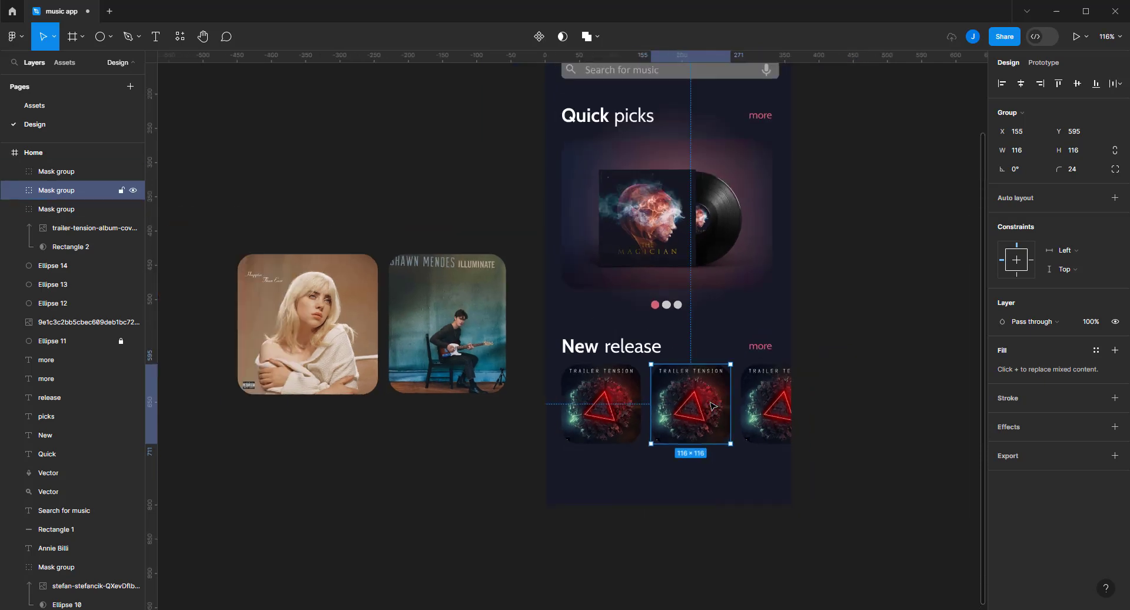
double_click(691, 406)
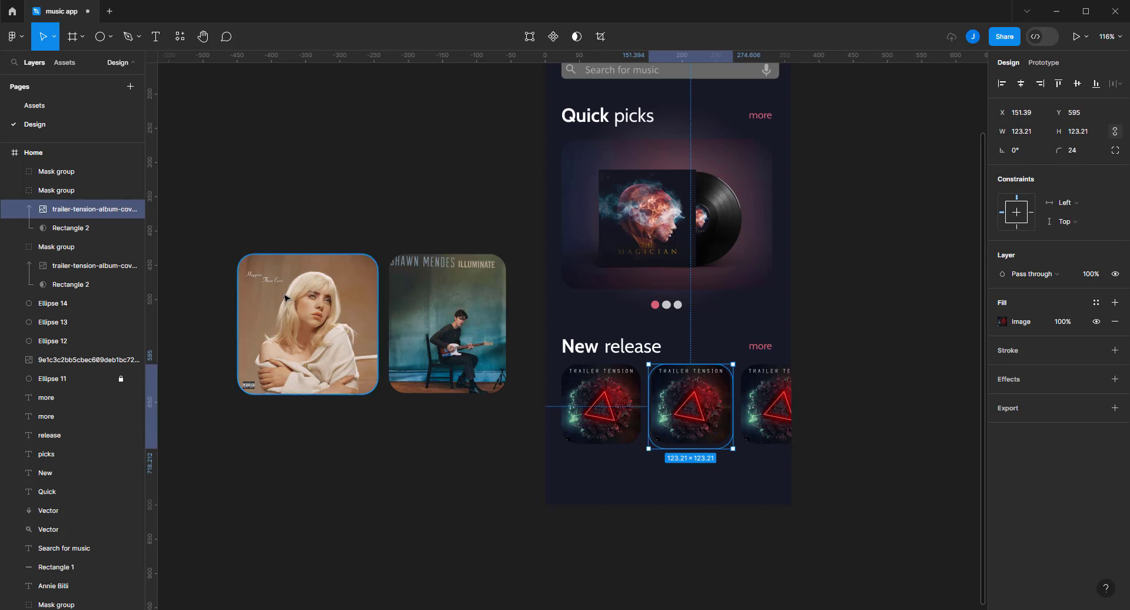
left_click(321, 291)
double_click(660, 439)
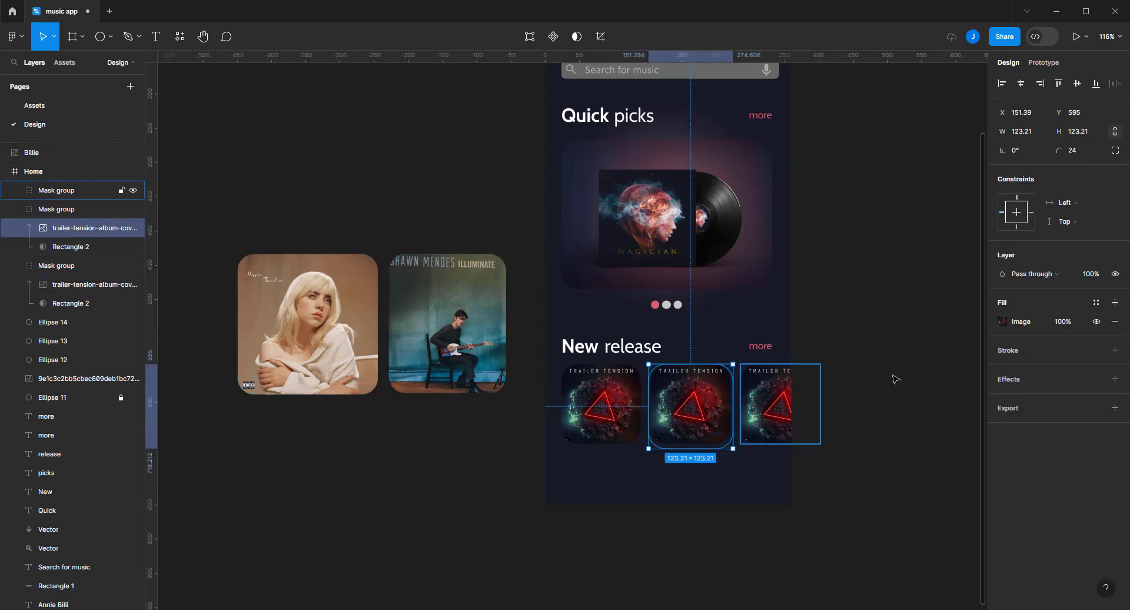
left_click(1003, 323)
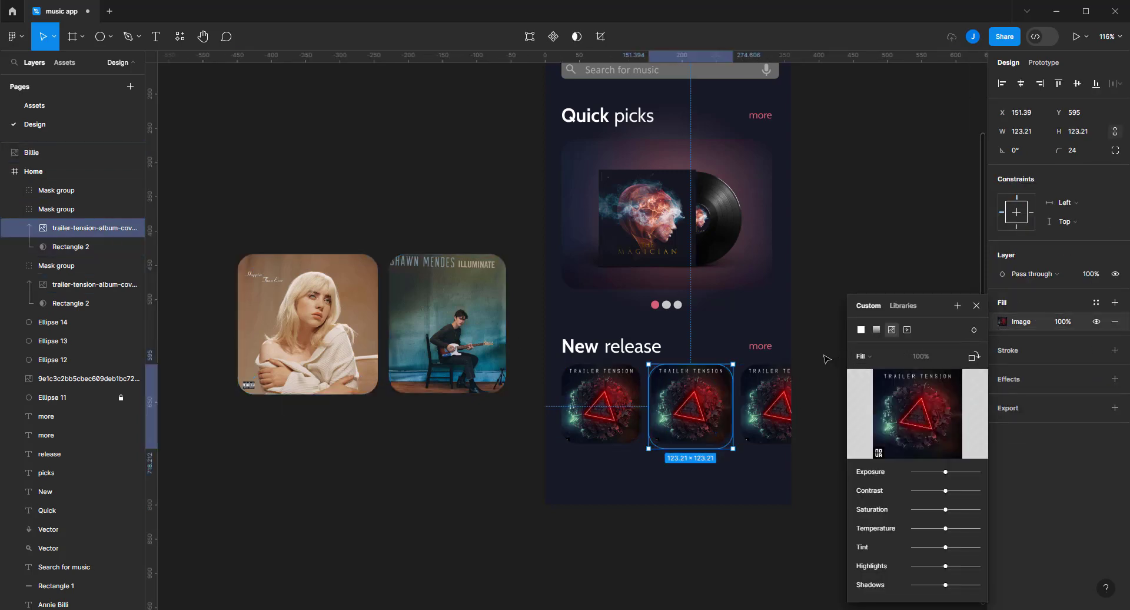
key("ctrl+v")
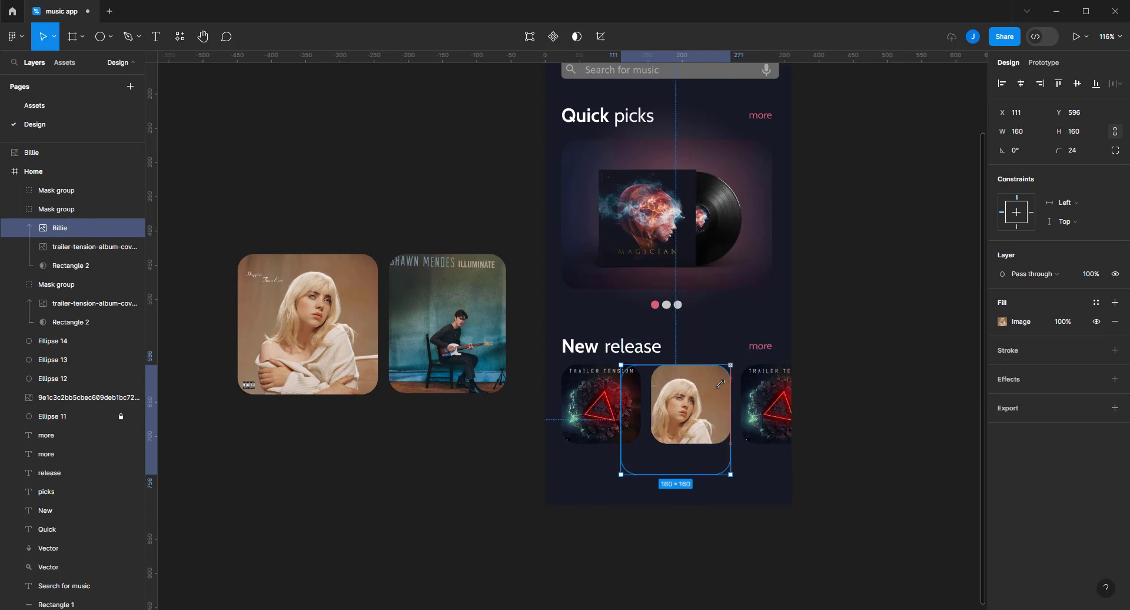
left_click_drag(763, 336, 712, 384)
scroll(734, 396, "up", 3)
left_click_drag(667, 436, 694, 398)
left_click(897, 325)
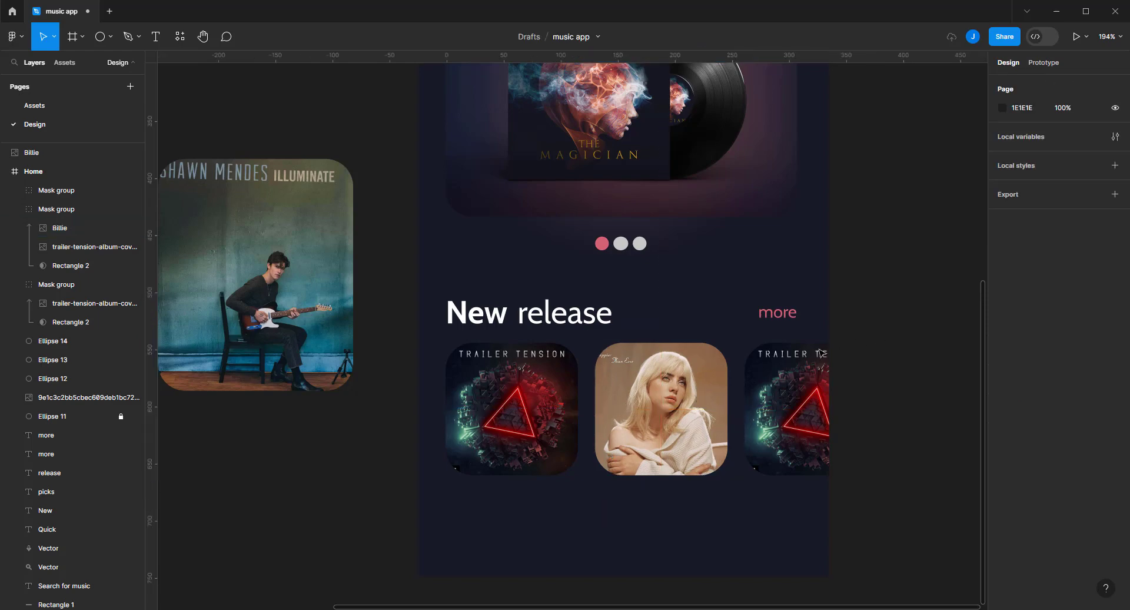
Replace the third card's image with the Shawn Mendes guitarist cover, scaled to fit
scroll(727, 350, "down", 3)
double_click(776, 384)
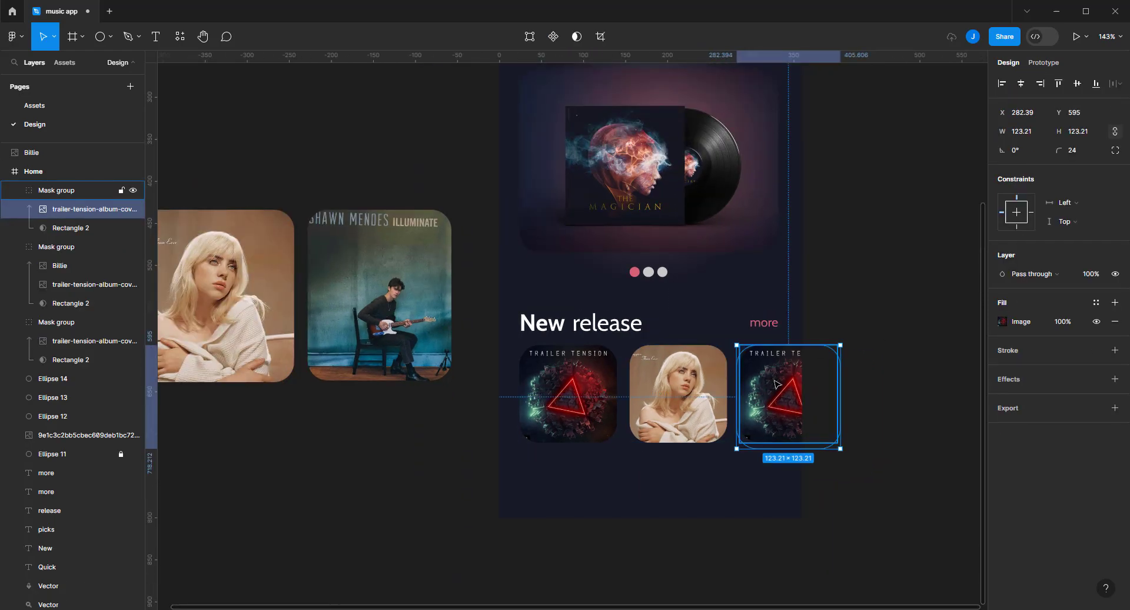
left_click(422, 315)
double_click(759, 390)
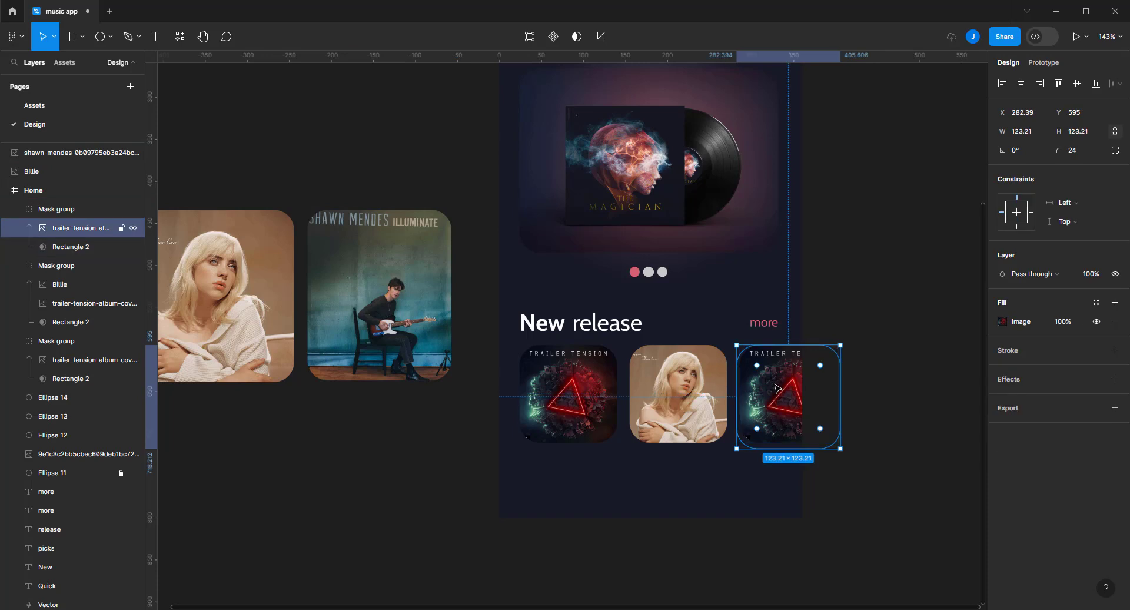
key("ctrl+v")
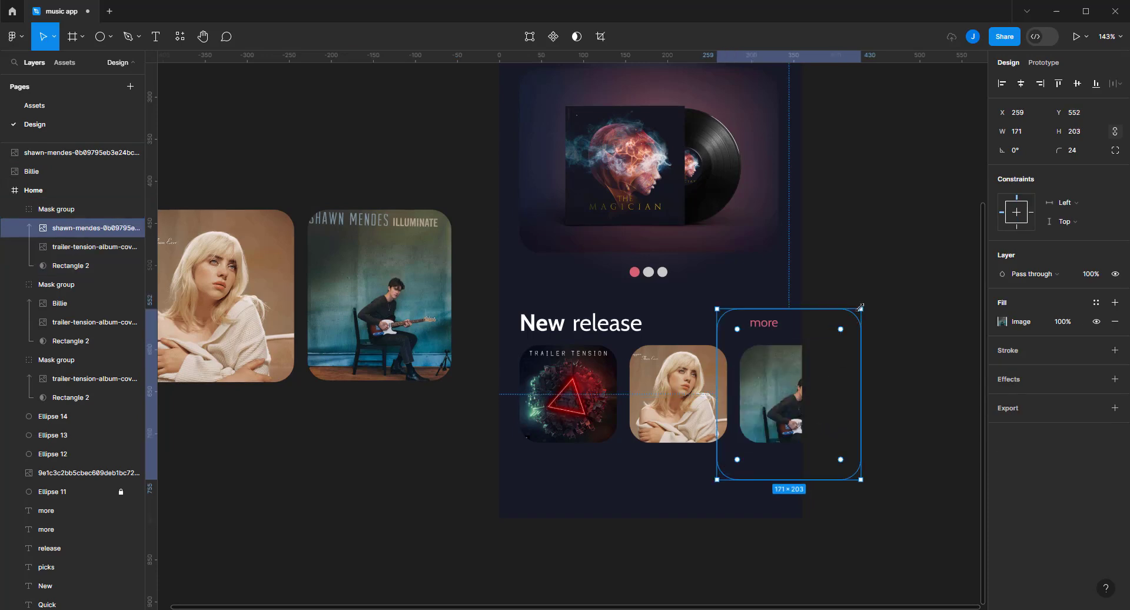
left_click_drag(861, 307, 826, 351)
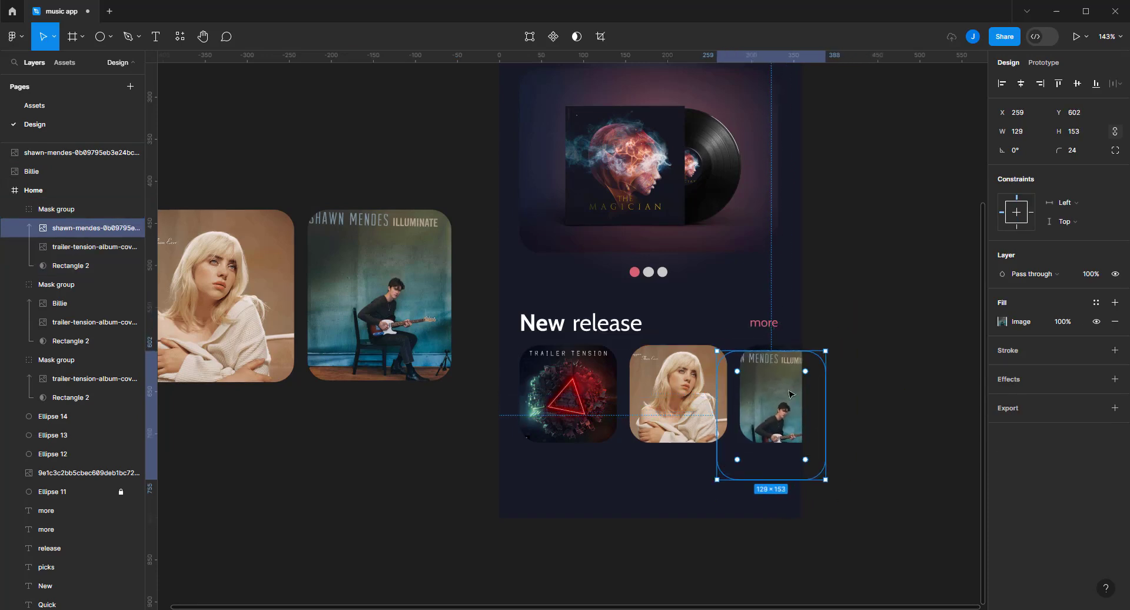
left_click_drag(790, 393, 795, 379)
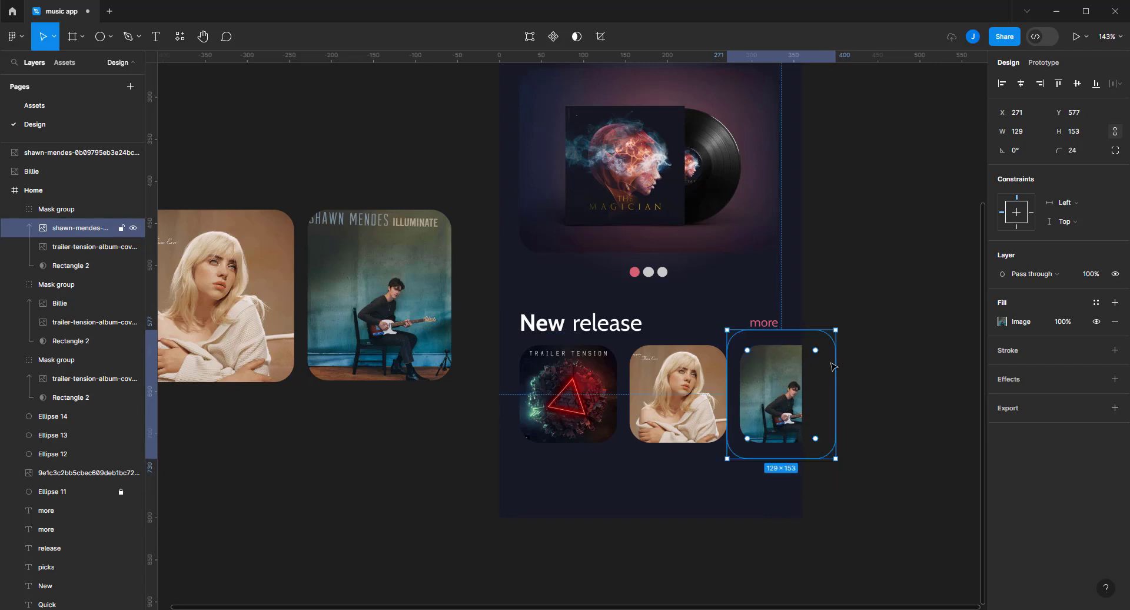
left_click(865, 358)
Enlarge the row of three cover cards slightly
left_click_drag(886, 372, 767, 393)
left_click_drag(682, 442, 677, 458)
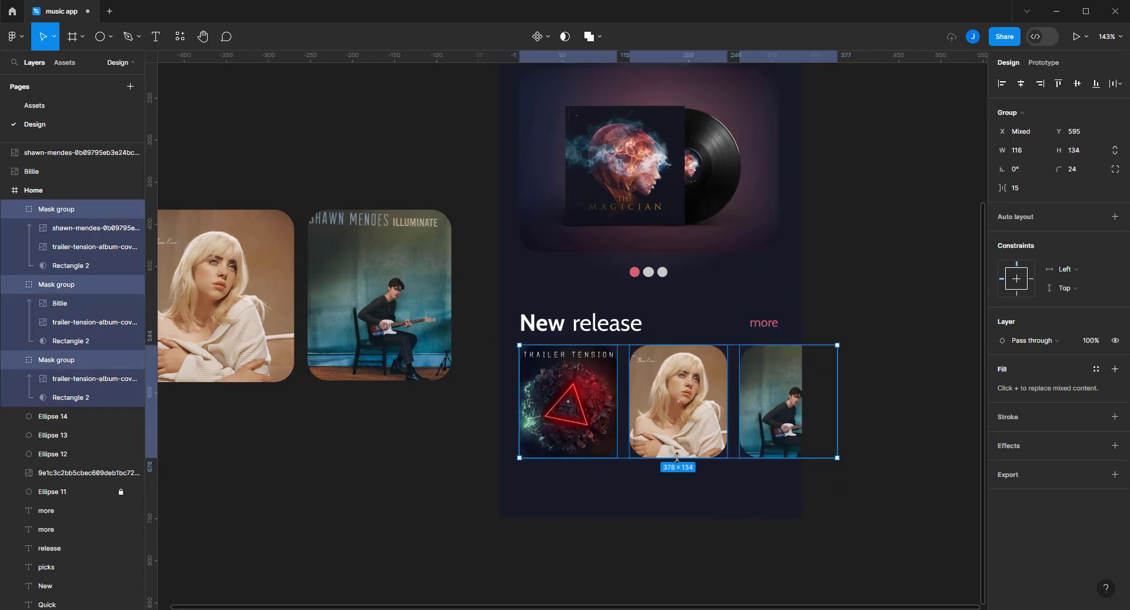
left_click(913, 331)
scroll(824, 379, "down", 3)
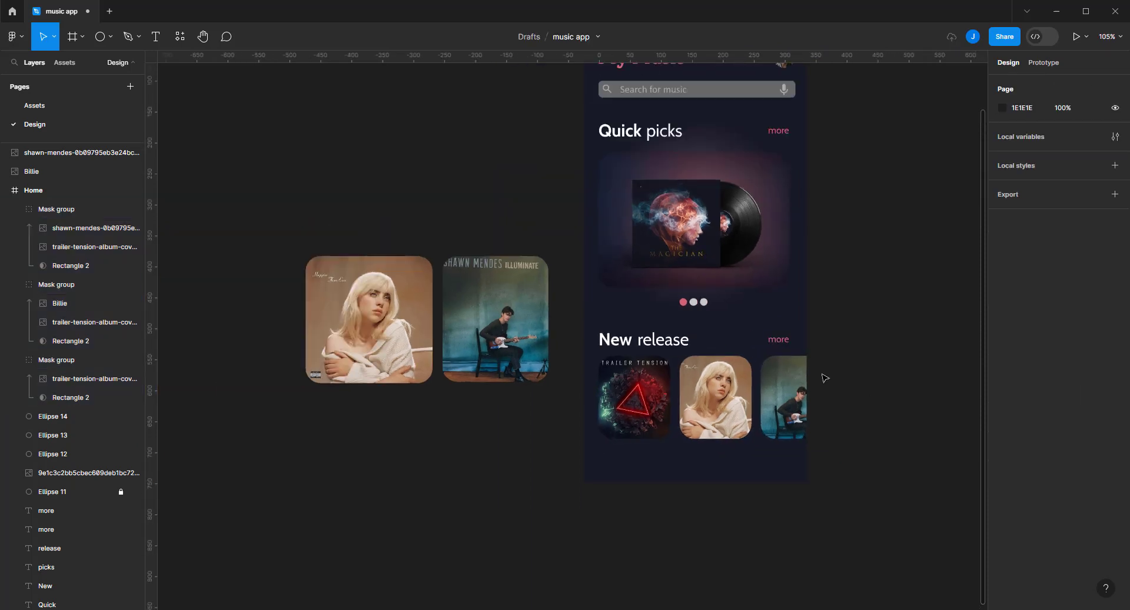
scroll(824, 377, "up", 2)
scroll(795, 353, "right", 2)
Delete the two loose covers left of the Home screen
mouse_move(765, 368)
left_mouse_down()
mouse_move(531, 462)
mouse_move(553, 444)
left_mouse_up()
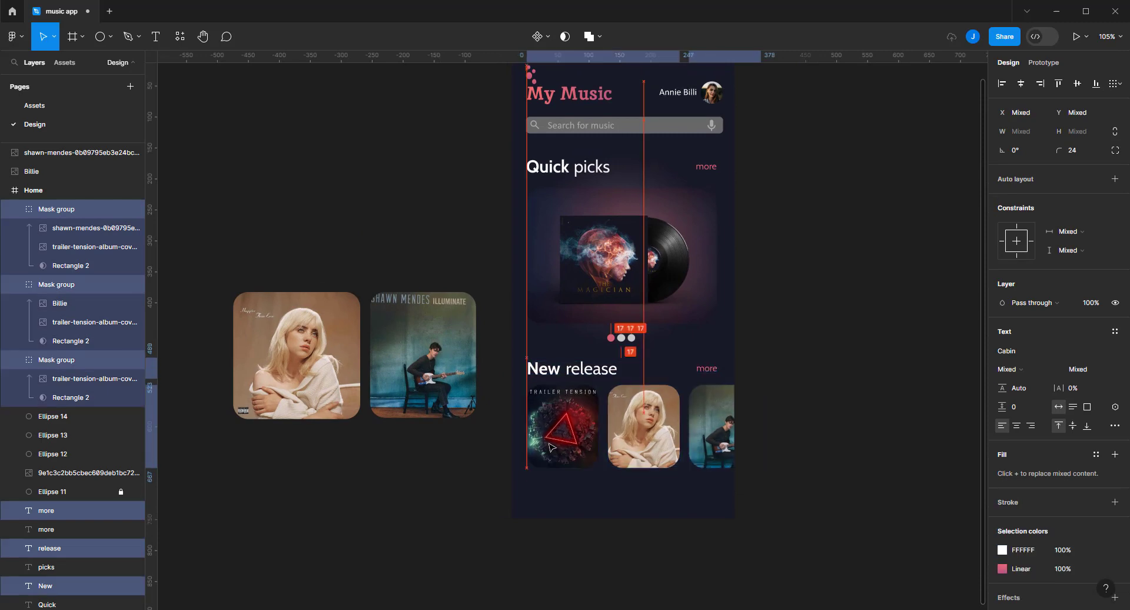
left_click(886, 277)
scroll(833, 294, "down", 1)
scroll(833, 295, "left", 1)
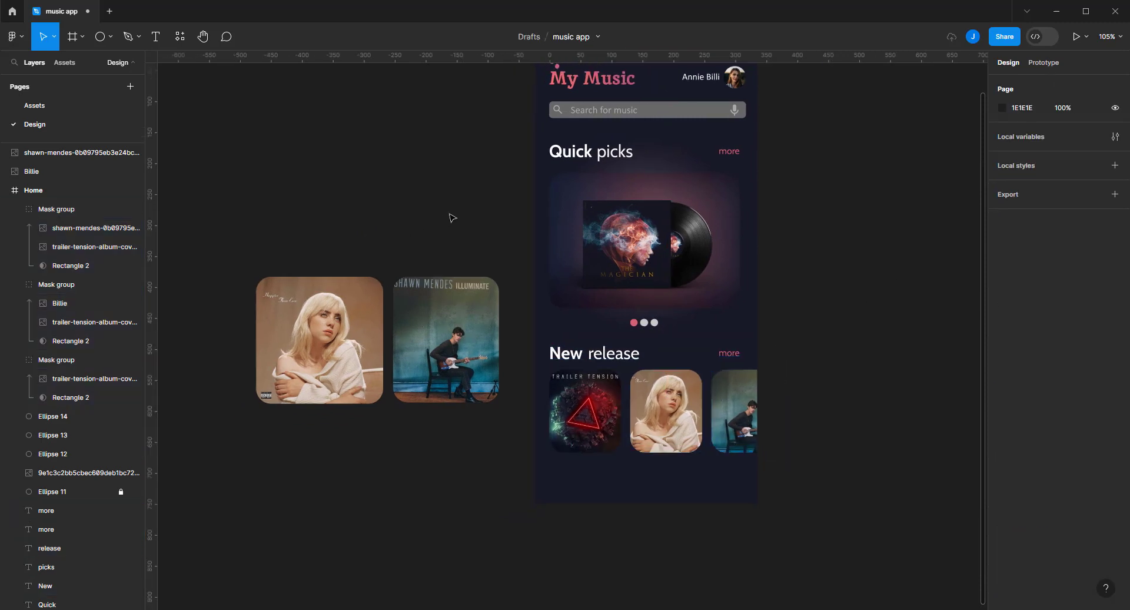
left_click_drag(453, 218, 303, 411)
key("Delete")
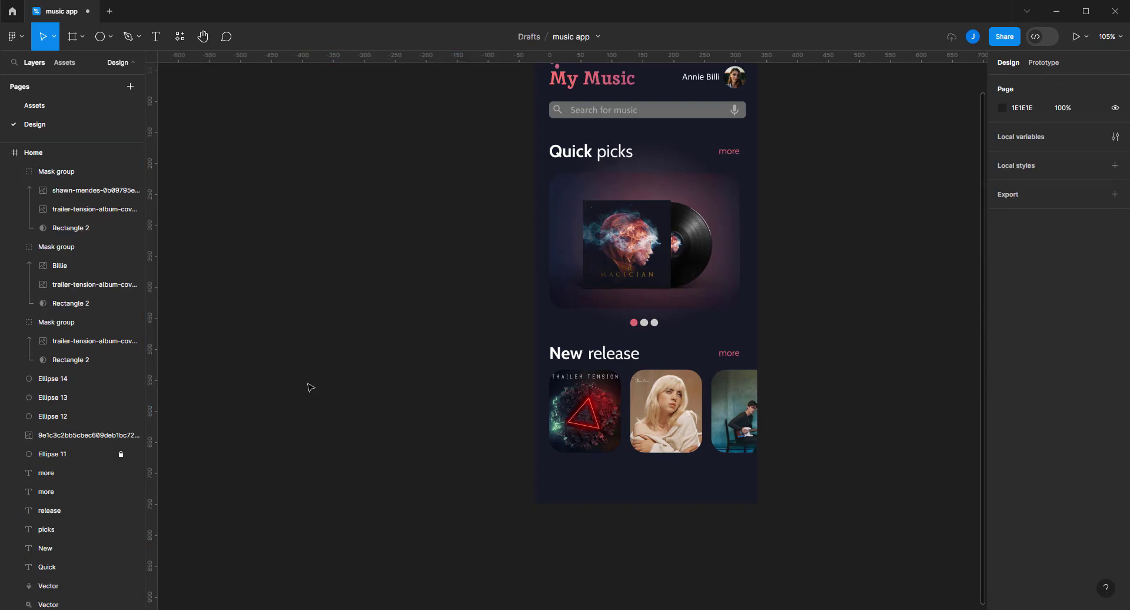
scroll(429, 328, "left", 3)
scroll(429, 328, "down", 1)
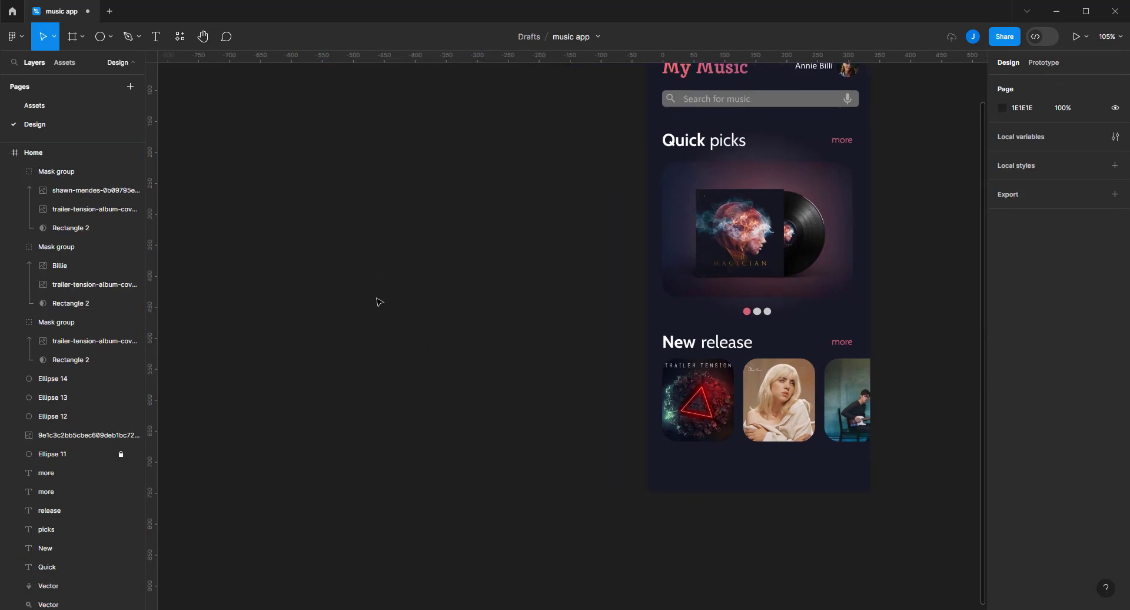
Draw a D9D9D9 Rectangle 3 bar spanning the Home screen under the covers, sized 358×53
key("r")
scroll(667, 450, "up", 1)
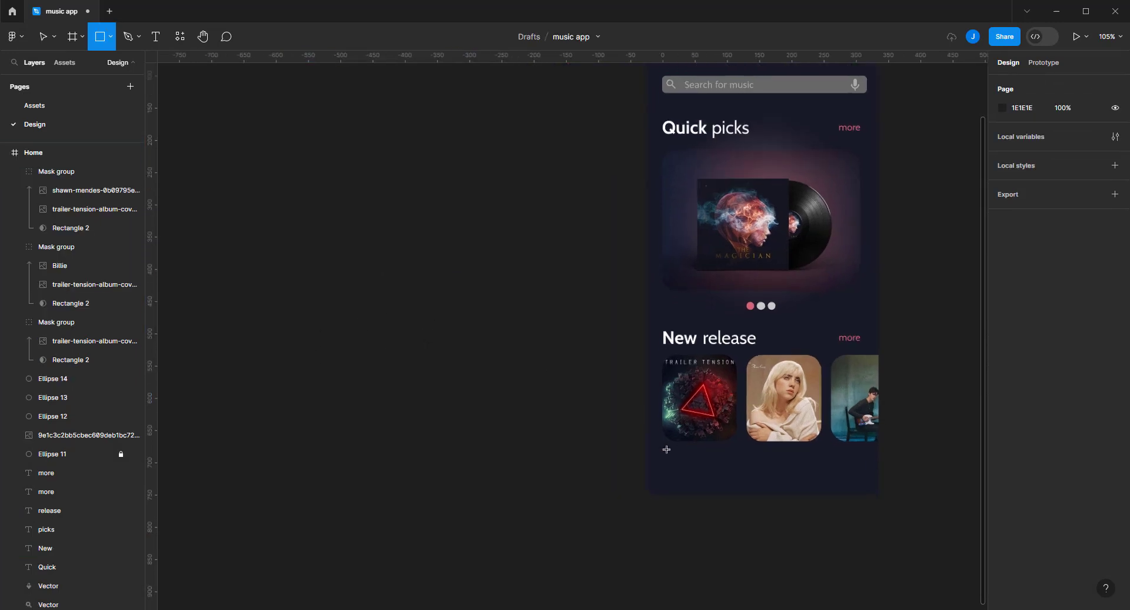
scroll(667, 450, "up", 2)
scroll(651, 449, "up", 2)
scroll(508, 454, "up", 1)
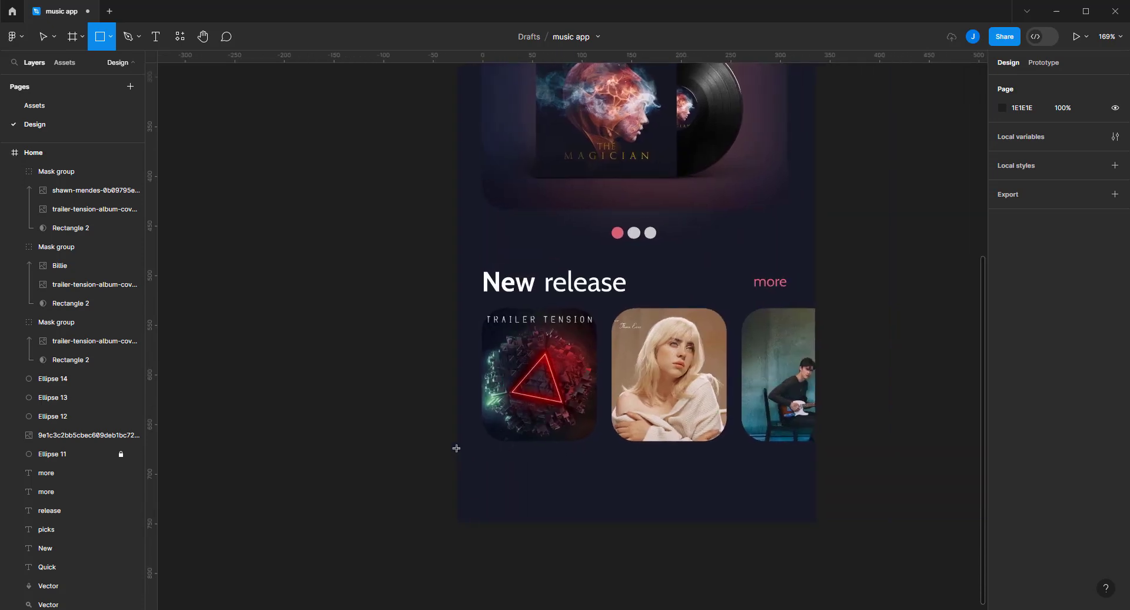
left_click_drag(456, 431, 793, 479)
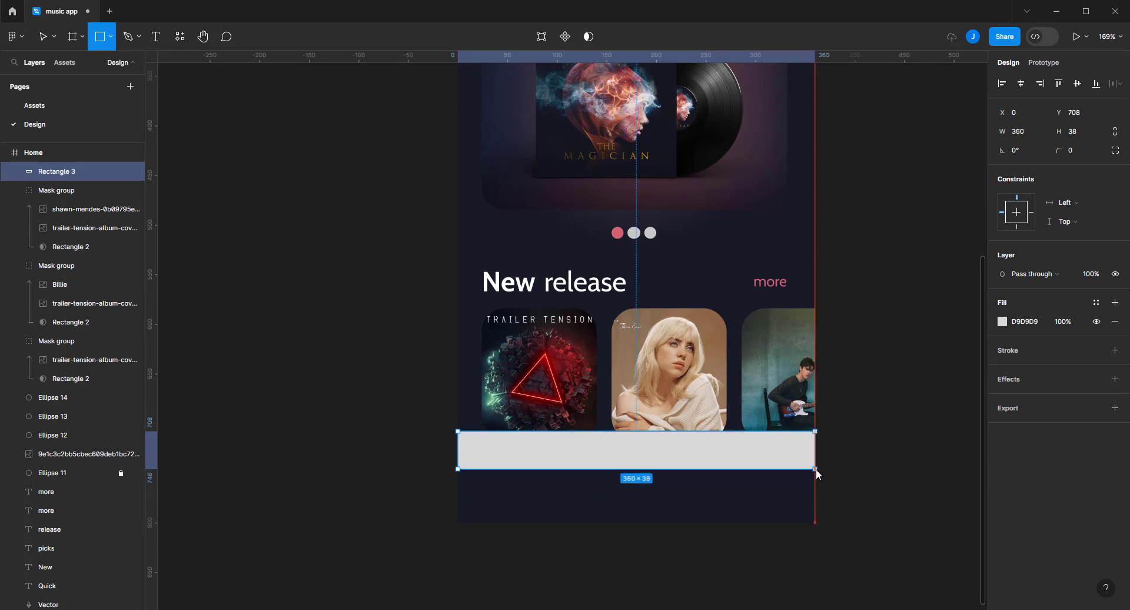
left_click_drag(794, 483, 815, 469)
left_click_drag(728, 459, 727, 436)
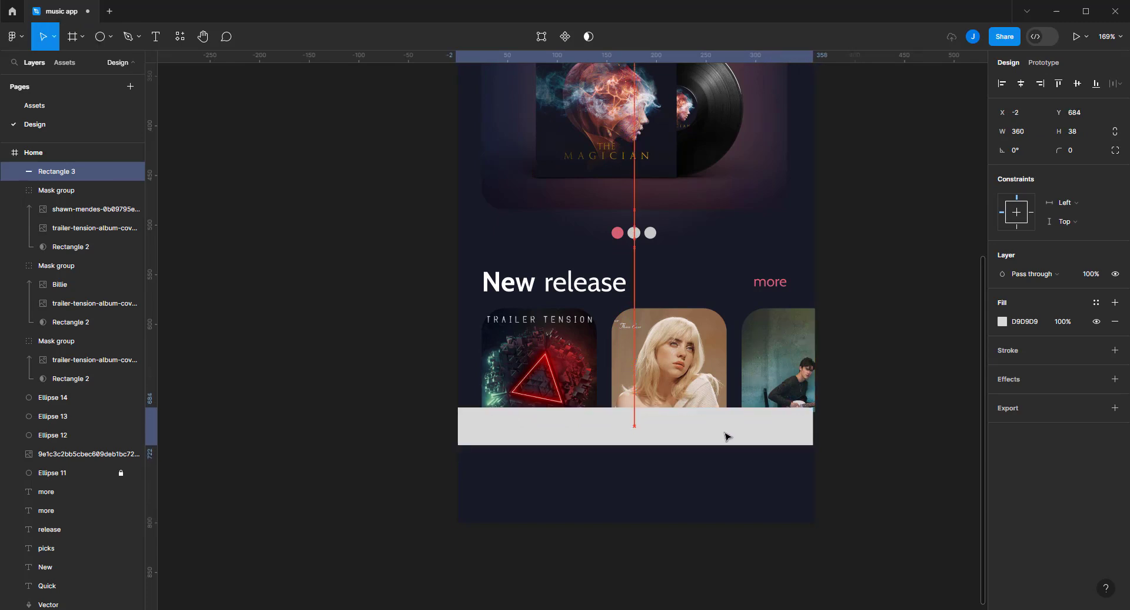
scroll(724, 426, "up", 2)
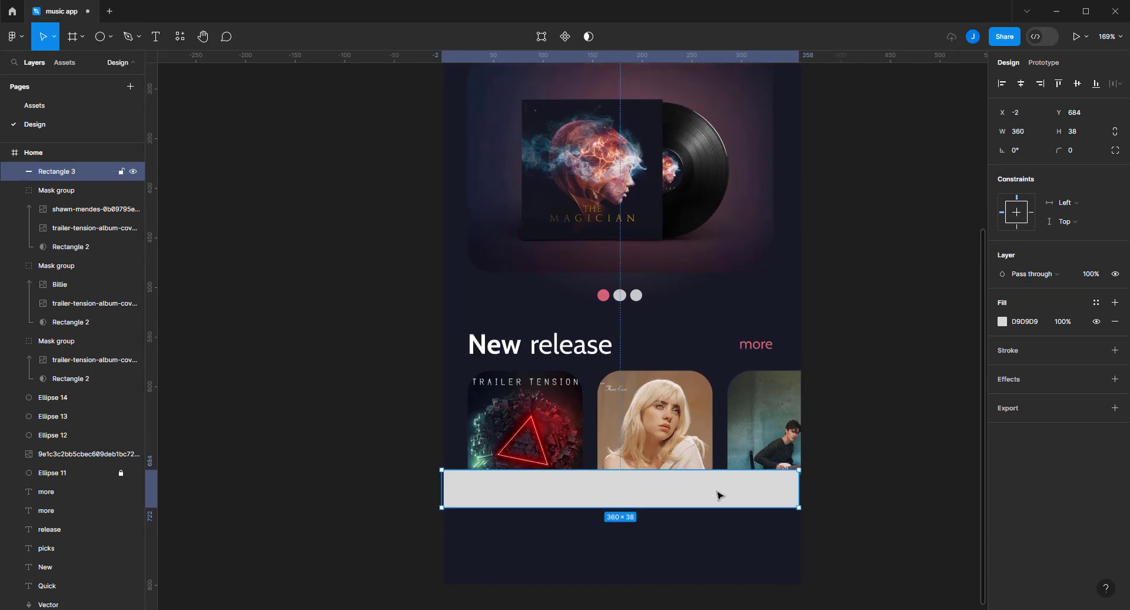
left_click_drag(723, 470, 724, 452)
left_click_drag(442, 471, 444, 471)
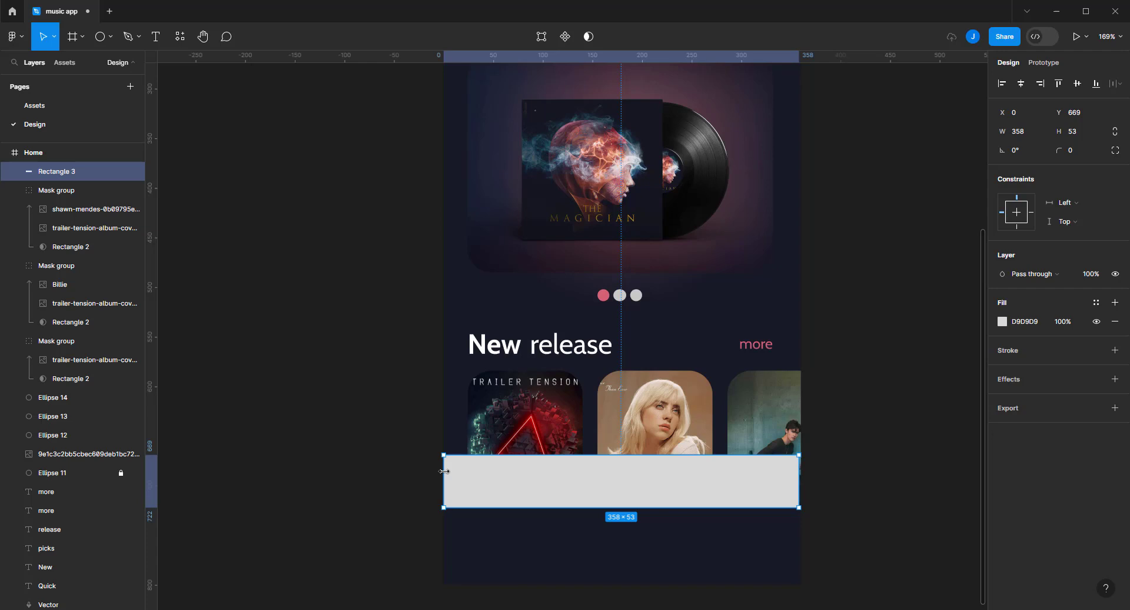
Set the bar's fill to B6B6B6 and widen it to 360
left_click(1002, 322)
type("b6b6b6")
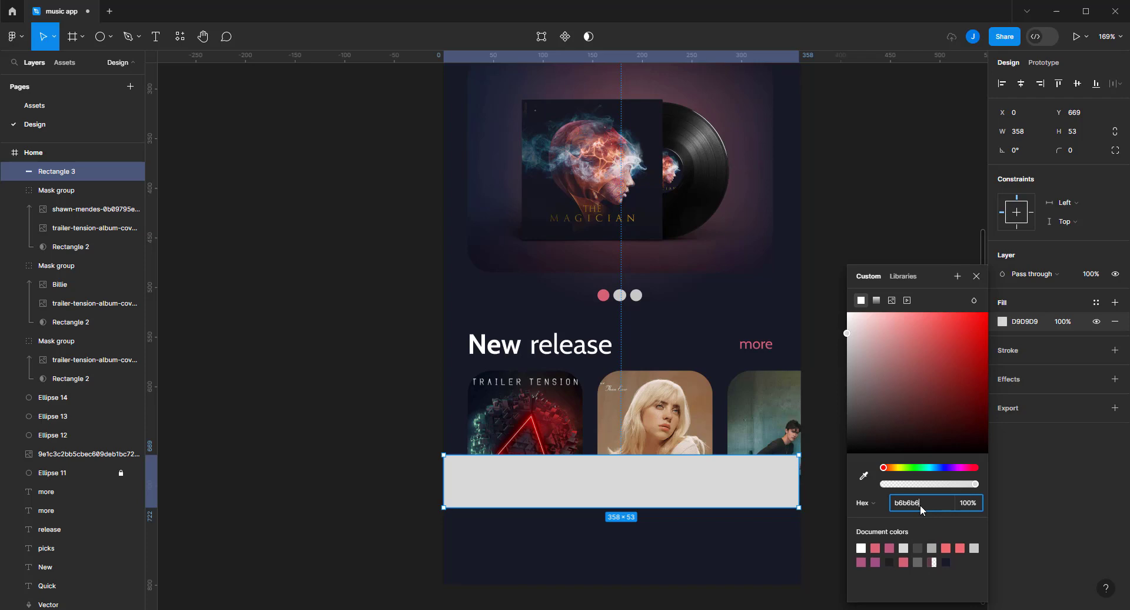
key("Return")
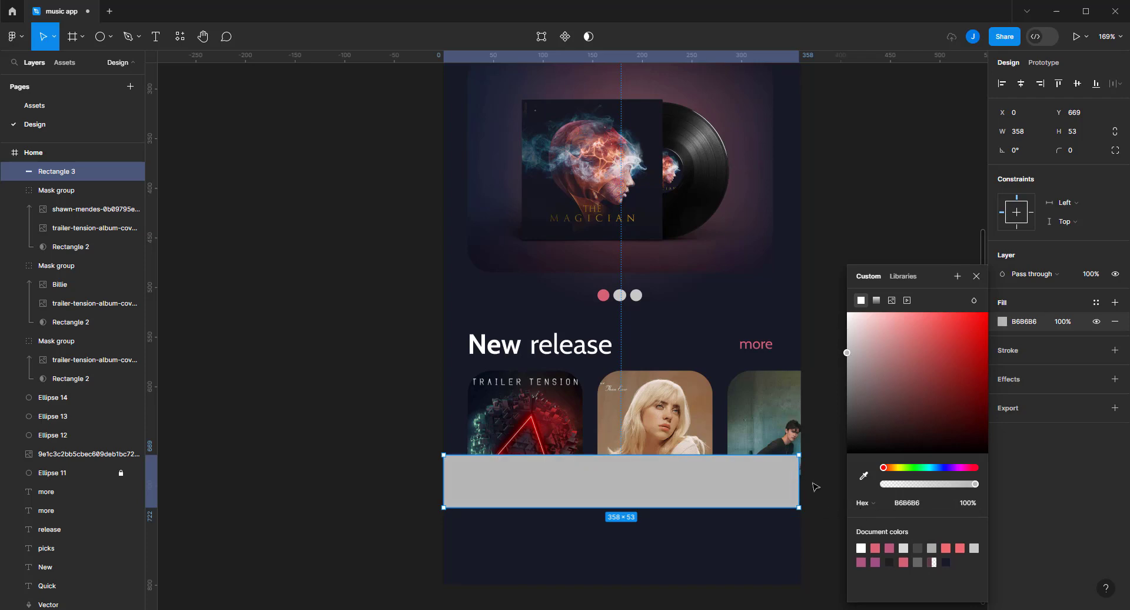
scroll(815, 486, "up", 3, "ctrl")
left_click_drag(787, 481, 791, 481)
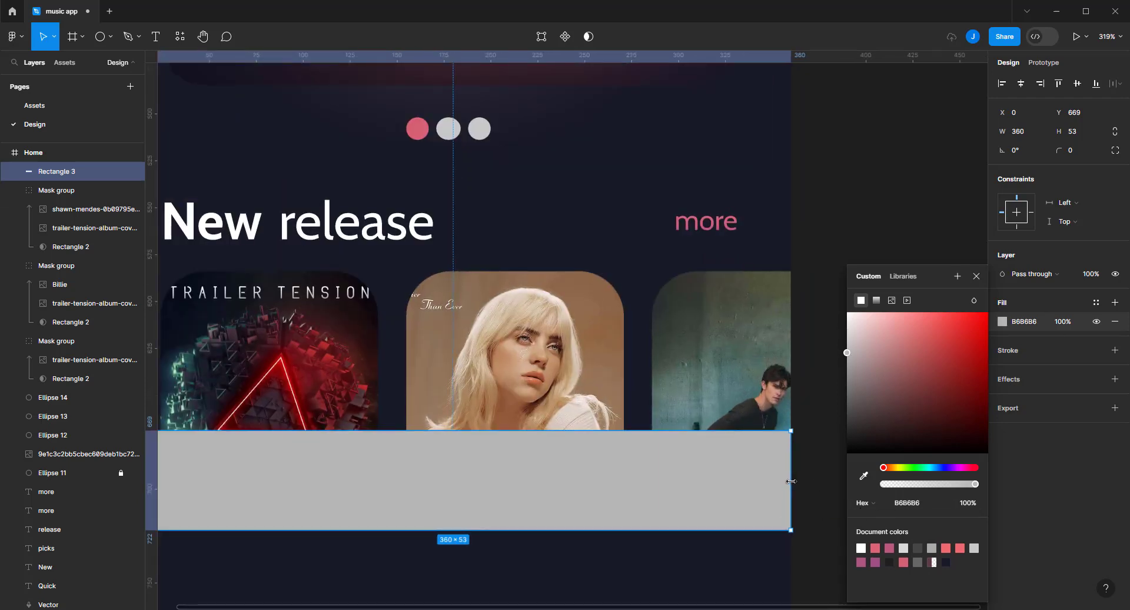
scroll(792, 481, "down", 3, "ctrl")
scroll(792, 481, "down", 2, "ctrl")
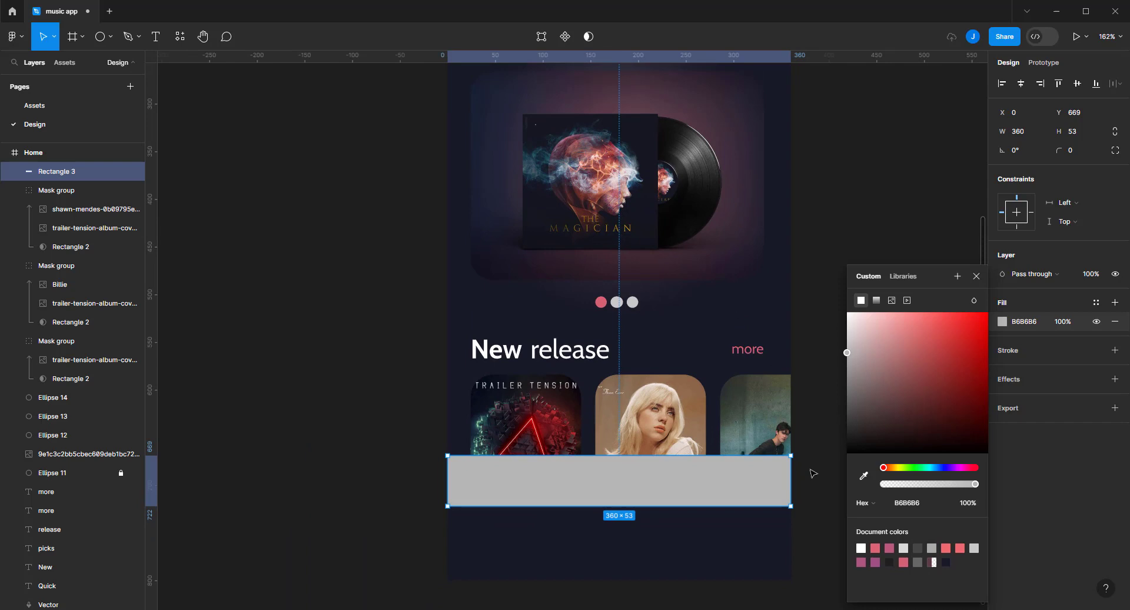
left_click(1062, 375)
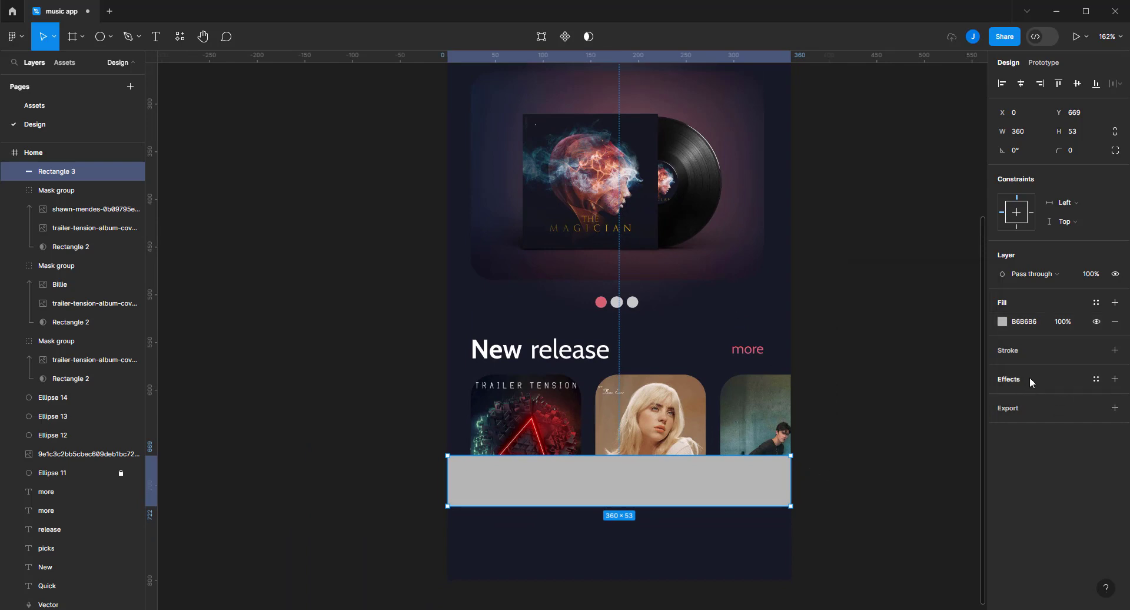
Add a blur-15 drop shadow to the bar and set its fill opacity to 40%
left_click(1115, 379)
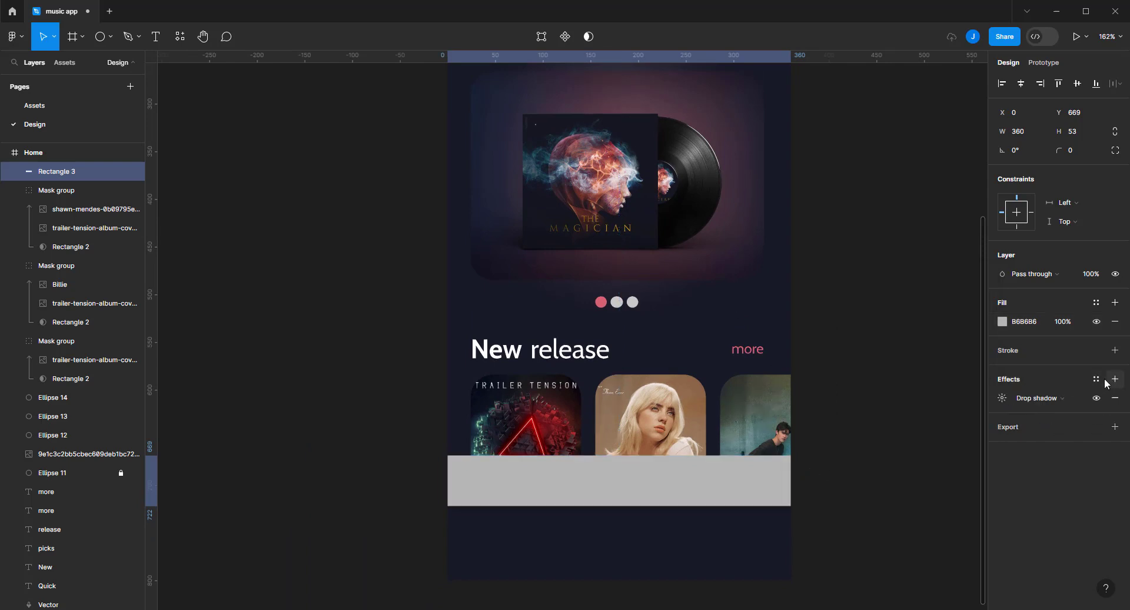
left_click(1002, 398)
left_click(944, 433)
type("15")
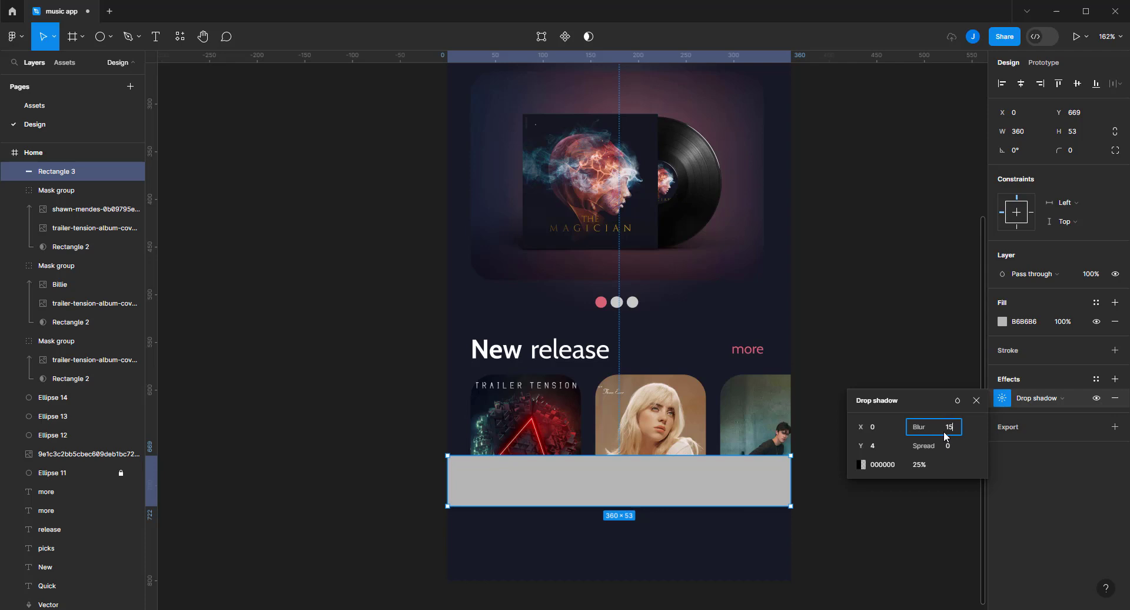
left_click(1064, 321)
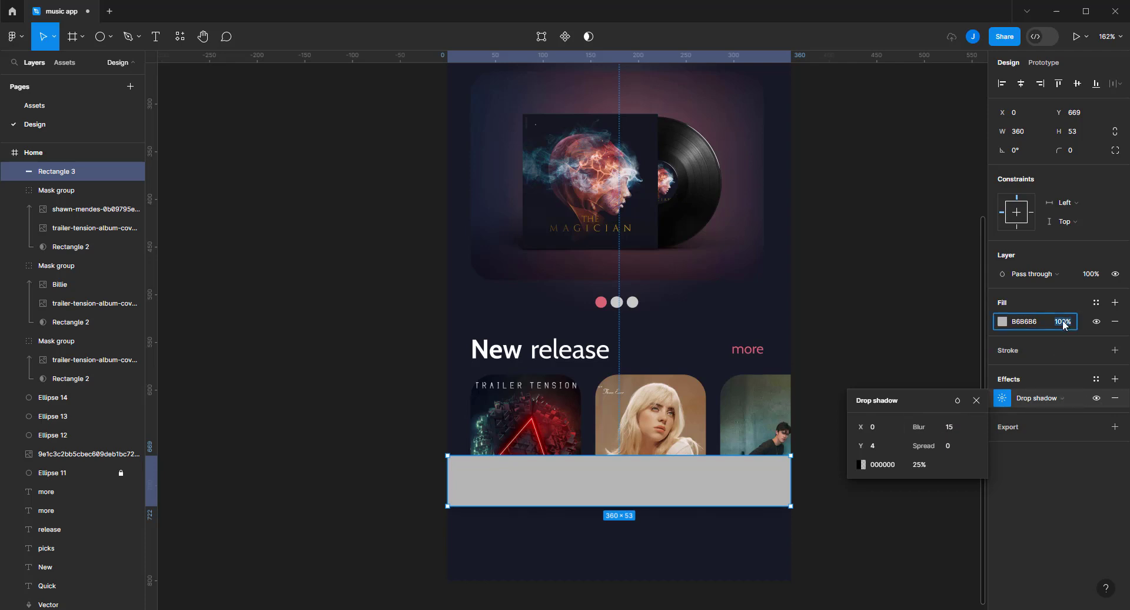
type("40")
key("Return")
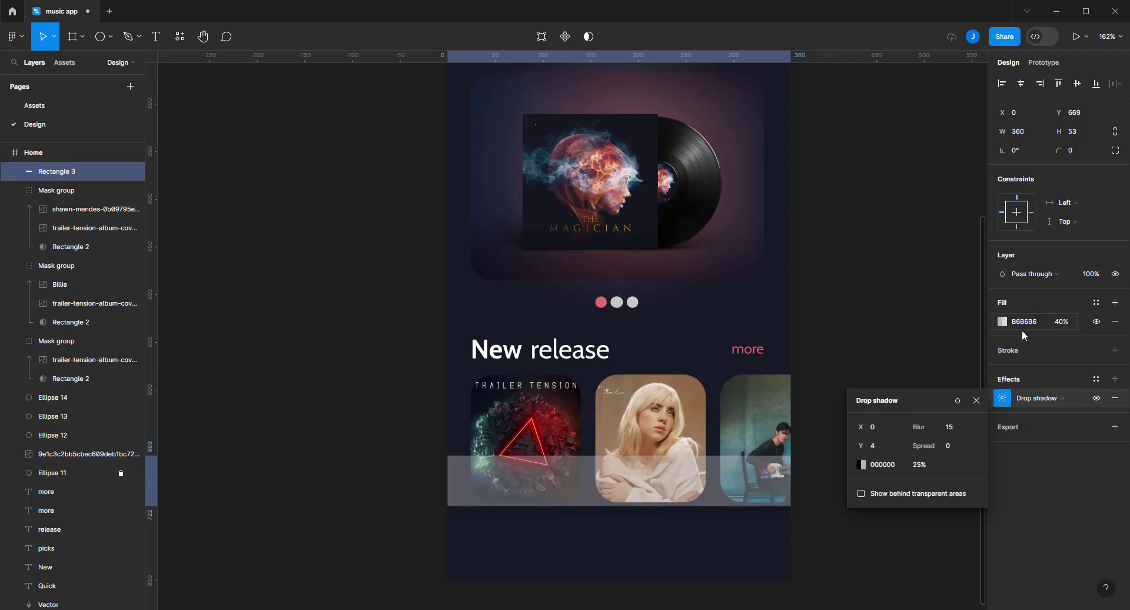
left_click(931, 373)
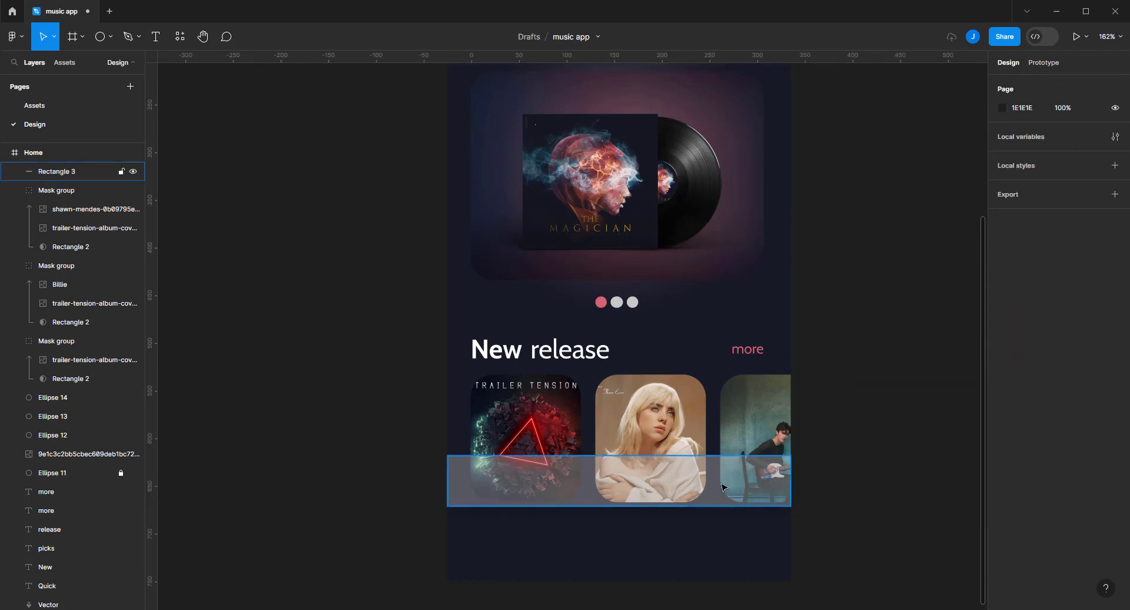
Lower the bar slightly, then bring the woman's portrait from Assets onto the Design page
mouse_move(724, 486)
left_mouse_down()
mouse_move(727, 510)
mouse_move(722, 499)
left_mouse_up()
left_click(865, 398)
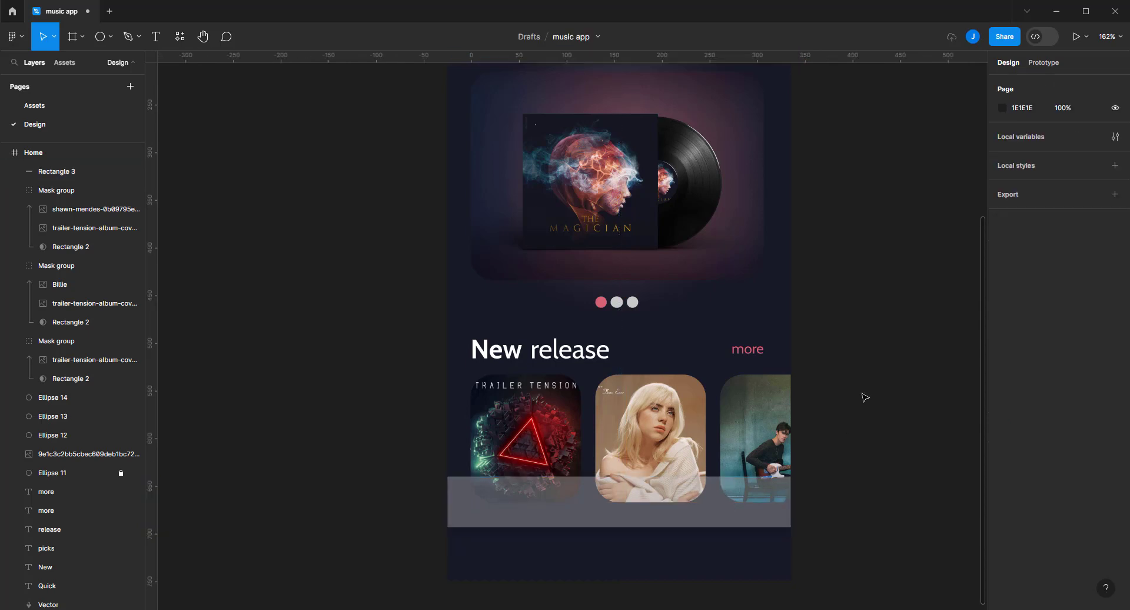
scroll(512, 360, "left", 3)
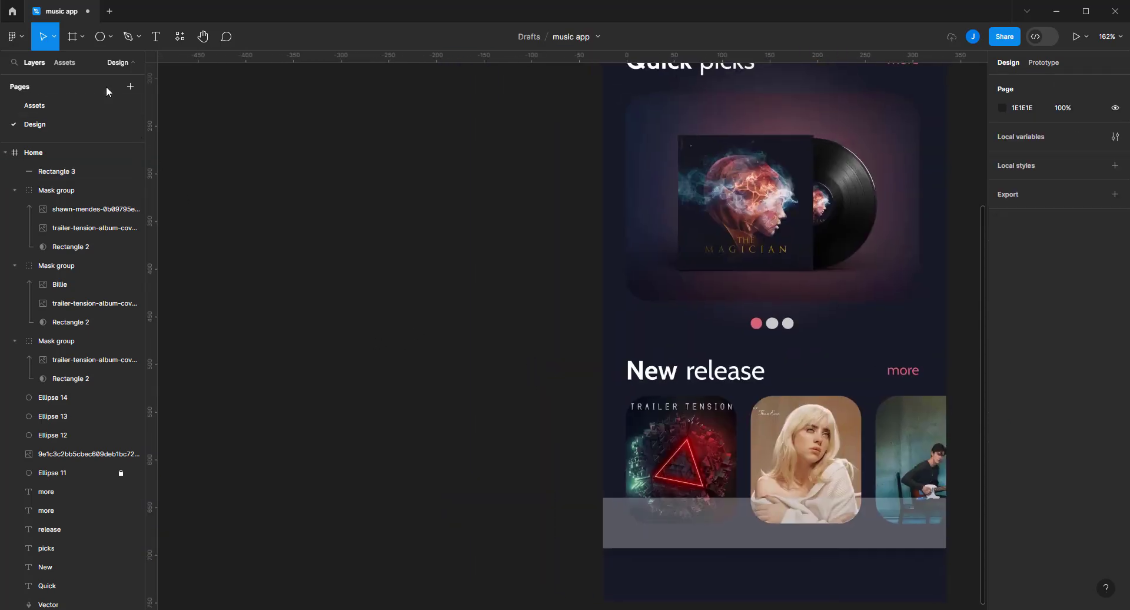
left_click(91, 105)
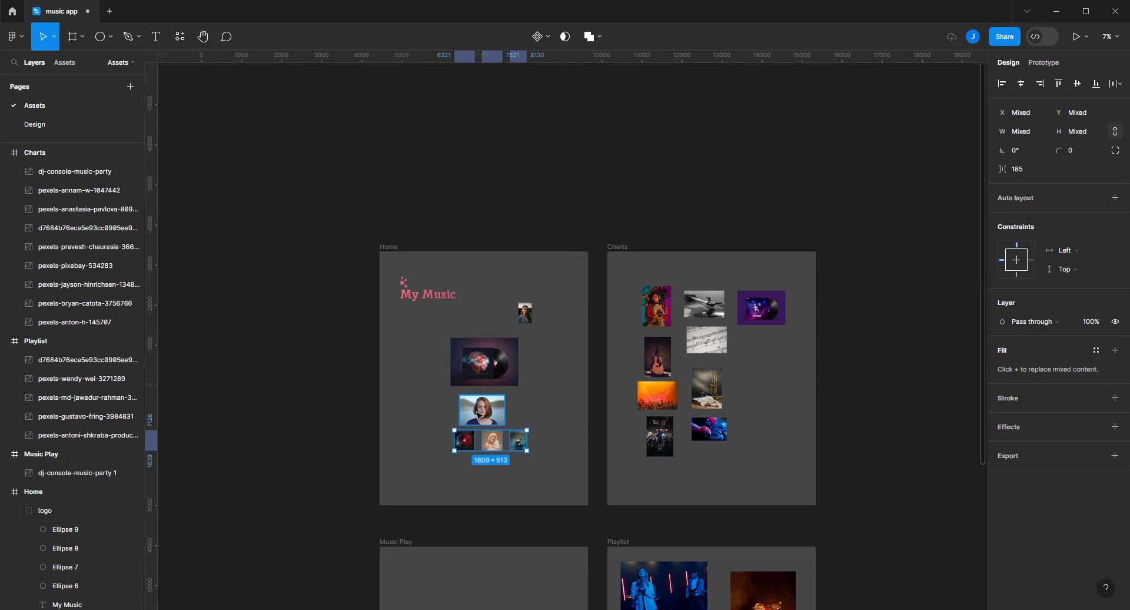
left_click(479, 415)
left_click(42, 125)
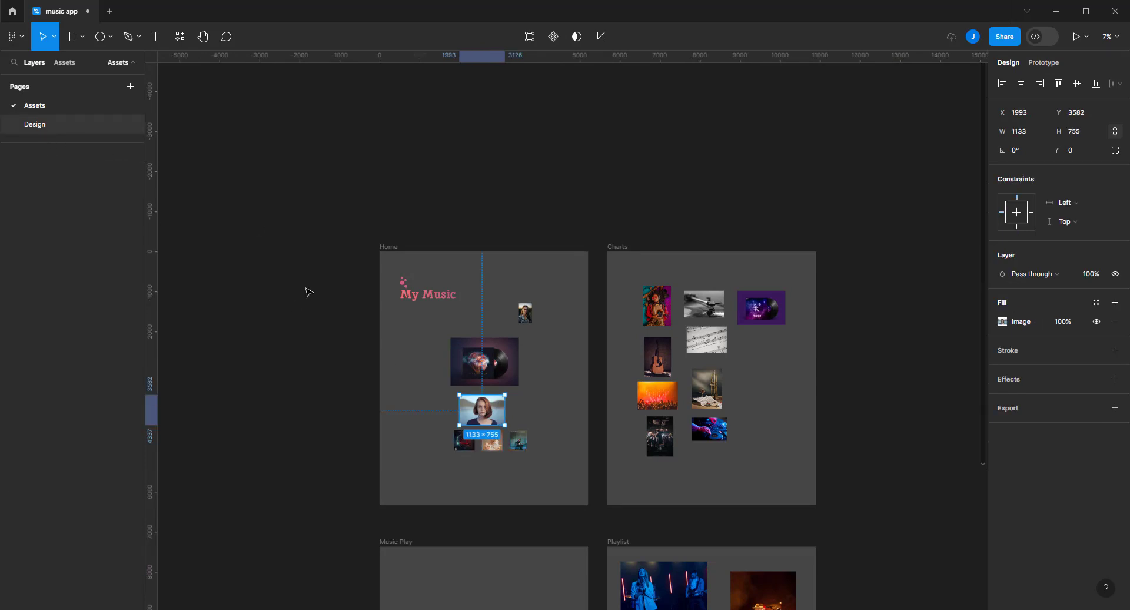
key("ctrl+v")
Shrink the portrait to 204×136 and place it beside the Home screen
scroll(386, 338, "down", 2)
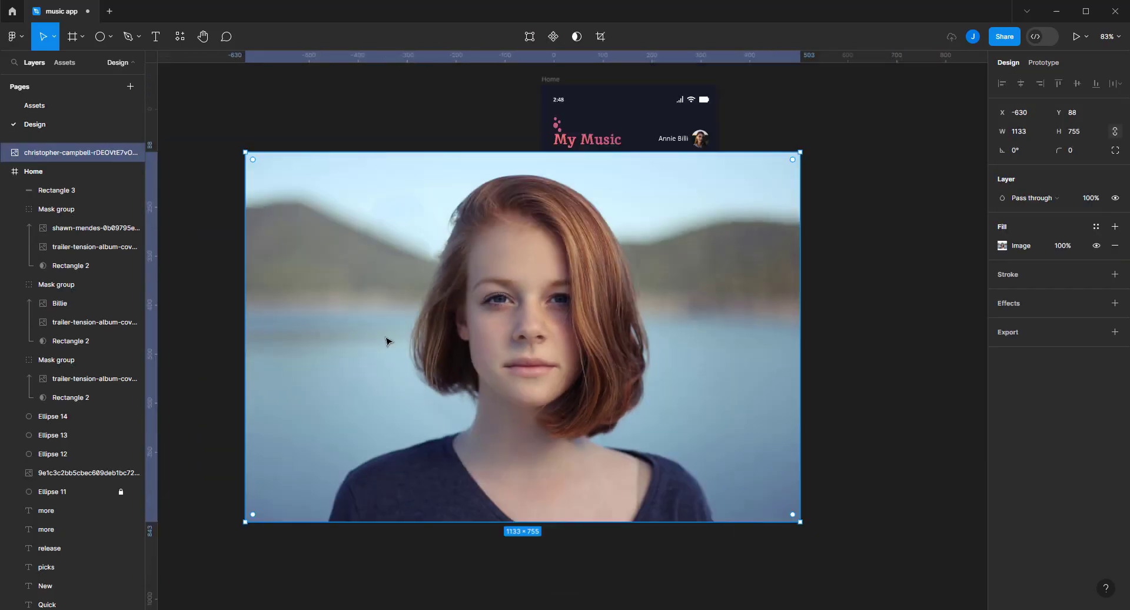
scroll(512, 280, "down", 4)
scroll(523, 274, "up", 1)
mouse_move(593, 245)
left_mouse_down()
mouse_move(328, 397)
mouse_move(325, 425)
left_mouse_up()
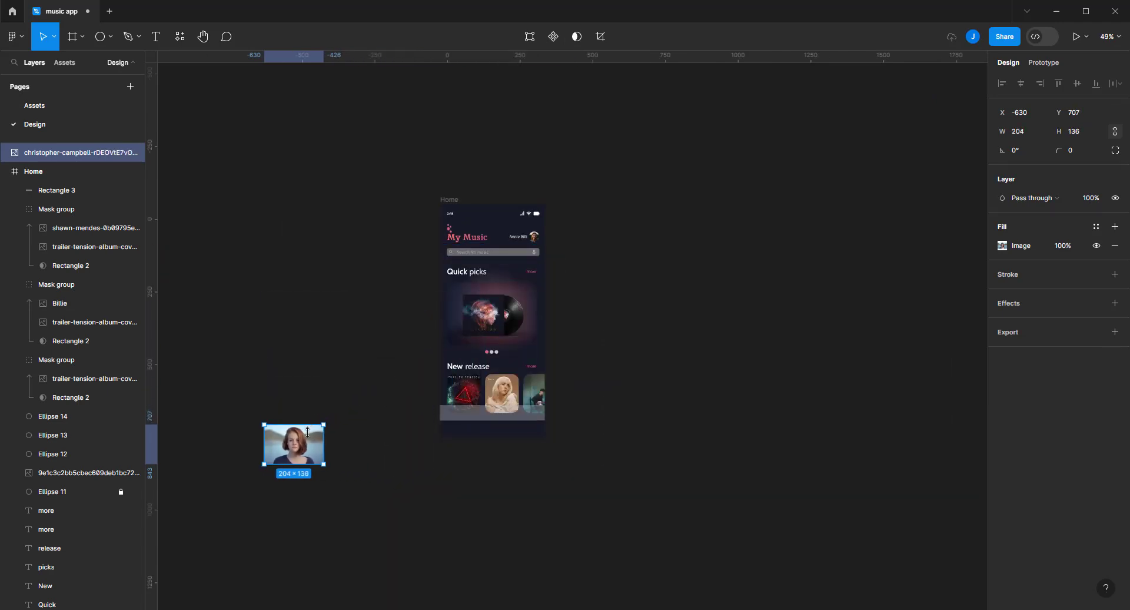
scroll(309, 429, "up", 3)
scroll(309, 430, "up", 2)
mouse_move(284, 484)
left_mouse_down()
mouse_move(417, 404)
mouse_move(425, 387)
left_mouse_up()
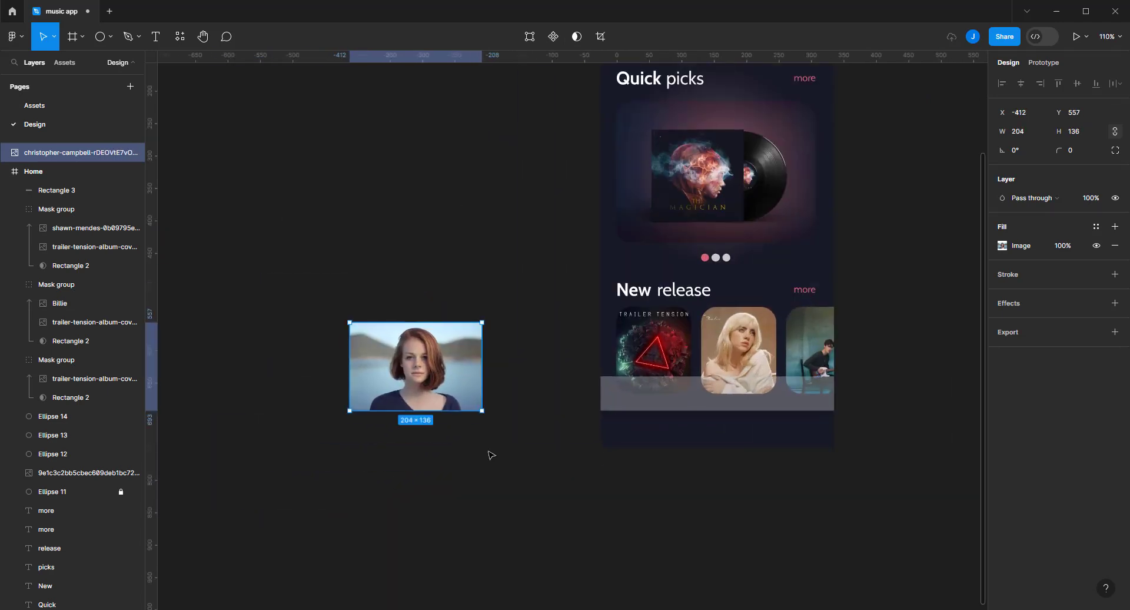
left_click(489, 458)
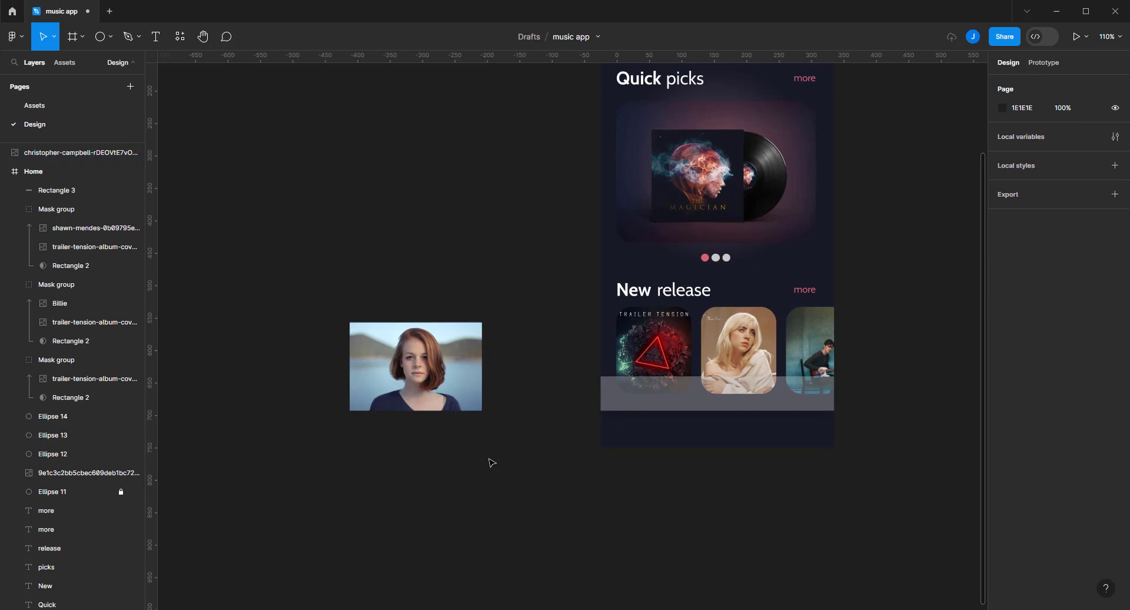
Mask the portrait into a circle using an ellipse drawn over the face
left_click(100, 37)
left_click_drag(377, 323, 464, 399)
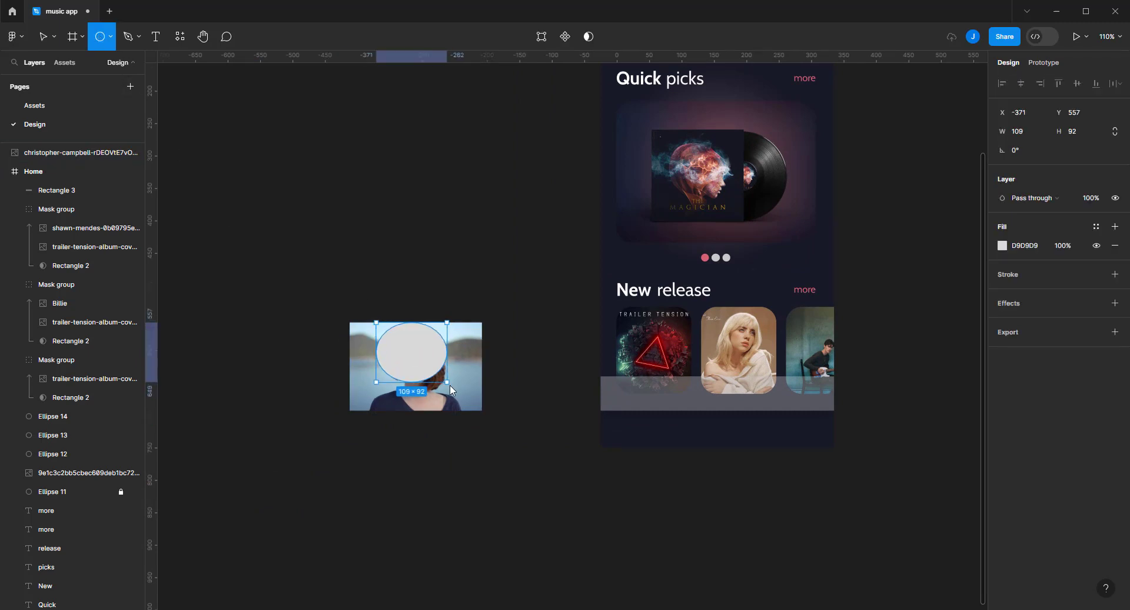
left_click_drag(83, 170, 86, 147)
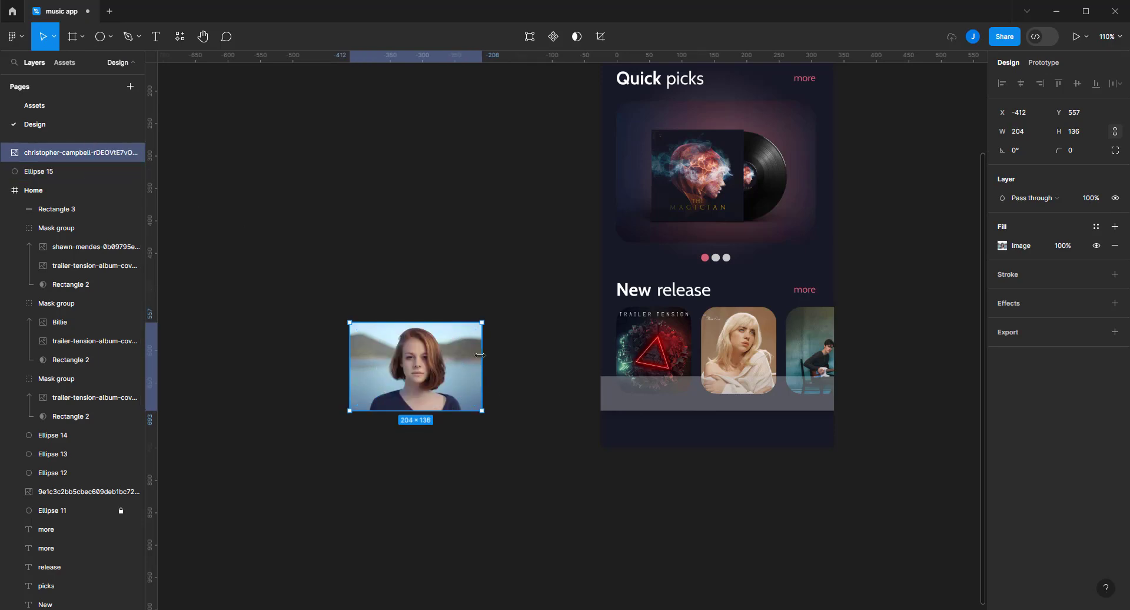
left_click(38, 171, "shift")
left_click(577, 36)
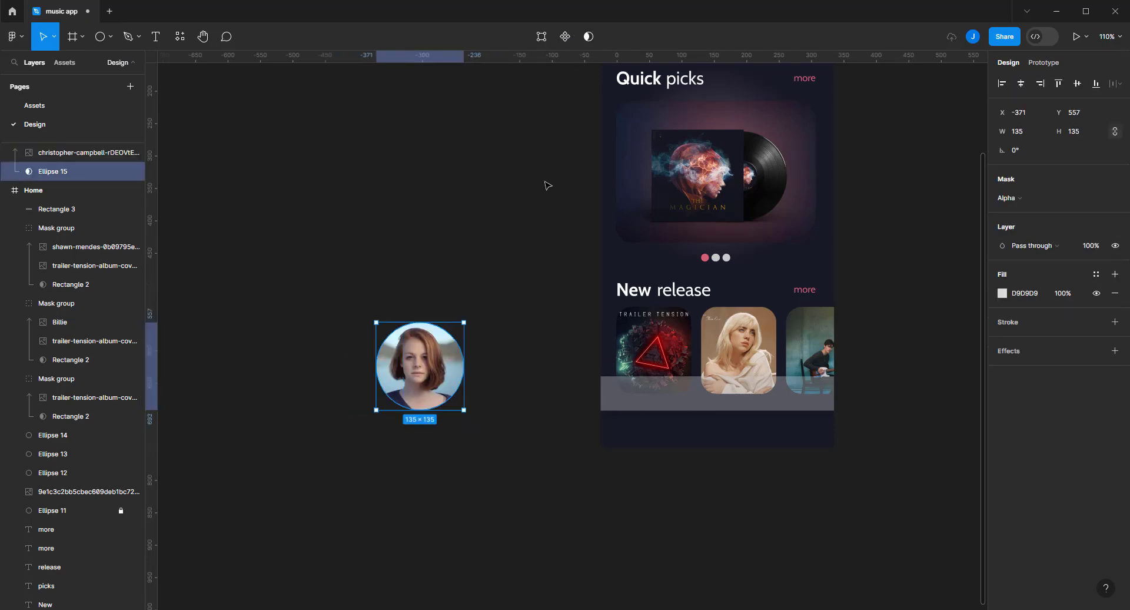
left_click(475, 285)
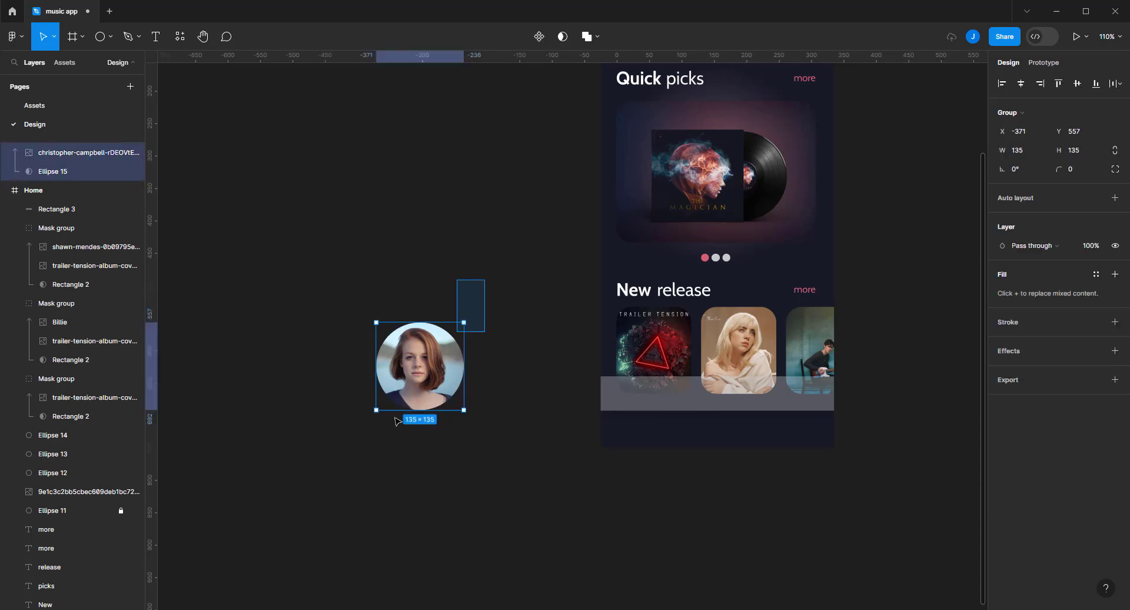
Scale the circular avatar to 59×59 and place it at the bar's left end
left_click_drag(485, 281, 395, 421)
left_click_drag(464, 322, 414, 393)
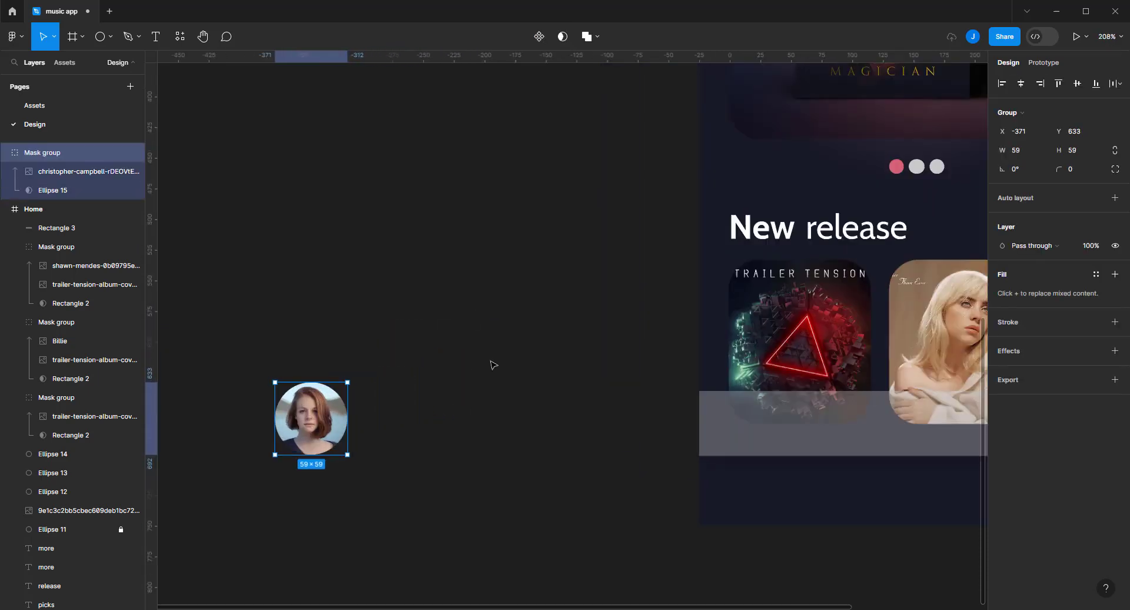
scroll(492, 364, "up", 5, "ctrl")
left_click_drag(477, 382, 358, 427)
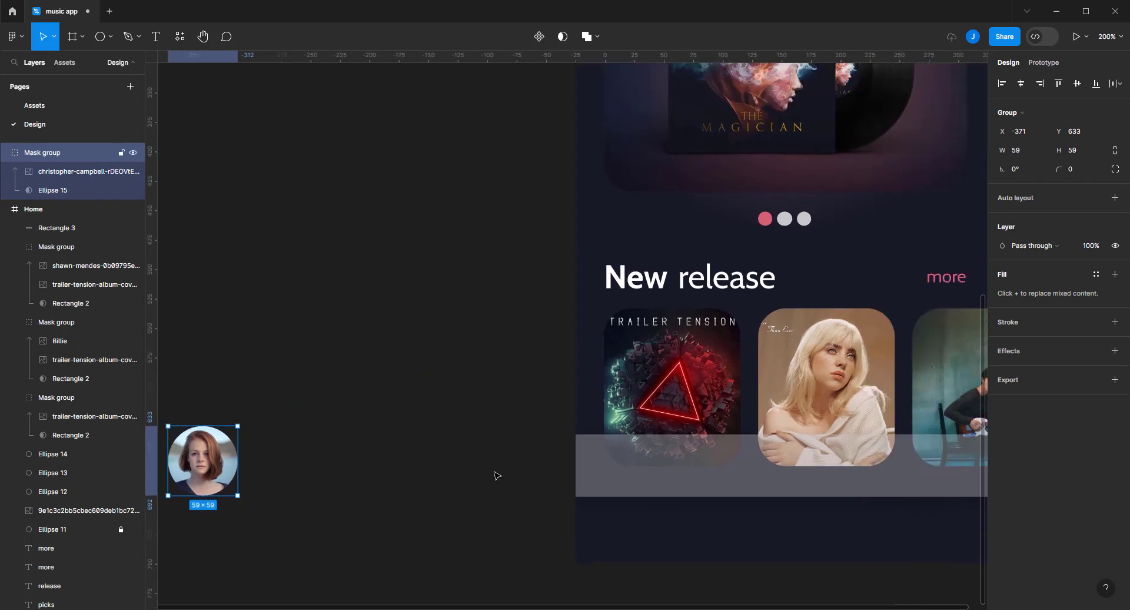
mouse_move(210, 456)
left_mouse_down()
mouse_move(600, 464)
mouse_move(630, 457)
mouse_move(680, 411)
left_mouse_up()
Change the bar's drop shadow effect to a layer blur
scroll(667, 466, "right", 3)
left_click(667, 467)
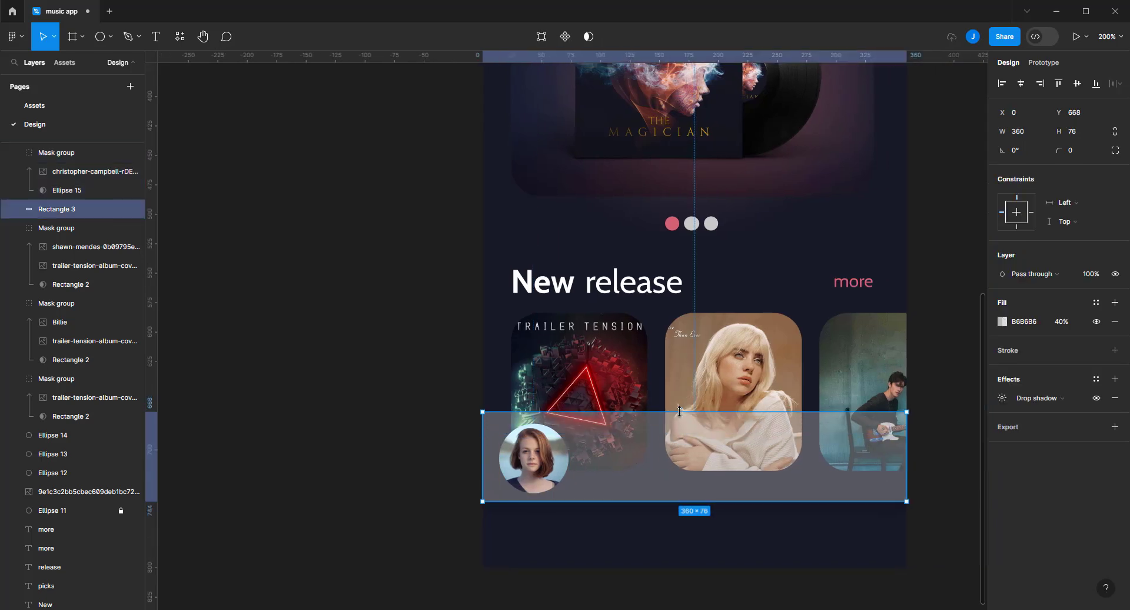
mouse_move(1047, 397)
left_click(1002, 398)
left_click(1002, 398)
left_click(1048, 398)
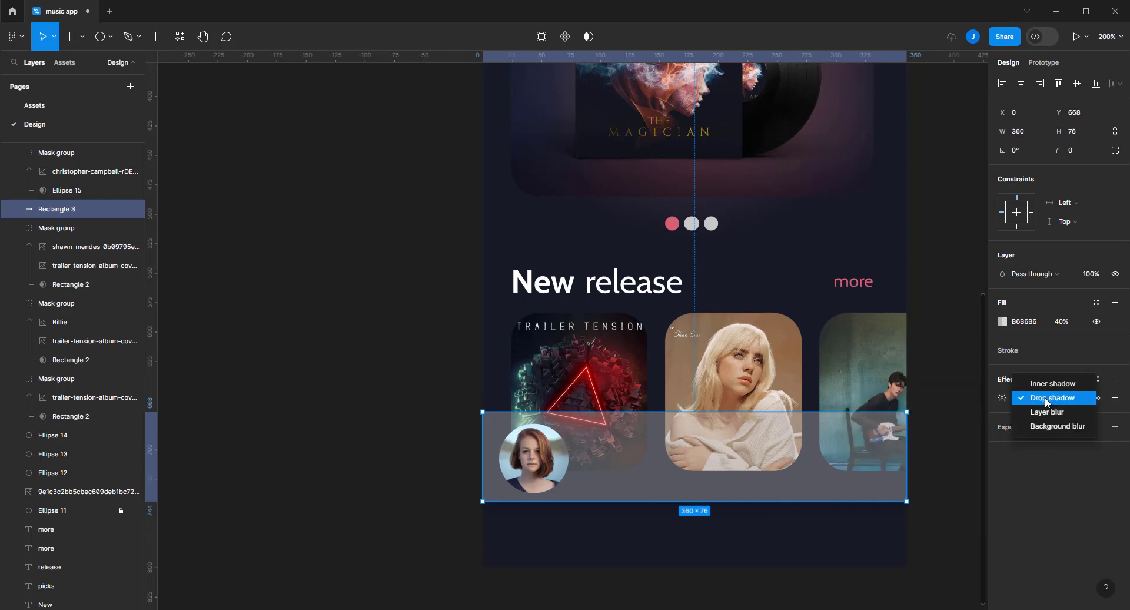
left_click(1047, 412)
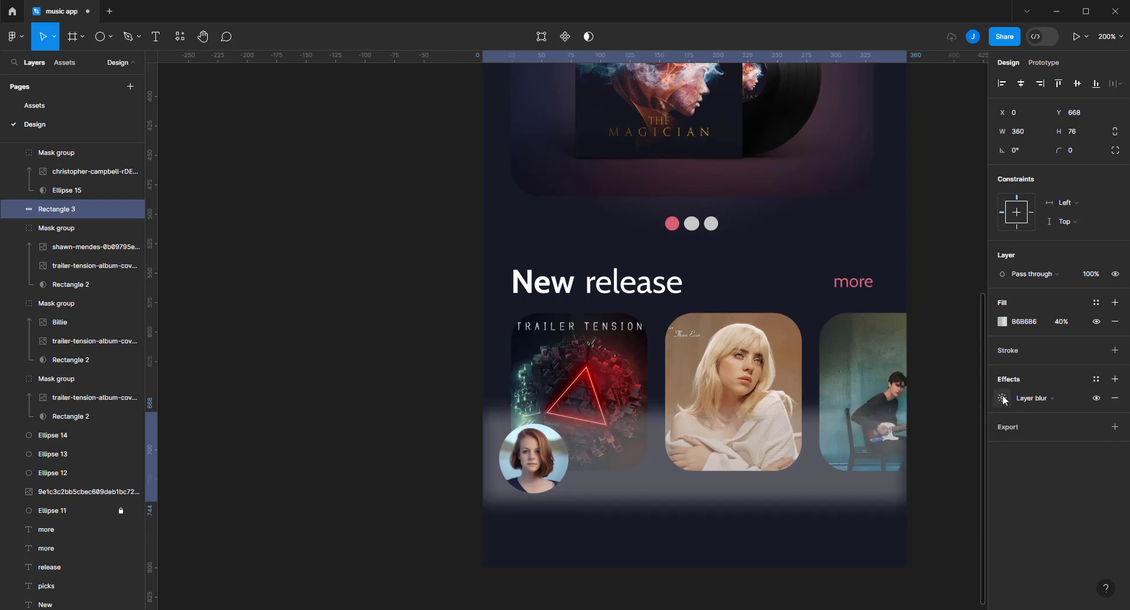
left_click(1003, 398)
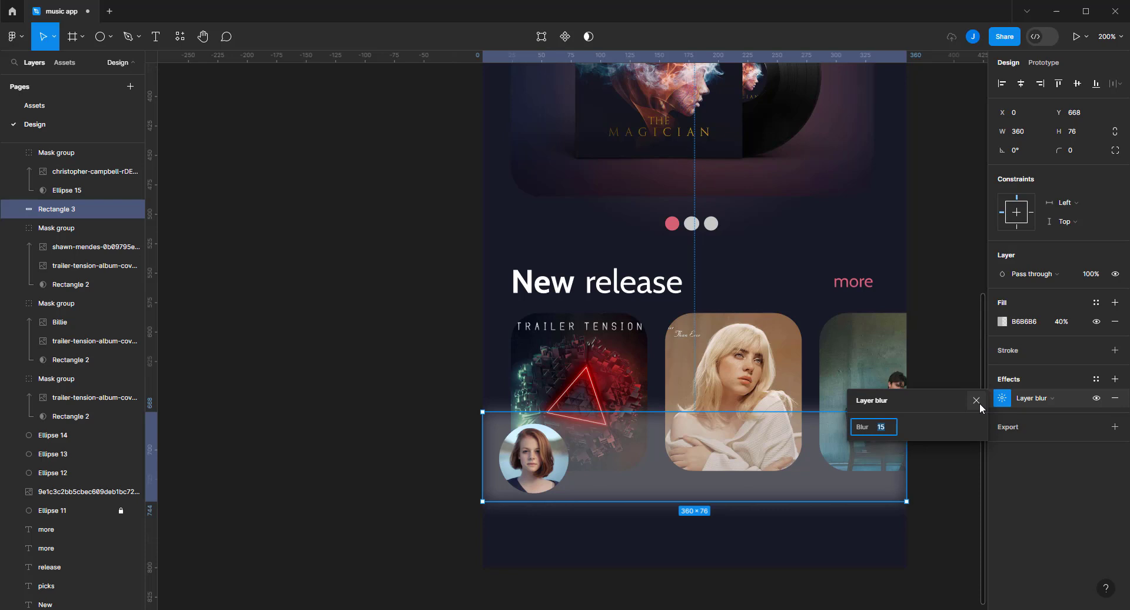
Switch the bar's effect to a background blur of 15 and deselect everything
left_click(1033, 399)
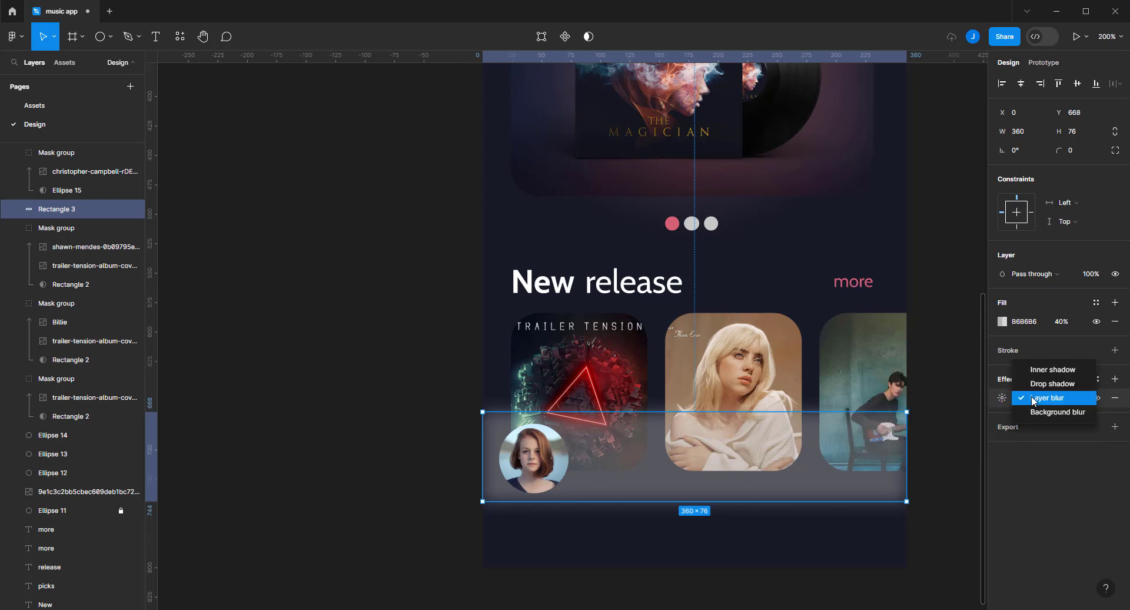
left_click(1057, 412)
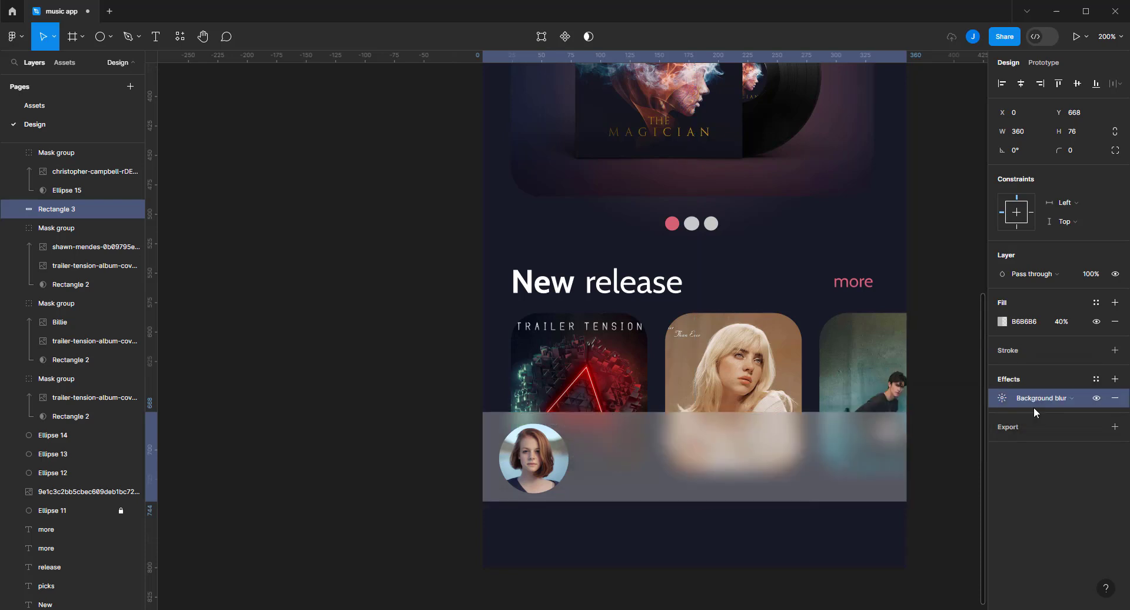
left_click(1002, 399)
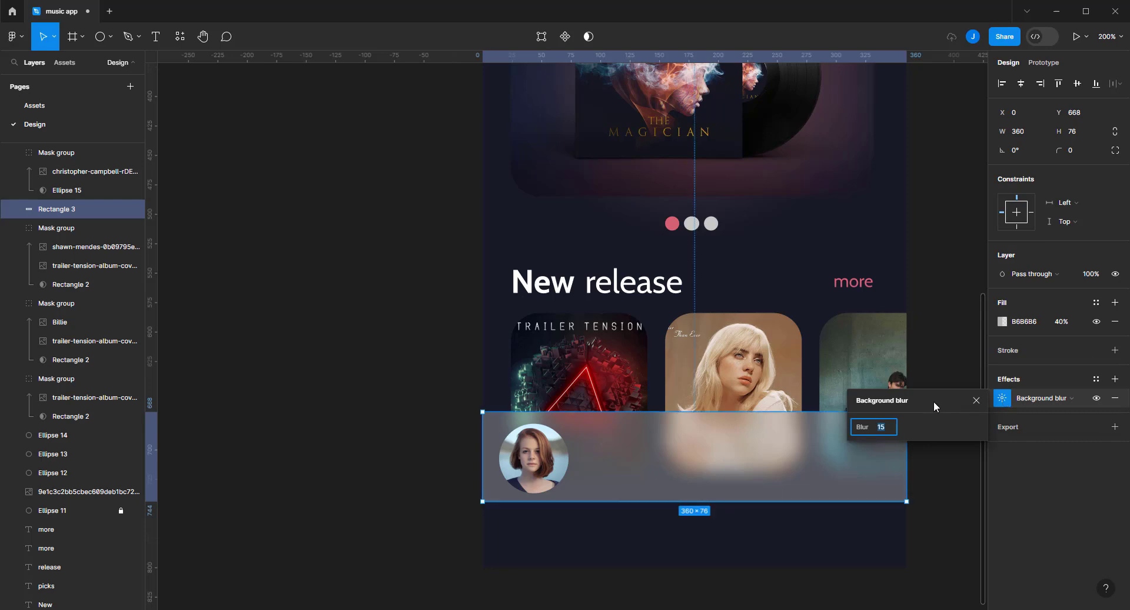
left_click(975, 402)
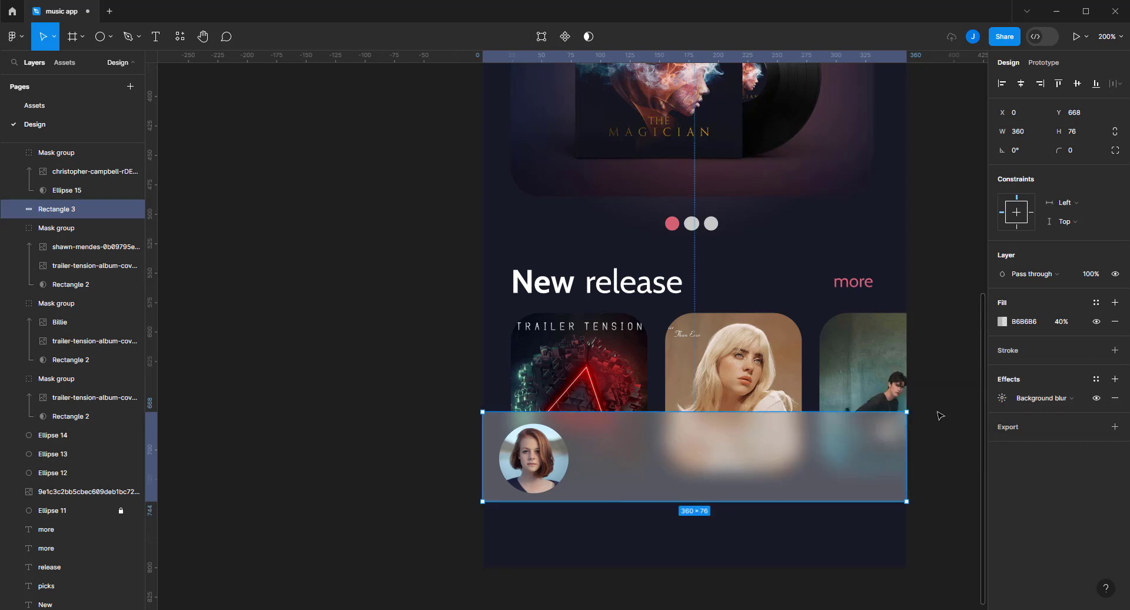
left_click_drag(937, 409, 817, 431)
left_click(930, 289)
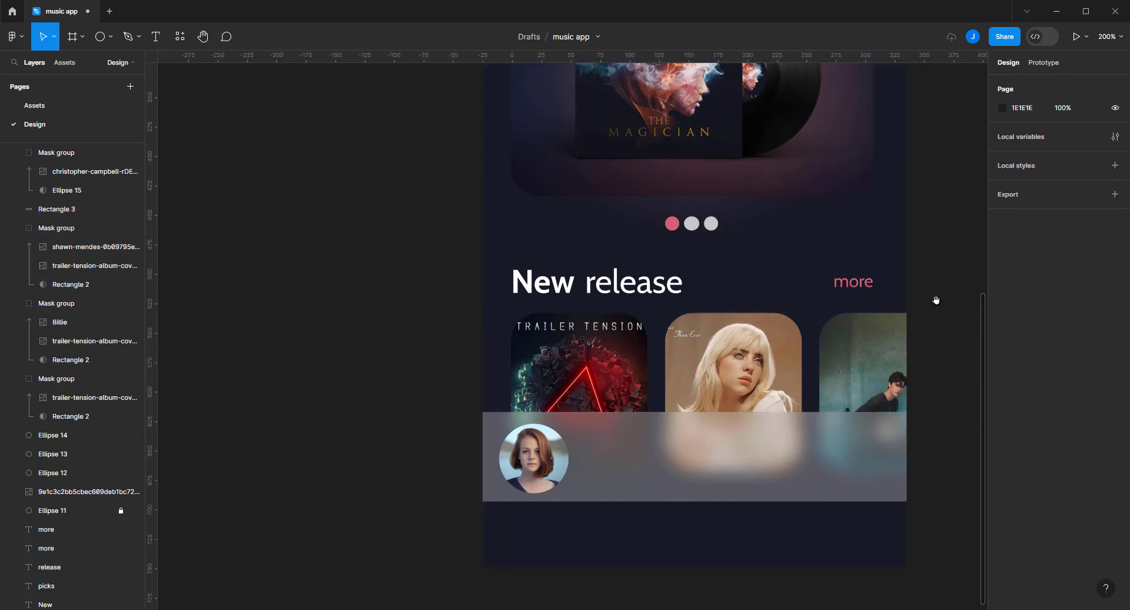
left_click_drag(936, 300, 790, 330)
scroll(788, 351, "down", 2)
Add the text 'Stay with me' on the canvas and set it in Calibri
scroll(789, 345, "down", 2)
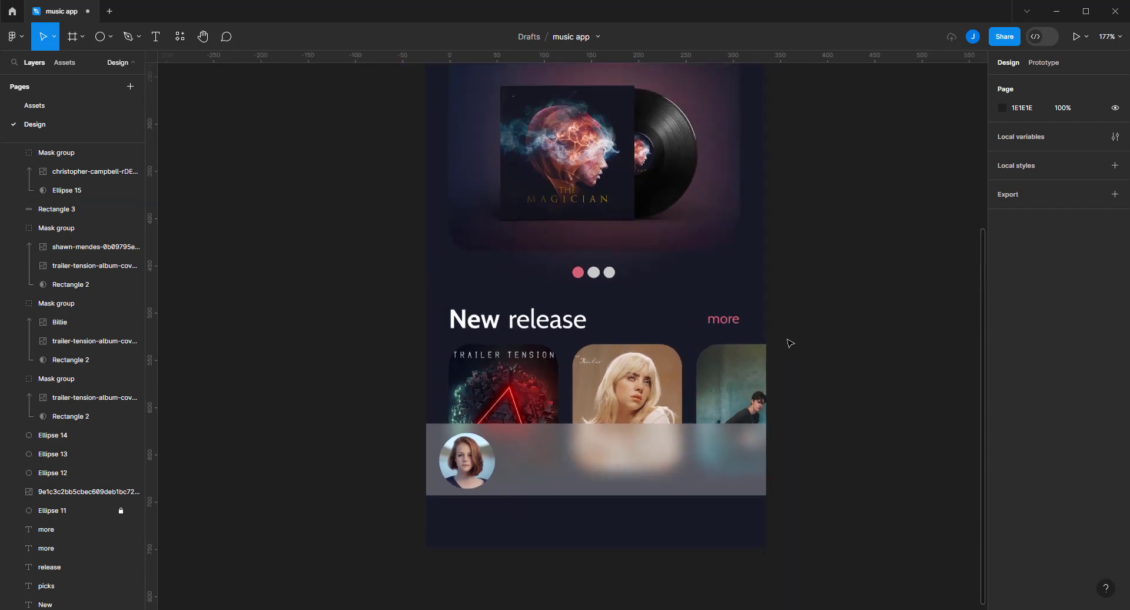
scroll(789, 345, "down", 2)
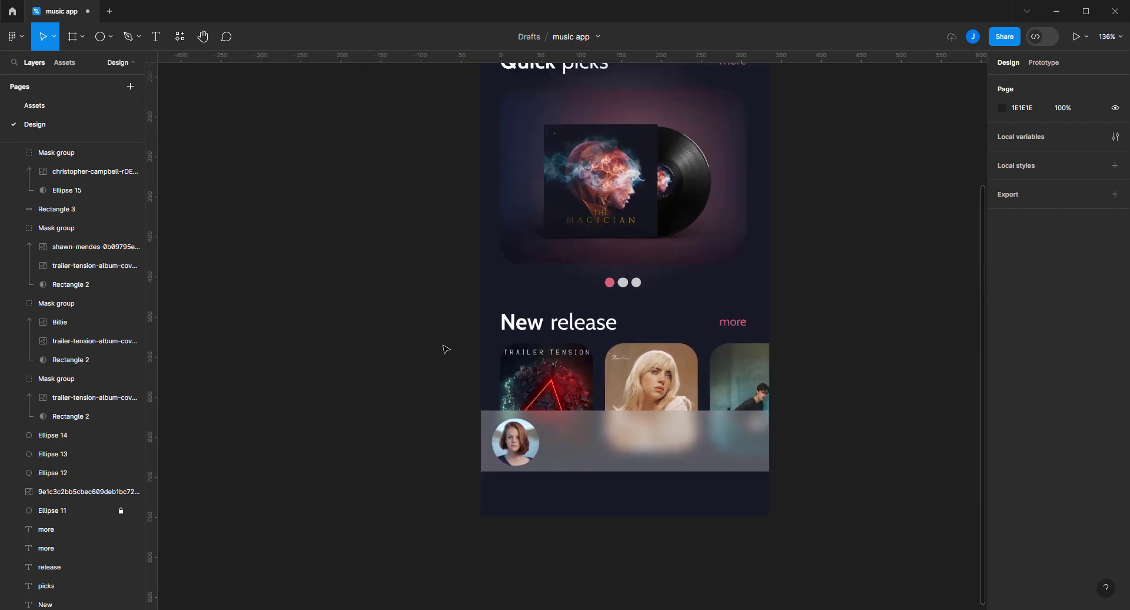
left_click(156, 36)
left_click(294, 232)
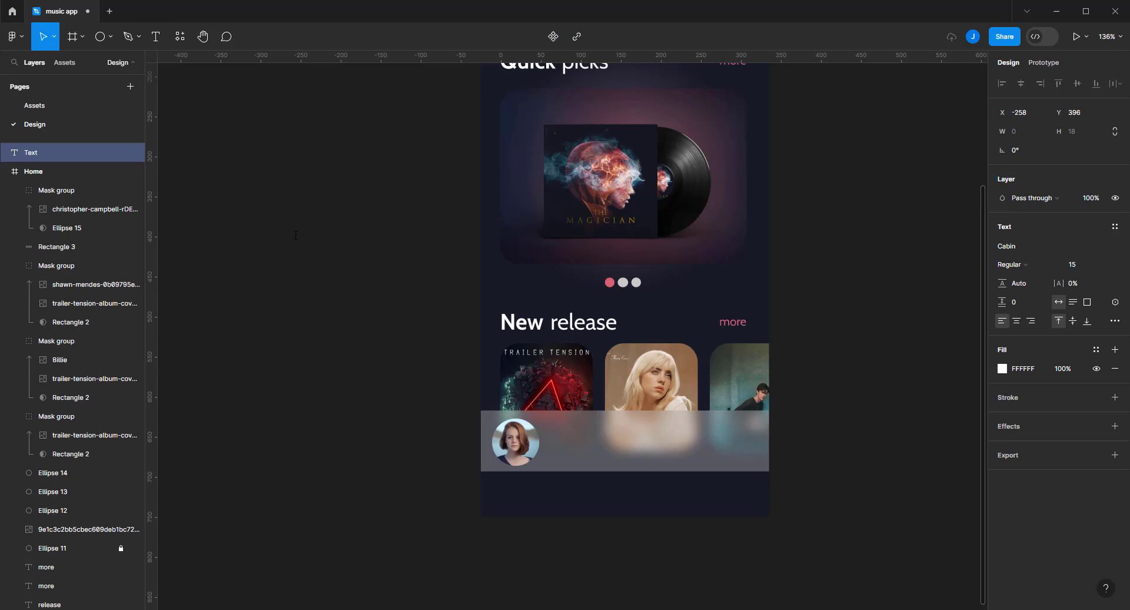
type("Sta")
type("y w")
type("ith m")
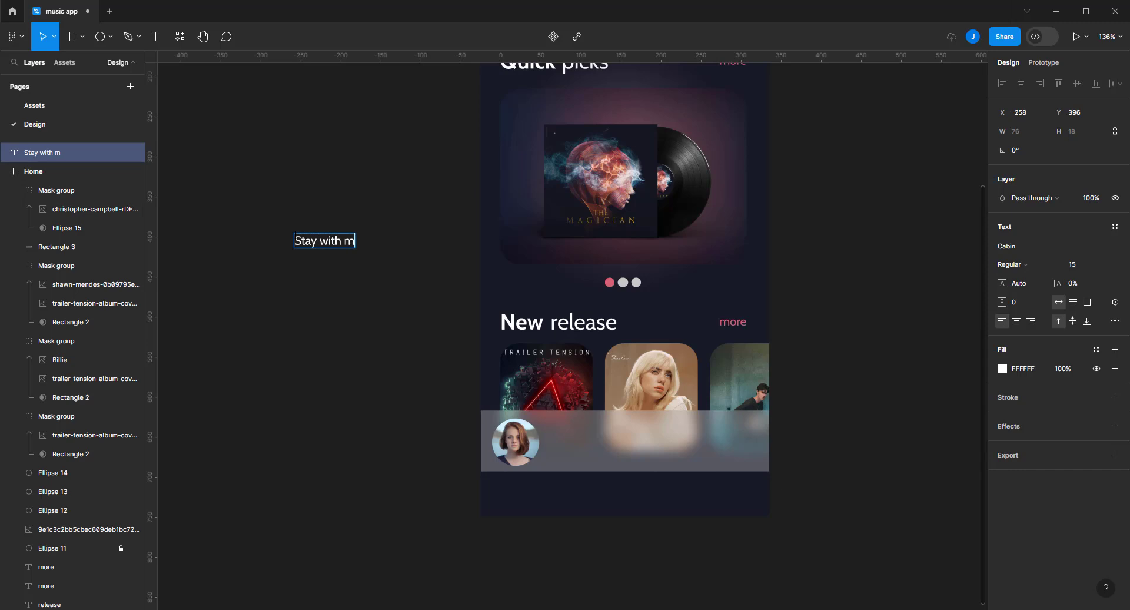
type("e")
left_click(1032, 246)
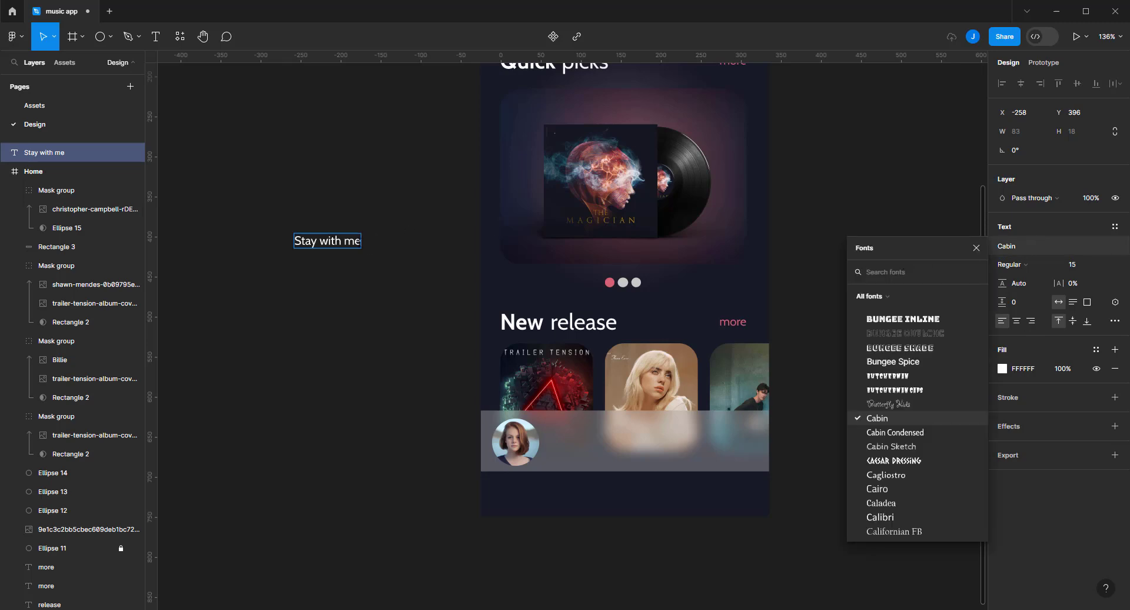
double_click(340, 241)
key("ctrl+a")
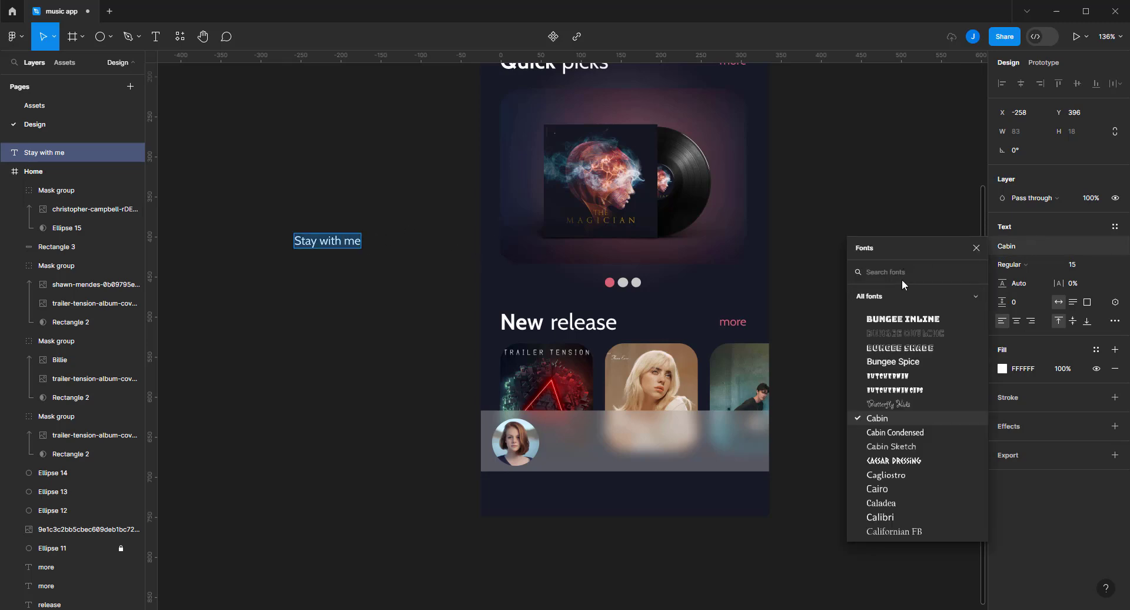
type("ca")
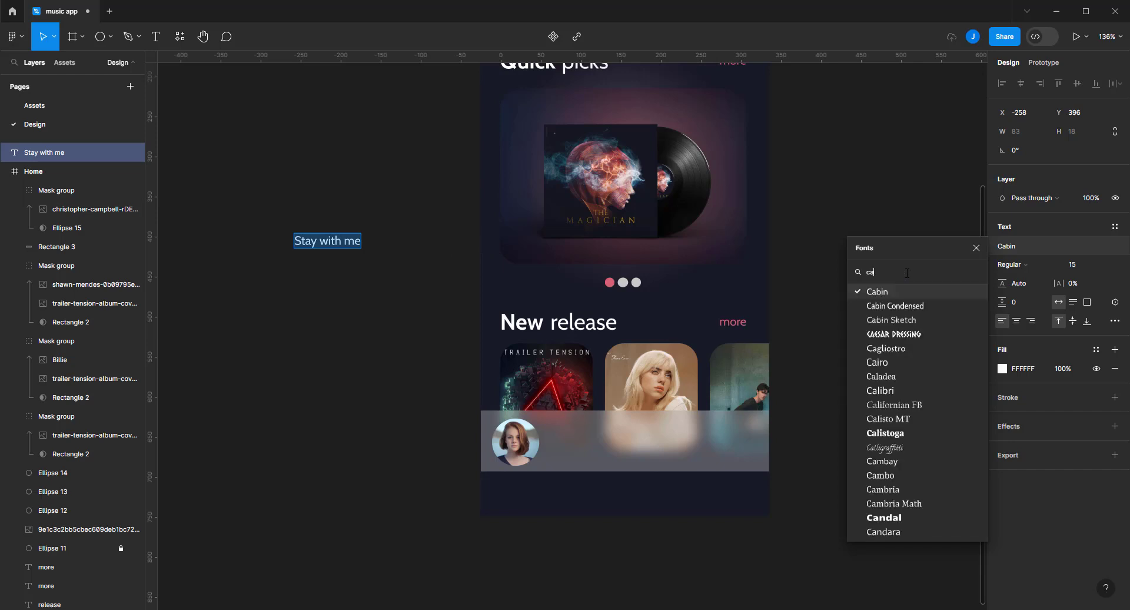
type("libri")
key("Return")
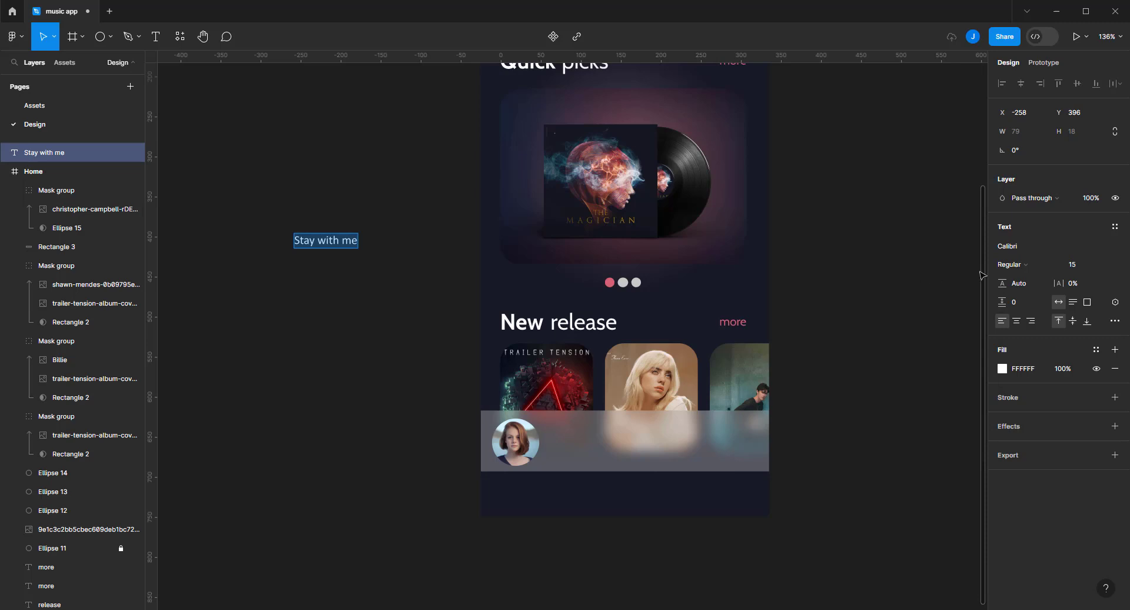
Make the title Bold at size 17 and move it into the bar beside the avatar
left_click(1036, 261)
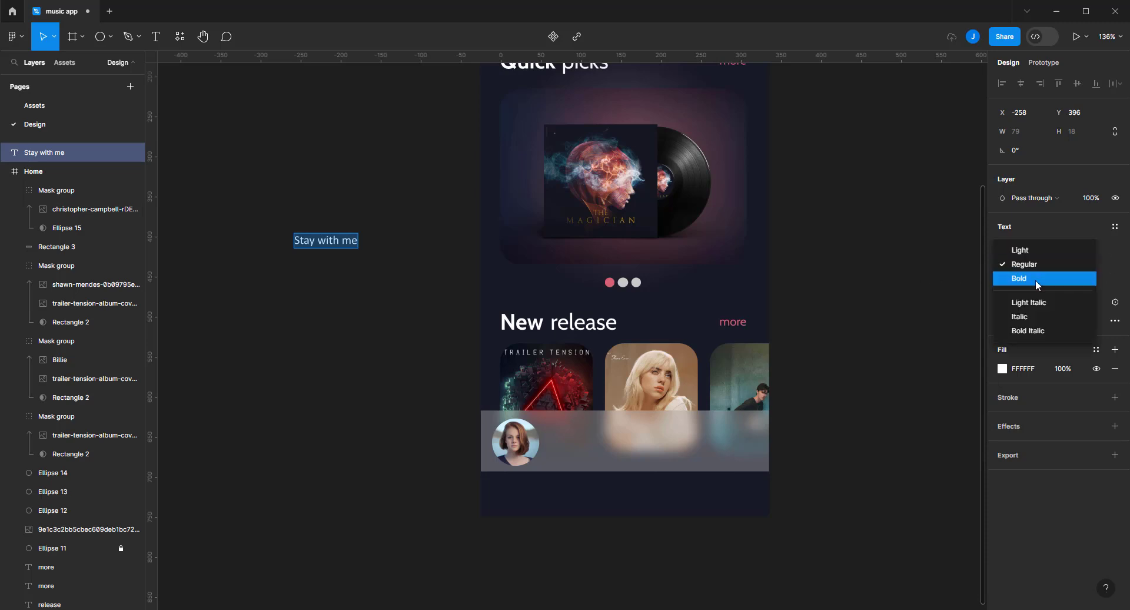
left_click(1036, 280)
type("17")
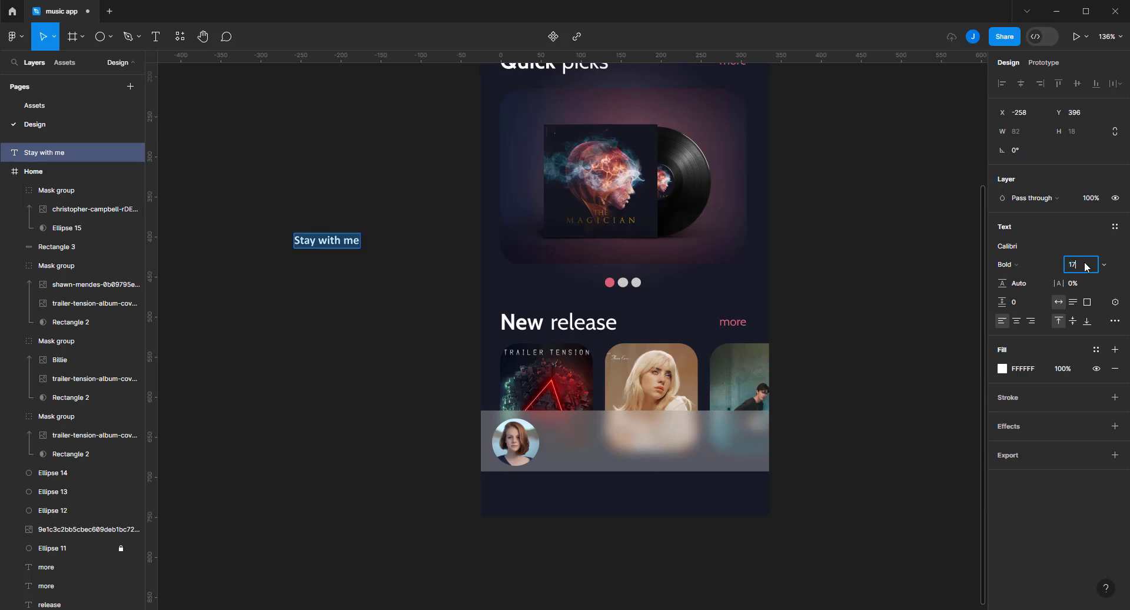
key("Return")
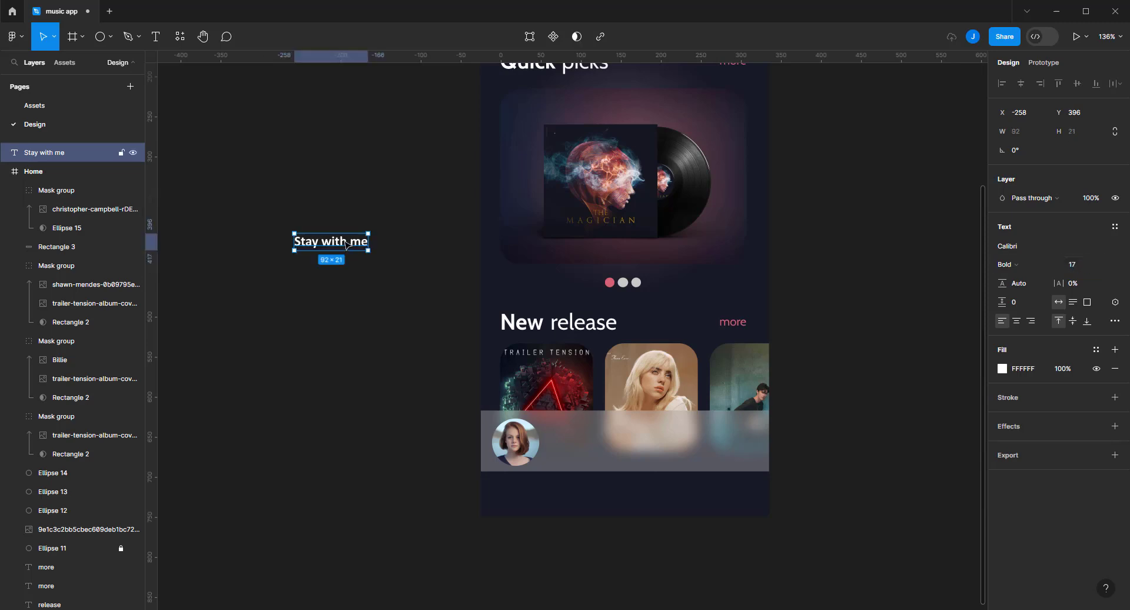
left_click_drag(345, 242, 418, 288)
left_click_drag(540, 397, 596, 441)
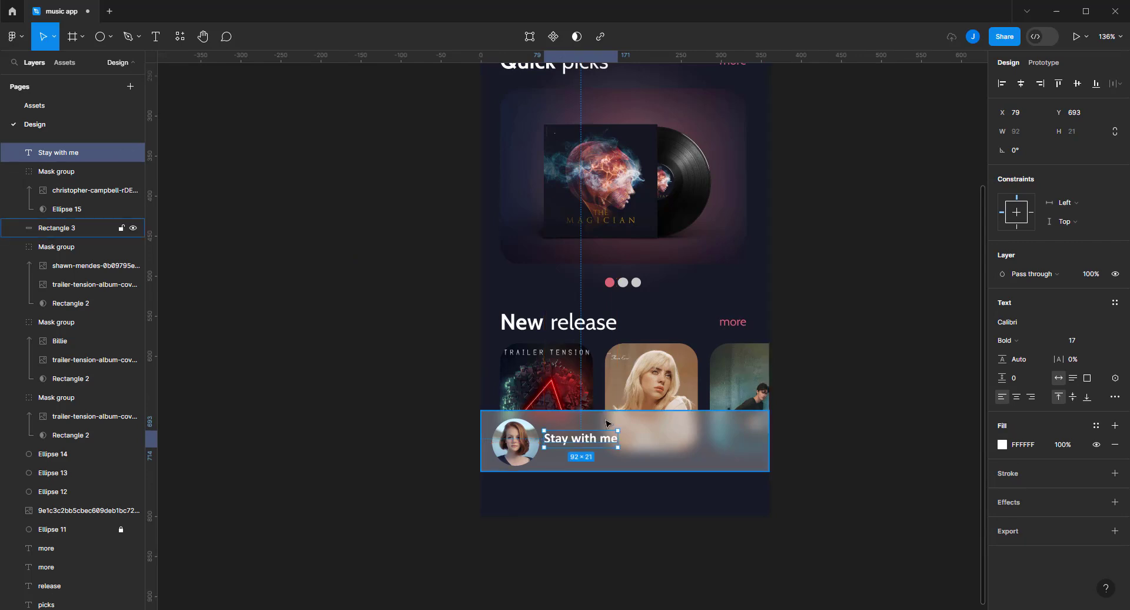
Shrink the avatar to 48×48, slim the bar to 63 high, and copy the title below
scroll(603, 419, "up", 3, "ctrl")
left_click(507, 422)
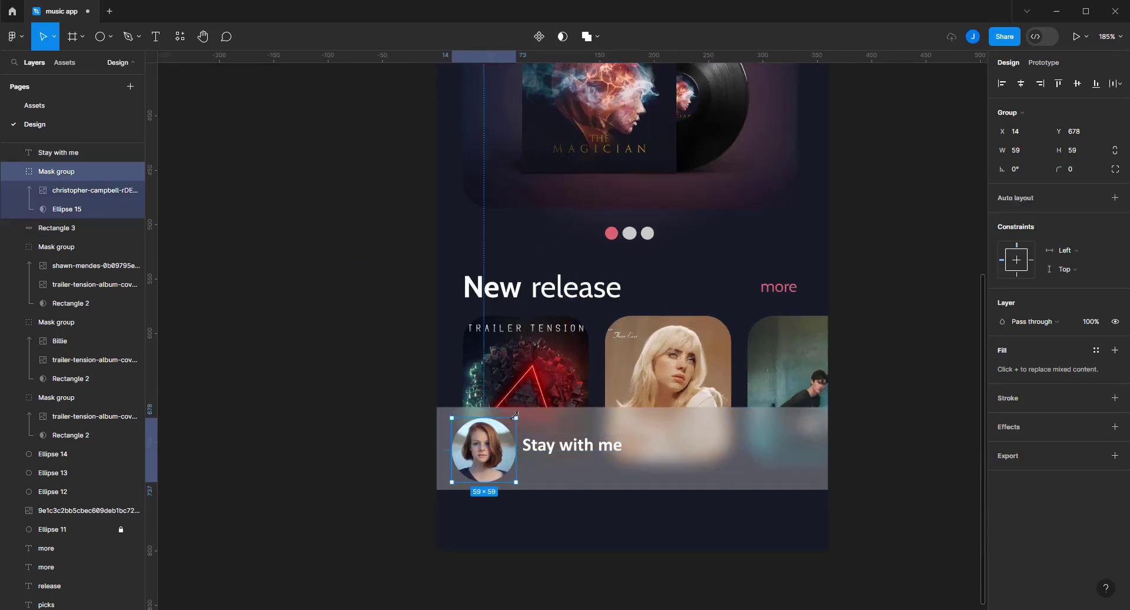
left_click_drag(515, 416, 502, 430)
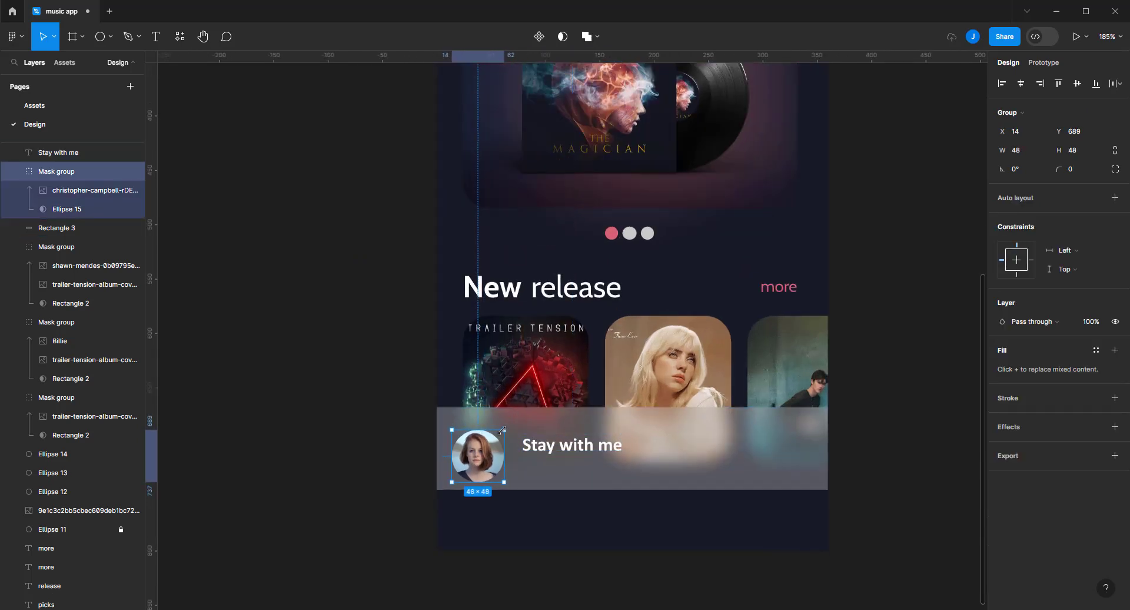
left_click(645, 436)
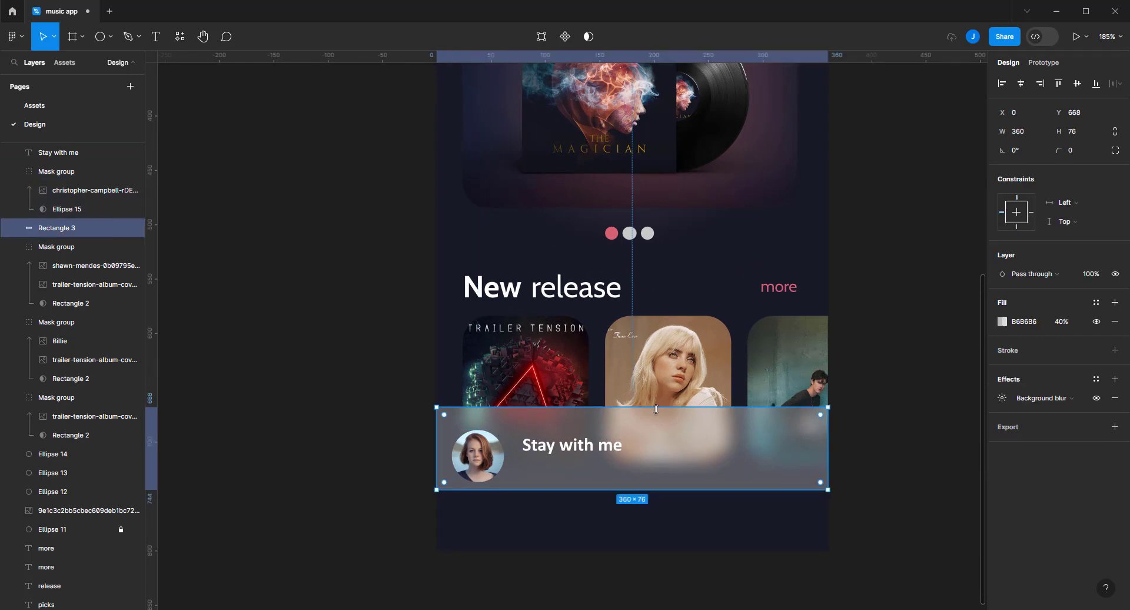
left_click_drag(654, 407, 651, 421)
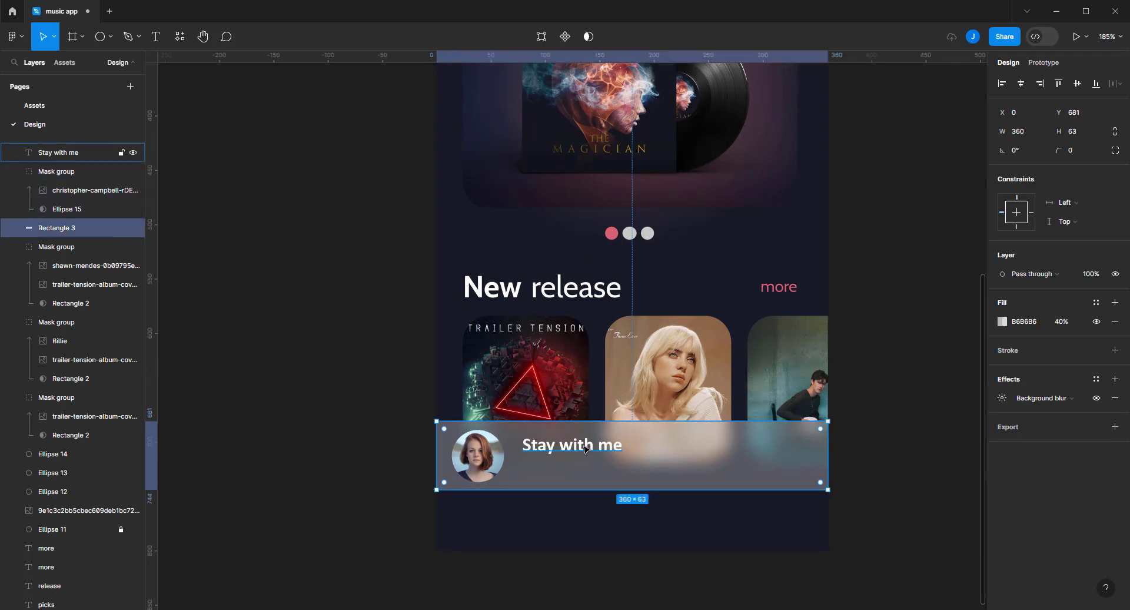
left_click_drag(586, 449, 575, 451)
left_click_drag(576, 451, 564, 473)
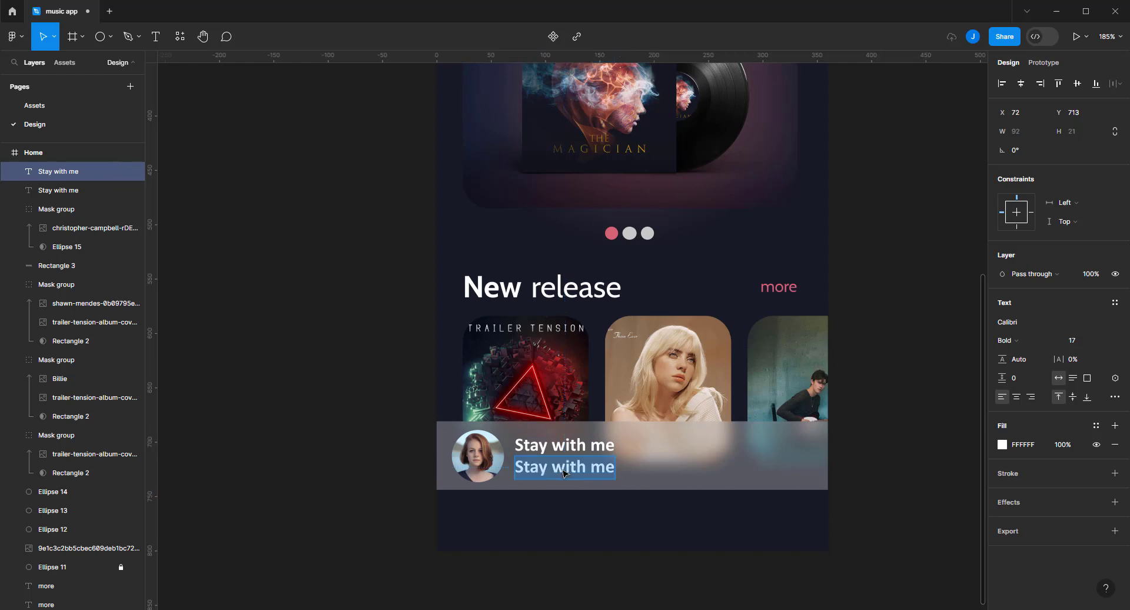
Retype the title copy as the artist's name, coloured grey 898989 at size 12
type("E")
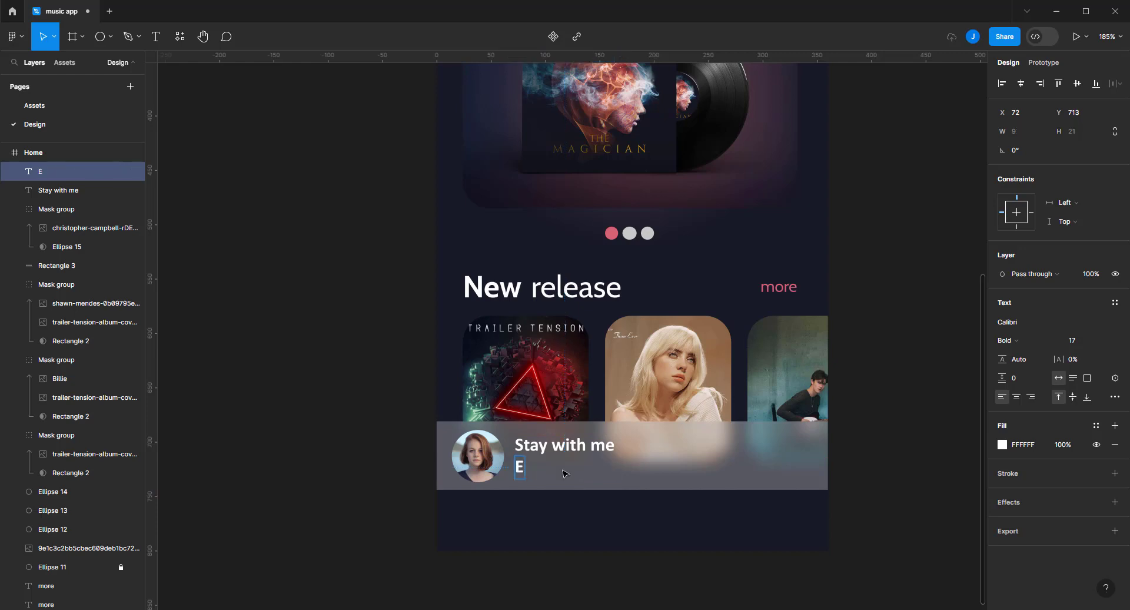
type("die")
type(" sh")
type("a")
key("ctrl+a")
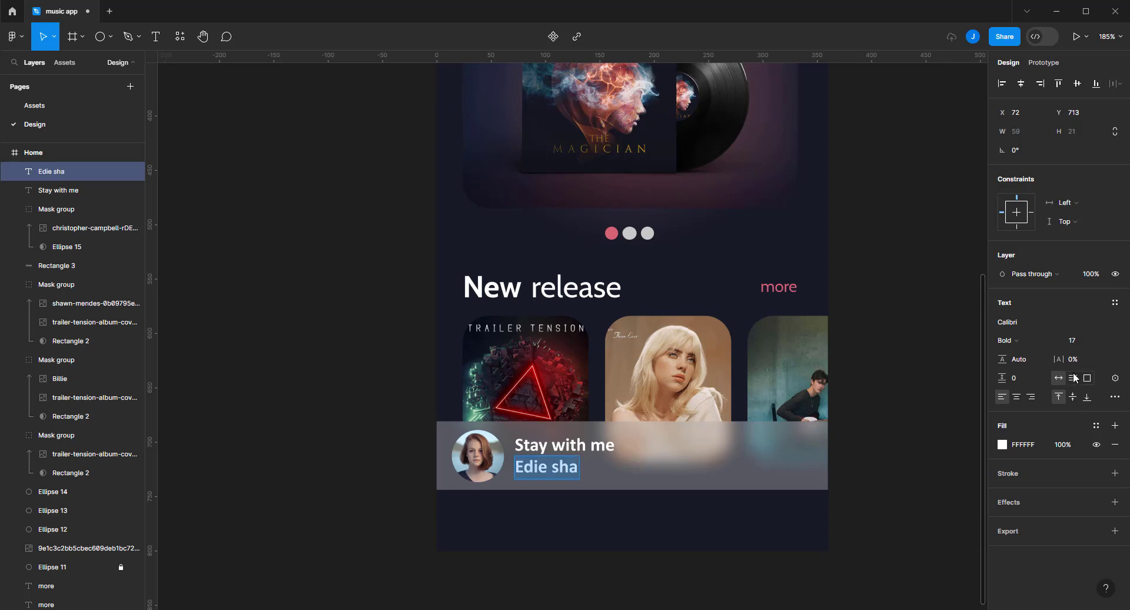
left_click(1002, 445)
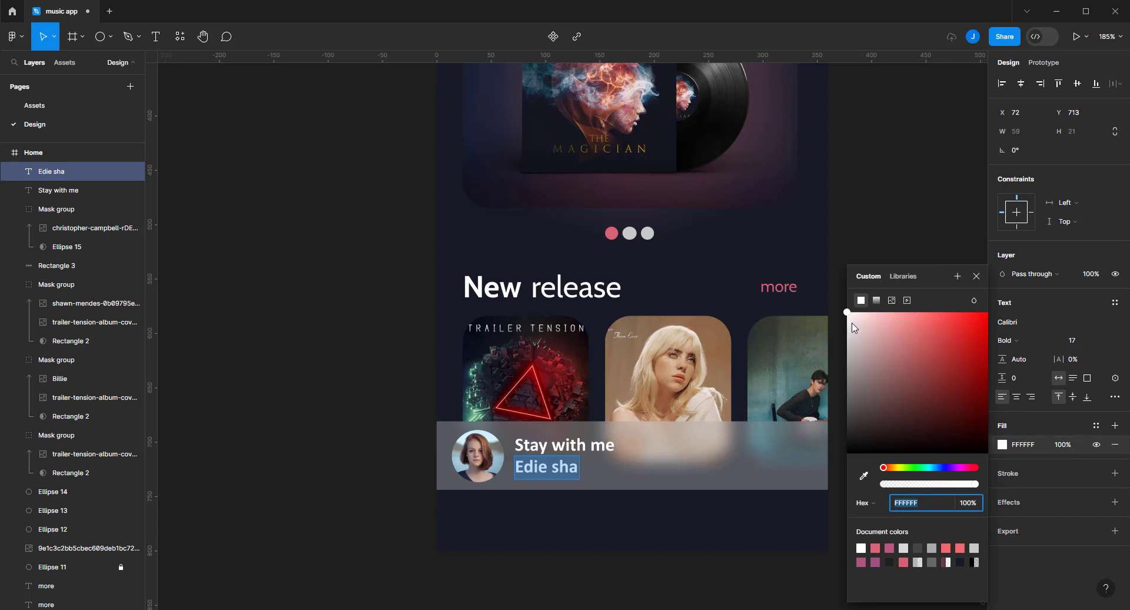
left_click_drag(854, 327, 841, 353)
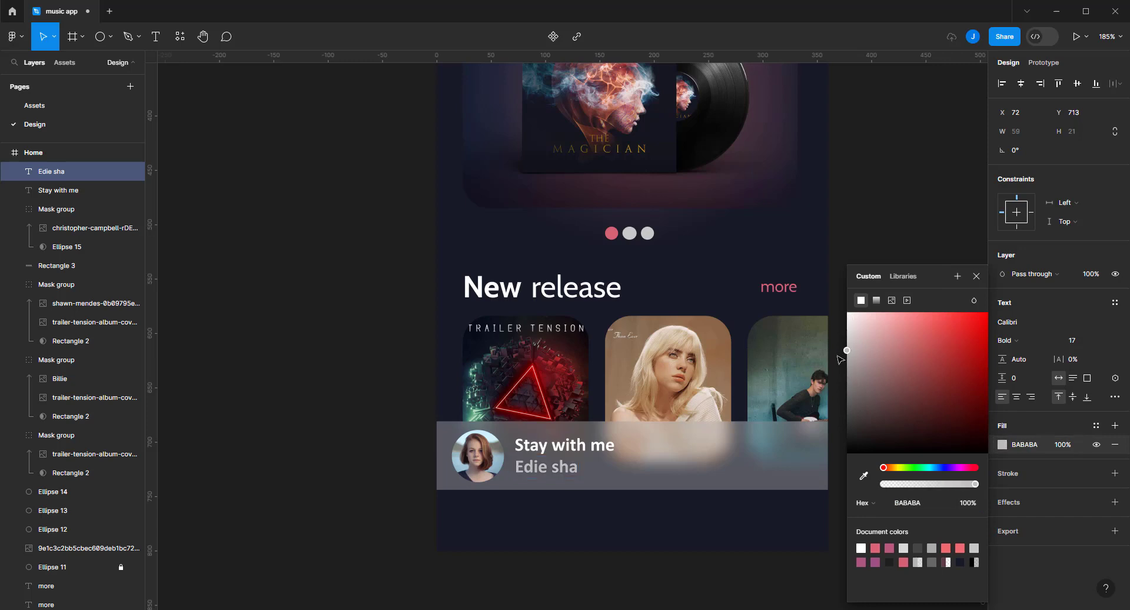
left_click(976, 276)
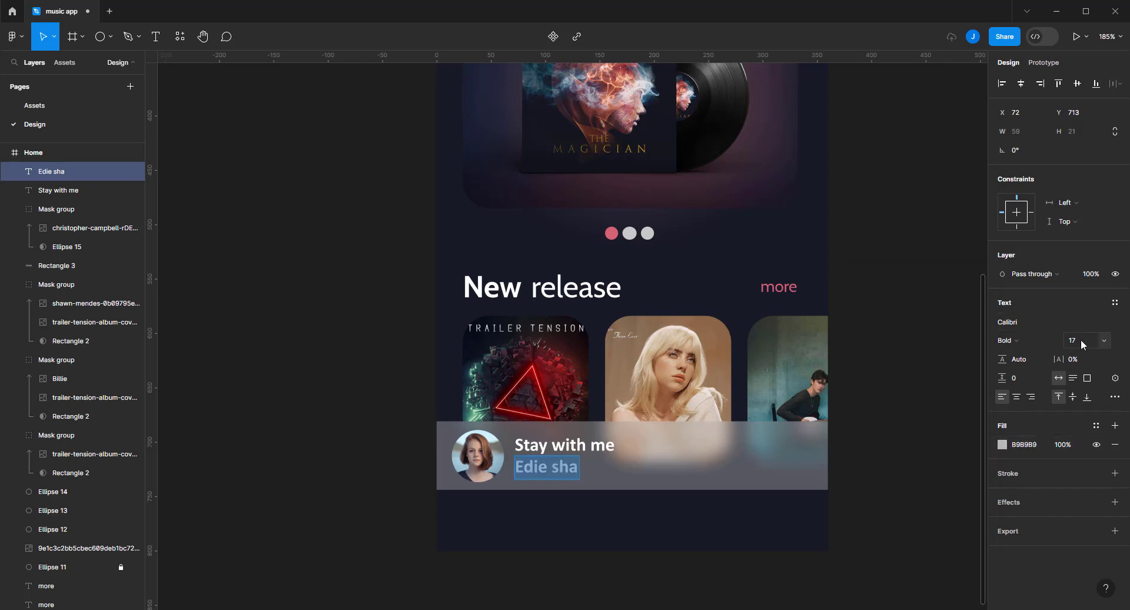
left_click(1082, 343)
type("12")
key("Return")
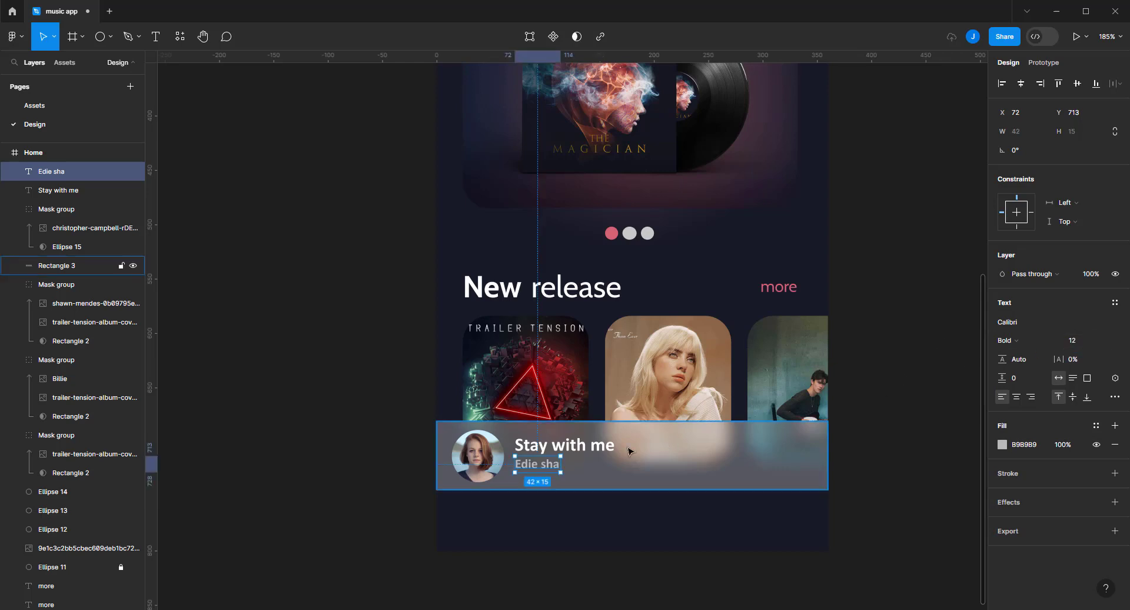
Position the artist name line just beneath the 'Stay with me' title
scroll(574, 452, "up", 5, "ctrl")
left_click(537, 446)
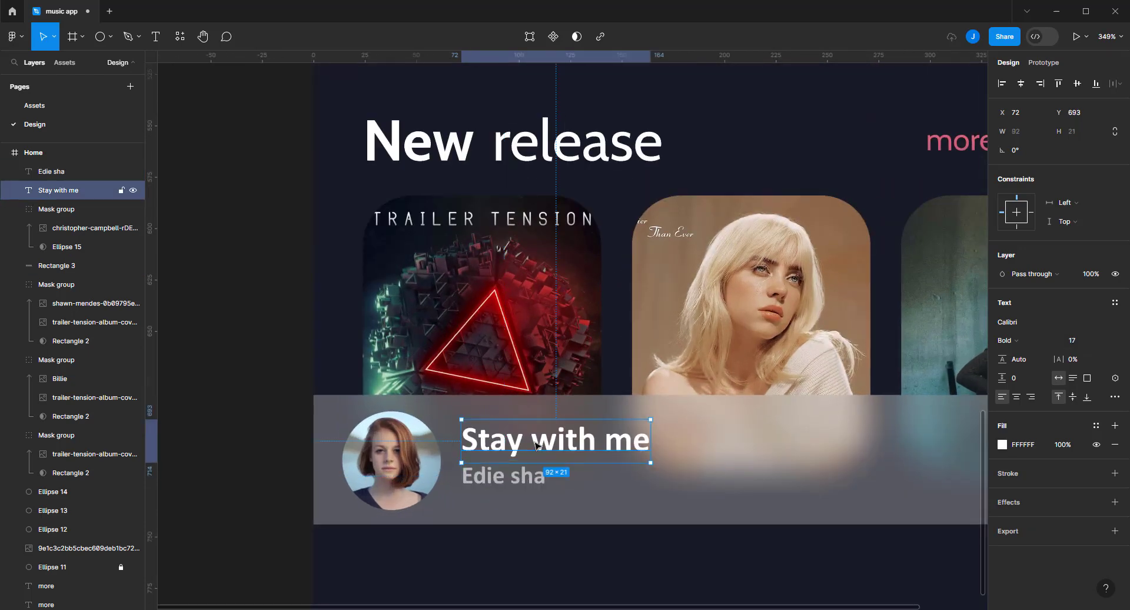
left_click_drag(537, 446, 525, 486)
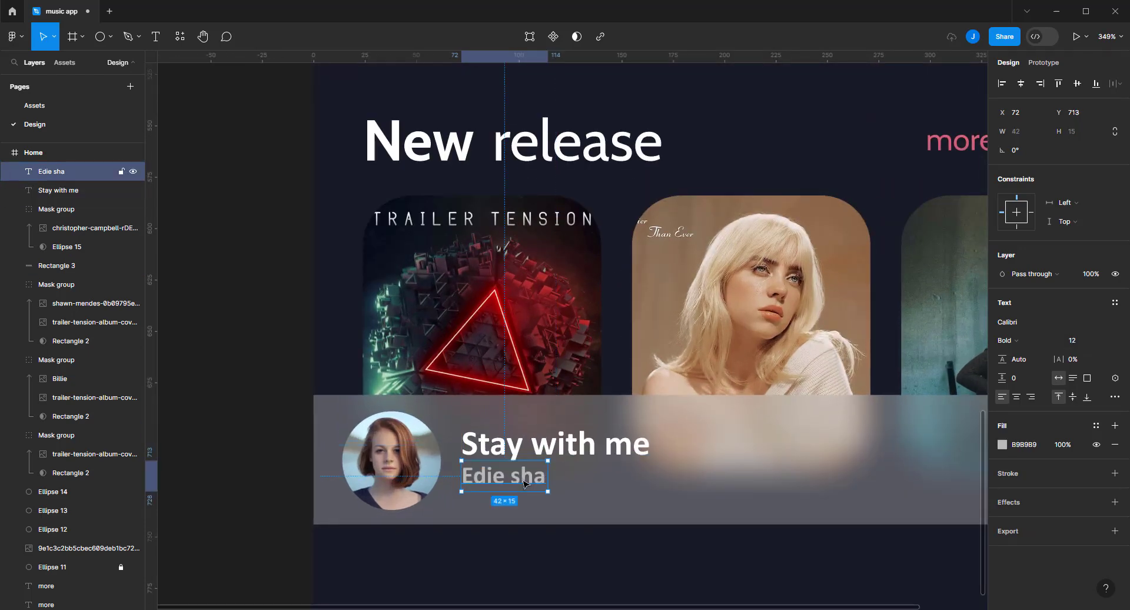
scroll(526, 488, "down", 3, "ctrl")
scroll(525, 487, "down", 2, "ctrl")
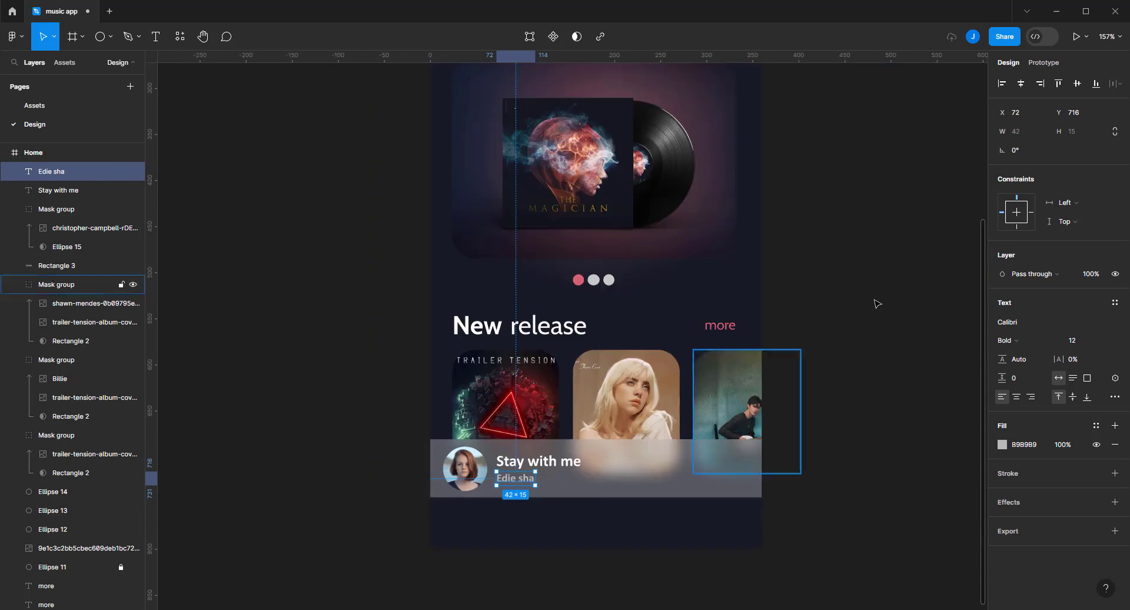
left_click(879, 300)
Launch the Iconify plugin and browse its play icons
left_click_drag(879, 300, 804, 305)
right_click(790, 266)
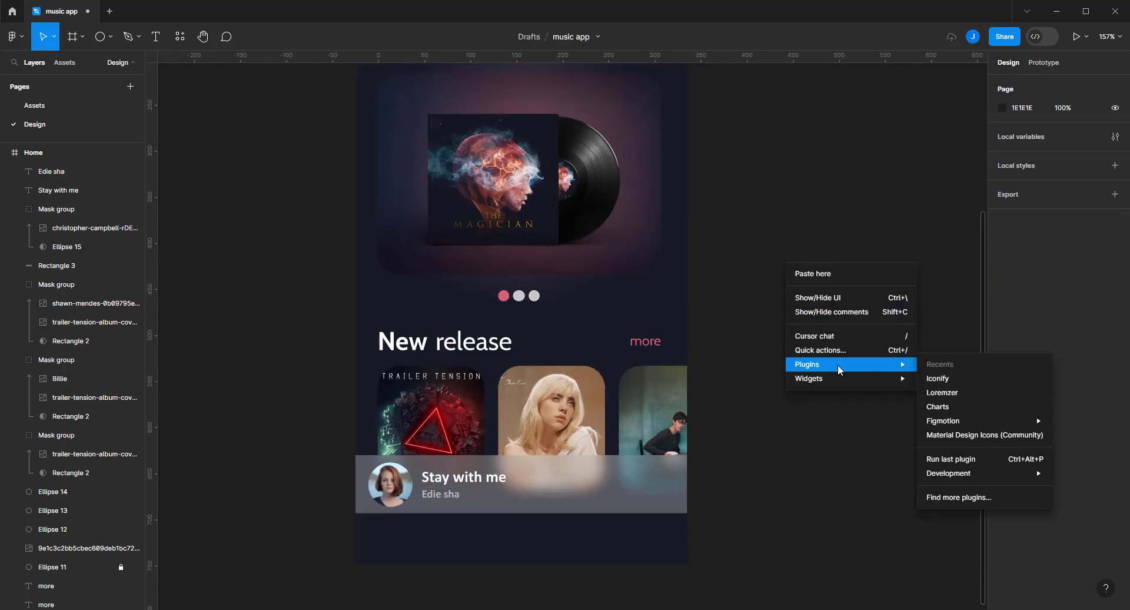
left_click(956, 379)
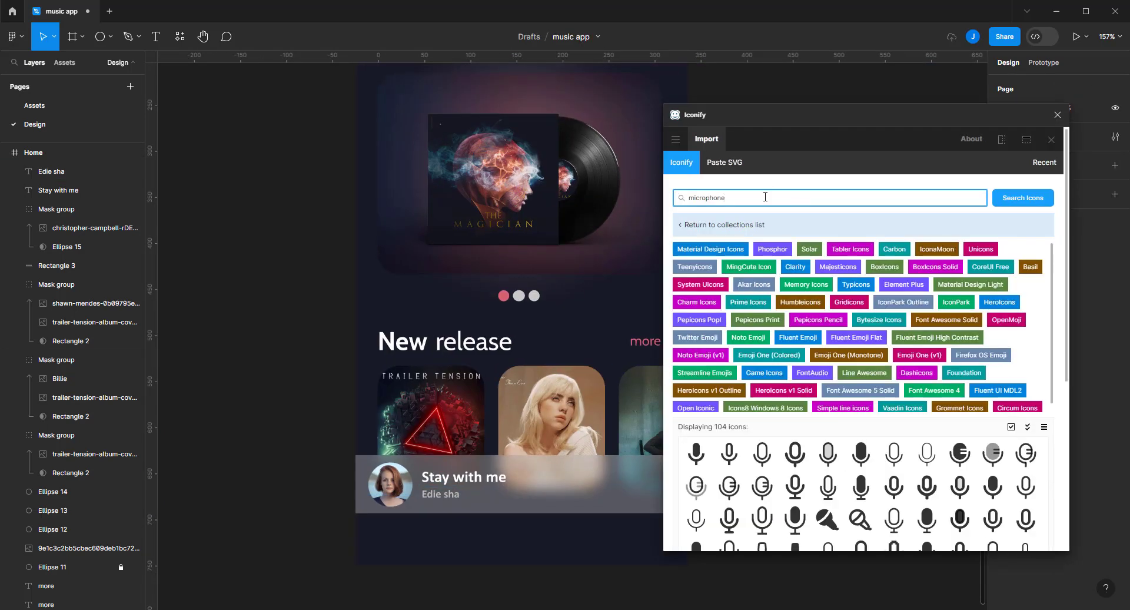
double_click(765, 196)
type("play")
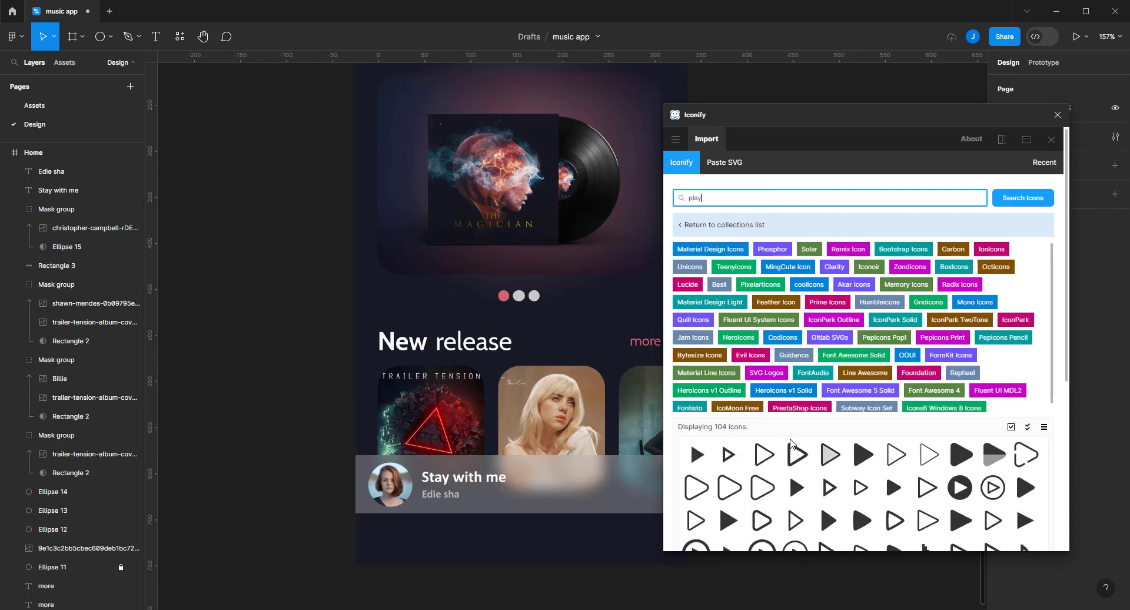
scroll(792, 450, "down", 3)
left_click(840, 442)
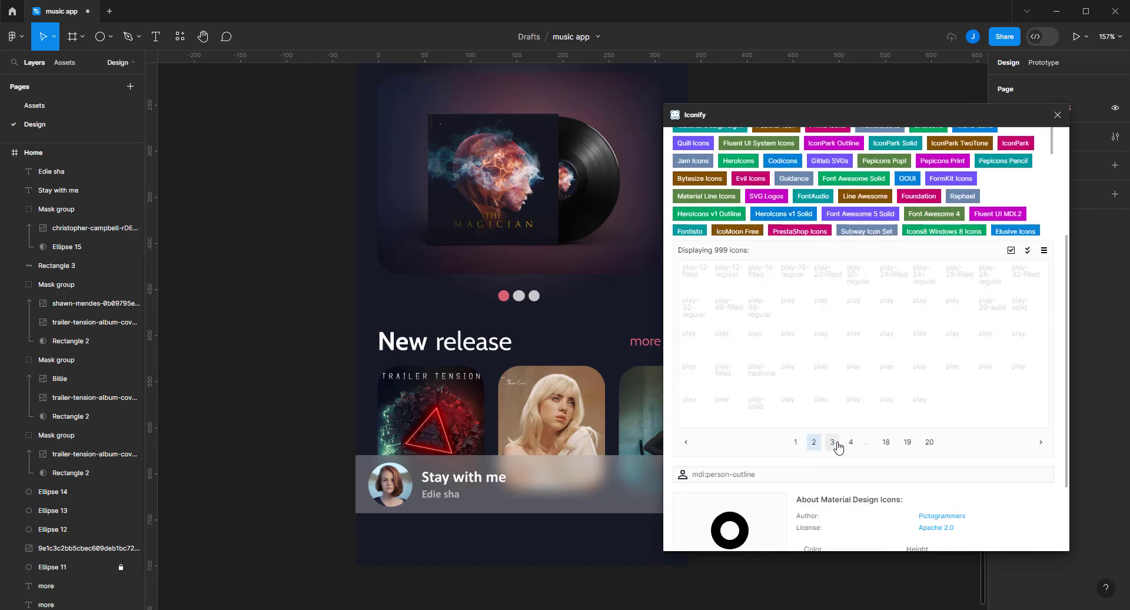
scroll(807, 435, "up", 3)
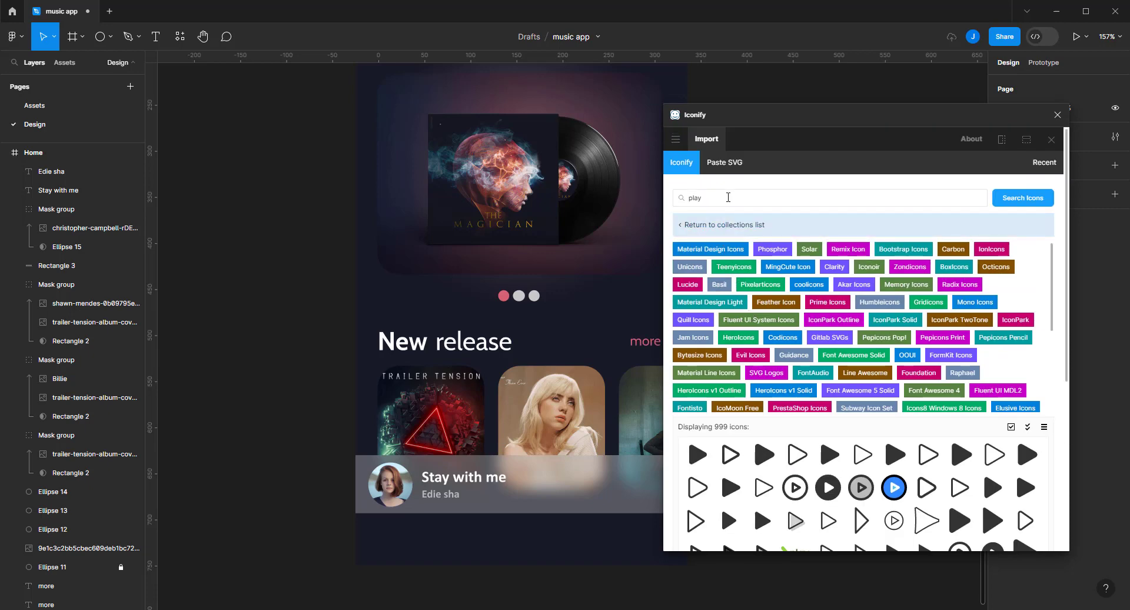
Search 'pause', drag the solar:pause-bold icon onto the canvas, and pull its vector out
double_click(728, 197)
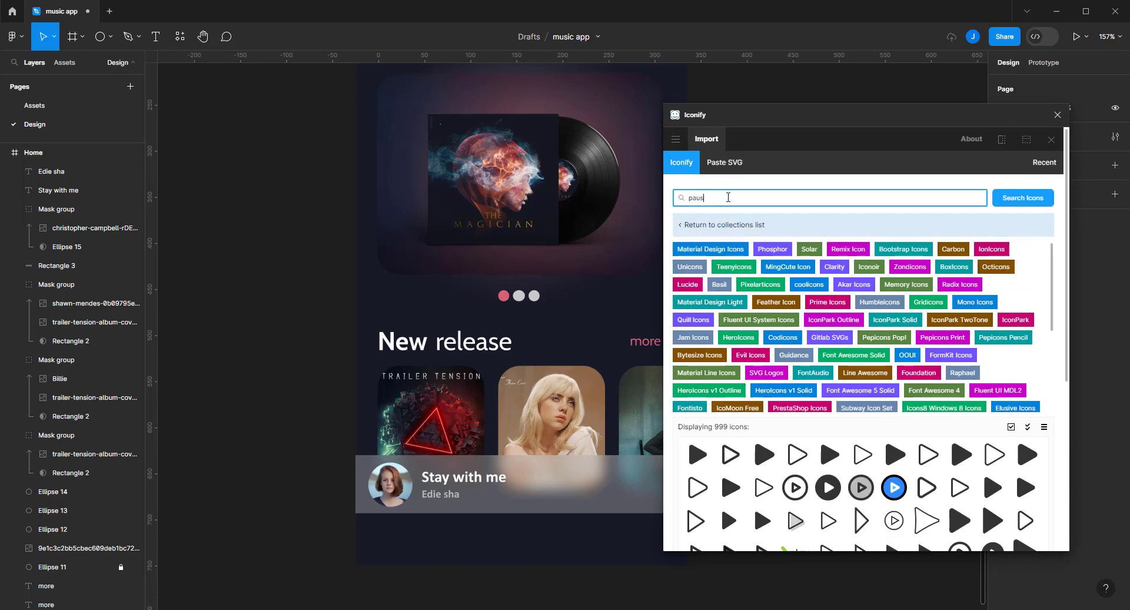
type("e")
key("Return")
scroll(847, 434, "down", 2)
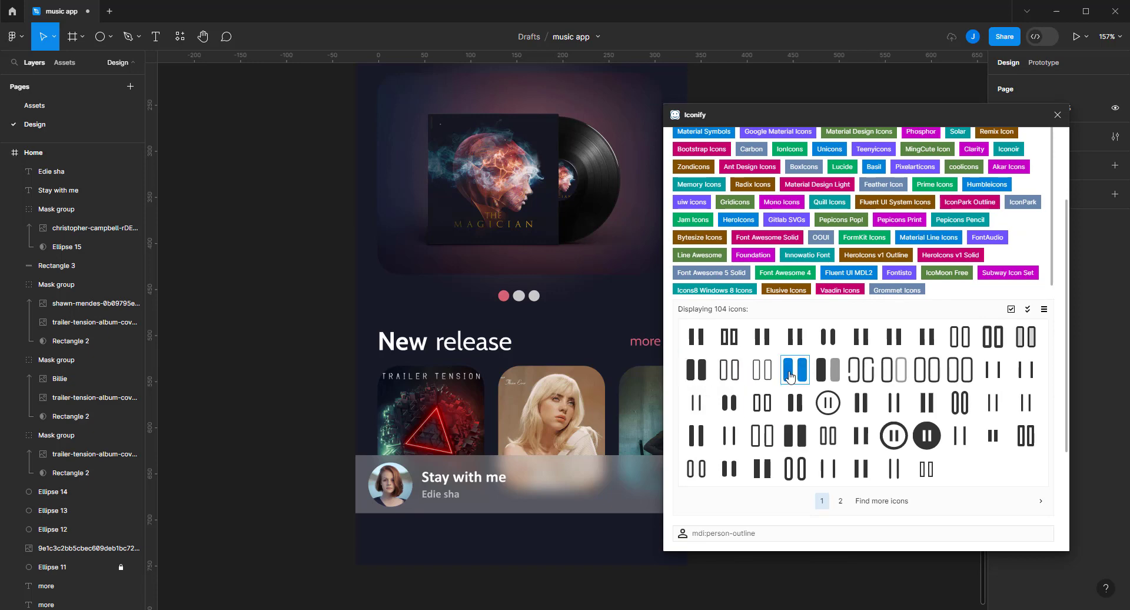
mouse_move(791, 375)
left_mouse_down()
mouse_move(318, 422)
mouse_move(252, 477)
left_mouse_up()
double_click(319, 421)
left_click(319, 420)
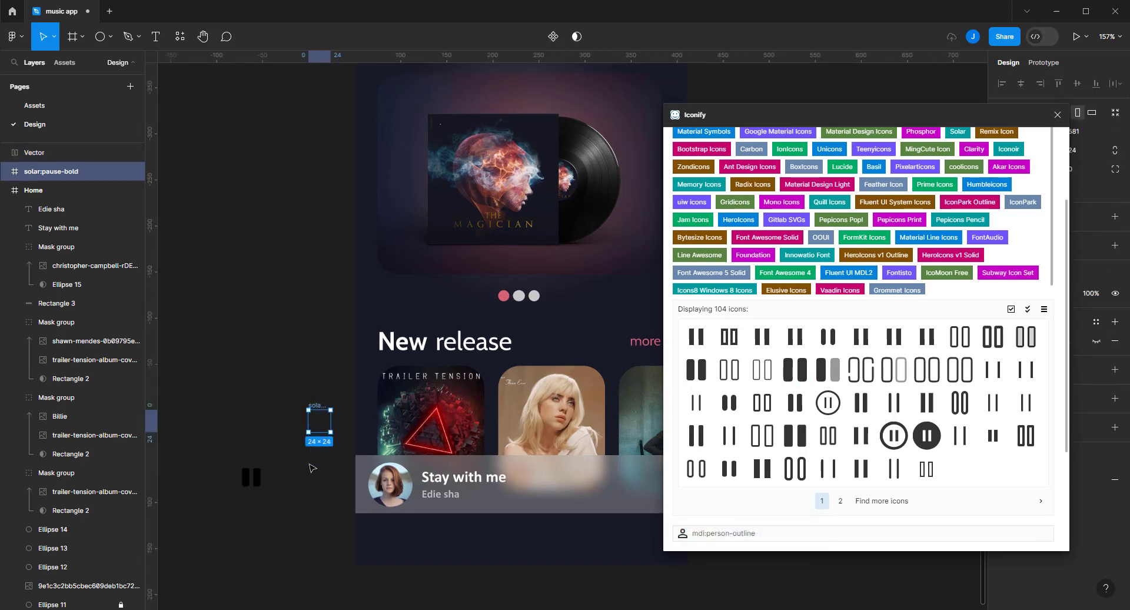
Delete the empty pause frame and search Iconify for 'forward' icons
key("Delete")
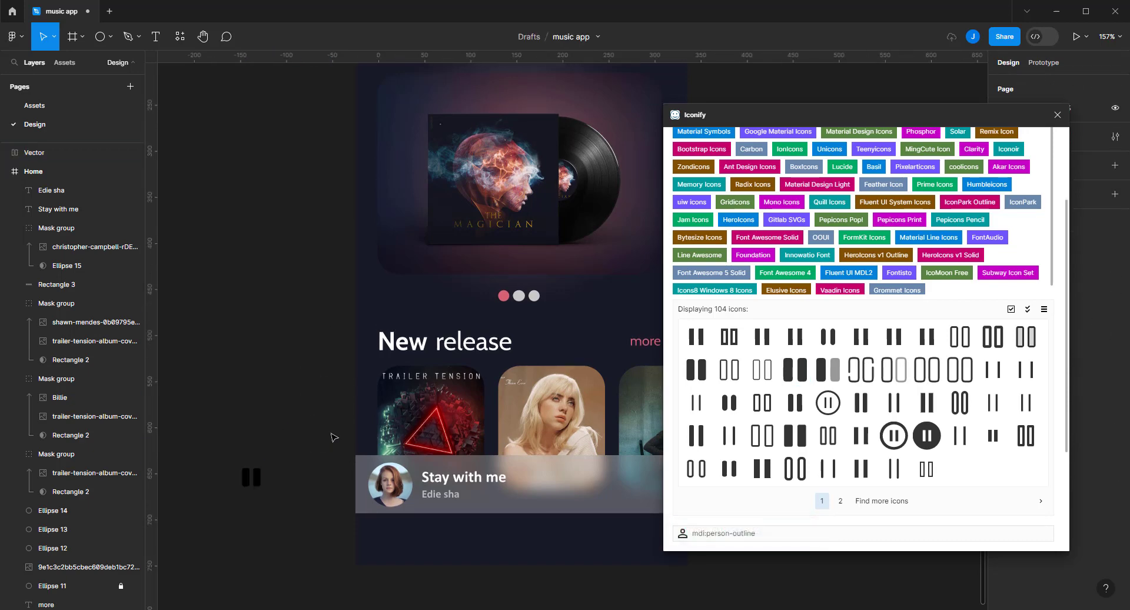
scroll(858, 338, "up", 2)
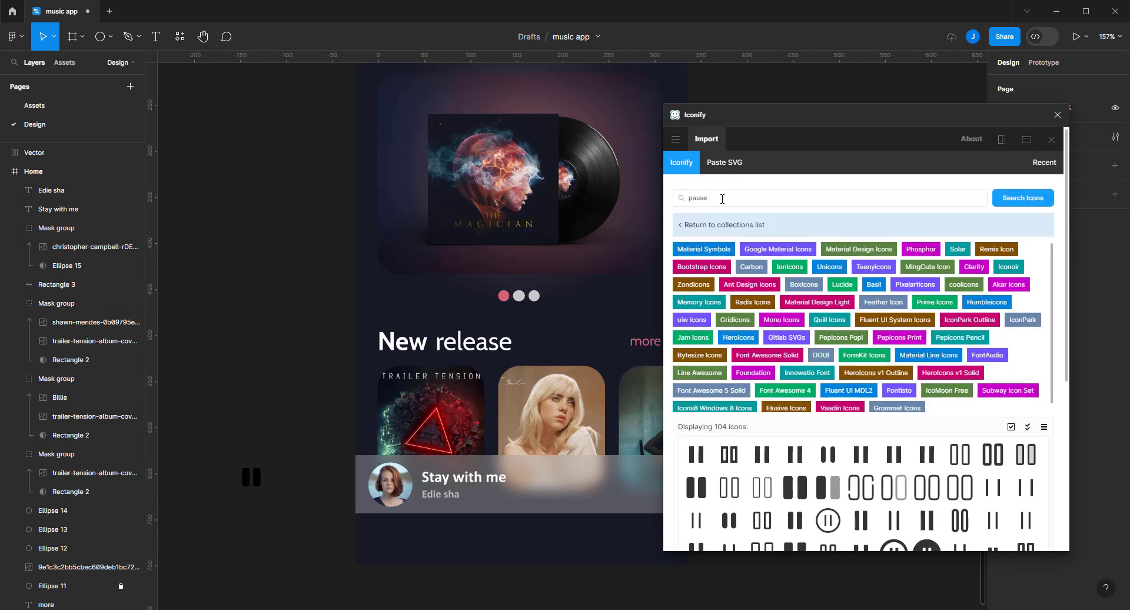
left_click(722, 198)
key("ctrl+a")
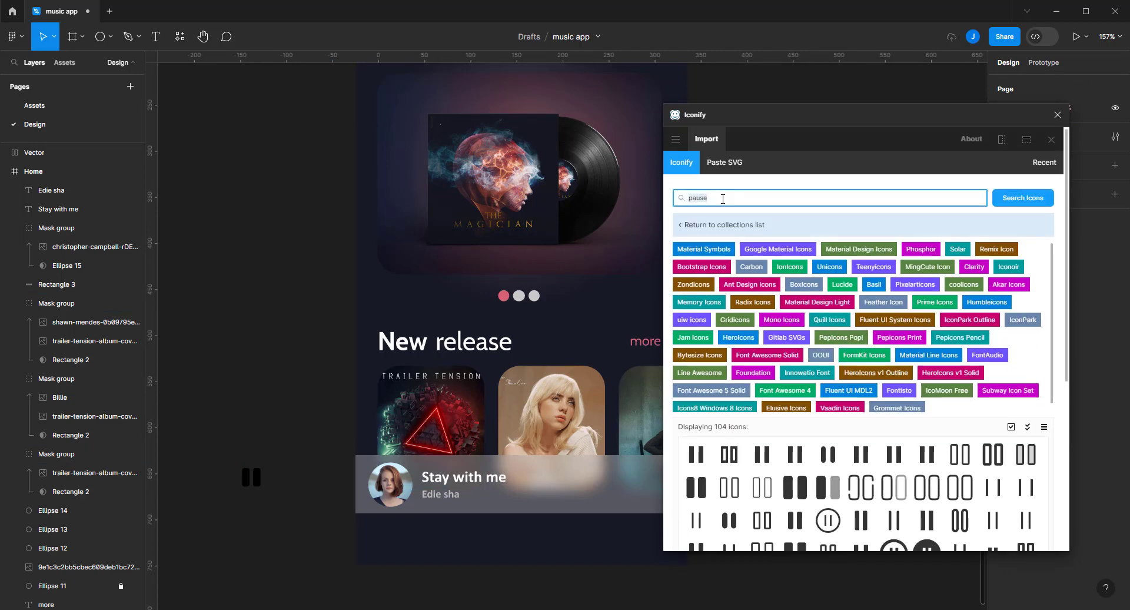
type("fo")
type("rward")
key("Return")
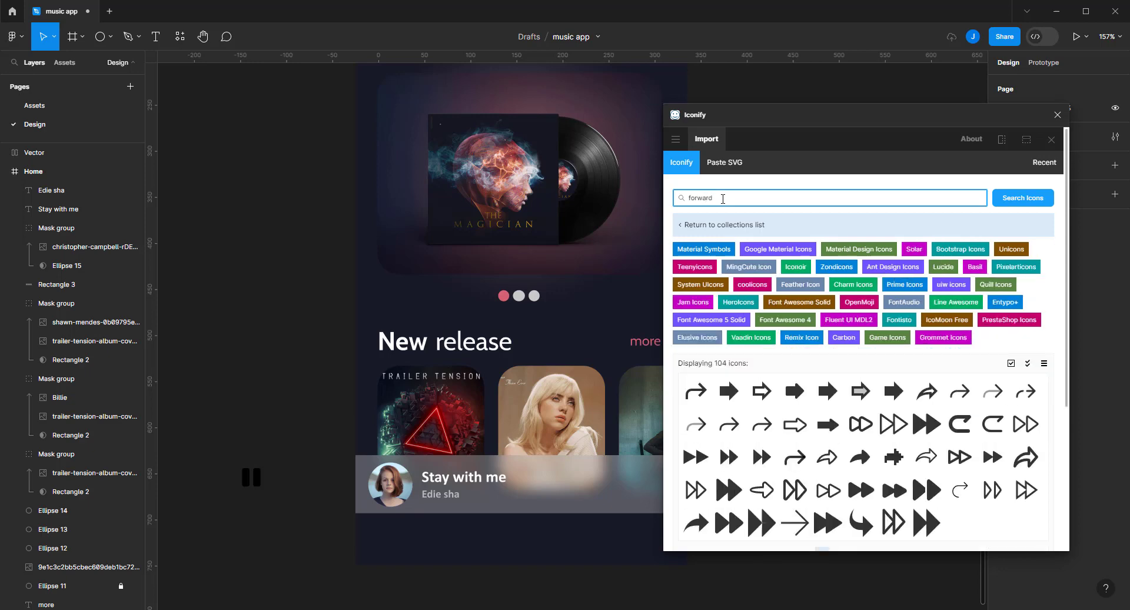
scroll(959, 388, "down", 1)
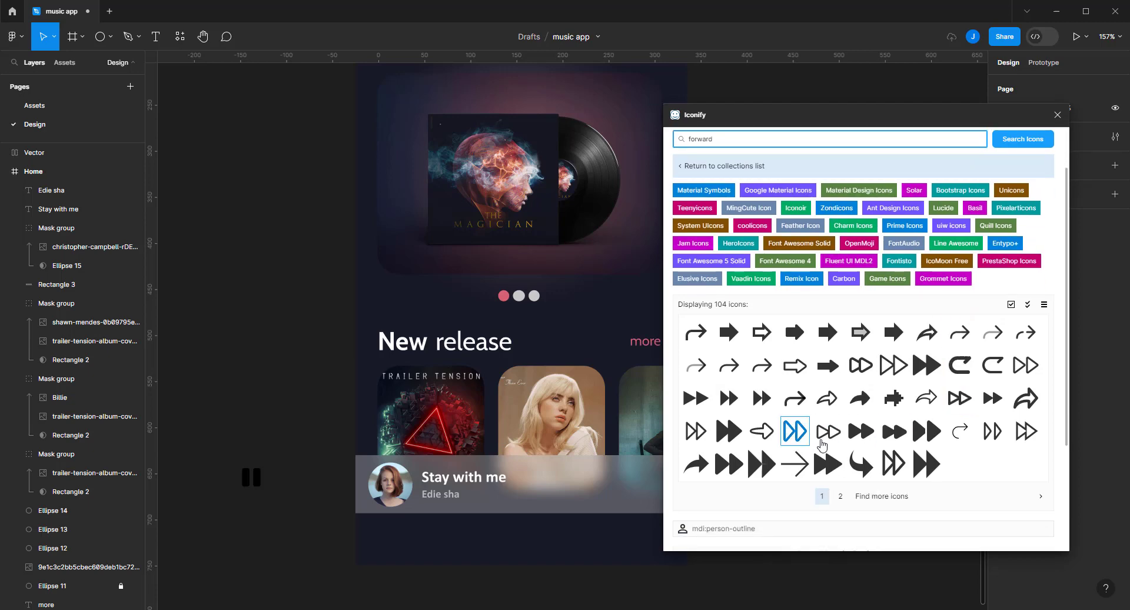
Drag heroicons:forward onto the canvas, close Iconify, extract its vector and delete the frame
left_click_drag(829, 431, 309, 399)
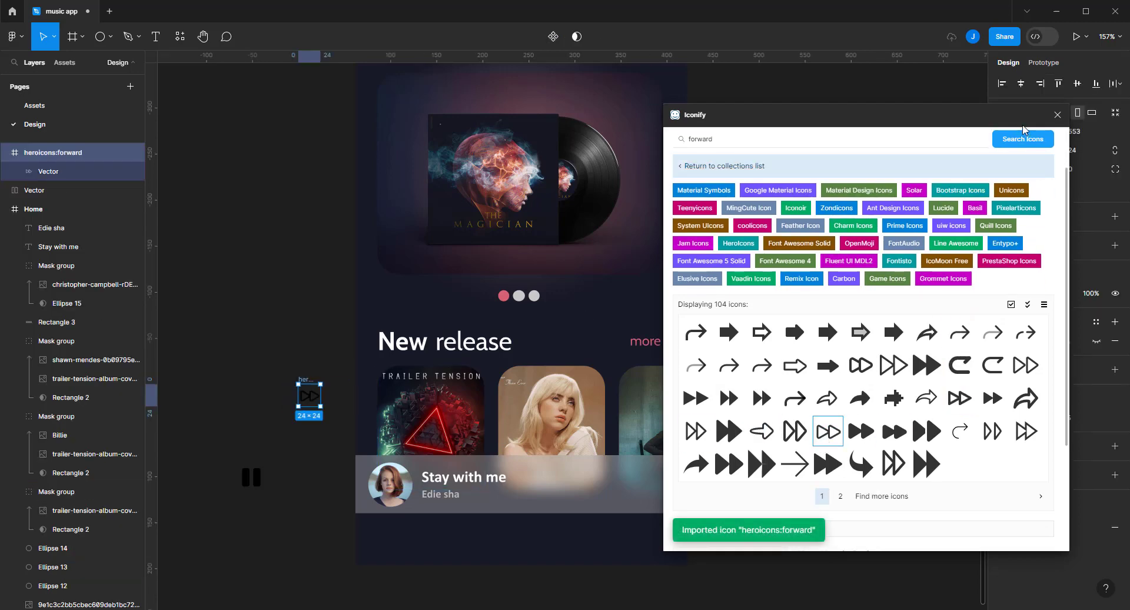
left_click(1056, 116)
double_click(309, 395)
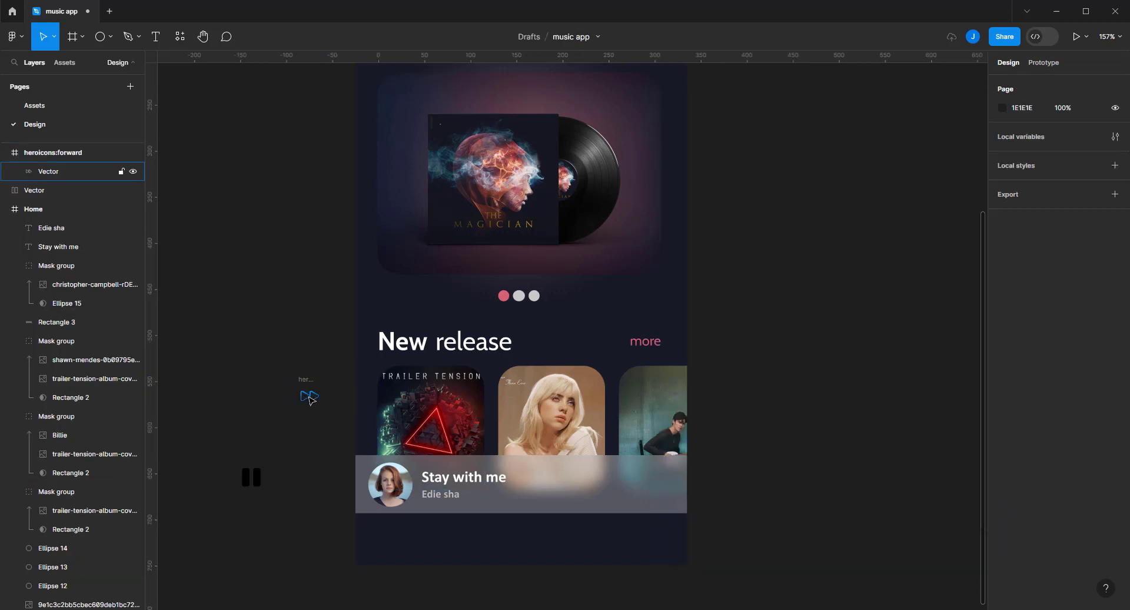
left_click_drag(309, 396, 301, 477)
left_click(305, 382)
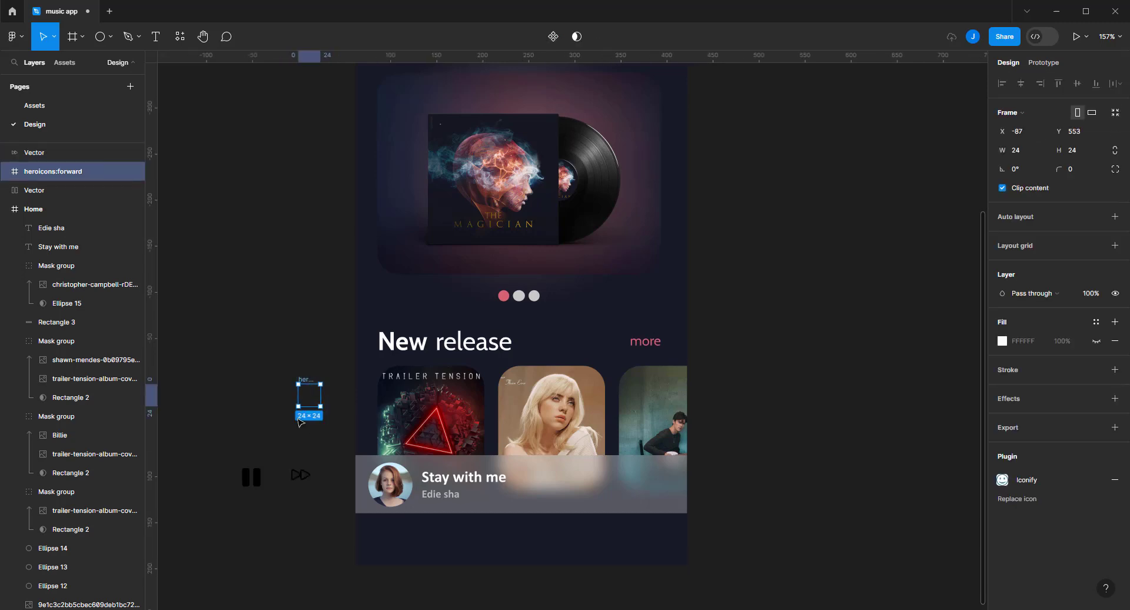
key("Delete")
Shrink the pause icon to about 13×13 and make a flipped forward copy as rewind, left of pause
scroll(361, 454, "up", 2)
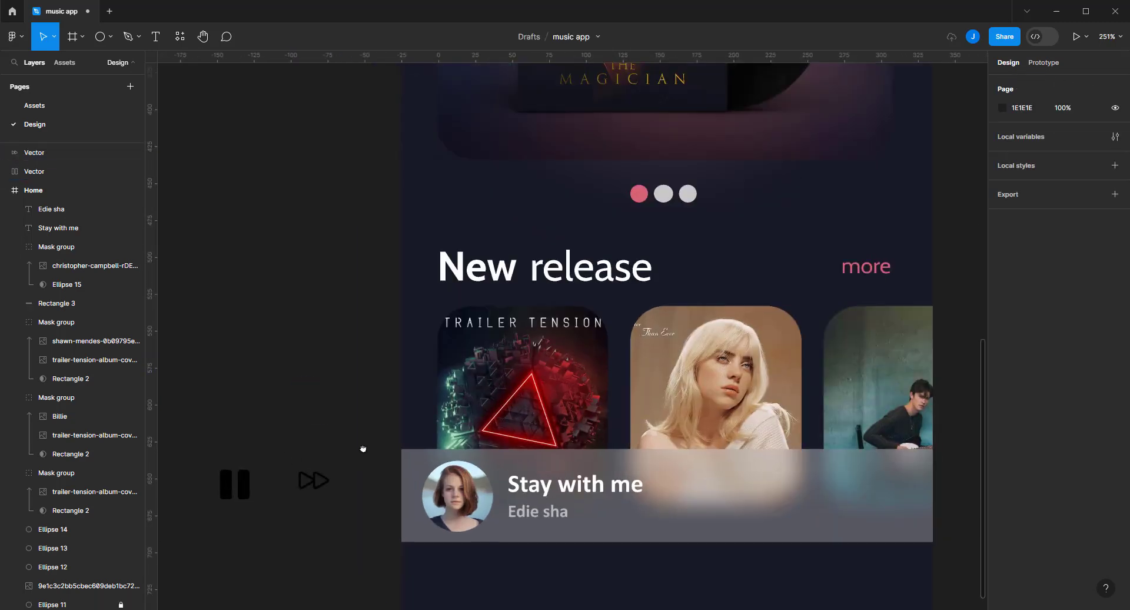
scroll(346, 478, "up", 2)
left_click(339, 468)
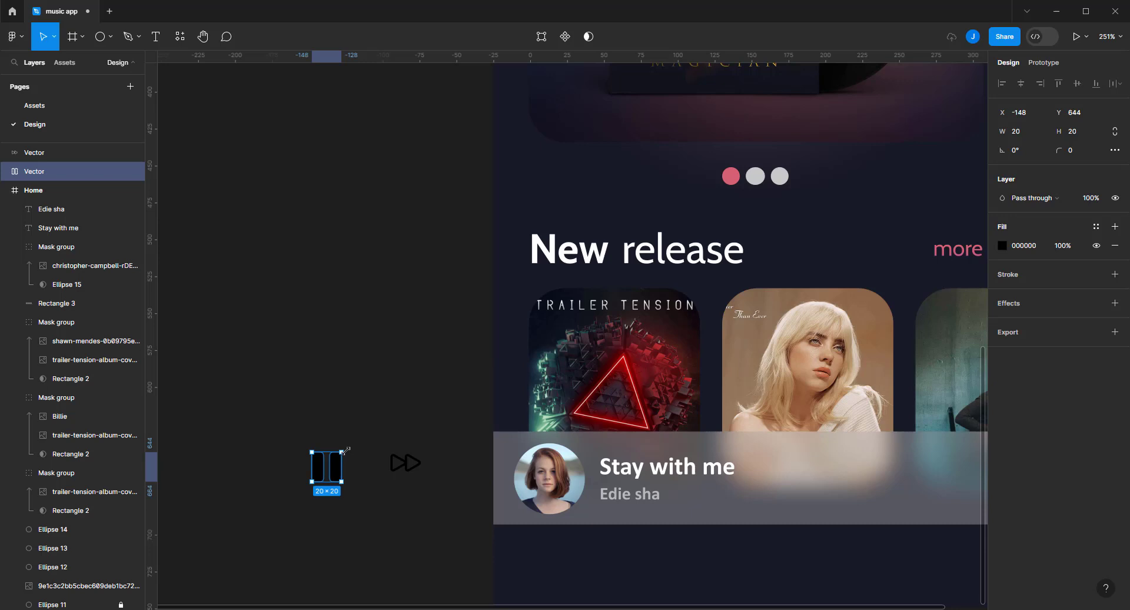
mouse_move(345, 451)
left_mouse_down()
mouse_move(334, 462)
mouse_move(375, 466)
left_mouse_up()
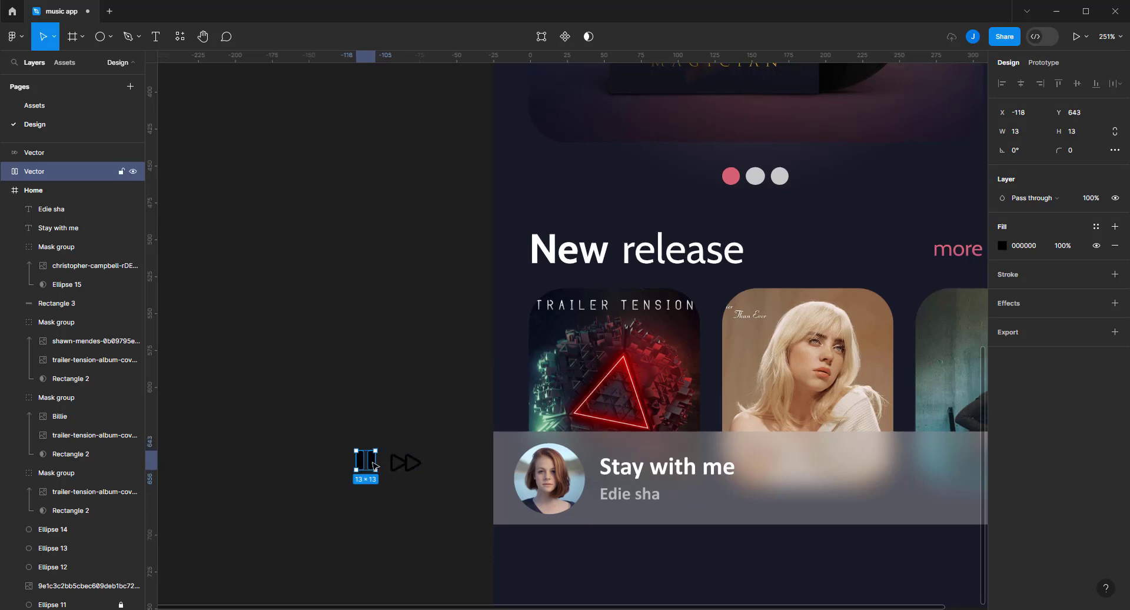
left_click(401, 463)
right_click(397, 465)
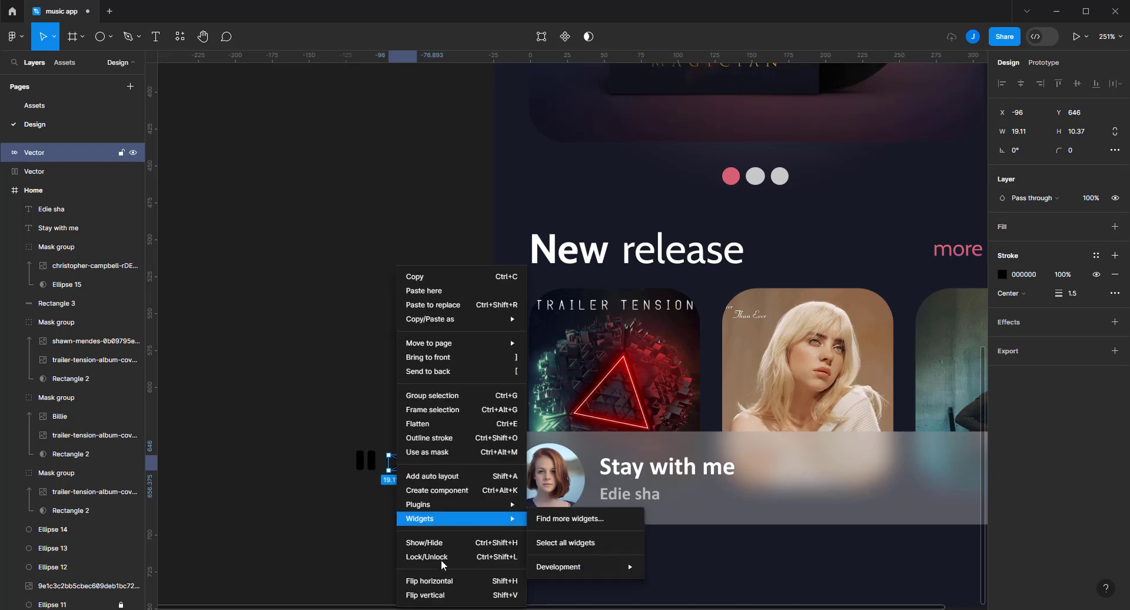
left_click(446, 581)
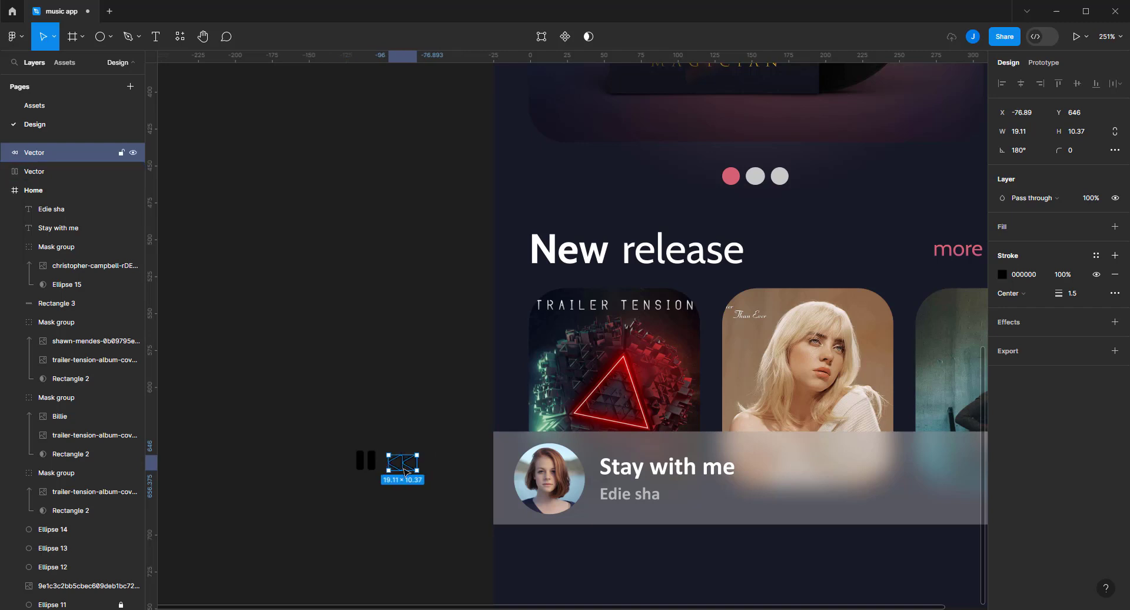
left_click_drag(405, 471, 330, 471)
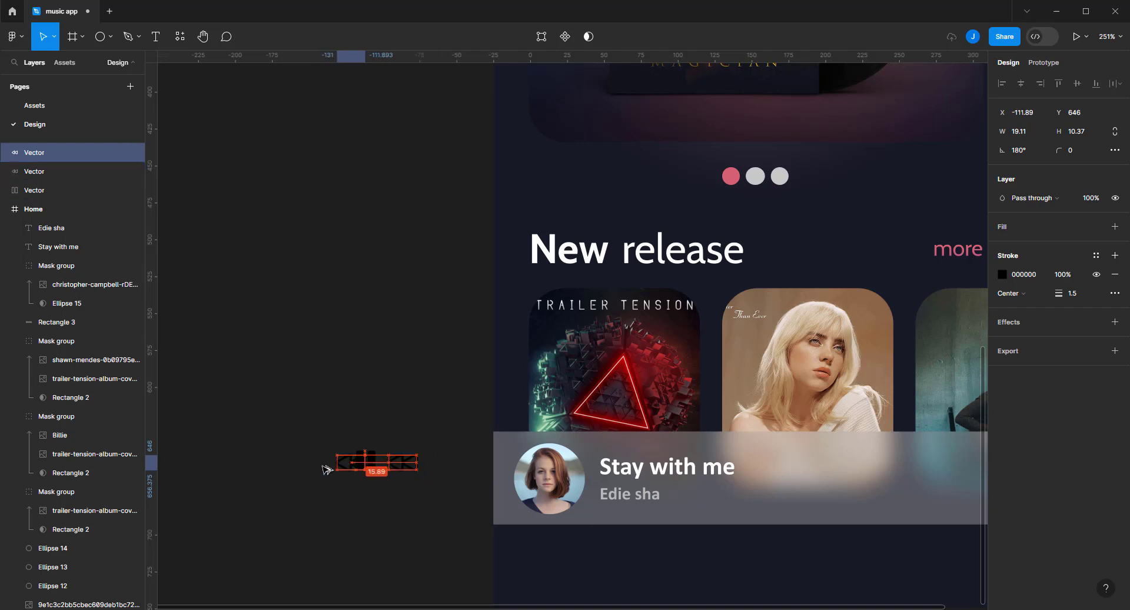
right_click(401, 467)
left_click(459, 580)
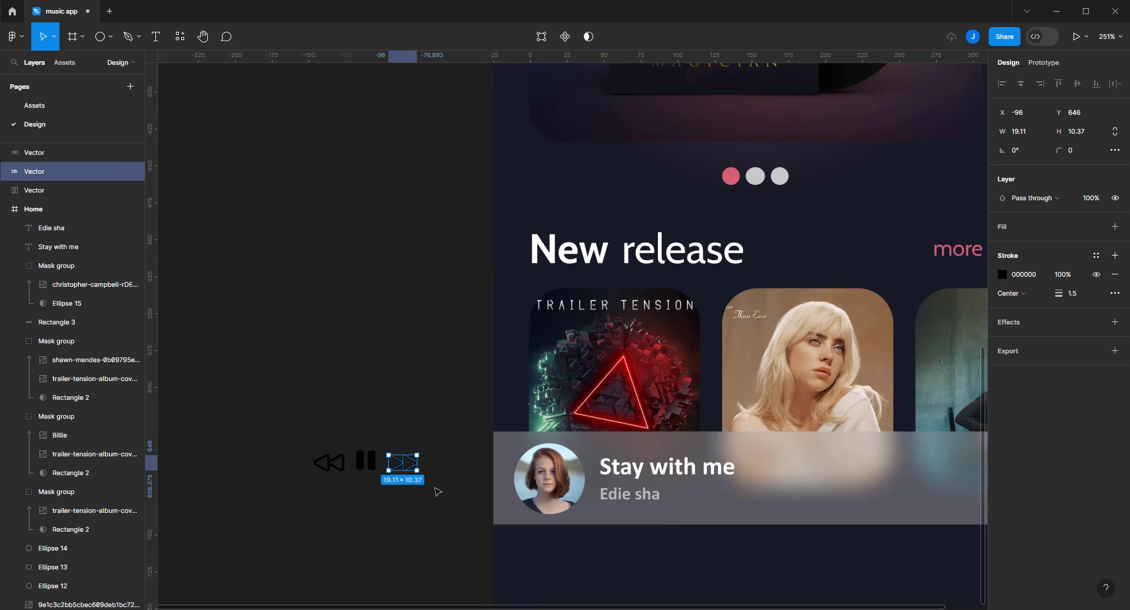
left_click(437, 492)
Line up the forward arrow with the pause and rewind icons in one row
left_click(366, 461)
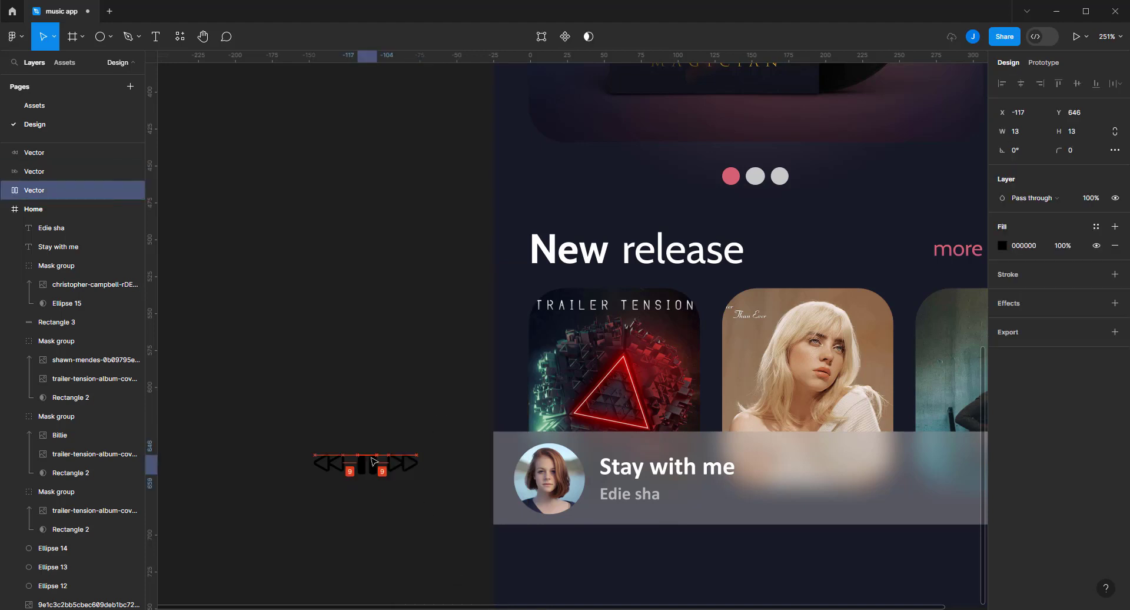
key("Escape")
left_click(375, 454)
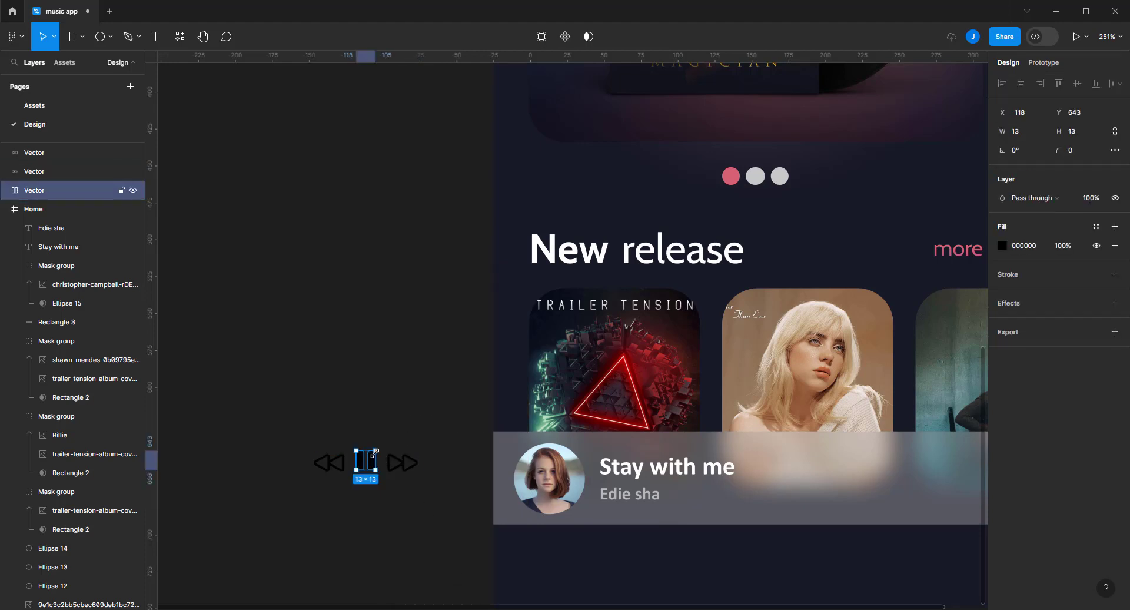
left_click(410, 459)
scroll(411, 458, "up", 3)
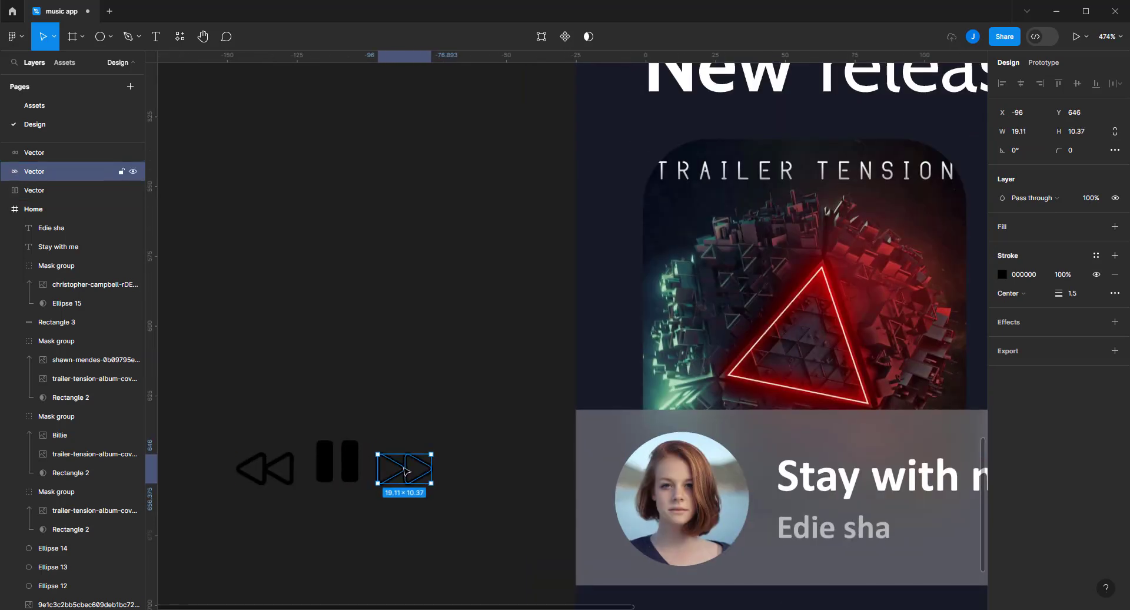
left_click_drag(405, 475, 404, 469)
left_click(268, 465)
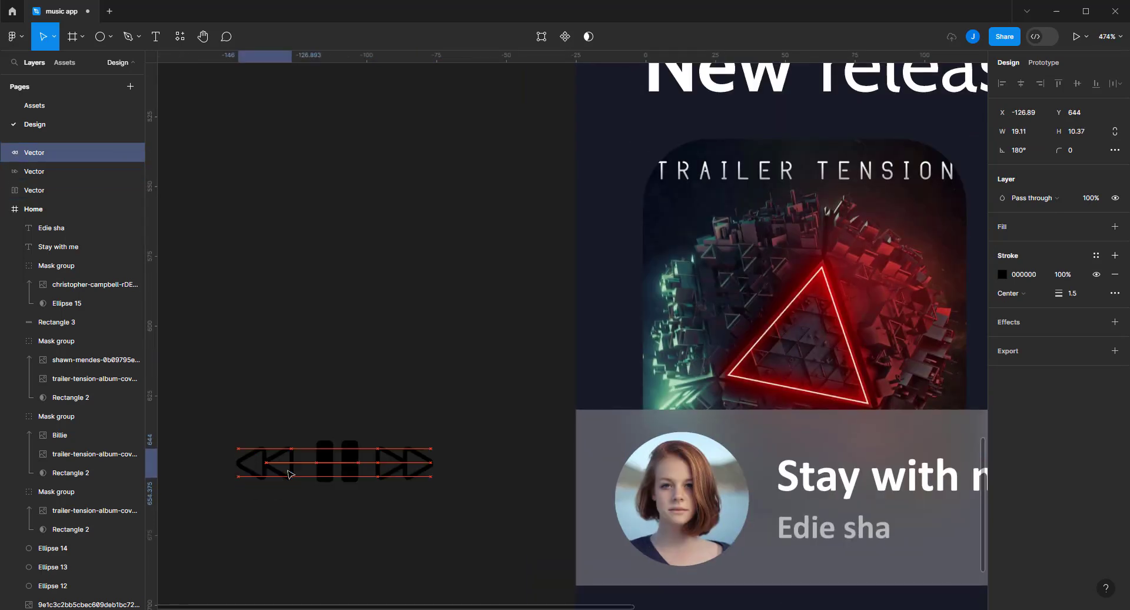
Set the outline of all three playback icons to white FFFFFF
left_click_drag(480, 413, 234, 532)
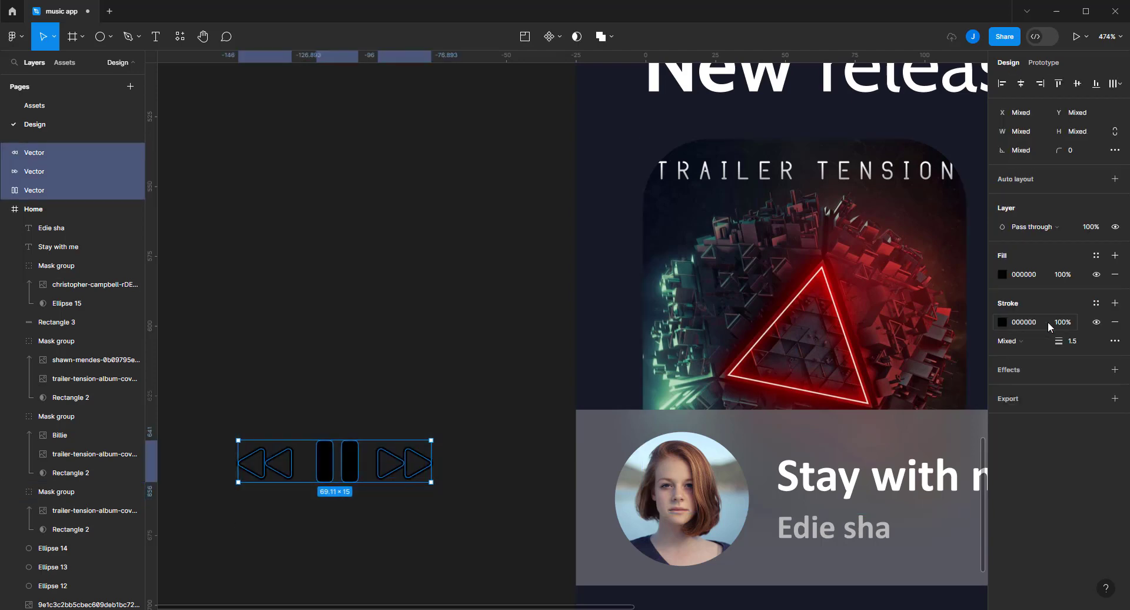
left_click(1115, 323)
key("ctrl+z")
left_click(1024, 322)
type("ffffffffff")
key("Return")
Give only the pause icon a white FFFFFF fill
left_click(1030, 275)
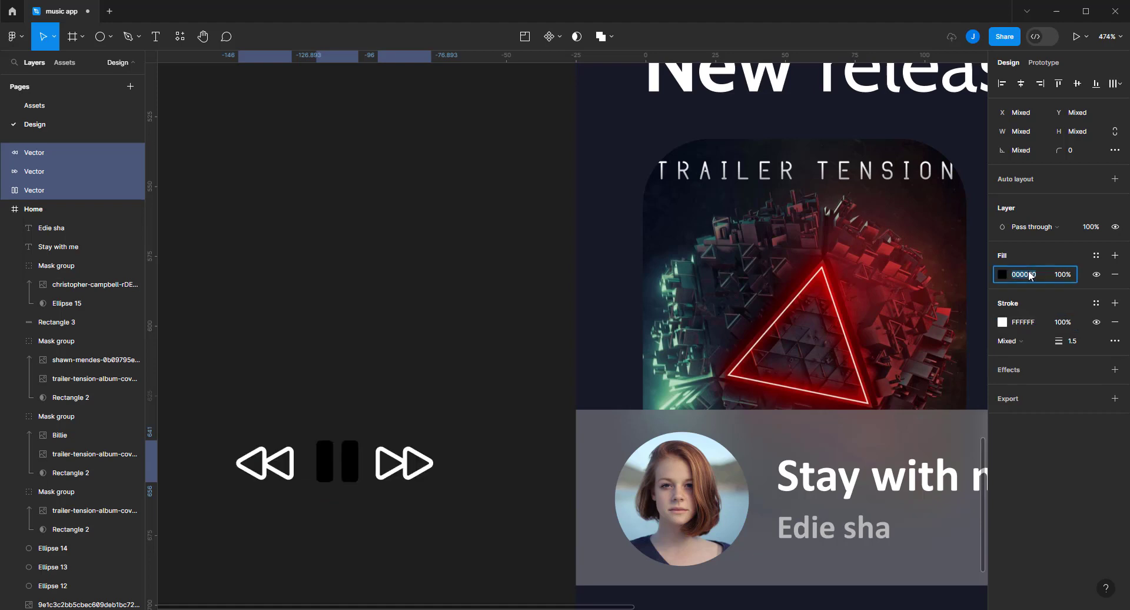
type("ffffff")
key("Return")
key("ctrl+z")
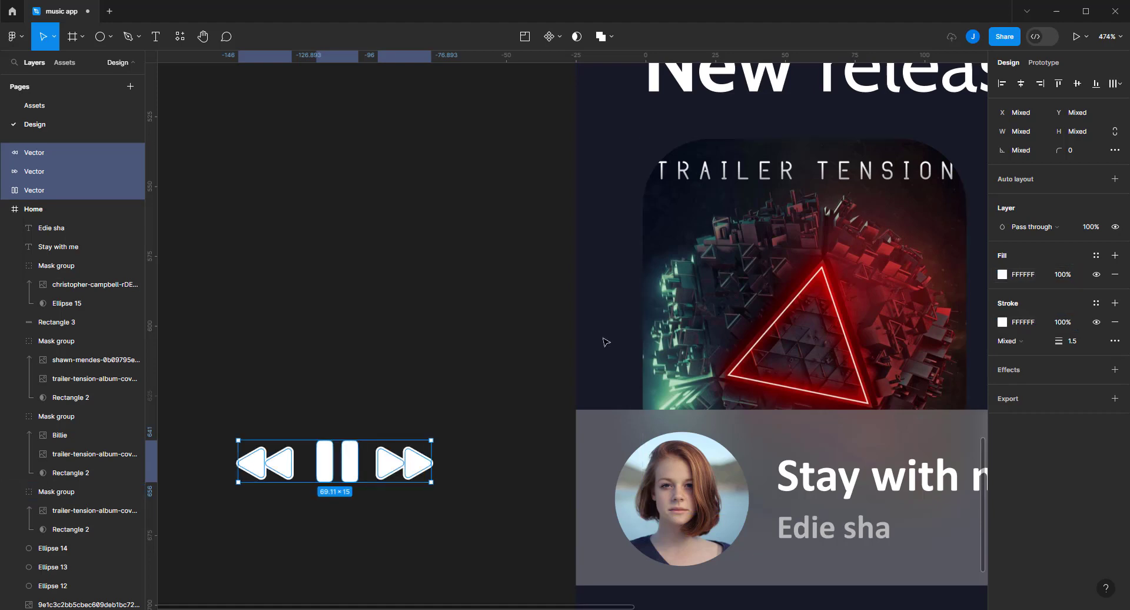
left_click(421, 378)
left_click(337, 461)
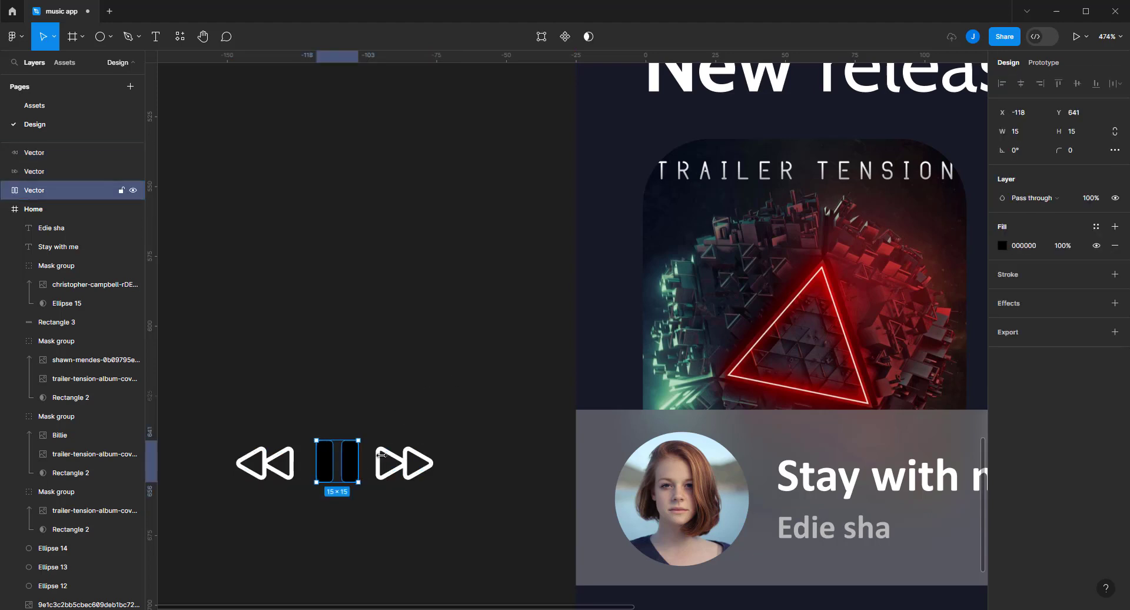
left_click(1024, 245)
type("FFFFFF")
key("Return")
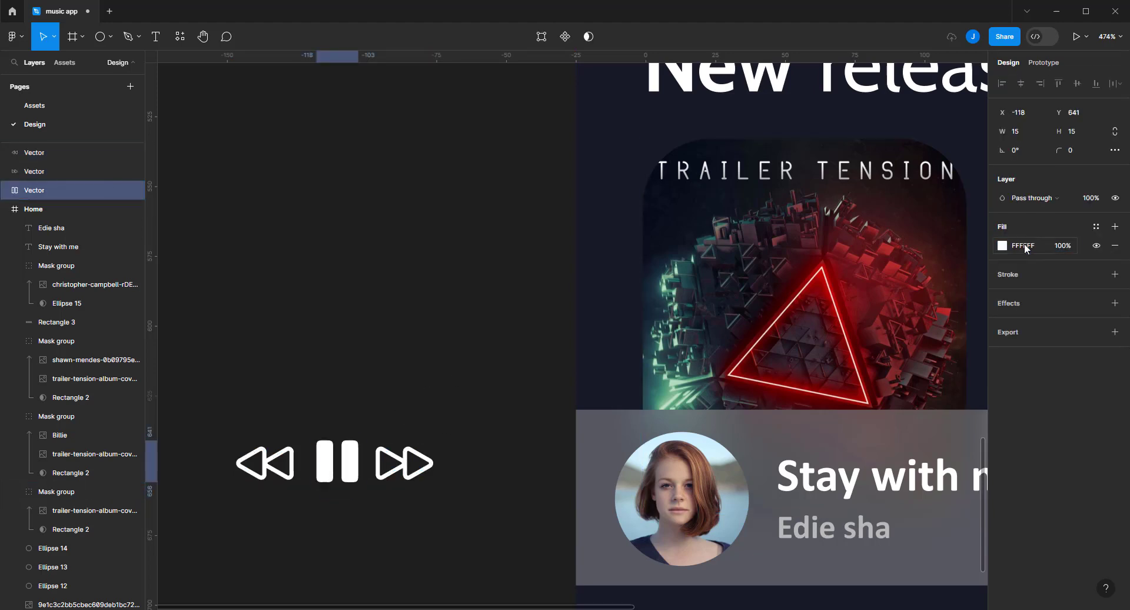
left_click(422, 269)
scroll(441, 287, "down", 5)
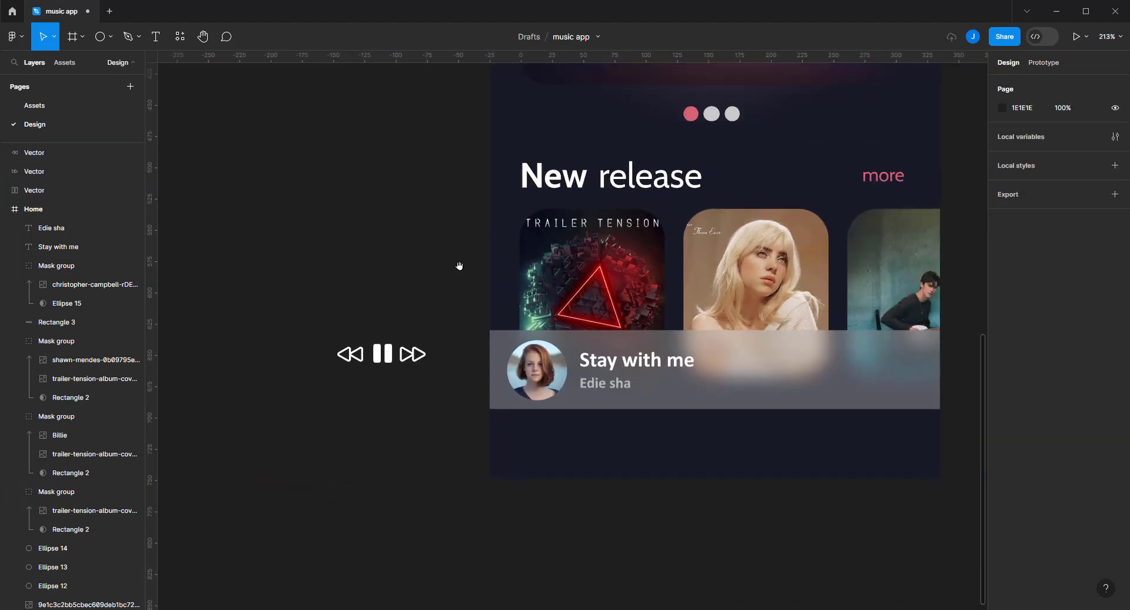
Draw a 32×32 circle behind the pause icon and fill it dark 181A26
left_click_drag(459, 264, 465, 341)
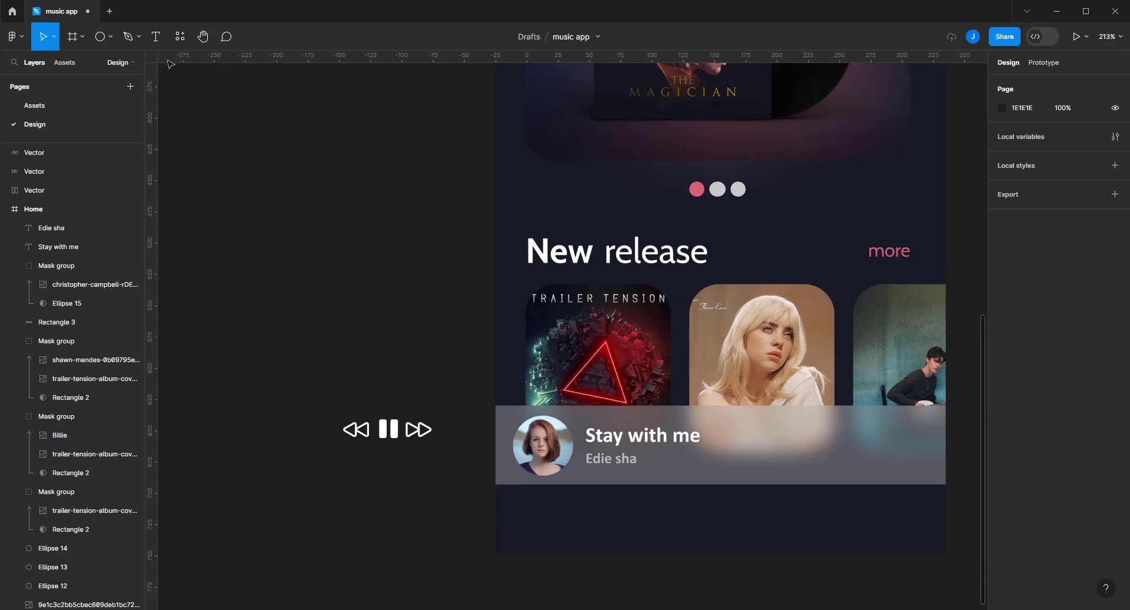
left_click(100, 37)
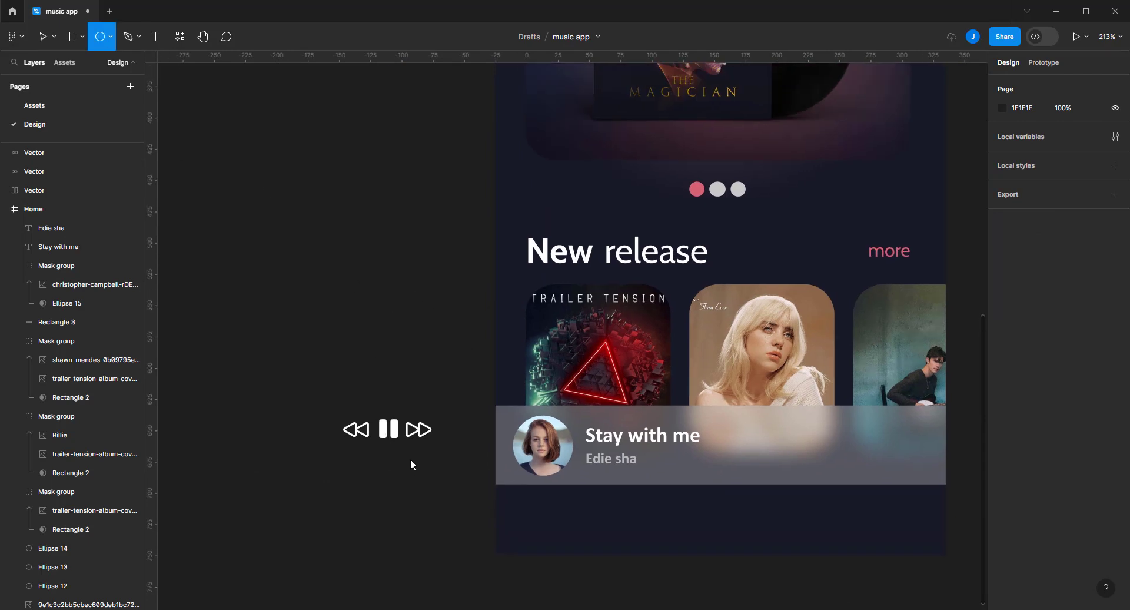
mouse_move(373, 410)
left_mouse_down()
mouse_move(413, 449)
mouse_move(393, 445)
left_mouse_up()
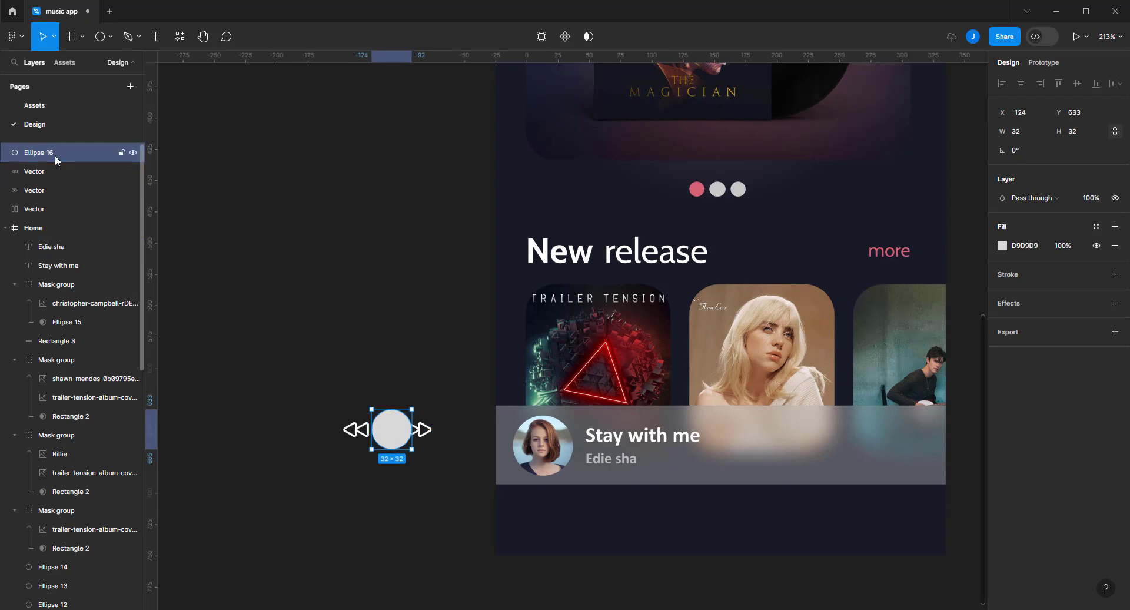
left_click_drag(58, 154, 55, 218)
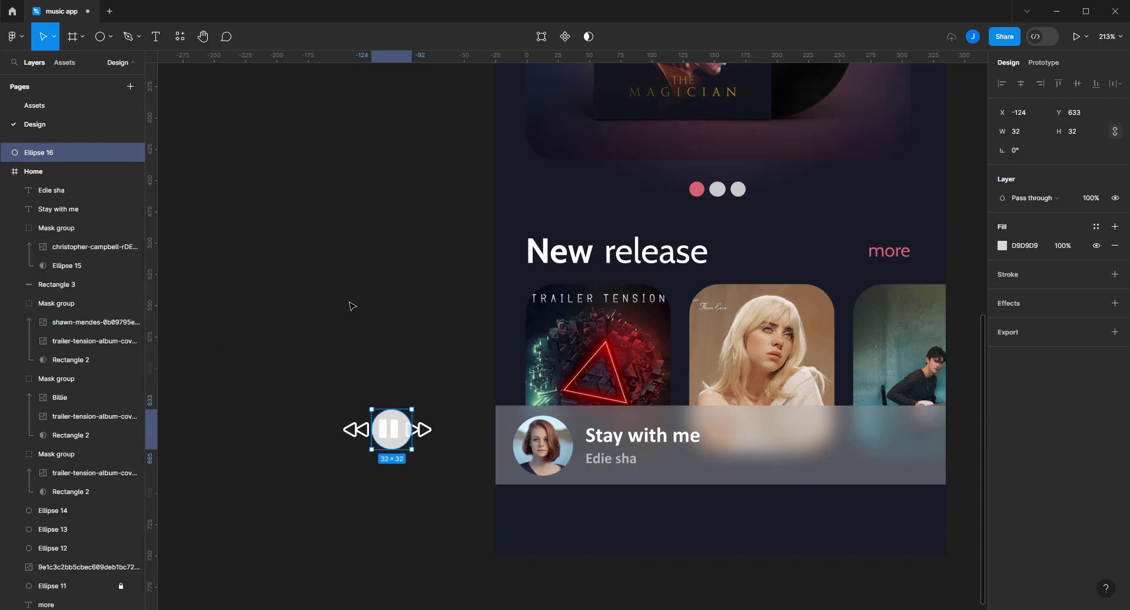
scroll(377, 404, "up", 1)
scroll(378, 404, "up", 2)
scroll(377, 404, "up", 2)
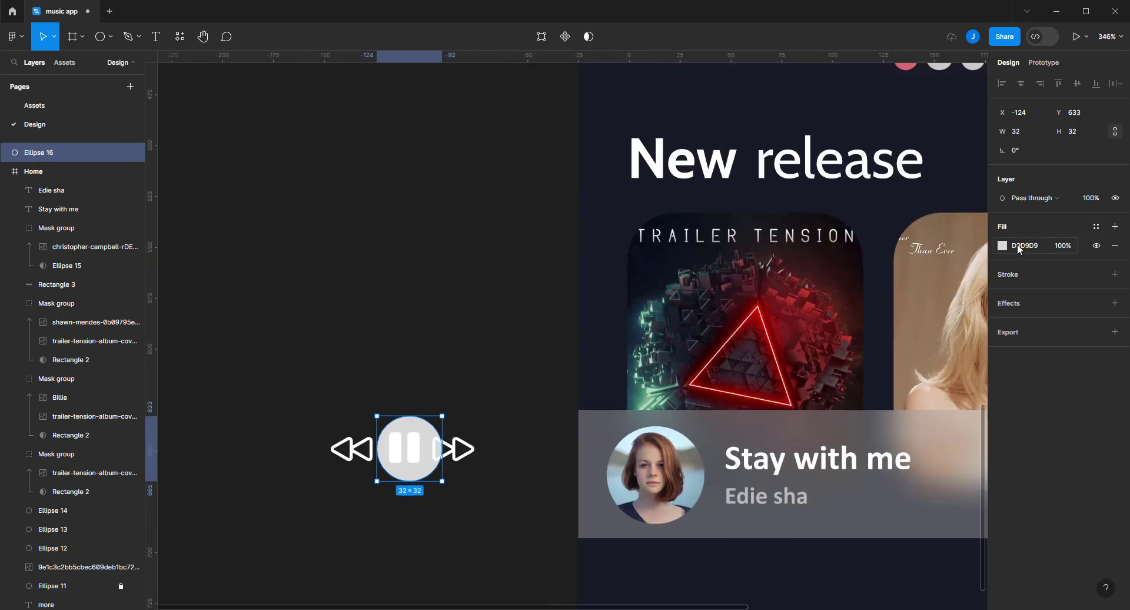
left_click(1019, 245)
key("Return")
left_click(467, 411)
Spread the rewind and forward arrows evenly on either side of the pause icon
scroll(467, 411, "up", 1)
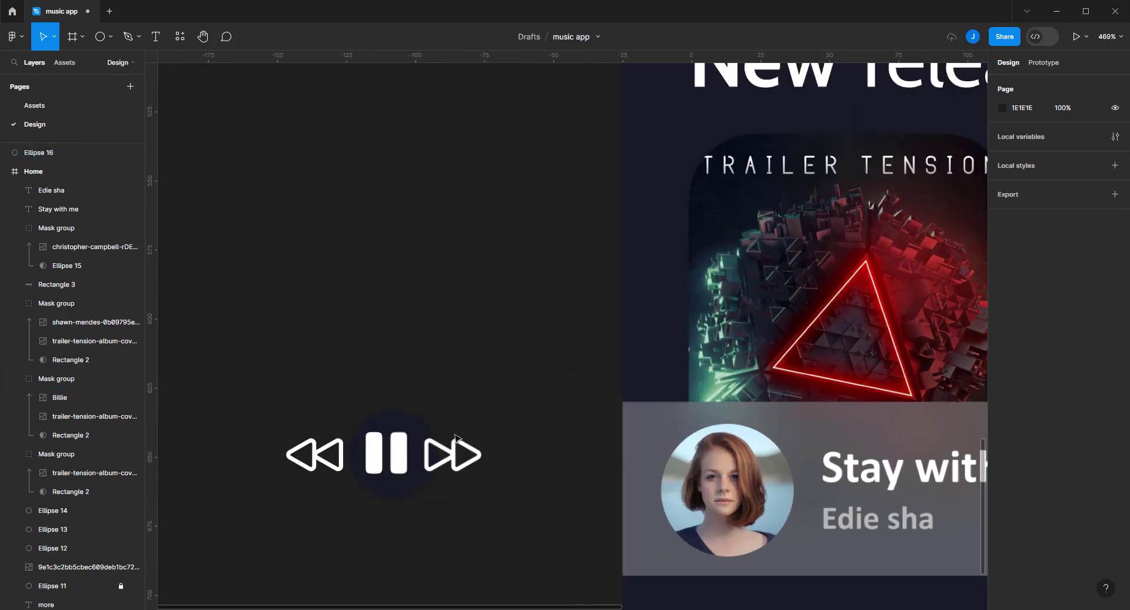
scroll(537, 374, "up", 1)
left_click(574, 455)
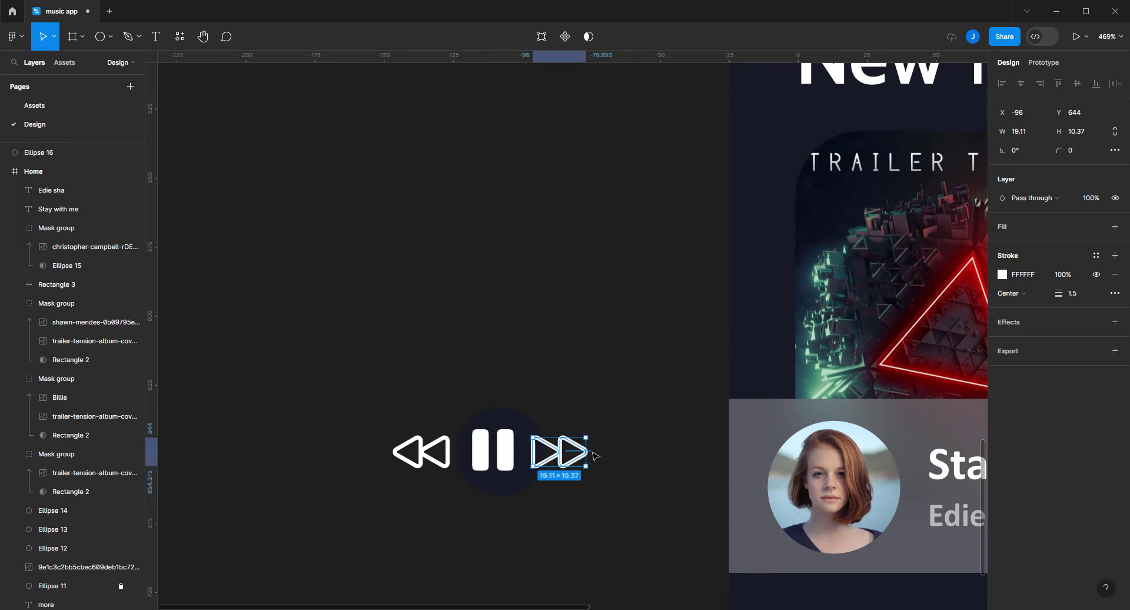
left_click(643, 362)
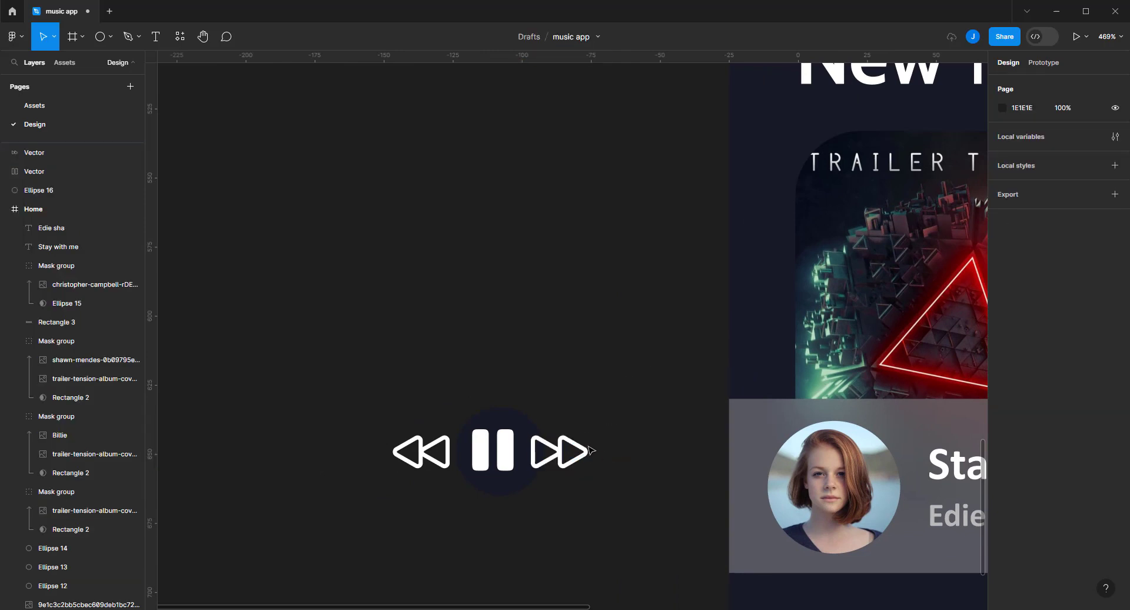
left_click_drag(584, 451, 627, 450)
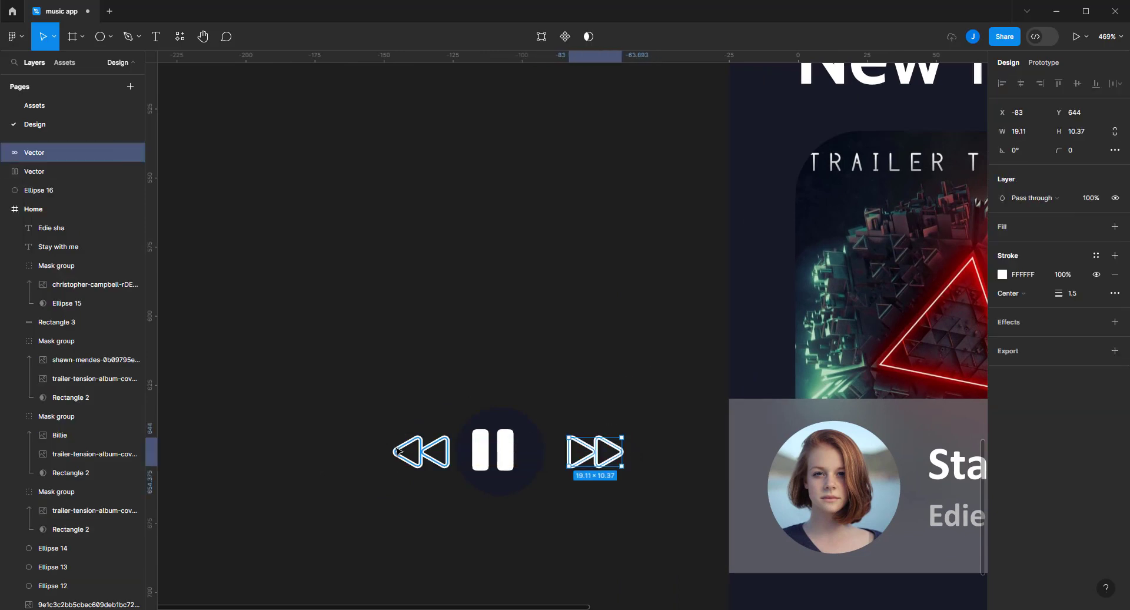
left_click(419, 452)
left_click_drag(419, 452, 411, 452)
left_click(506, 459)
left_click_drag(509, 462, 518, 463)
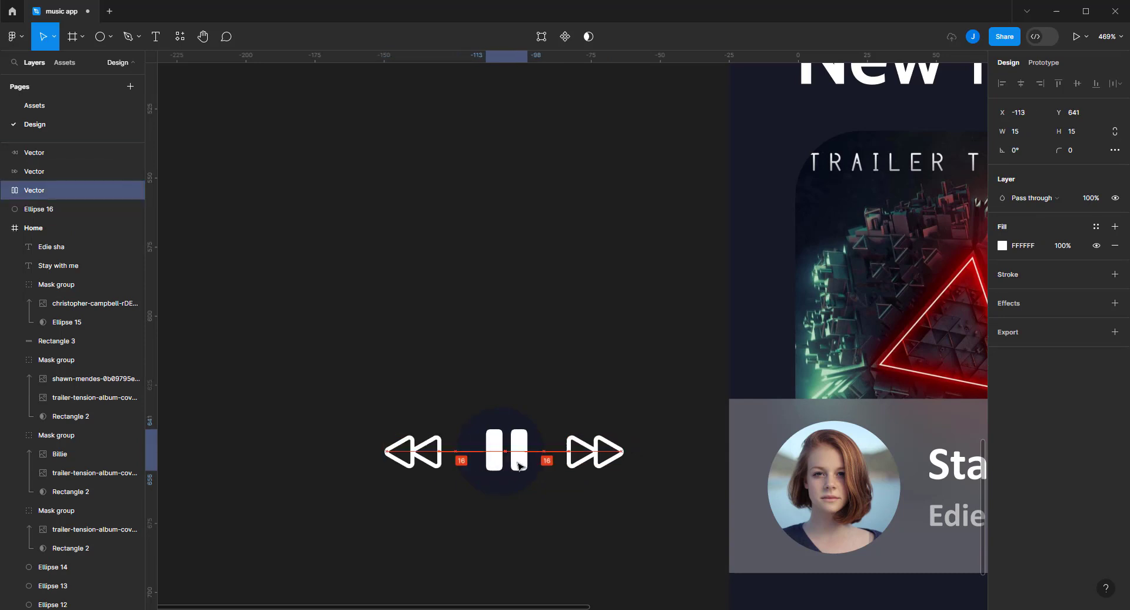
scroll(630, 410, "down", 5)
Move the three controls and their circle onto the right end of the player bar
left_click_drag(642, 465, 465, 394)
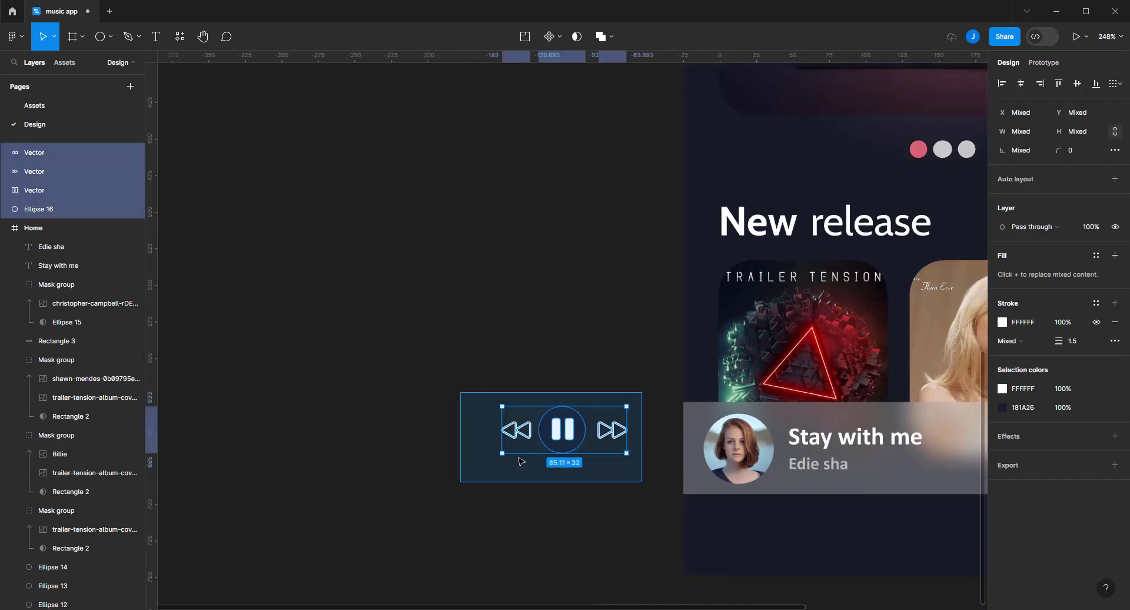
scroll(372, 414, "down", 3)
left_click_drag(372, 414, 766, 428)
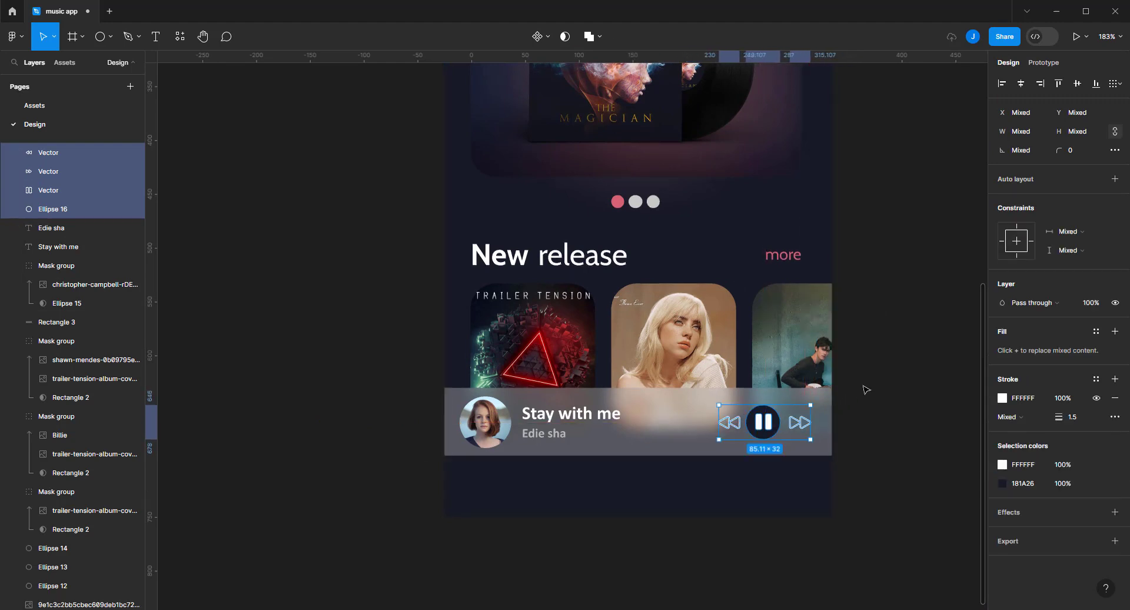
left_click(847, 409)
Nudge the dark circle so it is centred on the 15×15 pause icon
scroll(825, 413, "up", 3)
left_click(728, 411)
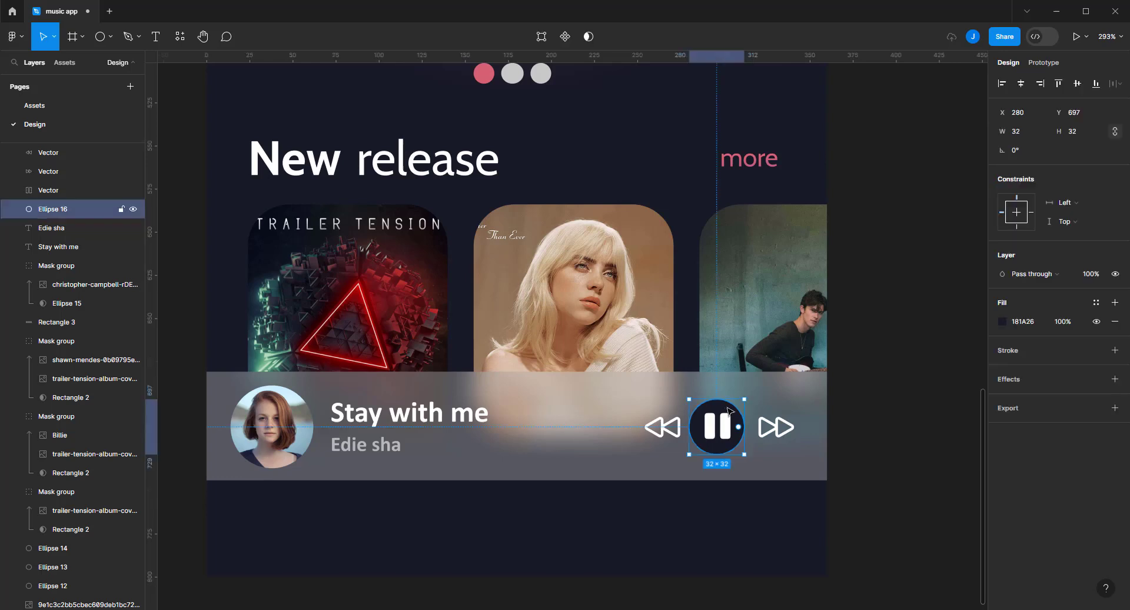
left_click_drag(729, 411, 732, 407)
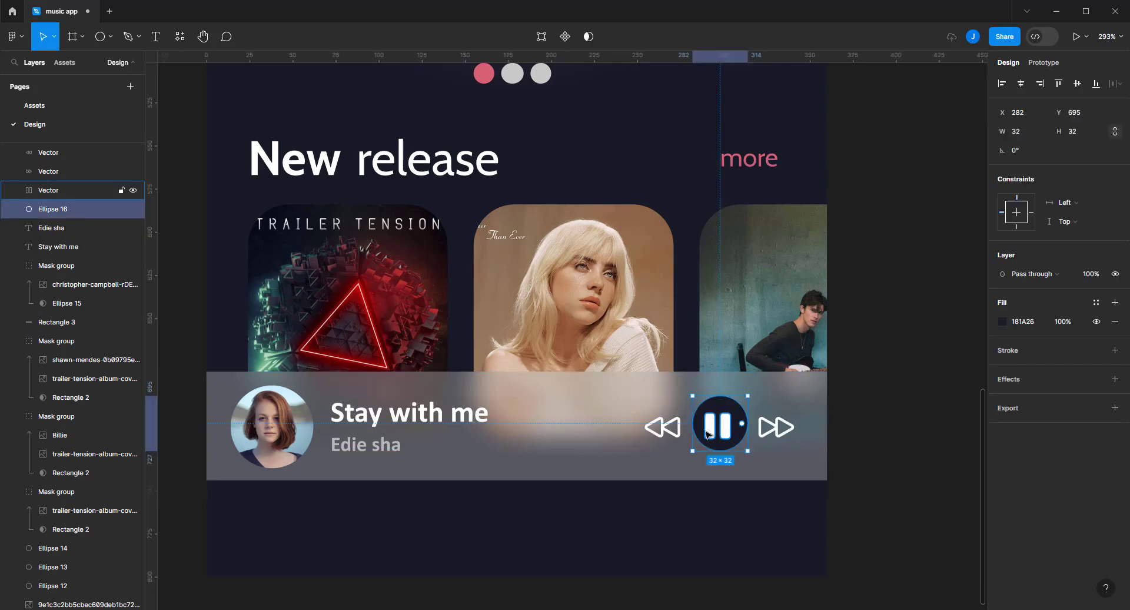
scroll(736, 415, "up", 3)
scroll(733, 409, "up", 2)
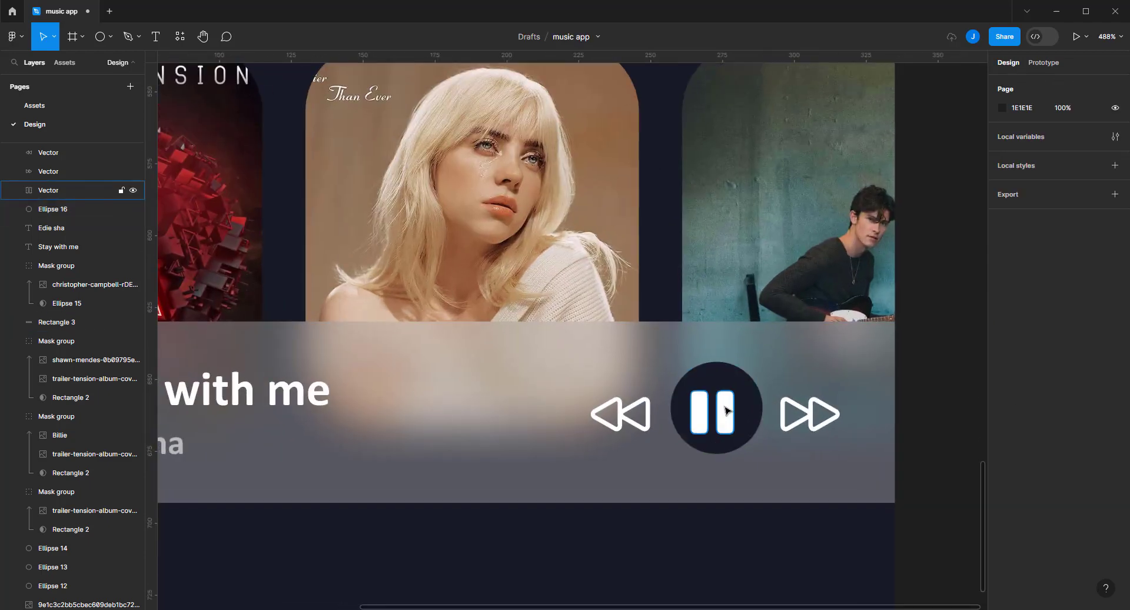
left_click(732, 406)
left_click(931, 399)
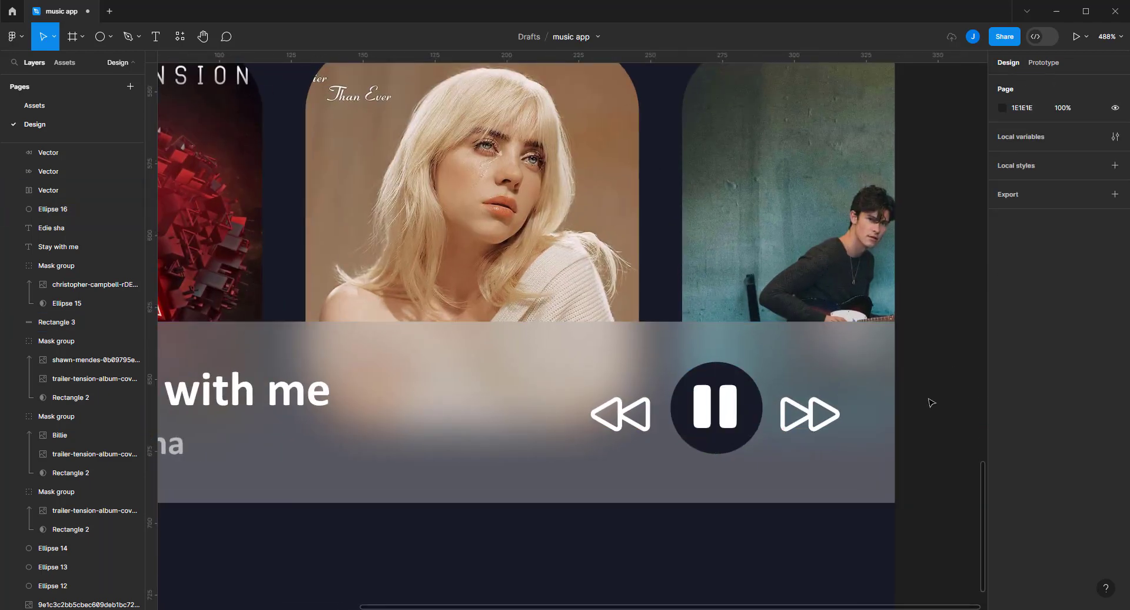
scroll(853, 412, "down", 3)
left_click(794, 417)
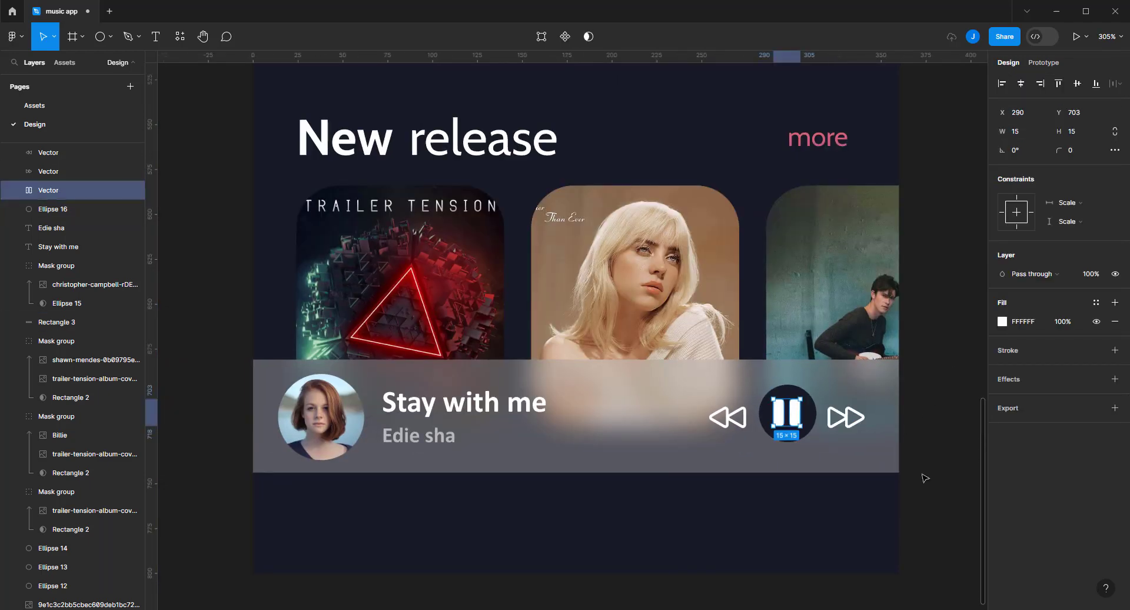
Inspect the pause icon's vector points in edit mode, then exit point editing
double_click(794, 418)
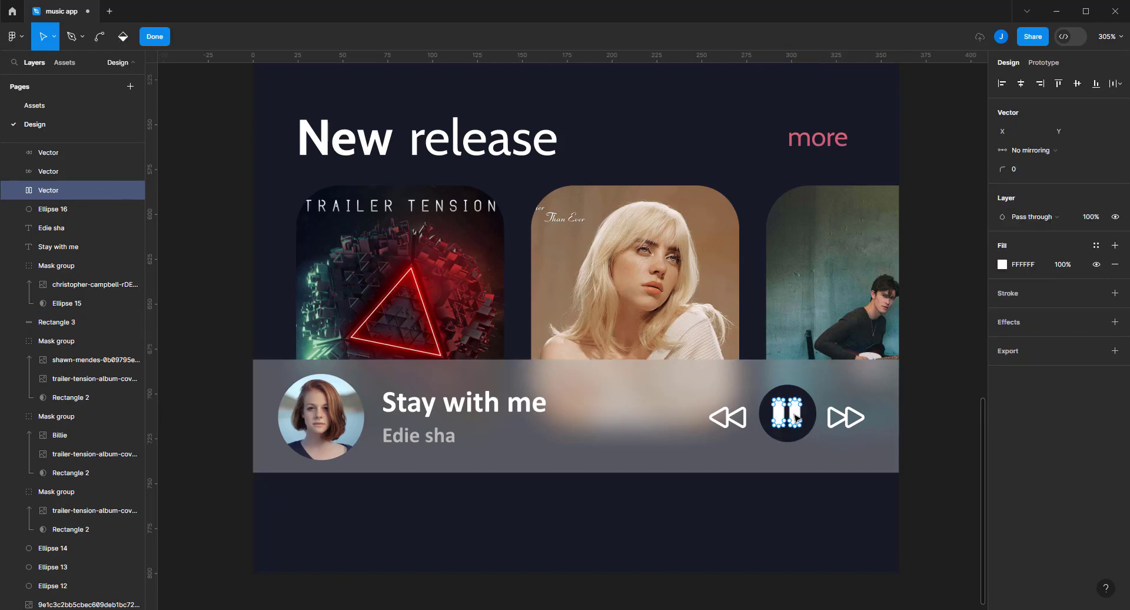
scroll(796, 418, "up", 1)
scroll(796, 418, "up", 5)
key("v")
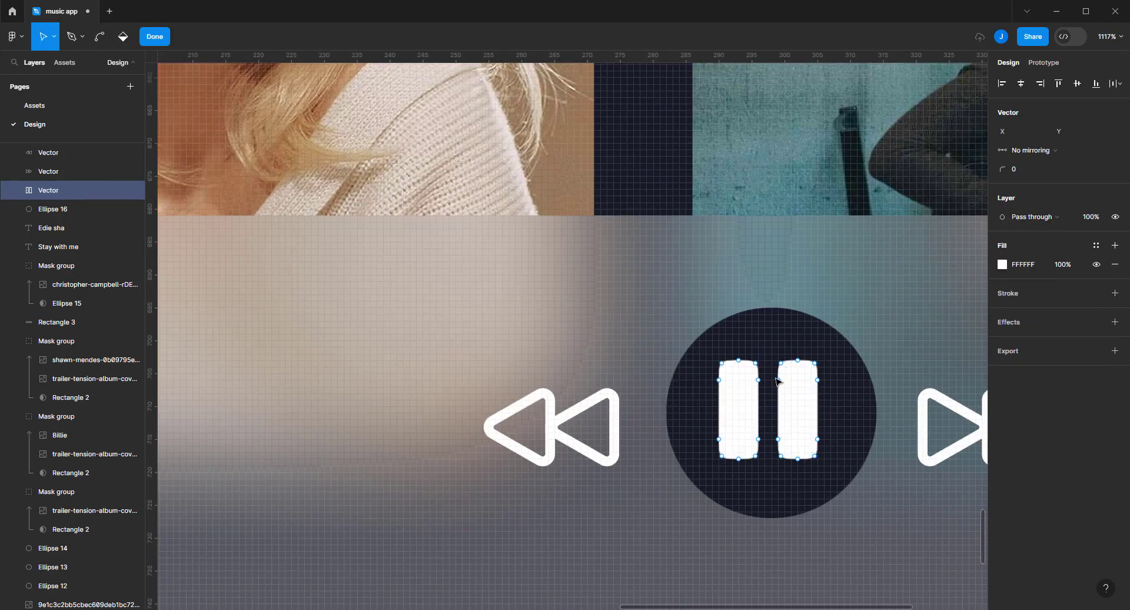
scroll(776, 359, "down", 2)
scroll(775, 357, "down", 1)
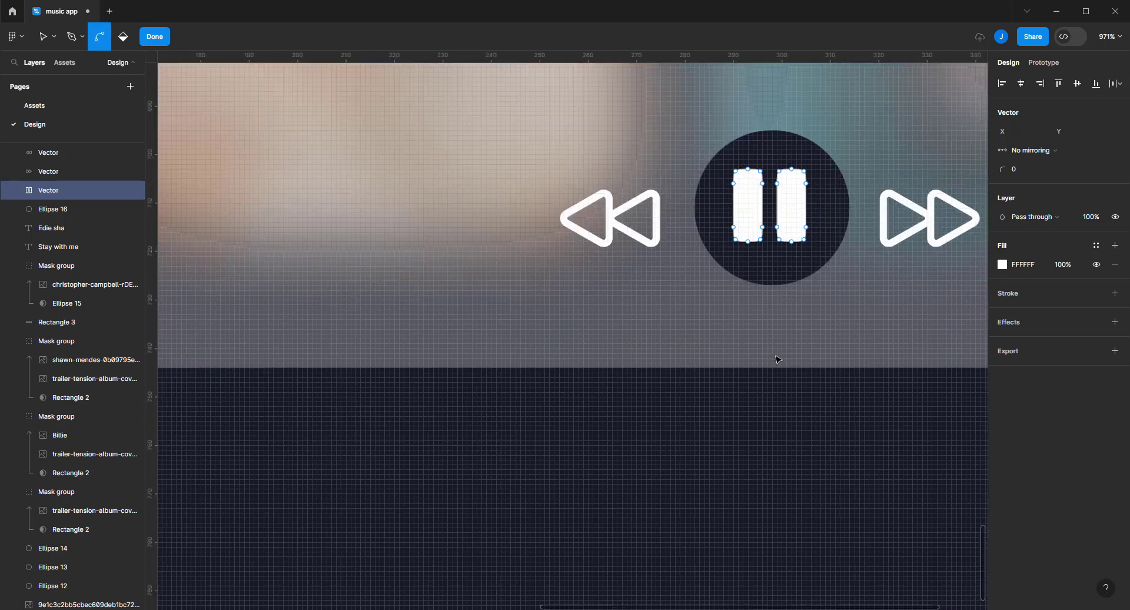
scroll(864, 312, "down", 2)
scroll(907, 318, "up", 2)
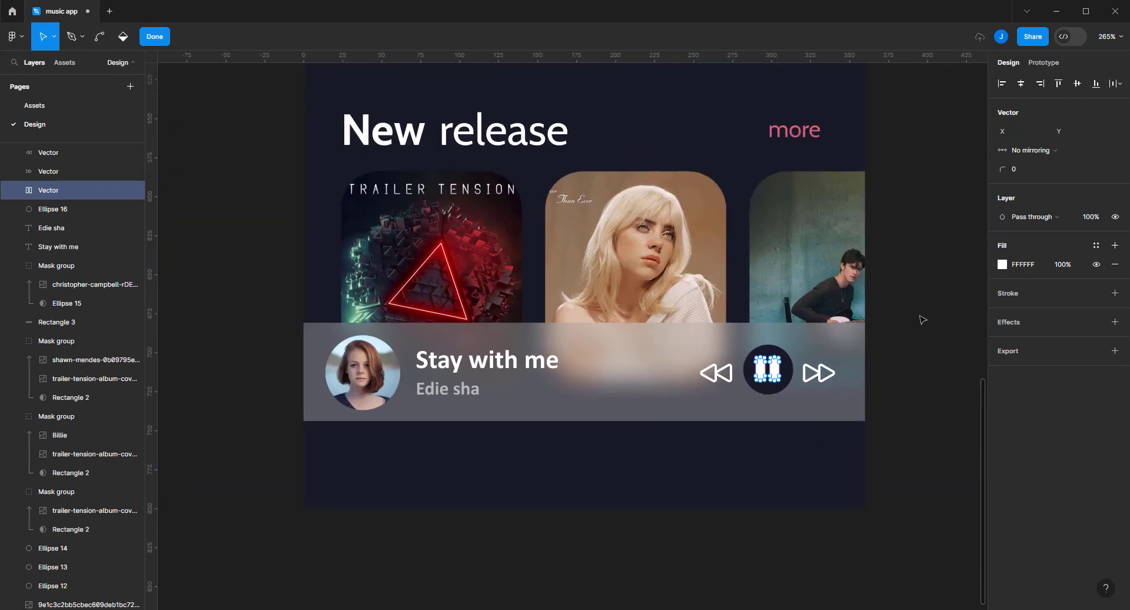
key("Escape")
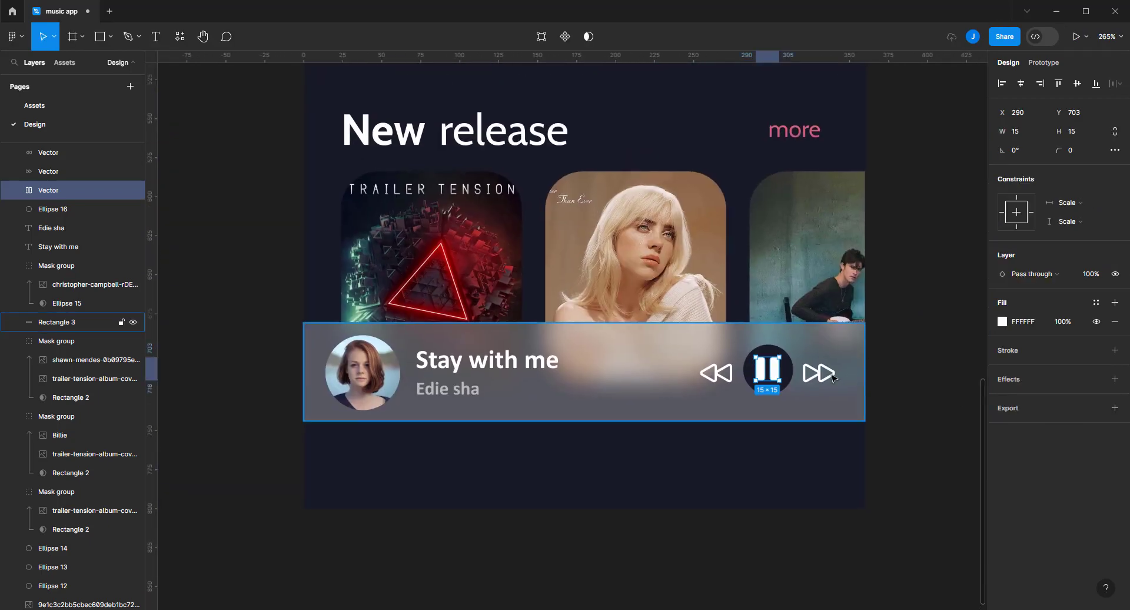
Give the forward and rewind icons stroke weight 1 and nudge them up to Y 706
left_click(818, 373)
left_click(725, 380, "shift")
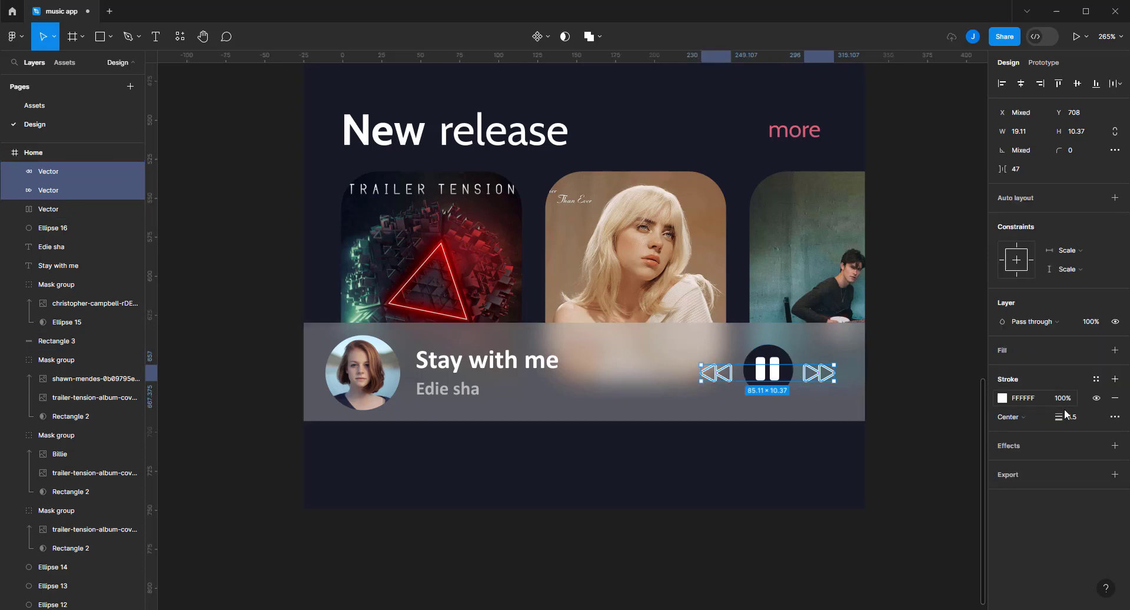
type("1")
key("Return")
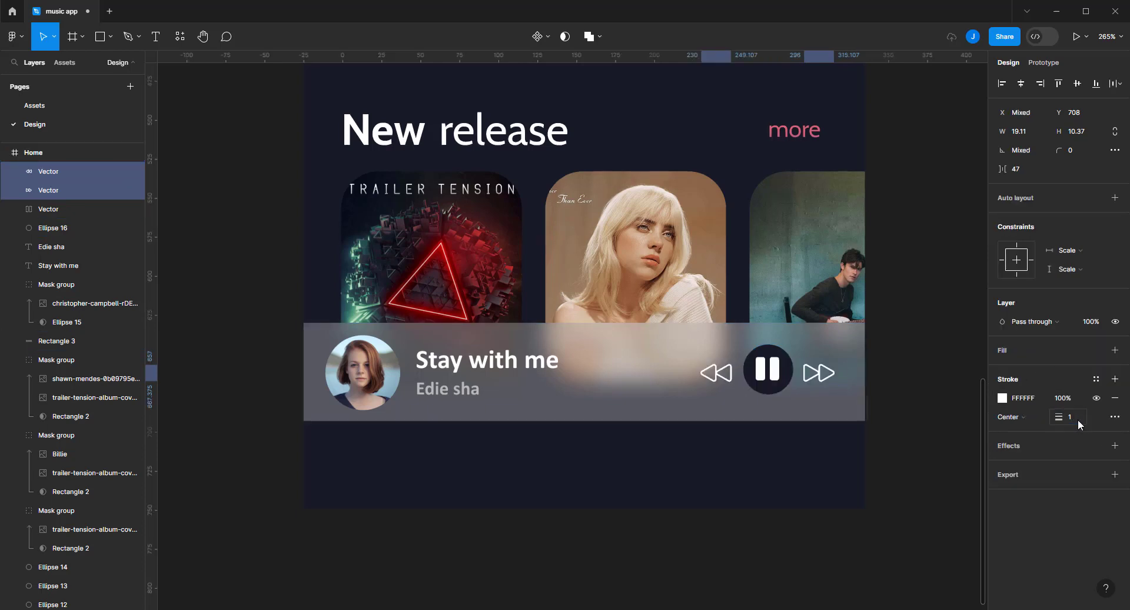
key("Up")
key("Up")
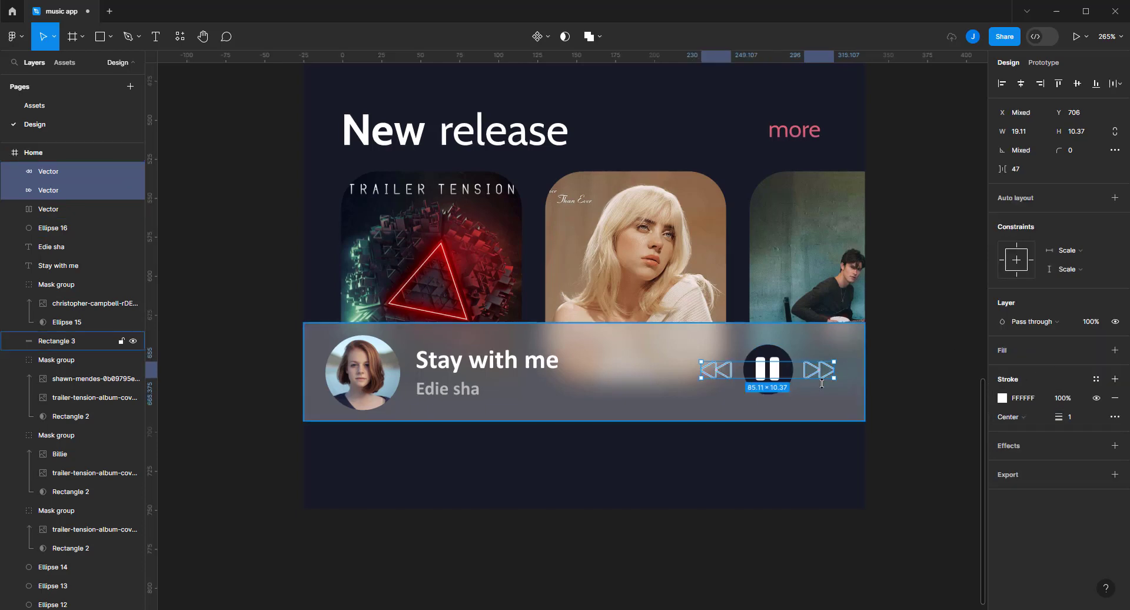
Draw a 113×69 light-grey D9D9D9 rectangle on the canvas left of the Home frame
left_click(936, 329)
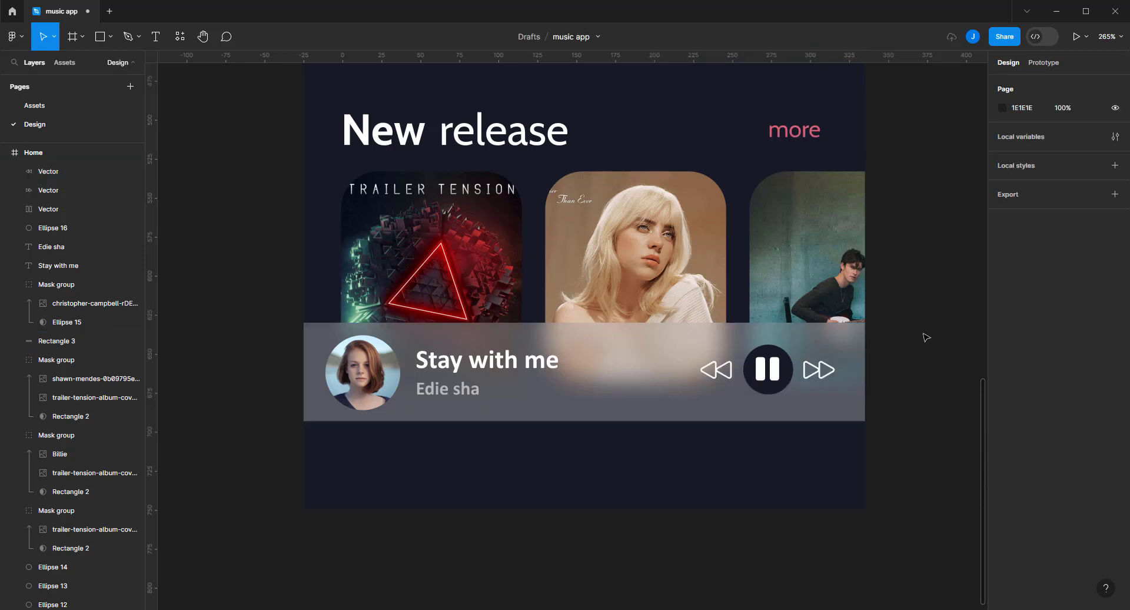
scroll(924, 331, "down", 3)
scroll(744, 400, "up", 2)
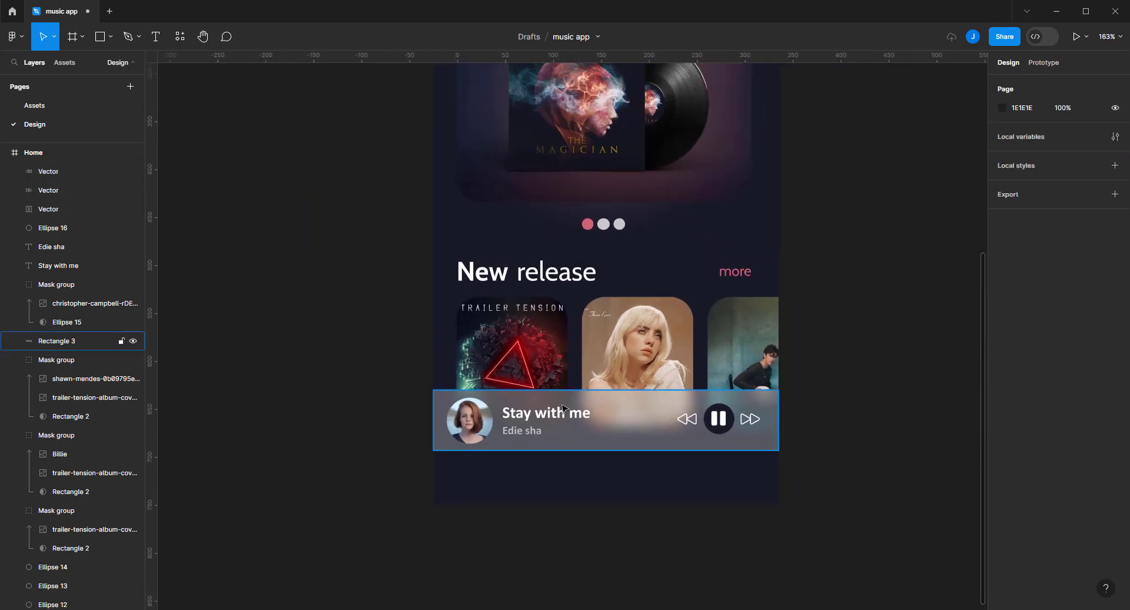
left_click(100, 37)
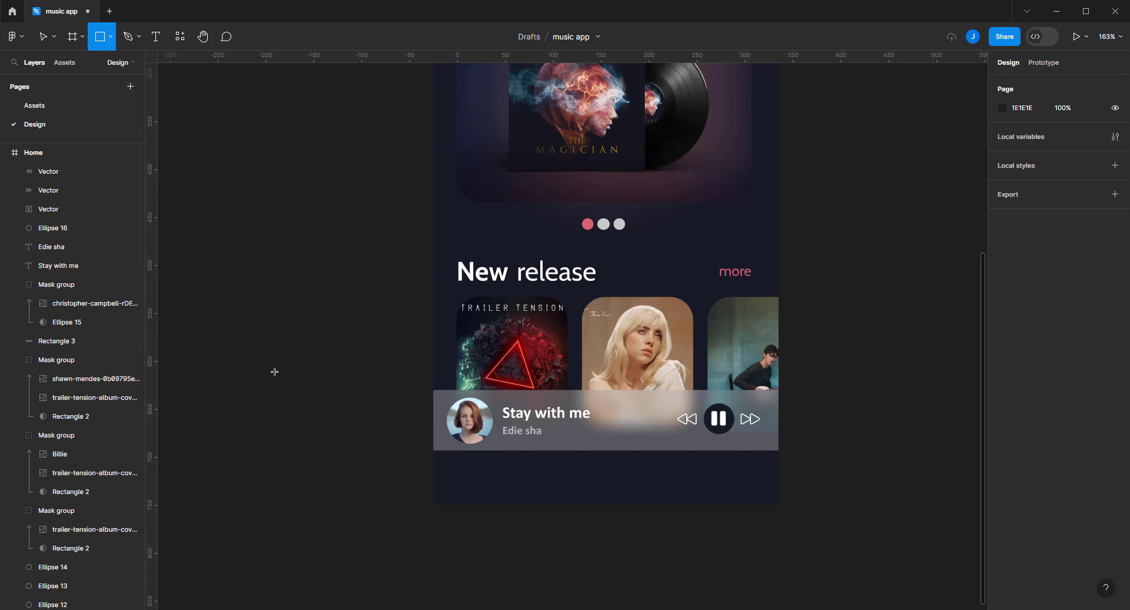
left_click_drag(244, 354, 352, 420)
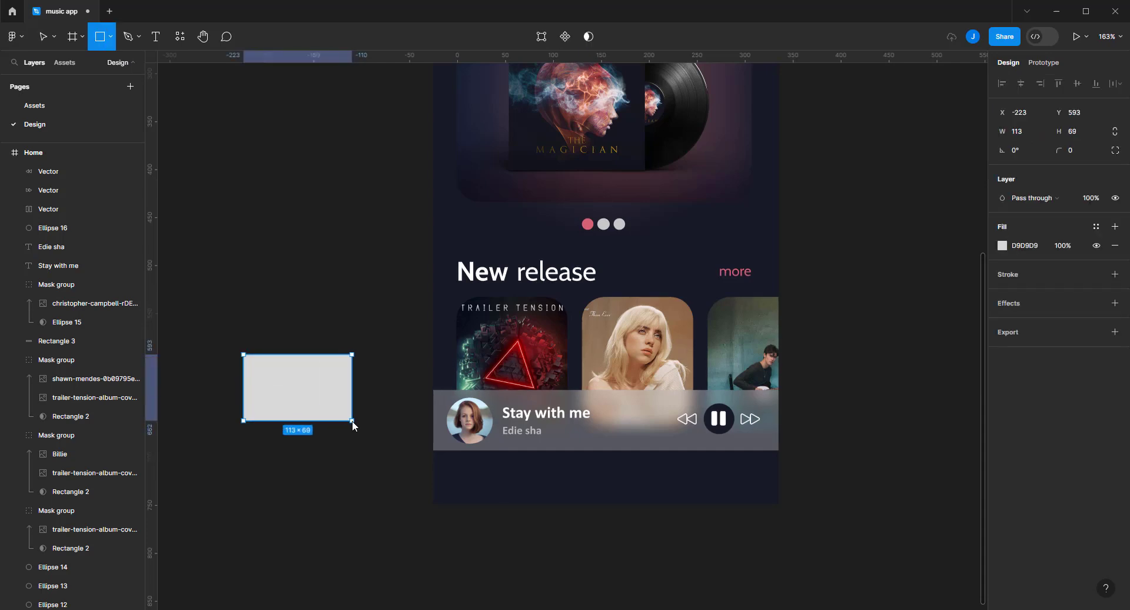
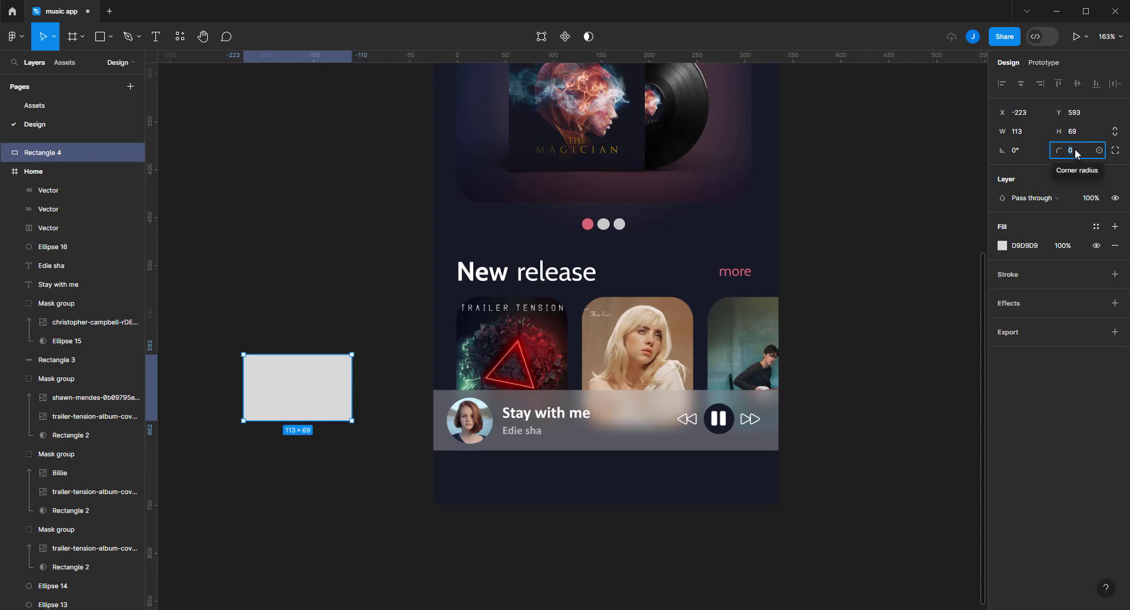
type("20")
Round the rectangle's corners to 20 and fill it with 2C3137
key("Return")
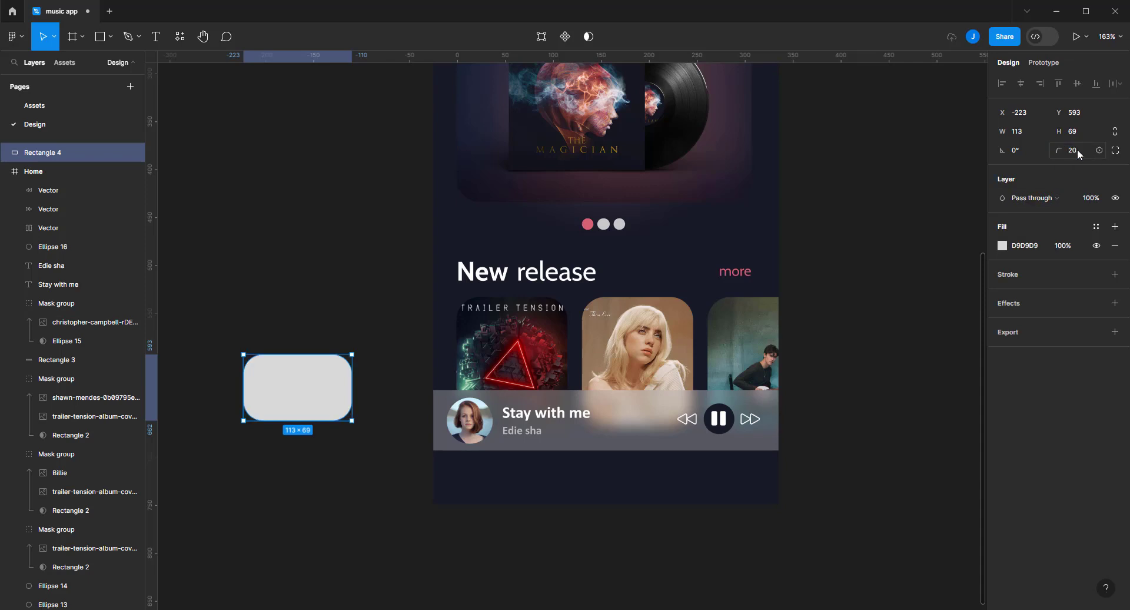
left_click(1030, 249)
type("2C3137")
key("Return")
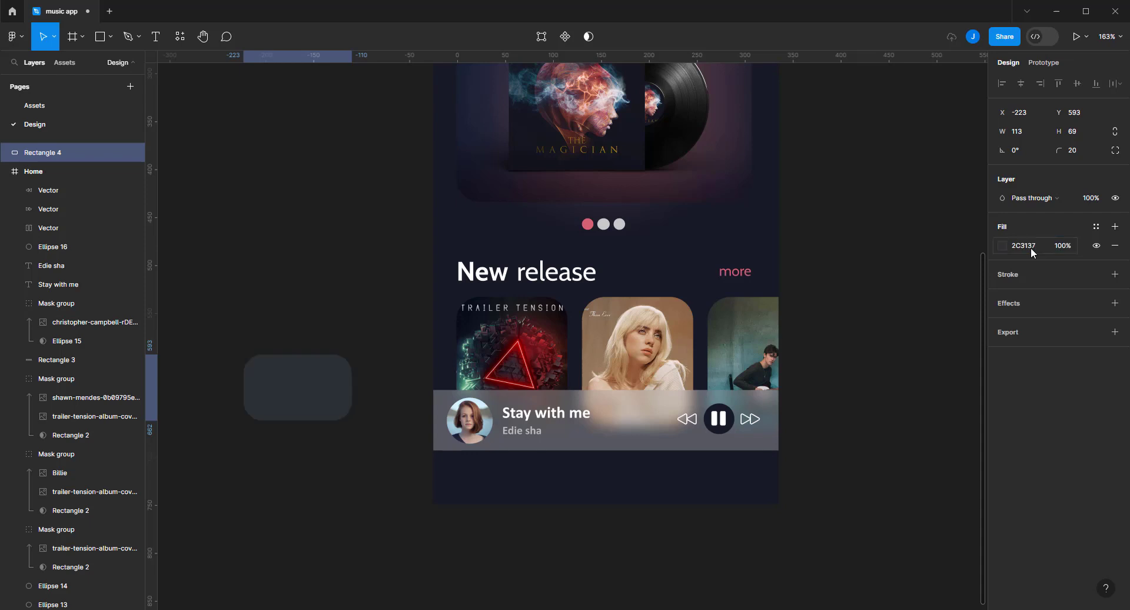
Move the rectangle to the Home screen's bottom and stretch it across the frame width
left_click_drag(271, 388, 480, 484)
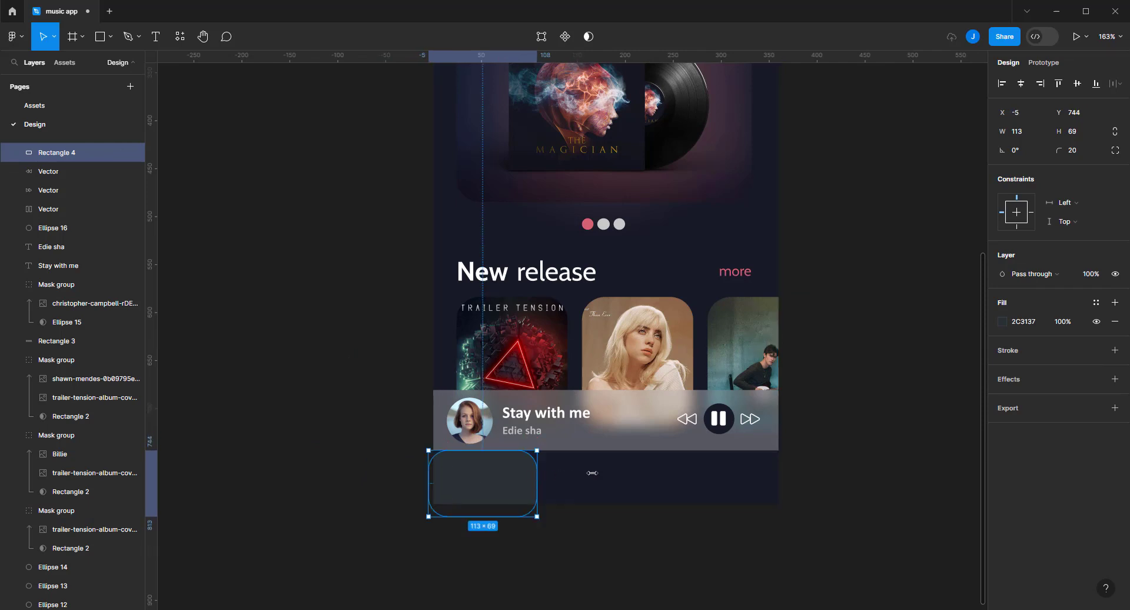
left_click_drag(592, 472, 779, 476)
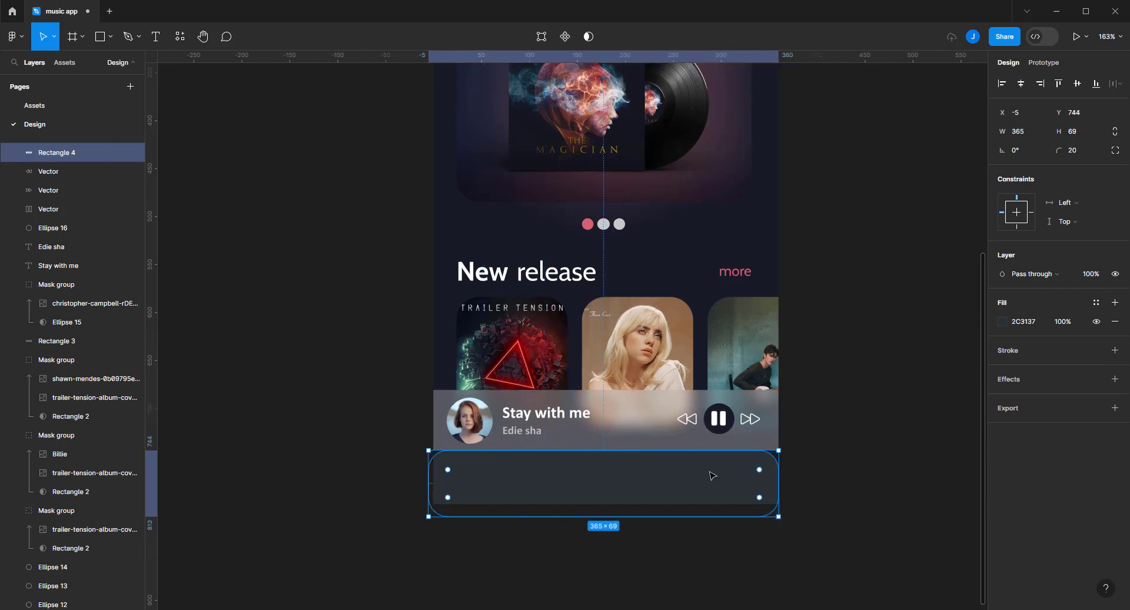
left_click_drag(634, 451, 638, 441)
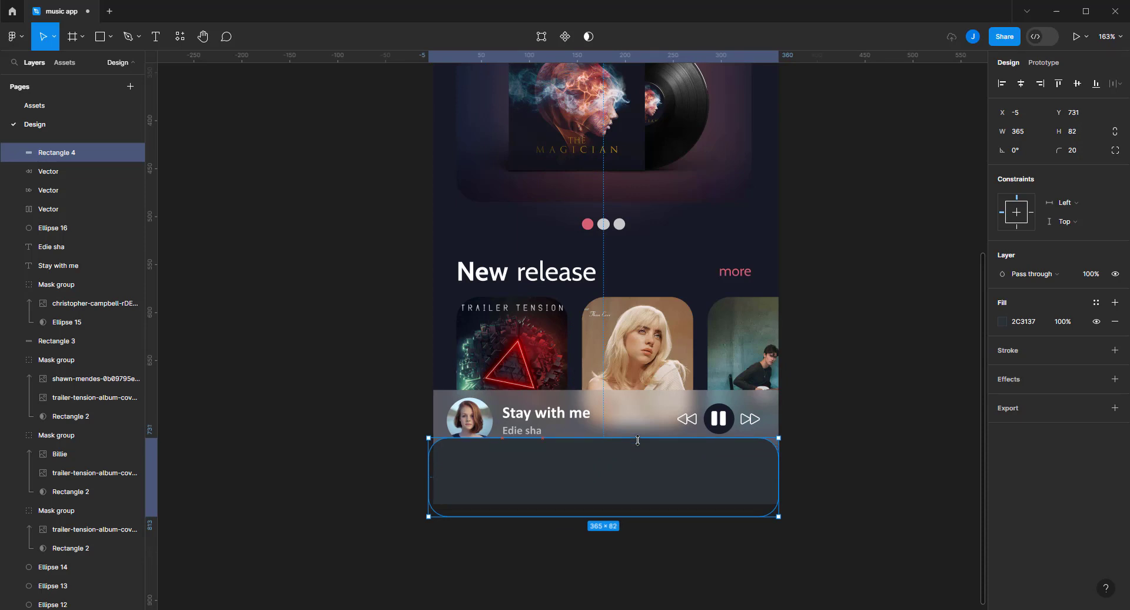
Extend the player bar's background down to 71 px tall
left_click(819, 413)
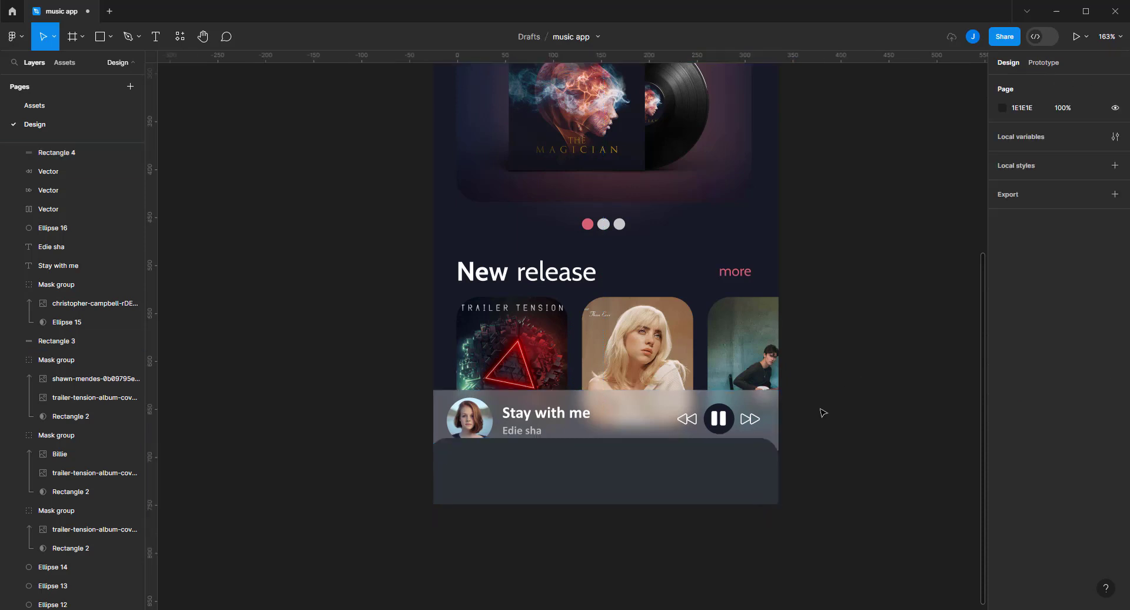
left_click(616, 420)
left_click_drag(623, 450, 623, 458)
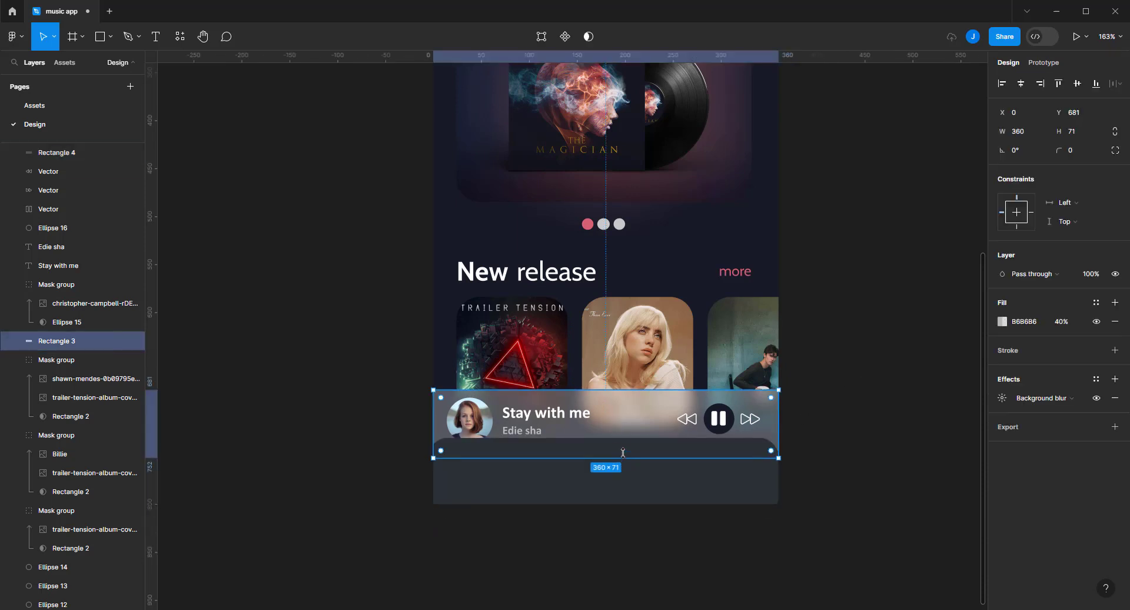
left_click(888, 398)
Trim and align the dark bar to the frame's left and bottom edges at 360×82
left_click(711, 469)
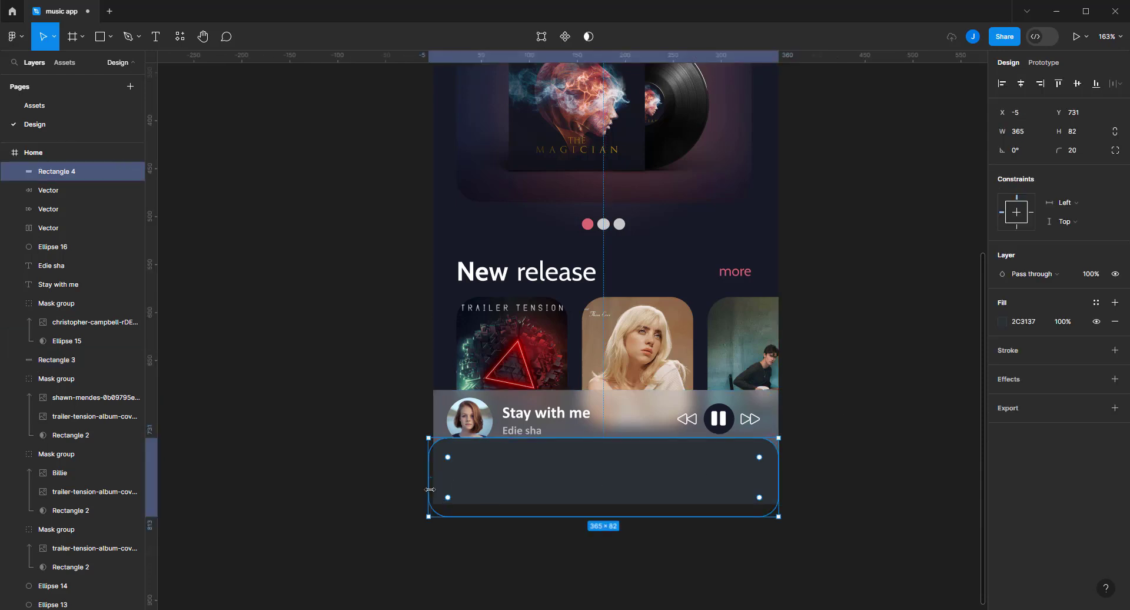
left_click_drag(428, 489, 433, 489)
left_click_drag(591, 478, 594, 483)
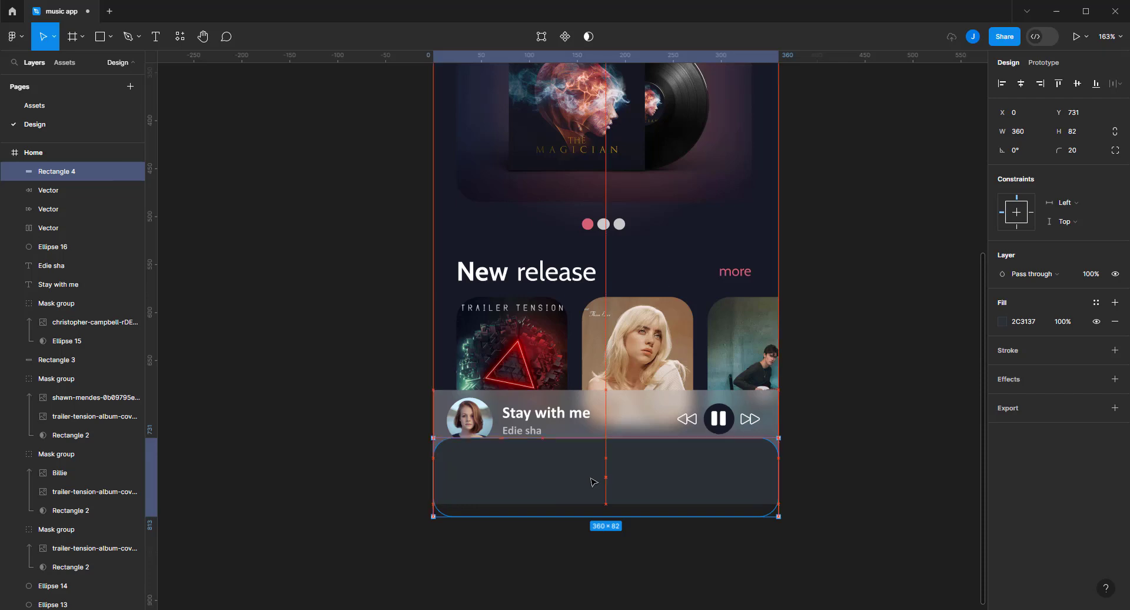
left_click(235, 258)
scroll(236, 258, "down", 1)
Launch the Iconify plugin and import a home icon below the Home screen
scroll(236, 257, "down", 5)
right_click(230, 252)
mouse_move(265, 352)
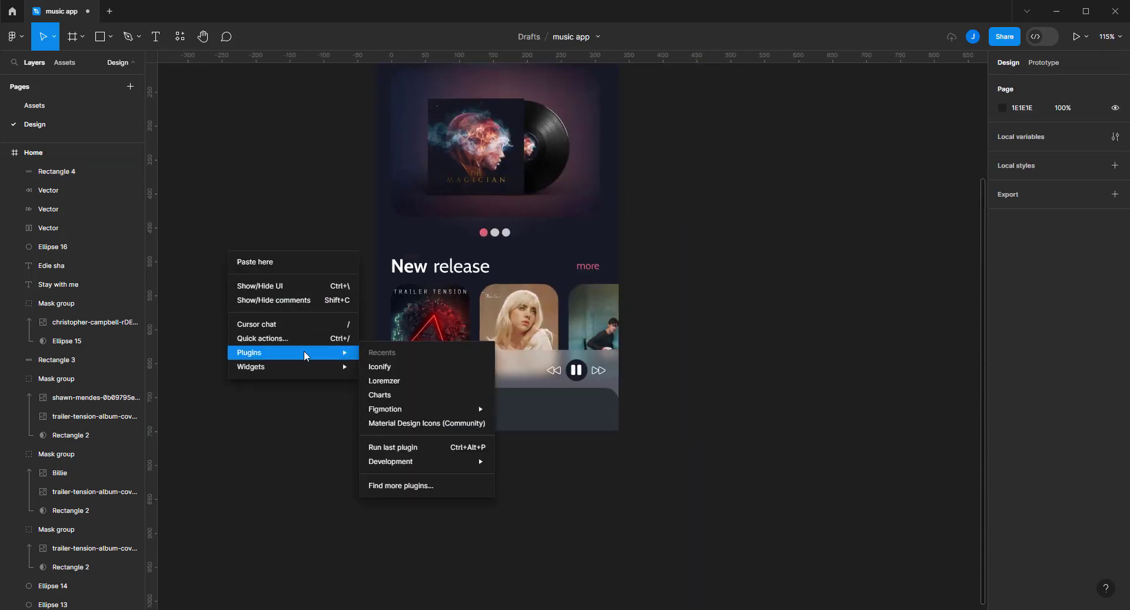
left_click(383, 367)
type("home")
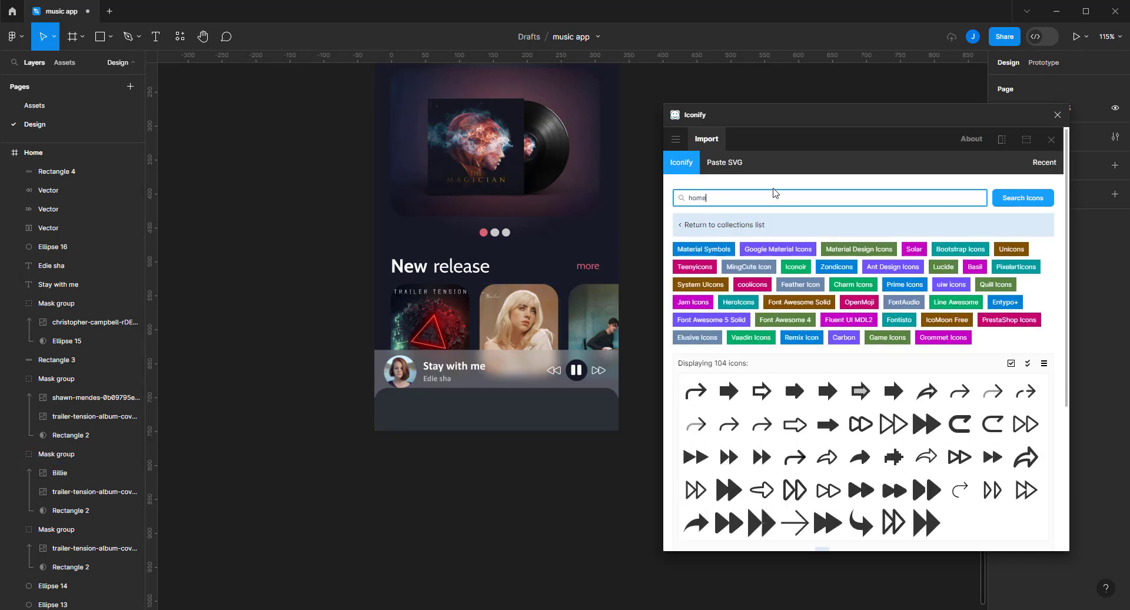
key("Return")
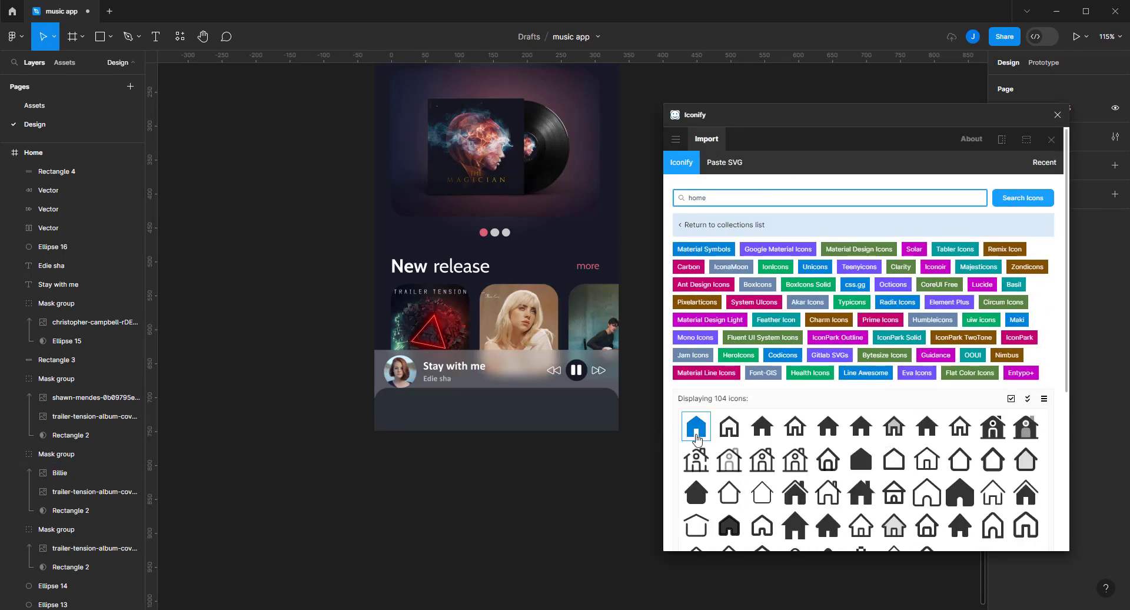
left_click_drag(696, 425, 513, 465)
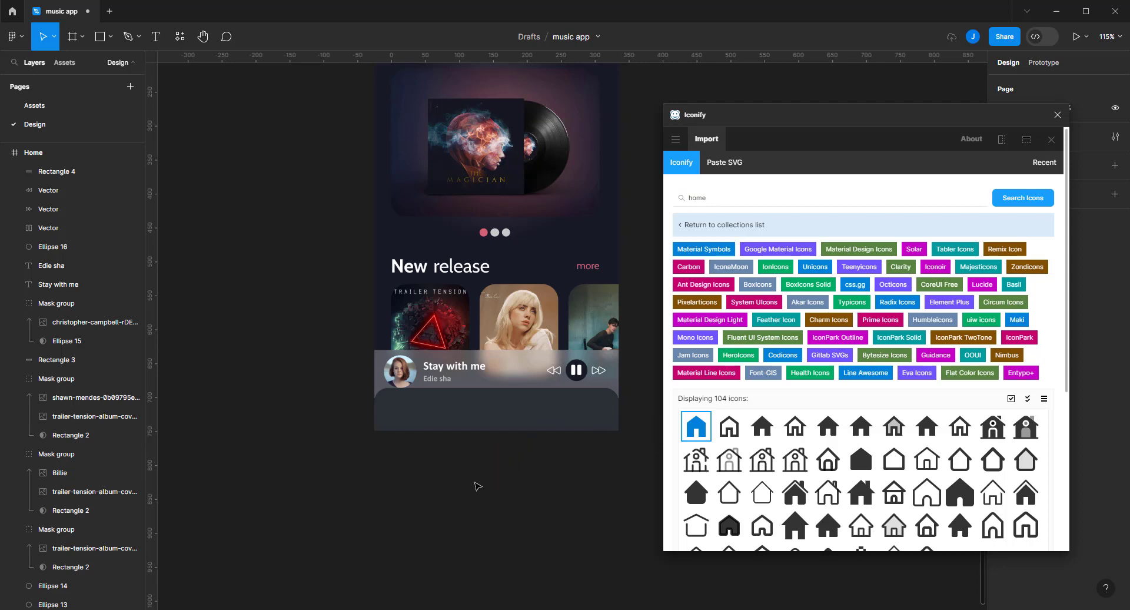
left_click(765, 201)
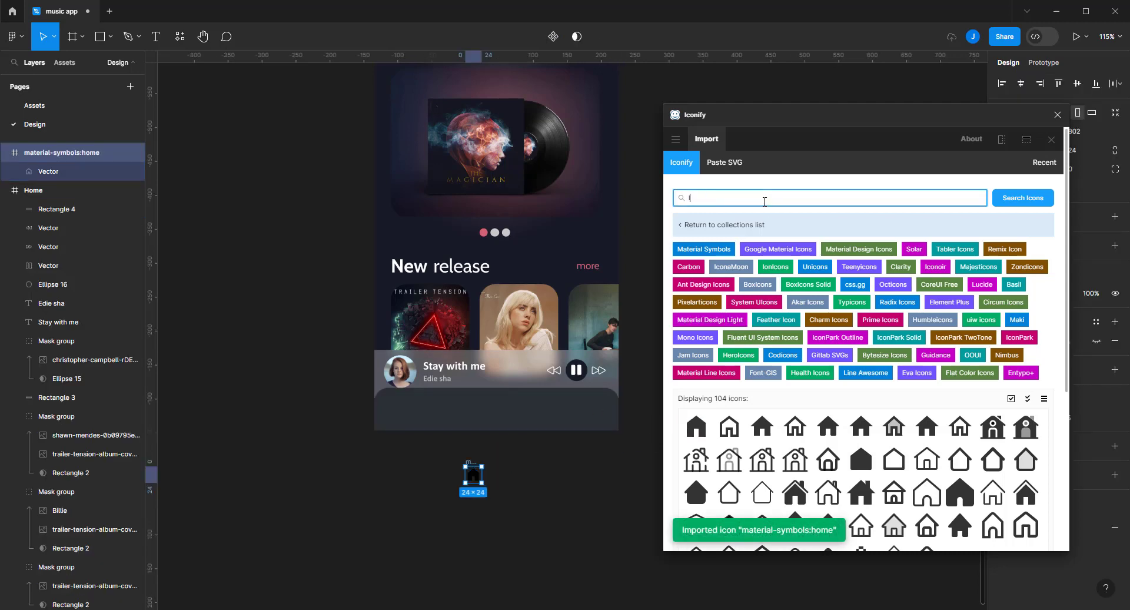
Search 'library' in Iconify and import the music library icon onto the canvas
type("library")
key("Return")
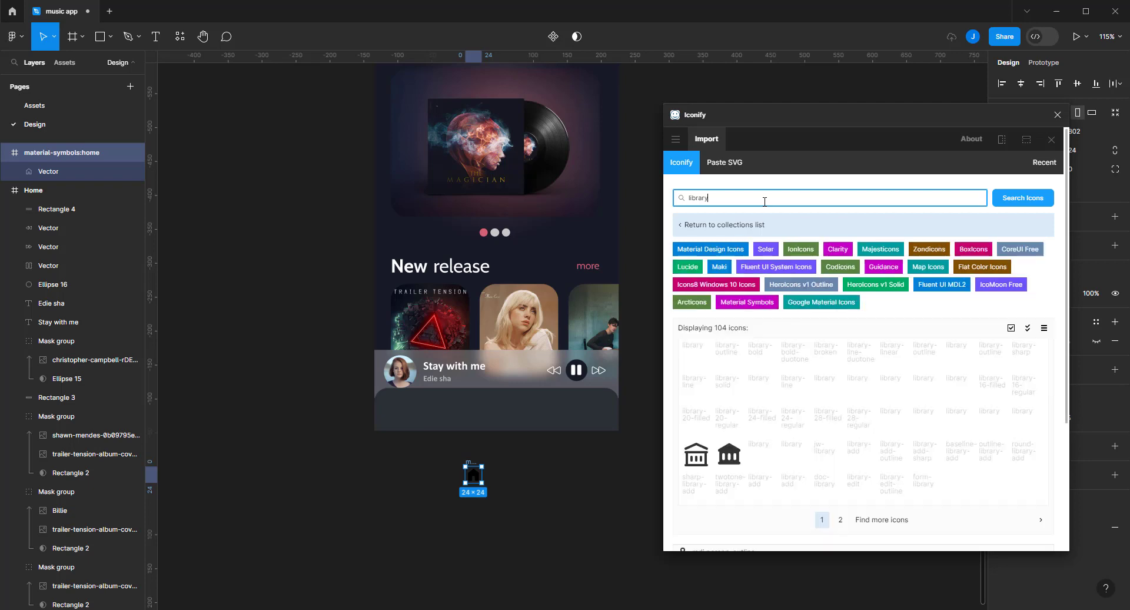
scroll(811, 386, "down", 1)
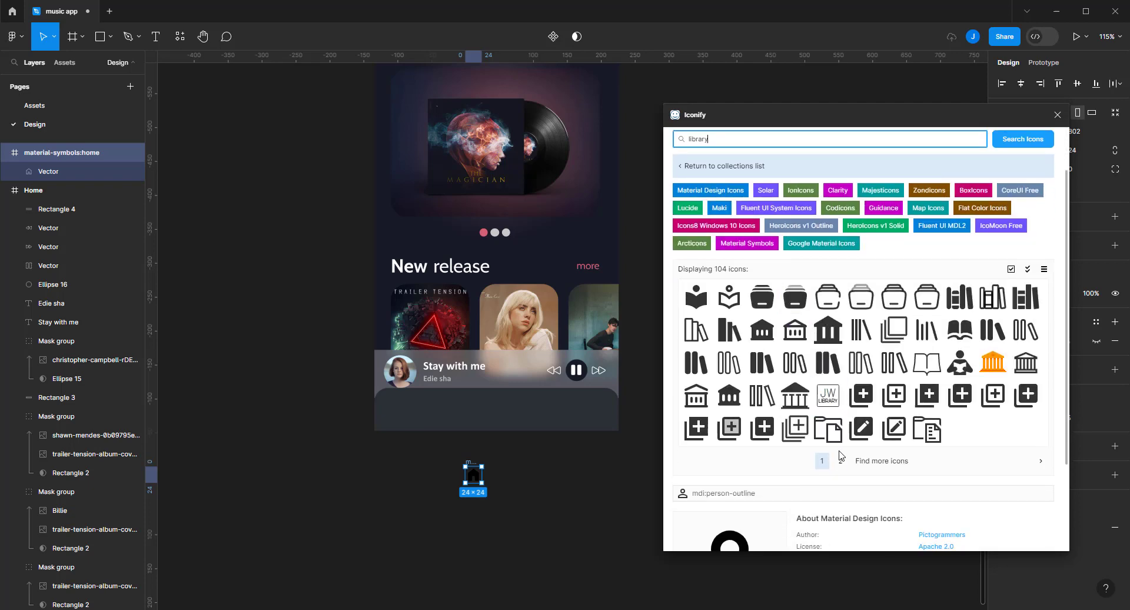
left_click(841, 461)
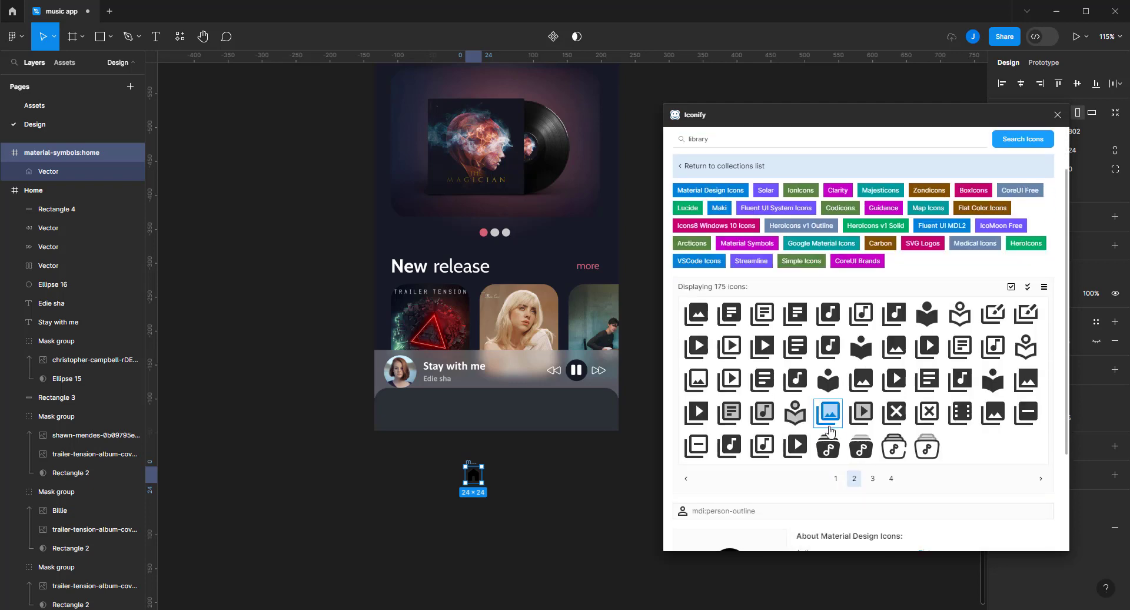
scroll(831, 431, "down", 2)
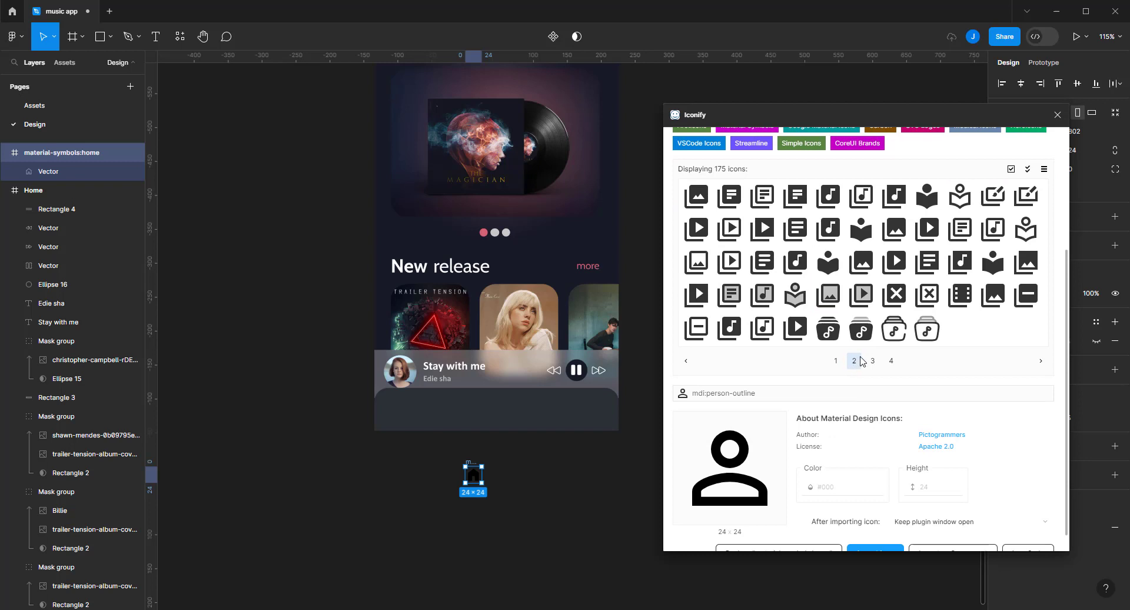
left_click_drag(730, 327, 520, 473)
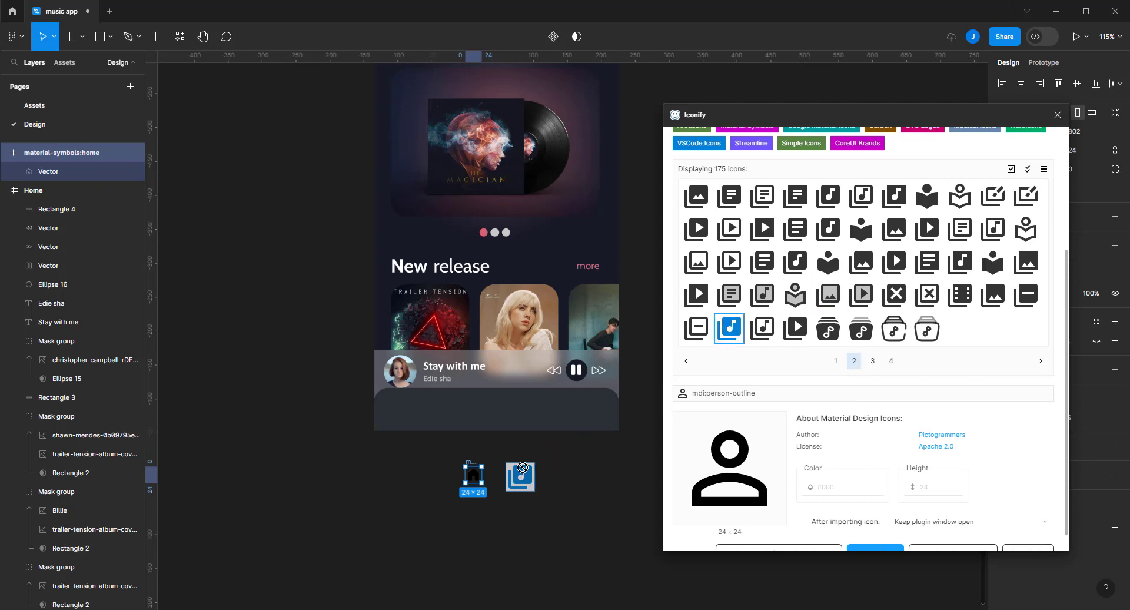
scroll(759, 209, "up", 3)
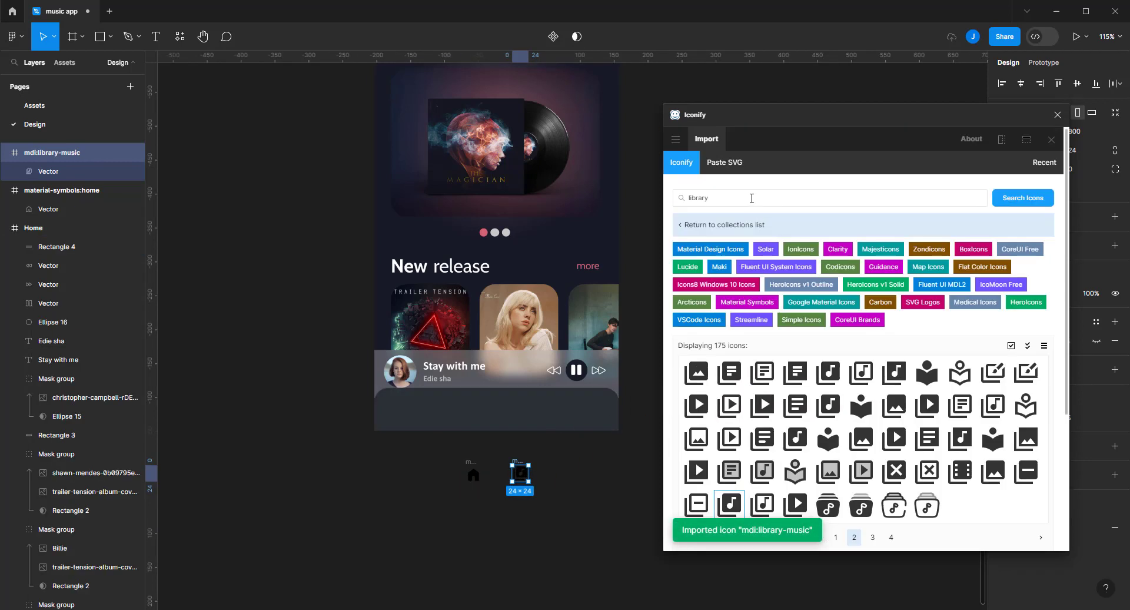
Search 'music' and import the first music note icon
left_click(752, 199)
key("ctrl+a")
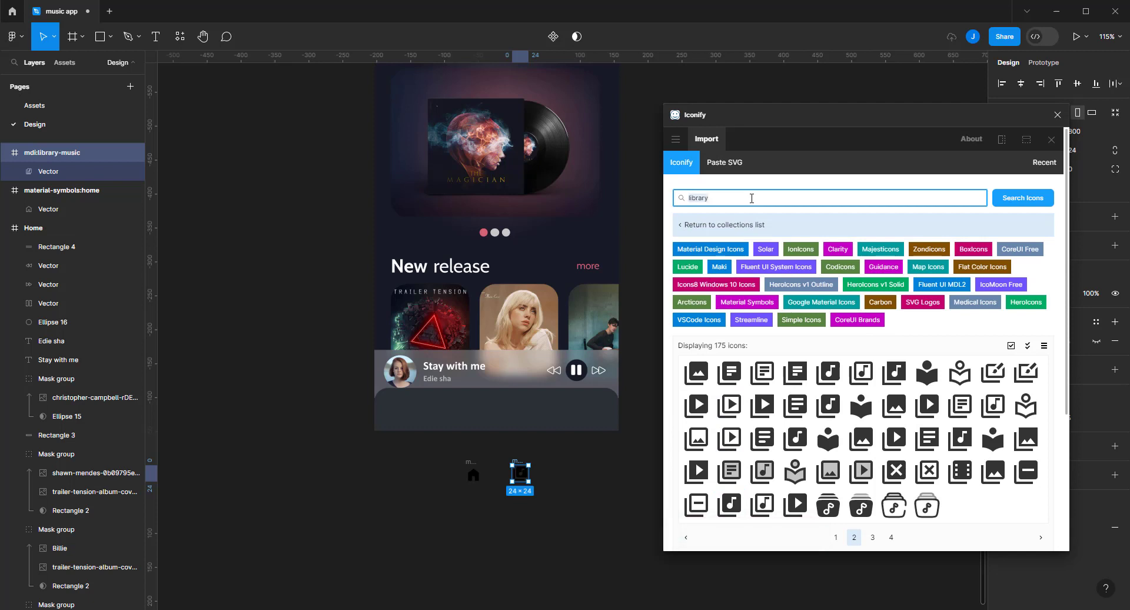
type("music")
key("Return")
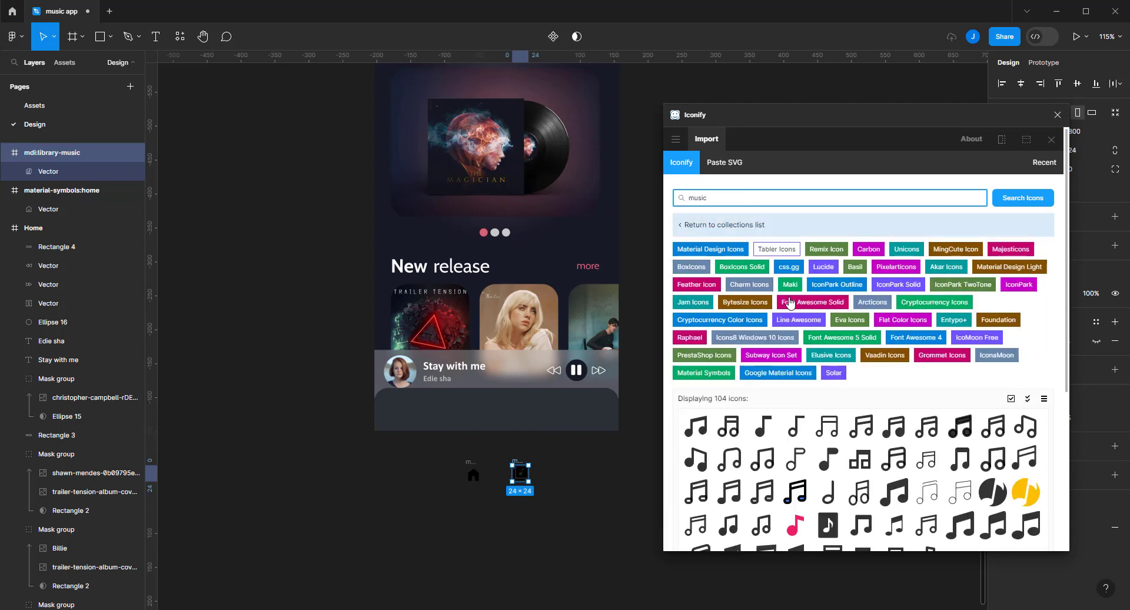
scroll(789, 298, "down", 1)
left_click(693, 362)
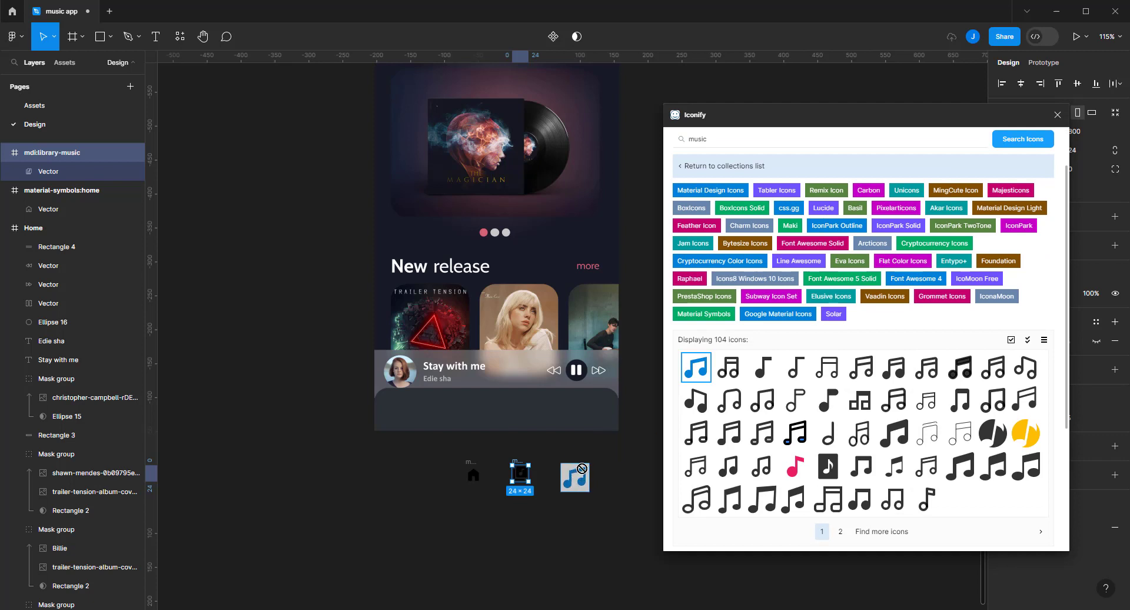
scroll(746, 260, "up", 1)
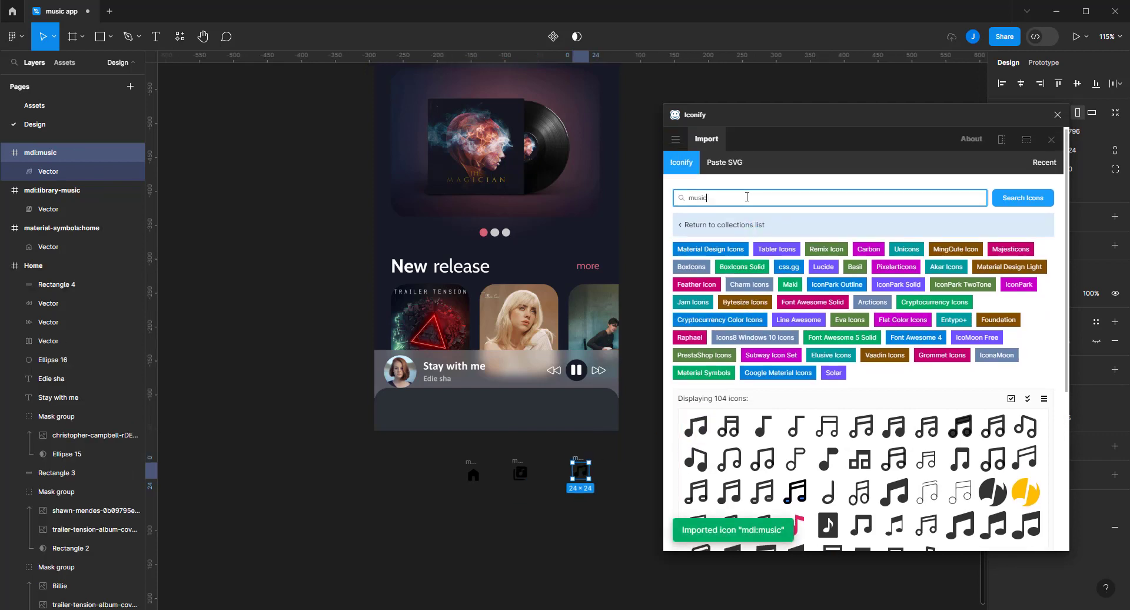
Search 'chart' and add the grommet line-chart icon to the canvas
double_click(747, 197)
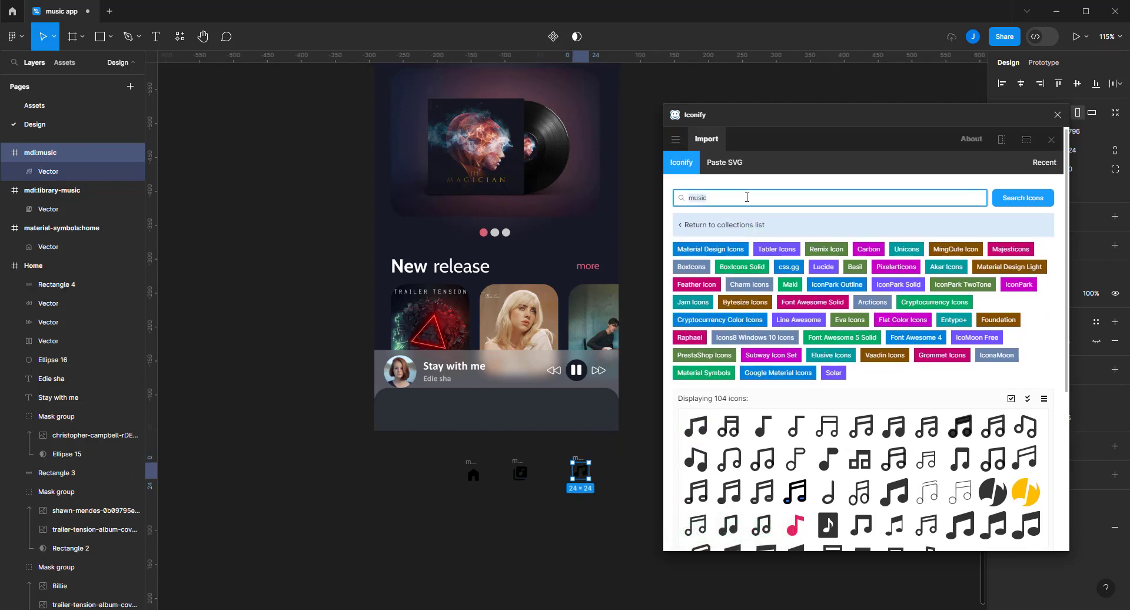
type("chart")
key("Return")
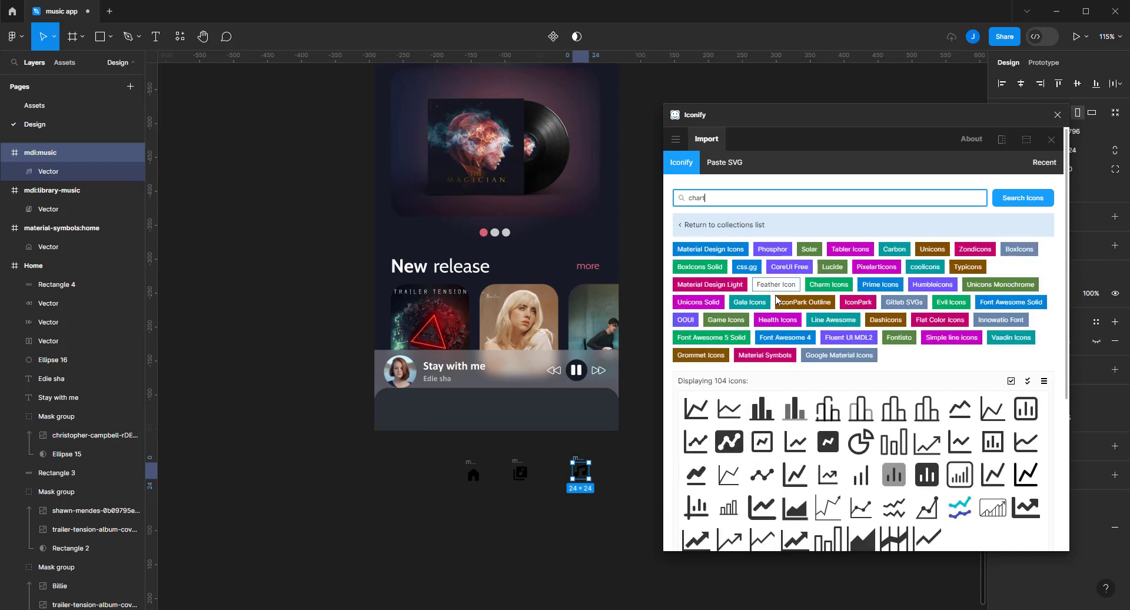
scroll(783, 306, "down", 1)
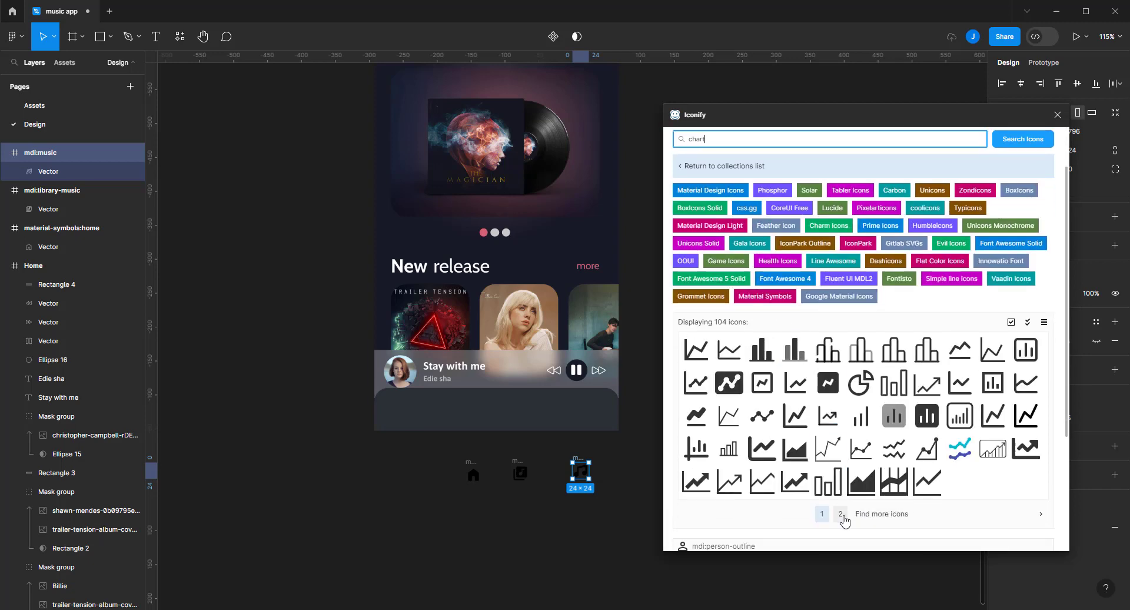
left_click(846, 514)
scroll(846, 506, "down", 1)
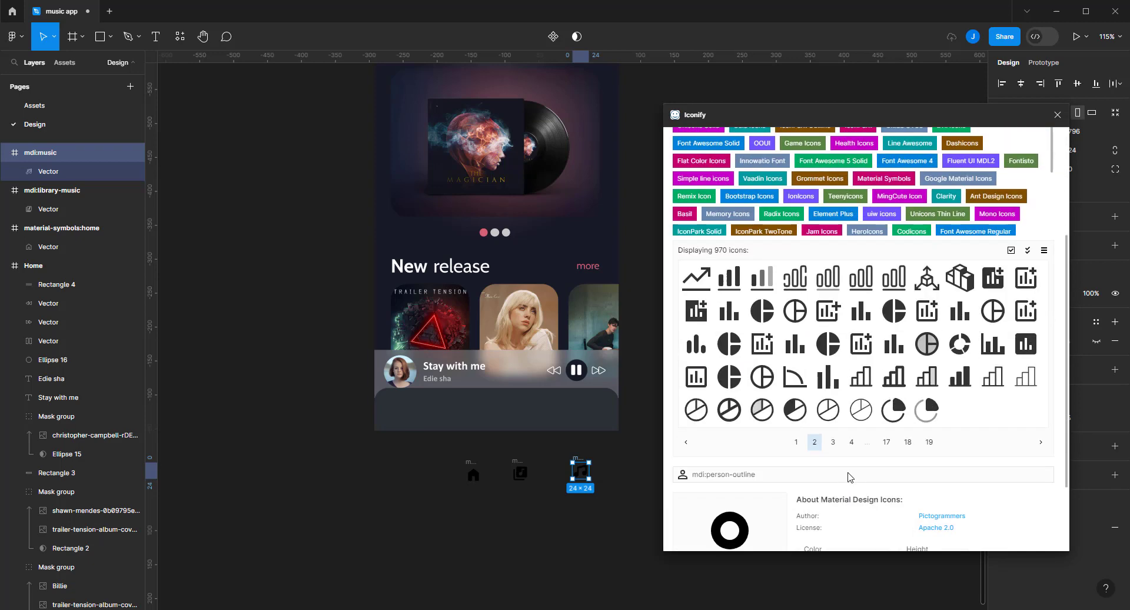
left_click_drag(699, 343, 420, 478)
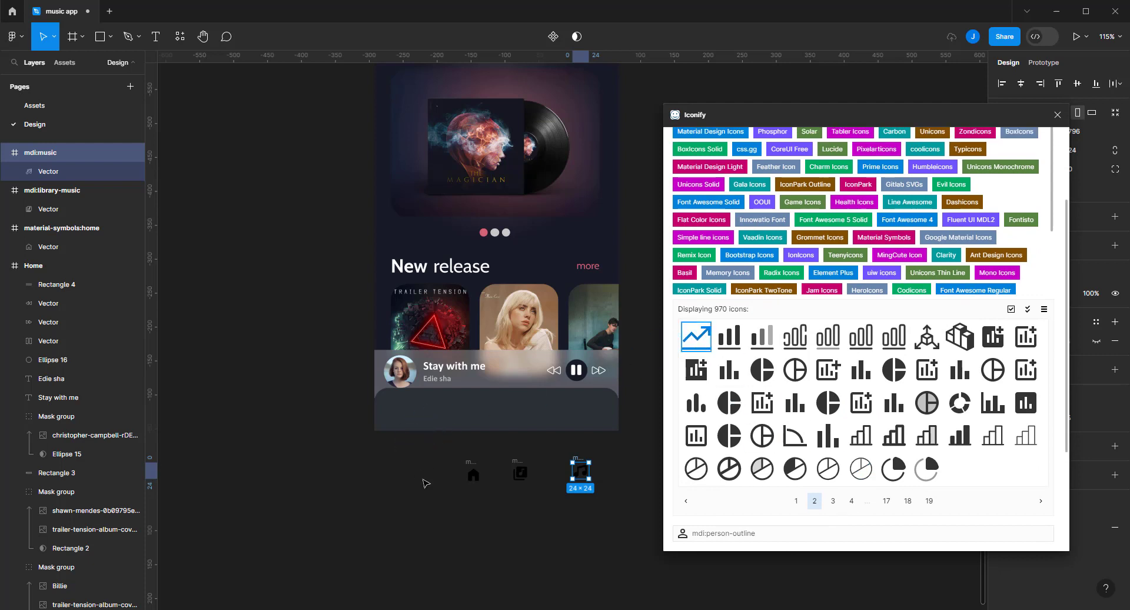
scroll(760, 244, "up", 2)
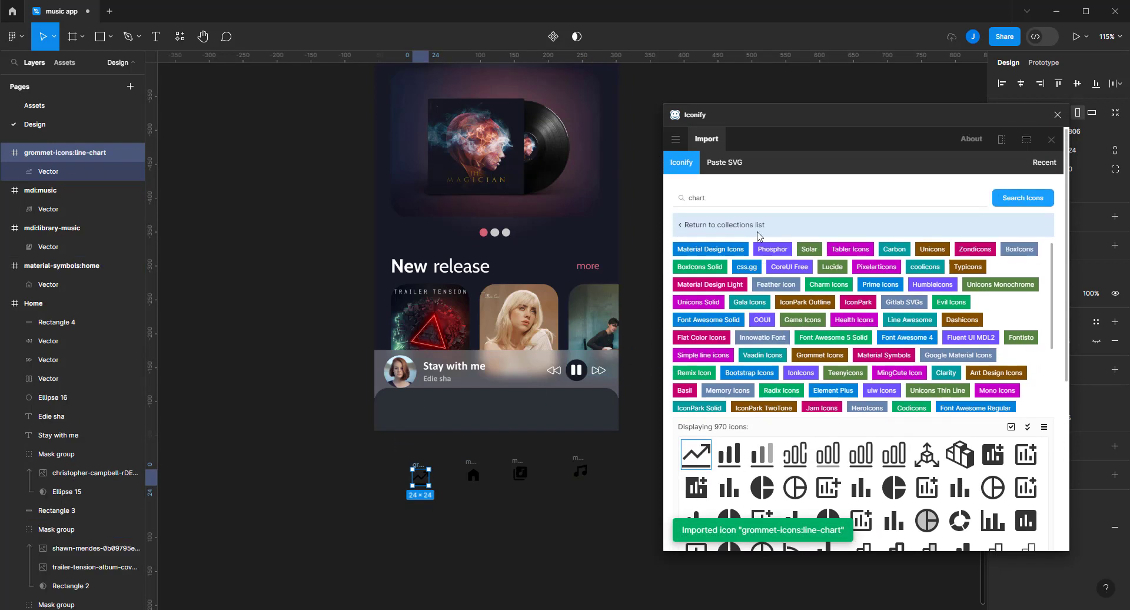
Search 'radio' and drag the ion:radio icon onto the canvas
left_click(740, 197)
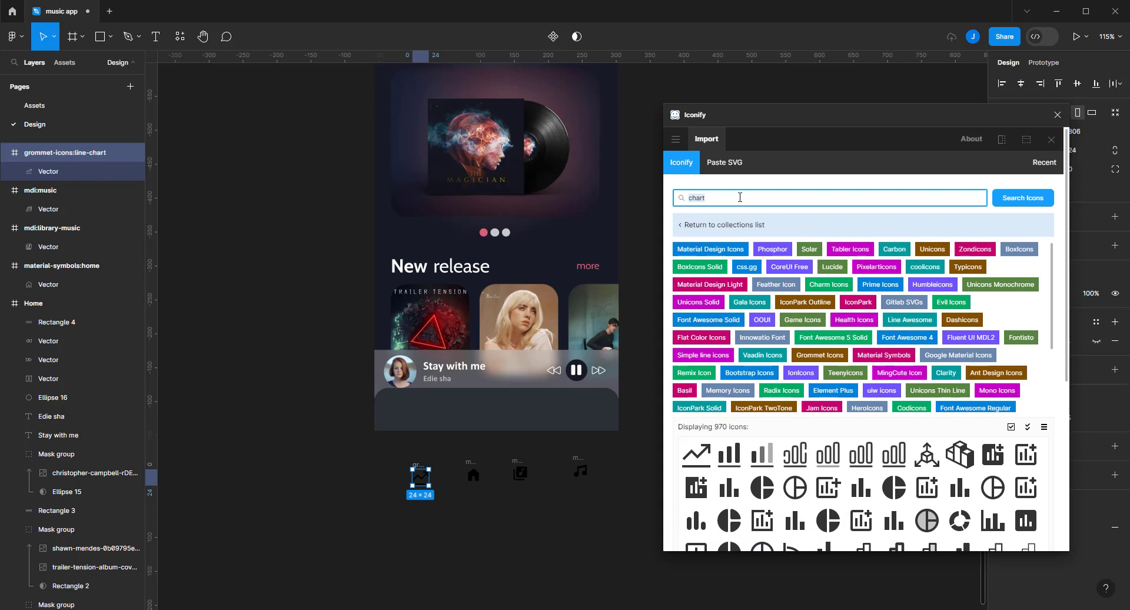
type("radio")
key("Return")
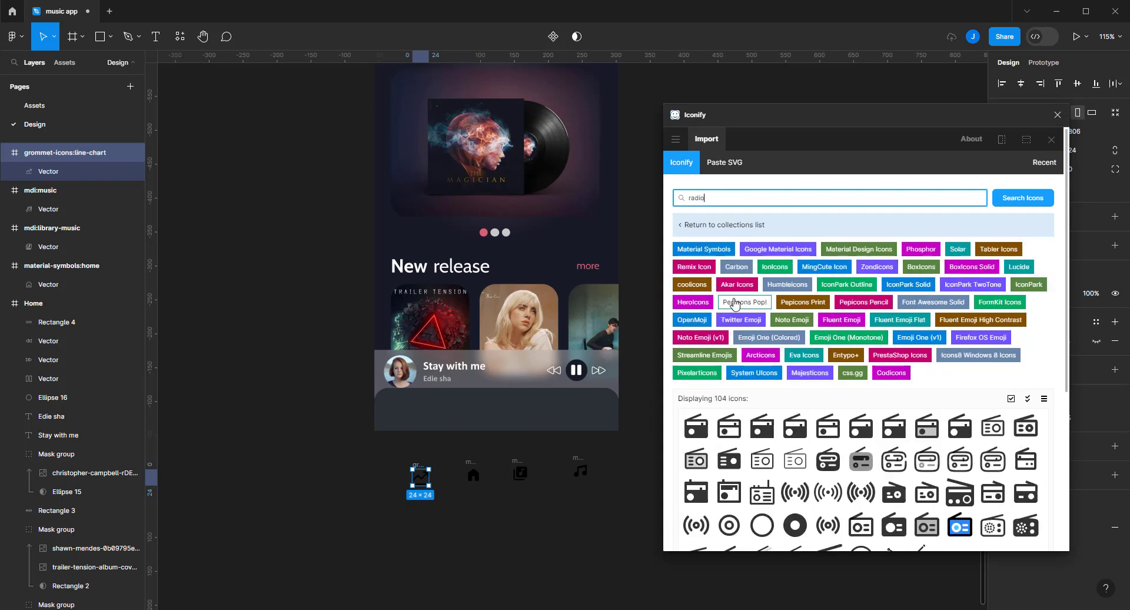
scroll(730, 300, "down", 1)
left_click_drag(790, 449, 355, 468)
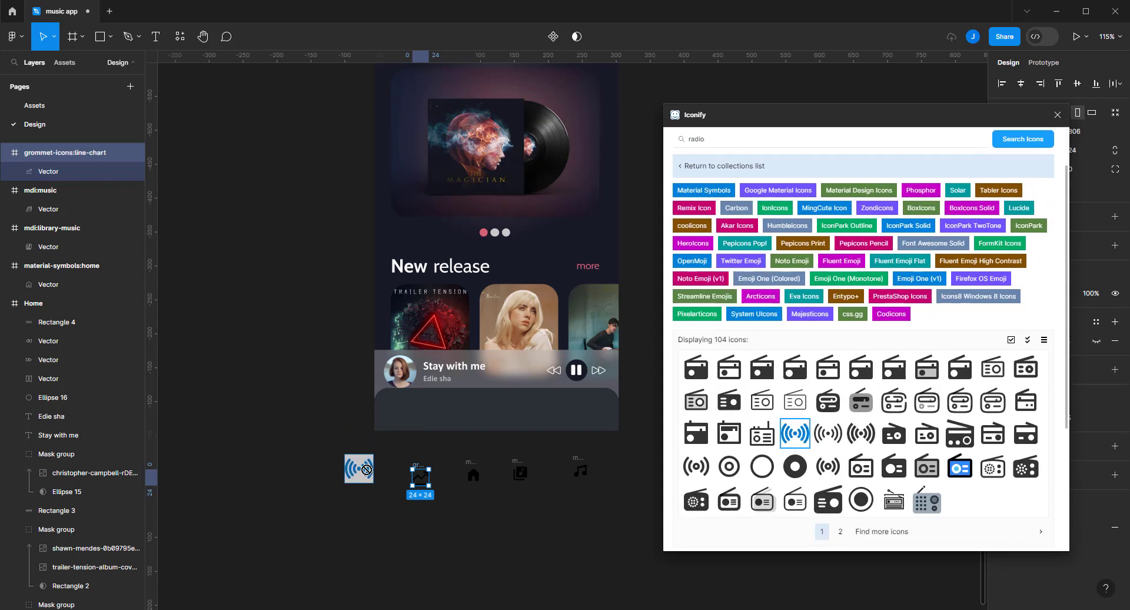
Close Iconify and shrink the radio icon to 111×111 beside the nav icons
left_click(1058, 114)
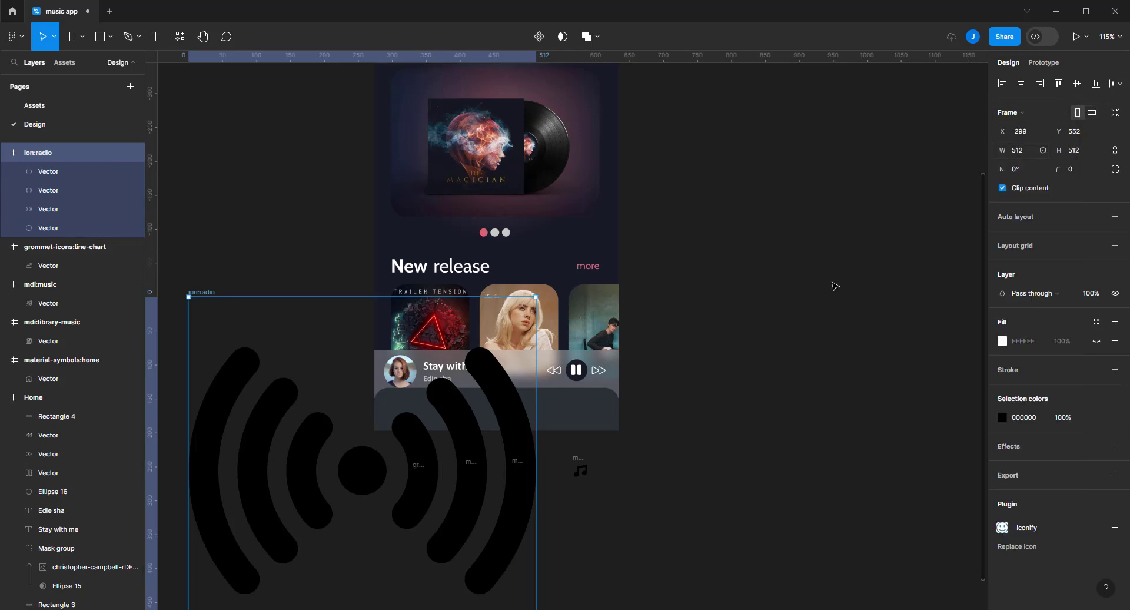
mouse_move(535, 296)
left_mouse_down()
mouse_move(343, 507)
mouse_move(357, 467)
left_mouse_up()
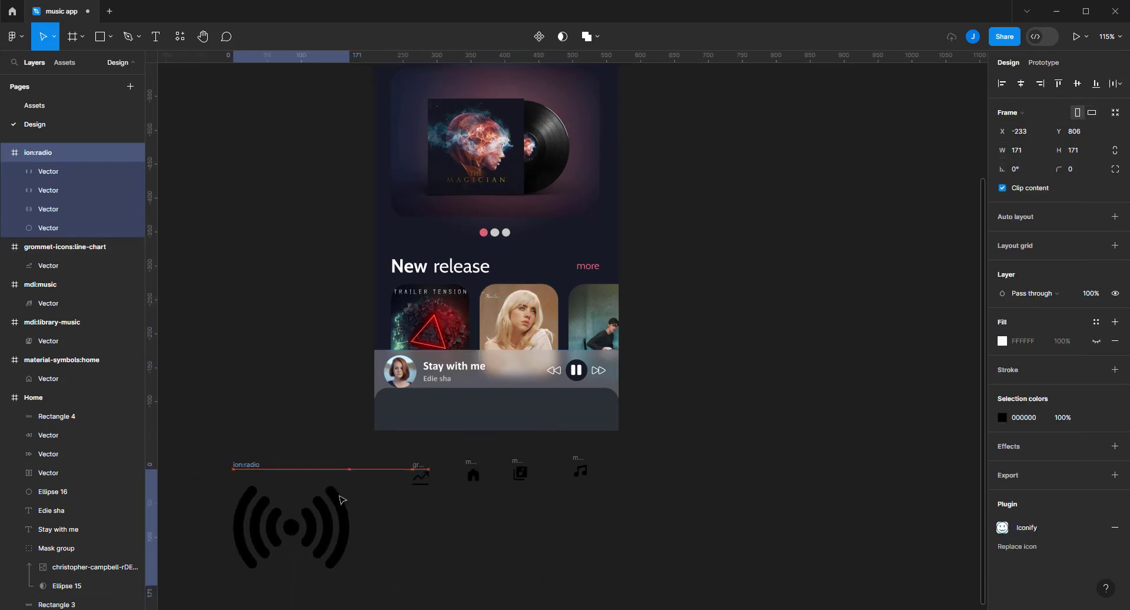
left_click_drag(354, 451, 313, 492)
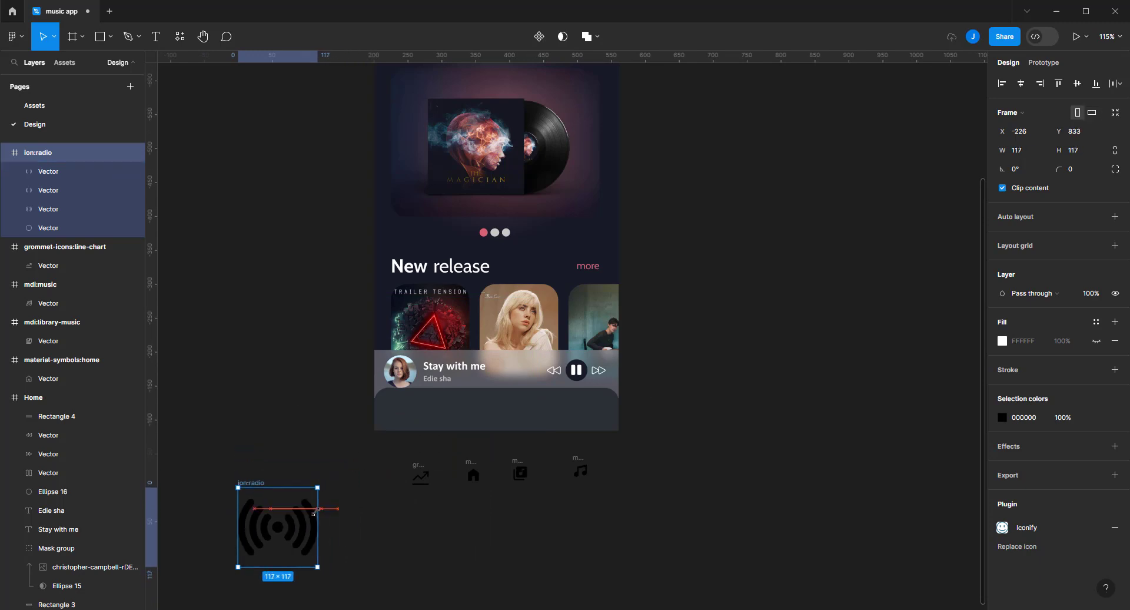
left_click_drag(275, 530, 337, 483)
left_click(452, 537)
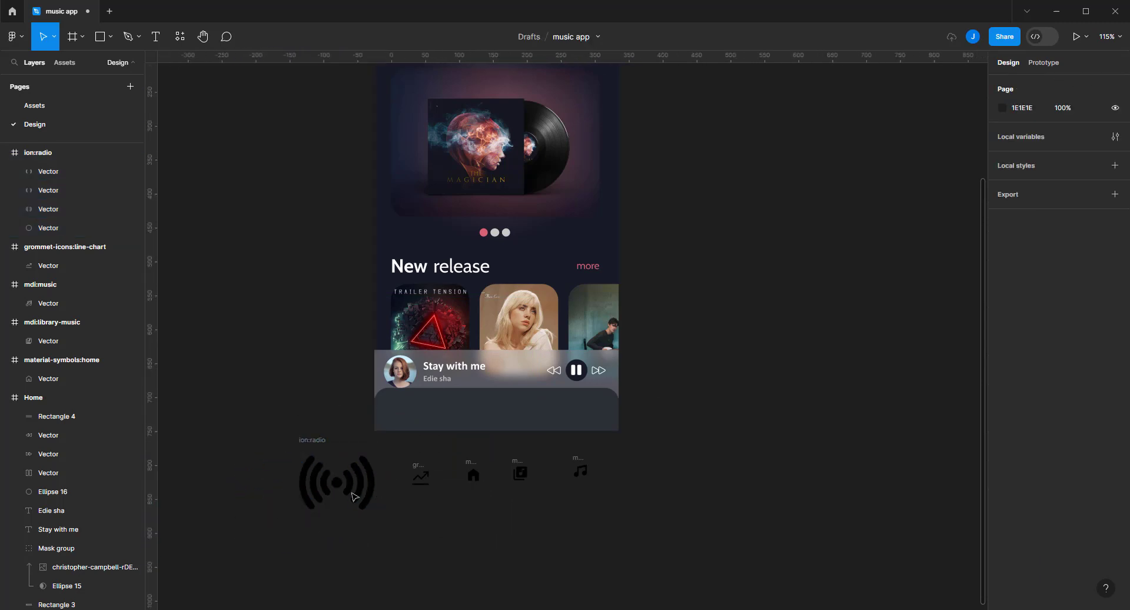
Ungroup the radio icon frame into loose vectors
left_click(321, 444)
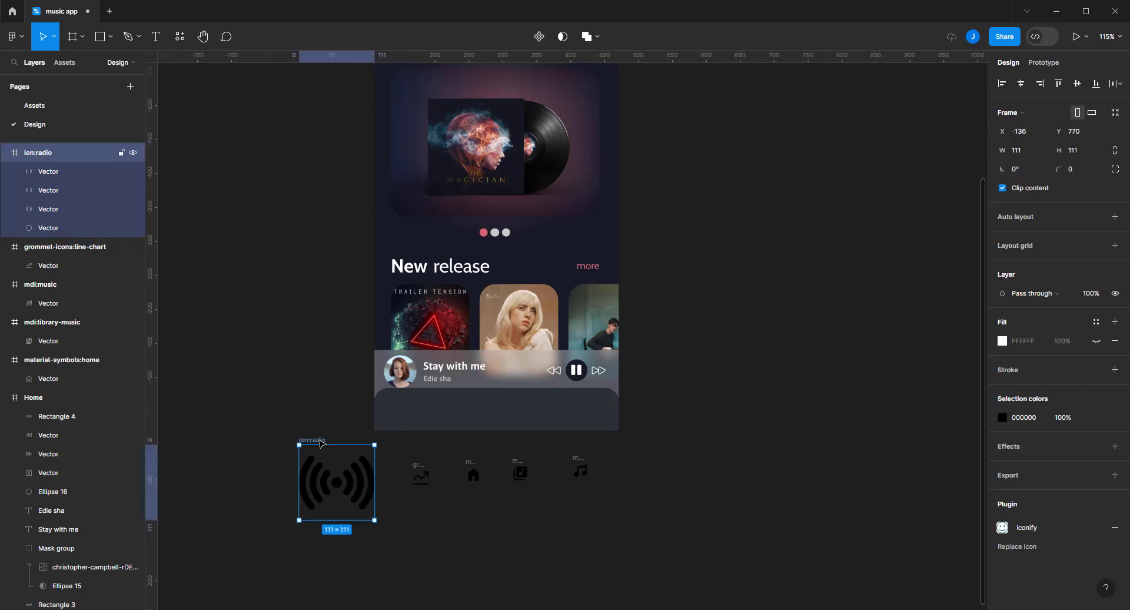
right_click(56, 157)
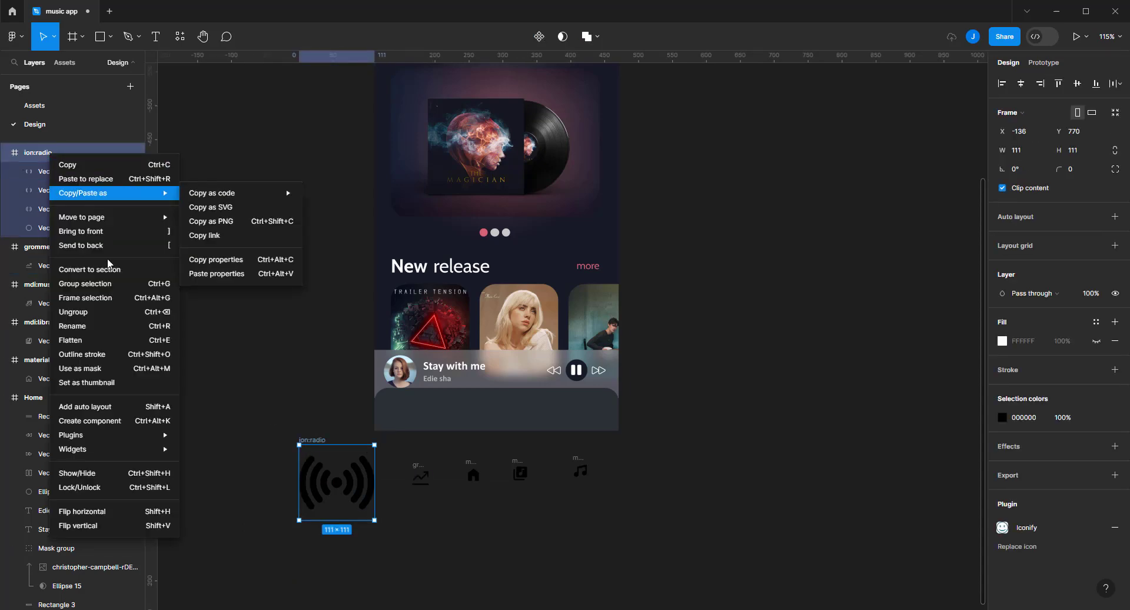
left_click(155, 312)
left_click(326, 444)
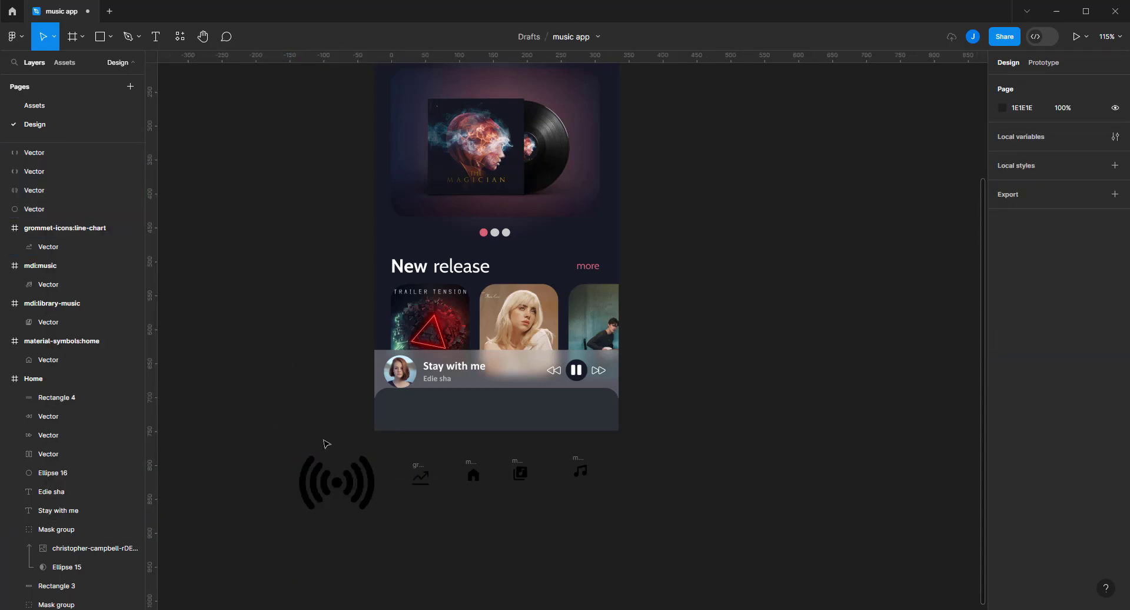
Pull the line-chart, home, library and music vectors out of their frames and delete the empty frames
left_click_drag(420, 478, 449, 519)
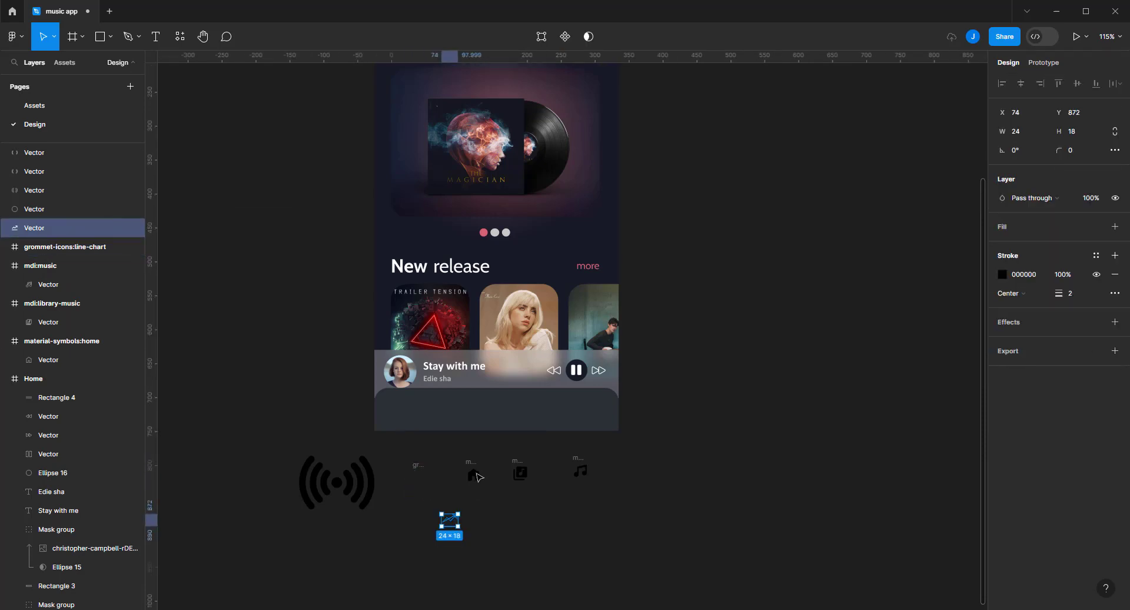
left_click_drag(473, 474, 505, 538)
left_click_drag(520, 473, 557, 529)
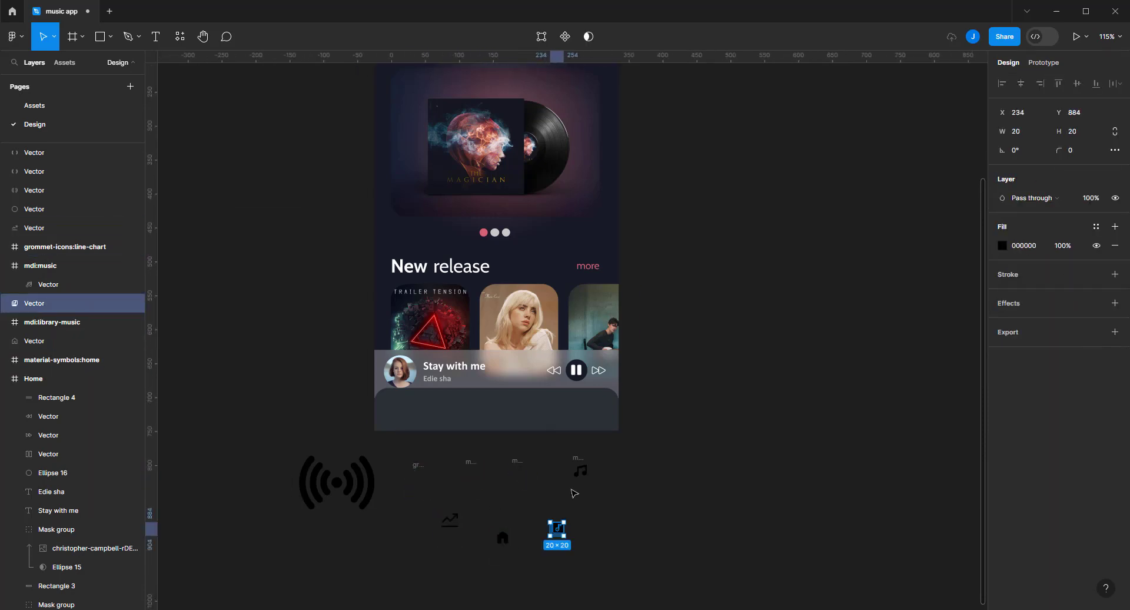
left_click_drag(581, 473, 615, 541)
left_click_drag(613, 449, 411, 495)
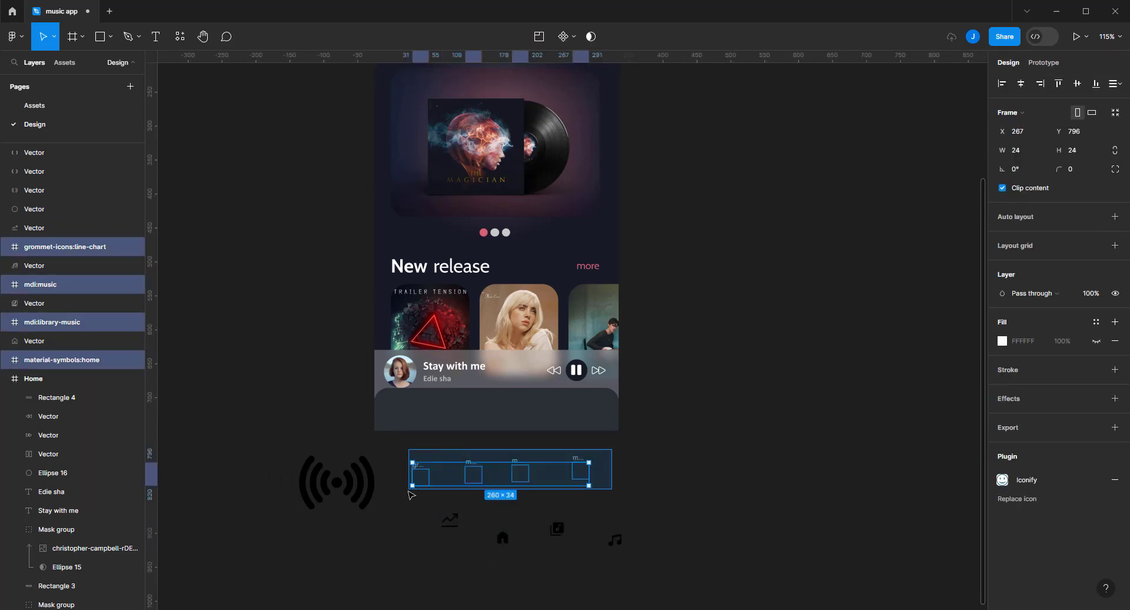
key("Delete")
Place the trend, home, library and music-note icons in a row in the bottom bar
scroll(417, 501, "up", 3, "ctrl")
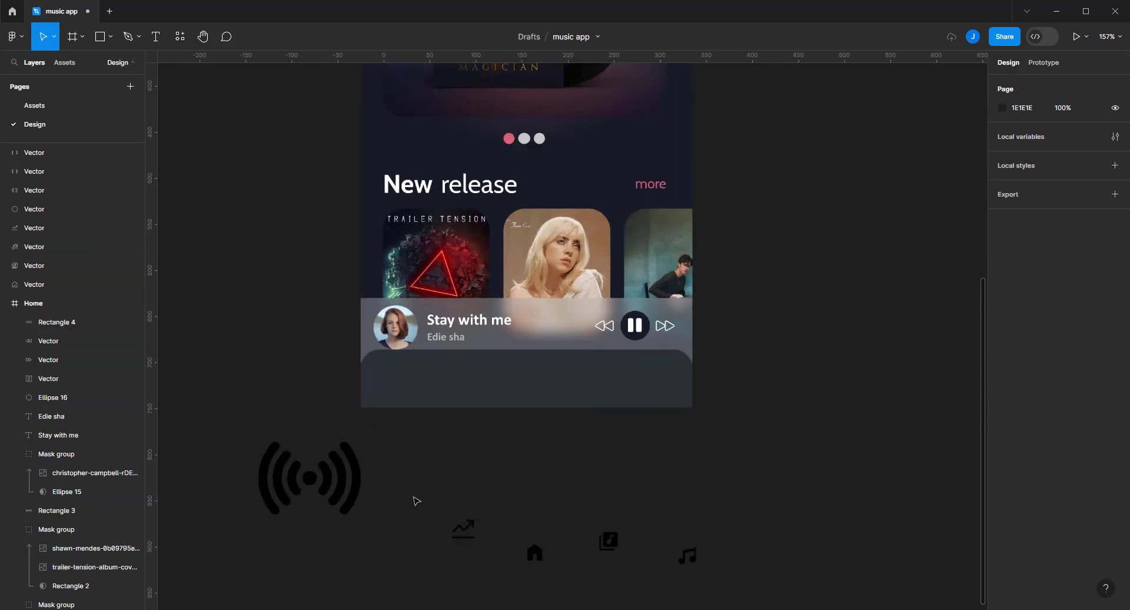
scroll(449, 457, "down", 2)
mouse_move(730, 506)
left_mouse_down()
mouse_move(708, 433)
mouse_move(710, 324)
left_mouse_up()
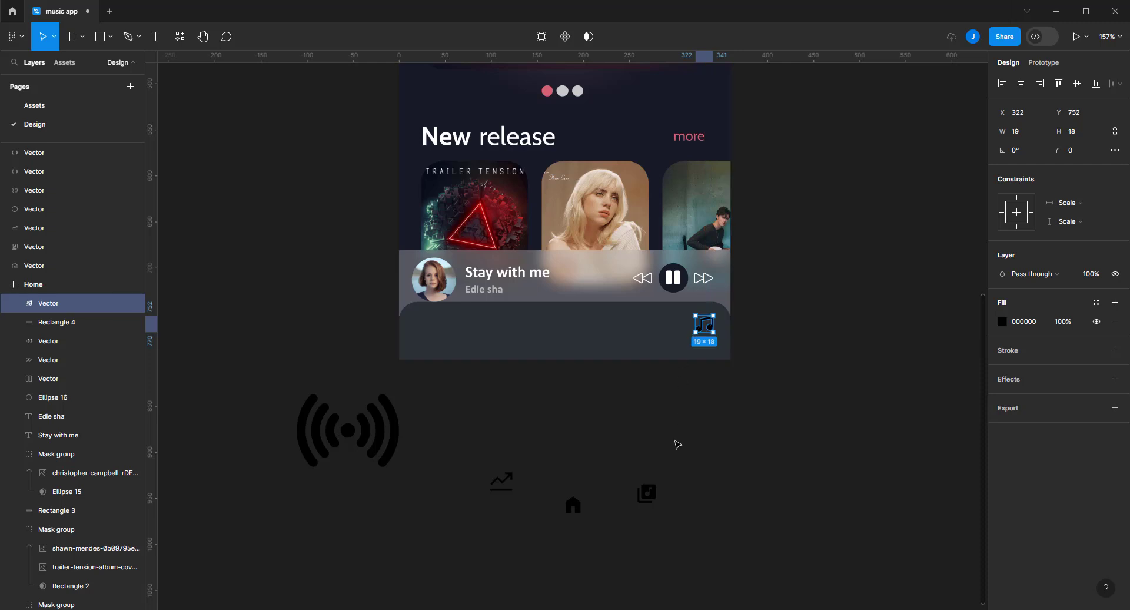
mouse_move(647, 493)
left_mouse_down()
mouse_move(652, 356)
mouse_move(671, 328)
left_mouse_up()
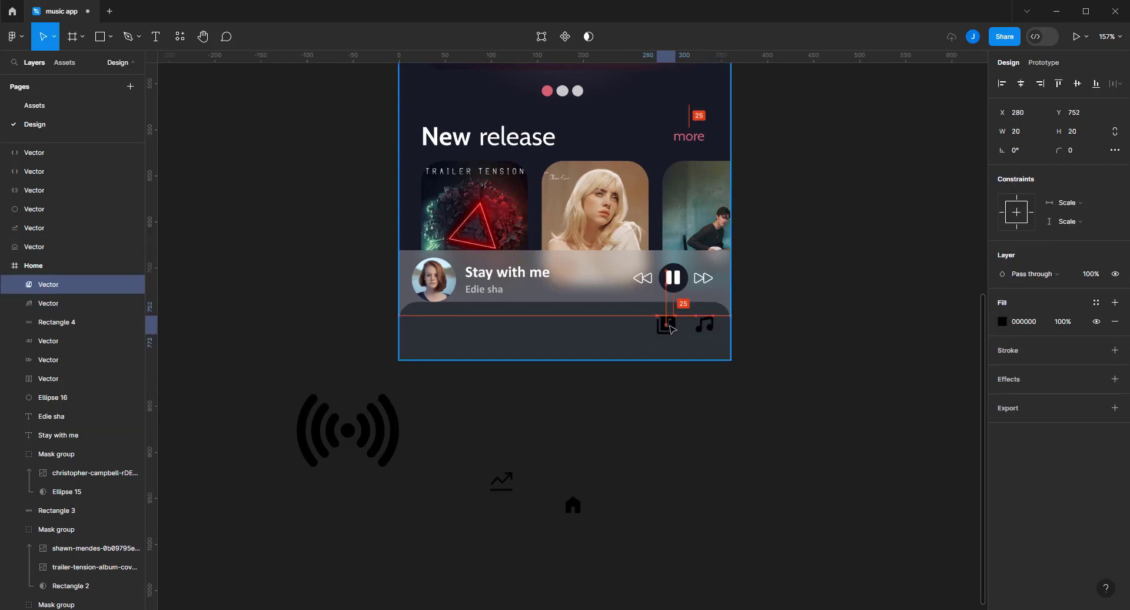
left_click_drag(573, 505, 629, 324)
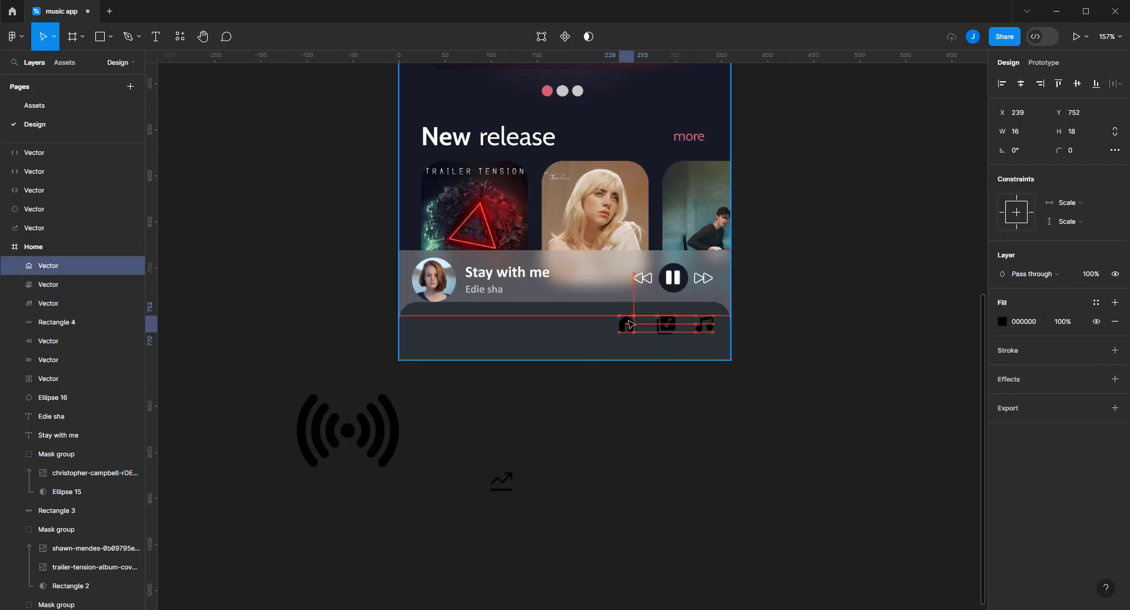
left_click_drag(502, 482, 594, 335)
Move the horizontal guide to 772 and fit the music-note and home icons between the guides
scroll(593, 334, "up", 4)
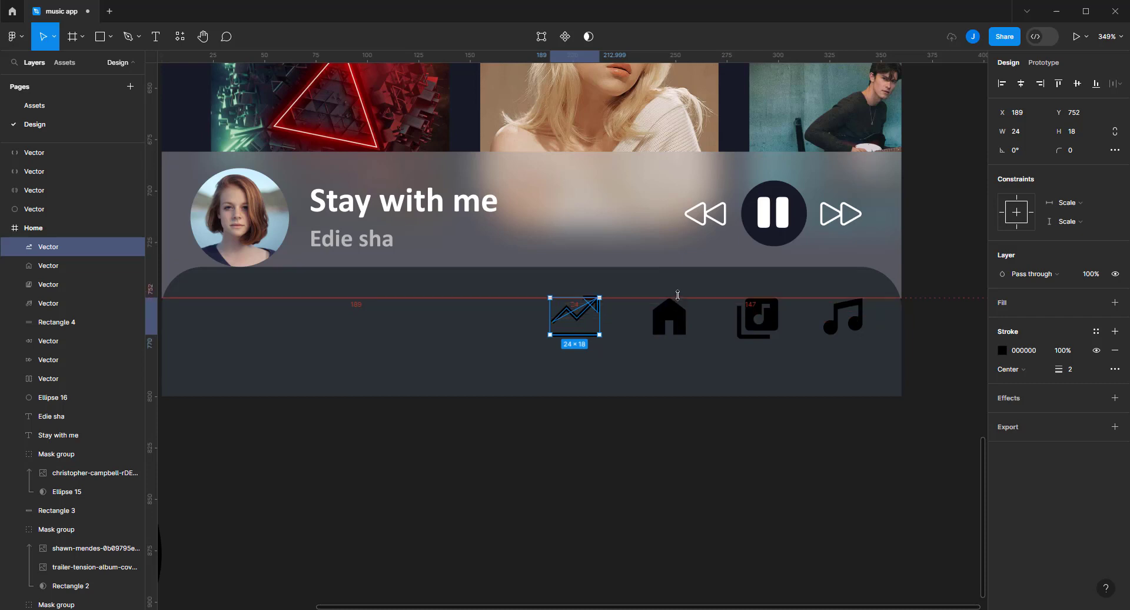
key("Escape")
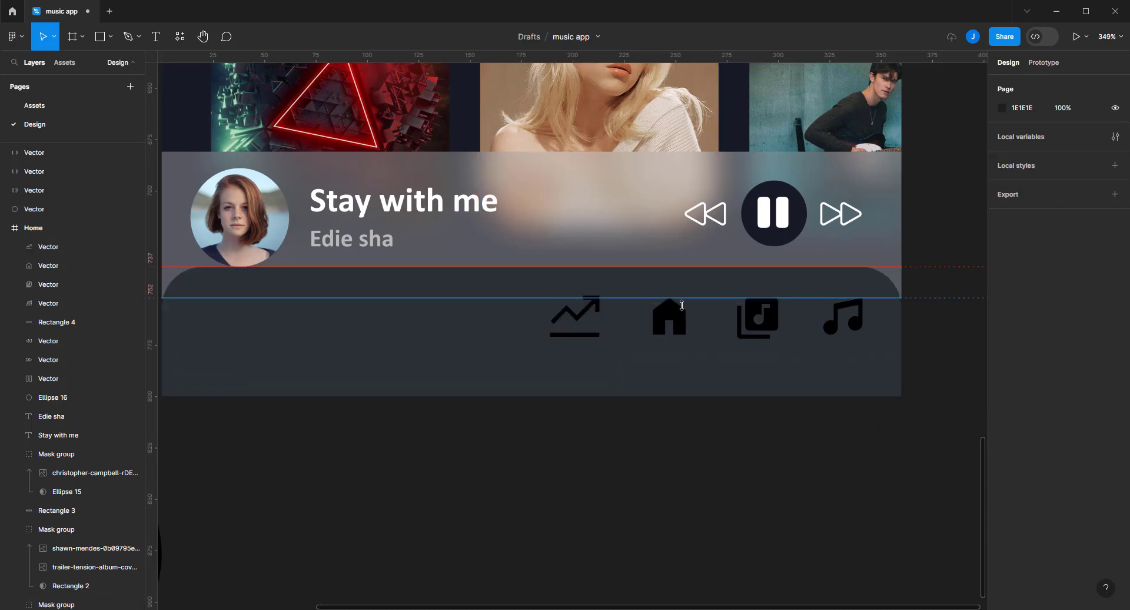
left_click_drag(682, 305, 680, 340)
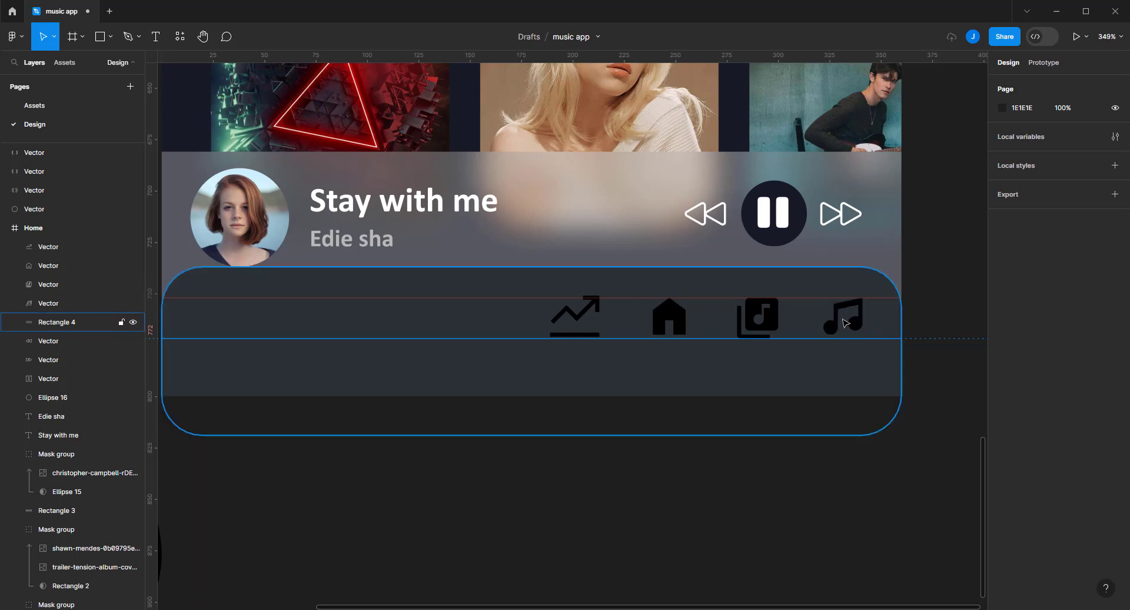
left_click(815, 348)
left_click(828, 329)
left_click_drag(821, 336, 822, 337)
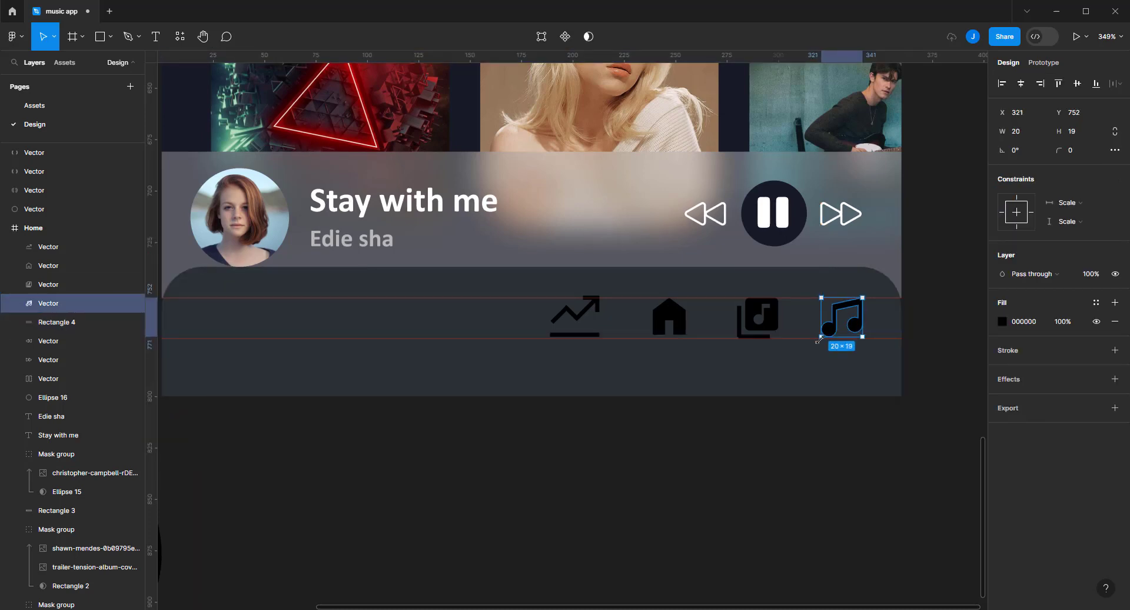
left_click(683, 332)
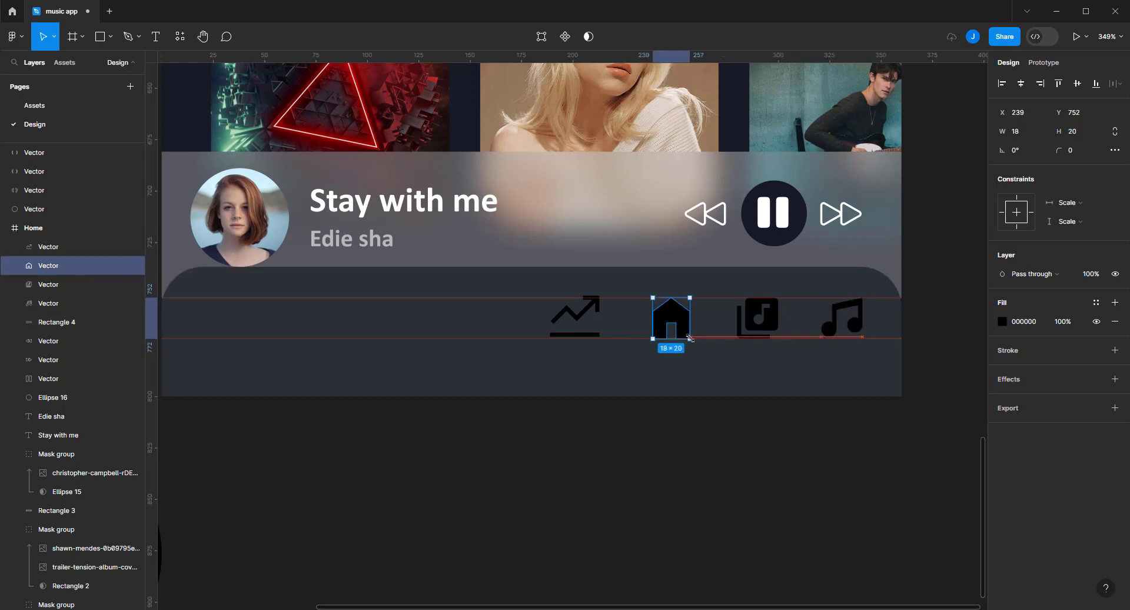
left_click_drag(686, 334, 690, 339)
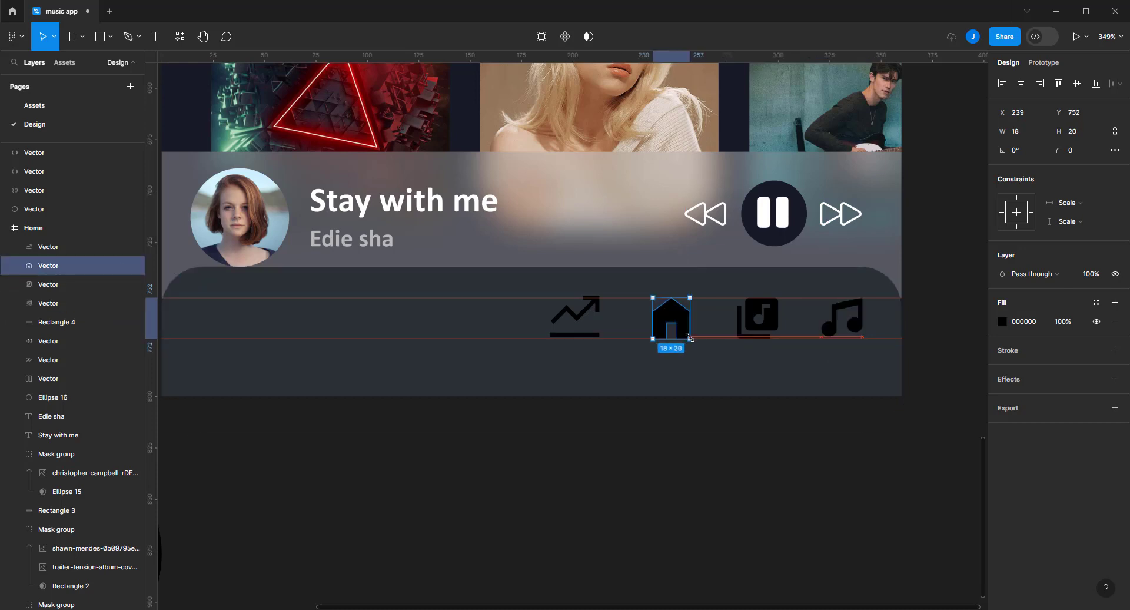
Delete the trend arrow's bottom line and narrow the arrow from its left side
left_click(582, 318)
left_click(576, 333)
double_click(577, 335)
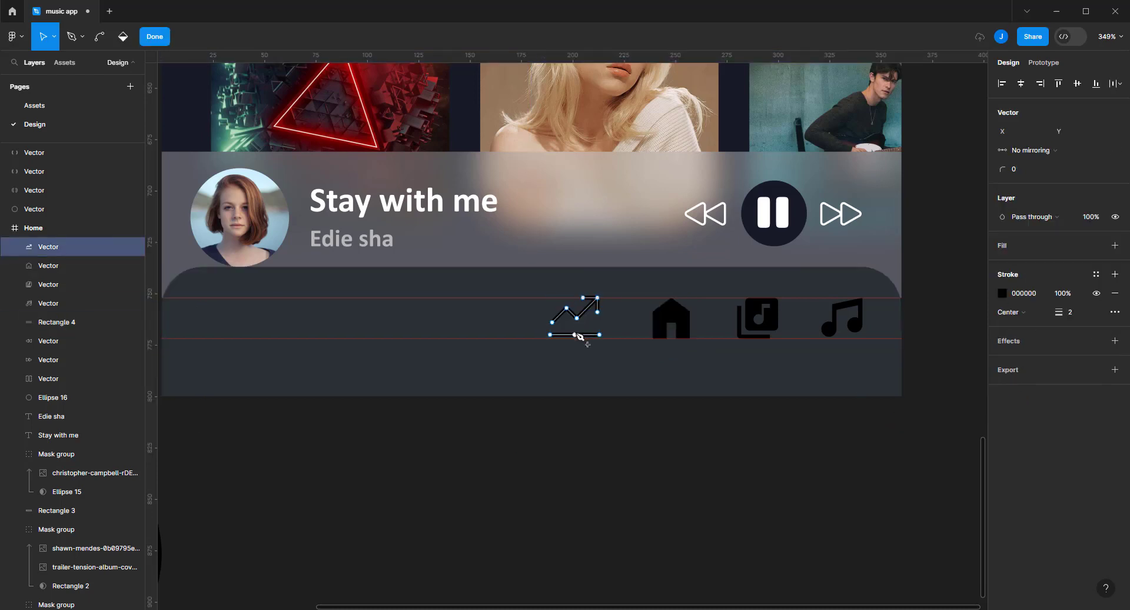
left_click(599, 335)
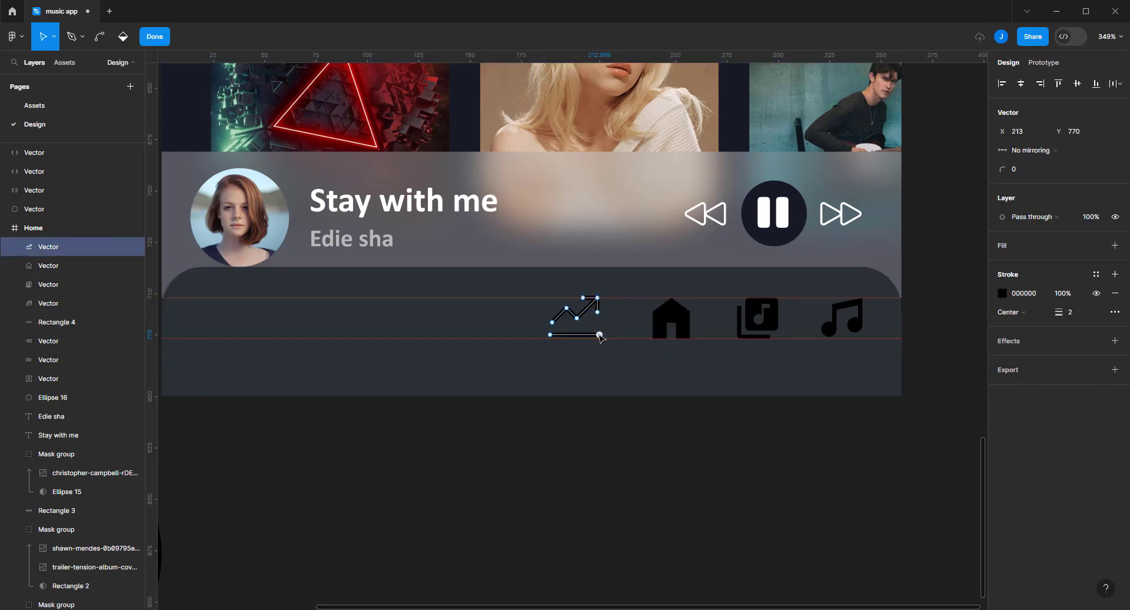
left_click(550, 335, "shift")
key("Delete")
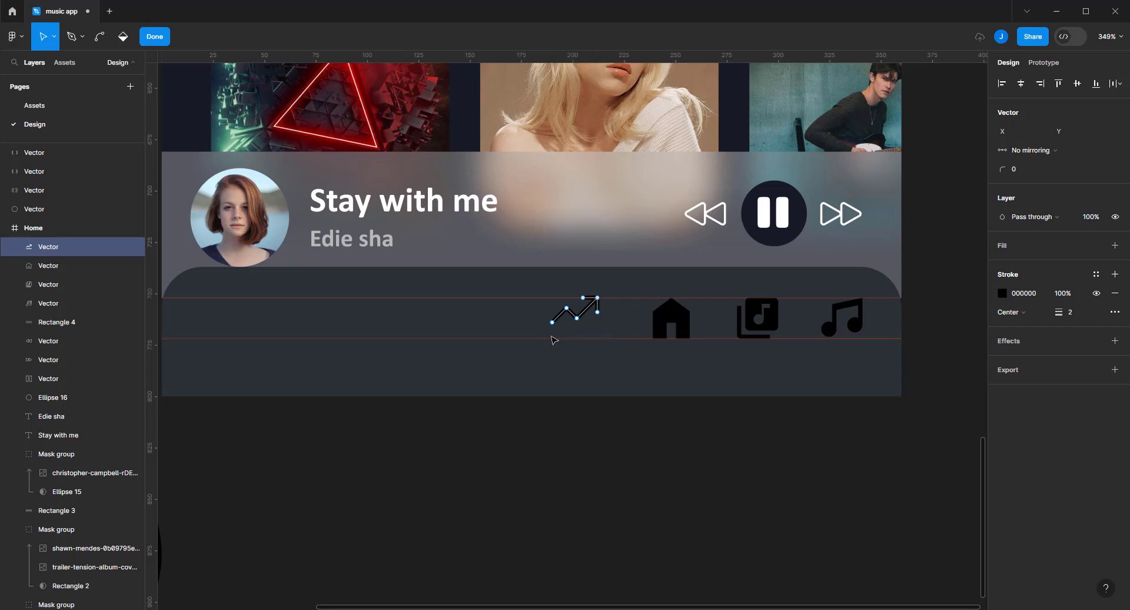
key("Escape")
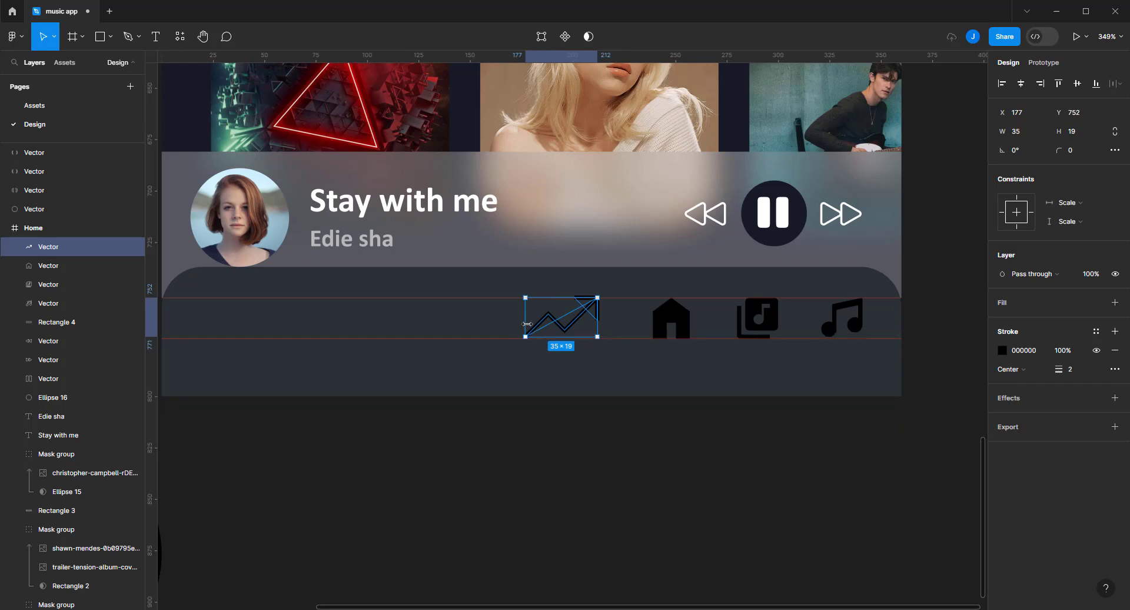
left_click_drag(525, 324, 540, 324)
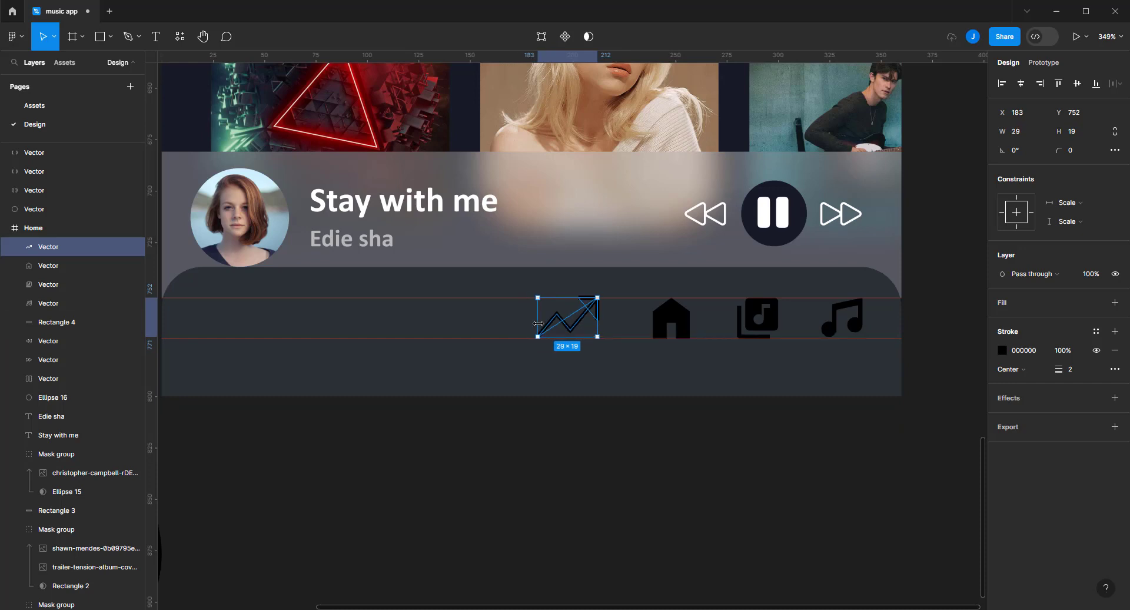
Group the broadcast icon's pieces and shrink the group to about 29×20.6 for the nav bar
left_click(616, 496)
key("shift+1")
left_click_drag(469, 481, 343, 560)
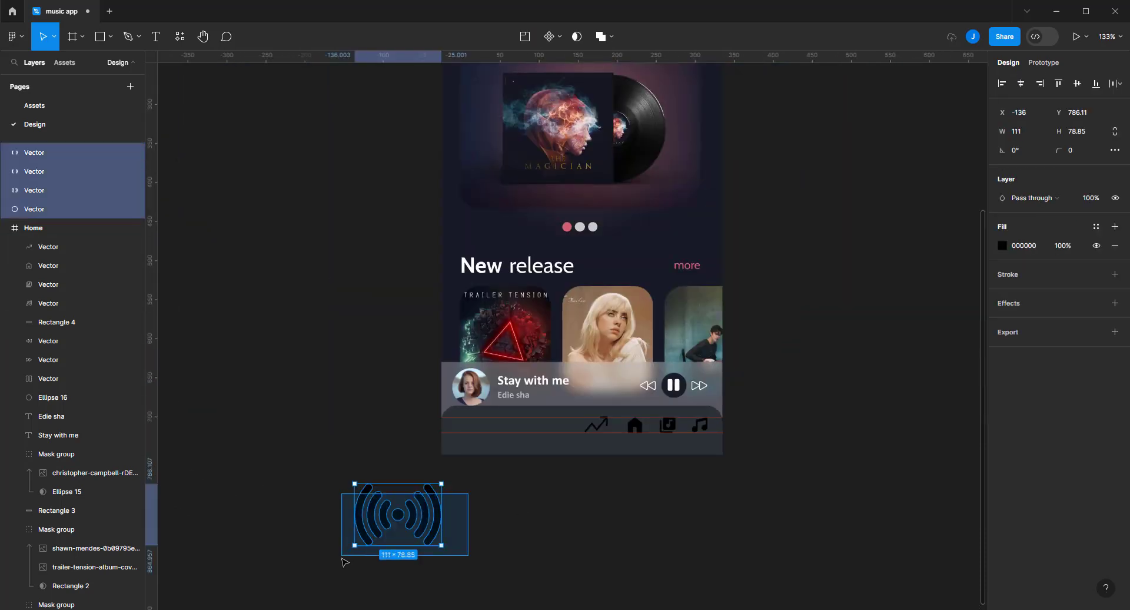
right_click(435, 524)
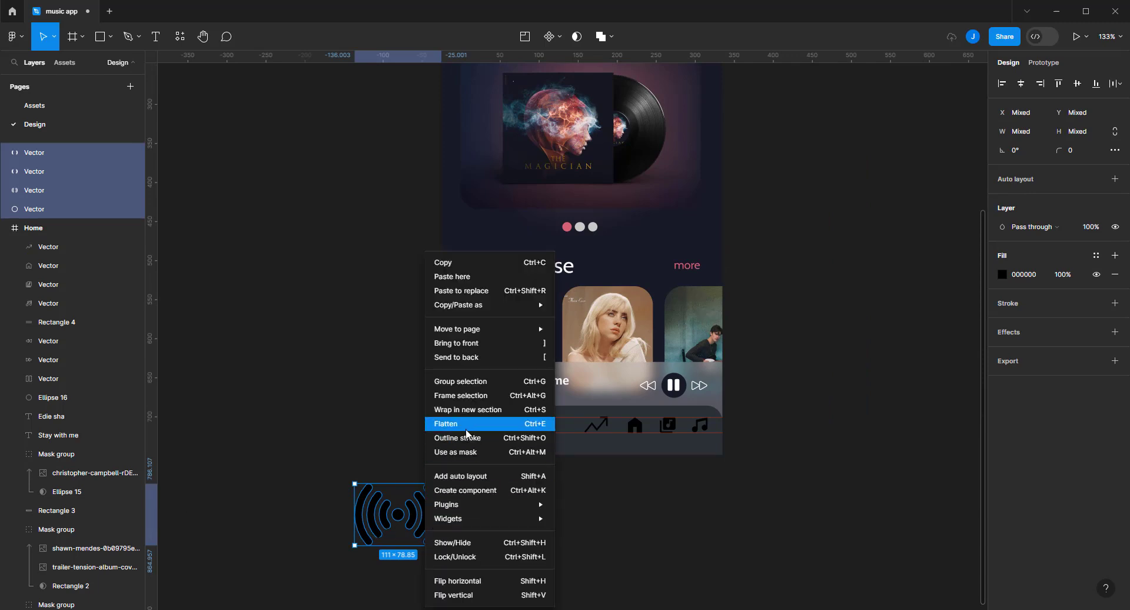
left_click(487, 384)
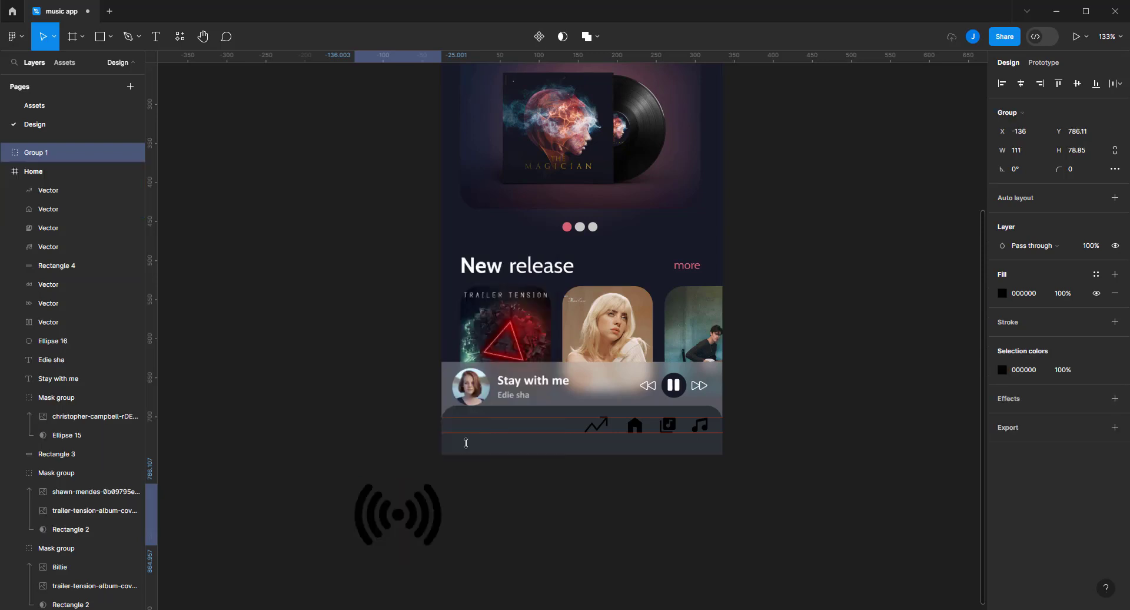
mouse_move(440, 490)
left_mouse_down()
mouse_move(394, 533)
mouse_move(587, 404)
mouse_move(531, 437)
left_mouse_up()
scroll(587, 404, "up", 2)
scroll(587, 404, "up", 2)
scroll(586, 404, "up", 2)
scroll(587, 404, "down", 1)
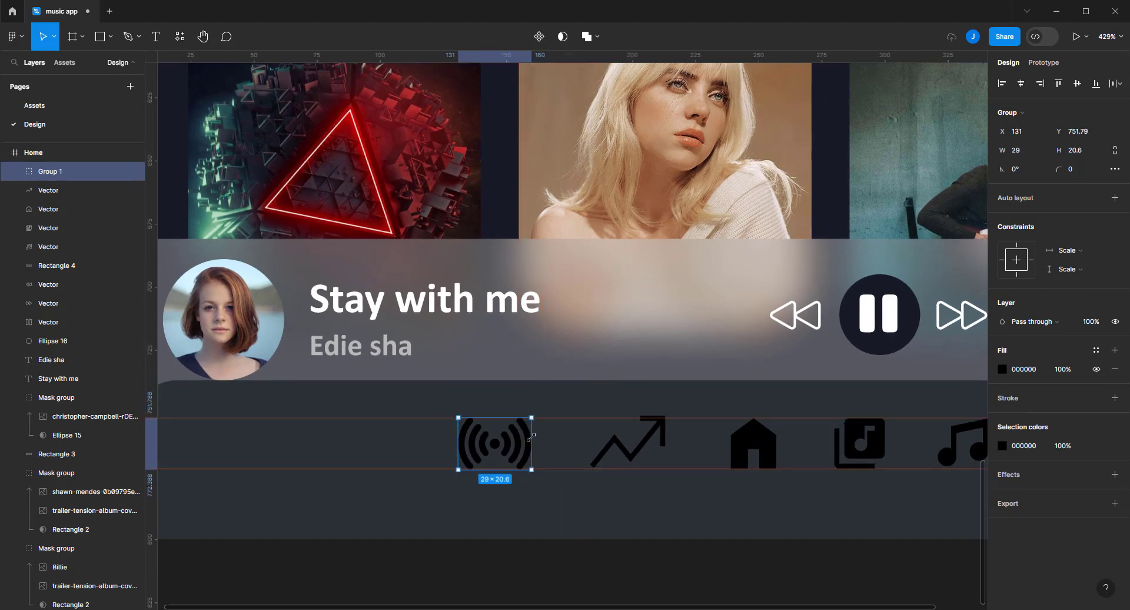
scroll(532, 437, "down", 5)
Lock the nav bar background rectangle (Rectangle 4)
left_click(613, 428)
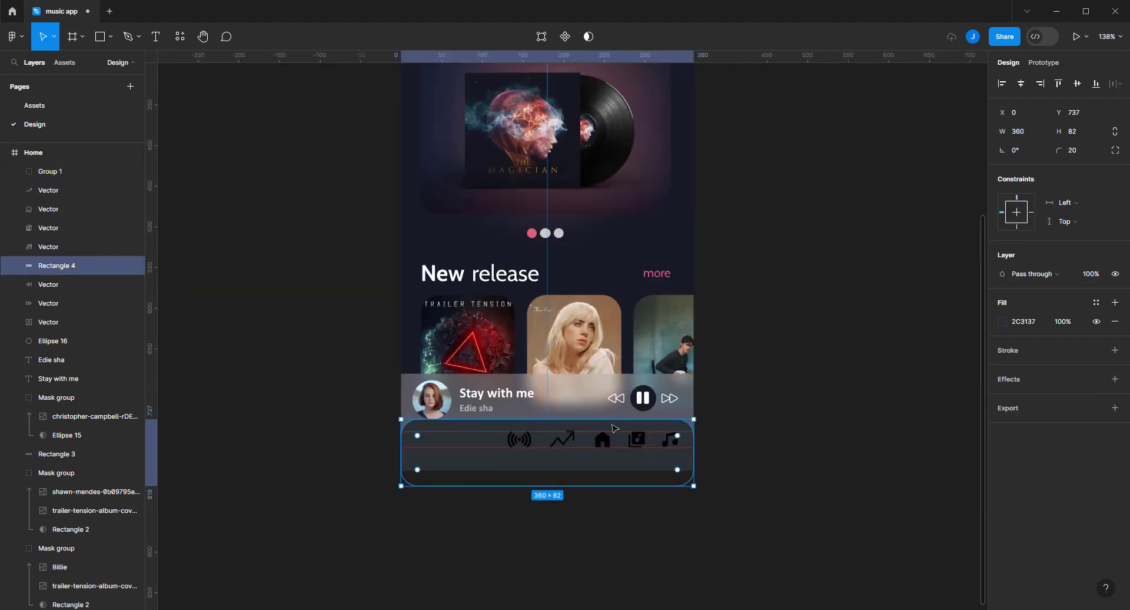
left_click(121, 265)
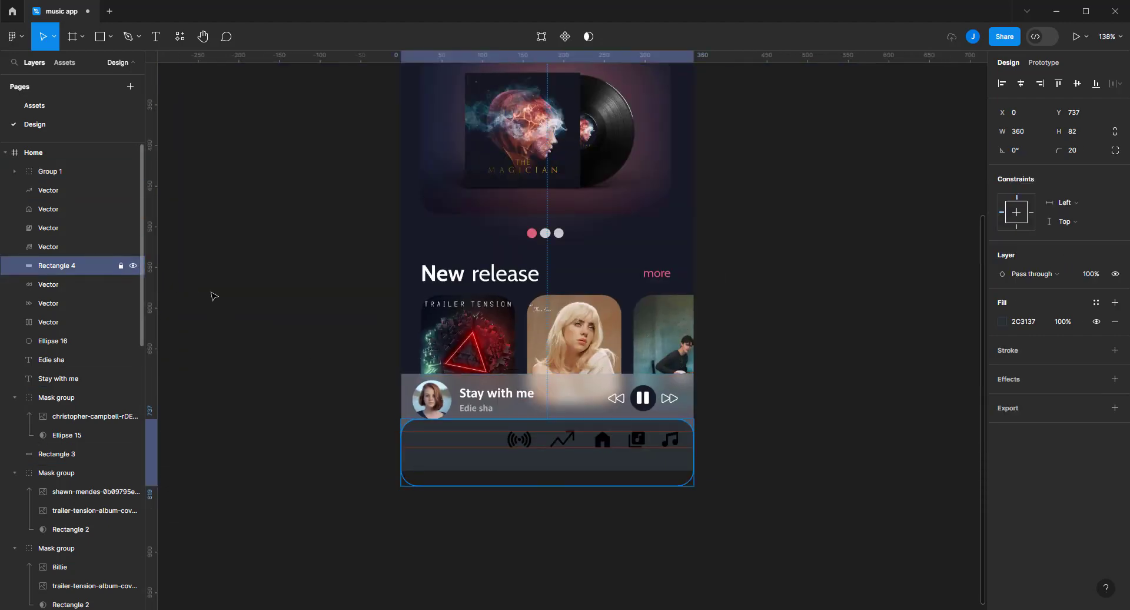
left_click(752, 444)
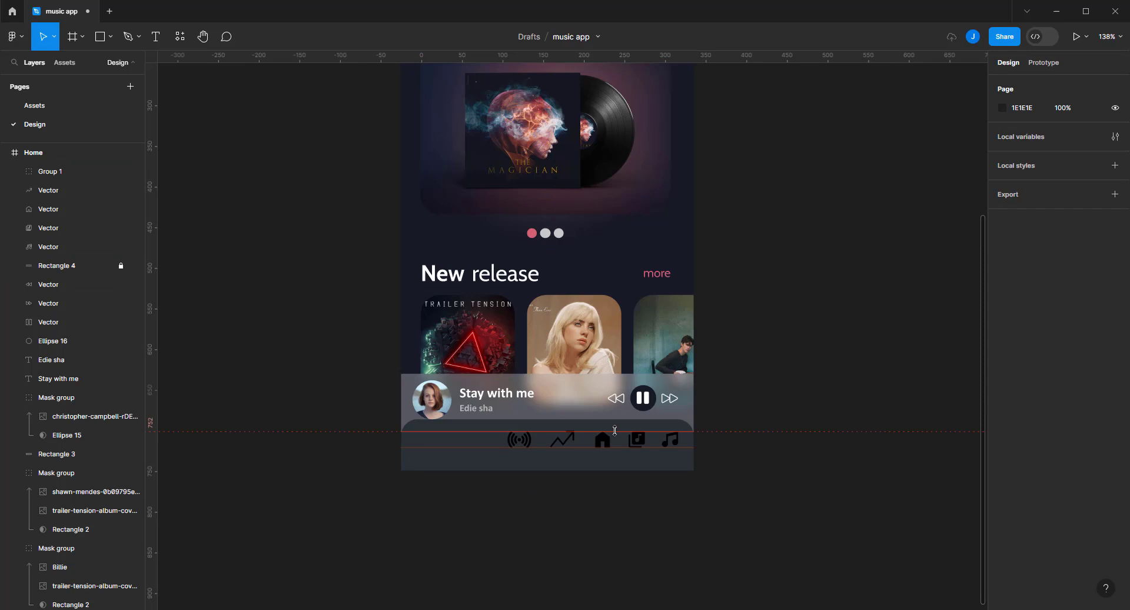
key("ctrl+a")
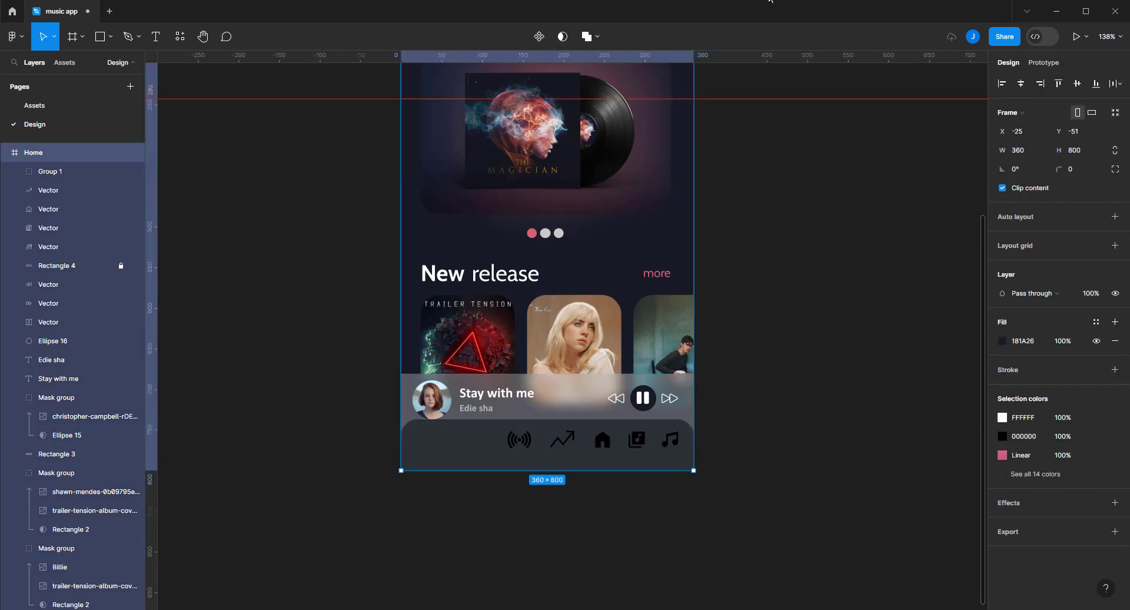
left_click(813, 415)
Set the fill of all five nav icons to white FFFFFF
scroll(759, 445, "up", 2)
scroll(789, 418, "up", 2)
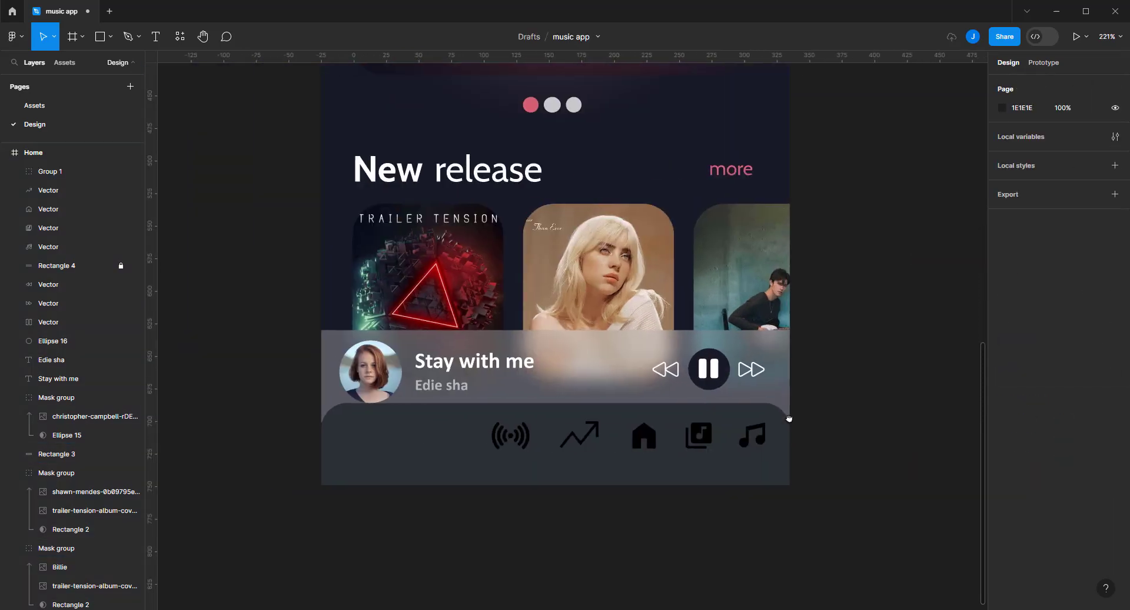
left_click_drag(777, 419, 467, 462)
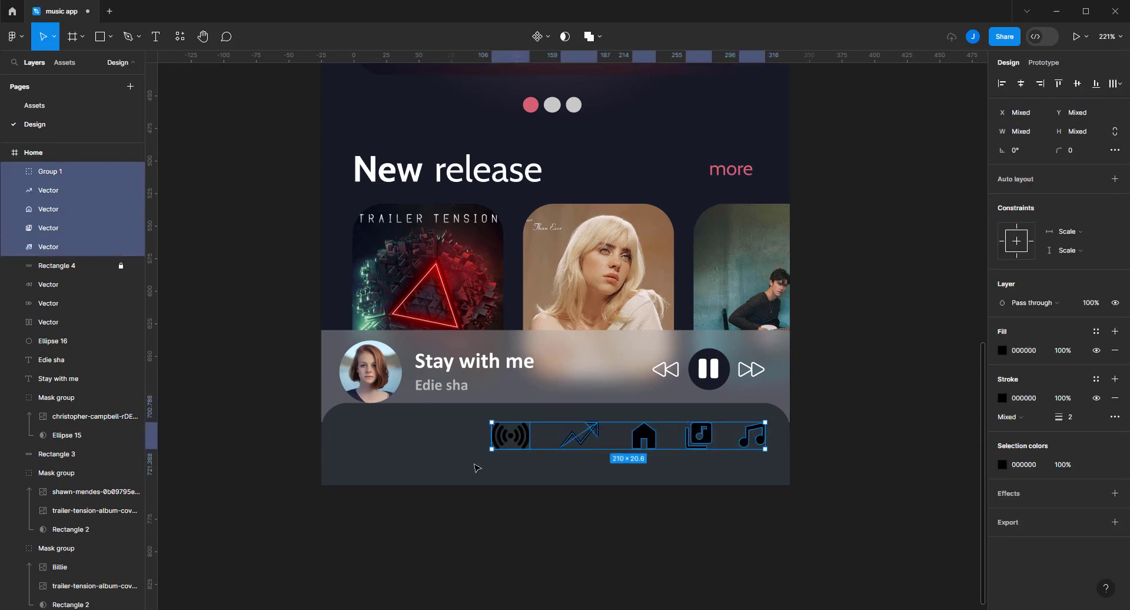
left_click(1023, 352)
type("ffffff")
key("Return")
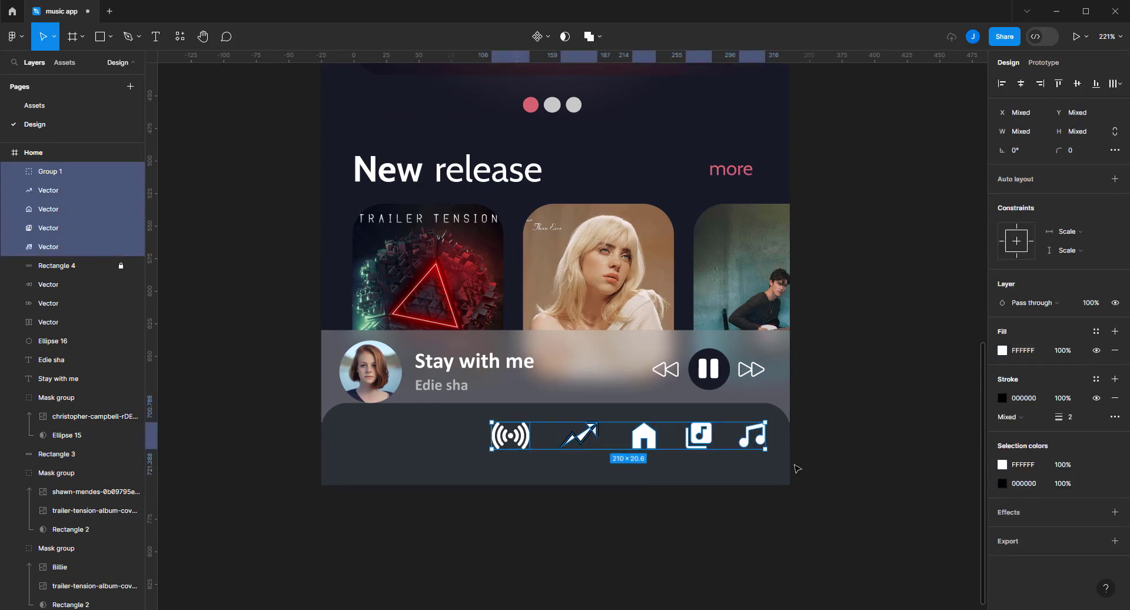
left_click(852, 429)
Remove the trend arrow's fill and give it a white FFFFFF stroke
left_click(578, 435)
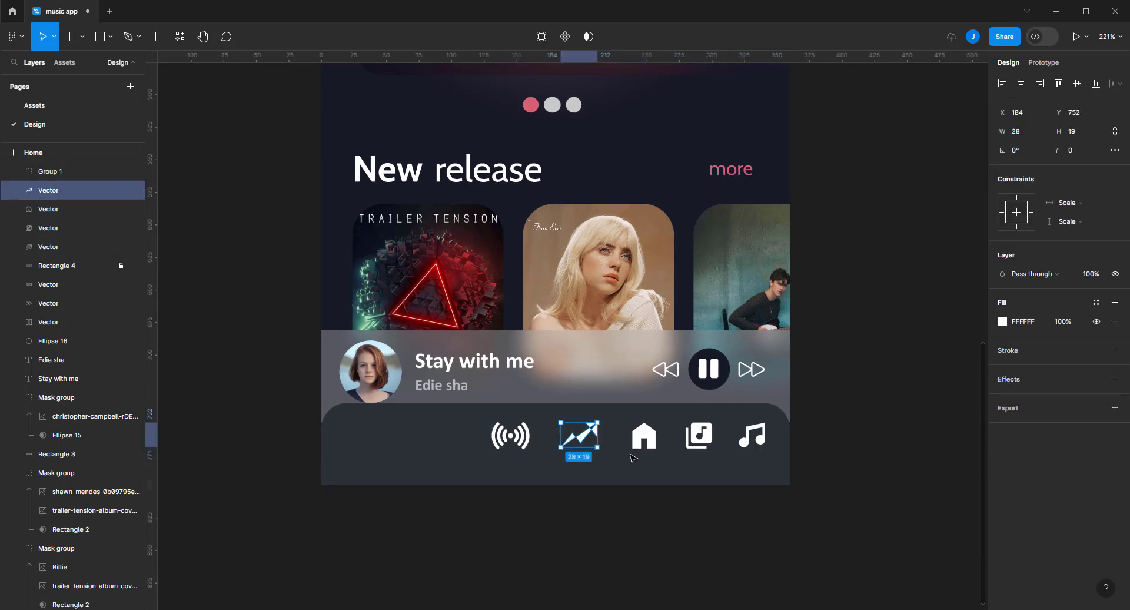
scroll(586, 439, "up", 5)
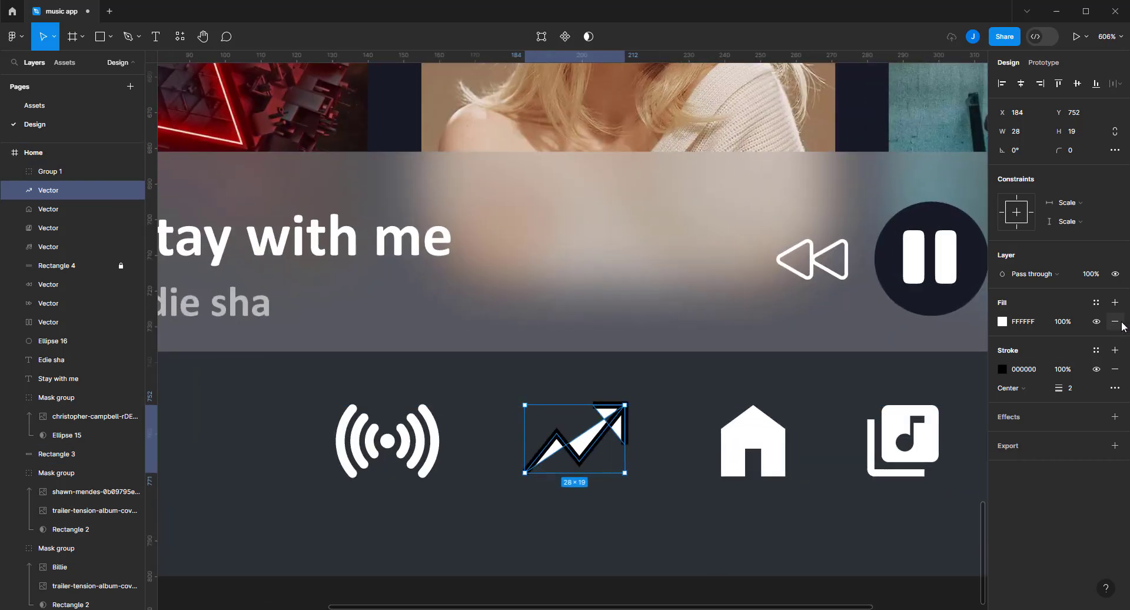
left_click(1030, 328)
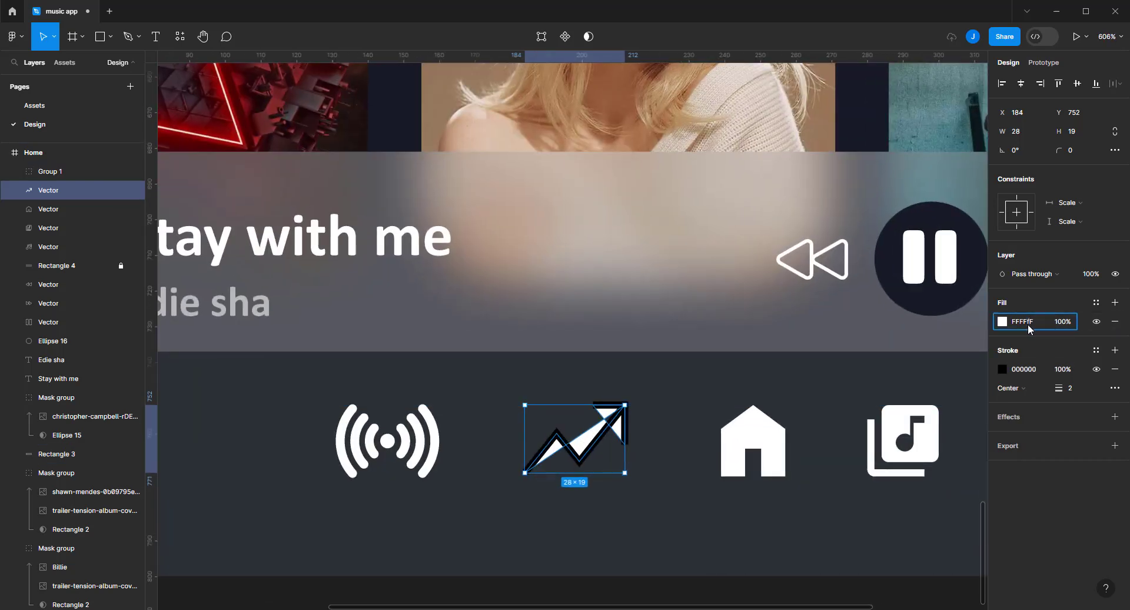
left_click(1115, 321)
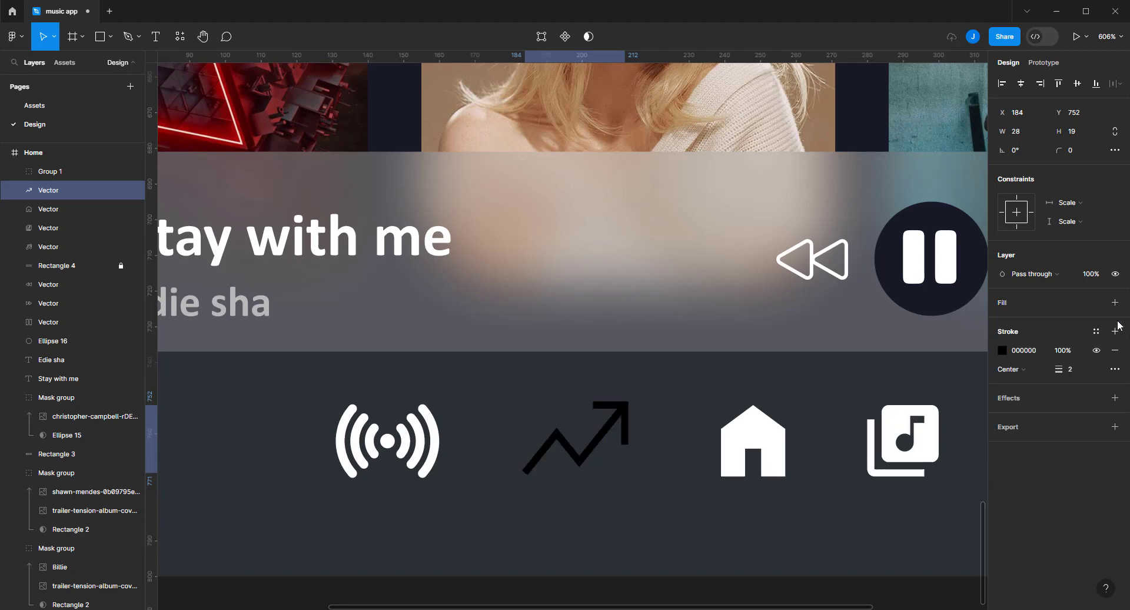
left_click(1027, 353)
type("ffffffff")
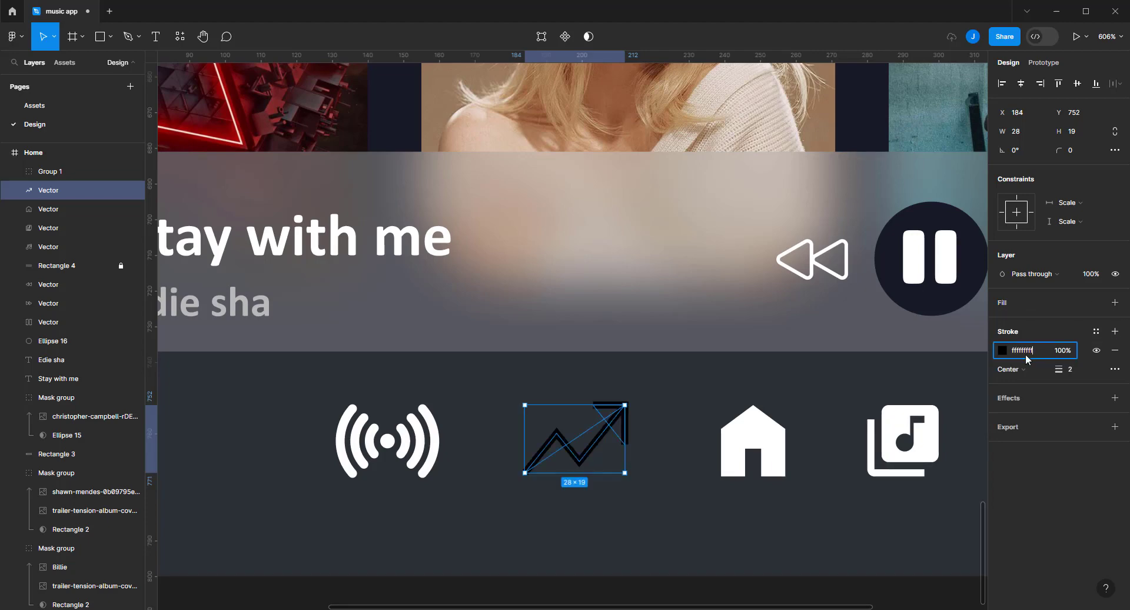
key("Return")
scroll(961, 386, "down", 3, "ctrl")
scroll(961, 386, "down", 2, "ctrl")
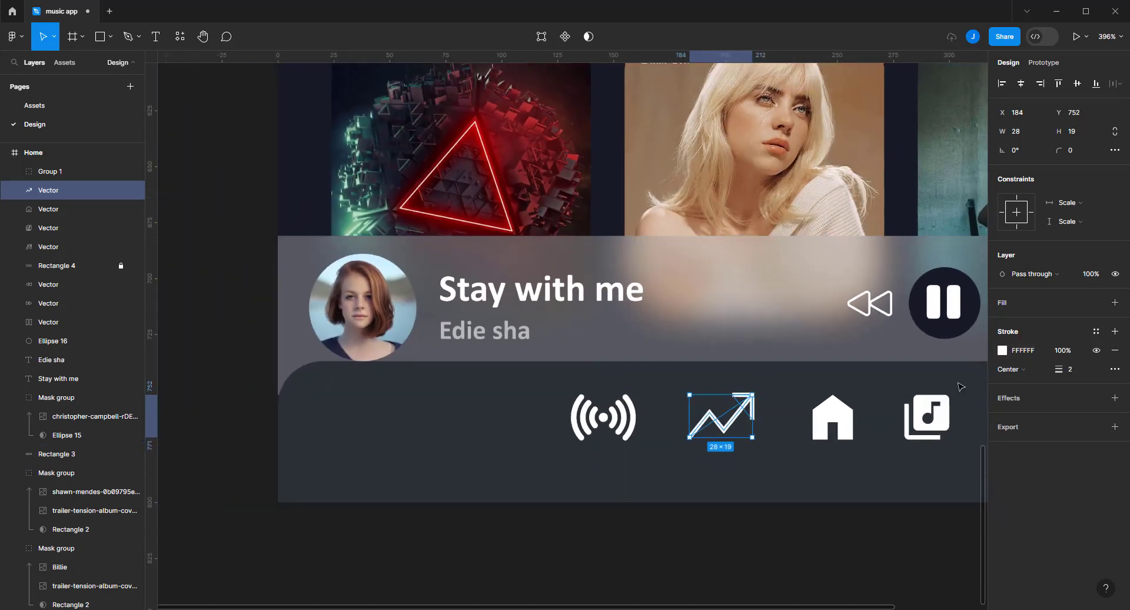
scroll(961, 386, "down", 3, "ctrl")
left_click(810, 533)
scroll(683, 471, "right", 5)
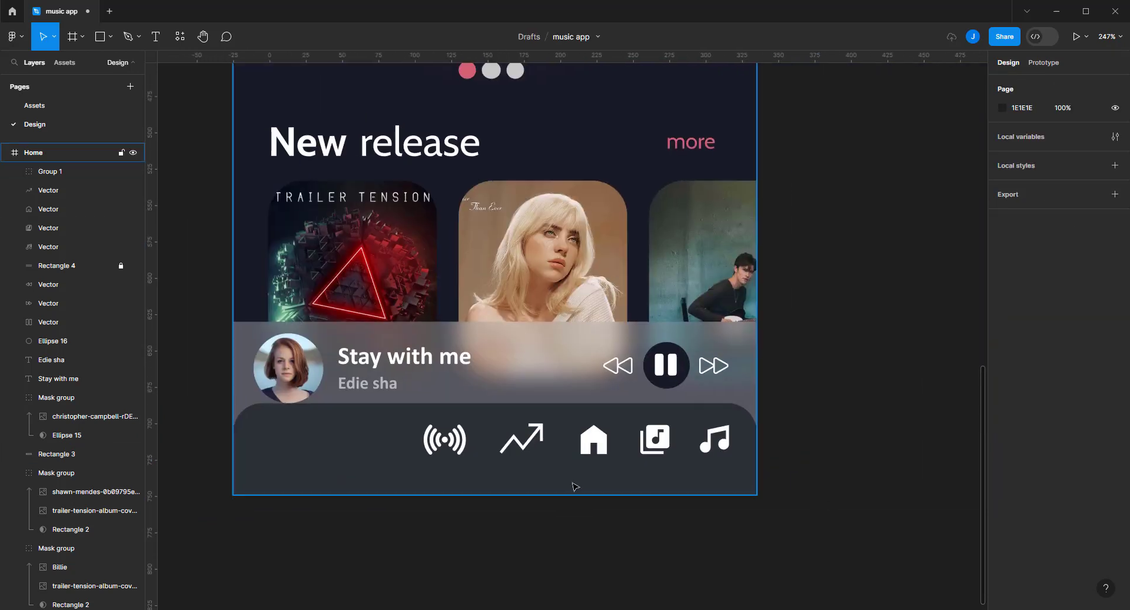
Move the broadcast, trend-arrow and home icons along the nav bar, centring home horizontally
scroll(575, 487, "down", 1, "ctrl")
left_click_drag(464, 449, 330, 451)
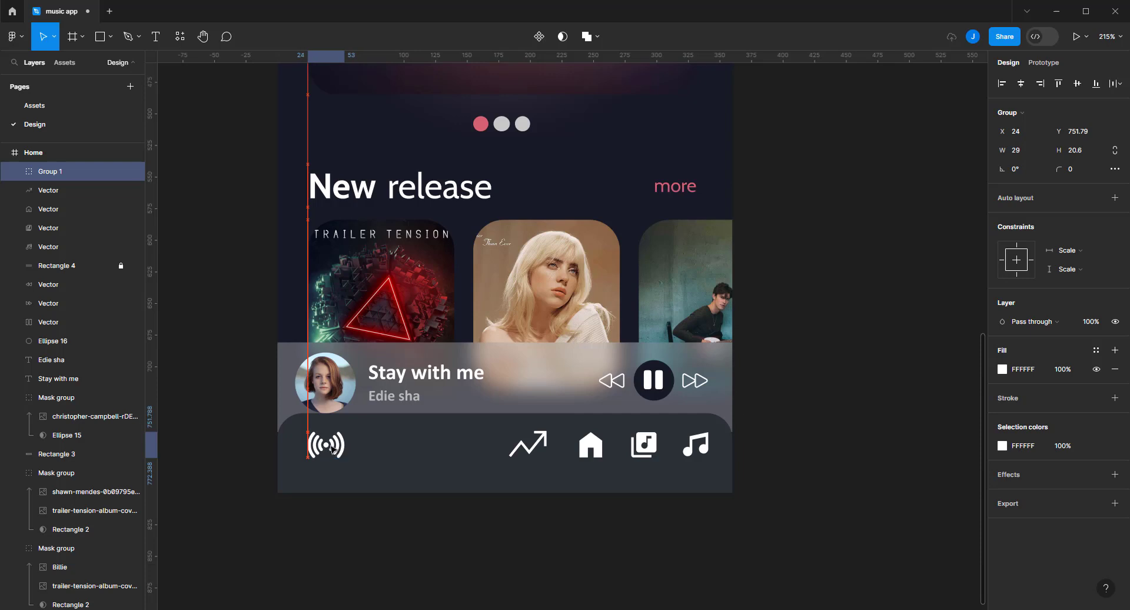
left_click(526, 449)
left_click(529, 450)
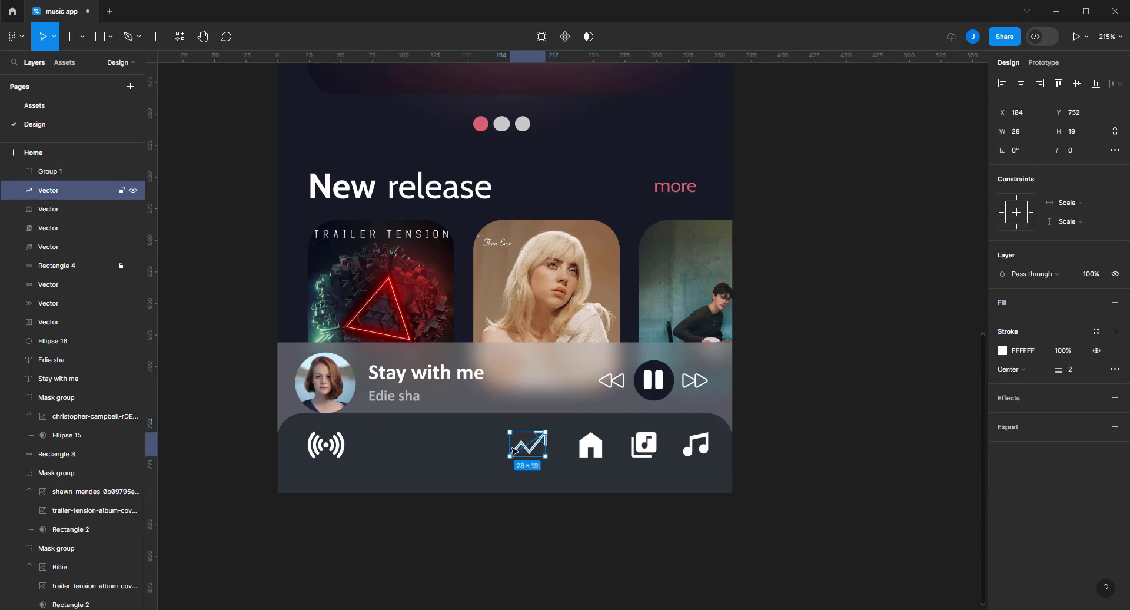
left_click_drag(513, 451, 397, 451)
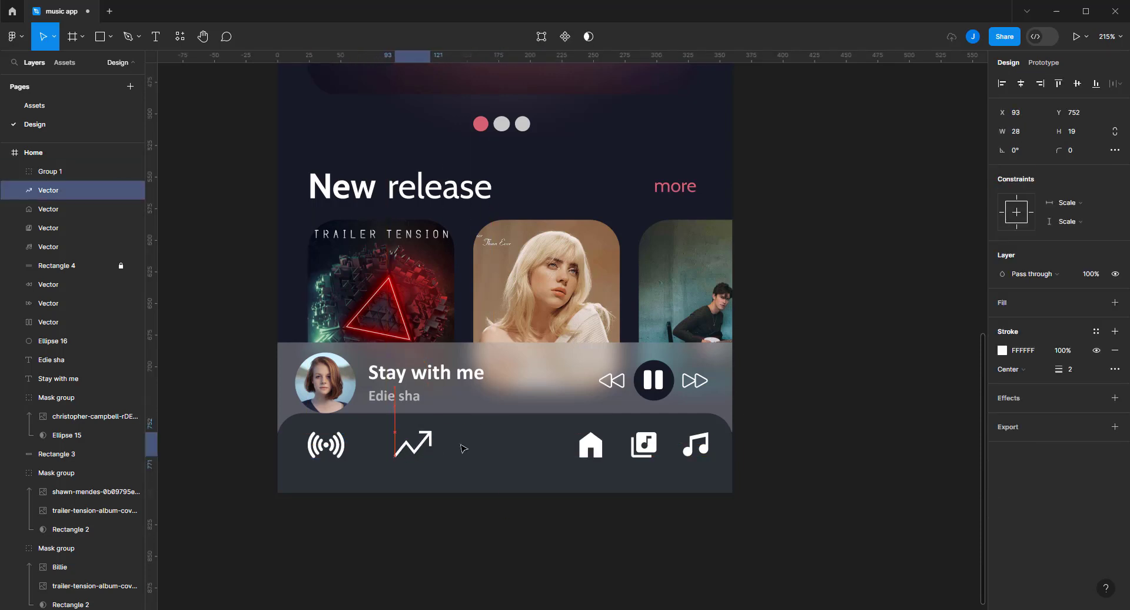
left_click_drag(590, 447, 510, 447)
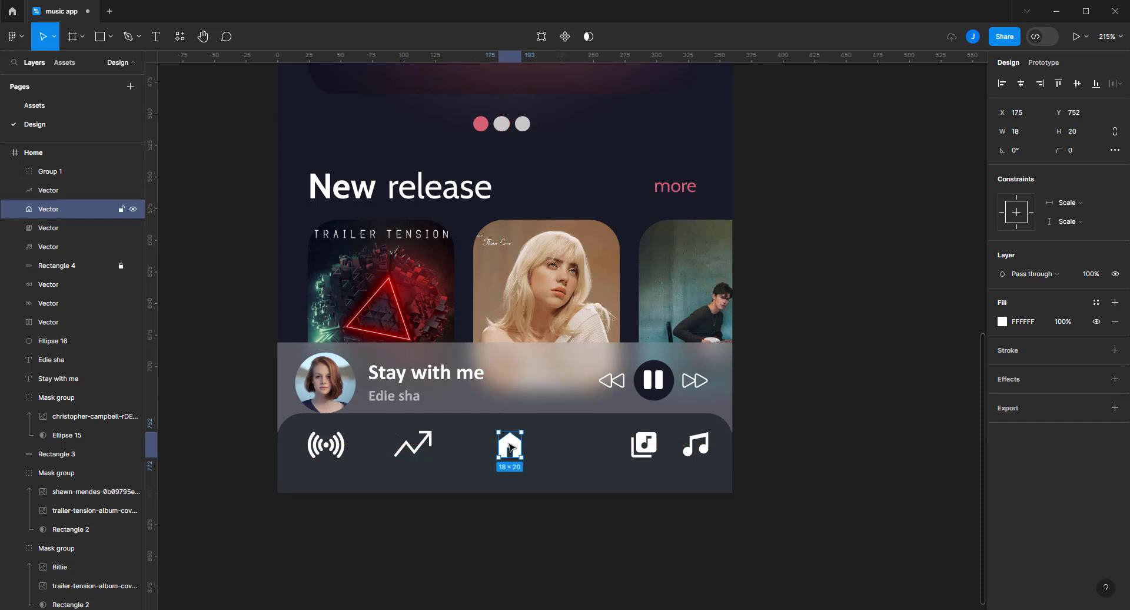
key("Escape")
left_click(510, 448)
left_click(1020, 83)
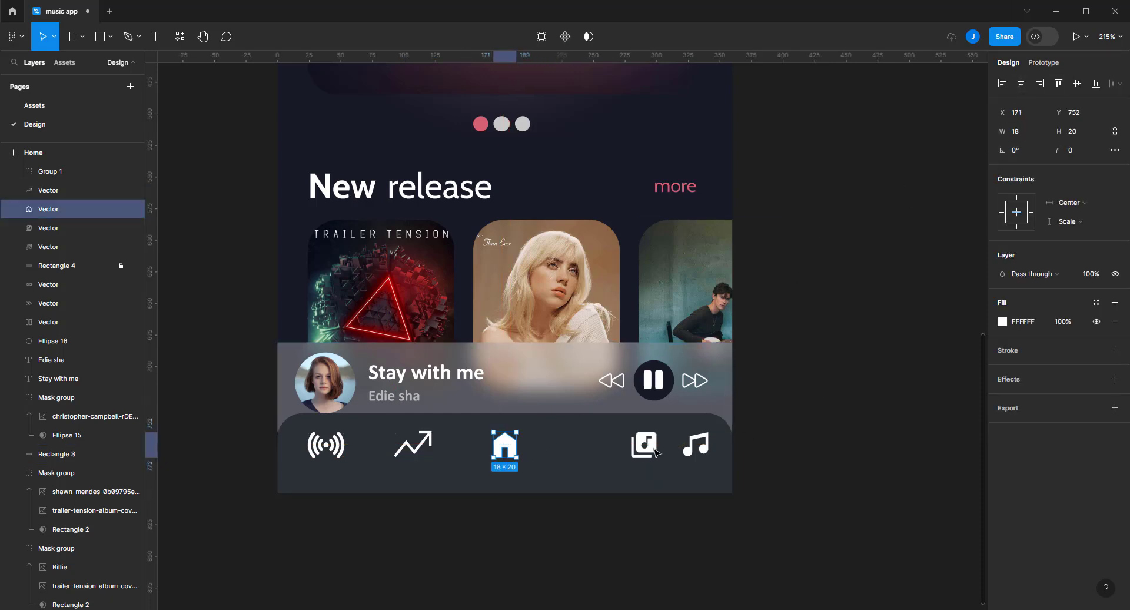
Shift the library and music-note icons left and nudge the broadcast icon to X 30
left_click_drag(656, 453, 595, 453)
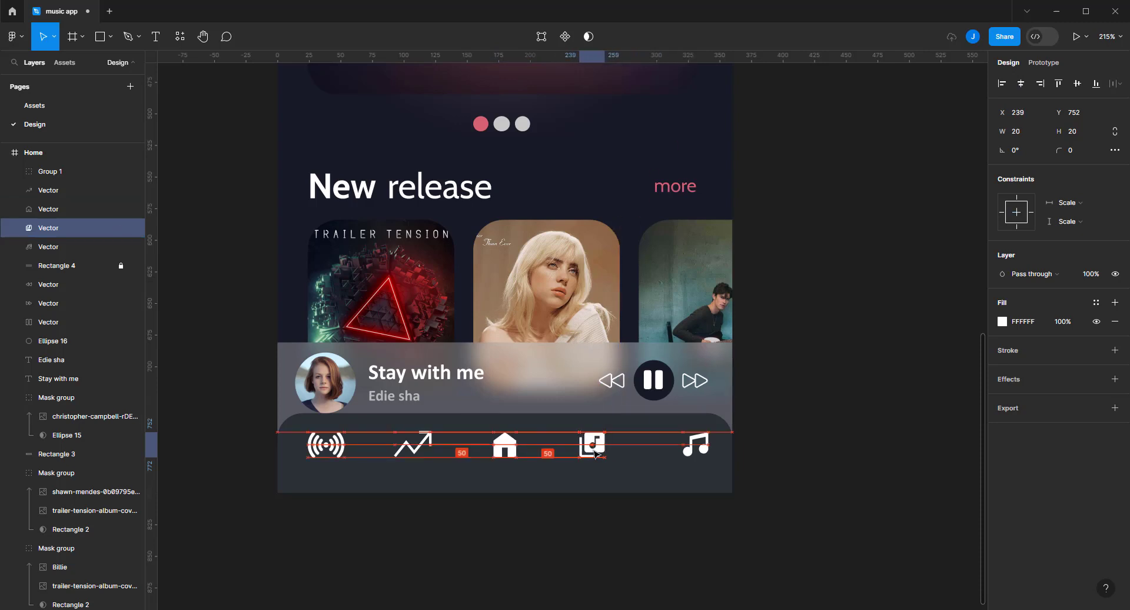
left_click_drag(691, 457, 676, 458)
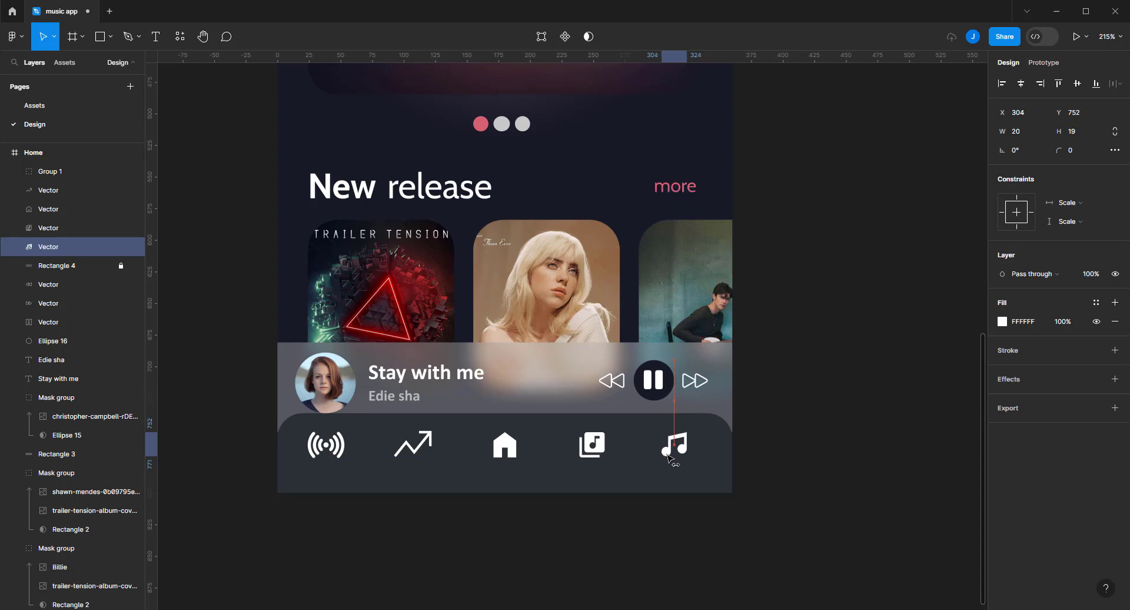
left_click_drag(676, 458, 675, 457)
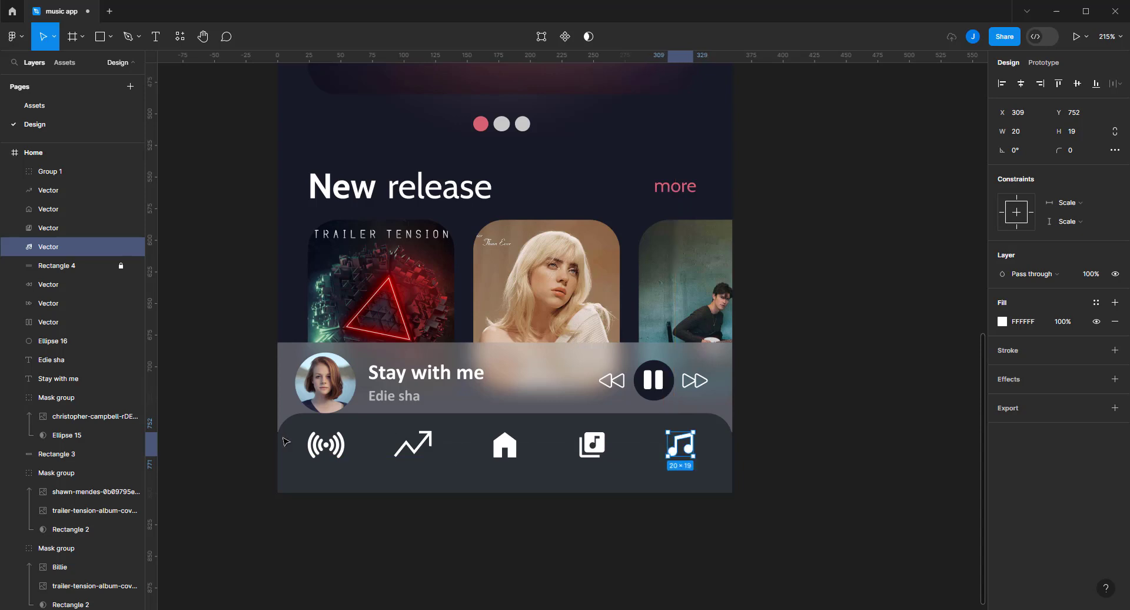
mouse_move(325, 446)
left_mouse_down()
mouse_move(350, 447)
mouse_move(328, 448)
left_mouse_up()
scroll(745, 413, "down", 1)
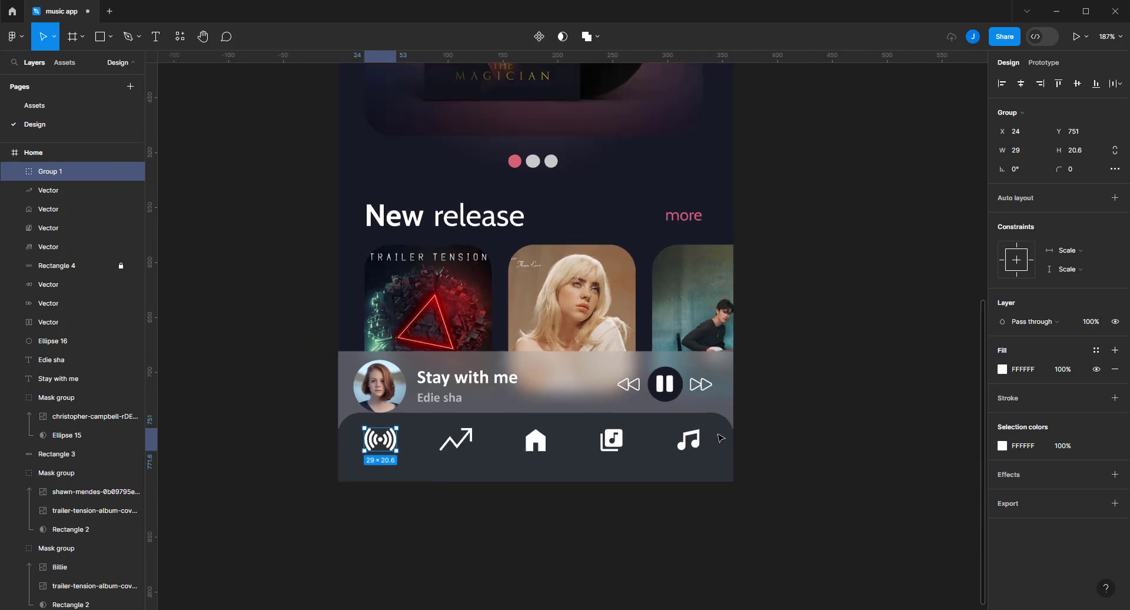
left_click_drag(716, 433, 378, 475)
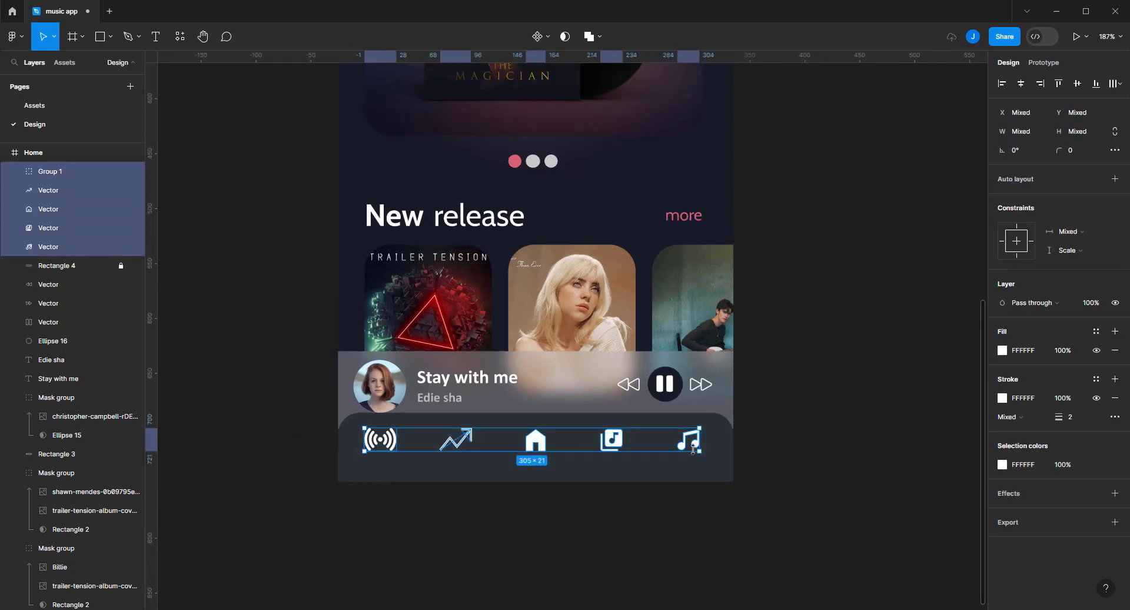
left_click_drag(699, 451, 693, 454)
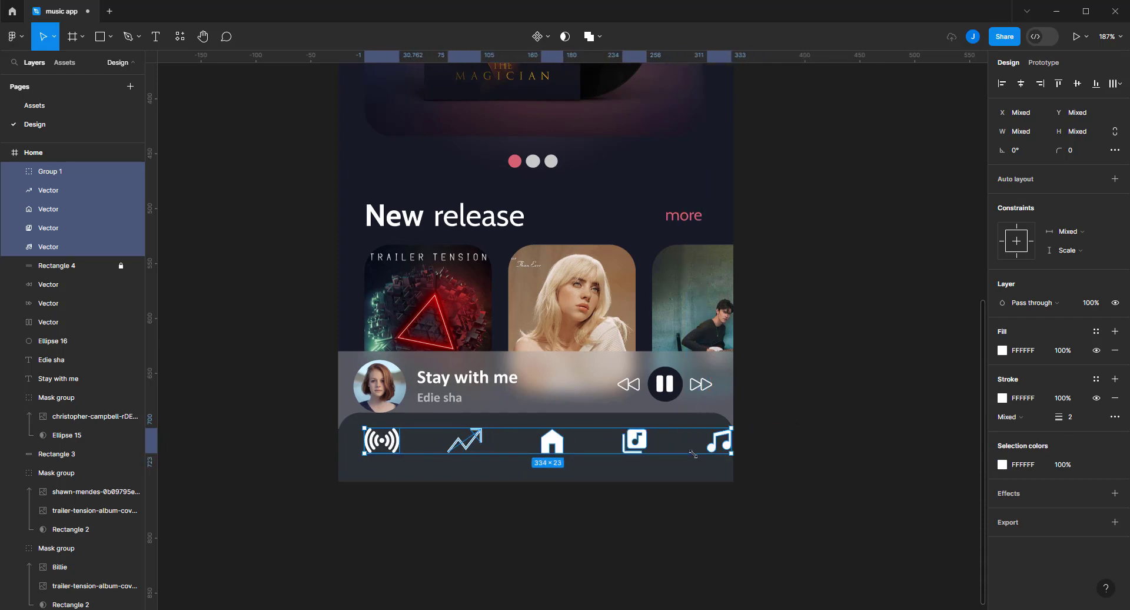
Respace all five icons evenly, music note at X 294, and scale them to 298×27
left_click(839, 413)
left_click_drag(716, 447, 694, 453)
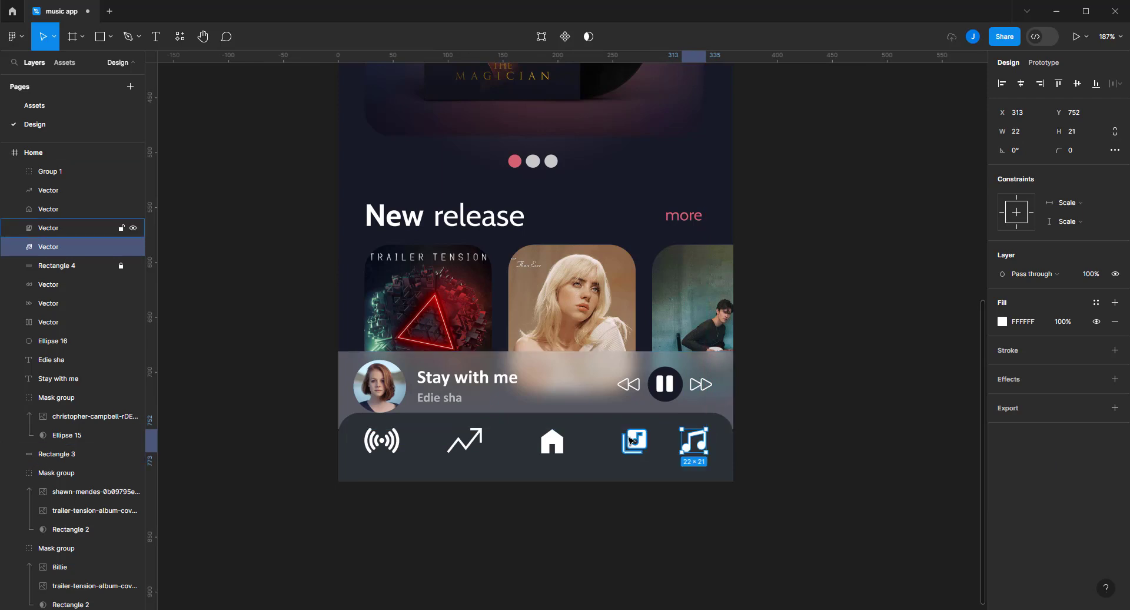
left_click_drag(564, 446, 547, 446)
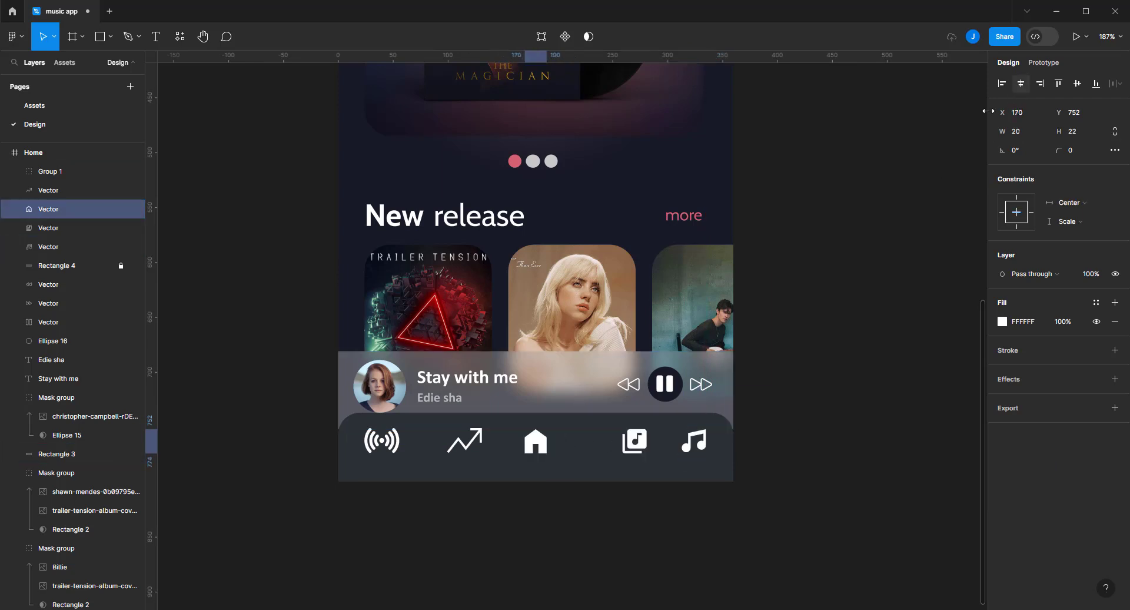
left_click_drag(644, 446, 616, 450)
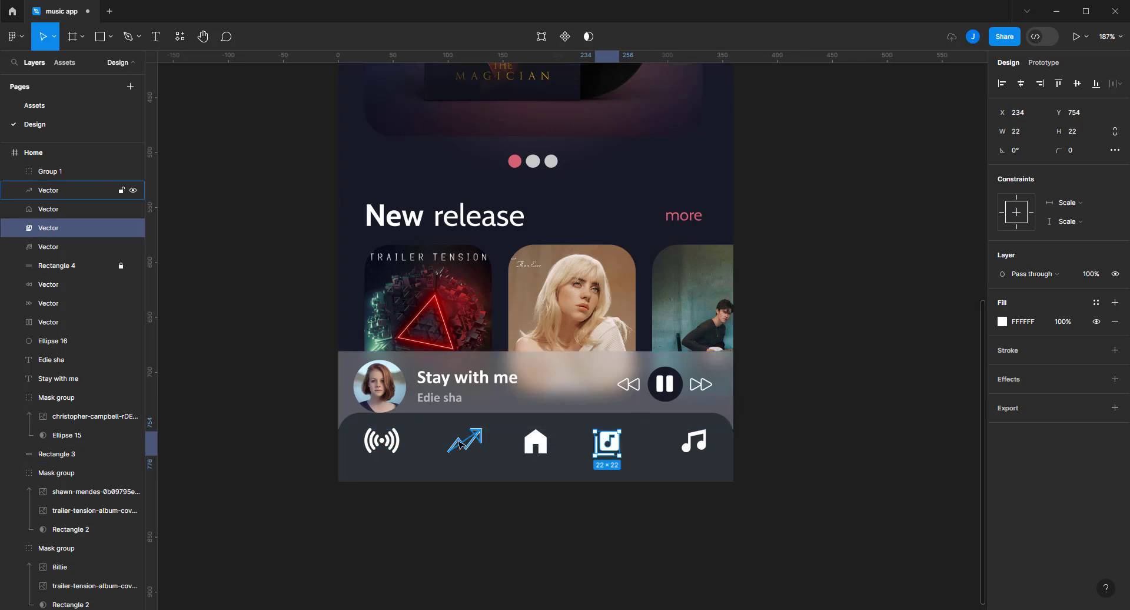
left_click_drag(465, 442, 461, 445)
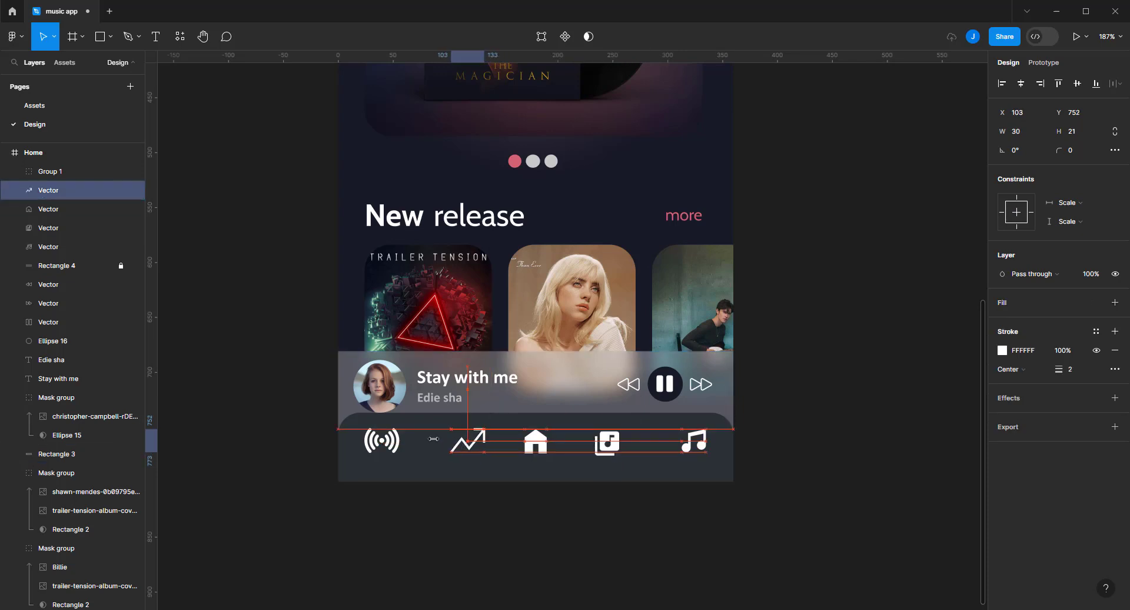
left_click(412, 440)
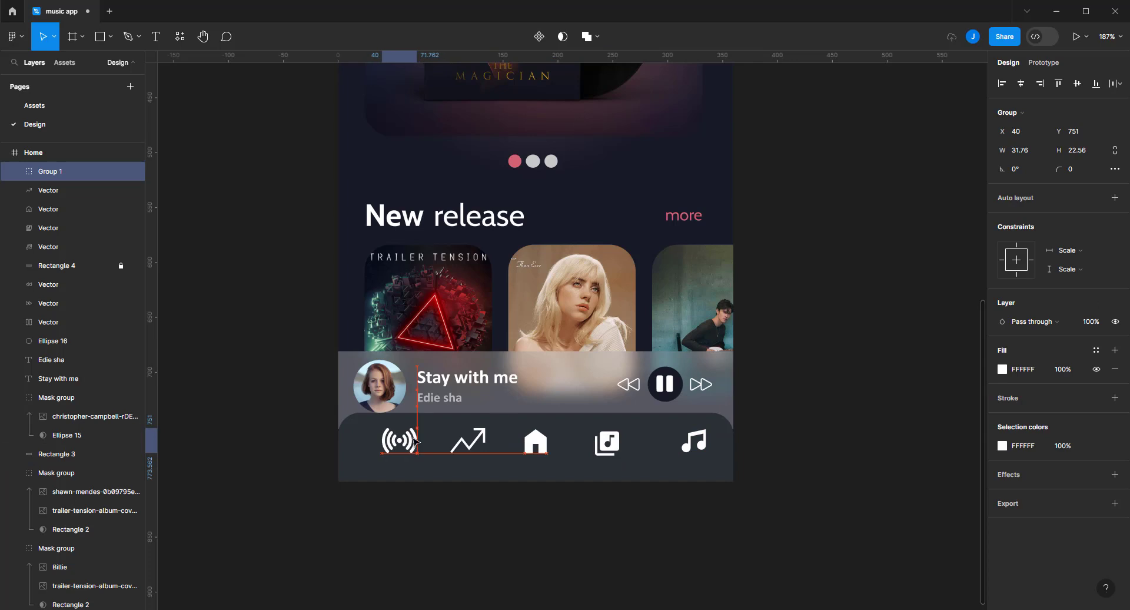
left_click_drag(694, 441, 673, 446)
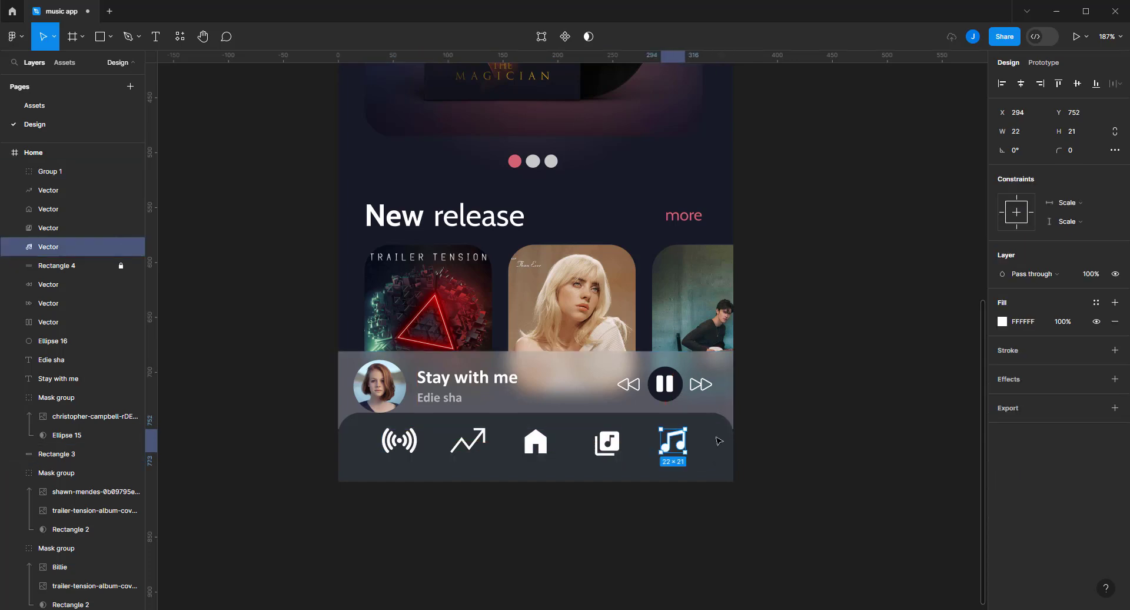
left_click_drag(716, 469, 361, 425)
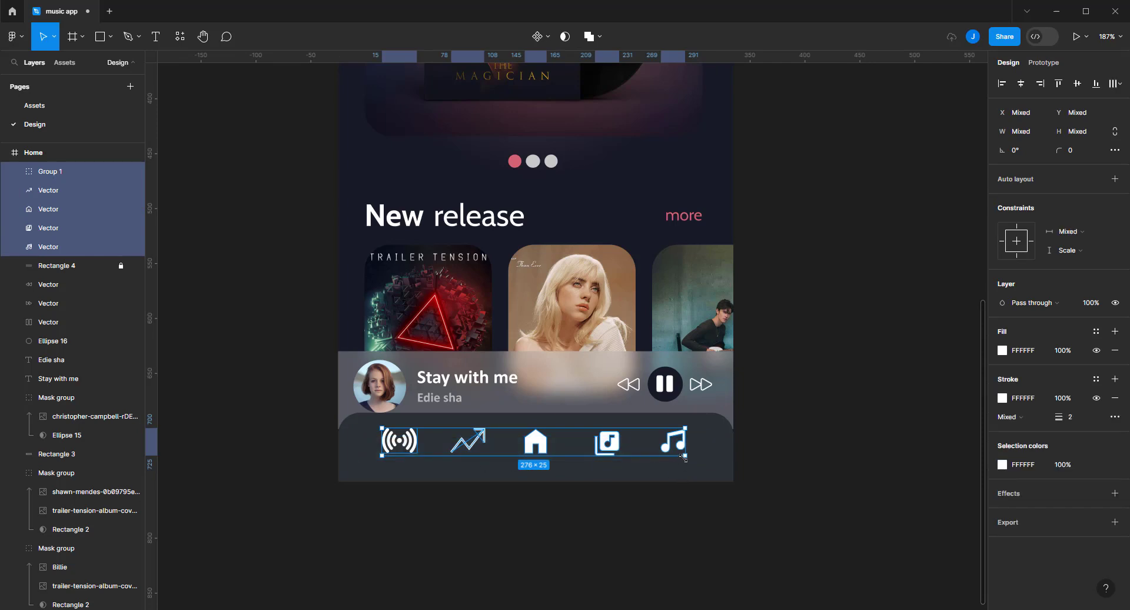
left_click_drag(684, 458, 685, 458)
Raise the Stay with me player bar group above the nav bar
left_click(815, 430)
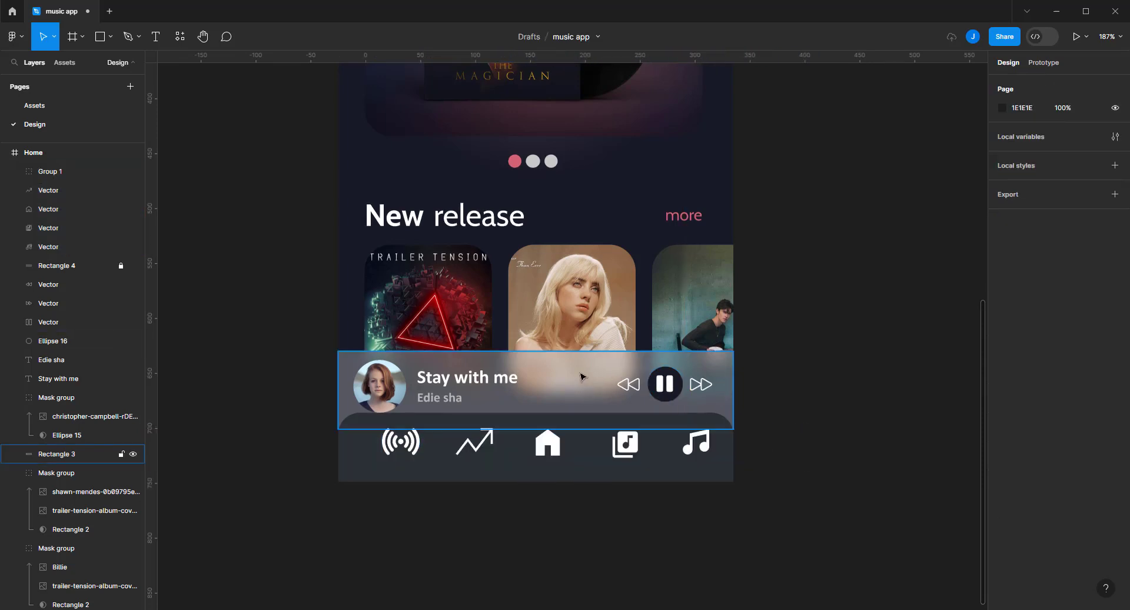
left_click_drag(665, 388, 587, 301)
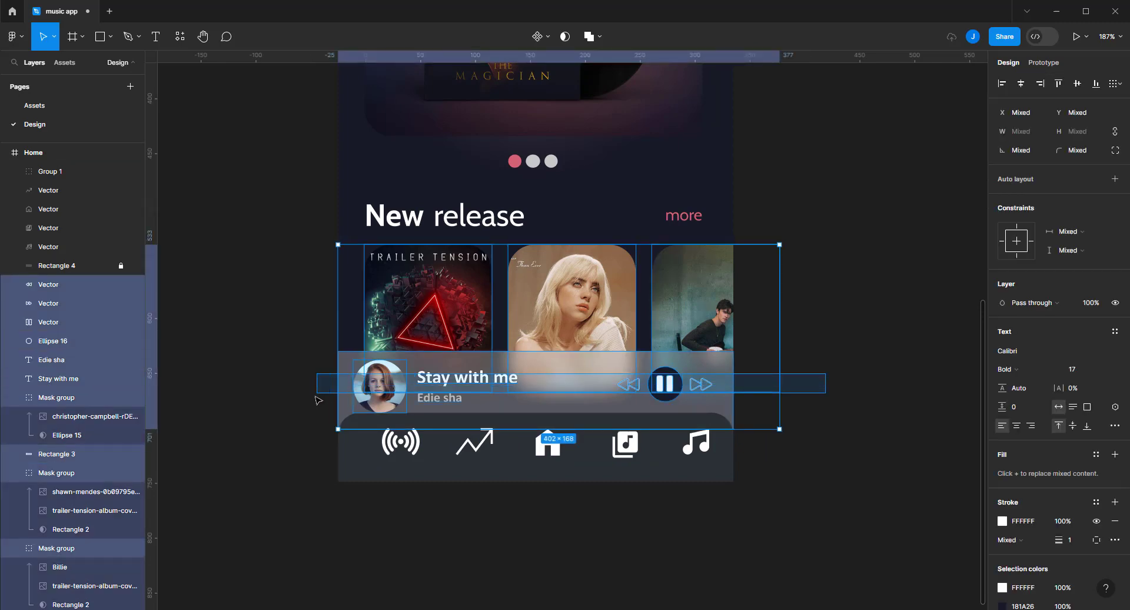
left_click(587, 302, "shift")
left_click(702, 307, "shift")
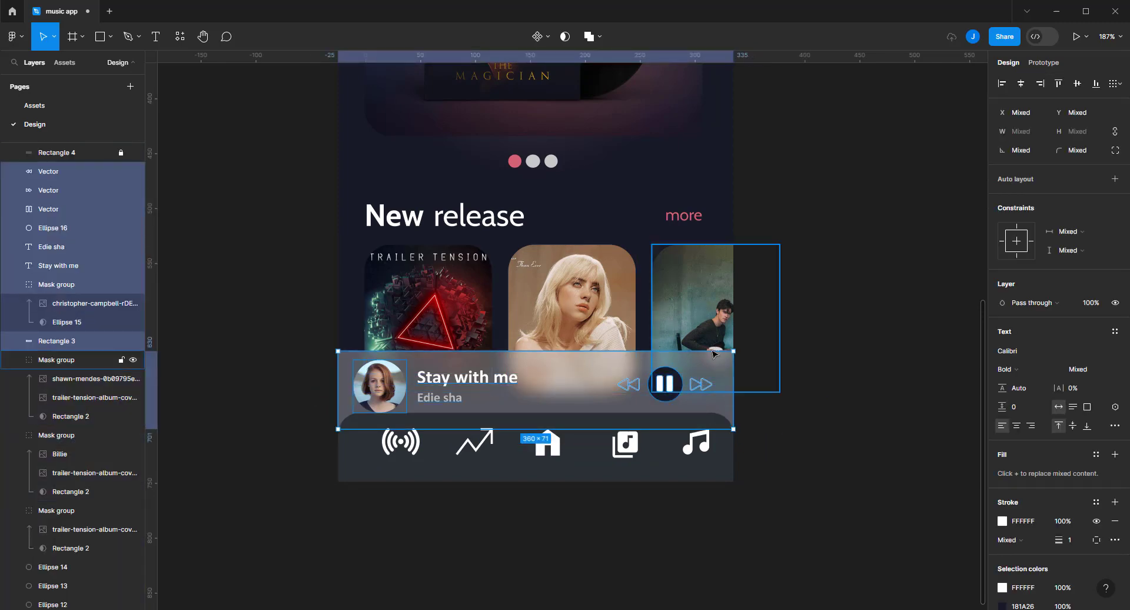
left_click_drag(562, 371, 560, 358)
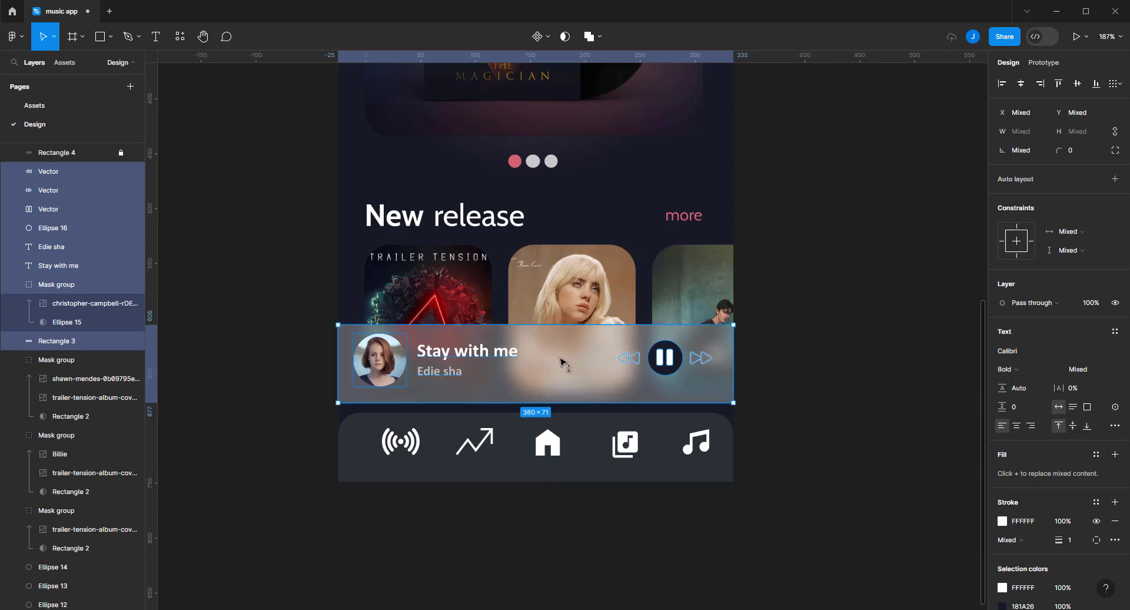
left_click(811, 315)
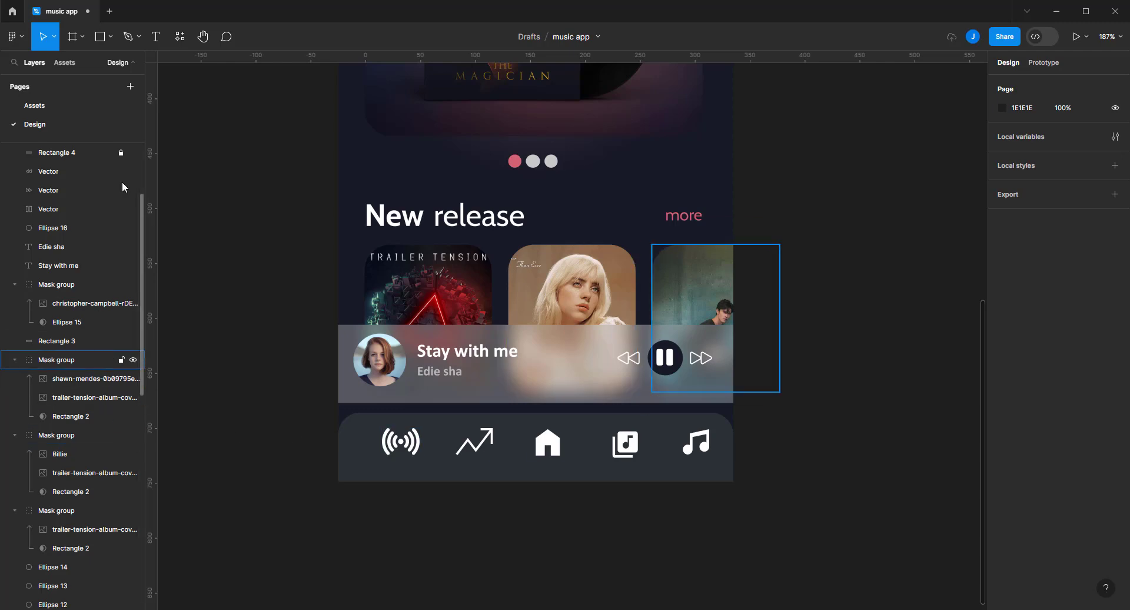
Unlock Rectangle 4, make the nav bar background taller upward, and relock it
left_click(112, 154)
left_click(121, 153)
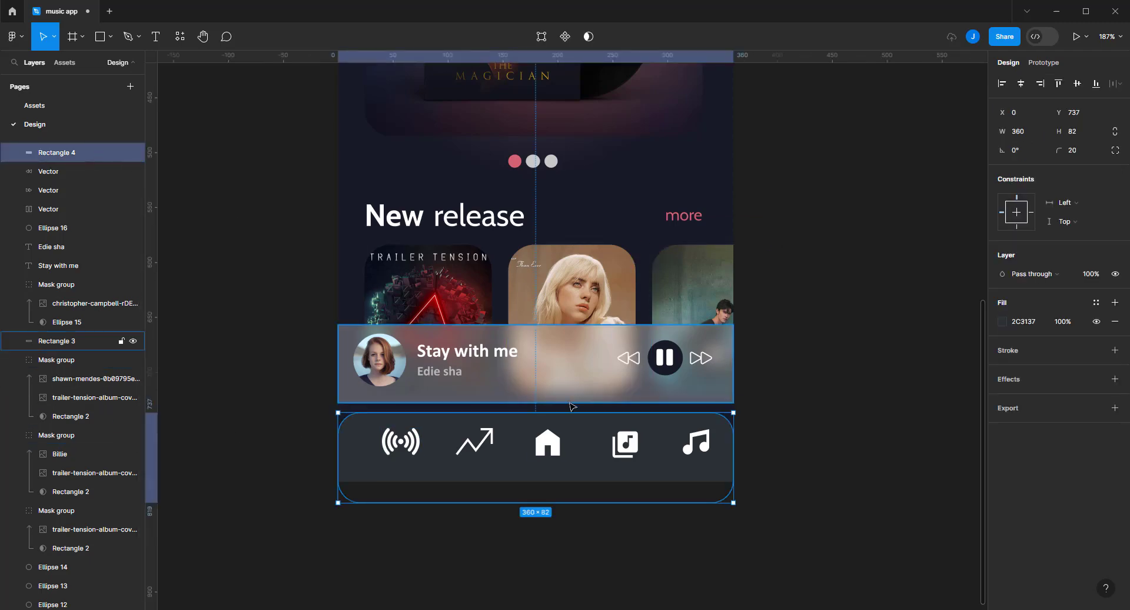
mouse_move(571, 414)
left_mouse_down()
mouse_move(576, 386)
mouse_move(575, 402)
left_mouse_up()
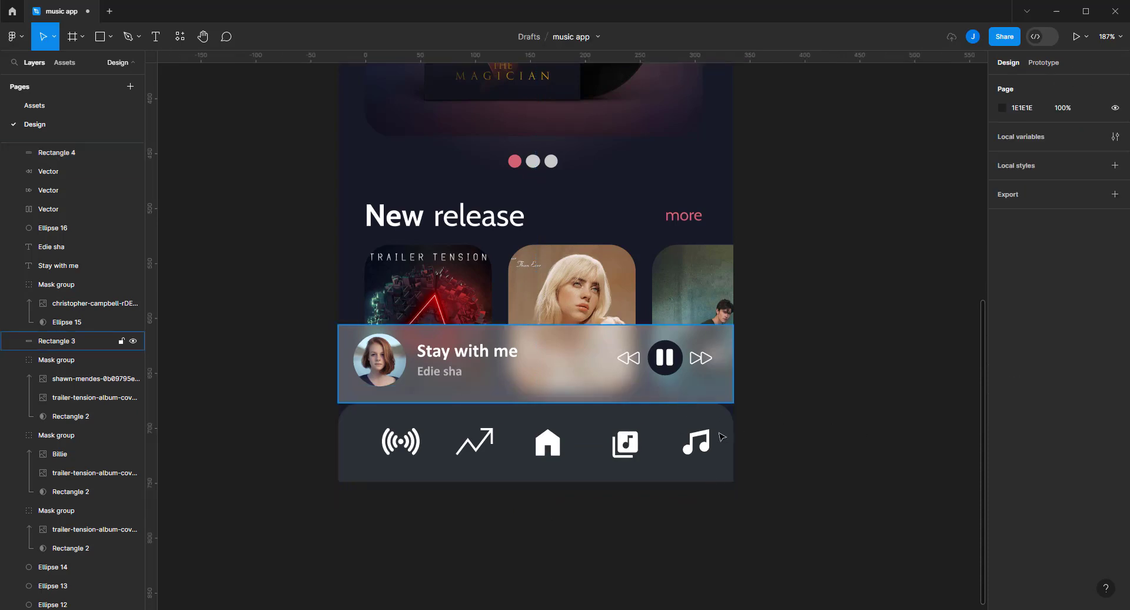
scroll(88, 153, "up", 1)
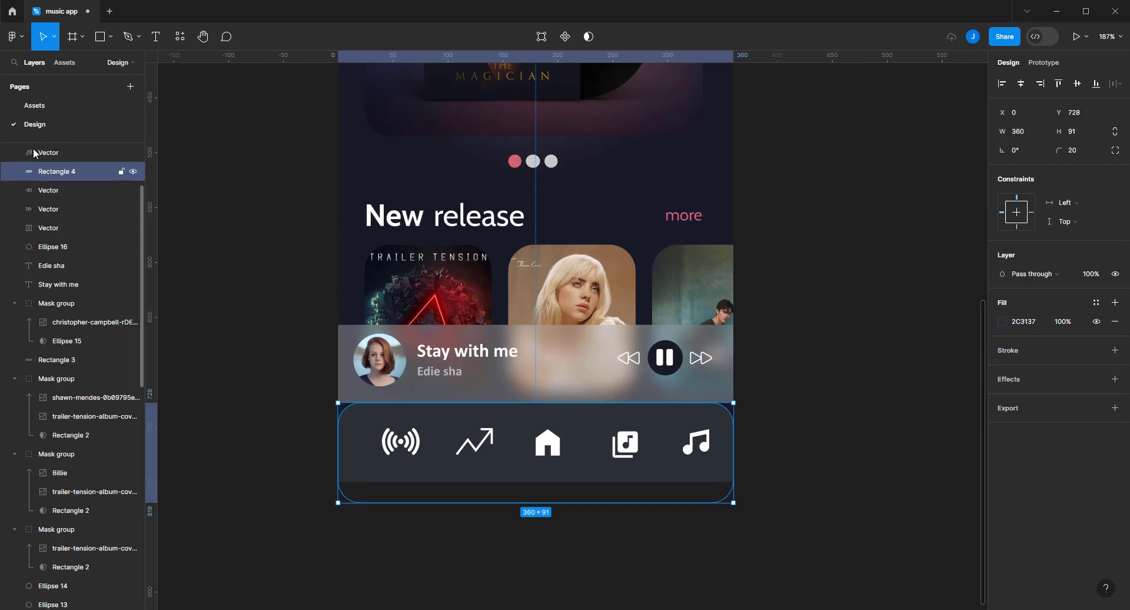
left_click(121, 171)
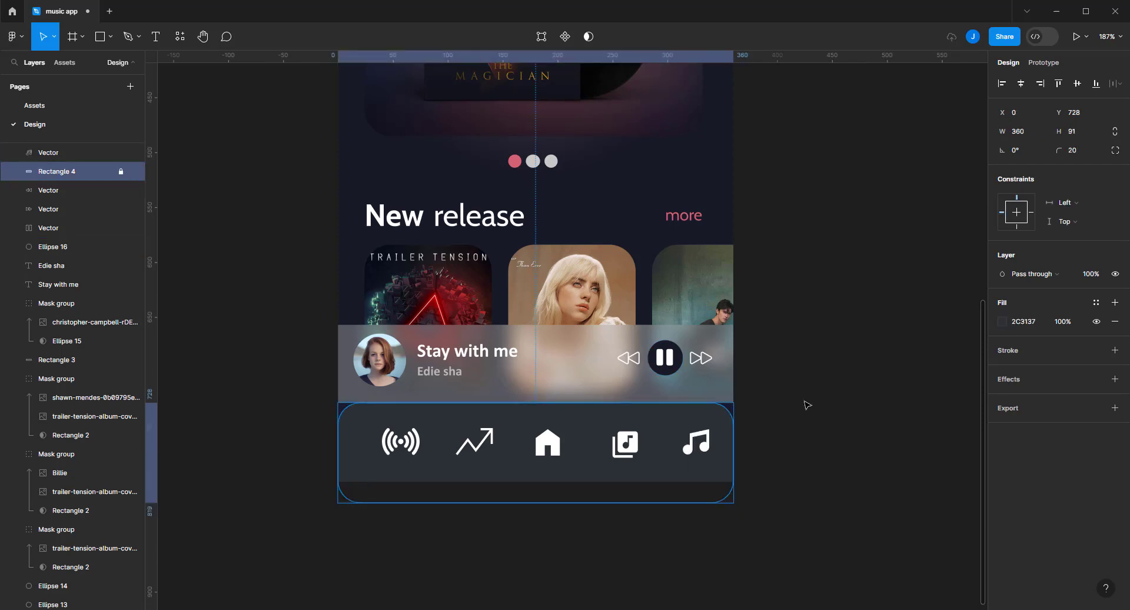
Lower the nav icons, extend Rectangle 3 to 89 high, and seat the player on the nav bar
mouse_move(770, 427)
left_mouse_down()
mouse_move(403, 448)
mouse_move(396, 433)
left_mouse_up()
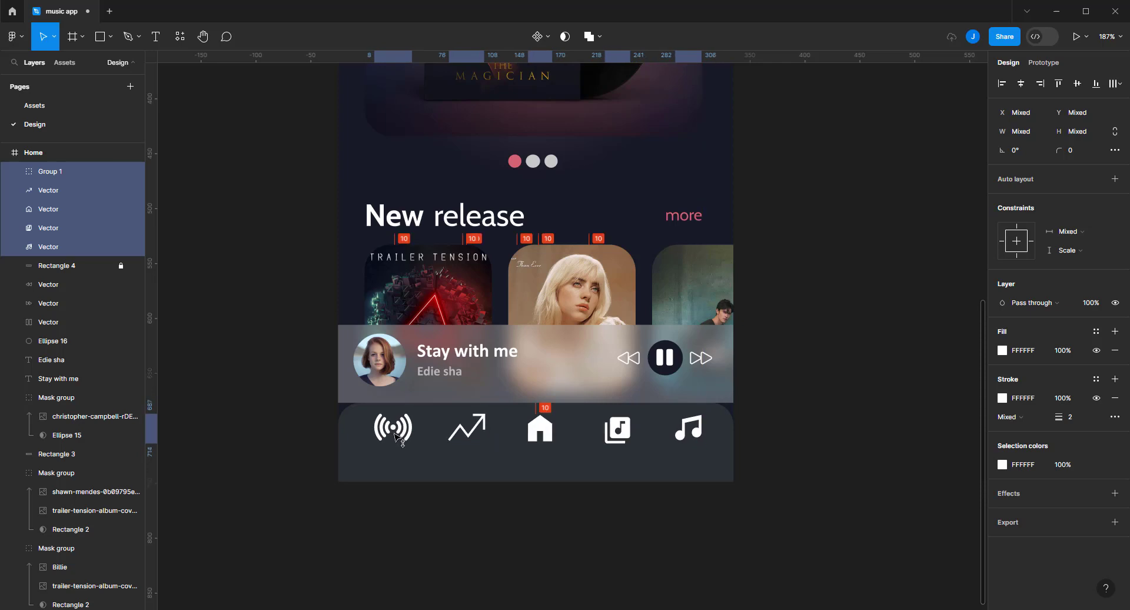
left_click_drag(395, 436, 395, 445)
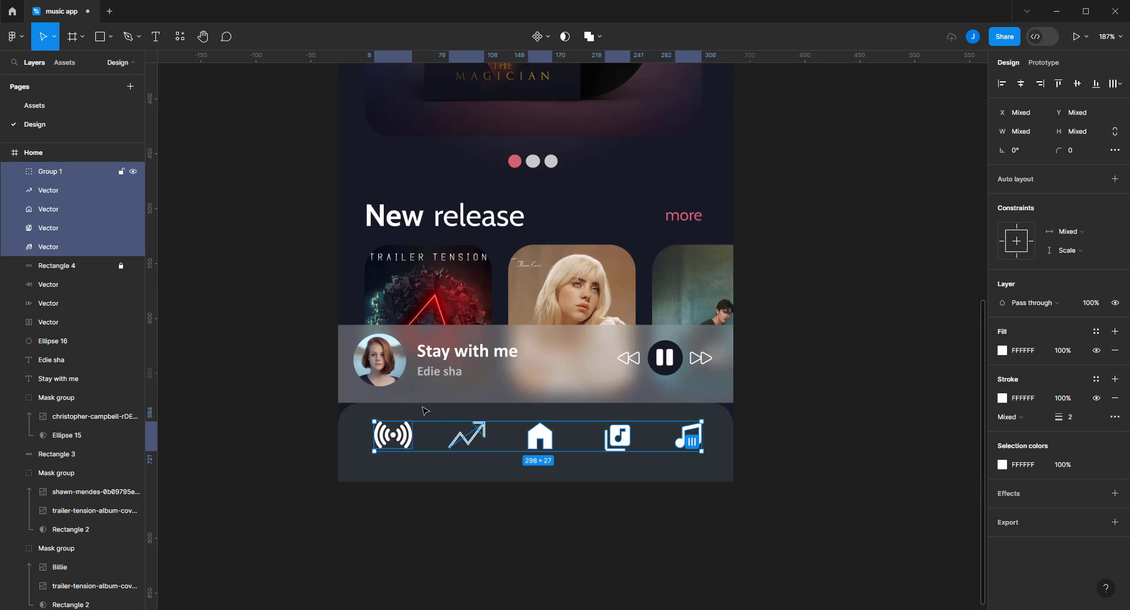
left_click(507, 389)
left_click_drag(574, 403, 573, 422)
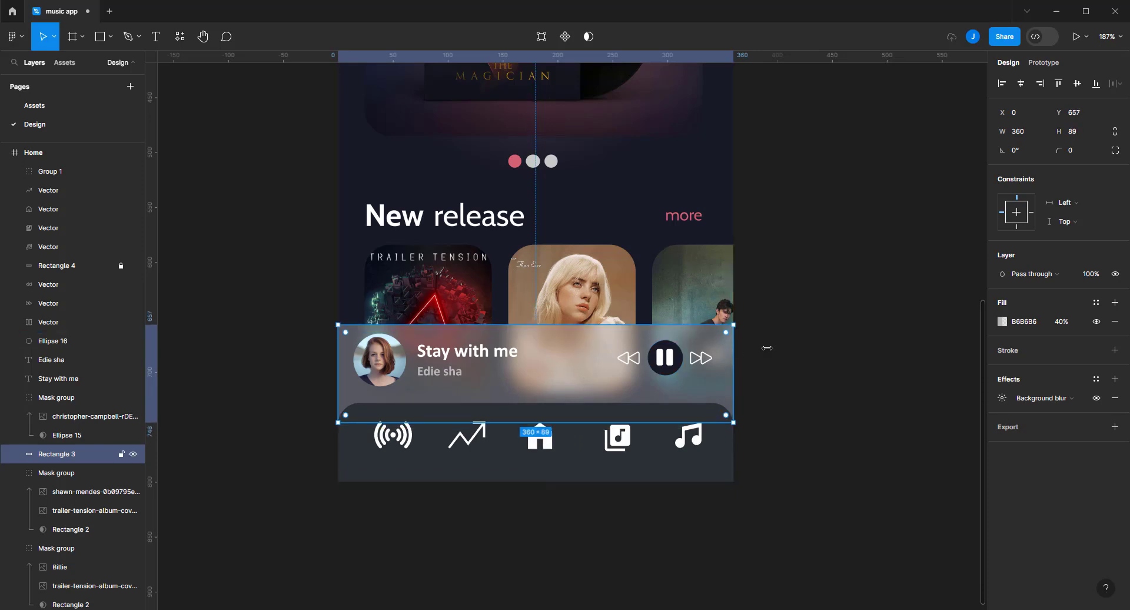
mouse_move(789, 353)
left_mouse_down()
mouse_move(277, 396)
mouse_move(599, 368)
mouse_move(585, 375)
left_mouse_up()
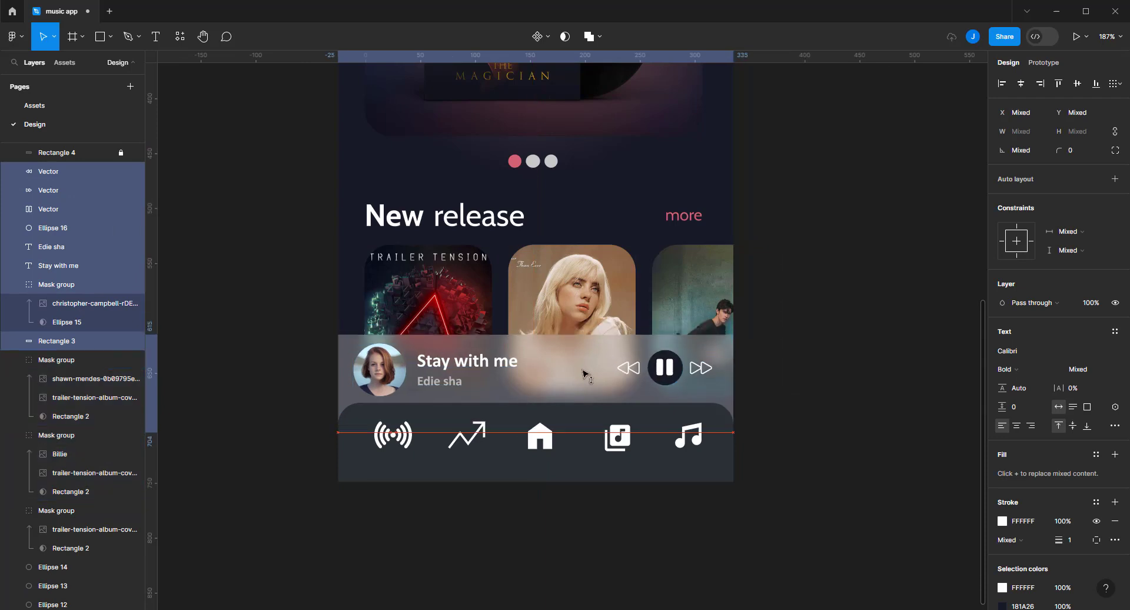
left_click(784, 356)
scroll(772, 383, "down", 1)
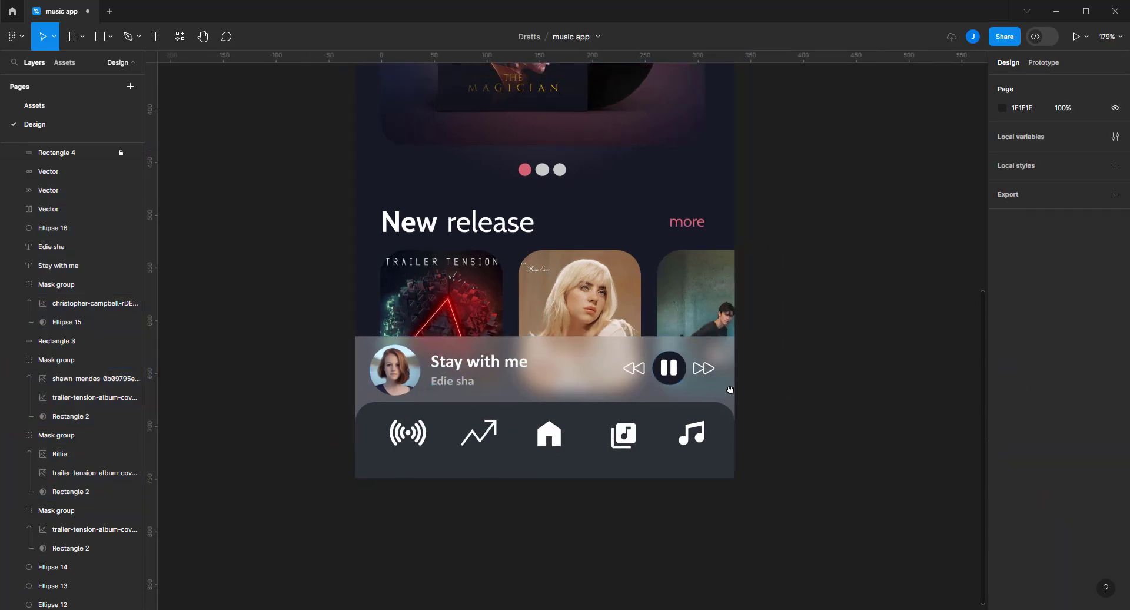
Nudge the pause icon 1 px to the right
scroll(730, 390, "up", 1)
left_click(670, 388)
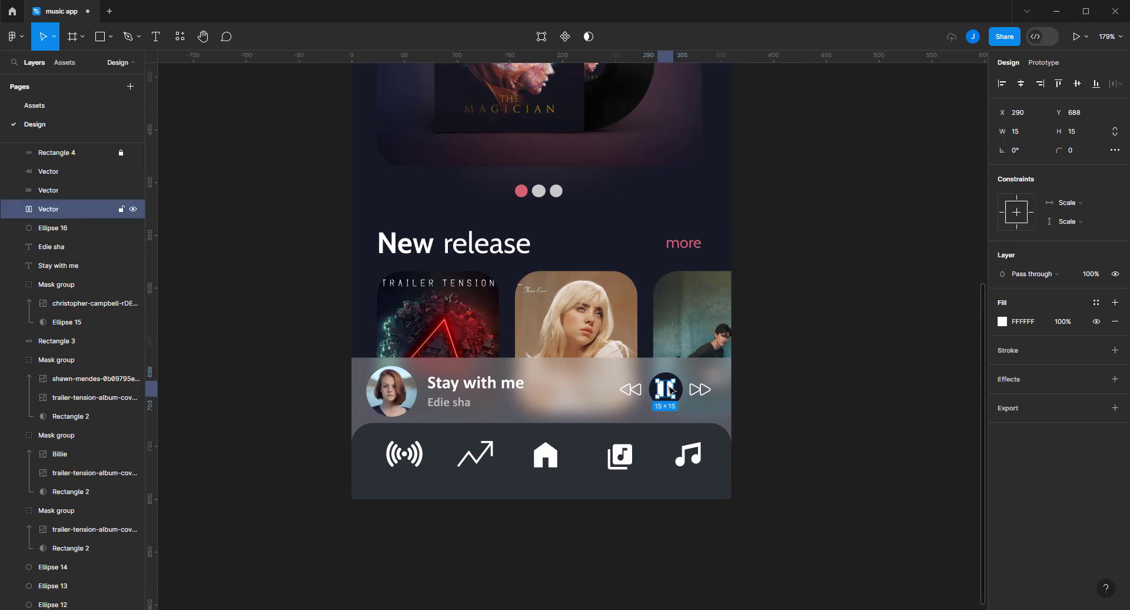
key("Right")
left_click(791, 408)
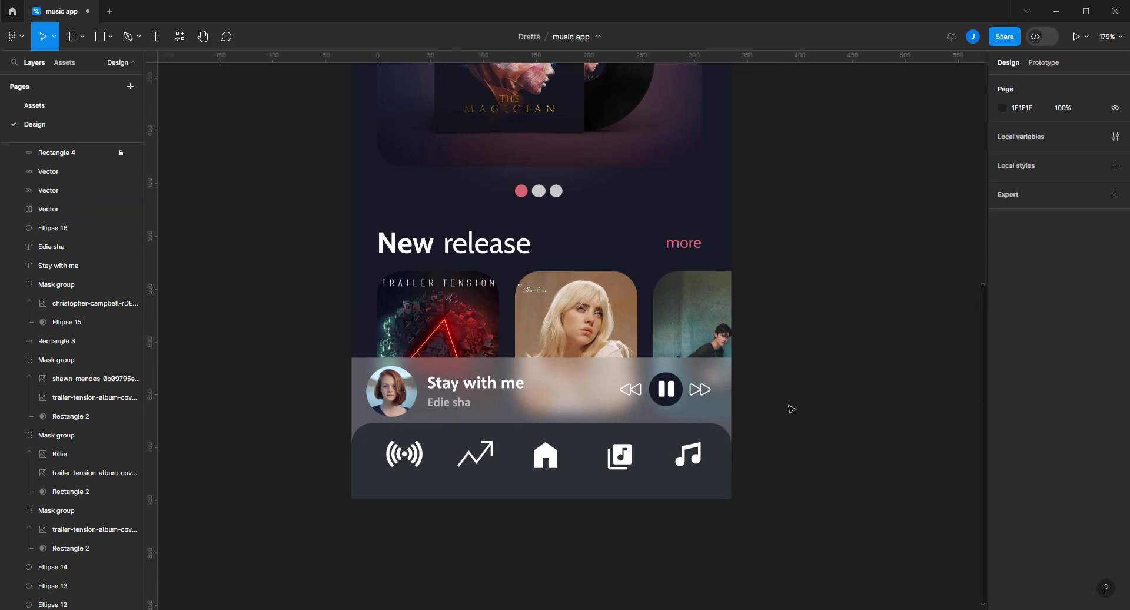
Colour the home icon with the pink sampled from the 'more' element
left_click(542, 459)
scroll(542, 458, "down", 1)
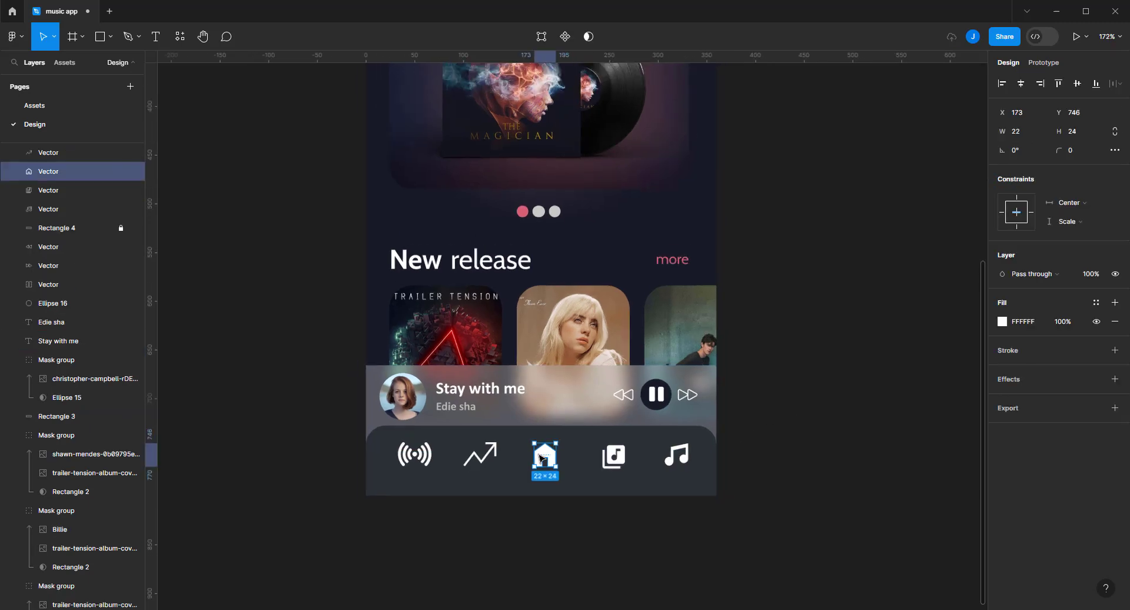
key("i")
scroll(681, 254, "up", 4)
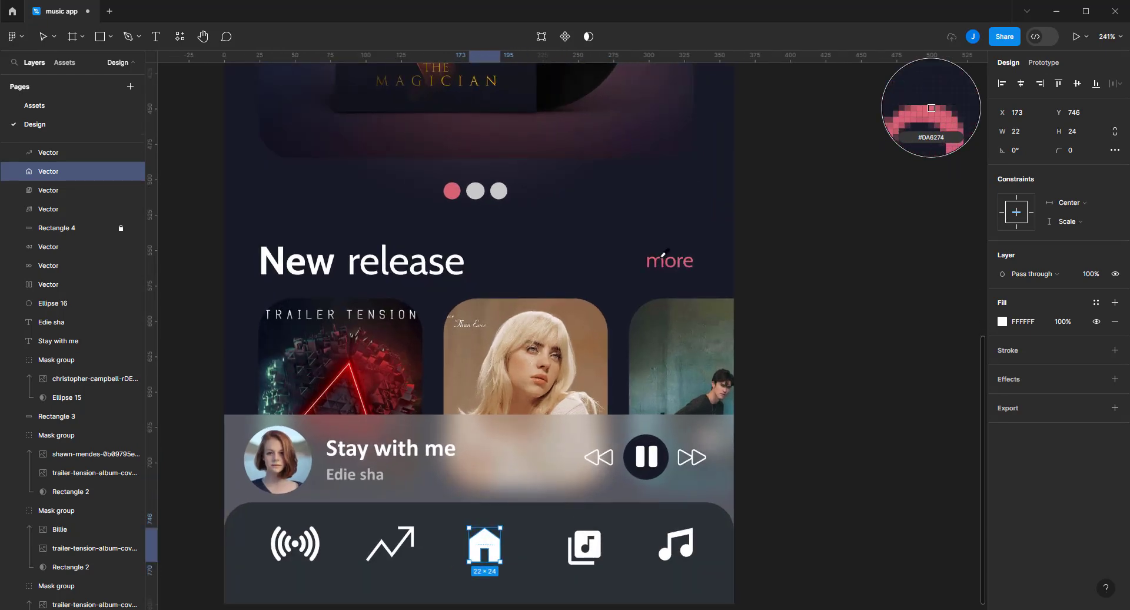
left_click(664, 253)
scroll(692, 314, "down", 3)
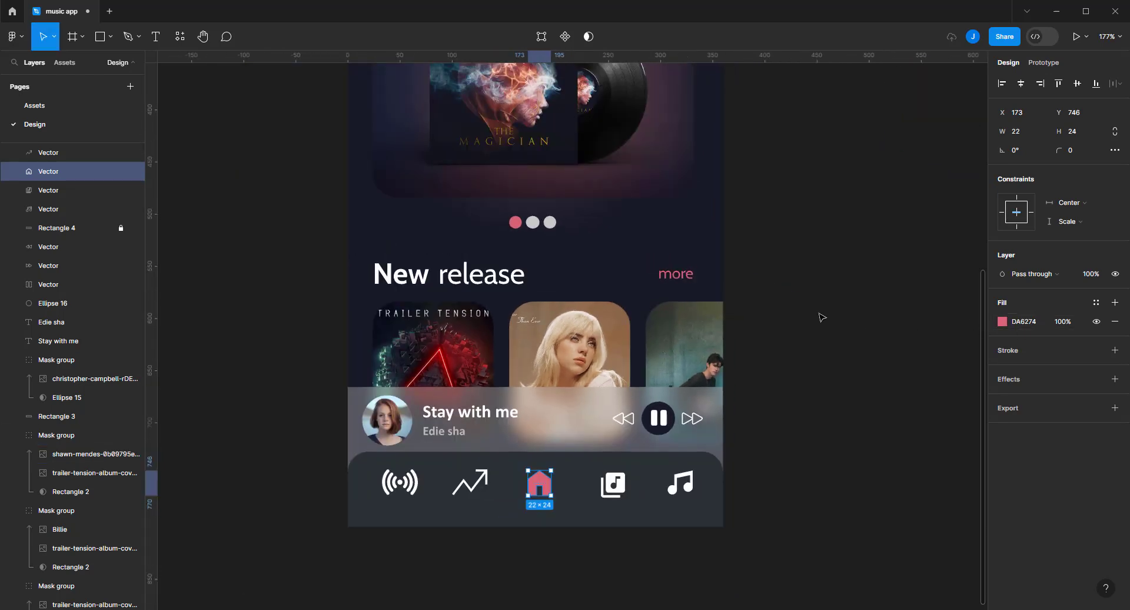
Change the home icon fill to a linear gradient ending at AC547F, angled diagonally
left_click(1003, 322)
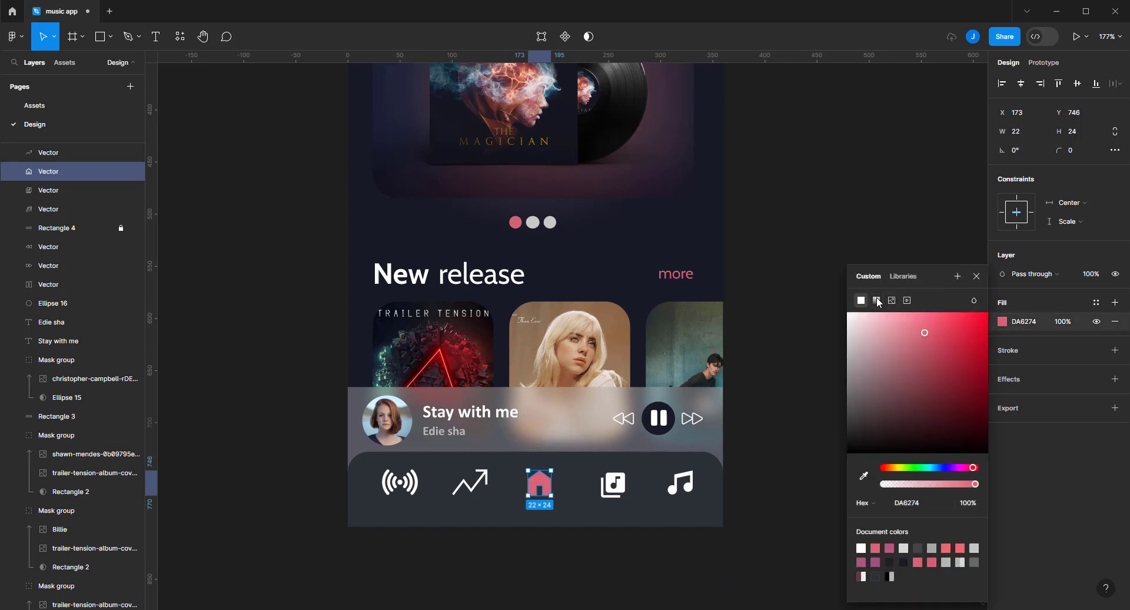
left_click(878, 300)
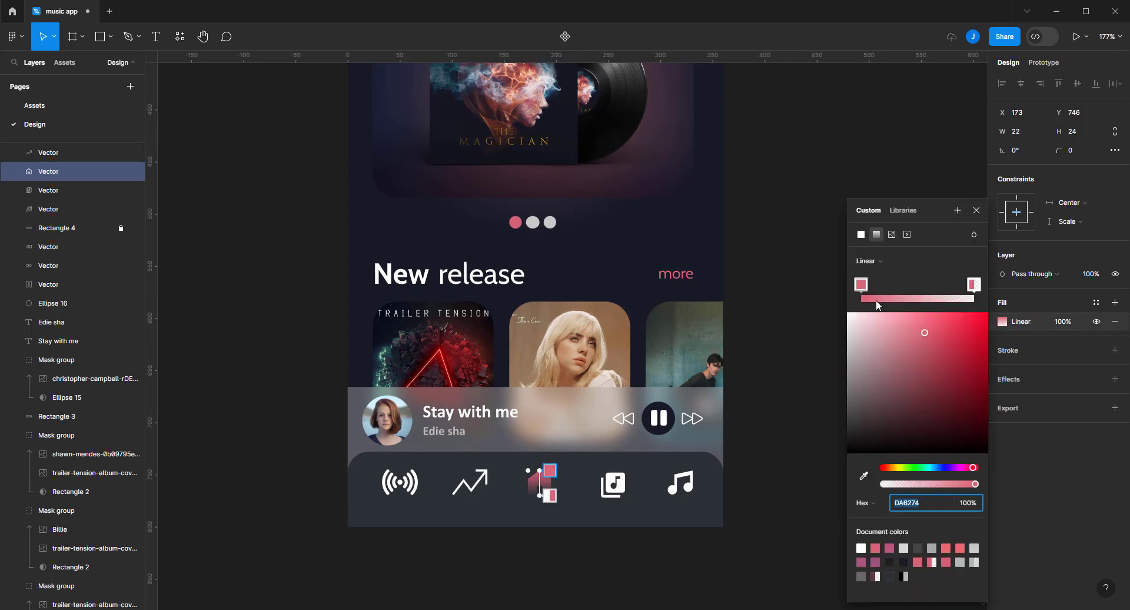
left_click(974, 285)
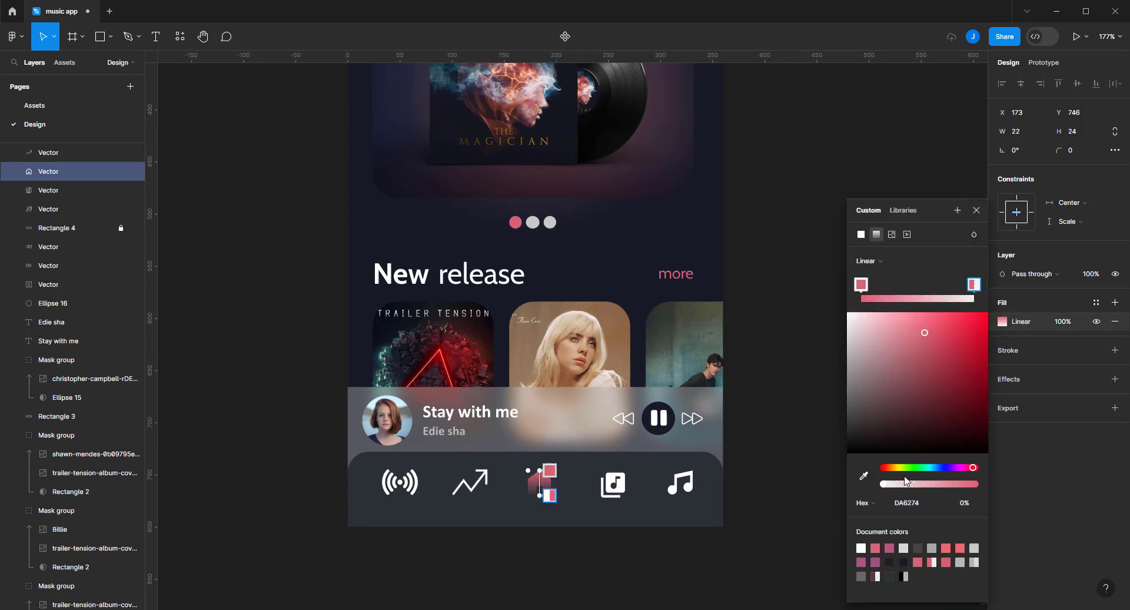
left_click(924, 504)
type("AC547F")
key("Return")
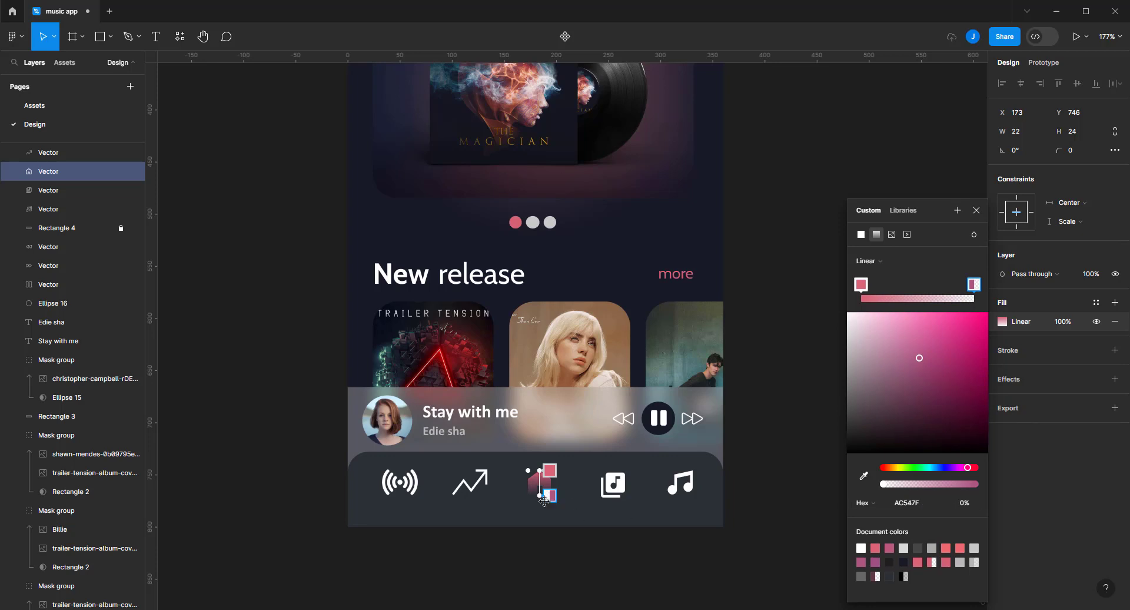
scroll(544, 500, "up", 3, "ctrl")
scroll(544, 500, "up", 2, "ctrl")
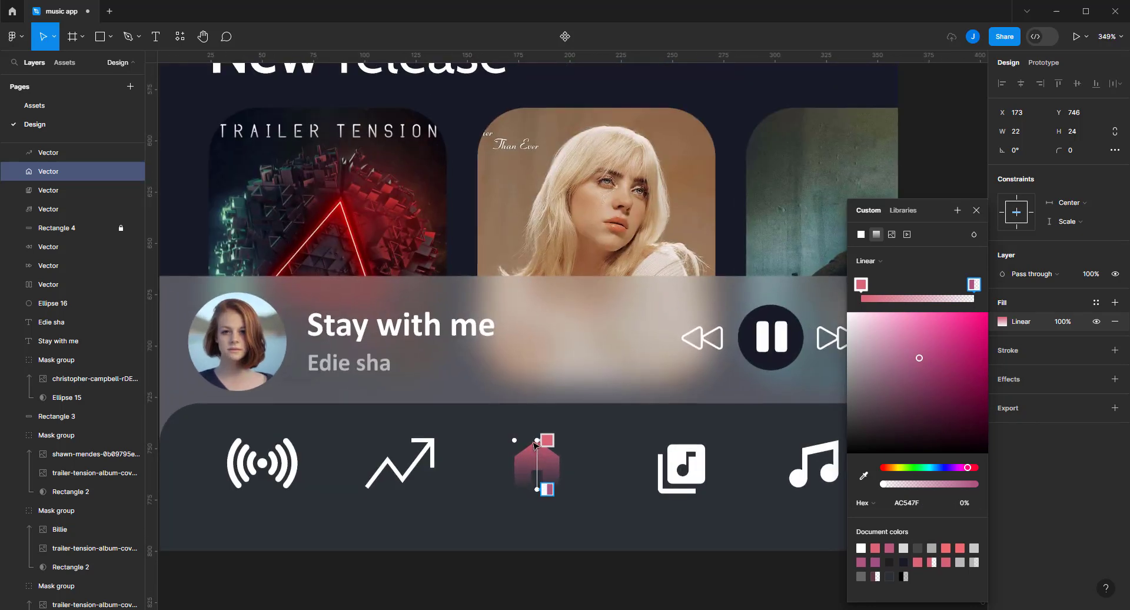
left_click_drag(534, 439, 508, 435)
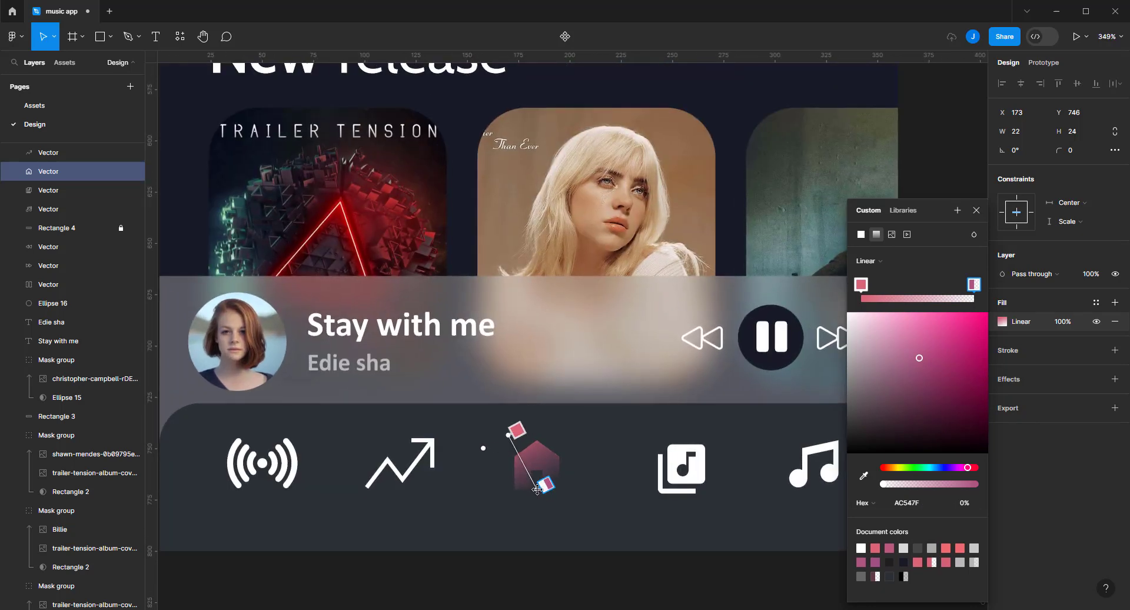
left_click_drag(536, 488, 580, 528)
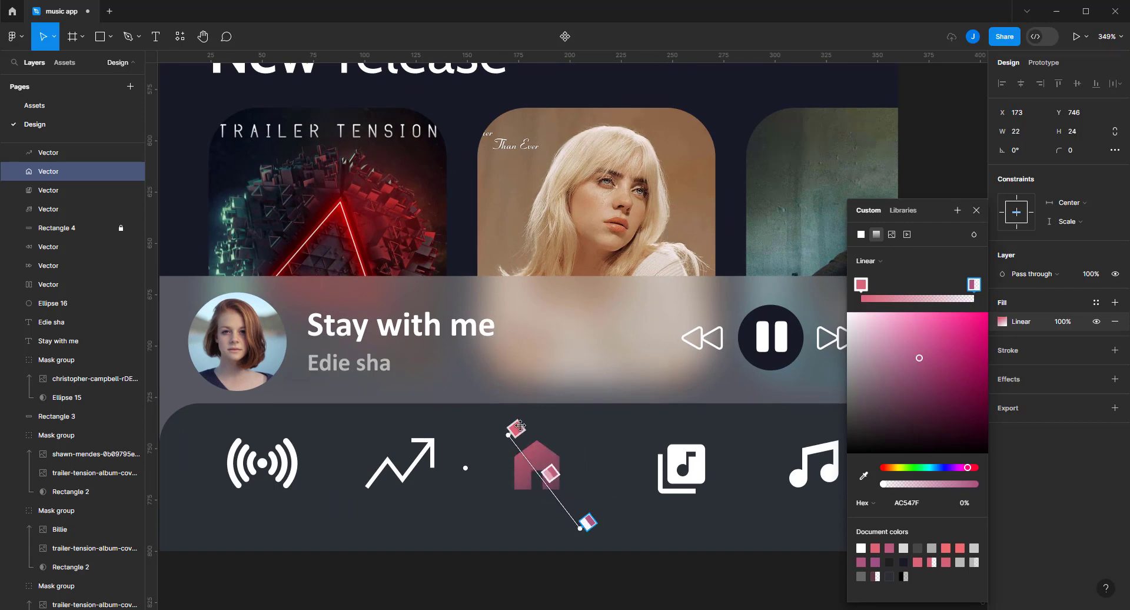
Set the gradient's start stop to EE696F
left_click(861, 284)
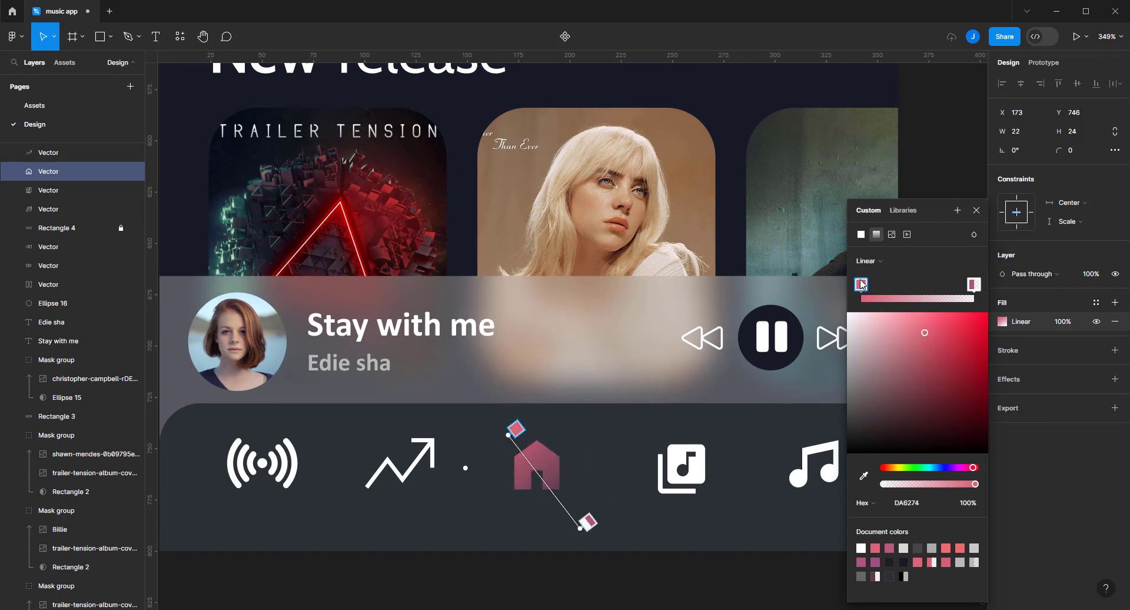
left_click(928, 508)
type("EE696F")
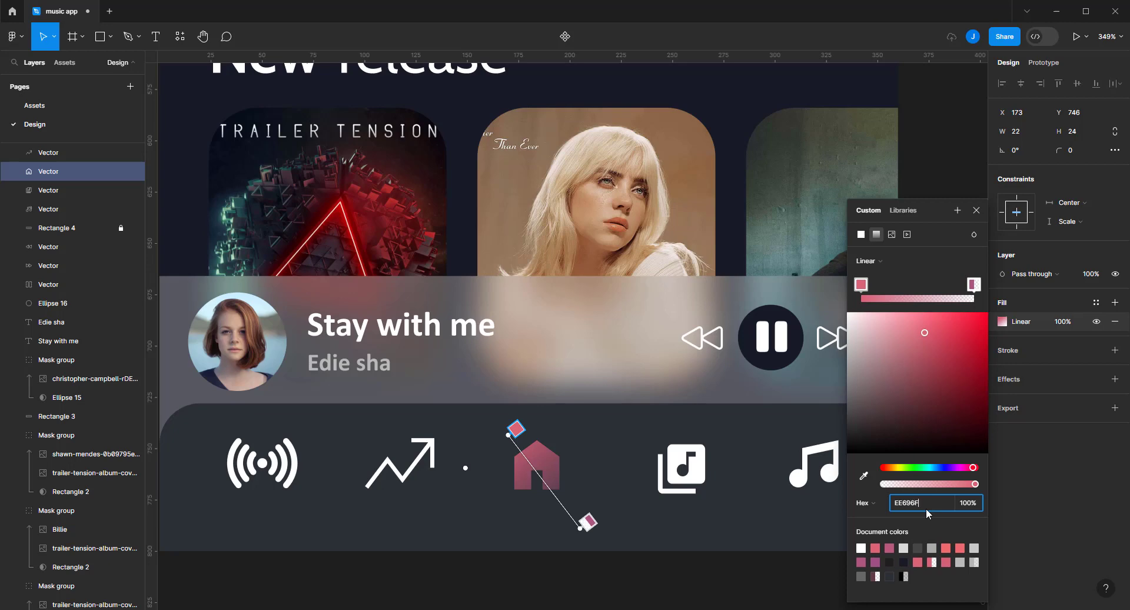
key("Return")
scroll(634, 503, "down", 5)
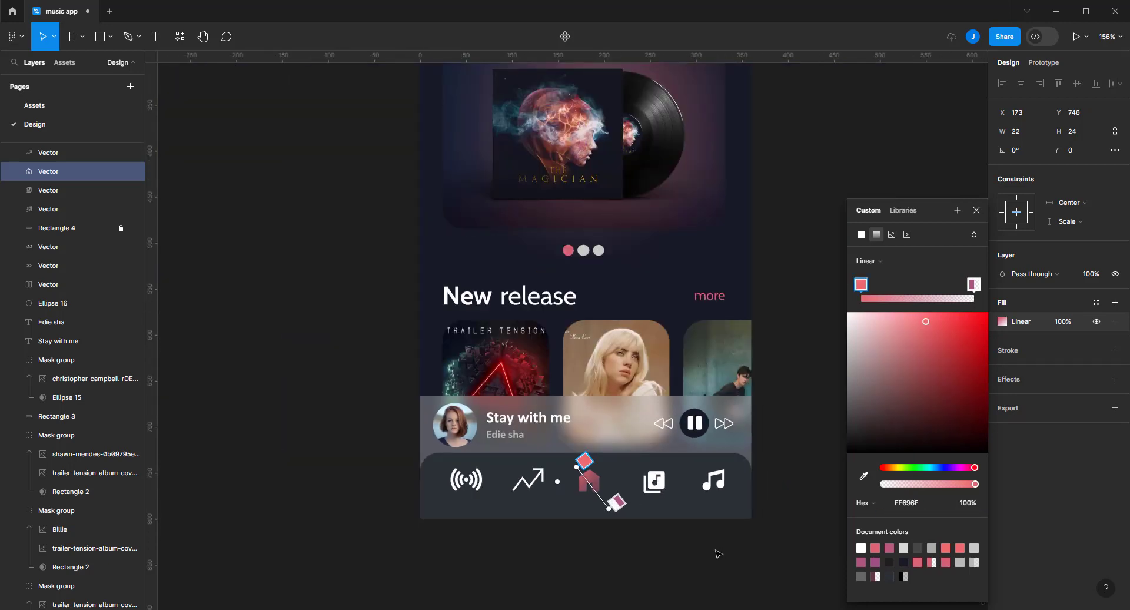
key("Escape")
key("Escape")
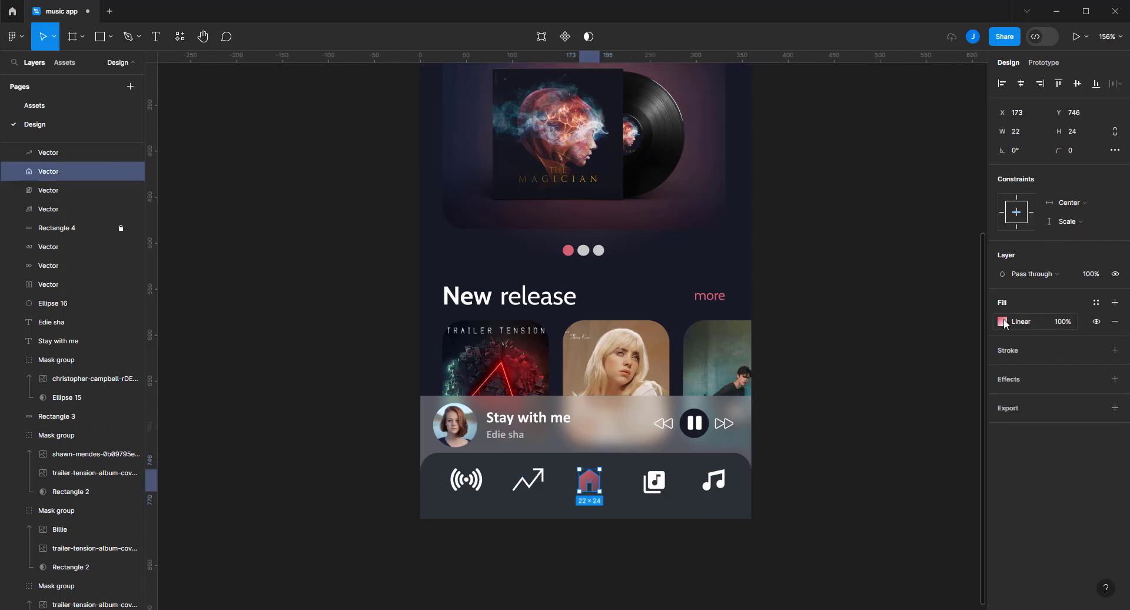
Make the AC547F end stop fully opaque and tighten the gradient handles on the icon
left_click(1002, 321)
left_click(973, 285)
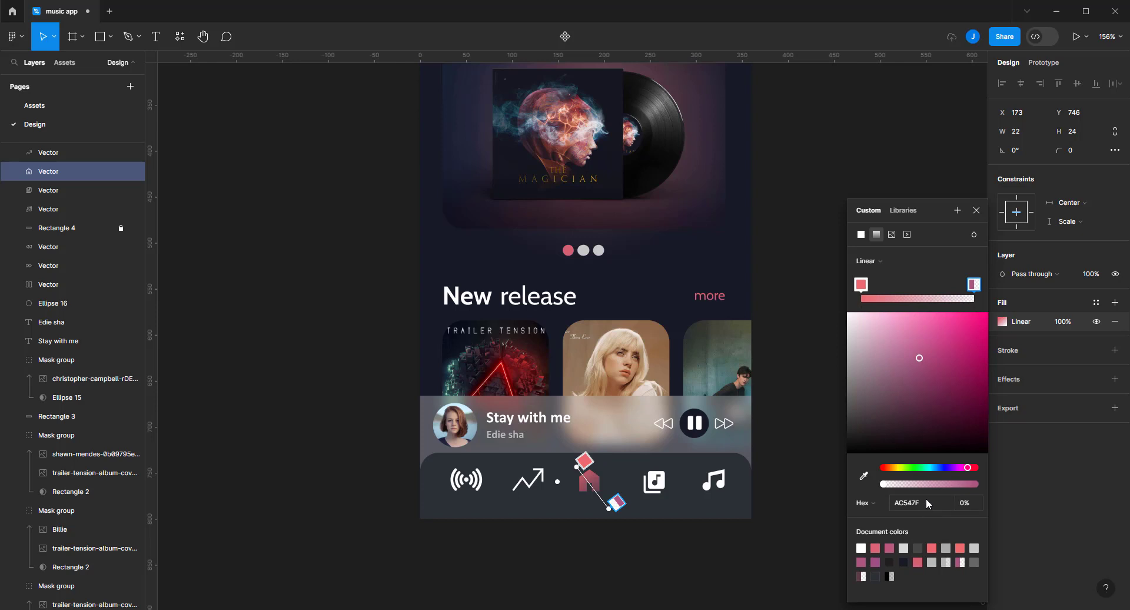
left_click(928, 503)
left_click(971, 503)
type("100")
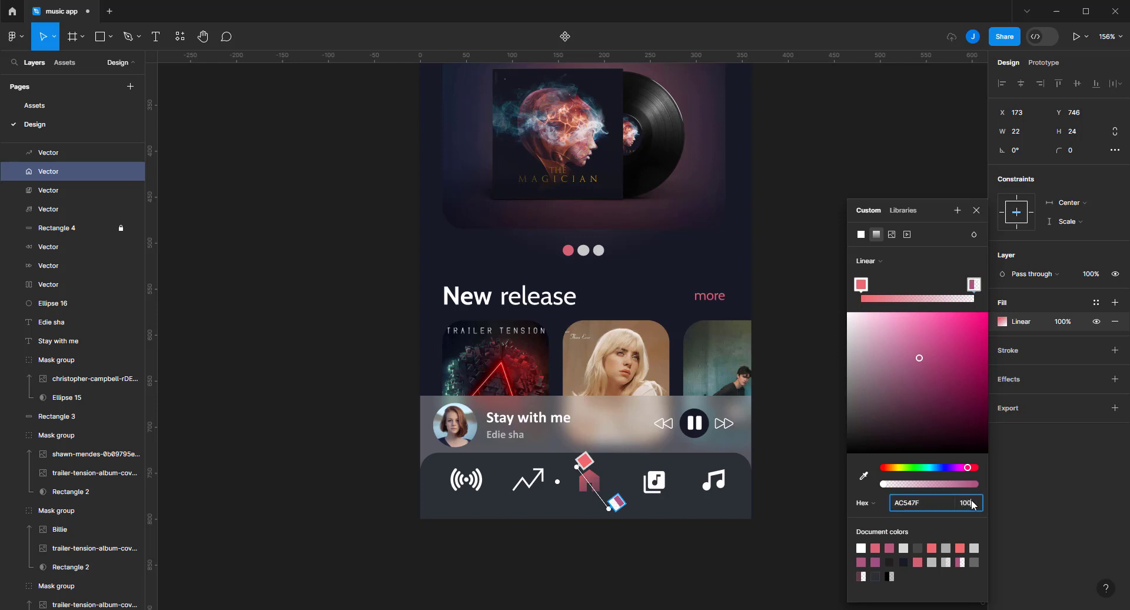
key("Return")
left_click_drag(614, 505, 595, 495)
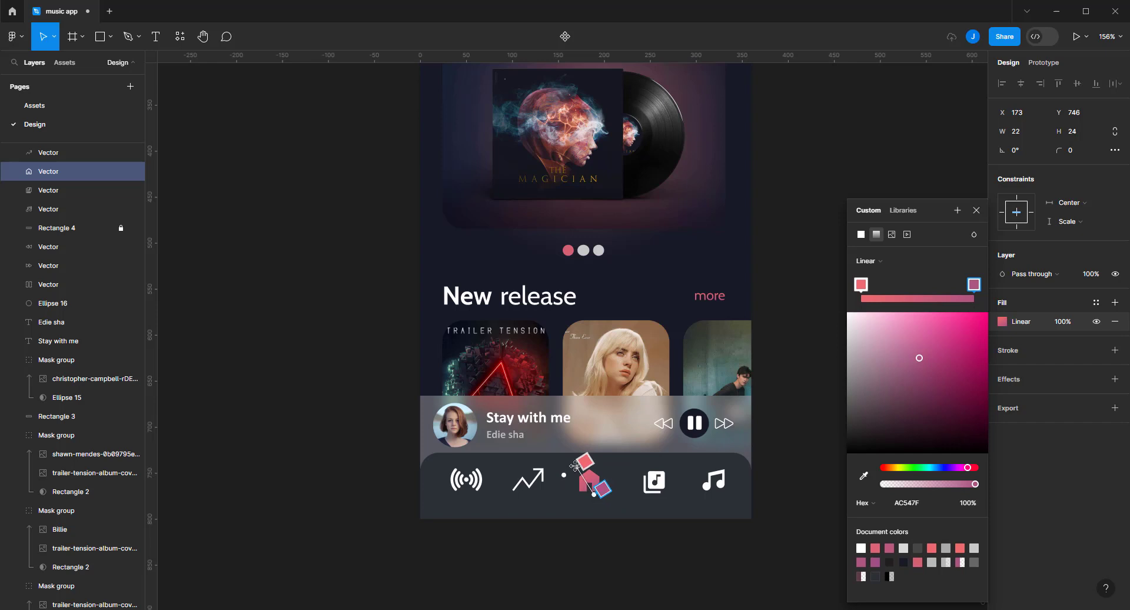
left_click_drag(576, 469, 580, 468)
key("Escape")
left_click(696, 541)
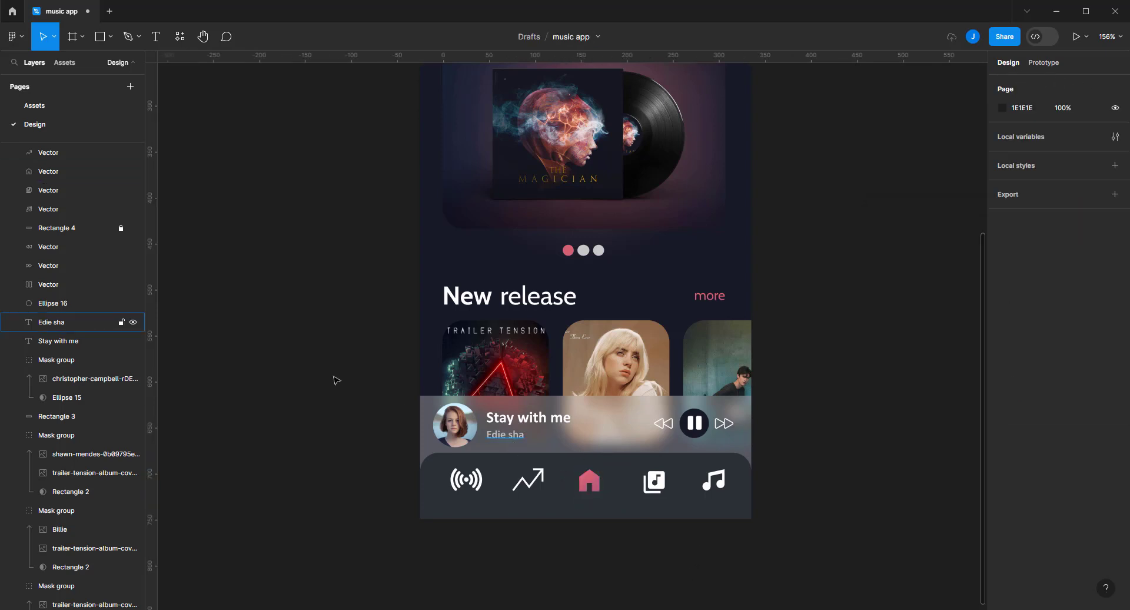
Create a 'Home' text label at font size 12 under the home icon
key("t")
left_click(323, 351)
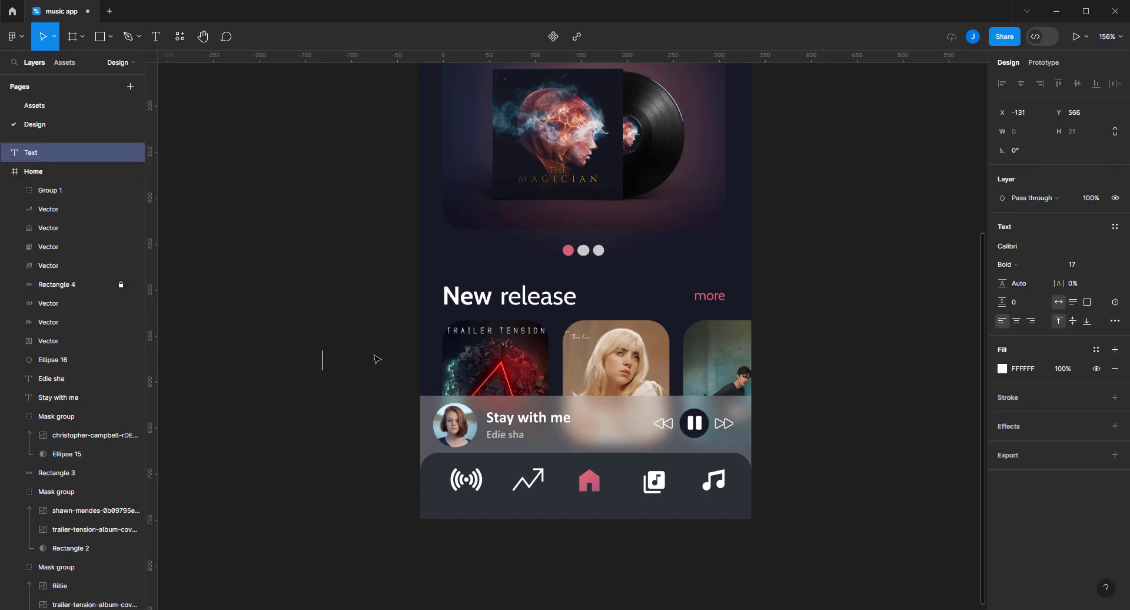
type("Ho")
type("me")
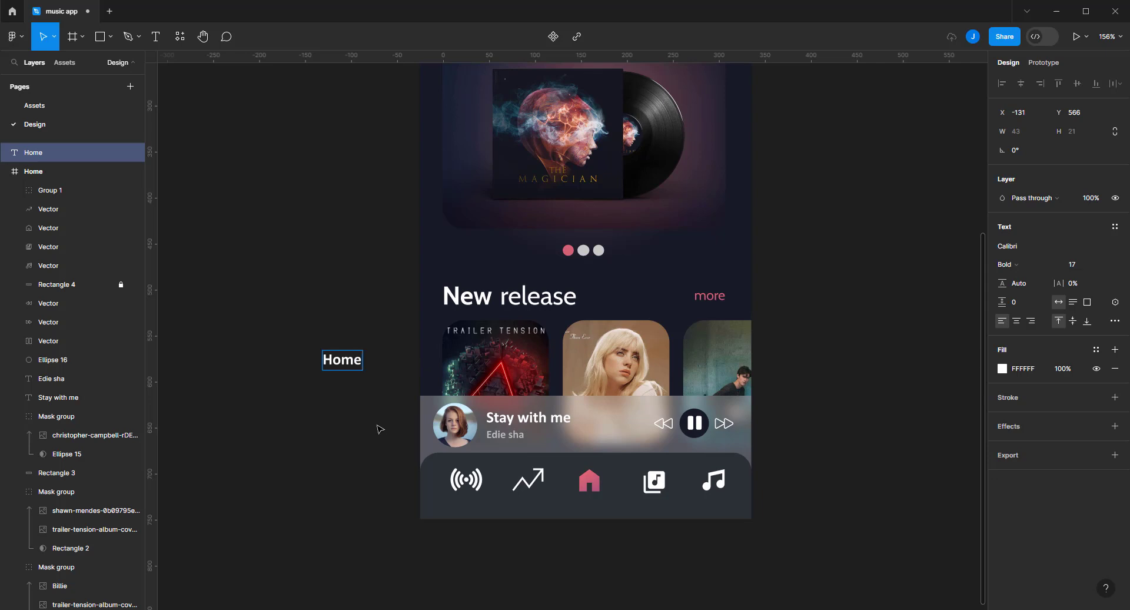
key("ctrl+a")
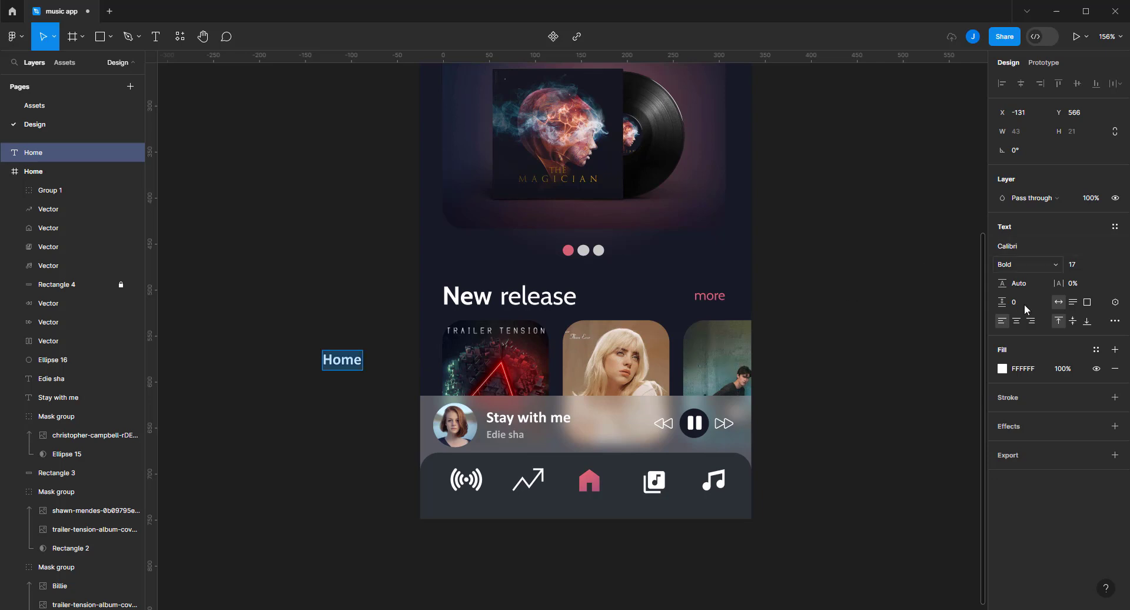
left_click(1032, 249)
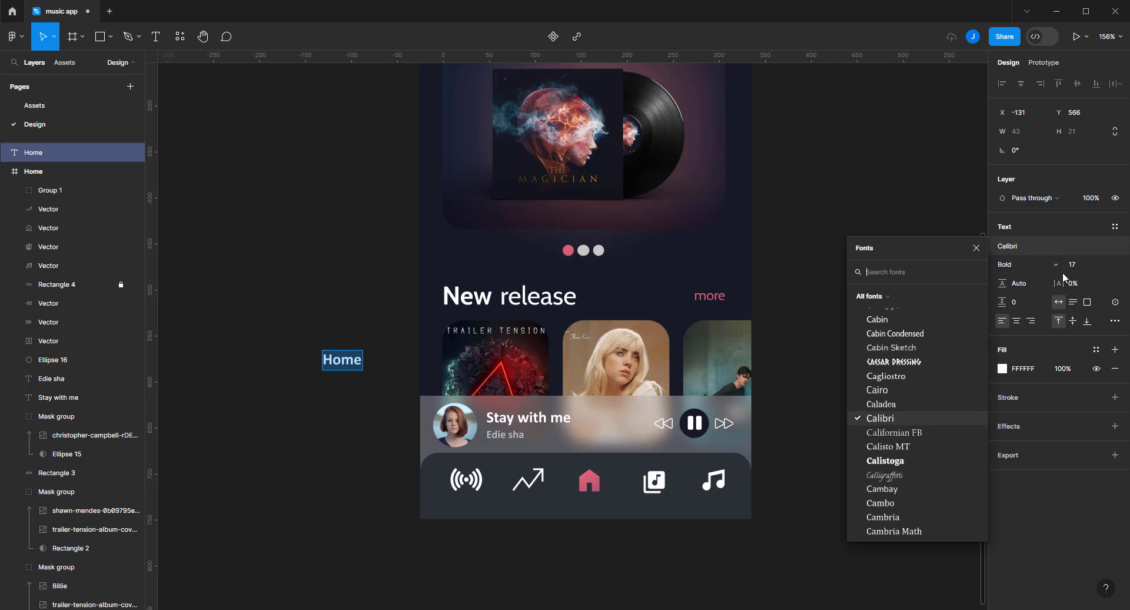
left_click(1081, 265)
type("12")
key("Return")
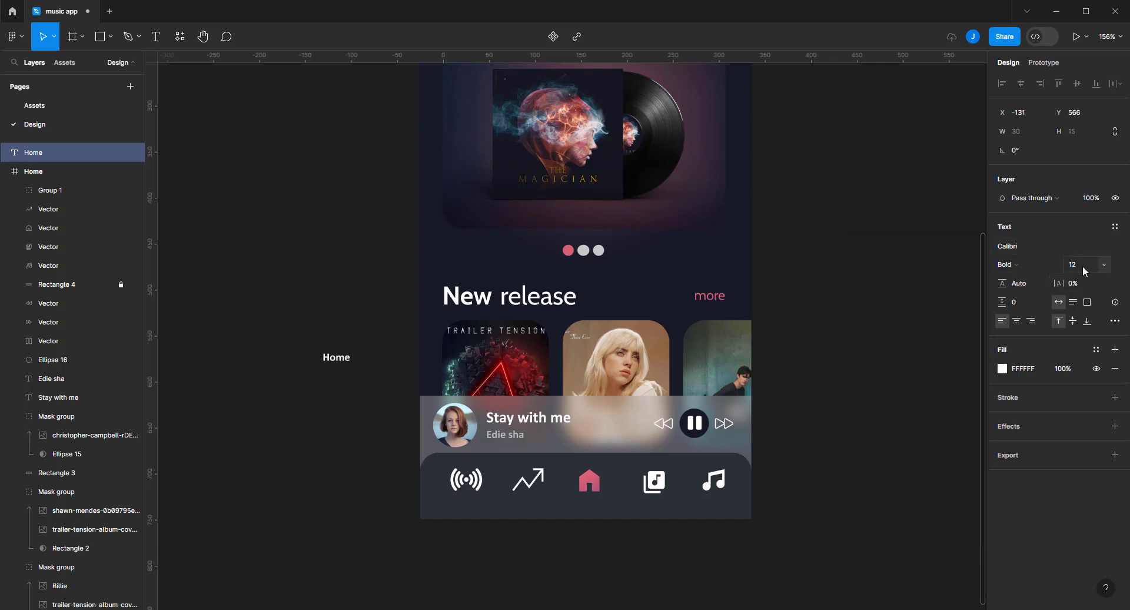
left_click(344, 359)
mouse_move(339, 362)
left_mouse_down()
mouse_move(591, 507)
mouse_move(826, 512)
left_mouse_up()
Duplicate the Home label so a copy sits under each nav icon
scroll(592, 507, "up", 5, "ctrl")
key("ctrl+d")
key("ctrl+d")
left_click(713, 500)
key("ctrl+d")
left_click_drag(713, 500, 344, 491)
key("ctrl+d")
Rename the label under the radio icon to 'Radio' and nudge it right
double_click(344, 491)
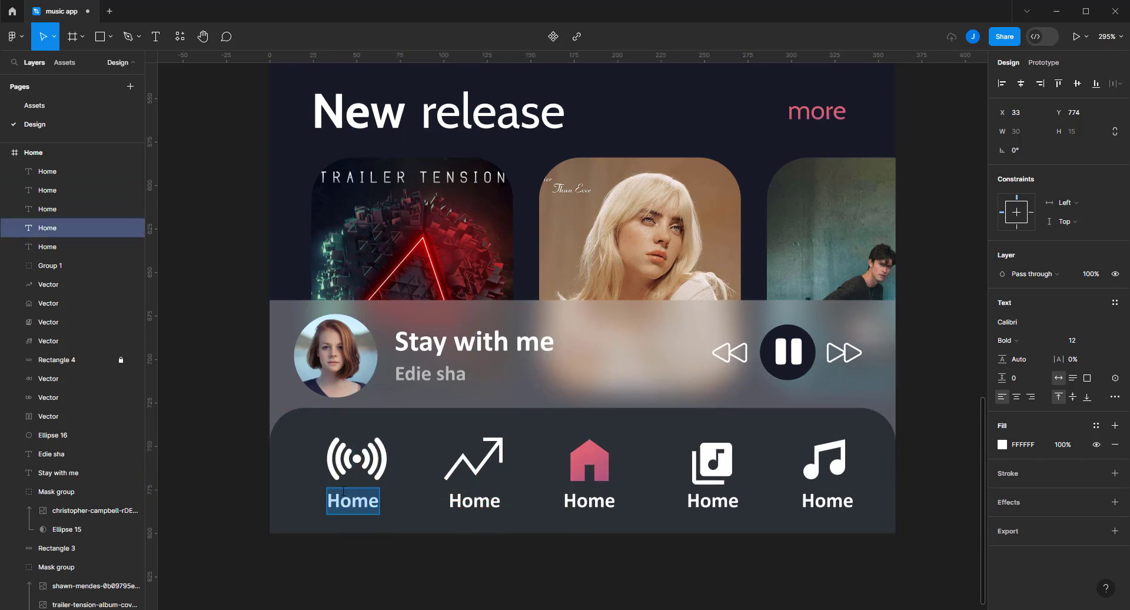
type("E")
key("BackSpace")
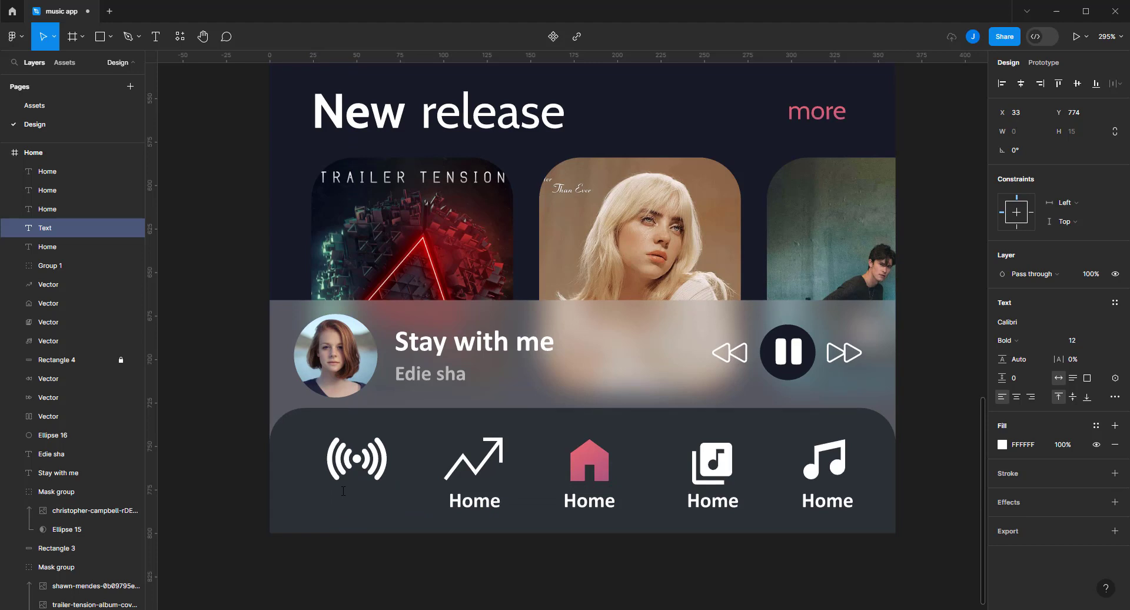
type("Radio")
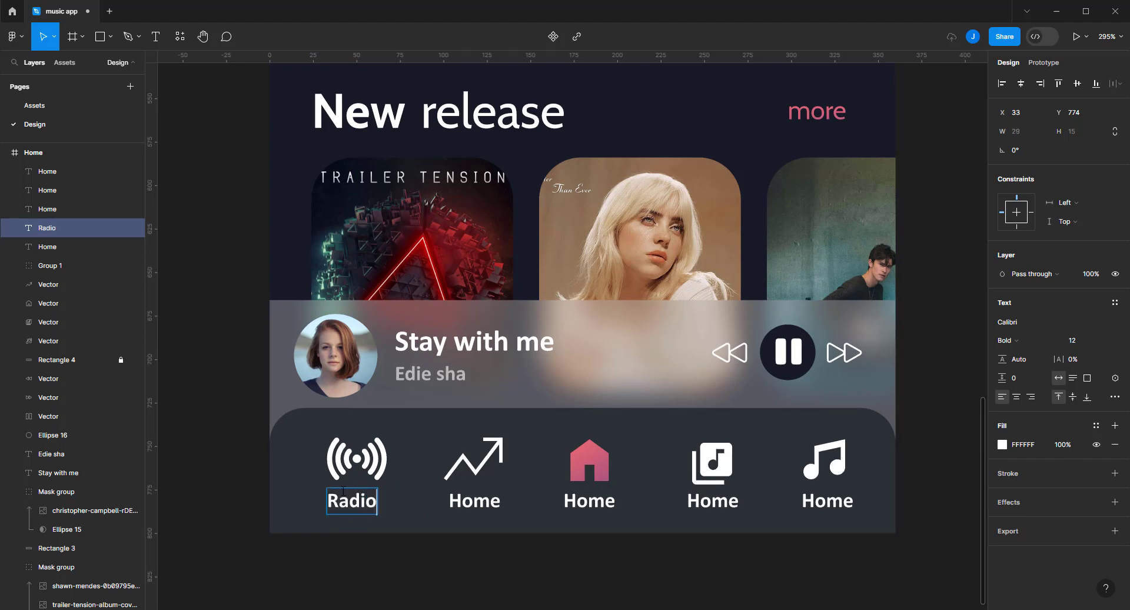
key("Escape")
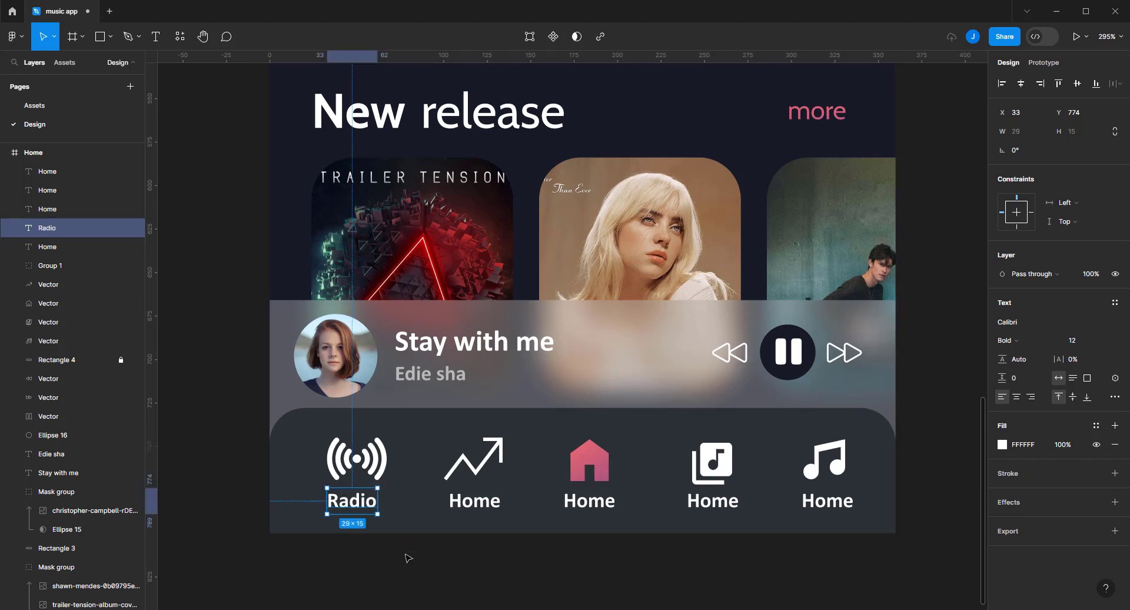
key("Right")
Rename the trending-arrow label to 'Charts' and the library label to 'Library'
left_click(479, 502)
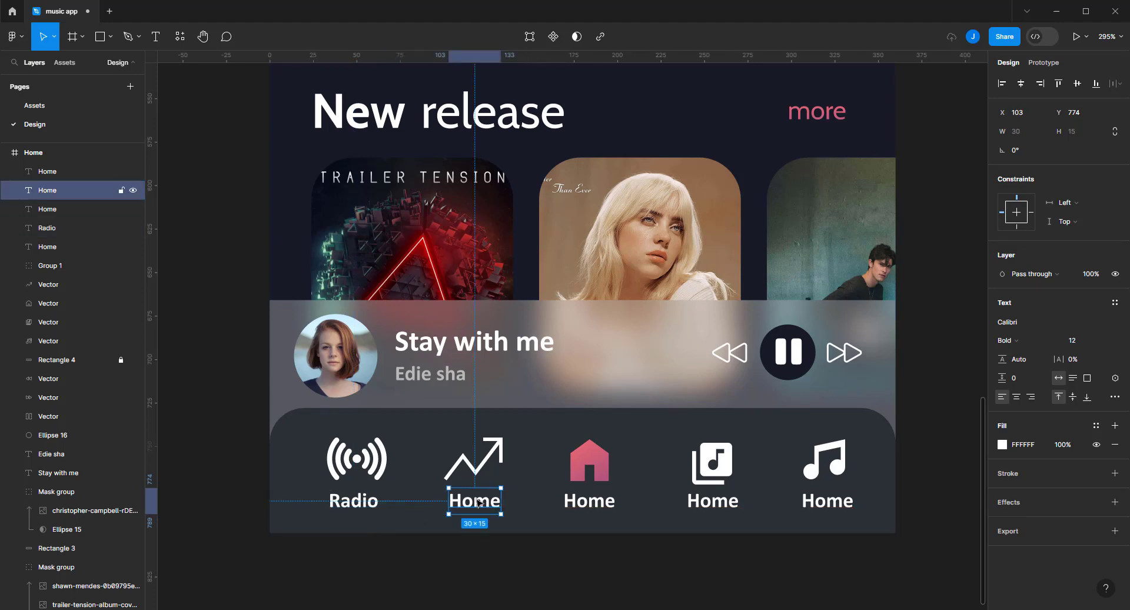
double_click(479, 501)
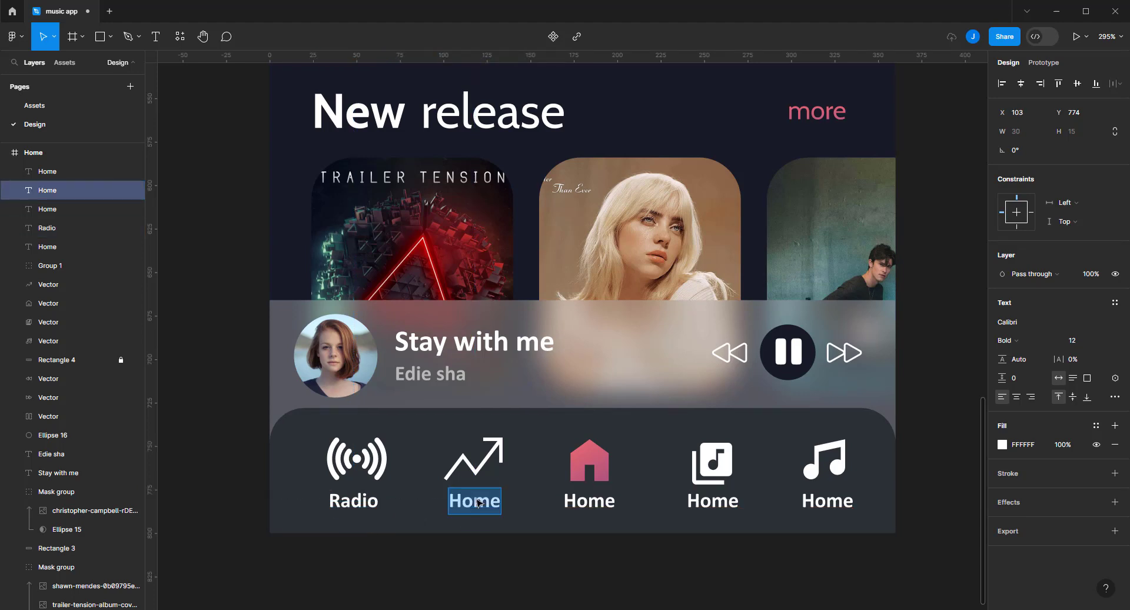
type("C")
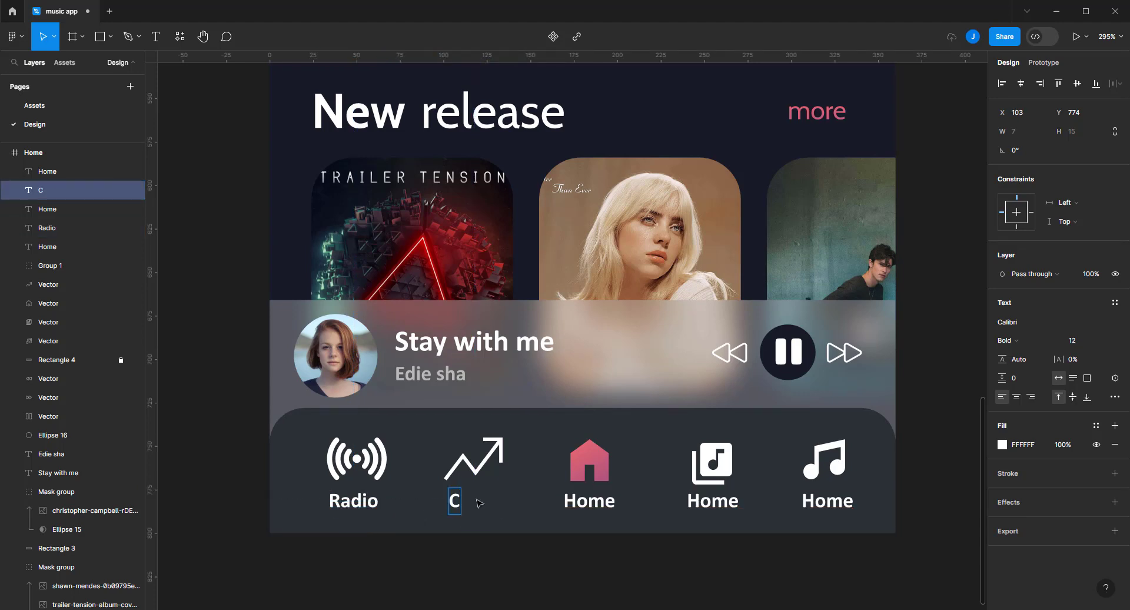
type("hart")
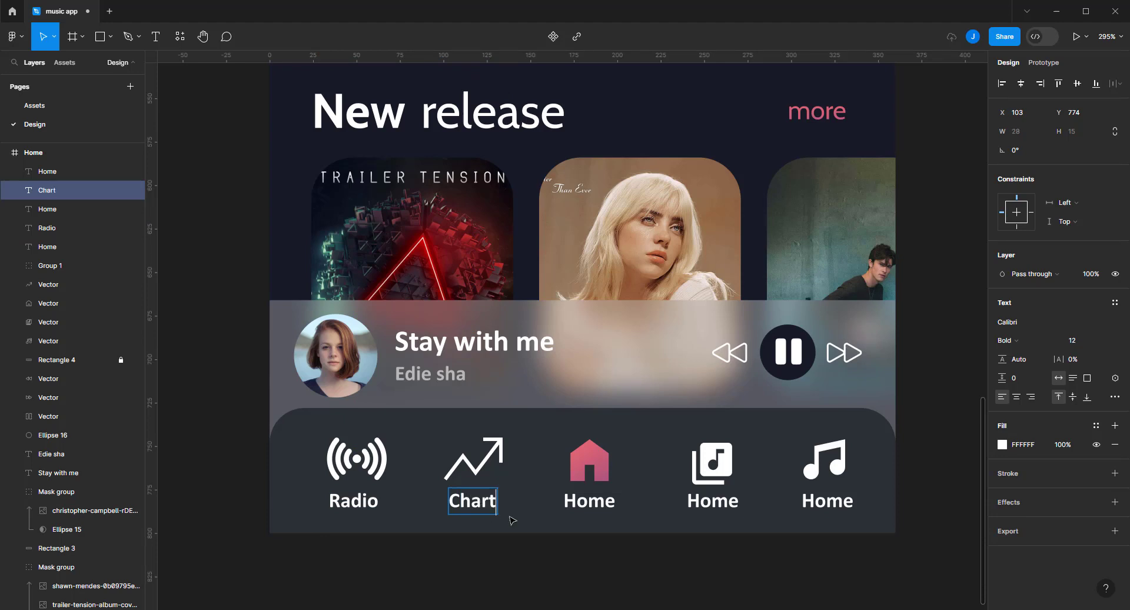
type("s")
left_click(573, 500)
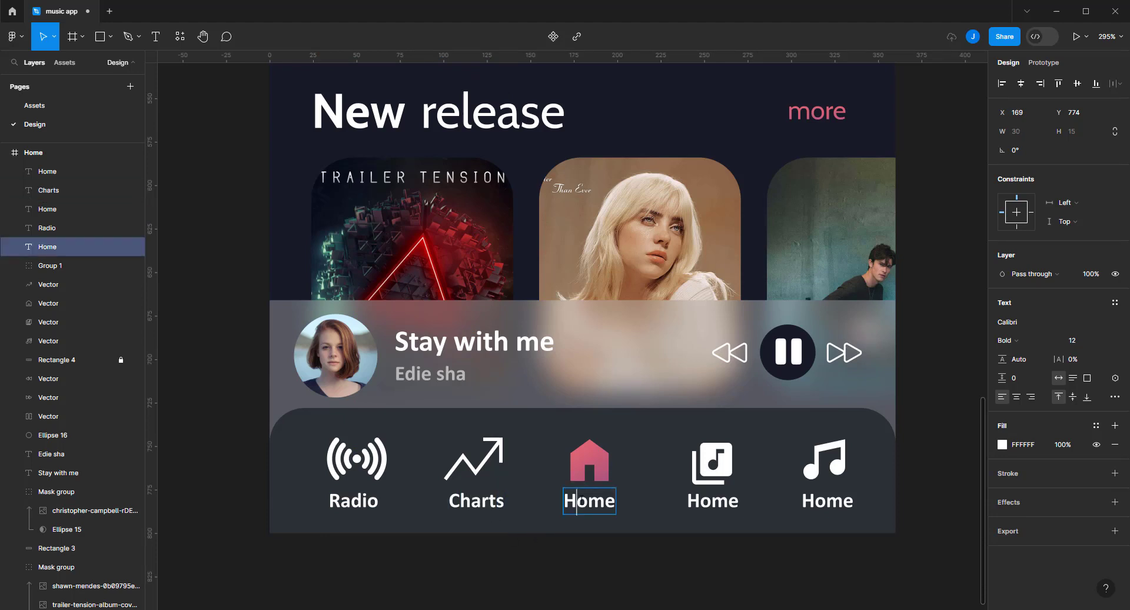
left_click(706, 507)
double_click(707, 506)
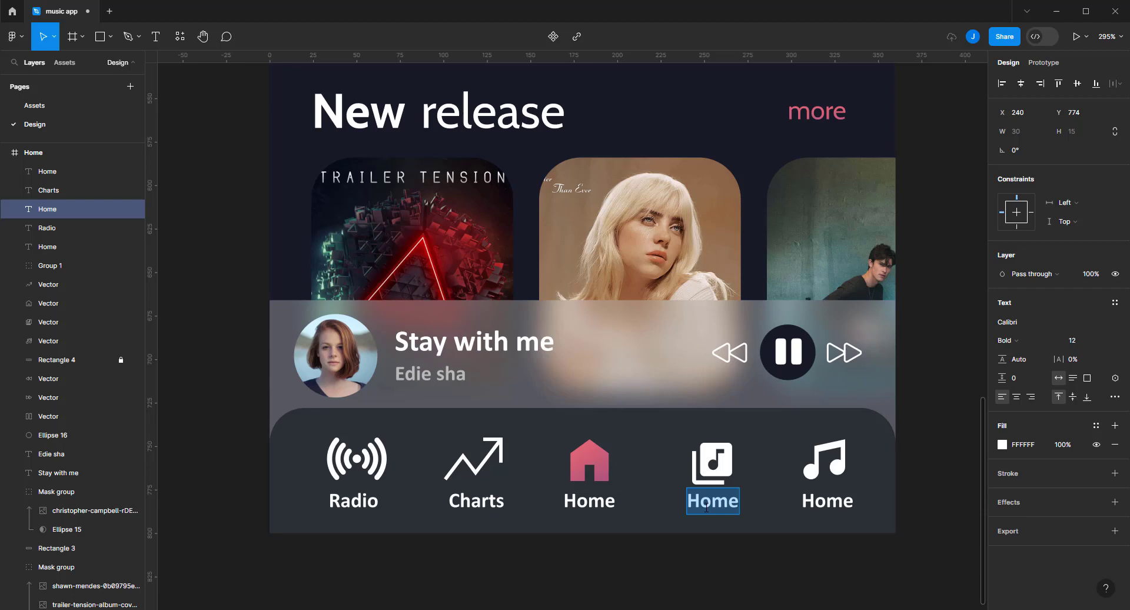
type("Library")
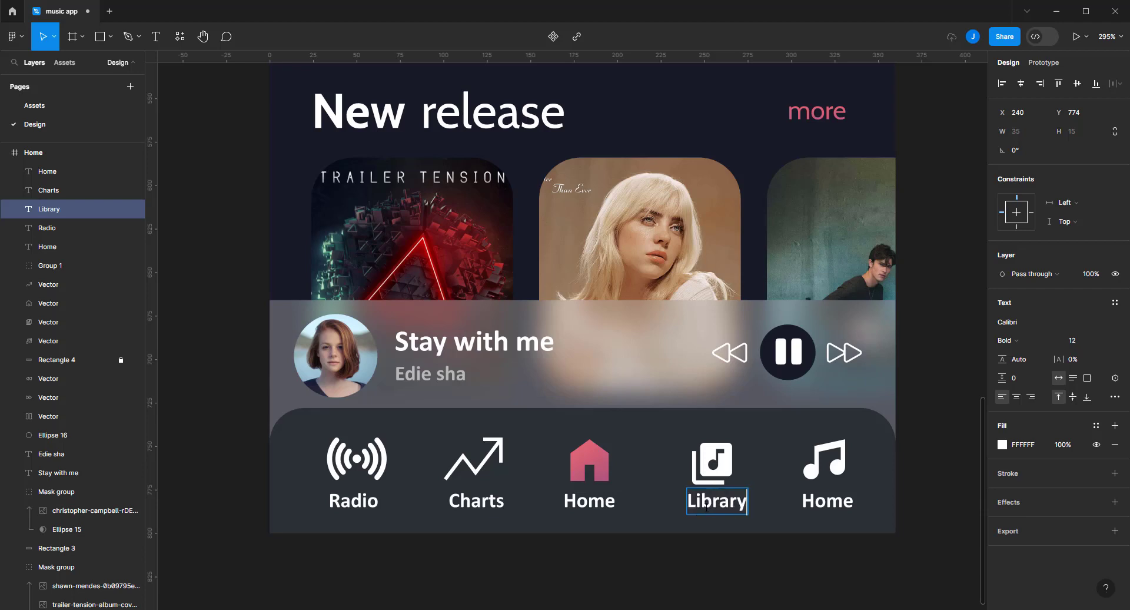
key("Escape")
Retype the last label as 'My music' and nudge it slightly left
left_click(836, 505)
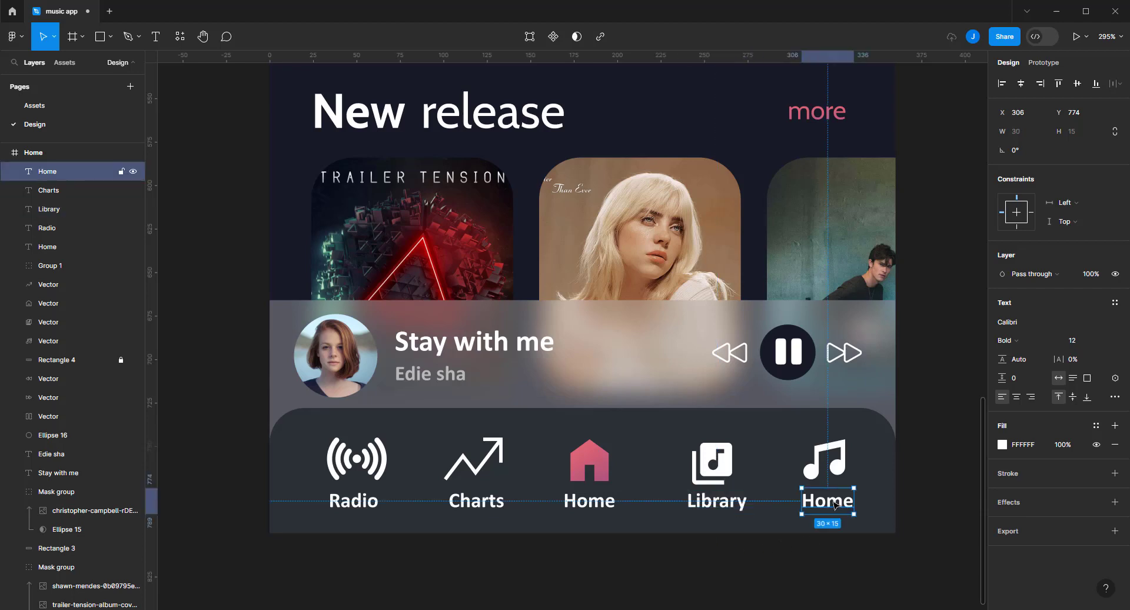
key("ctrl+a")
left_click(835, 505)
double_click(836, 505)
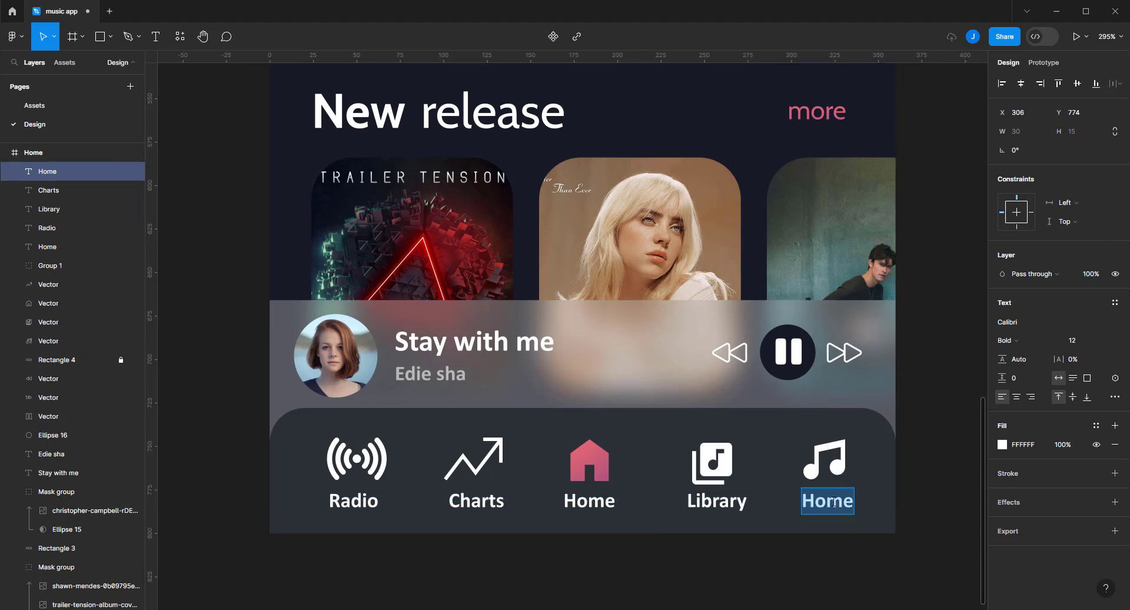
type("Ma")
key("BackSpace")
type("y")
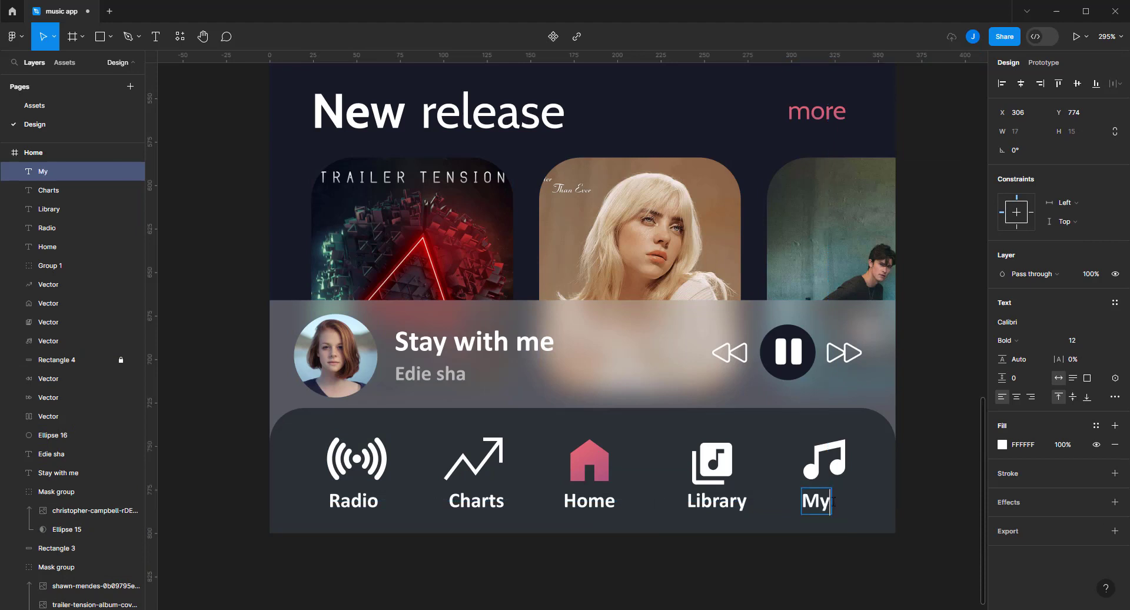
type(" mus")
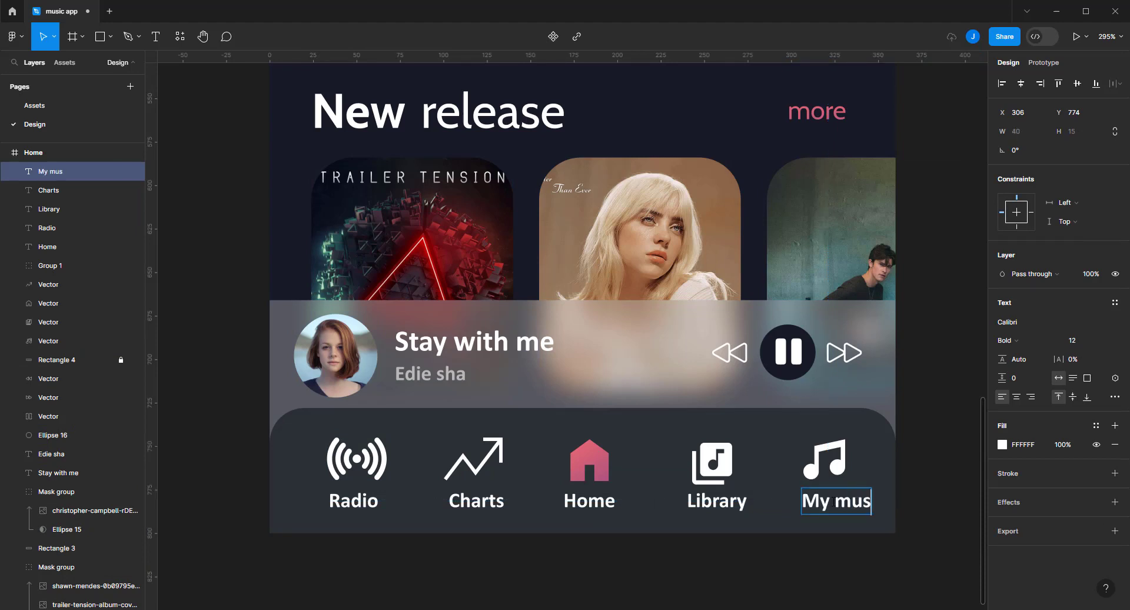
type("ic")
key("Escape")
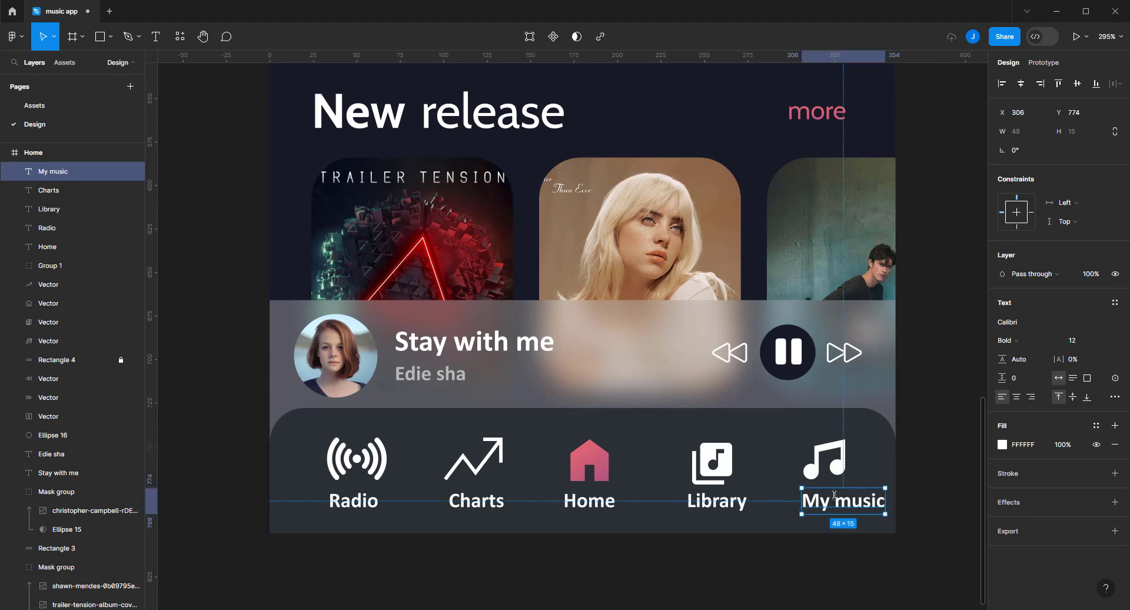
left_click_drag(843, 501, 832, 505)
Distribute the five nav labels with even horizontal spacing
left_click(717, 501, "shift")
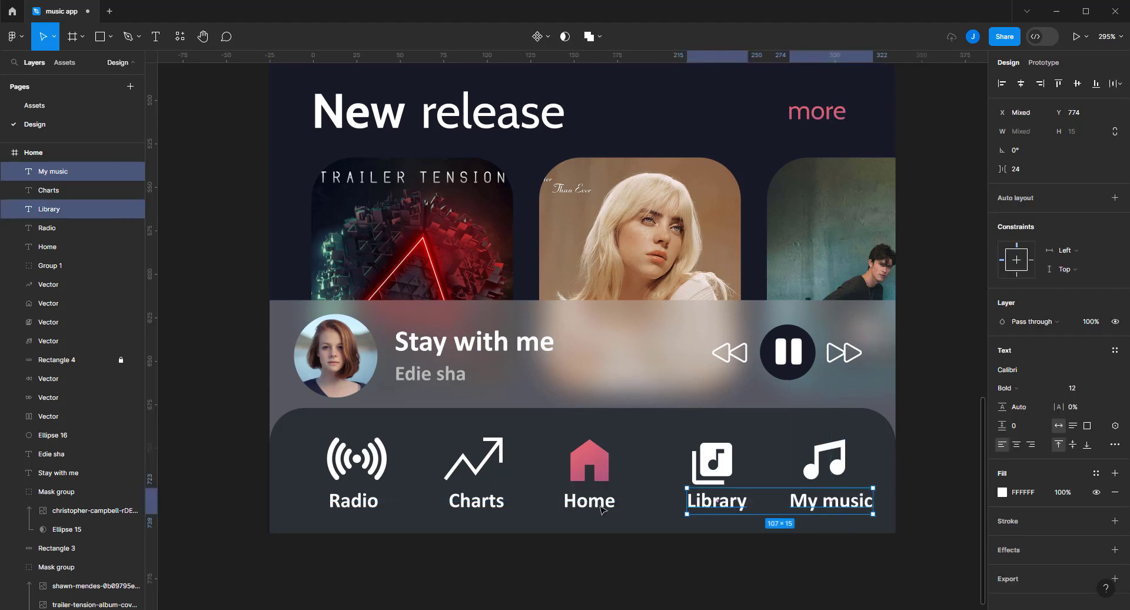
left_click(589, 500, "shift")
left_click(477, 501, "shift")
left_click(364, 506, "shift")
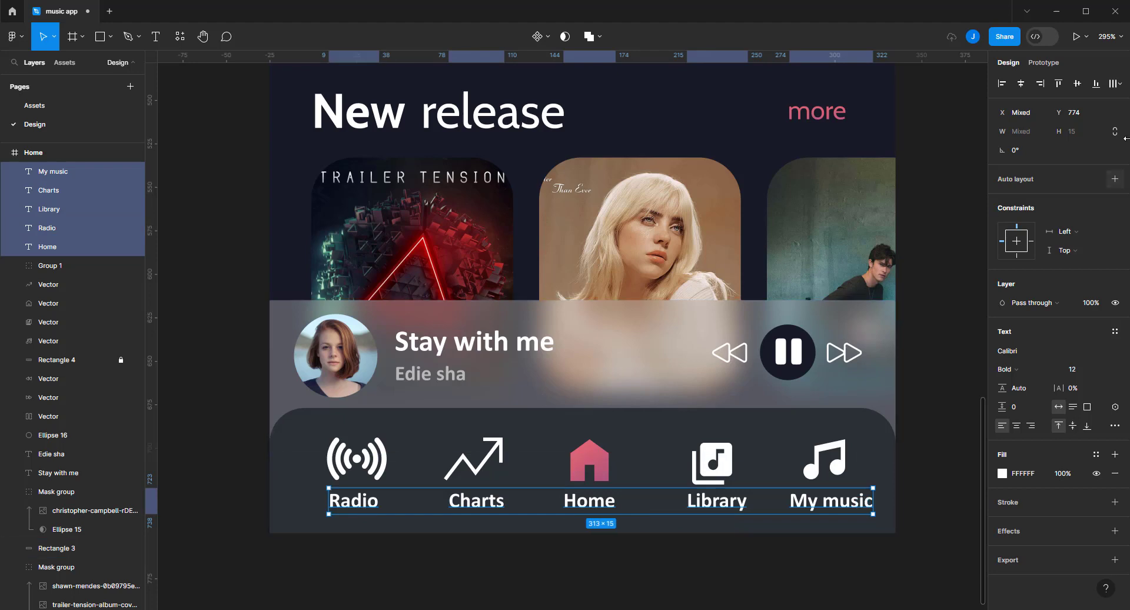
left_click(1115, 83)
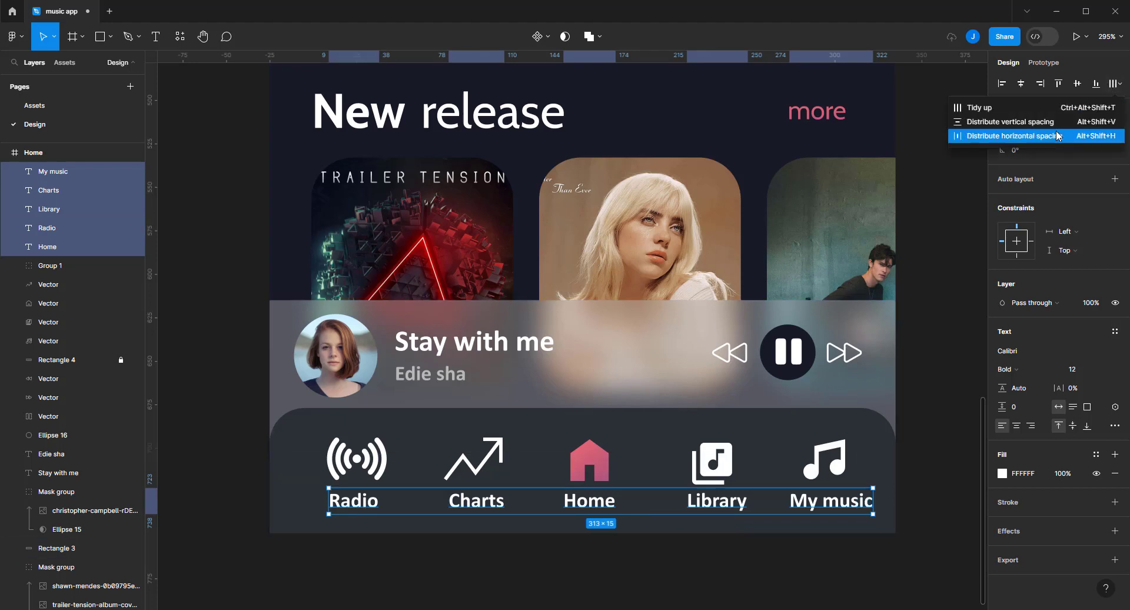
left_click(1014, 136)
Realign the Radio, Charts, Home, Library and My music icons over their labels
left_click(947, 404)
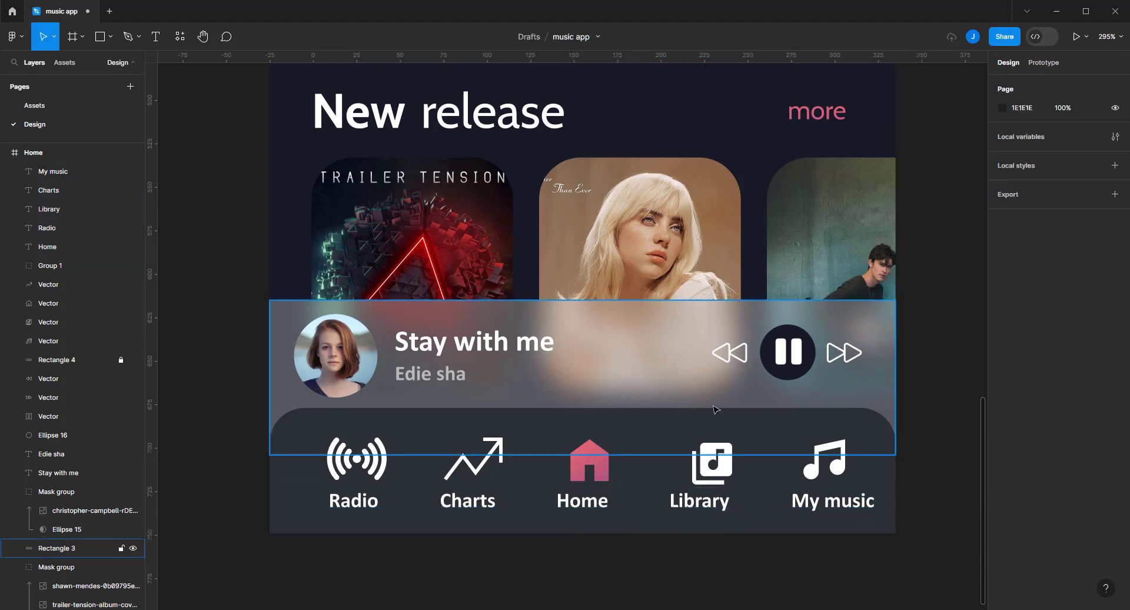
left_click_drag(366, 469, 361, 470)
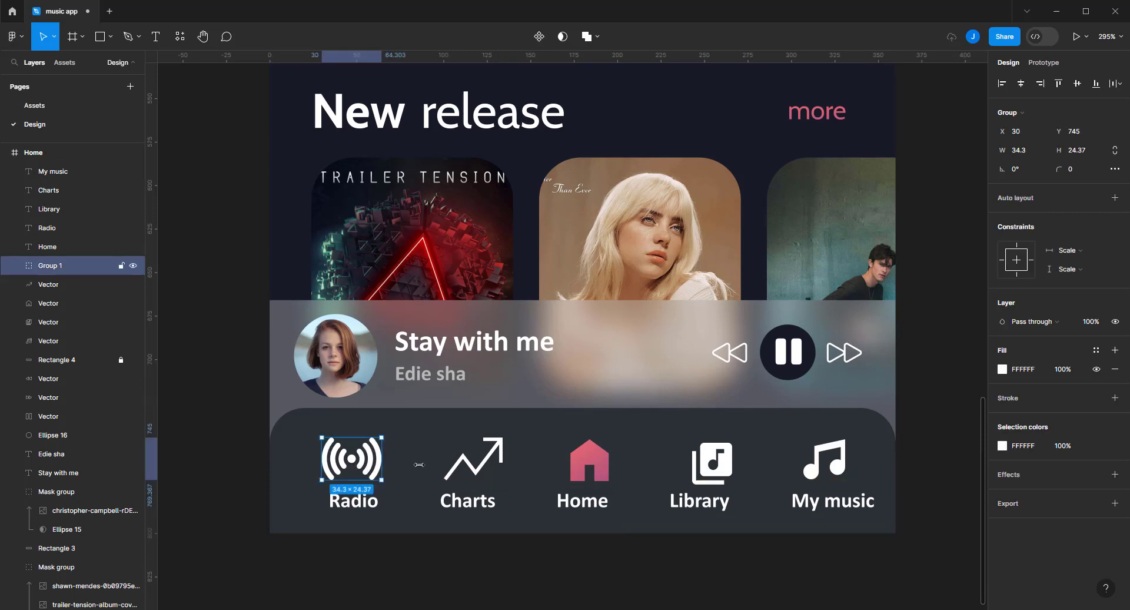
left_click(455, 468)
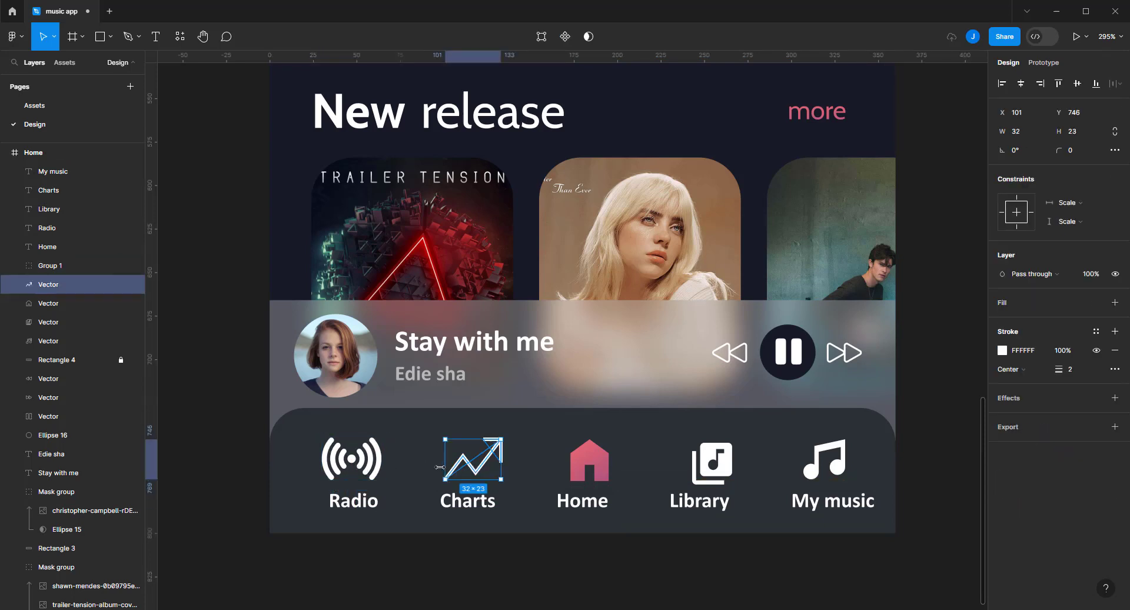
left_click_drag(439, 466, 438, 467)
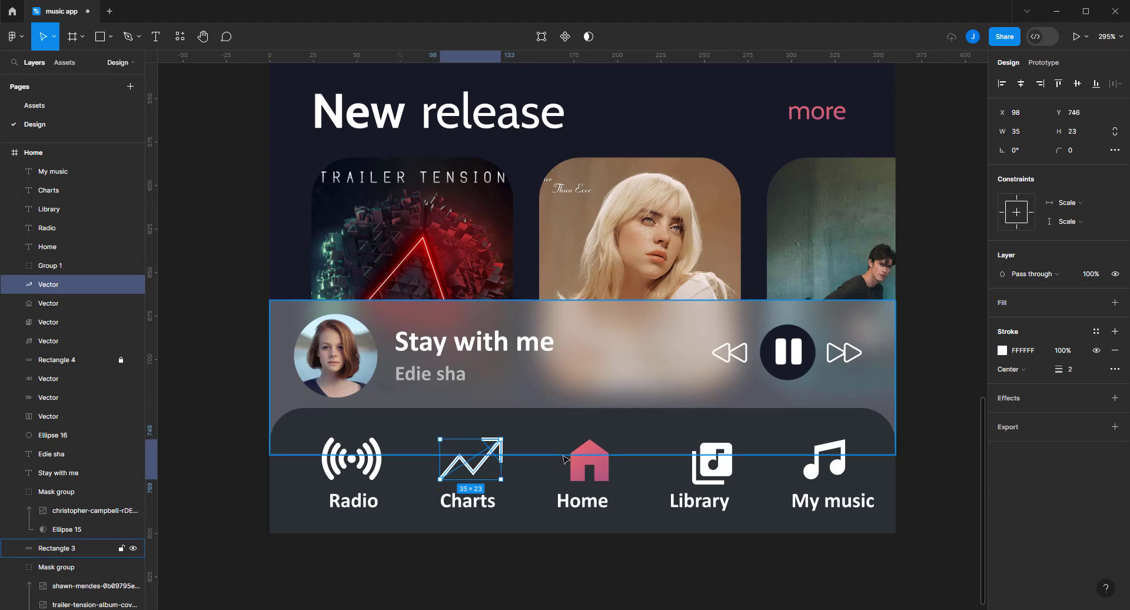
left_click_drag(585, 457, 575, 461)
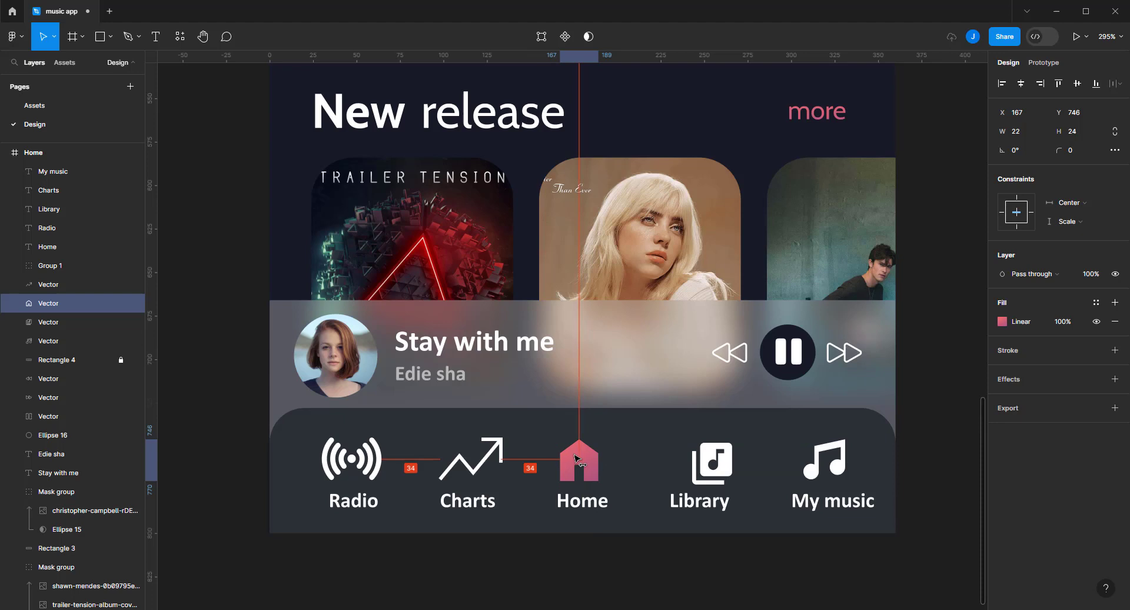
left_click_drag(576, 459, 578, 459)
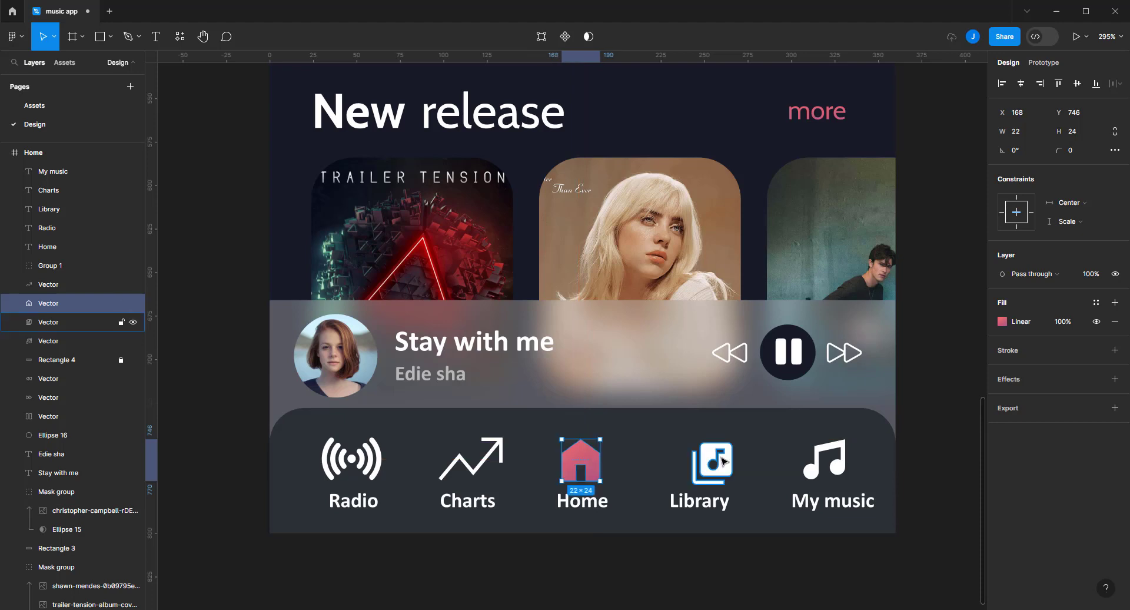
left_click_drag(724, 461, 714, 460)
left_click(845, 463)
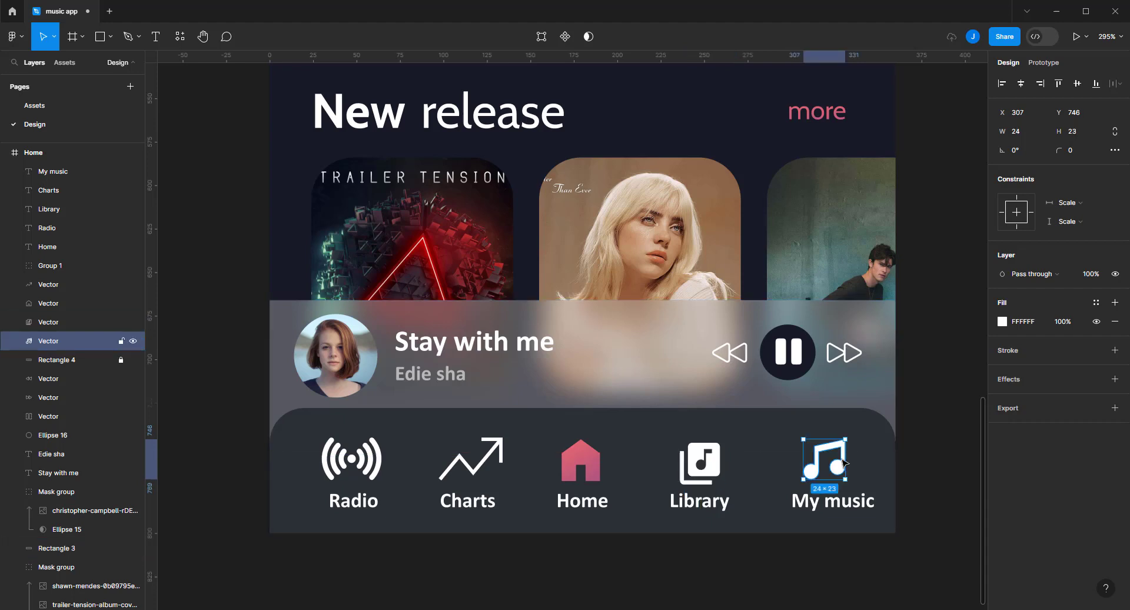
left_click_drag(845, 463, 843, 462)
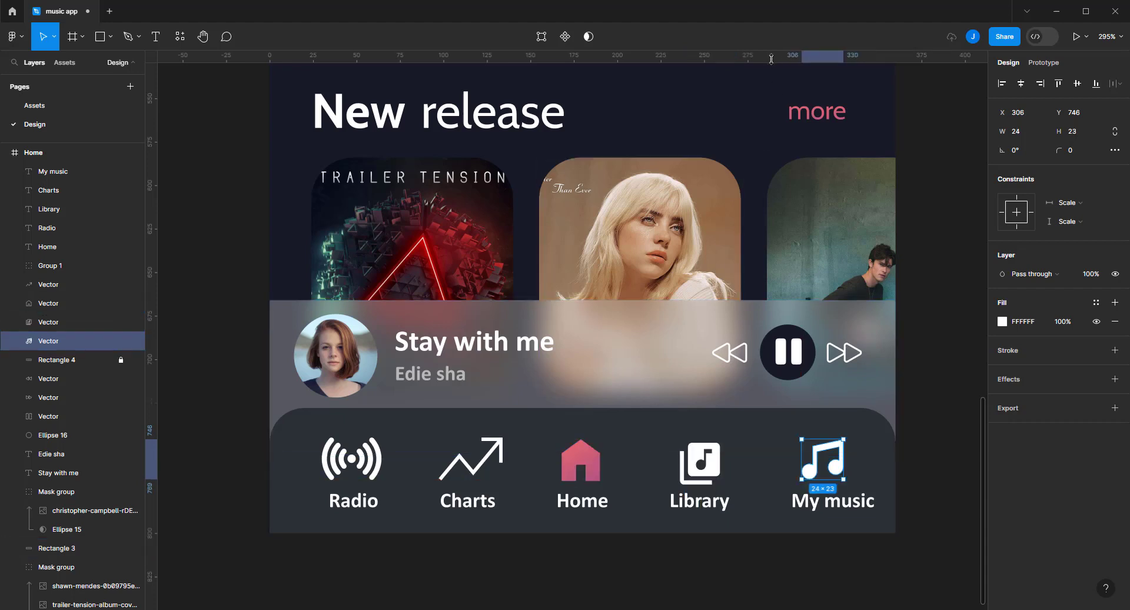
Add a horizontal guide at the icons' bottom edge and resize the pink home icon to 21×23
key("alt")
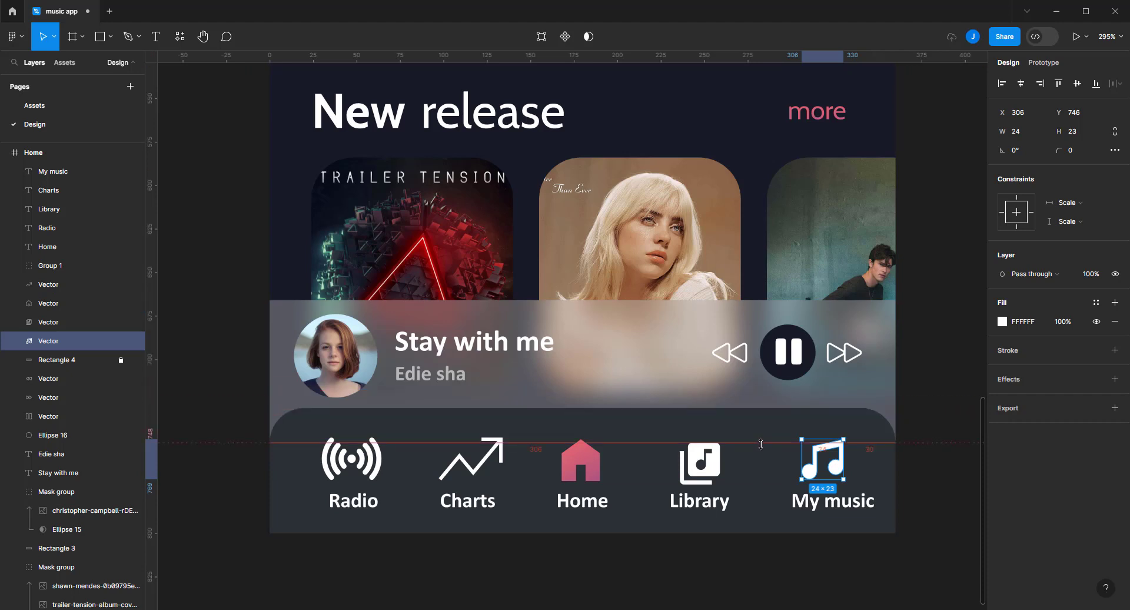
left_click(761, 444)
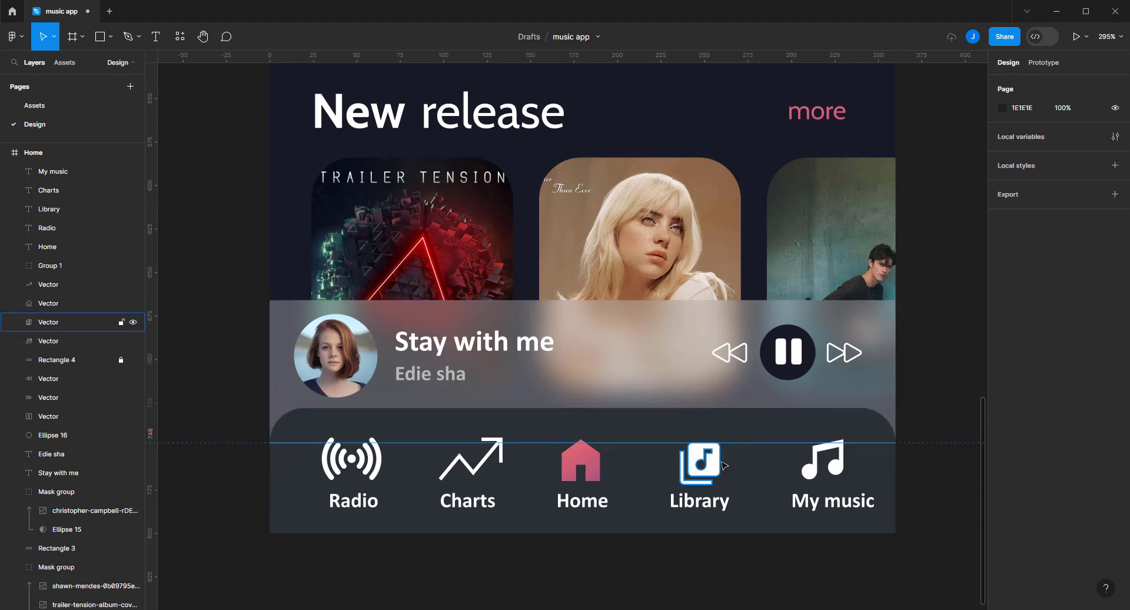
left_click_drag(722, 418, 725, 484)
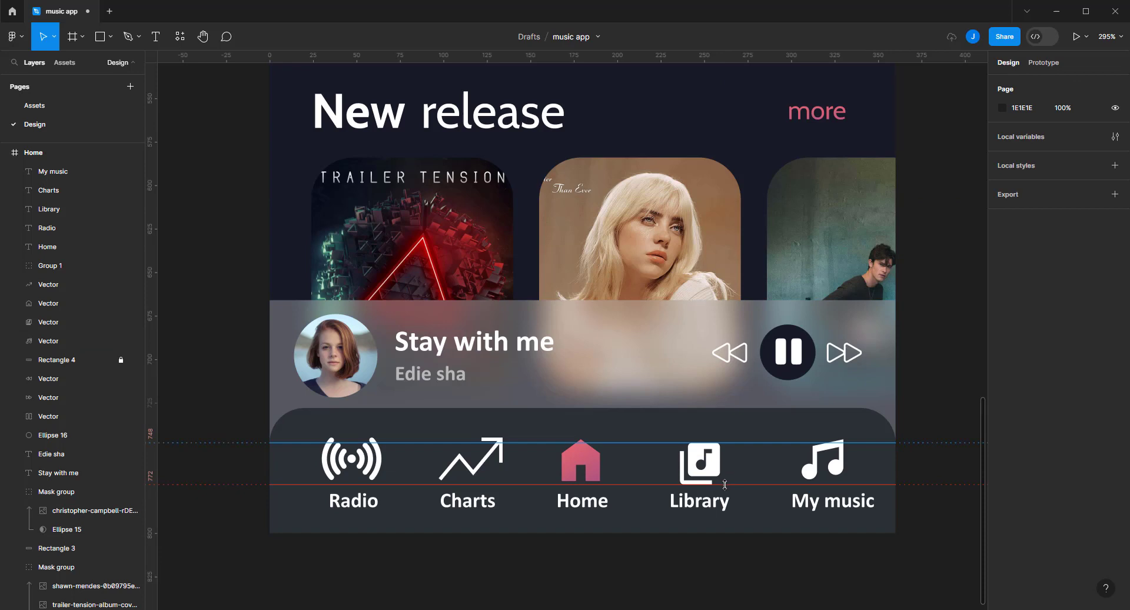
left_click(585, 462)
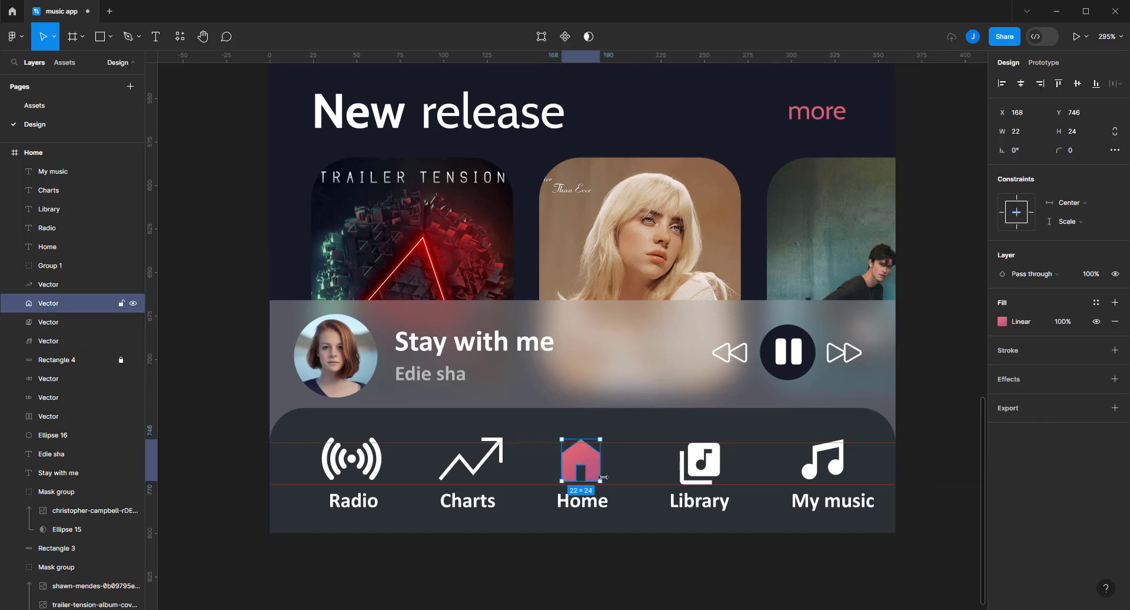
left_click_drag(604, 484, 598, 475)
Enlarge the Home icon to the bottom guide and nudge the My music icon up one pixel
scroll(598, 475, "up", 2)
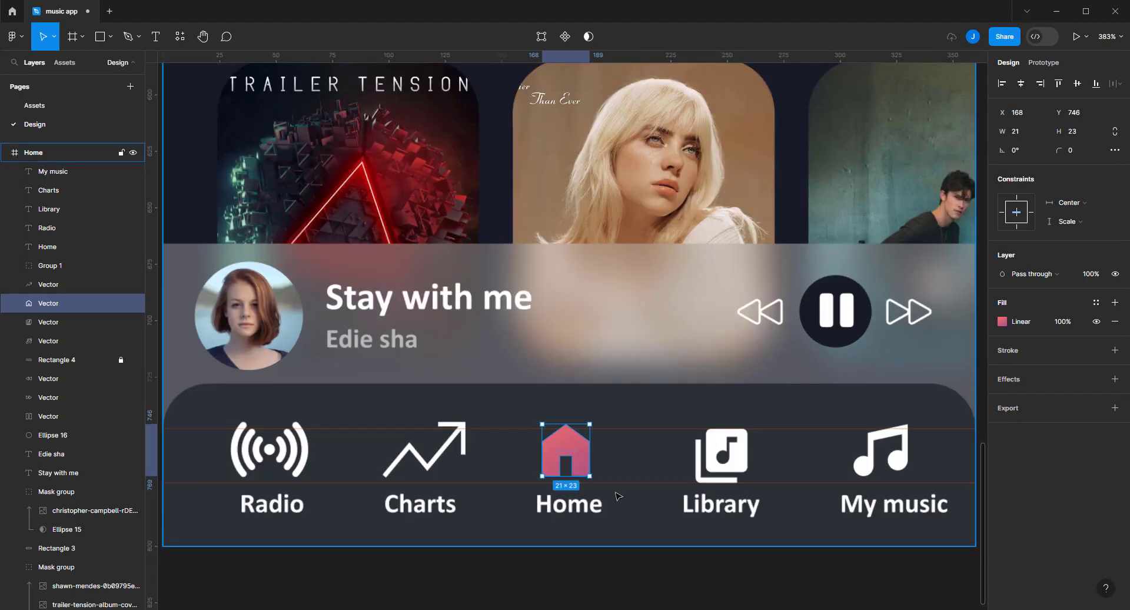
scroll(596, 474, "up", 2)
scroll(586, 473, "up", 2)
left_click_drag(584, 472, 592, 480)
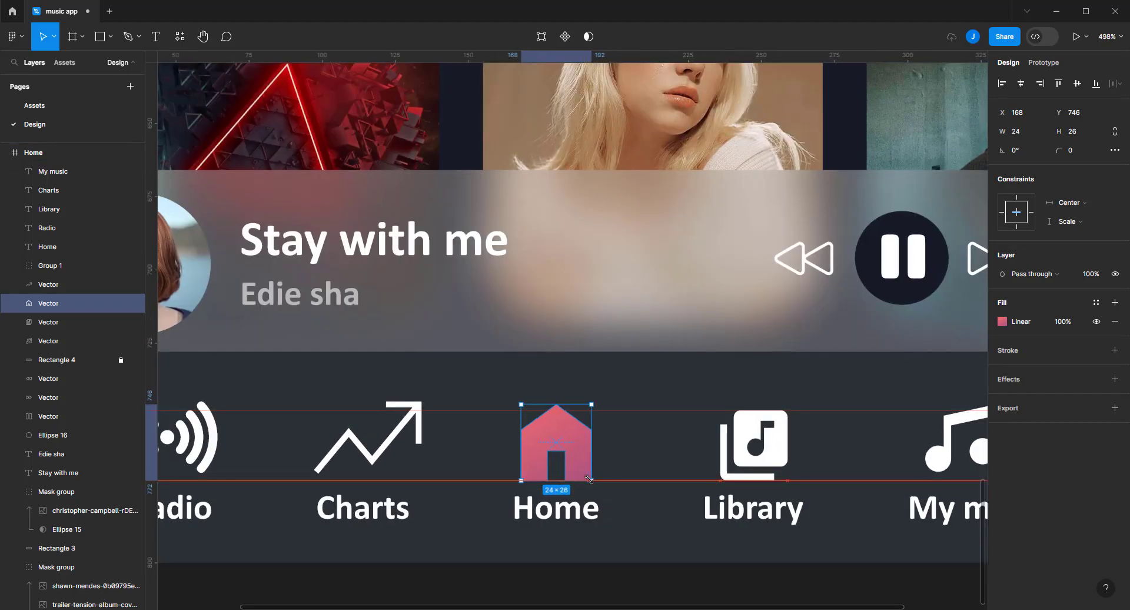
scroll(774, 449, "down", 4)
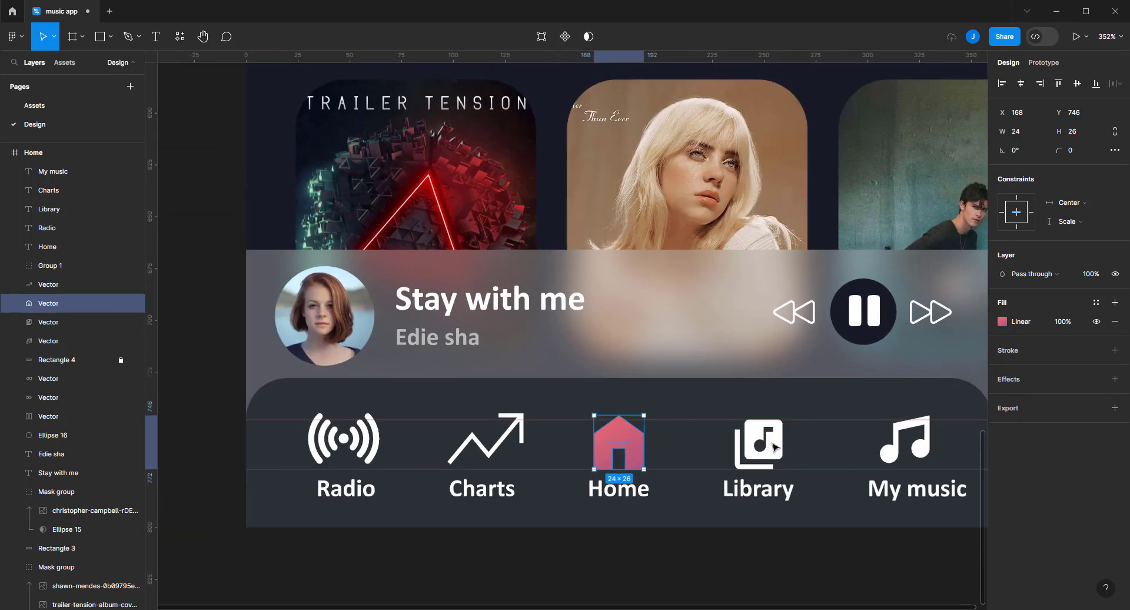
left_click(930, 432)
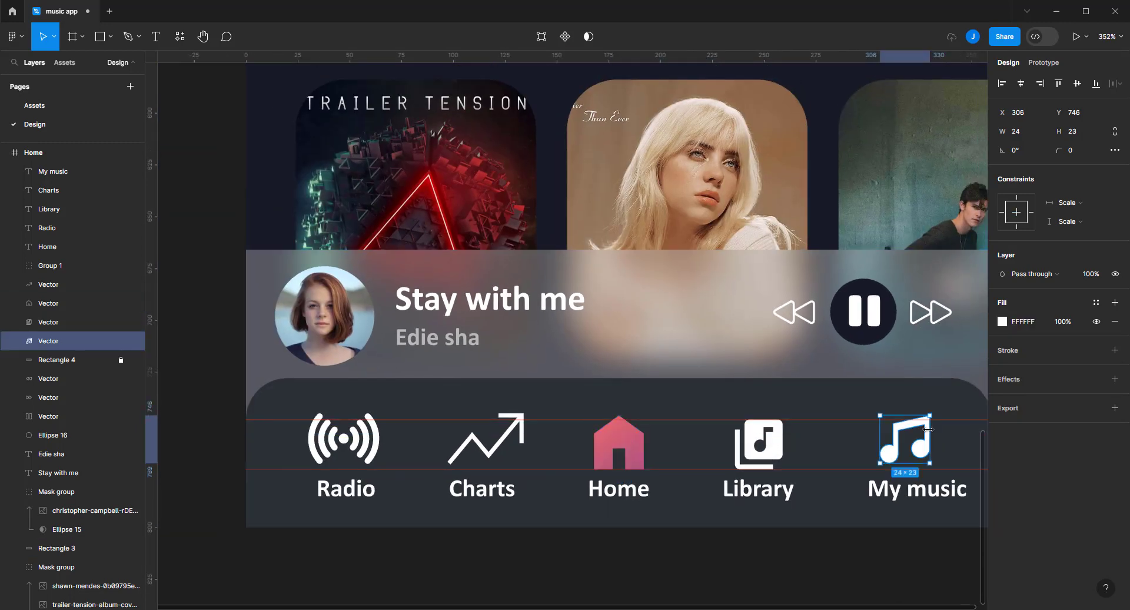
key("Up")
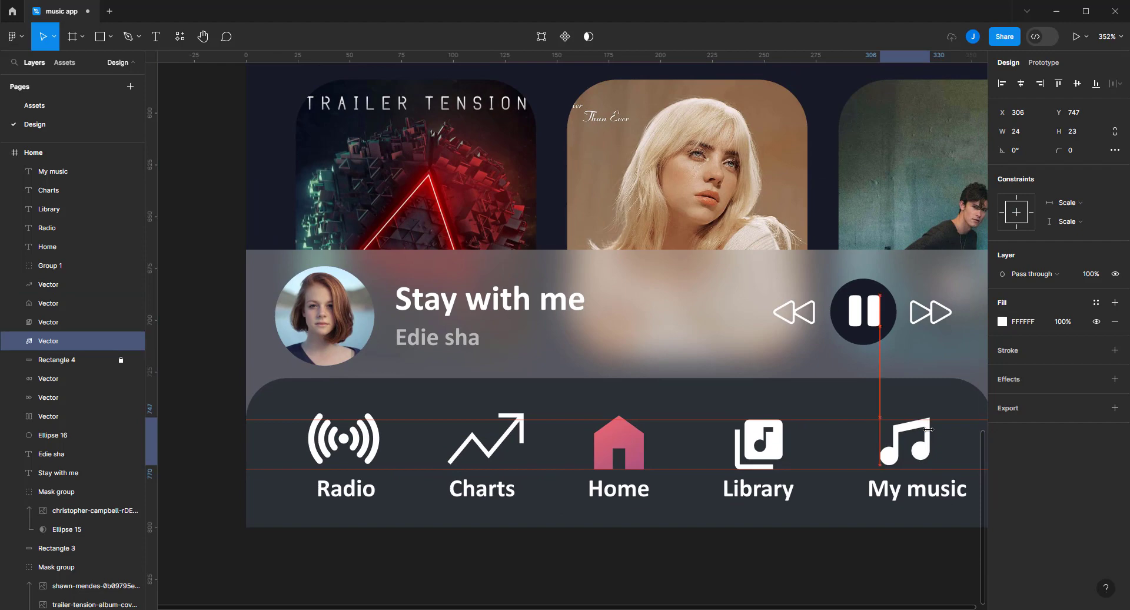
Resize the Library icon to 25×26 and the My music icon to 28×27, then select the Home frame
left_click(772, 454)
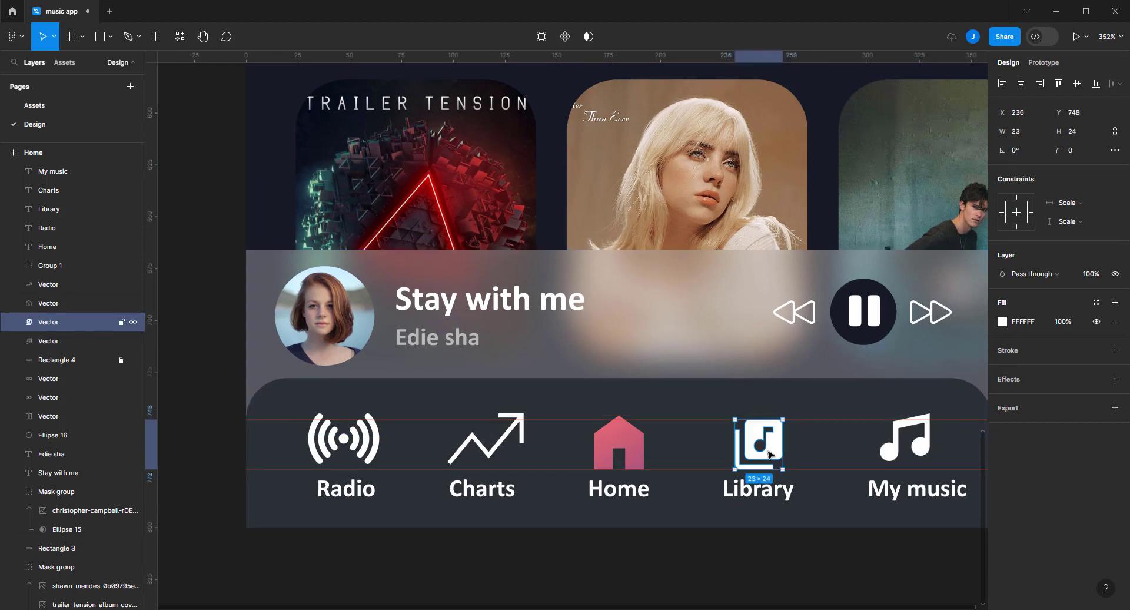
left_click_drag(786, 414, 789, 409)
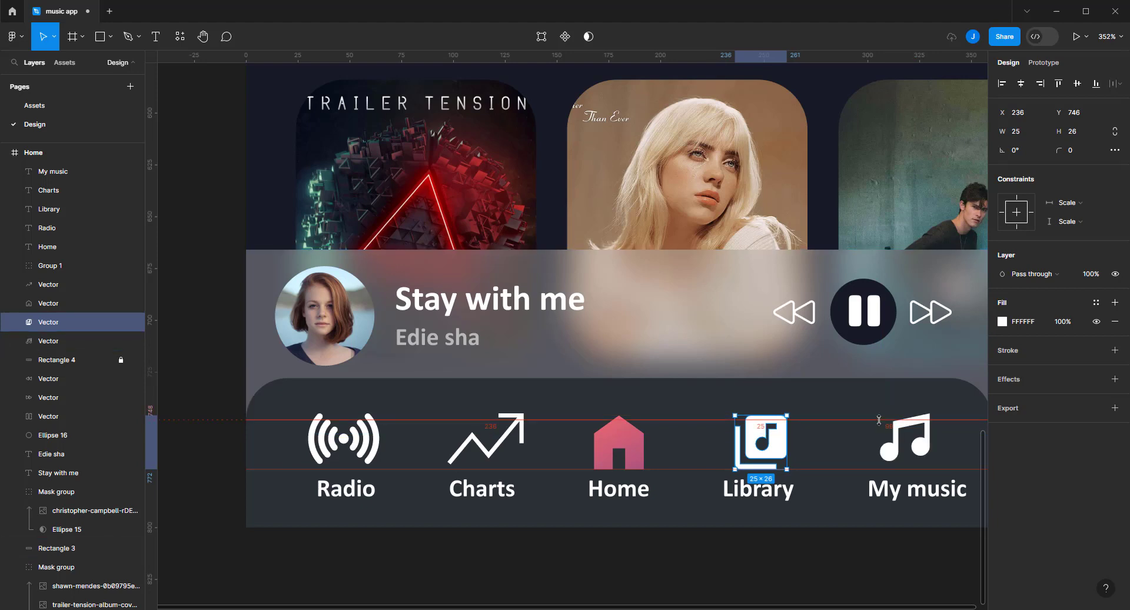
left_click(898, 456)
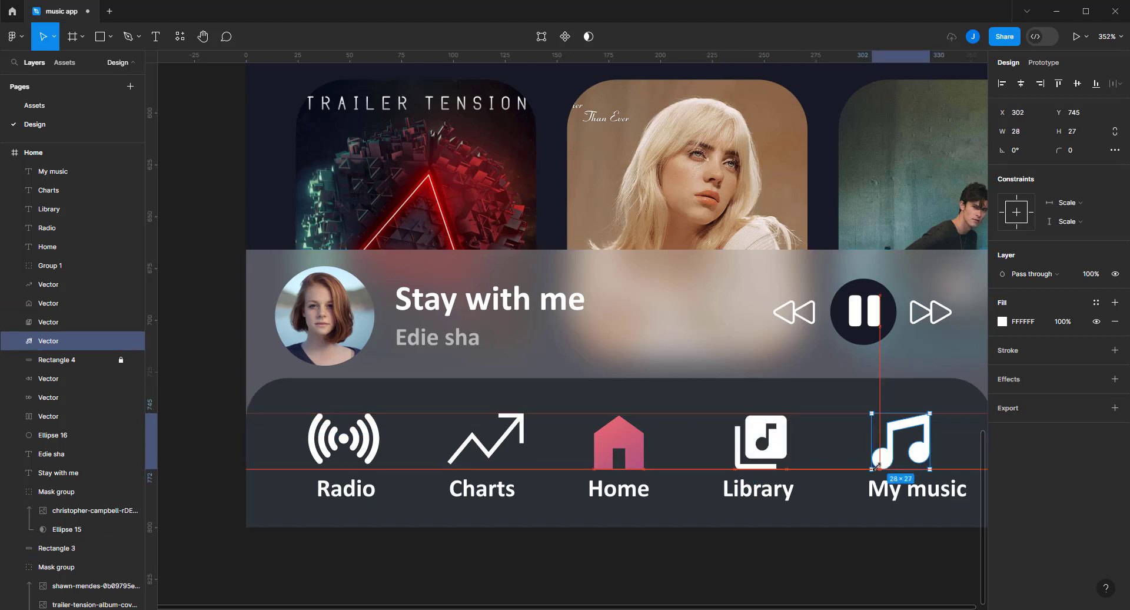
left_click_drag(879, 464, 891, 464)
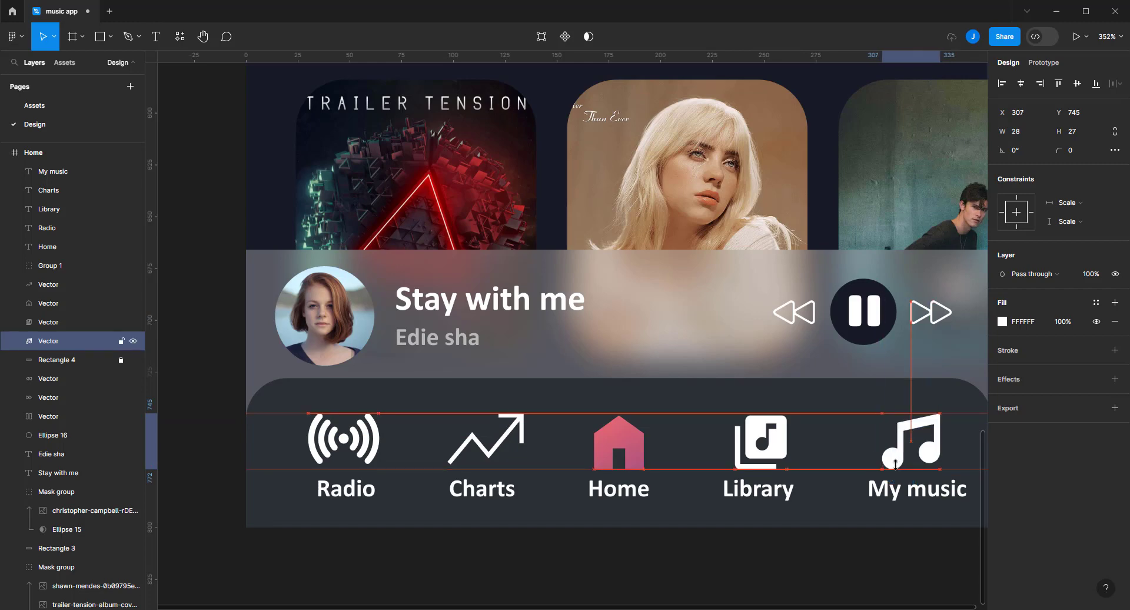
scroll(891, 465, "down", 3, "ctrl")
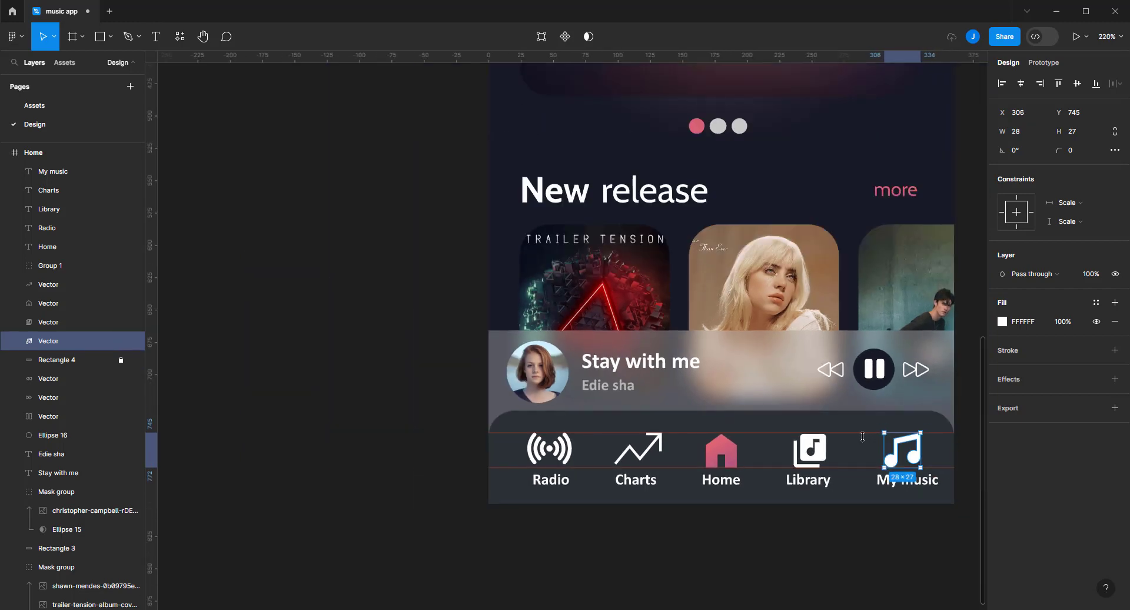
key("Escape")
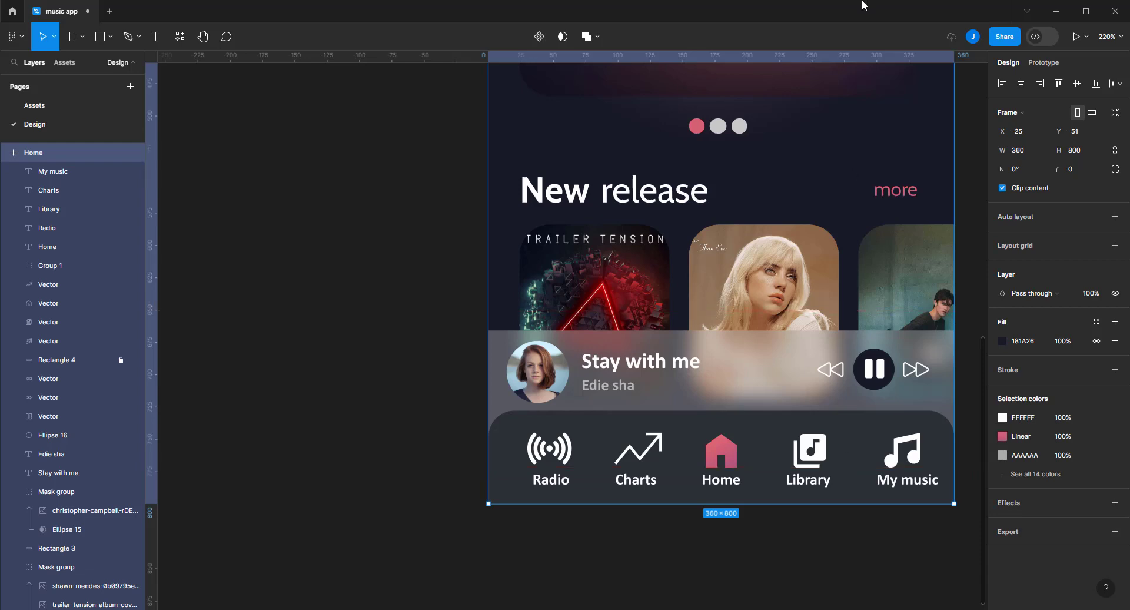
Colour the Home label with the pink sampled from its icon
left_click(235, 308)
left_click(724, 485)
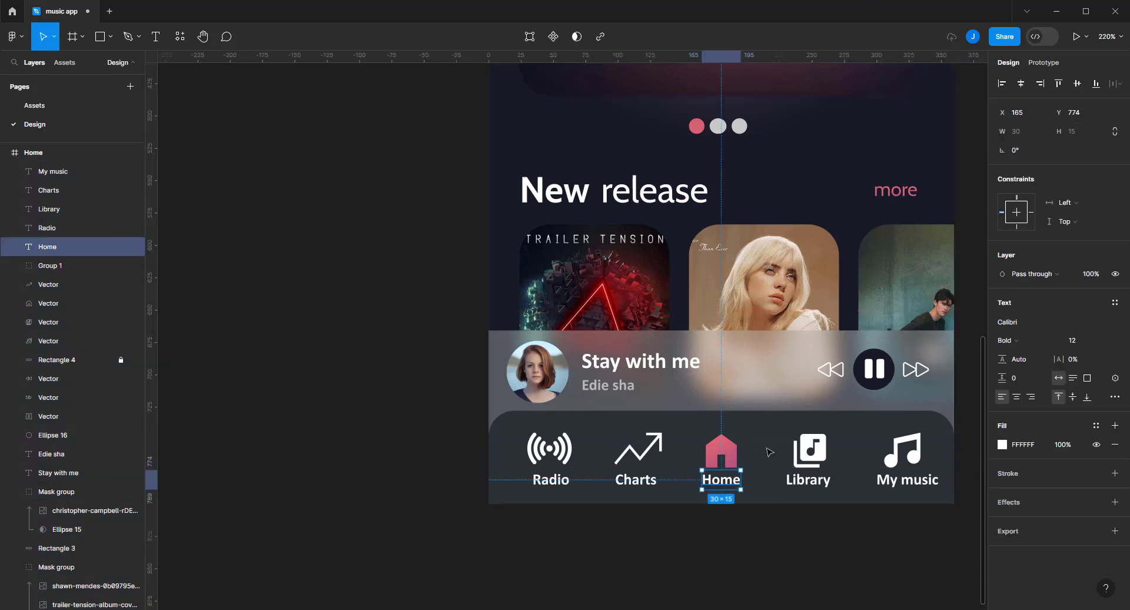
key("i")
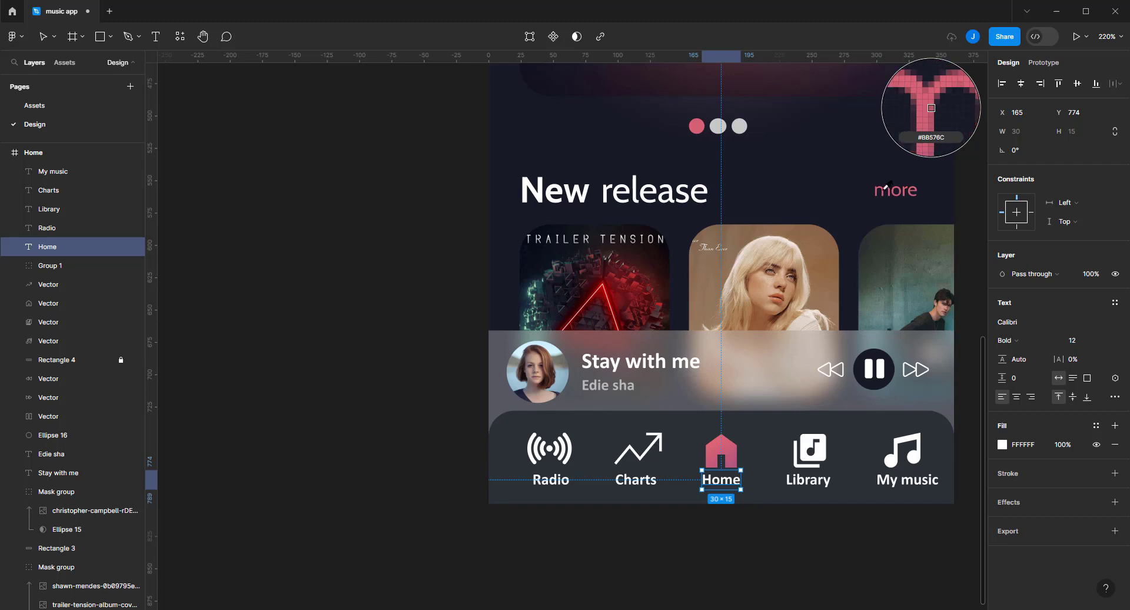
left_click(885, 189)
left_click(896, 552)
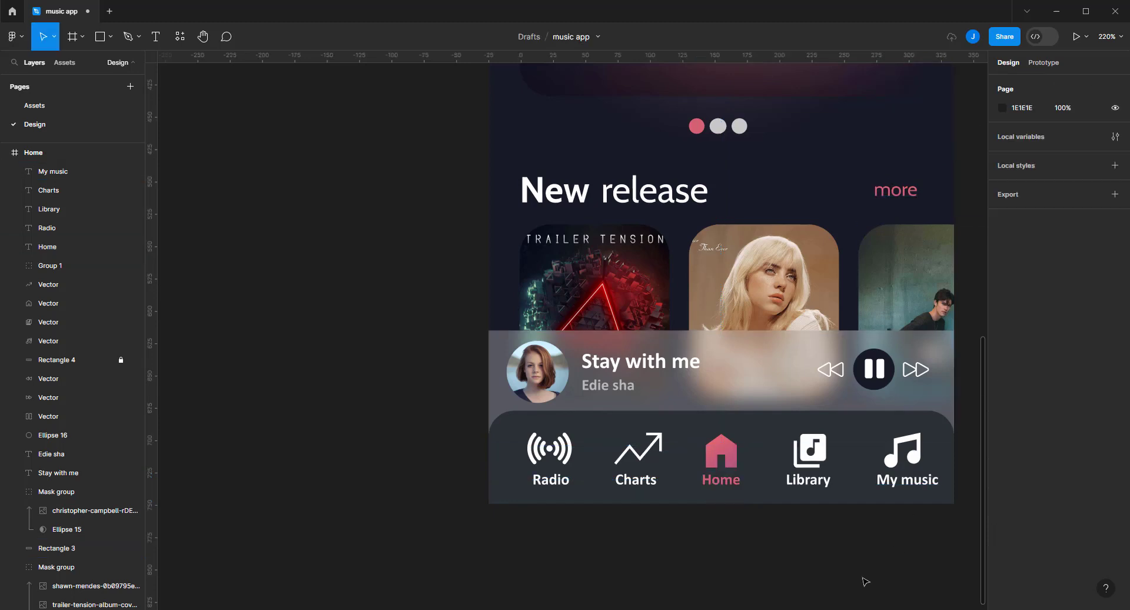
Recentre the Home screen and select all five nav icons, My music through Radio
scroll(798, 552, "down", 3)
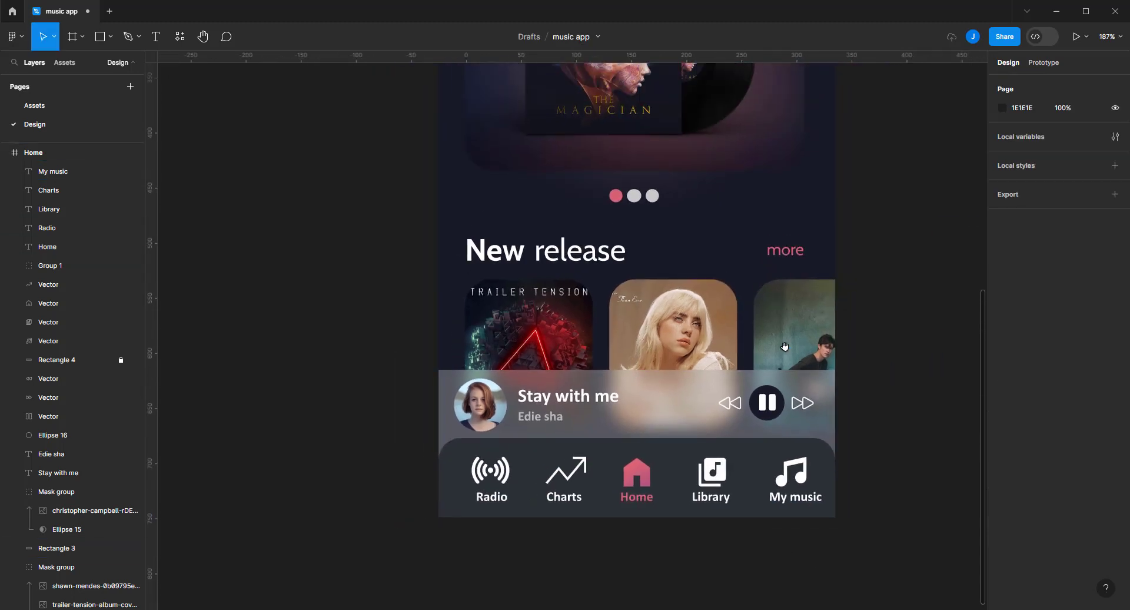
scroll(761, 505, "down", 3)
scroll(767, 299, "down", 2)
left_click_drag(767, 299, 719, 361)
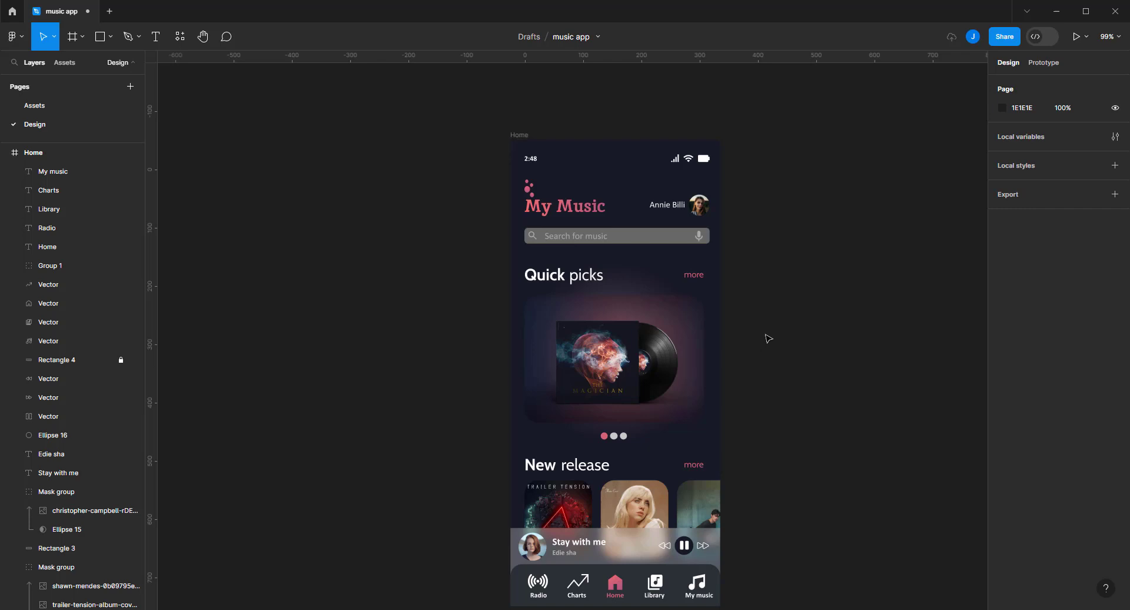
scroll(689, 521, "up", 3, "ctrl")
scroll(598, 486, "down", 3)
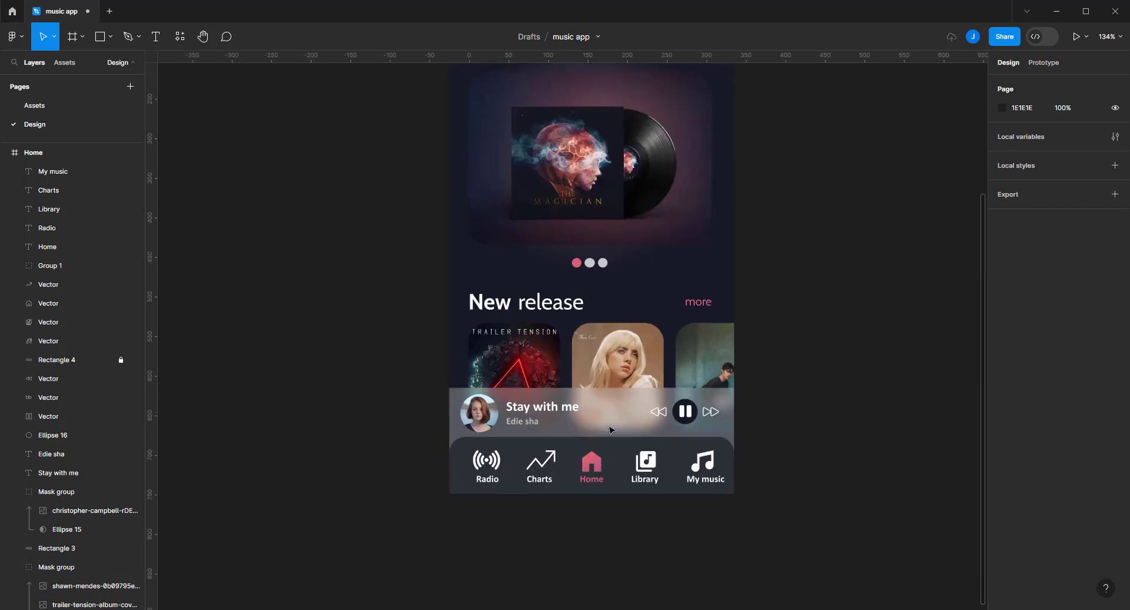
scroll(598, 486, "up", 3, "ctrl")
left_click(769, 447)
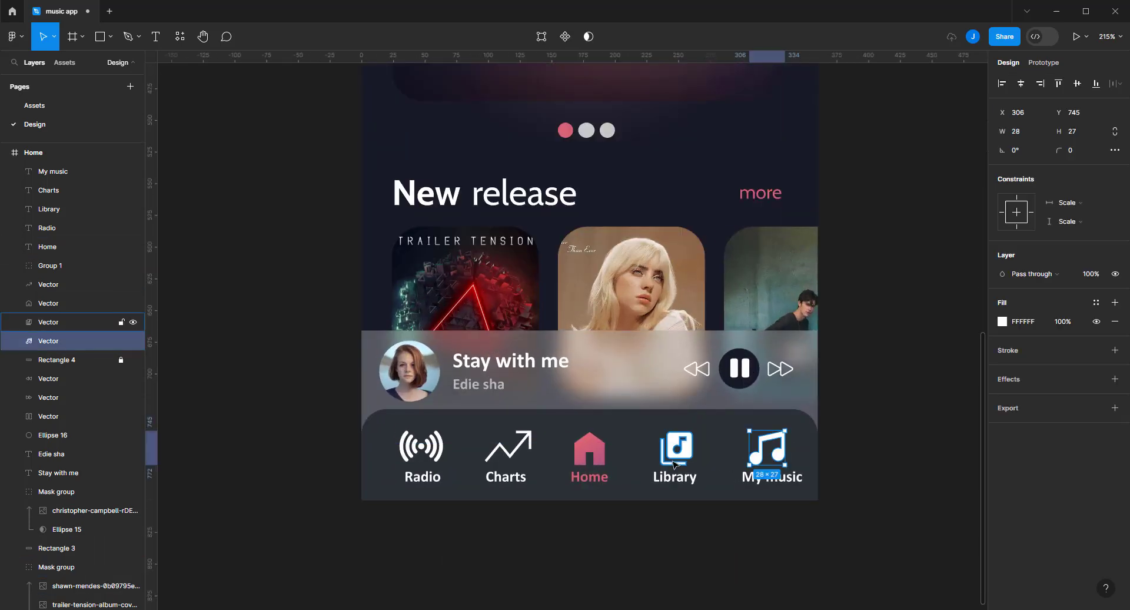
left_click(678, 448, "shift")
left_click(596, 454, "shift")
left_click(508, 448, "shift")
left_click(421, 447, "shift")
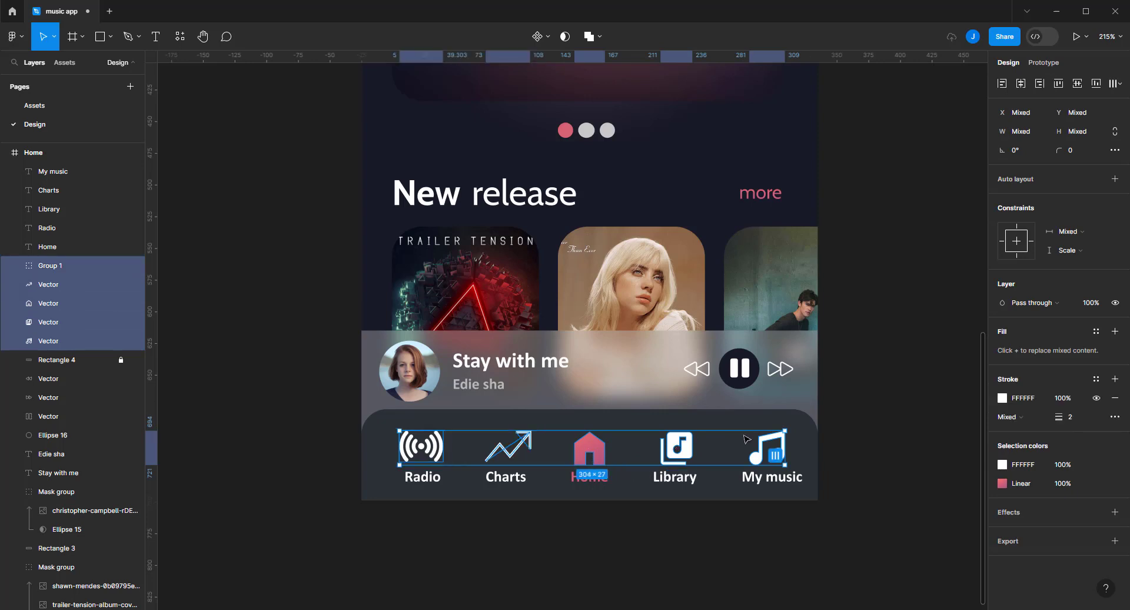
Shrink the five nav icons slightly and shift them together rightward over their labels
left_click_drag(786, 432, 761, 434)
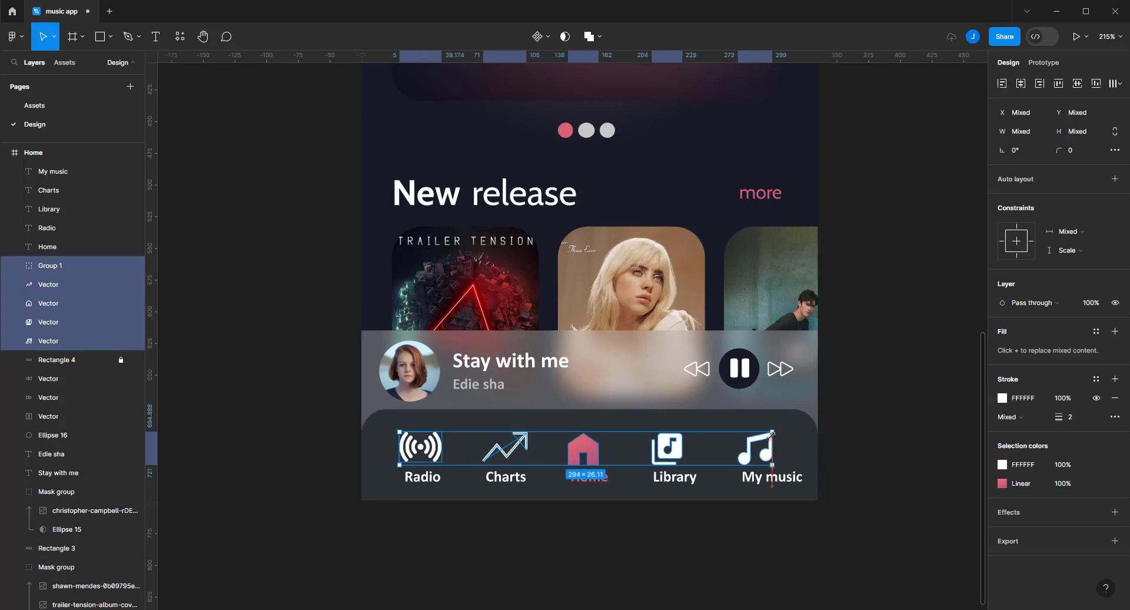
left_click(883, 395)
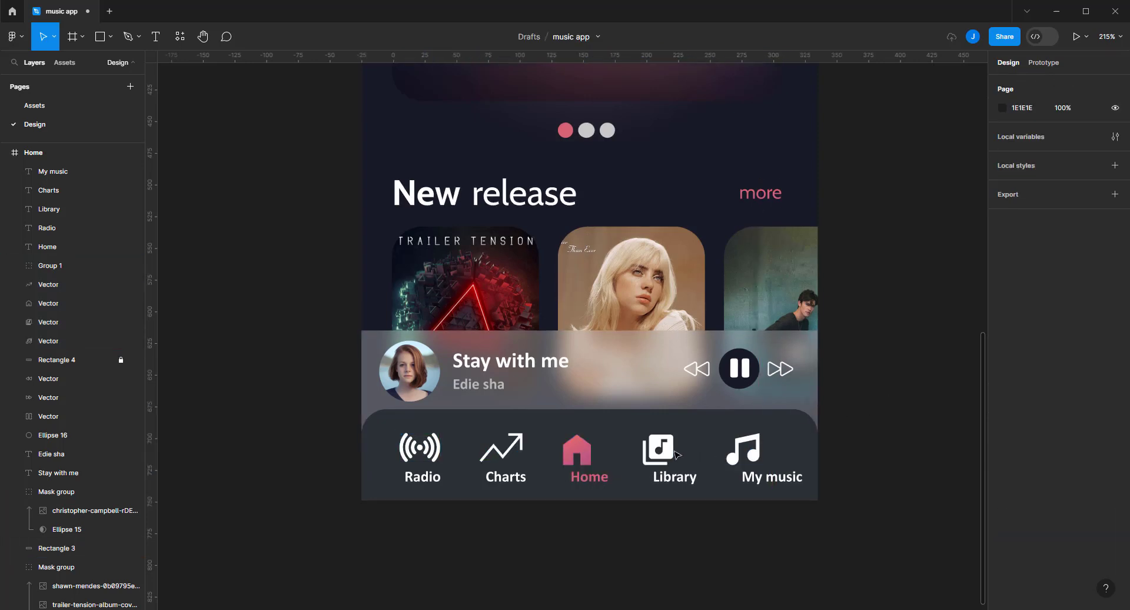
left_click(760, 454)
left_click(662, 457, "shift")
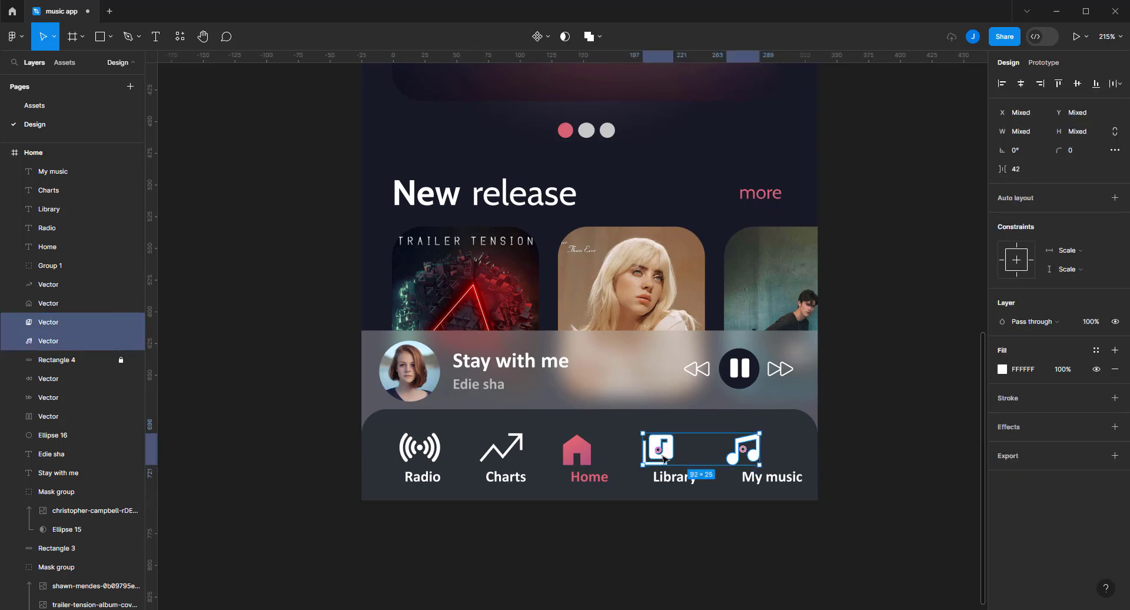
left_click(577, 450, "shift")
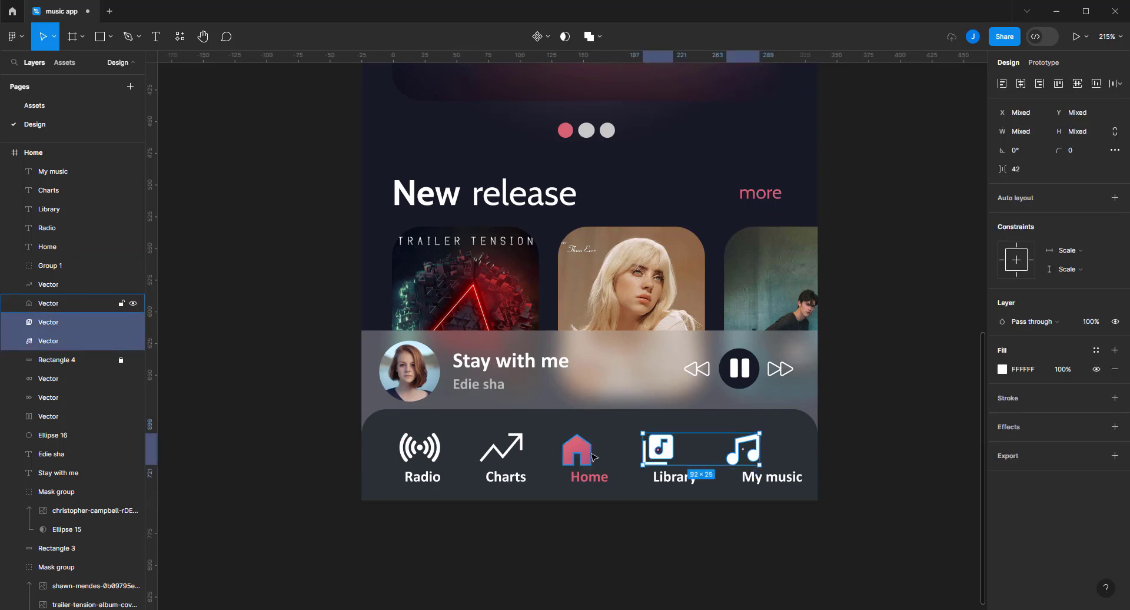
left_click(493, 454, "shift")
left_click(419, 450, "shift")
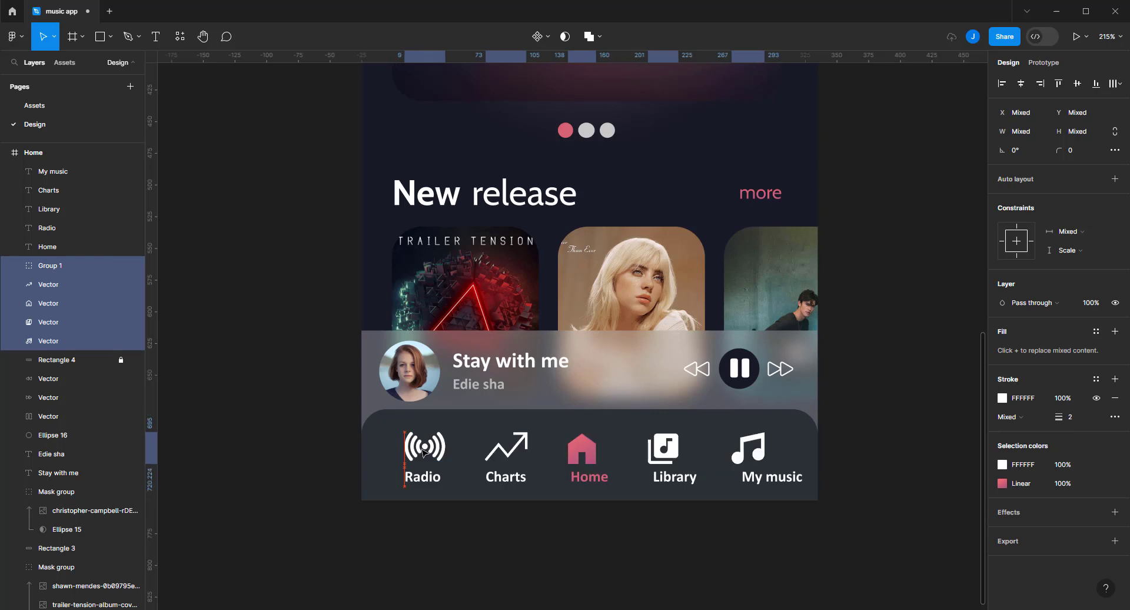
left_click_drag(419, 452, 428, 450)
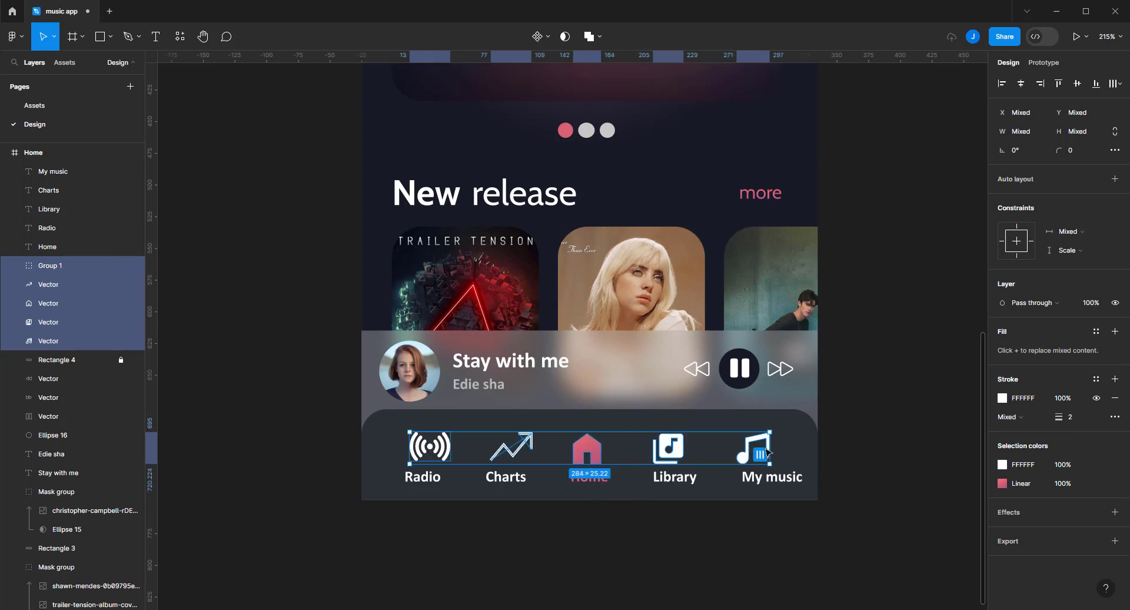
Centre the My music, Library and Radio icons individually over their labels
left_click(905, 441)
left_click_drag(766, 454, 783, 456)
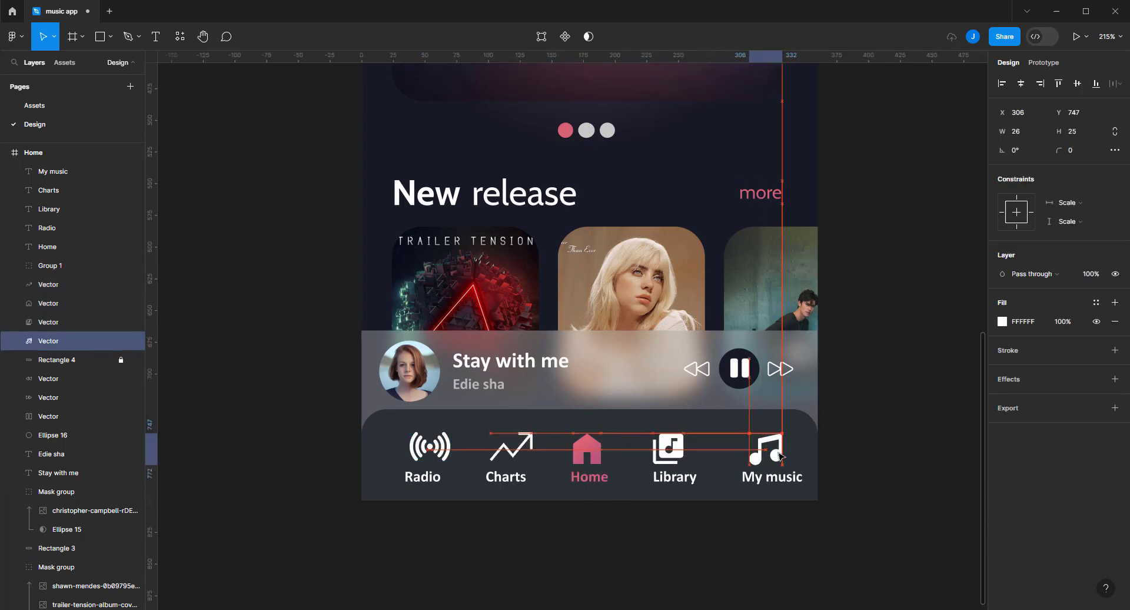
left_click_drag(679, 458, 684, 458)
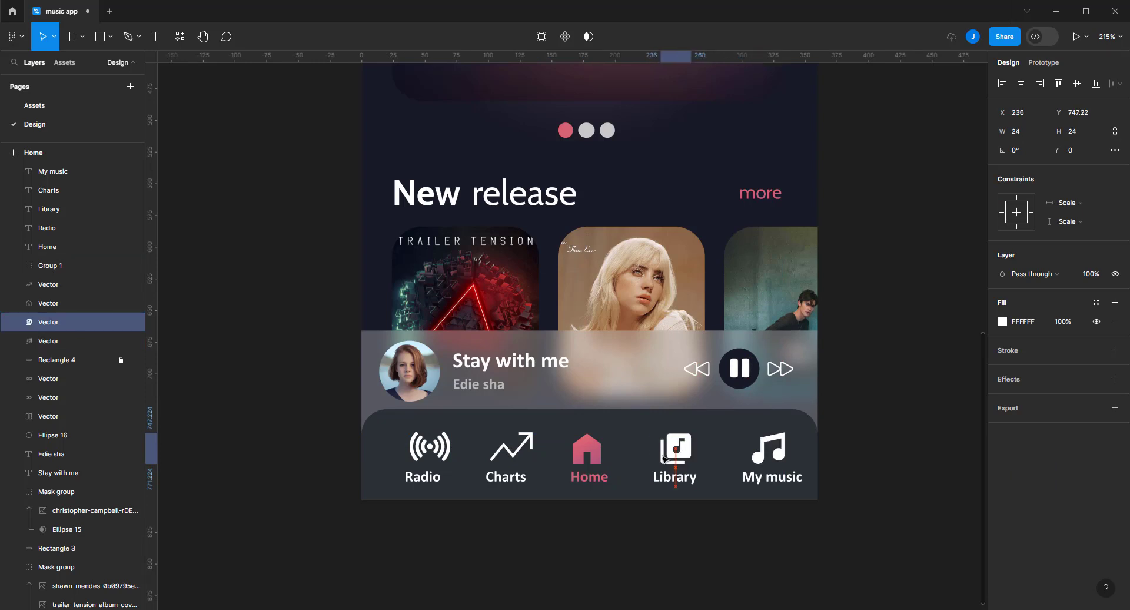
left_click_drag(446, 453, 438, 454)
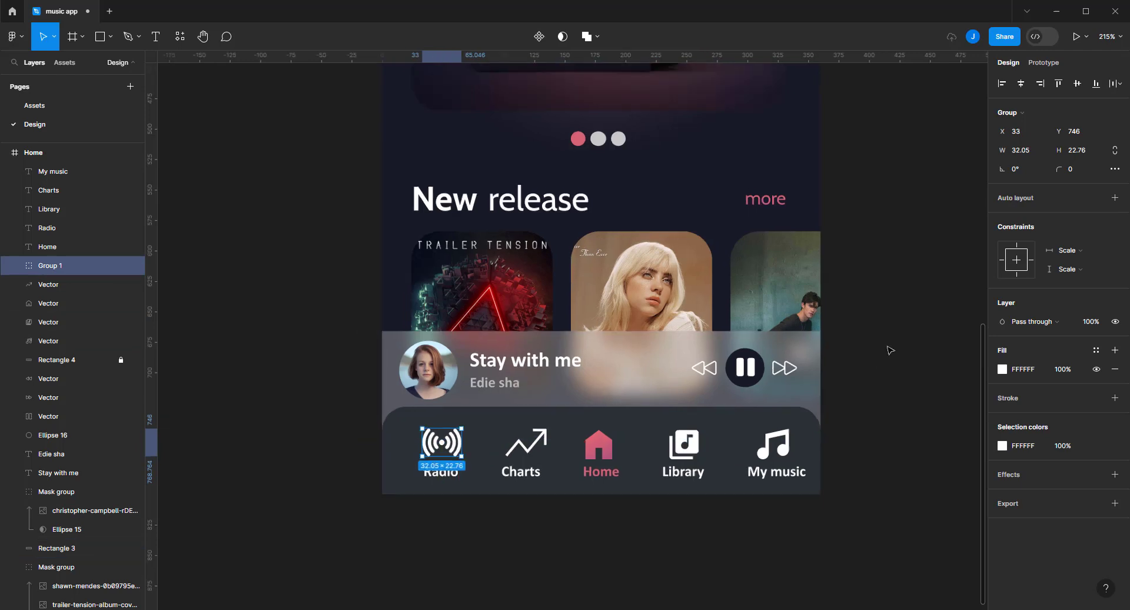
Duplicate the Home screen into a copy placed to its right
scroll(895, 294, "down", 5, "ctrl")
scroll(824, 353, "up", 5)
scroll(747, 455, "down", 1, "ctrl")
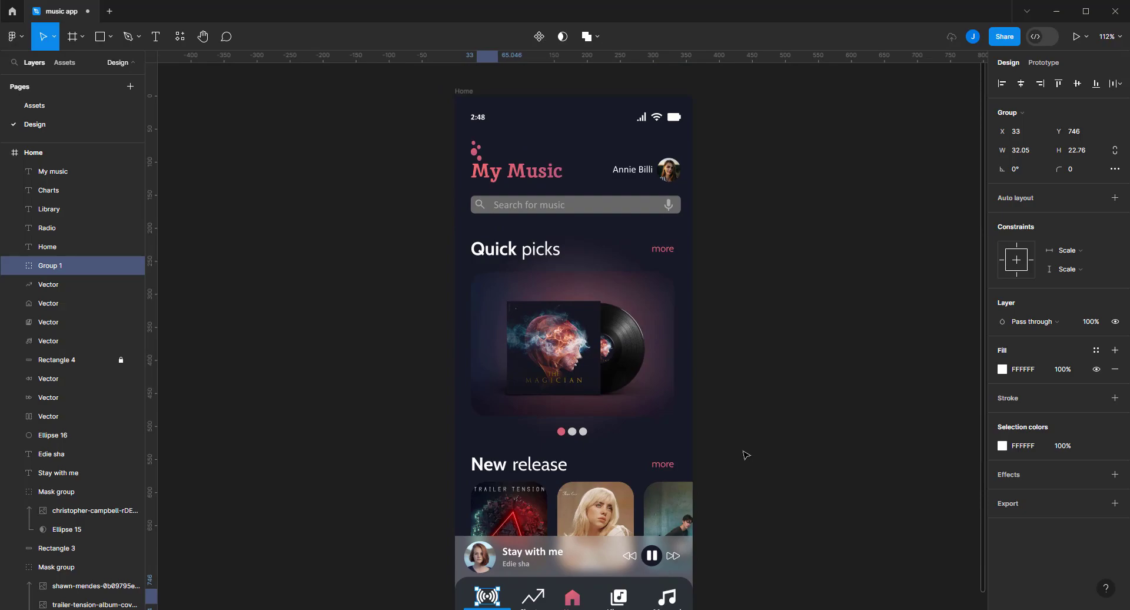
scroll(716, 453, "right", 2)
left_click_drag(439, 90, 721, 123, "alt")
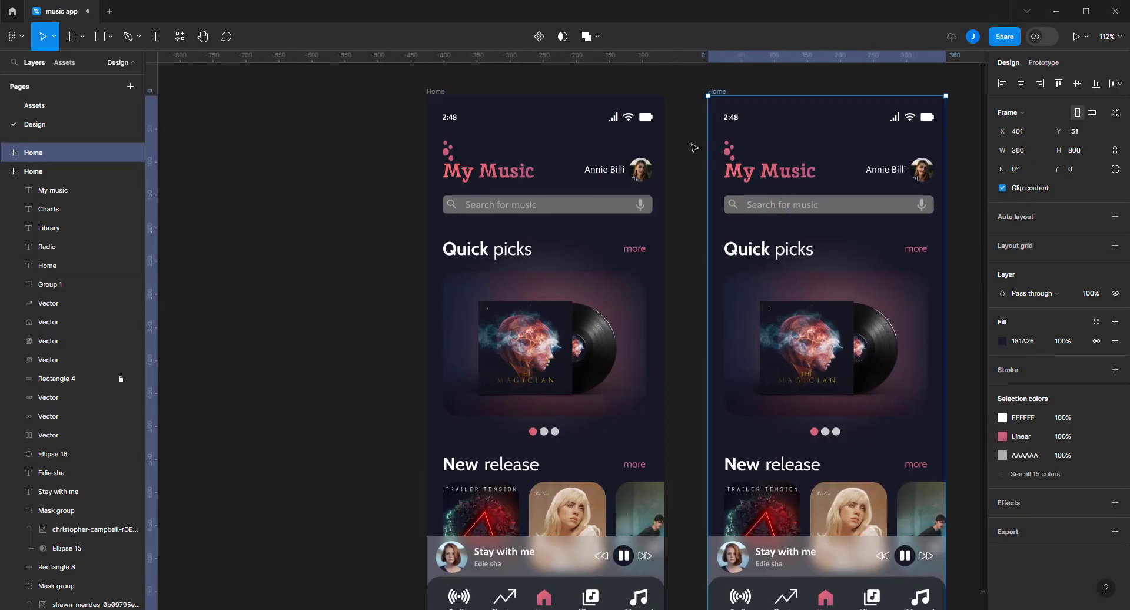
Rename the copied frame to 'Play'
scroll(692, 150, "right", 5)
scroll(692, 150, "down", 1)
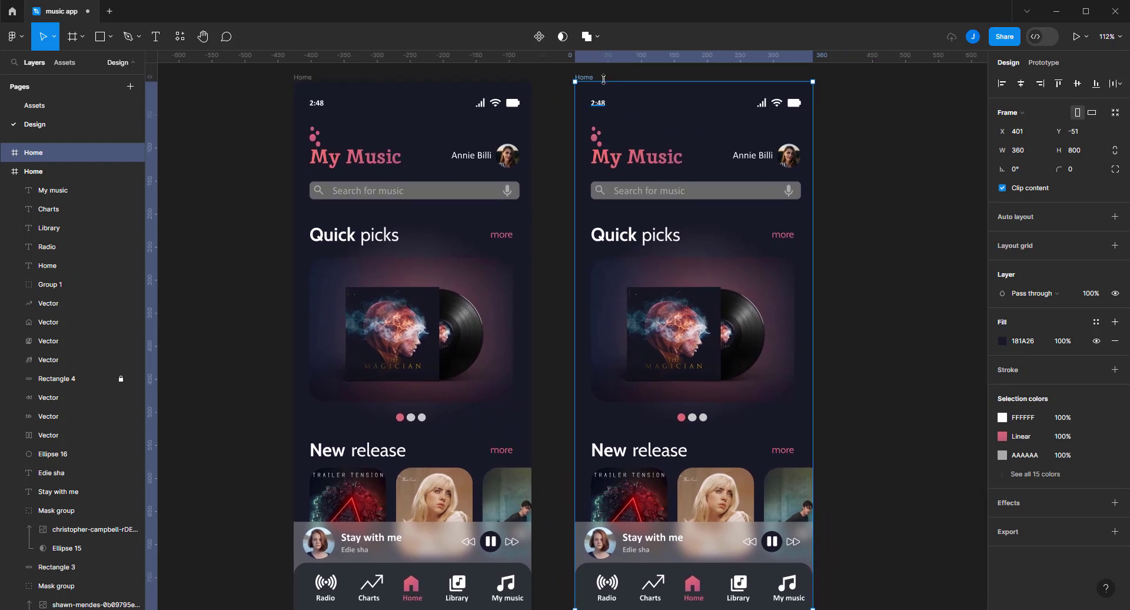
double_click(584, 77)
type("F")
key("Return")
left_click(598, 106)
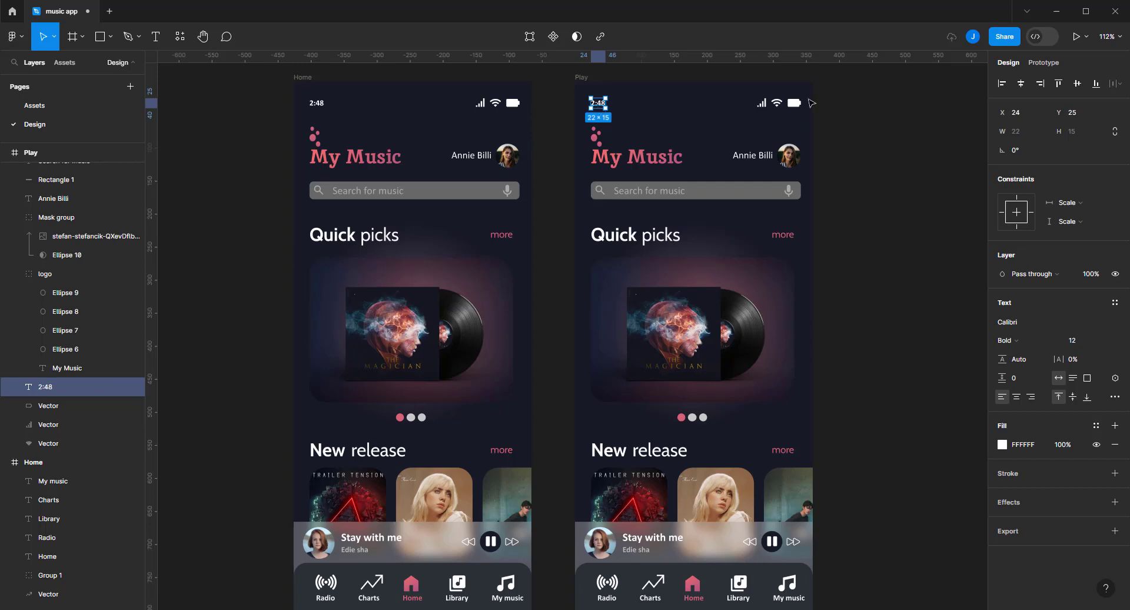
Delete the time, signal, wifi and battery status-bar items from Play
left_click(762, 104, "shift")
left_click(779, 103, "shift")
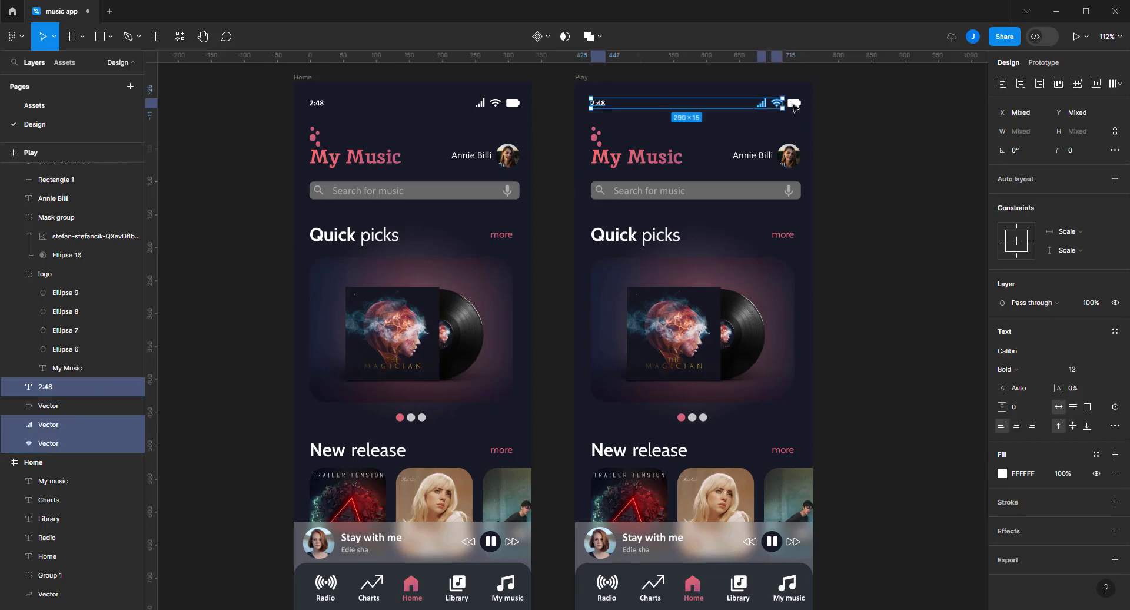
left_click(795, 105, "shift")
key("Delete")
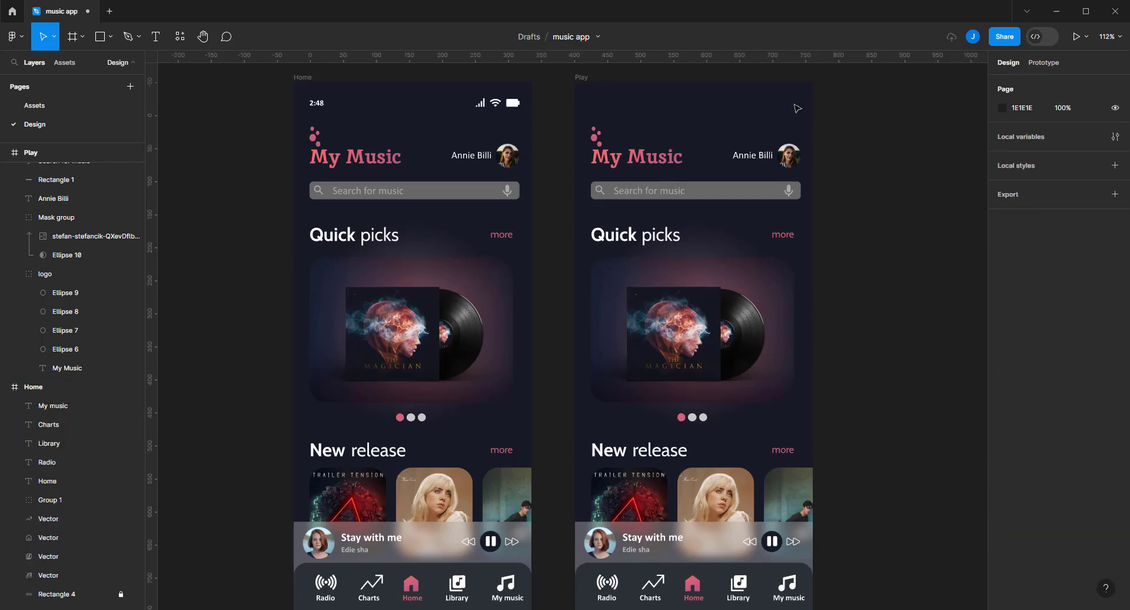
Delete the user name and My Music logo, and move the avatar up to the top
left_click(746, 156)
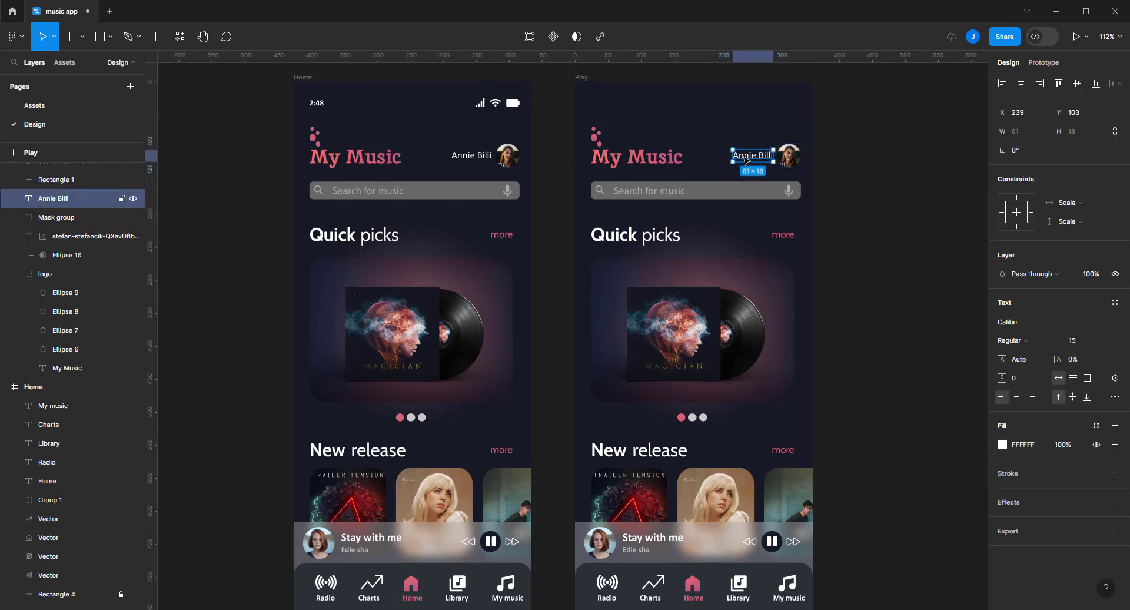
key("Delete")
left_click(650, 170)
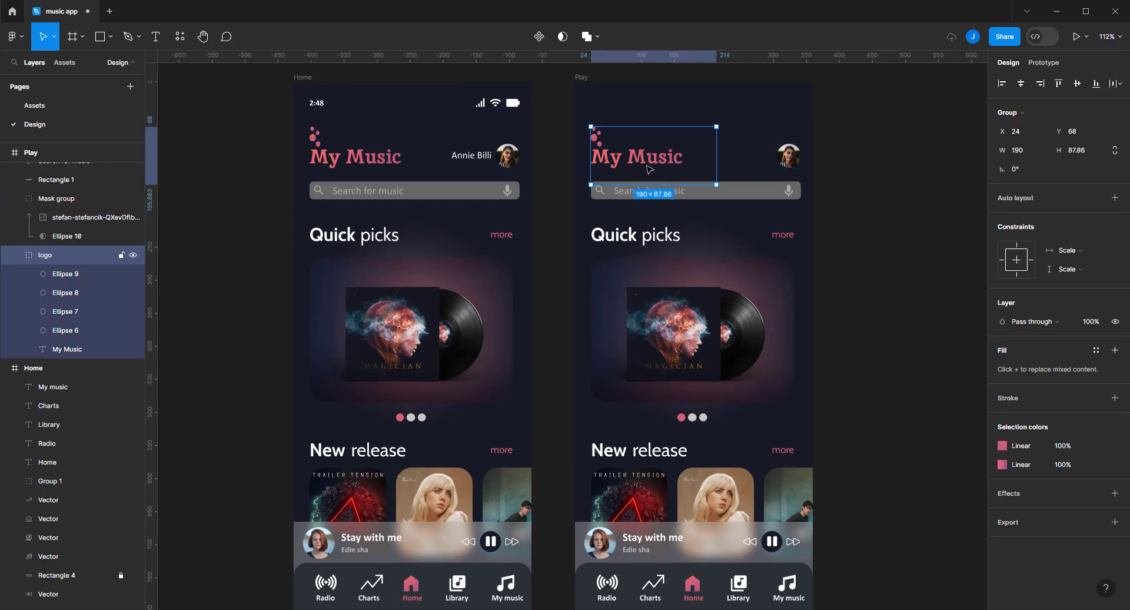
key("Delete")
left_click_drag(796, 162, 744, 123)
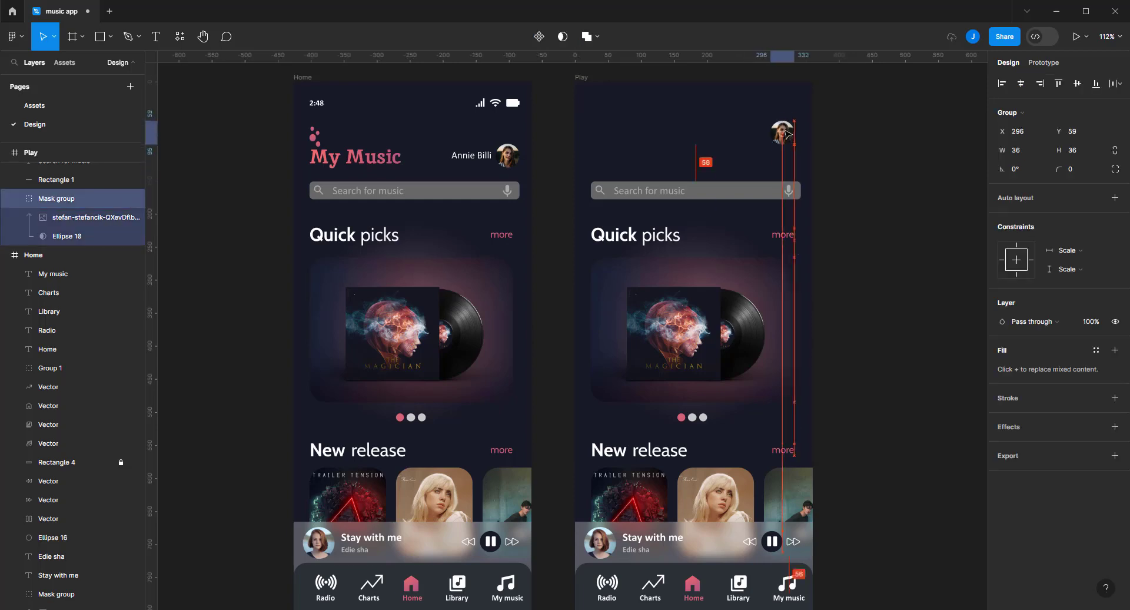
Find charm:menu-kebab in Iconify's 'menu' results and place it at the Play frame's top right
right_click(870, 122)
mouse_move(927, 221)
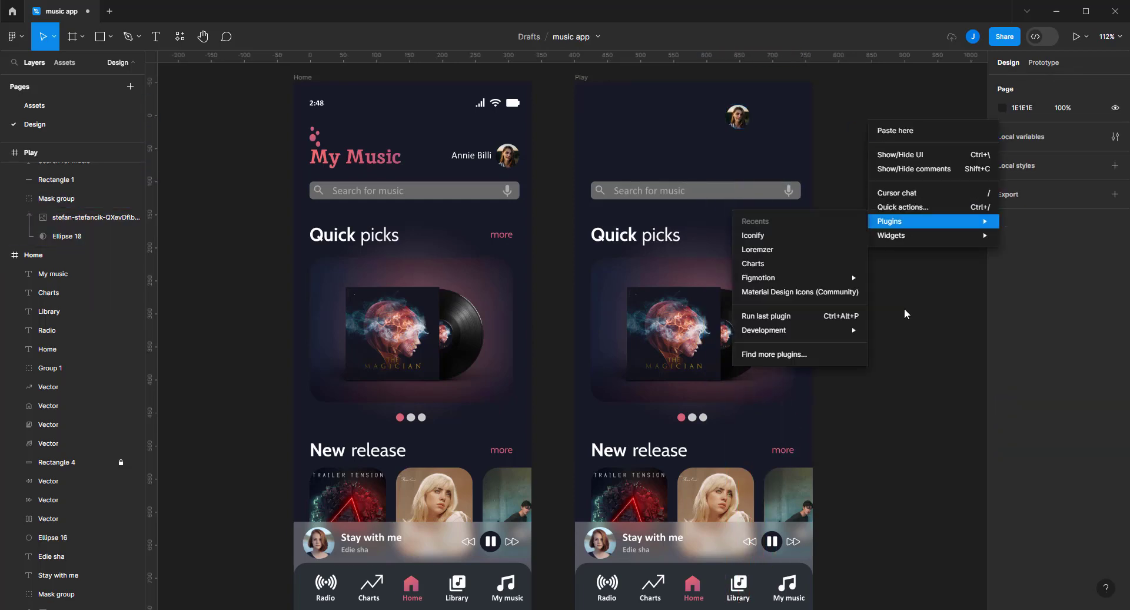
left_click(824, 235)
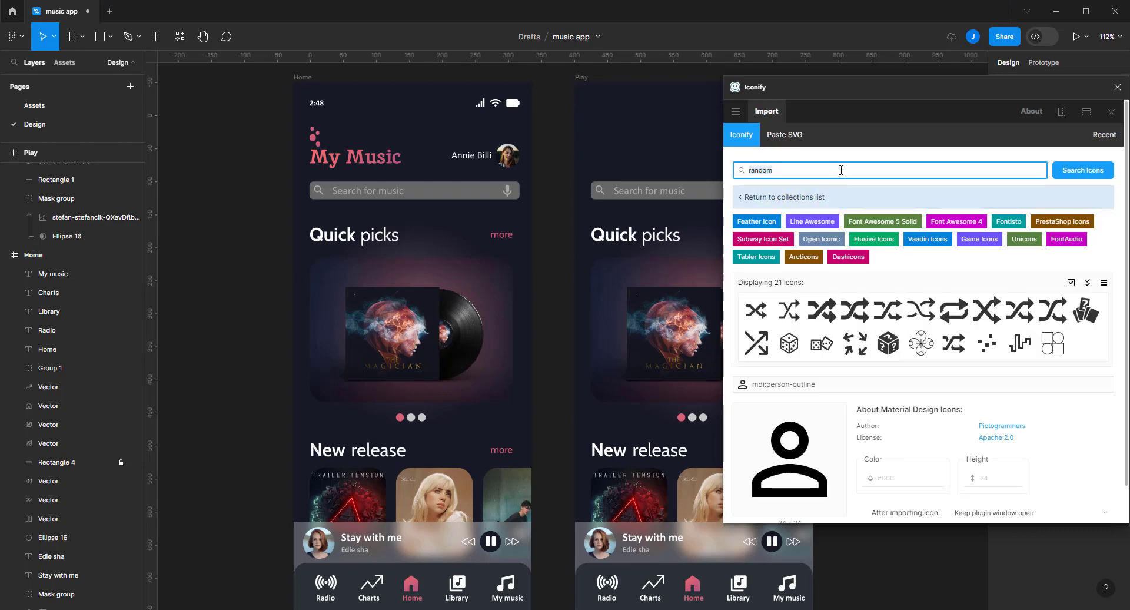
key("Return")
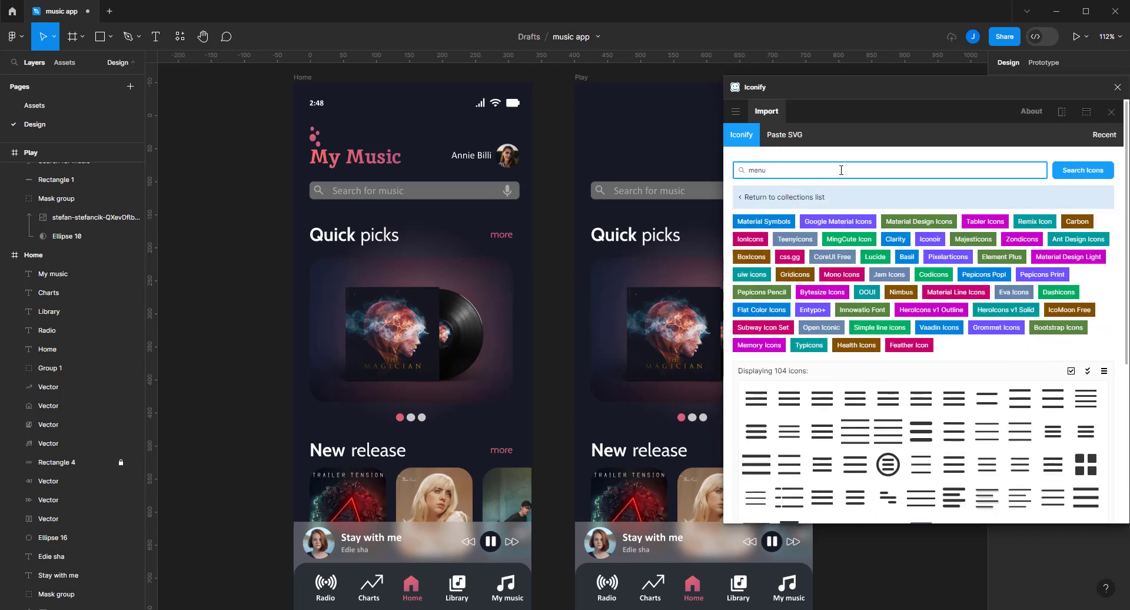
scroll(856, 415, "down", 2)
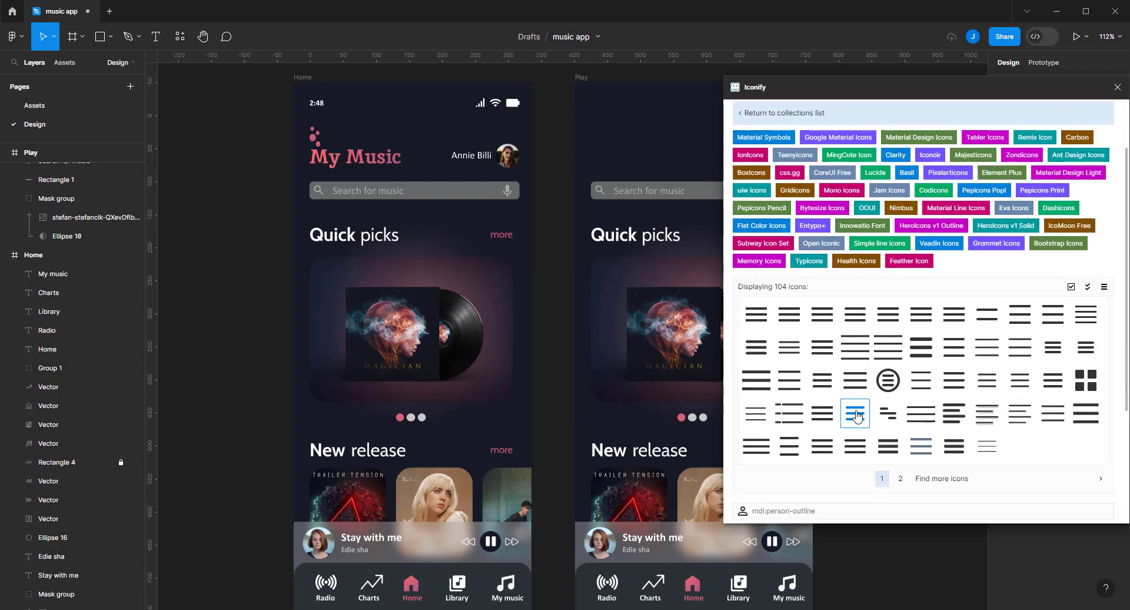
scroll(900, 333, "down", 2)
left_click(900, 328)
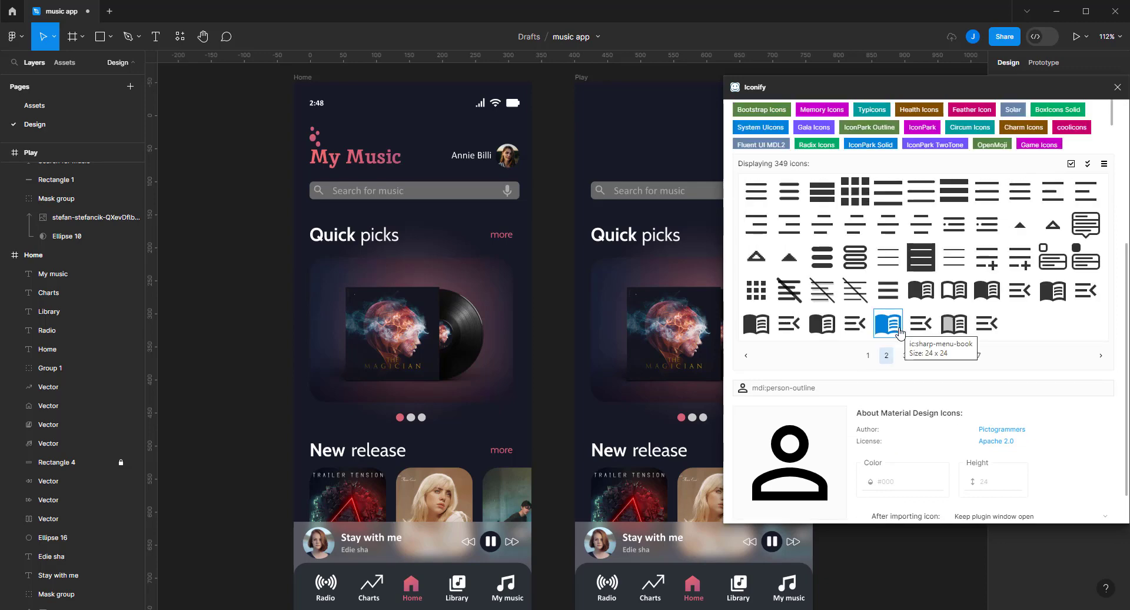
scroll(900, 332, "down", 1)
left_click(905, 315)
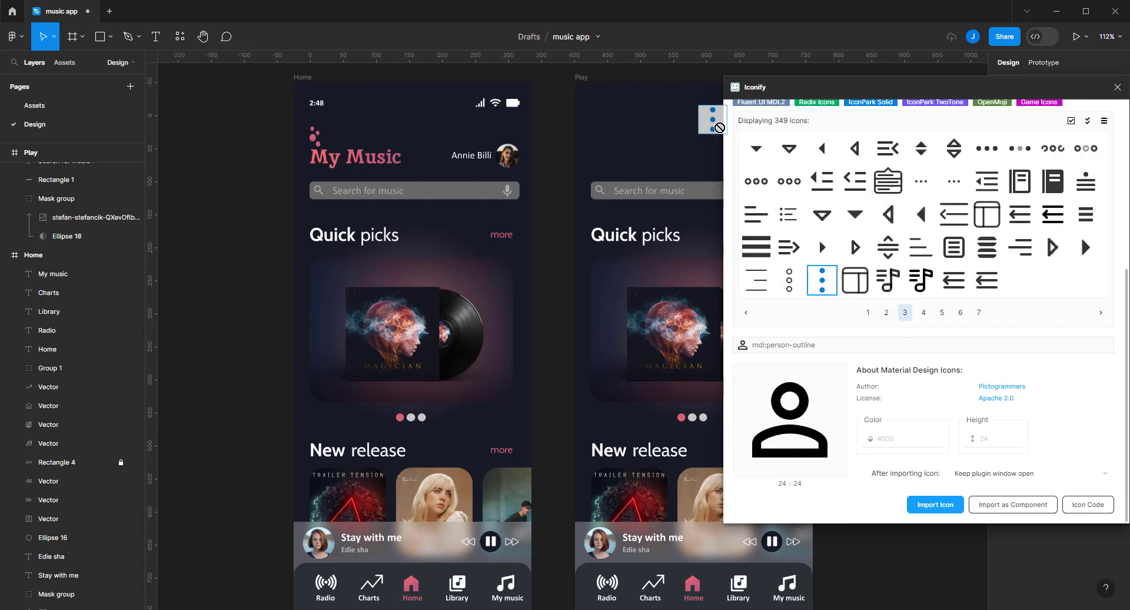
left_click_drag(830, 290, 714, 125)
Move the kebab icon onto open canvas, pull its group out, and delete the empty charm:menu-kebab frame
left_click(1117, 87)
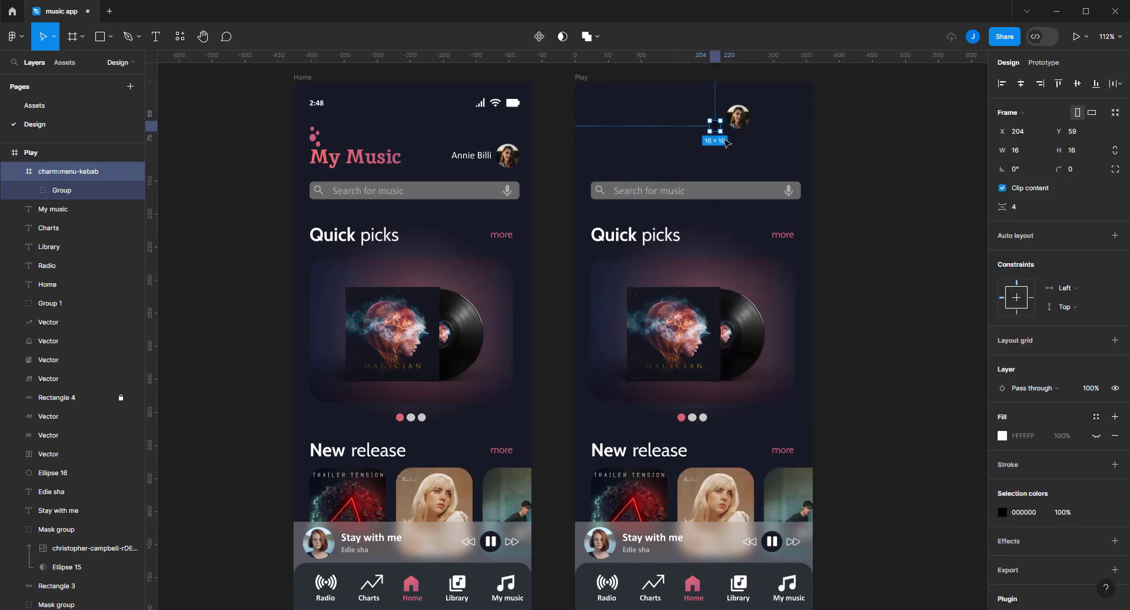
mouse_move(715, 125)
left_mouse_down()
mouse_move(895, 158)
mouse_move(870, 230)
left_mouse_up()
left_click(903, 190)
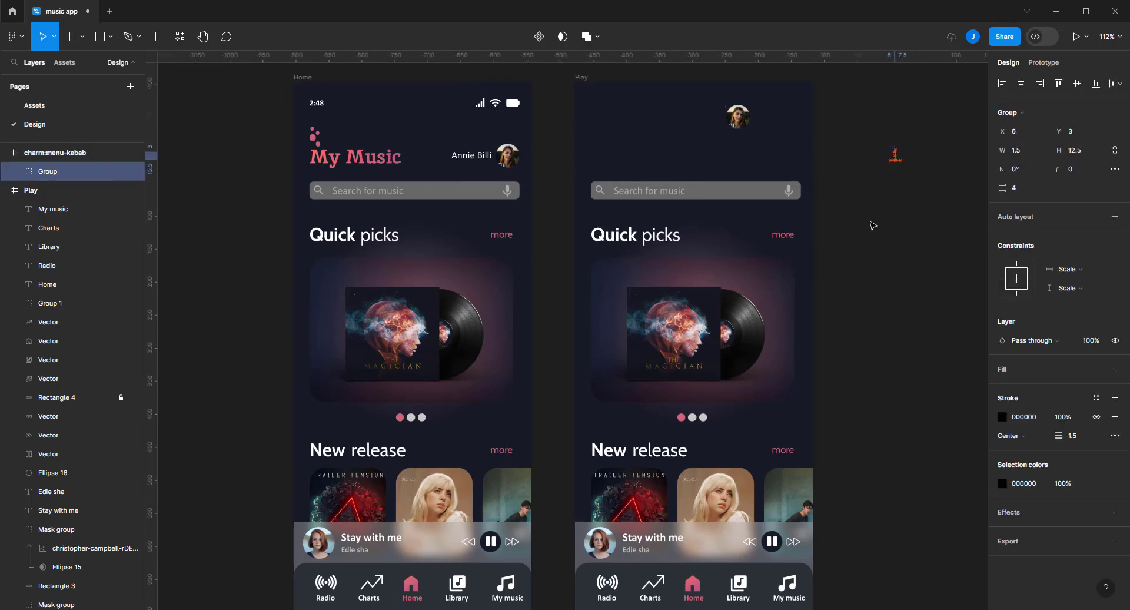
left_click_drag(933, 114, 880, 185)
key("Delete")
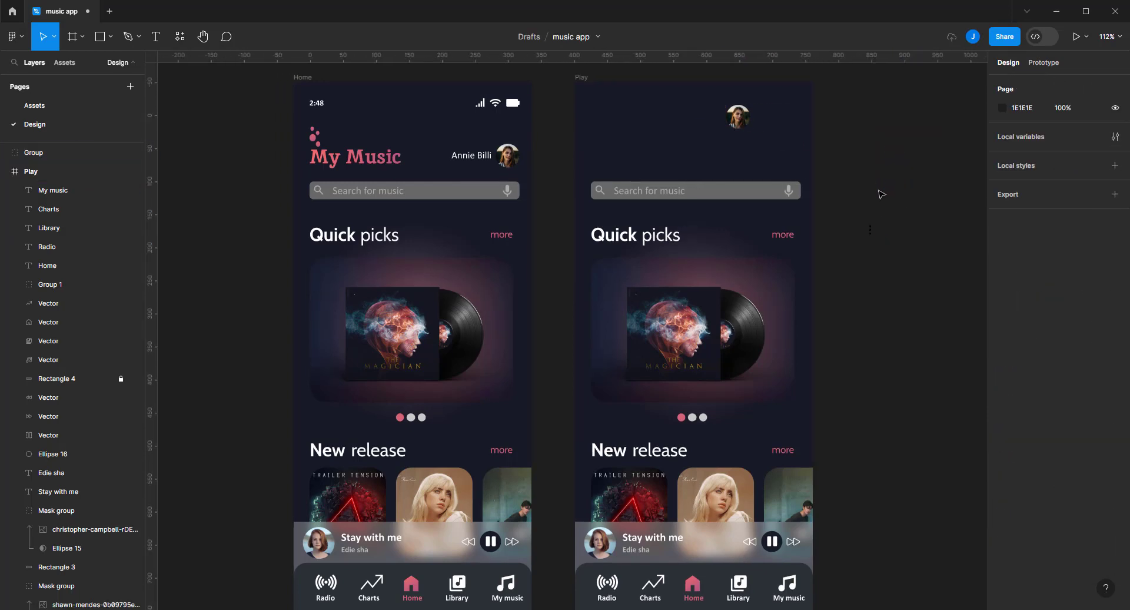
Enlarge the kebab dots to about 11×92, fill them white and remove the black outline
left_click(870, 230)
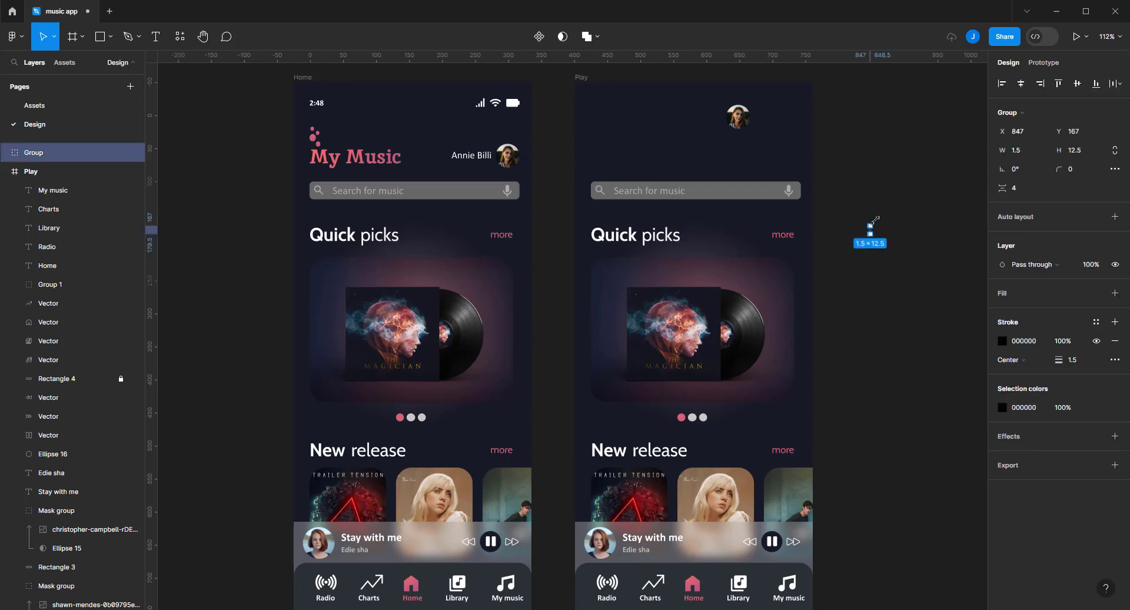
left_click_drag(875, 219, 877, 214)
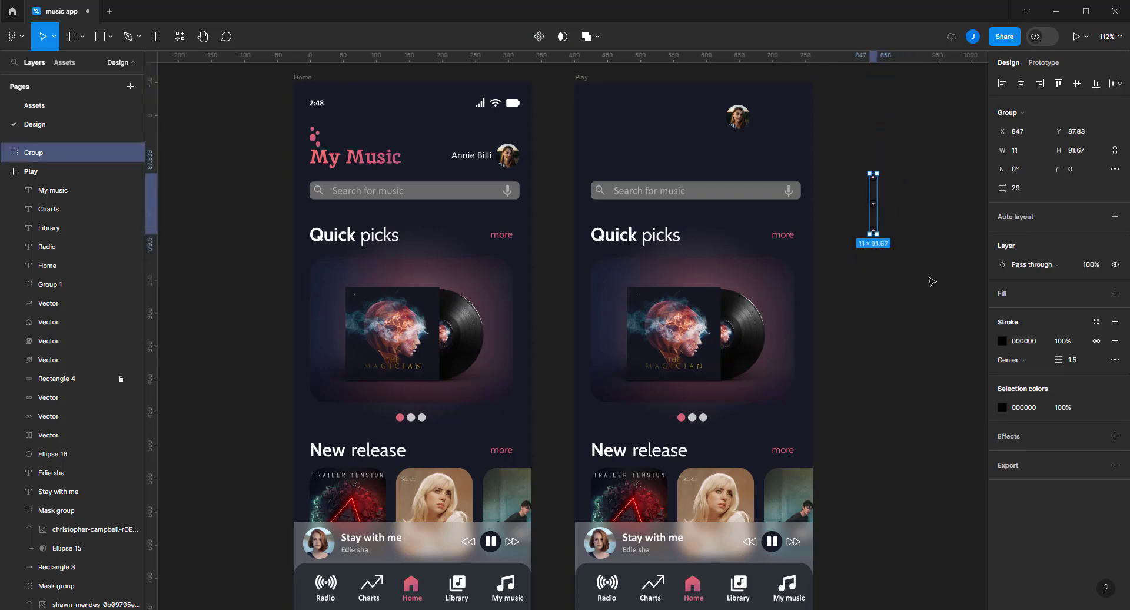
scroll(927, 199, "up", 5)
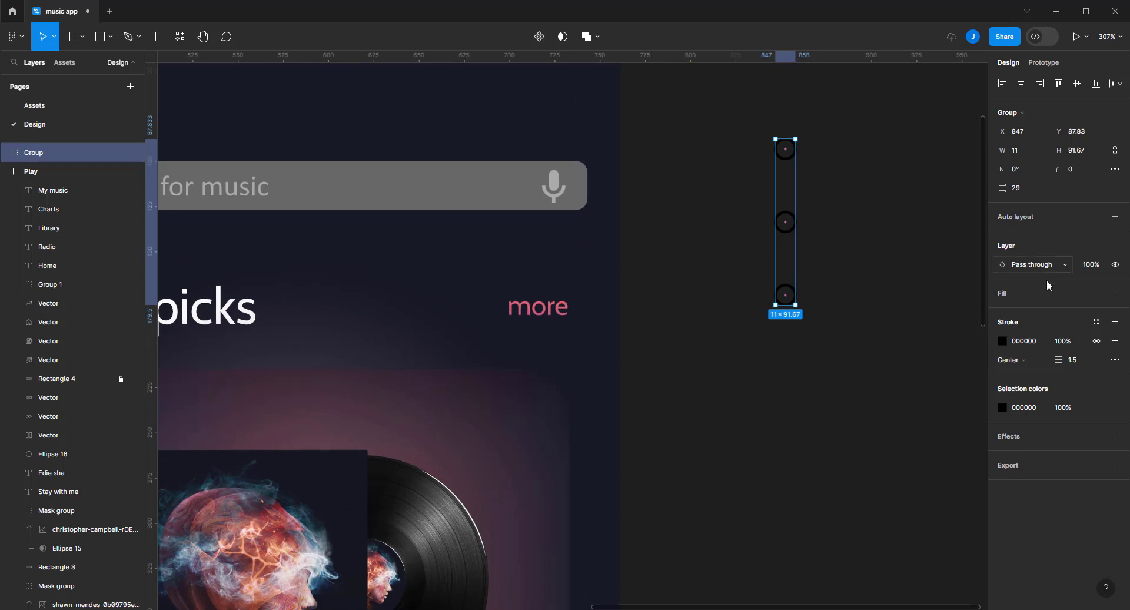
left_click(1115, 293)
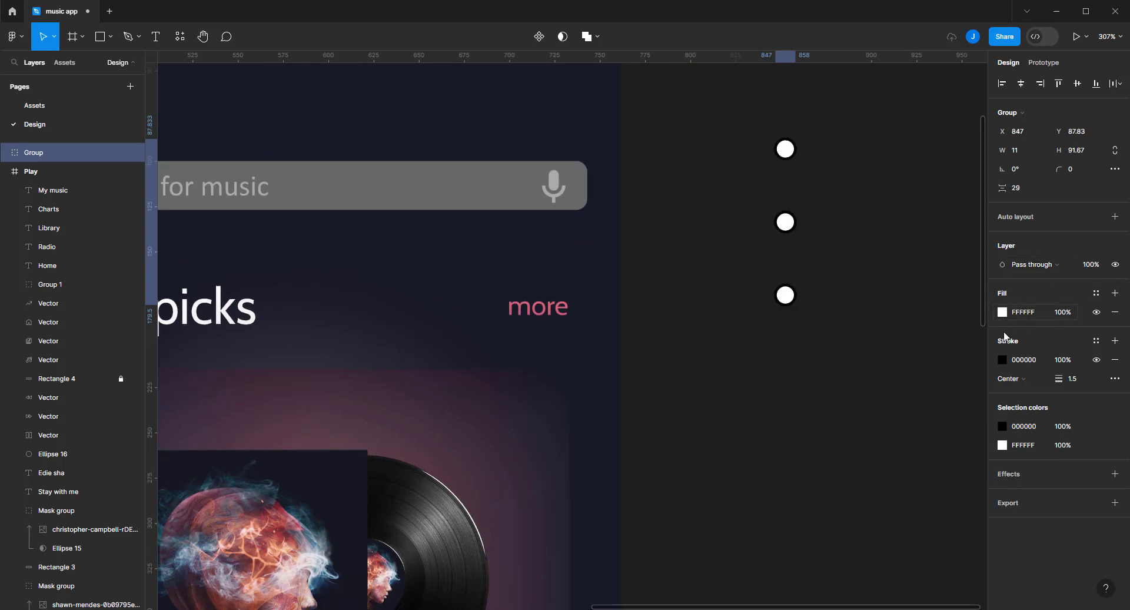
left_click(1003, 359)
key("Escape")
left_click(1115, 359)
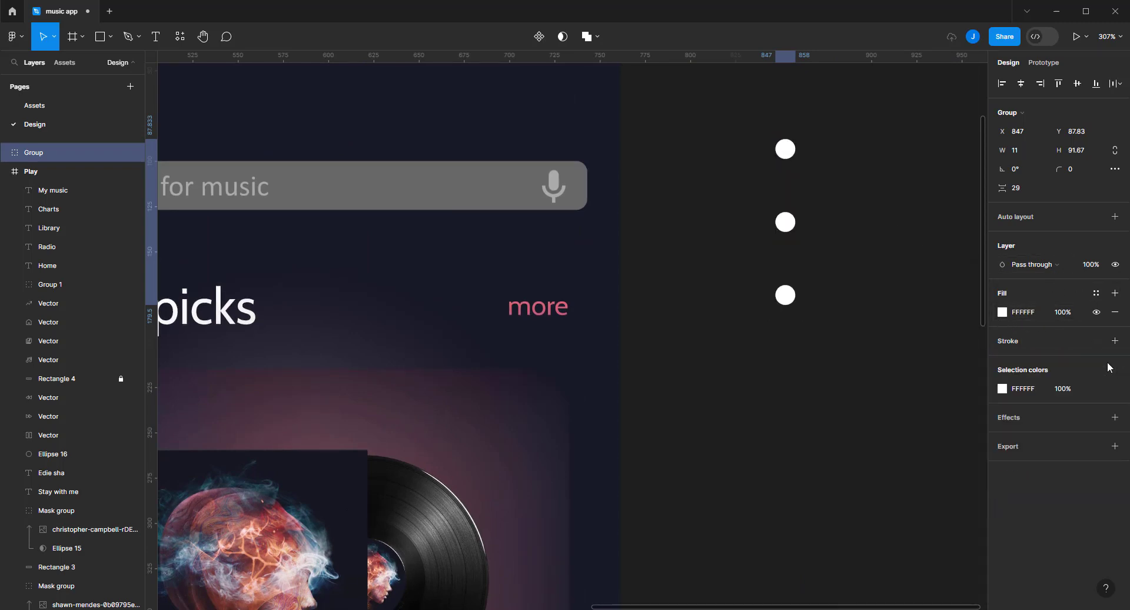
Ungroup the kebab into three separate dots and space them evenly in a tight column
left_click(915, 286)
scroll(900, 280, "down", 3)
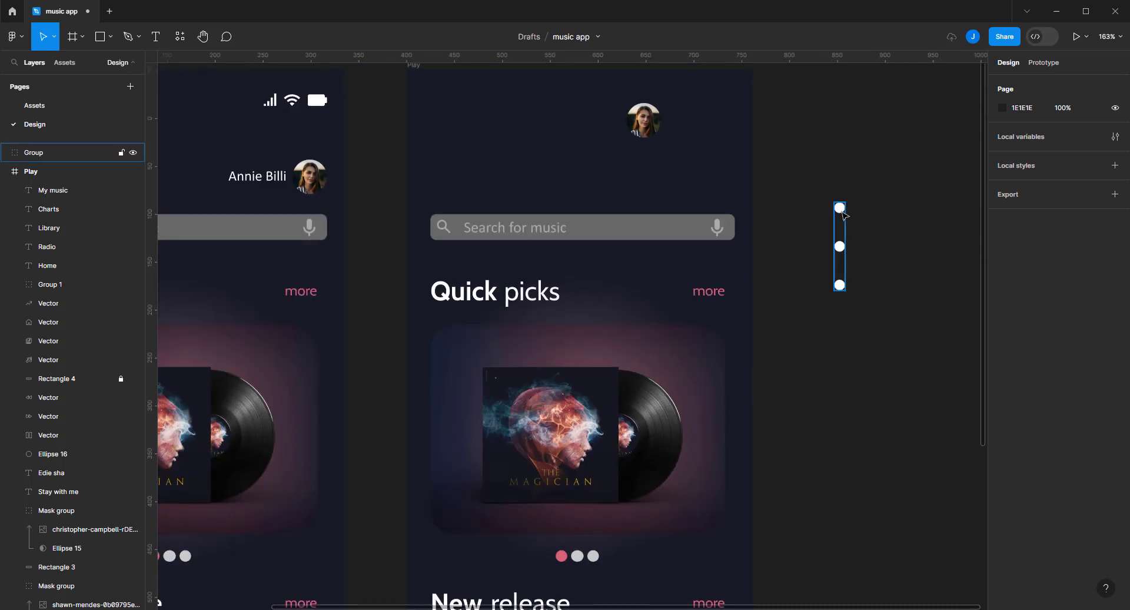
left_click(843, 215)
left_click(854, 215)
left_click(841, 209)
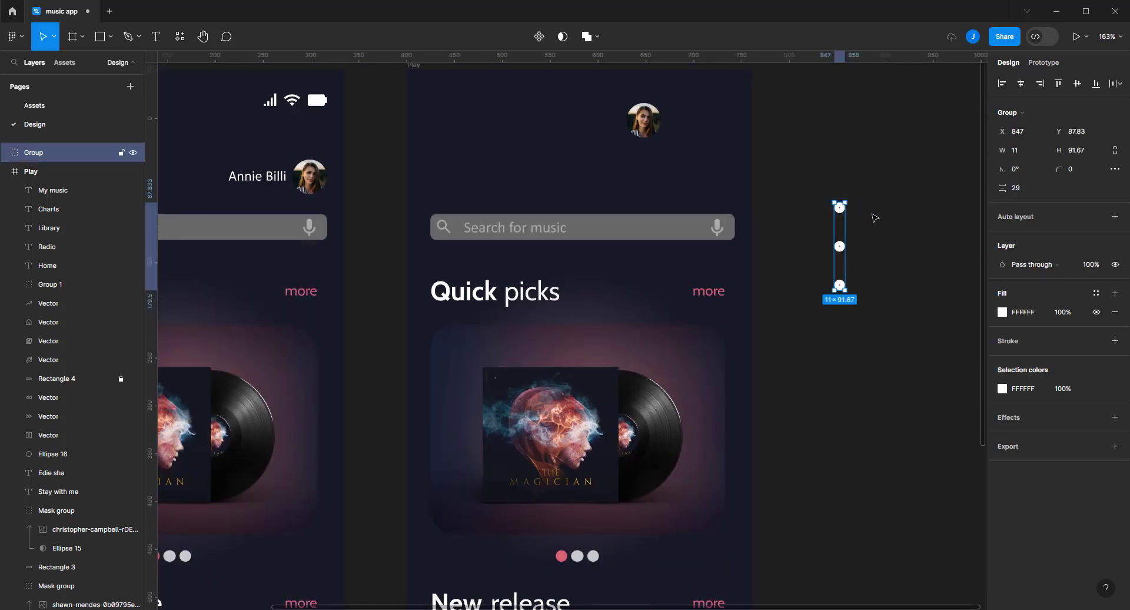
right_click(843, 212)
left_click(909, 394)
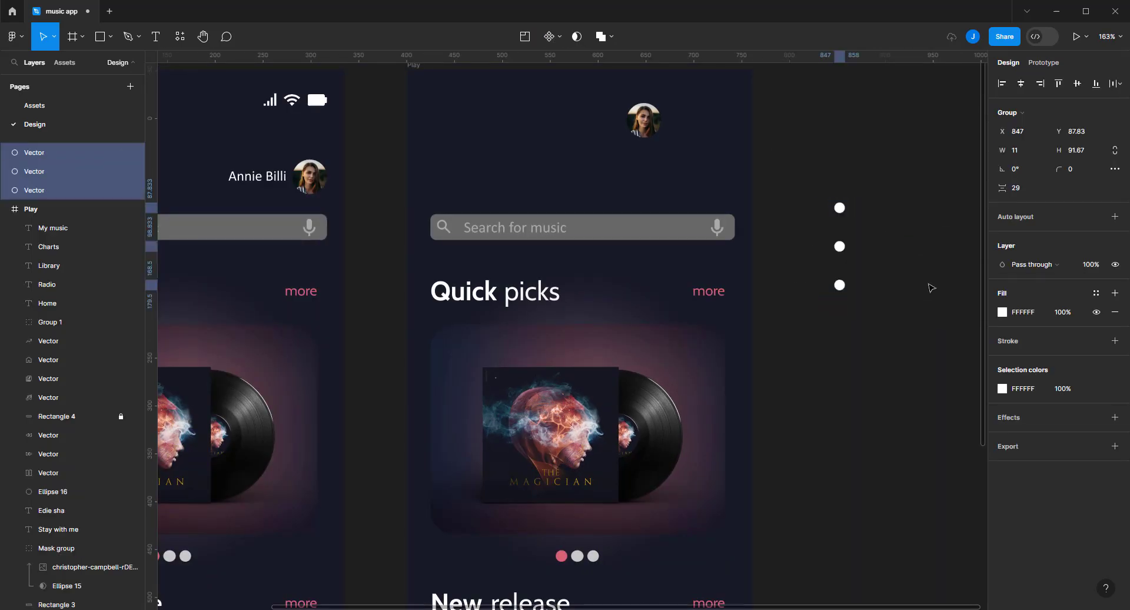
left_click(889, 212)
left_click_drag(839, 208, 840, 225)
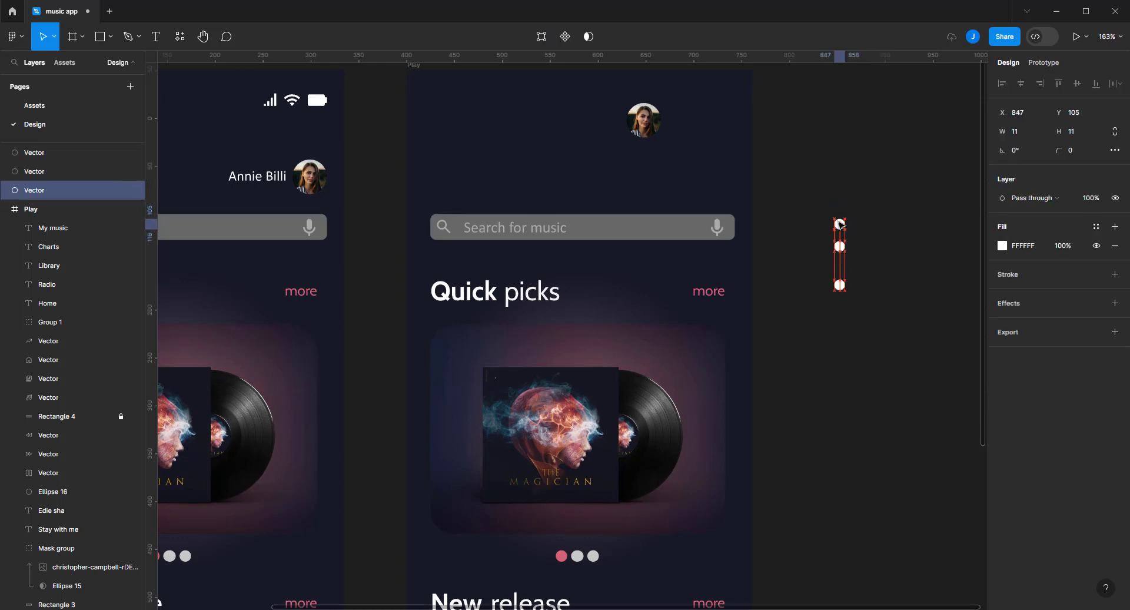
left_click_drag(840, 288, 840, 271)
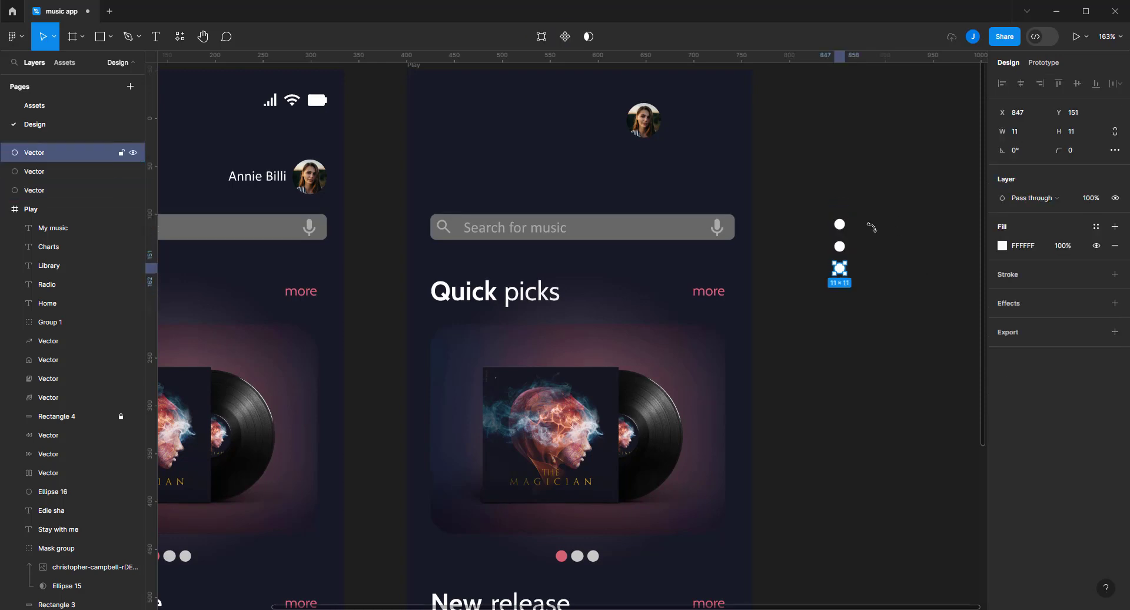
left_click_drag(885, 202, 822, 320)
scroll(831, 277, "down", 3)
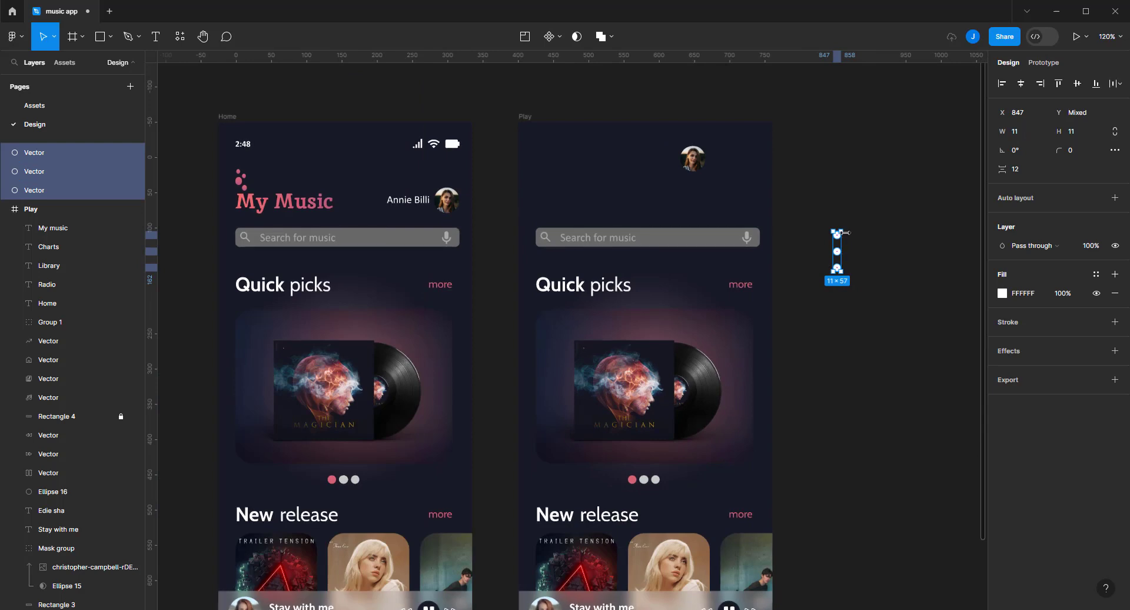
Shrink the white dots to 6×28 in Play's top-right corner and relaunch the Iconify plugin
mouse_move(843, 230)
left_mouse_down()
mouse_move(838, 245)
mouse_move(754, 163)
left_mouse_up()
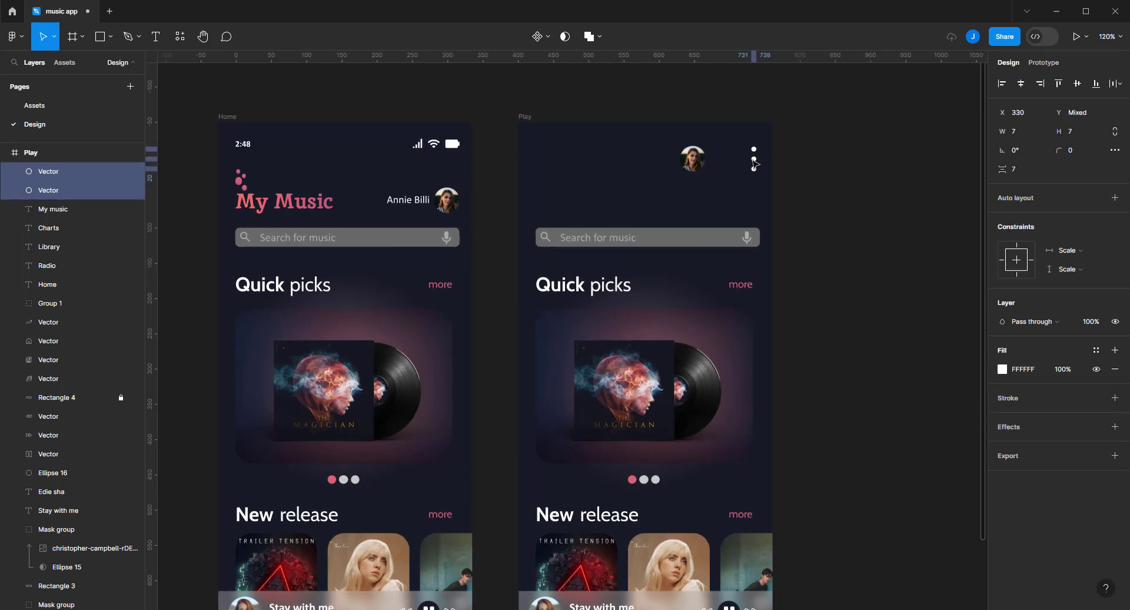
scroll(753, 164, "up", 5)
scroll(755, 163, "up", 2)
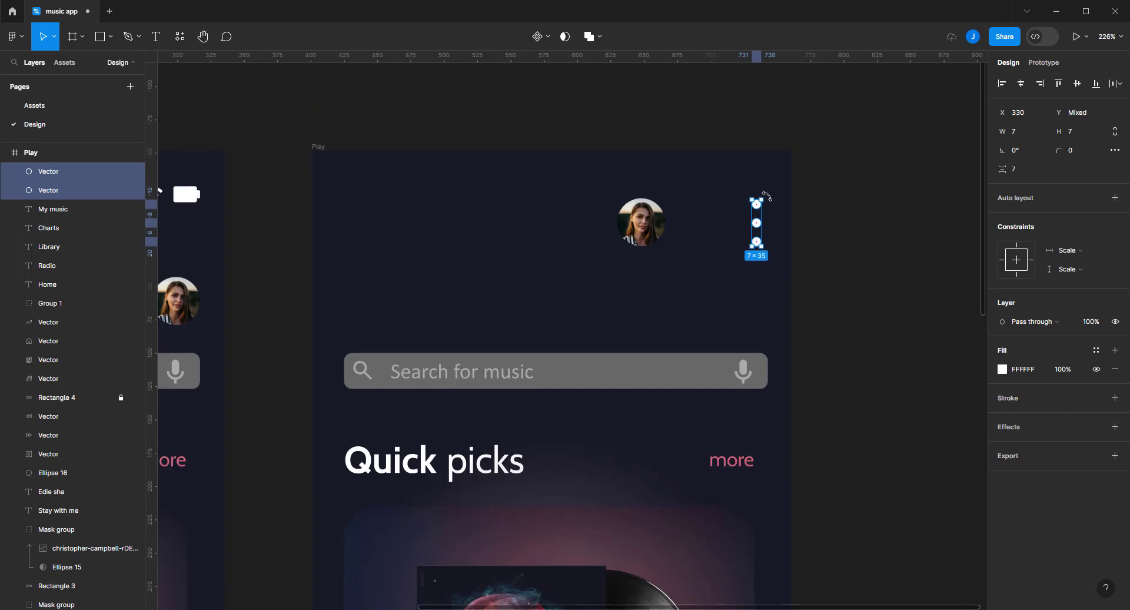
left_click_drag(764, 197, 760, 219)
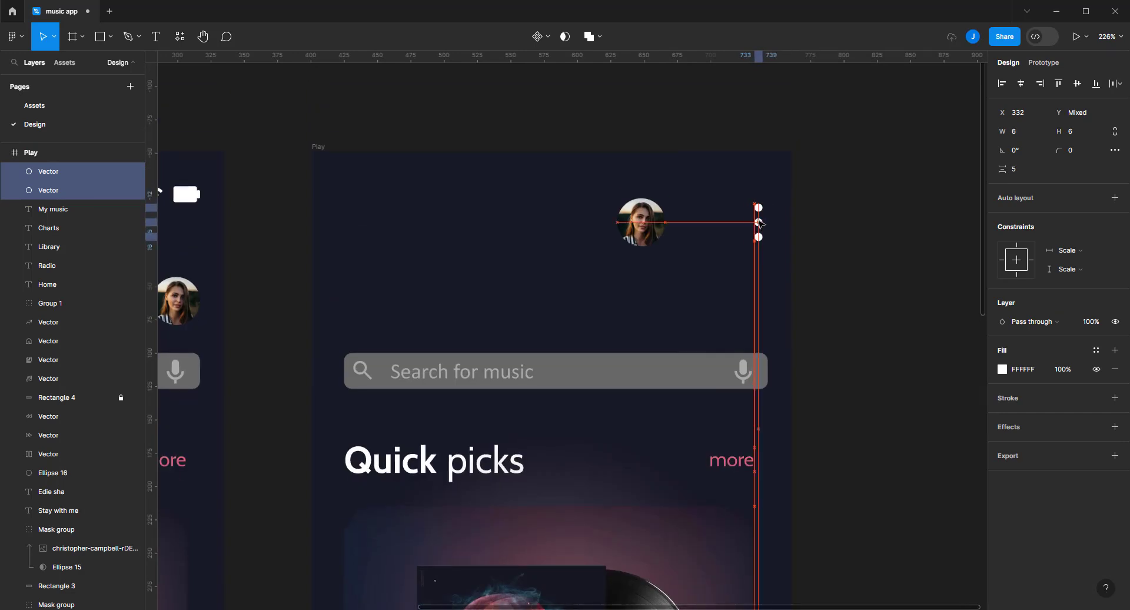
right_click(894, 188)
mouse_move(938, 299)
left_click(771, 302)
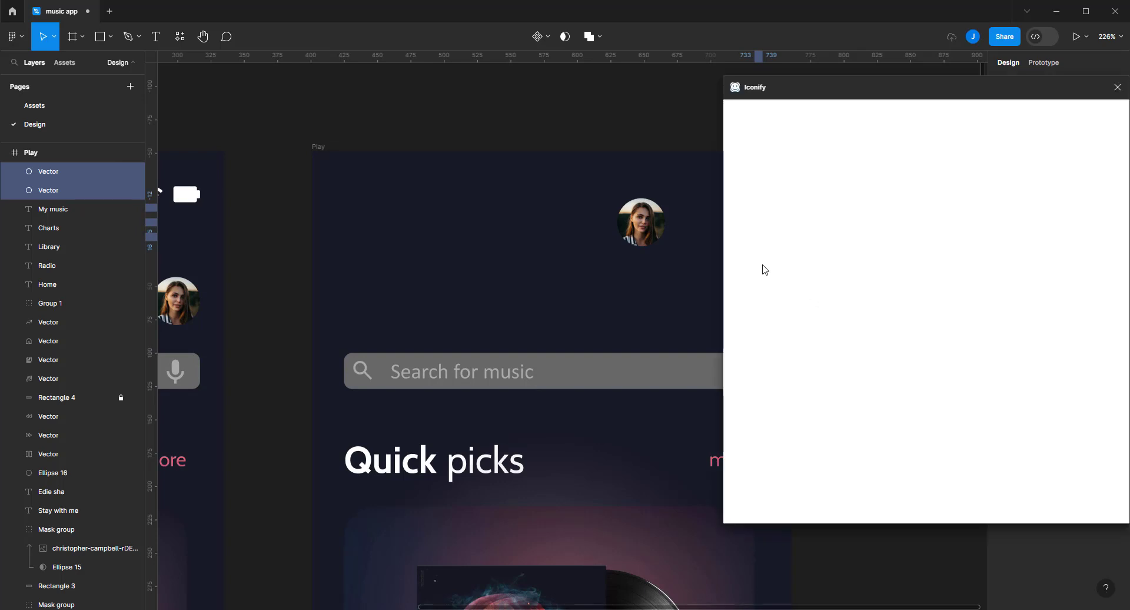
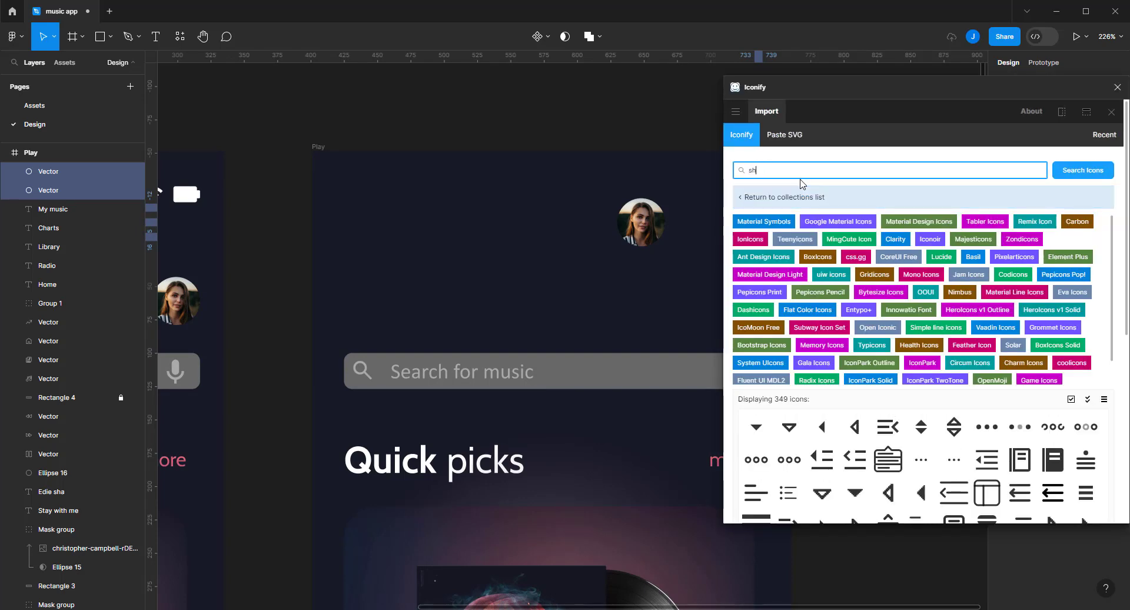
Import the bxs:share icon from Iconify's 'share' results onto the canvas
key("Return")
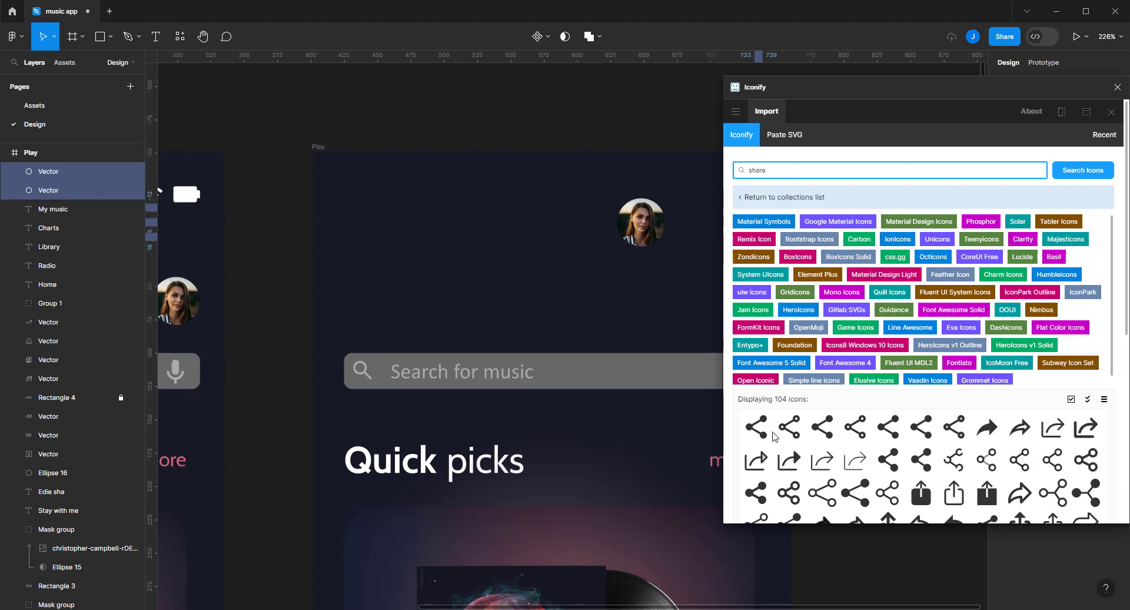
scroll(775, 435, "down", 1)
scroll(774, 435, "down", 3)
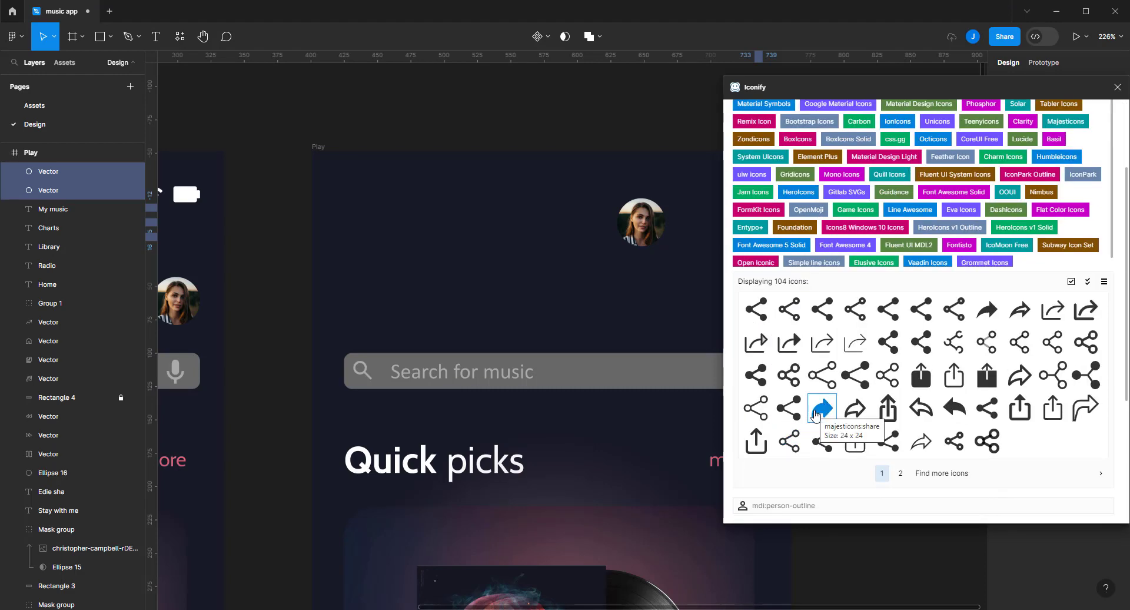
left_click(816, 415)
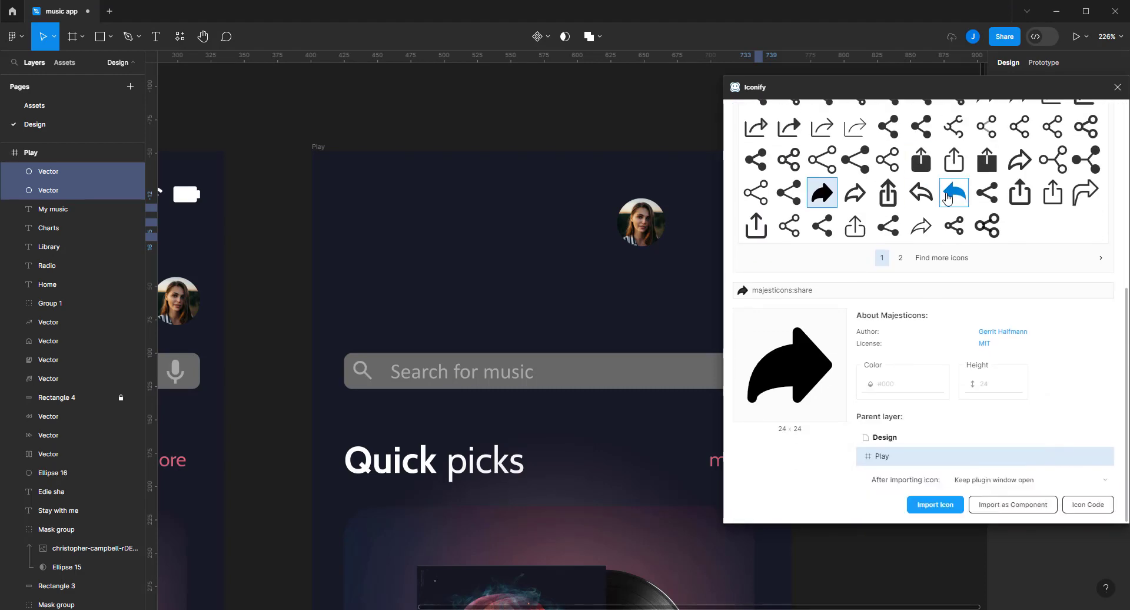
left_click(954, 192)
left_click_drag(880, 188, 644, 159)
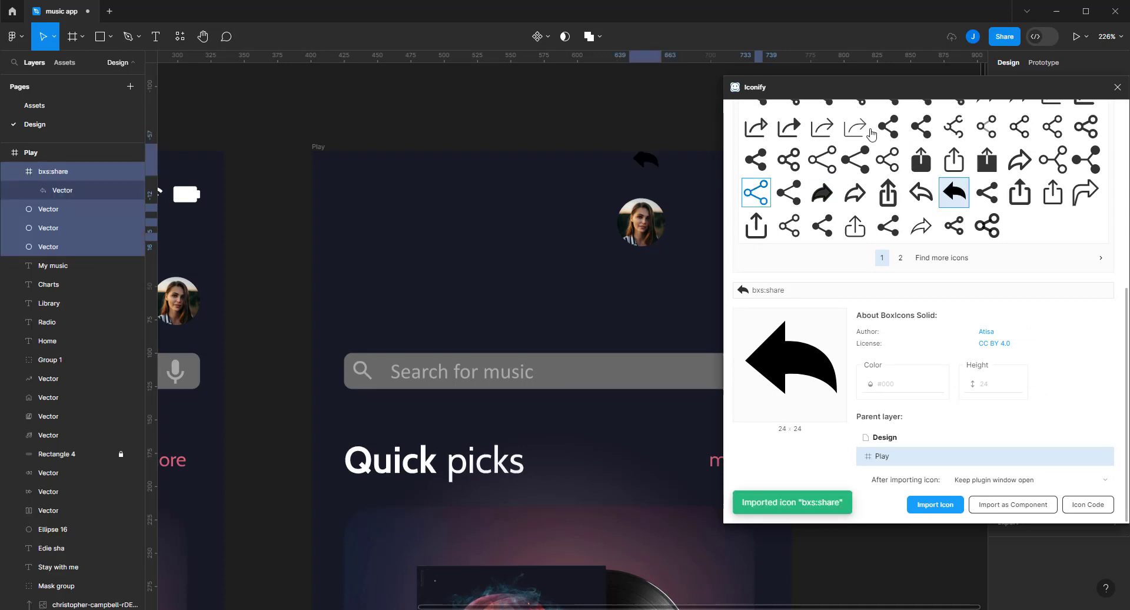
left_click(1117, 87)
Move the share icon right, pull out its arrow Vector and delete the empty bxs:share frame
left_click(673, 139)
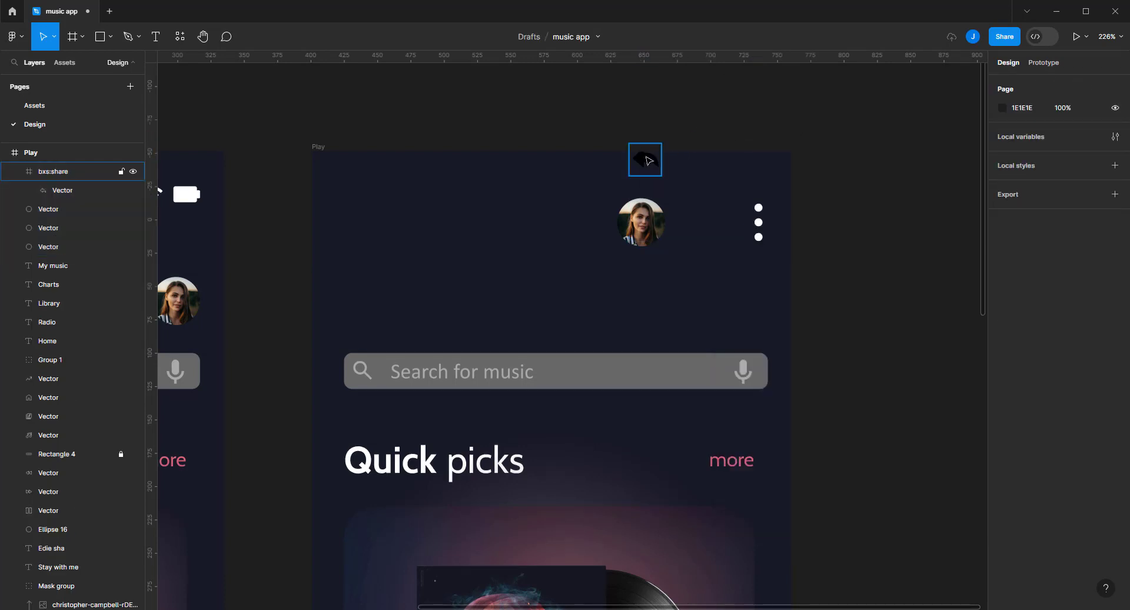
mouse_move(645, 159)
left_mouse_down()
mouse_move(860, 143)
mouse_move(857, 312)
left_mouse_up()
left_click_drag(897, 75, 826, 218)
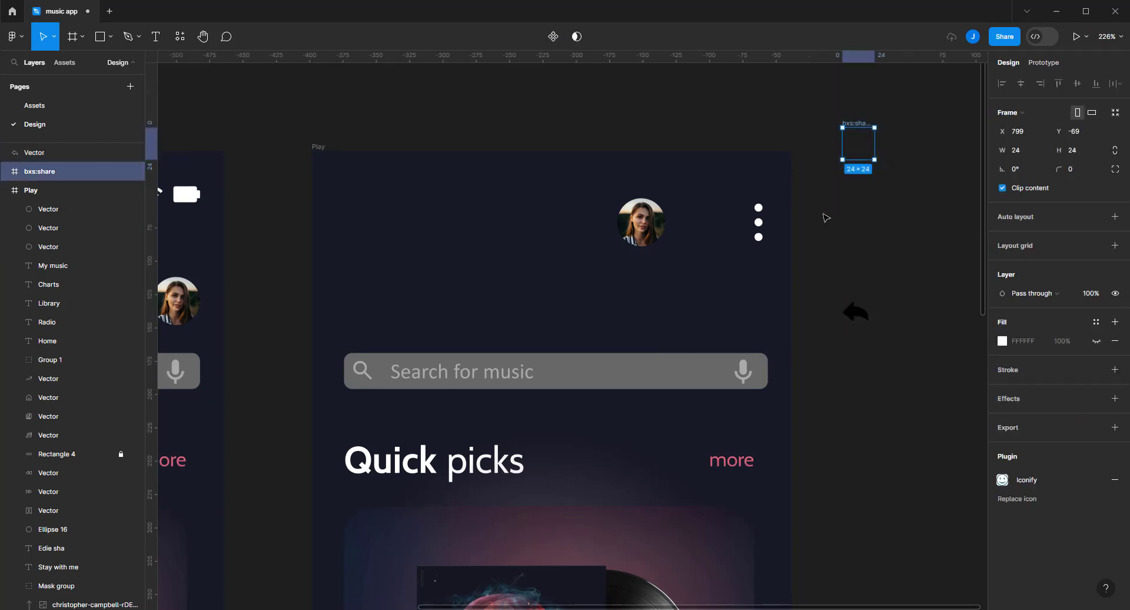
key("Delete")
Flip the share arrow horizontally, fill it white (FFFFFF) and place it beside the three dots
left_click(857, 311)
right_click(849, 312)
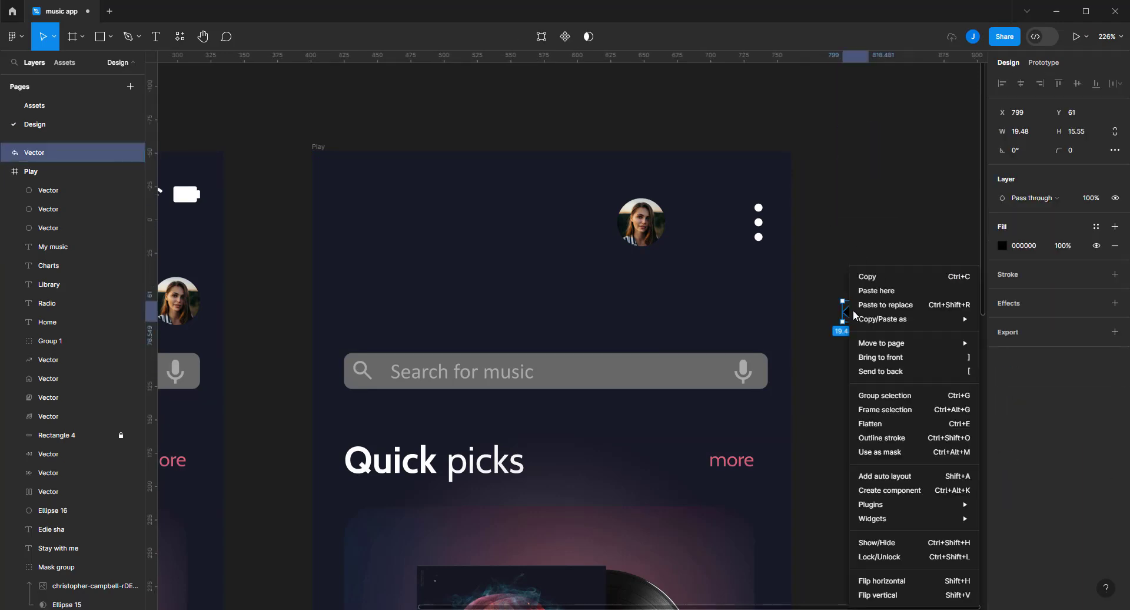
left_click(940, 583)
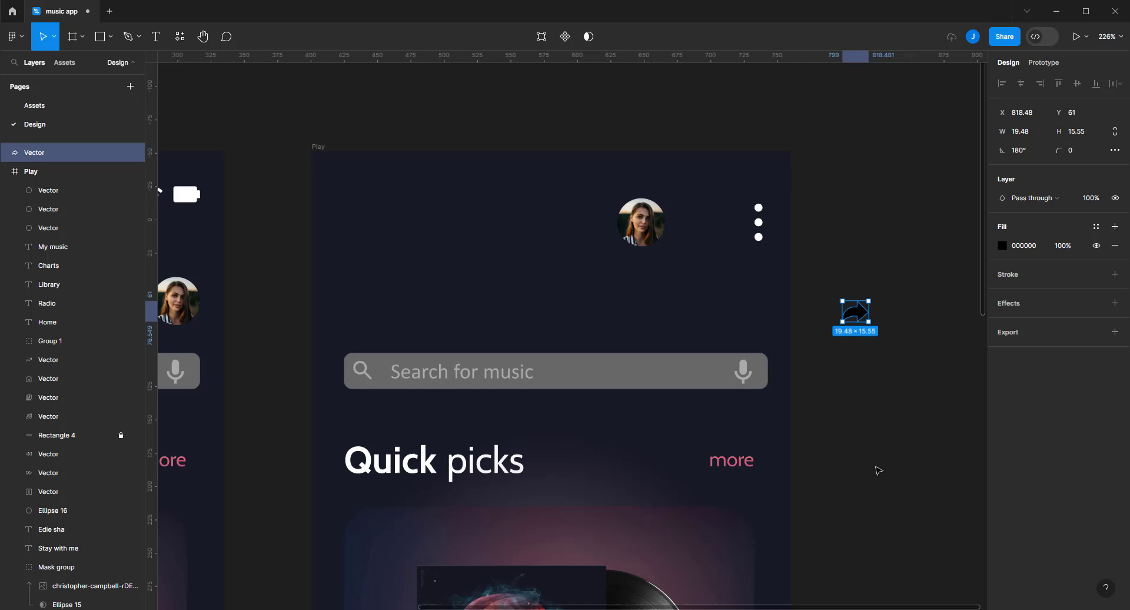
left_click(1003, 245)
type("FFFFFF")
key("Return")
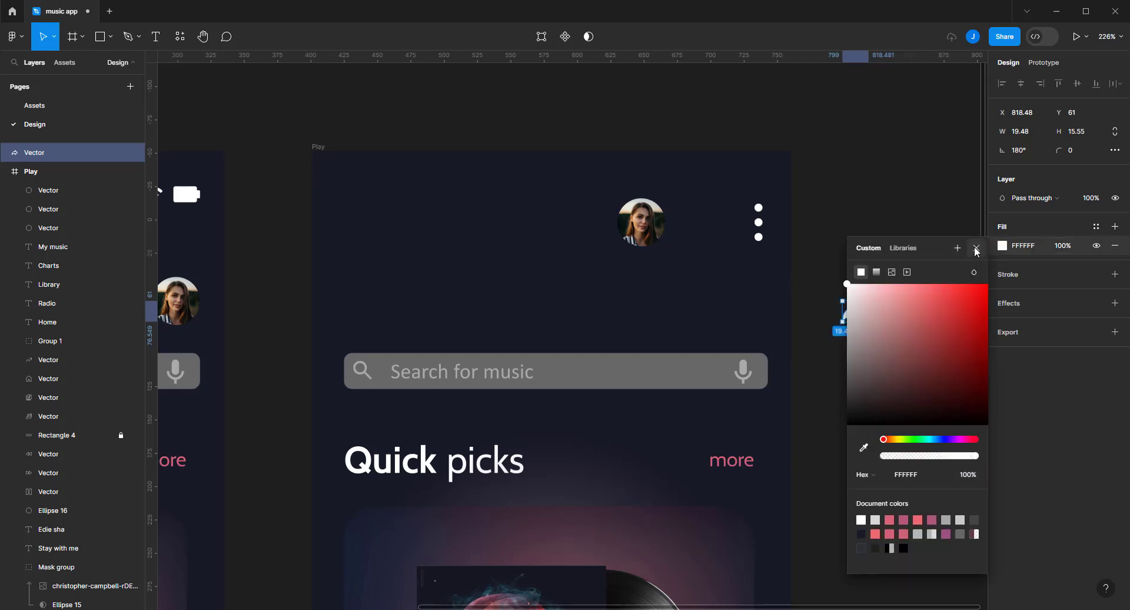
left_click(974, 250)
left_click_drag(854, 318, 714, 233)
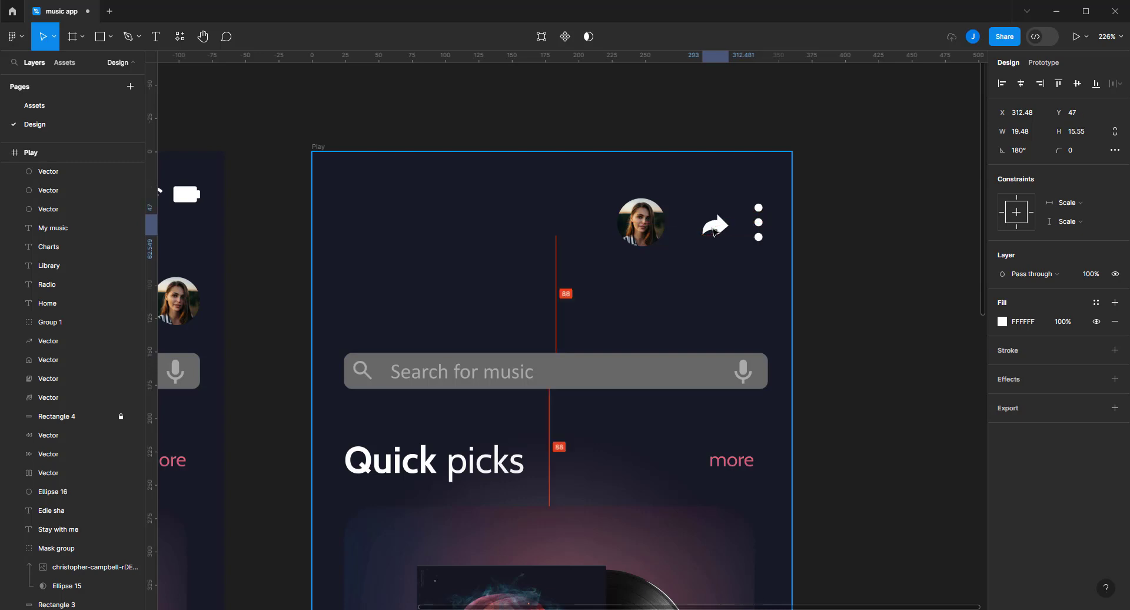
mouse_move(714, 234)
left_mouse_down()
mouse_move(717, 215)
mouse_move(735, 209)
mouse_move(765, 238)
left_mouse_up()
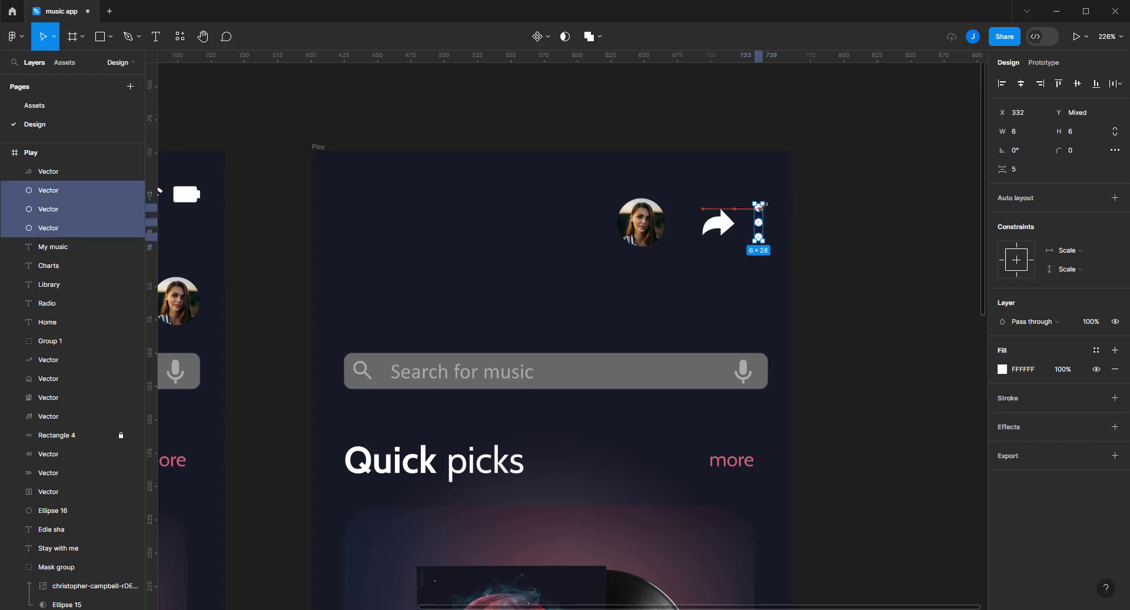
Nudge the avatar right and down and shrink it to 32×32
left_click(650, 220)
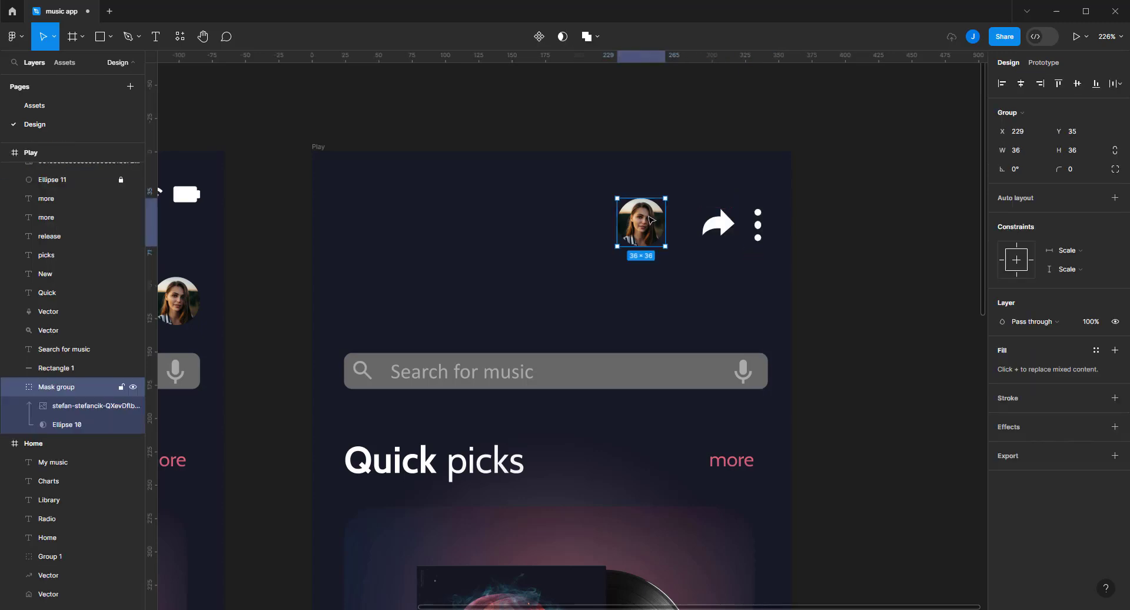
key("shift+Right")
key("Down")
key("Down")
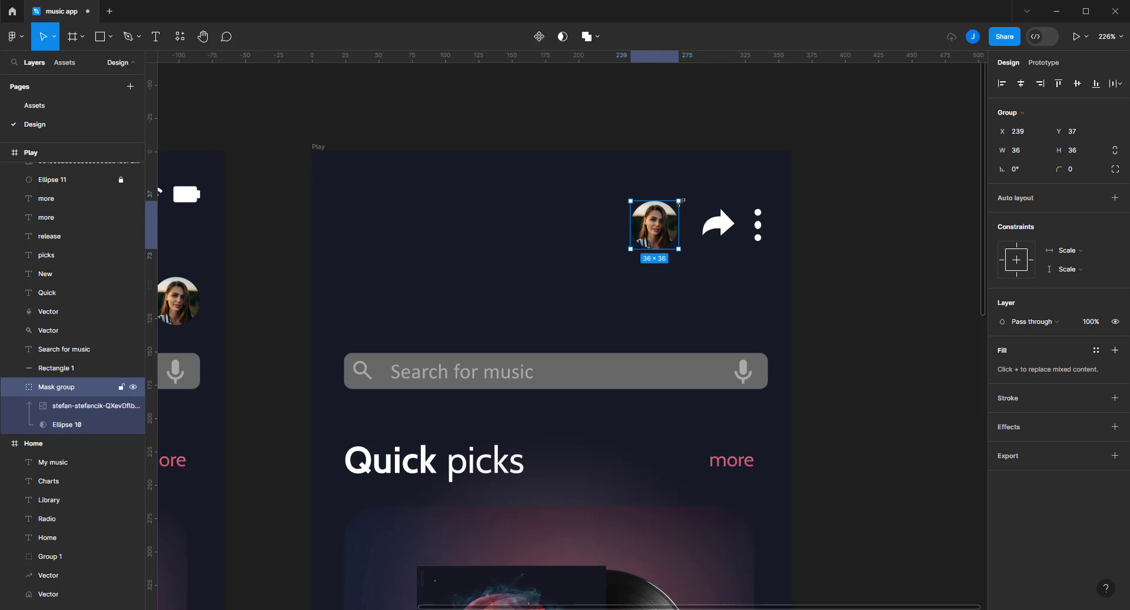
left_click_drag(679, 202, 677, 203)
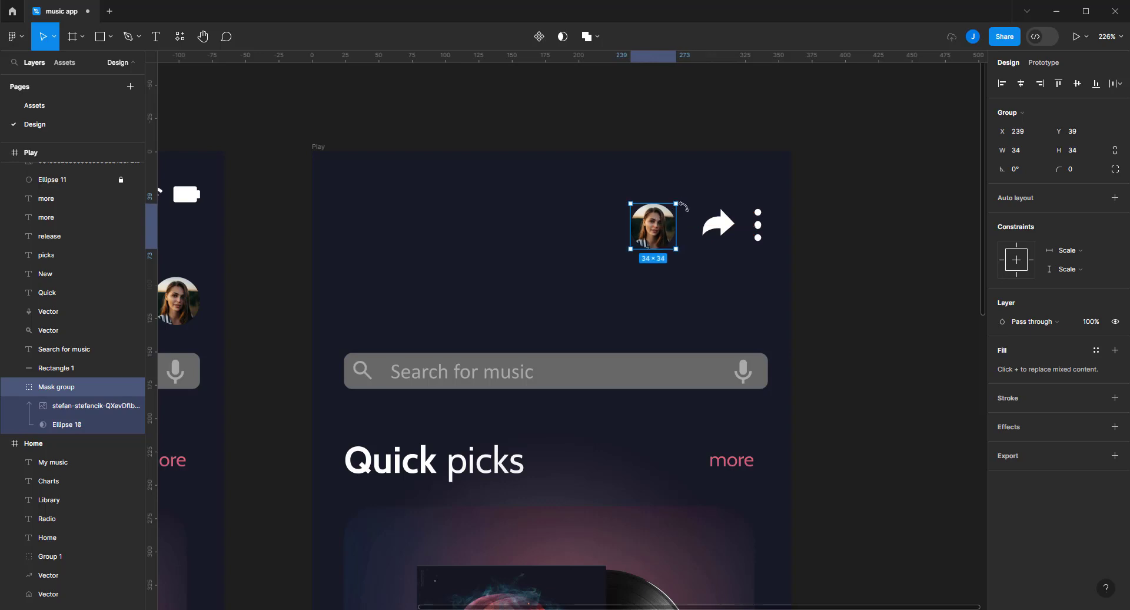
left_click_drag(675, 205, 668, 225)
left_click(895, 172)
Copy the DJ console photo from the Assets page and paste it into the Play frame
left_click(70, 112)
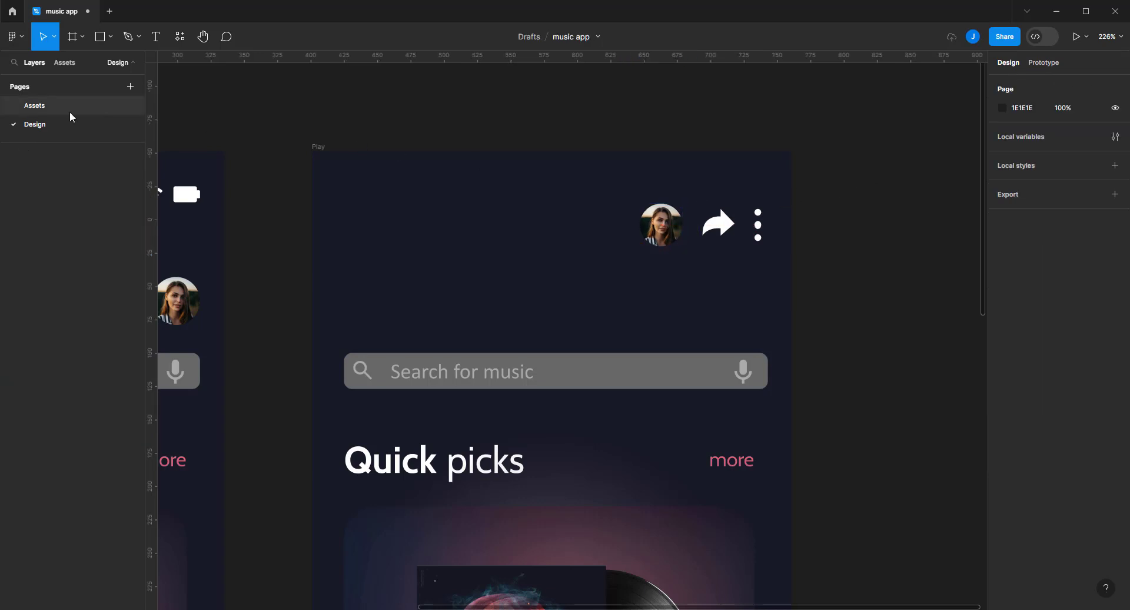
scroll(630, 327, "down", 5)
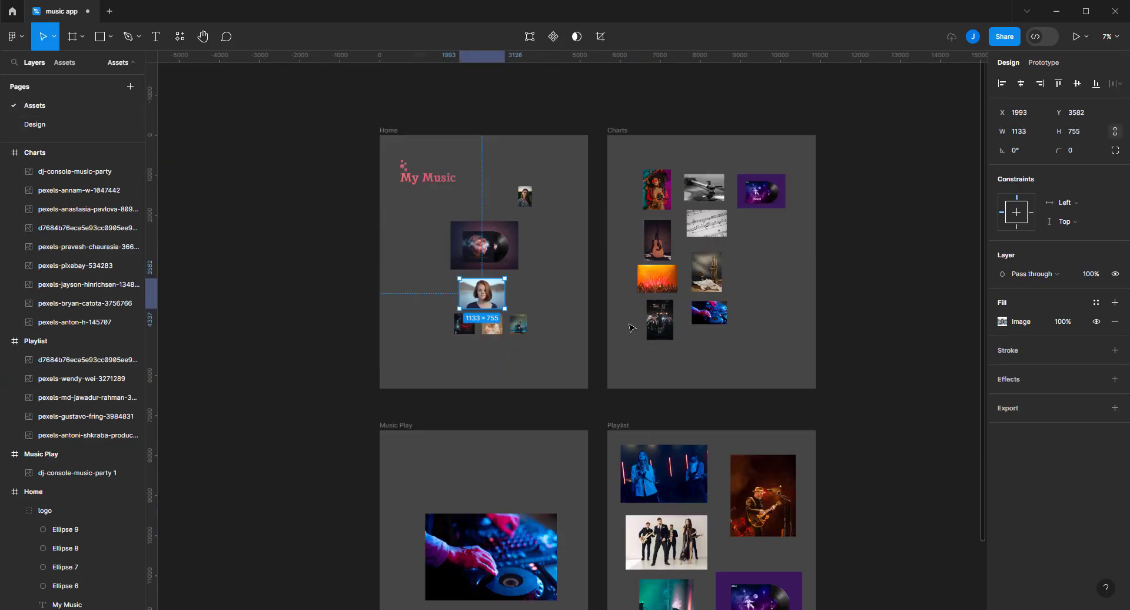
left_click(501, 546)
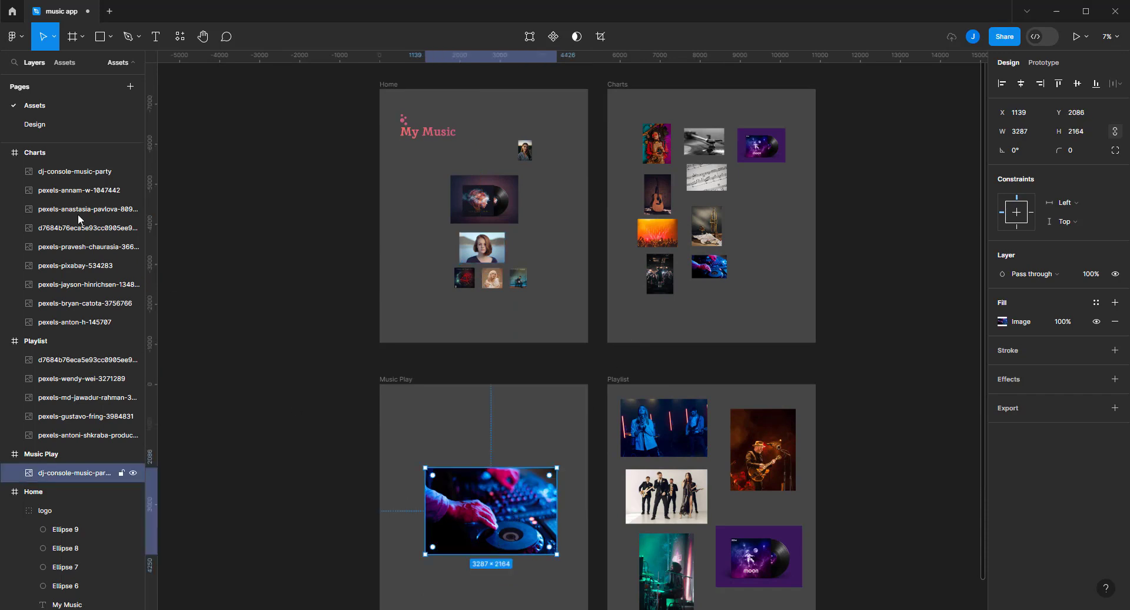
left_click(40, 126)
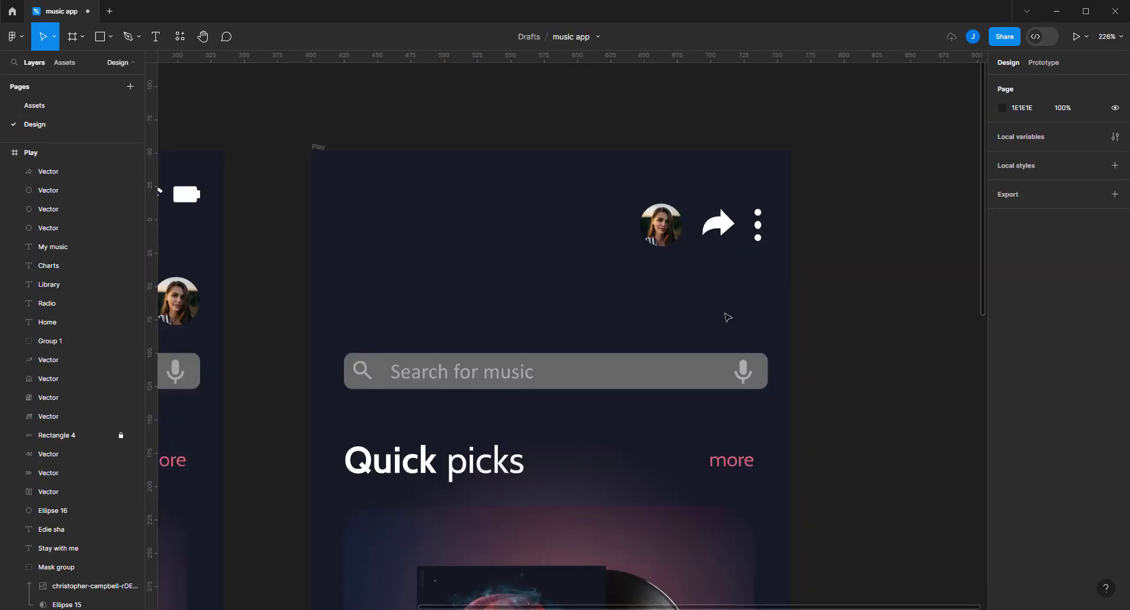
scroll(817, 274, "down", 3)
scroll(707, 365, "down", 3)
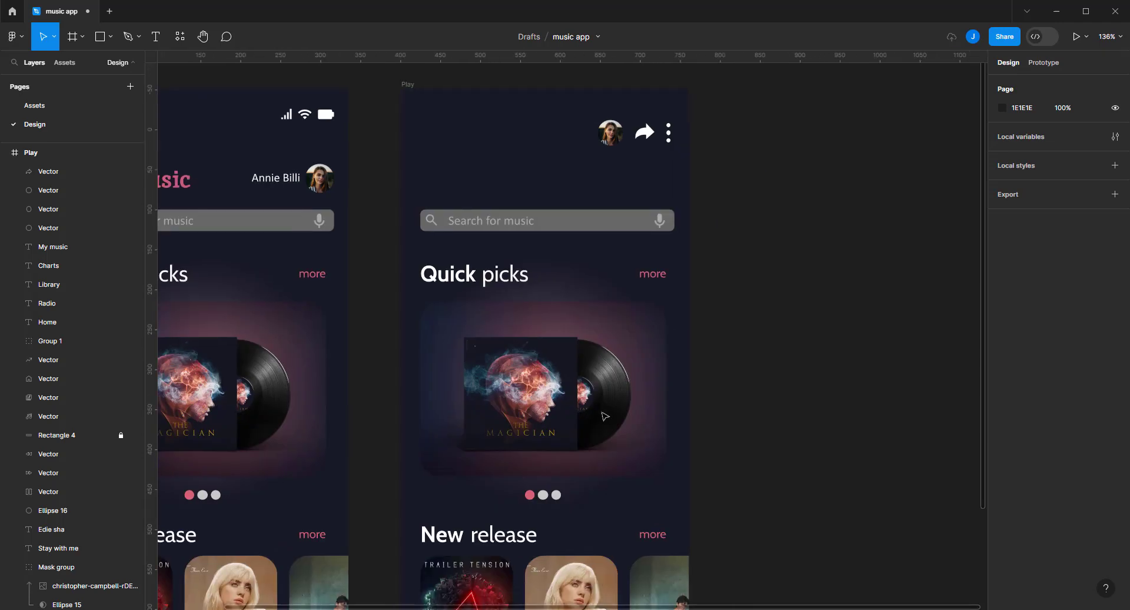
left_click(598, 417)
scroll(607, 409, "down", 1)
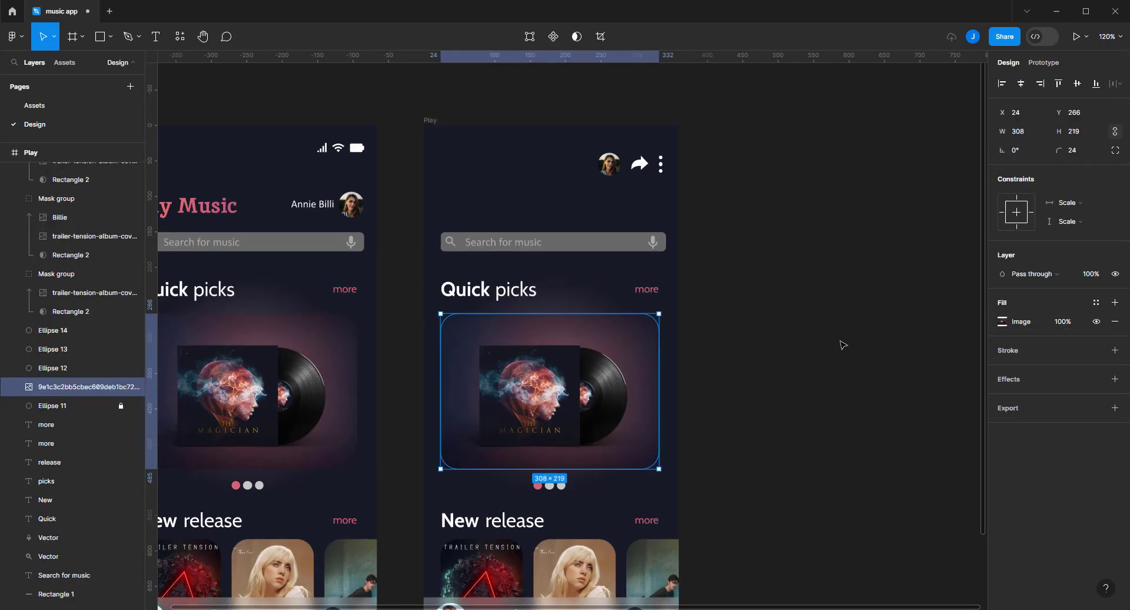
key("ctrl+v")
Shrink the DJ photo to about 594×391 and move it up into the Play frame
scroll(844, 345, "down", 2)
scroll(843, 345, "down", 3)
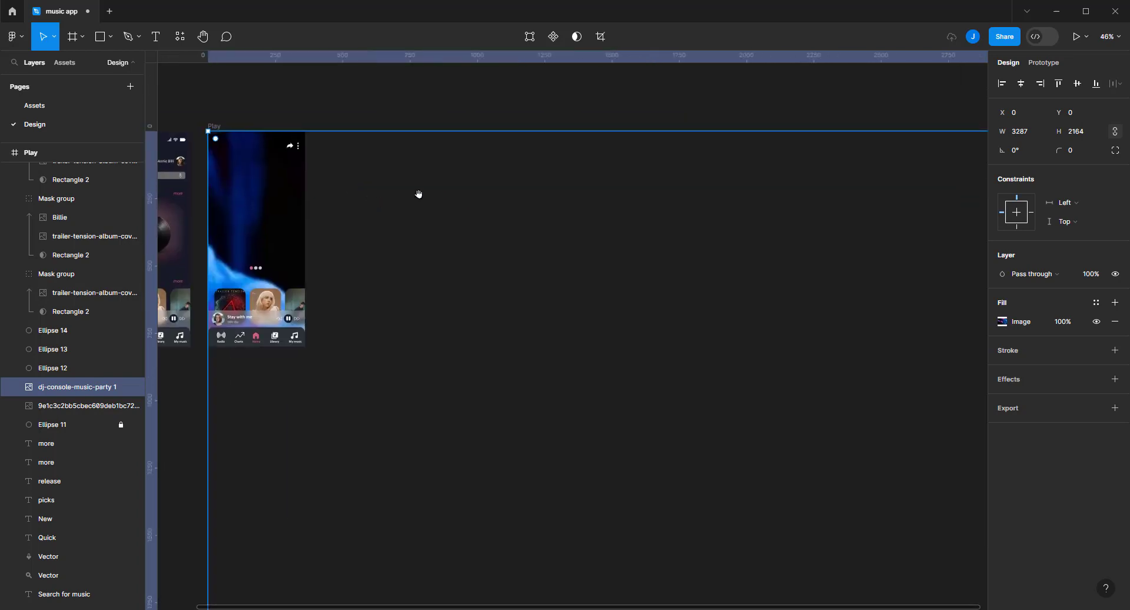
scroll(700, 209, "down", 1)
scroll(701, 209, "down", 3)
left_click_drag(875, 172, 510, 383)
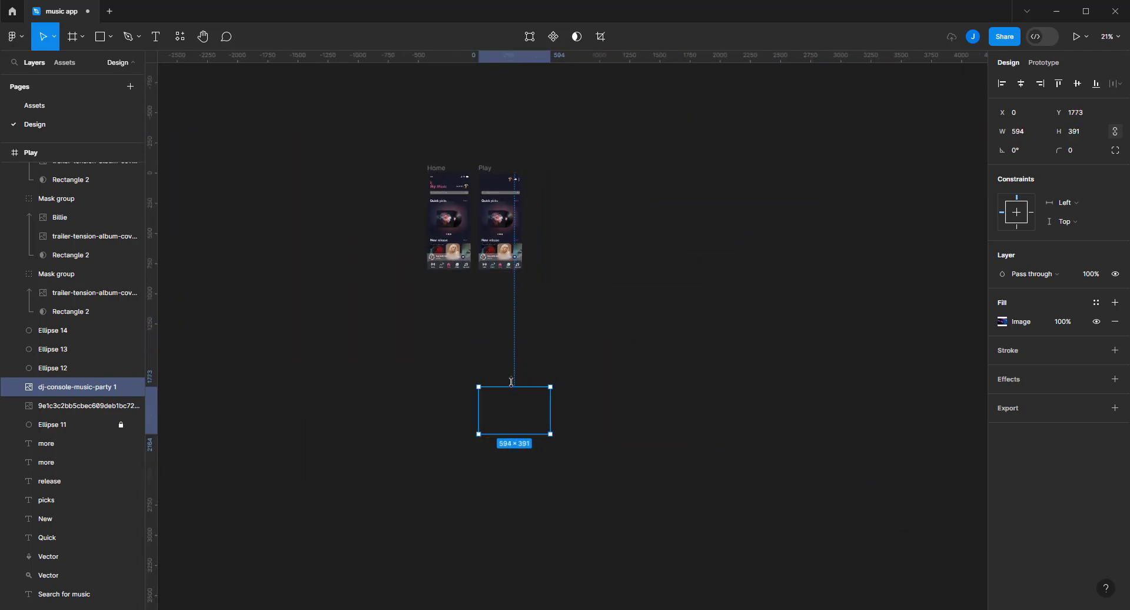
scroll(510, 383, "up", 2)
scroll(510, 384, "up", 2)
mouse_move(511, 210)
left_mouse_down()
mouse_move(665, 282)
mouse_move(700, 268)
left_mouse_up()
Delete the old search, Quick picks and New release layers from the Play screen
left_click_drag(573, 190, 441, 340)
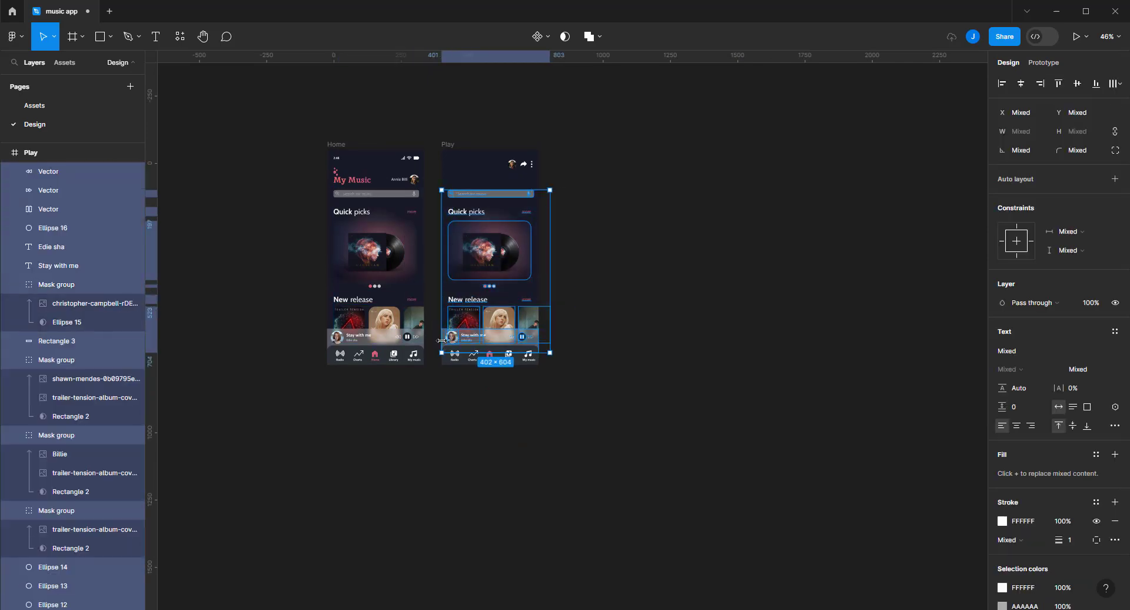
key("Delete")
left_click_drag(760, 193, 595, 441)
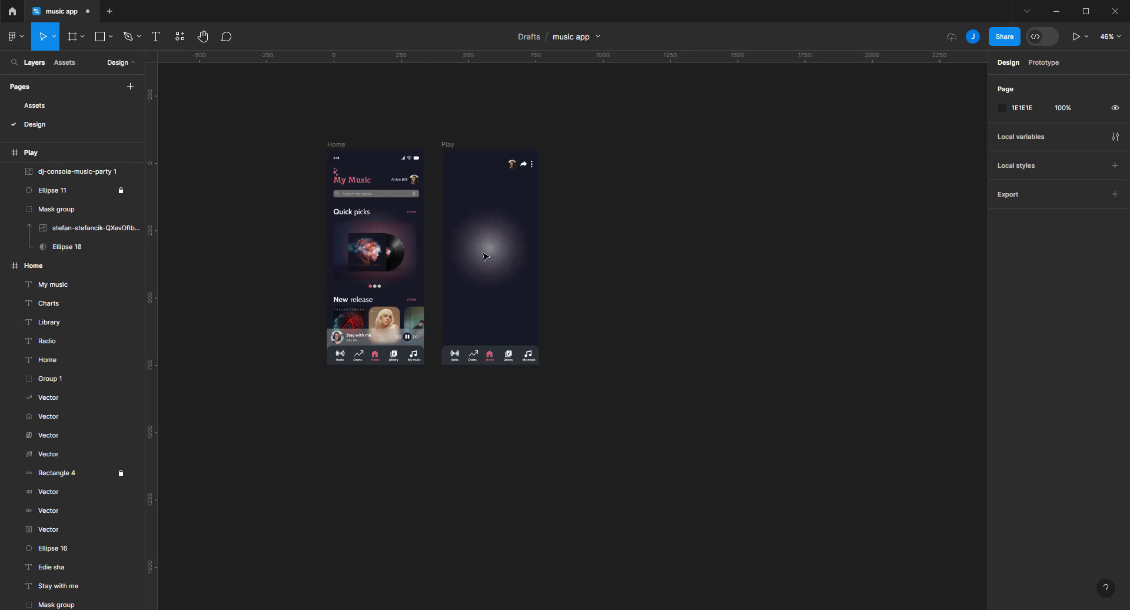
Unlock and delete the Ellipse 11 glow layer
left_click(99, 191)
left_click(121, 190)
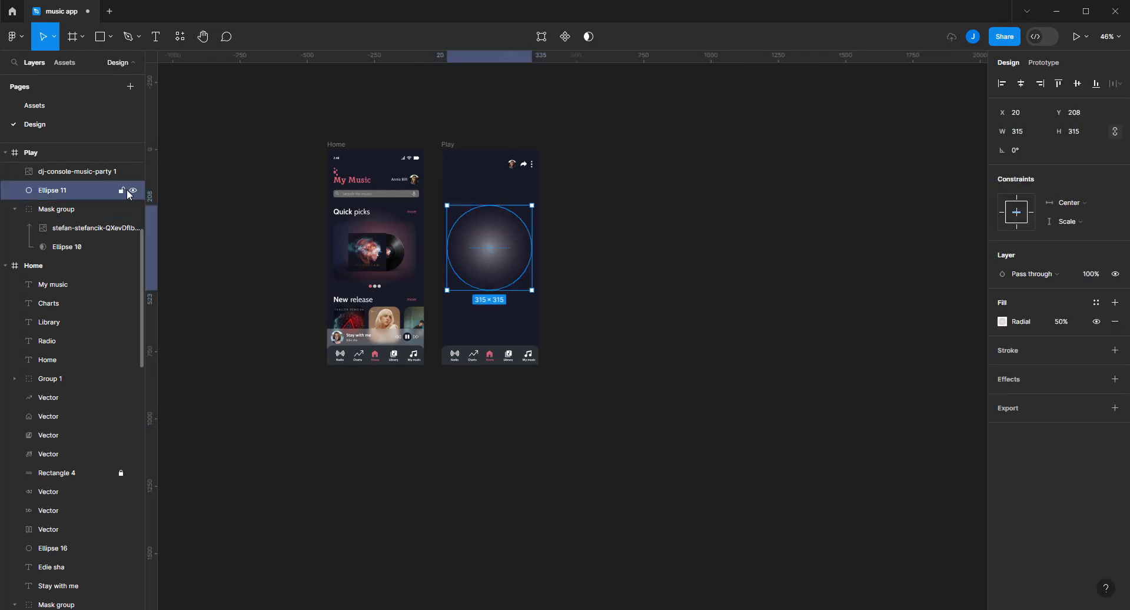
key("Delete")
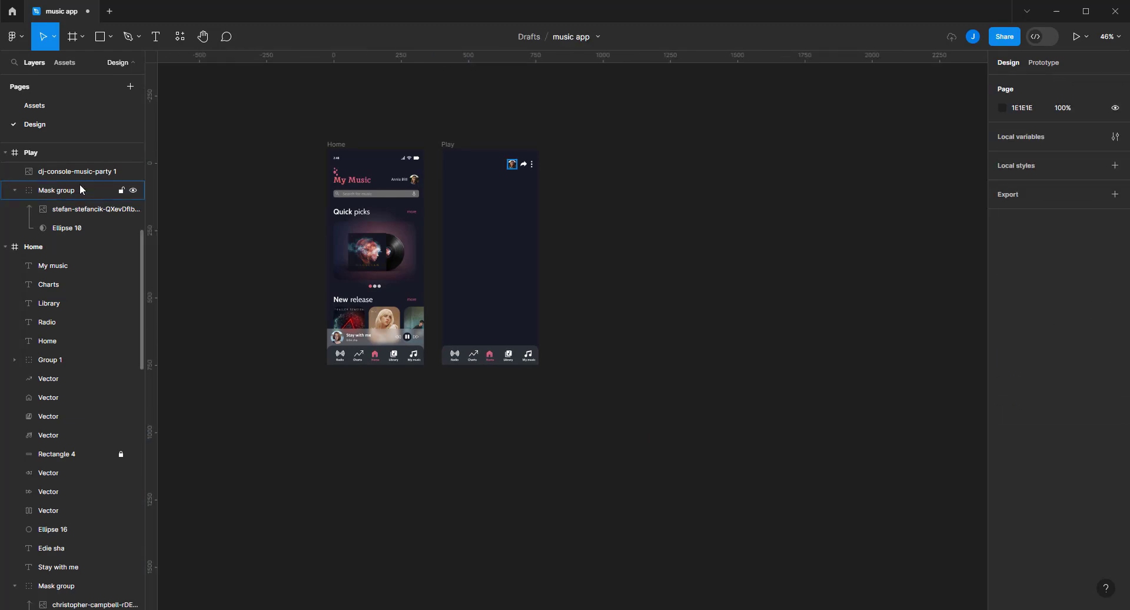
Scale the DJ photo down to about 294×194 and centre it in the Play frame
left_click(82, 171)
left_click_drag(755, 277, 554, 275)
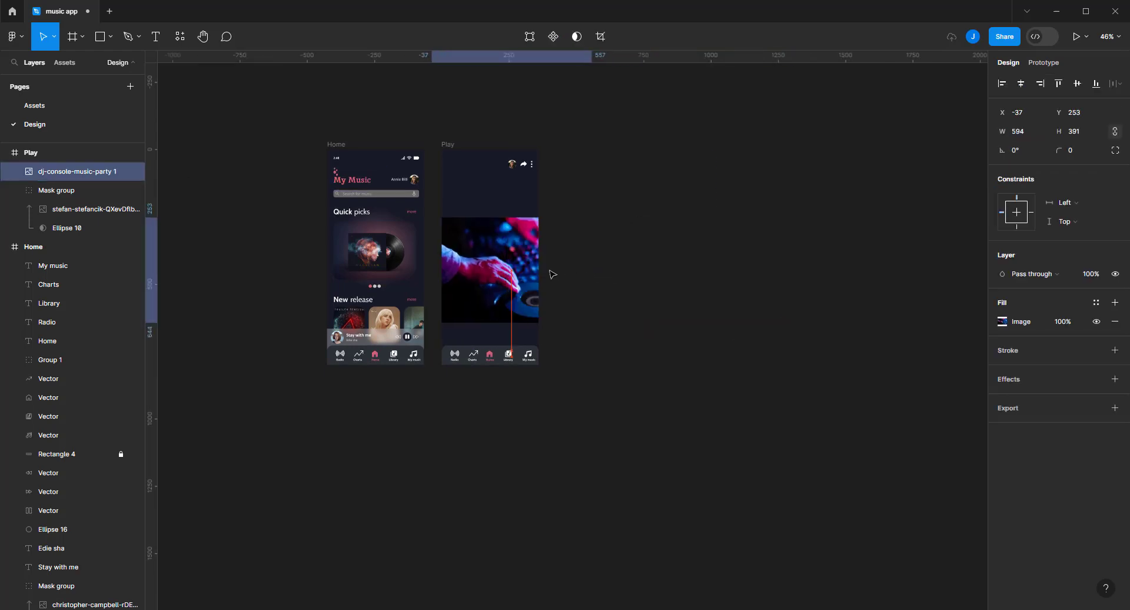
scroll(496, 226, "up", 3)
scroll(496, 227, "up", 2)
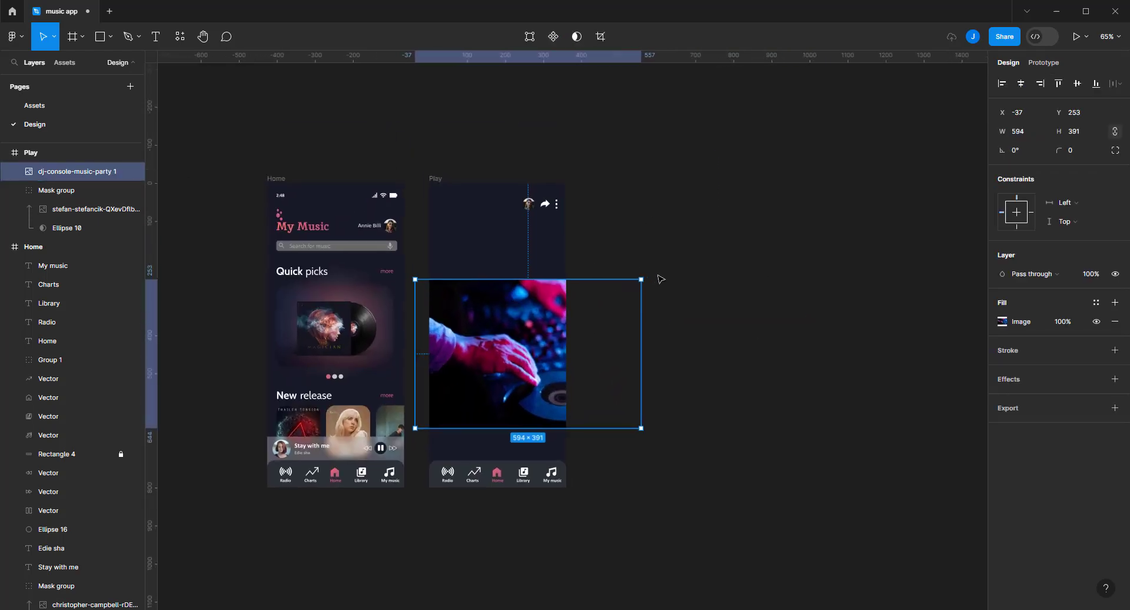
mouse_move(641, 277)
left_mouse_down()
mouse_move(543, 343)
mouse_move(501, 283)
mouse_move(502, 247)
mouse_move(497, 293)
left_mouse_up()
scroll(501, 275, "up", 3)
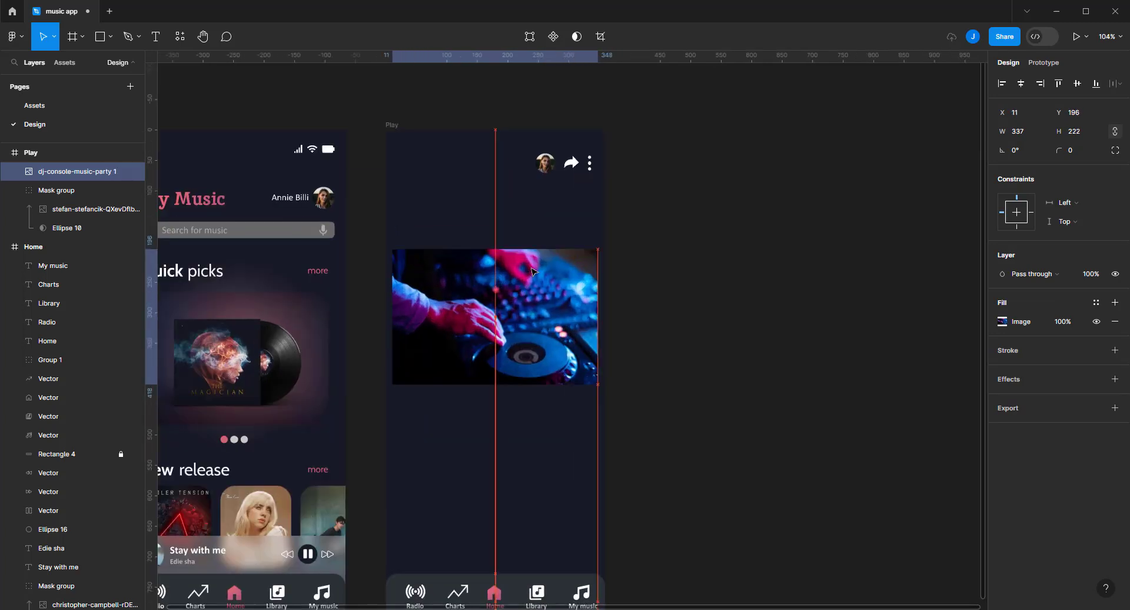
left_click_drag(600, 248, 571, 266)
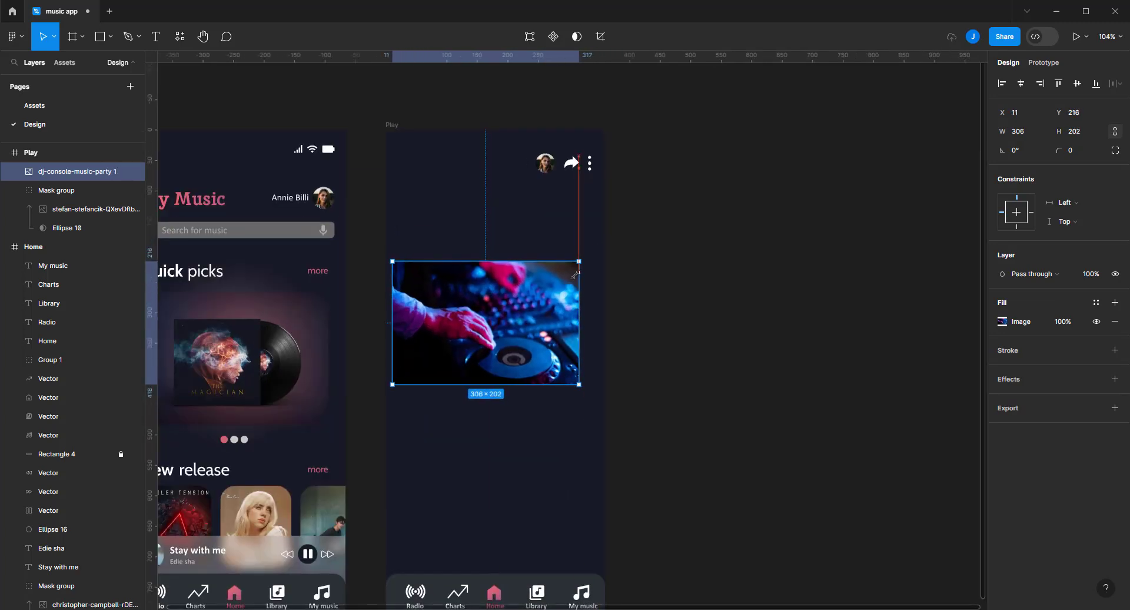
left_click_drag(459, 326, 473, 327)
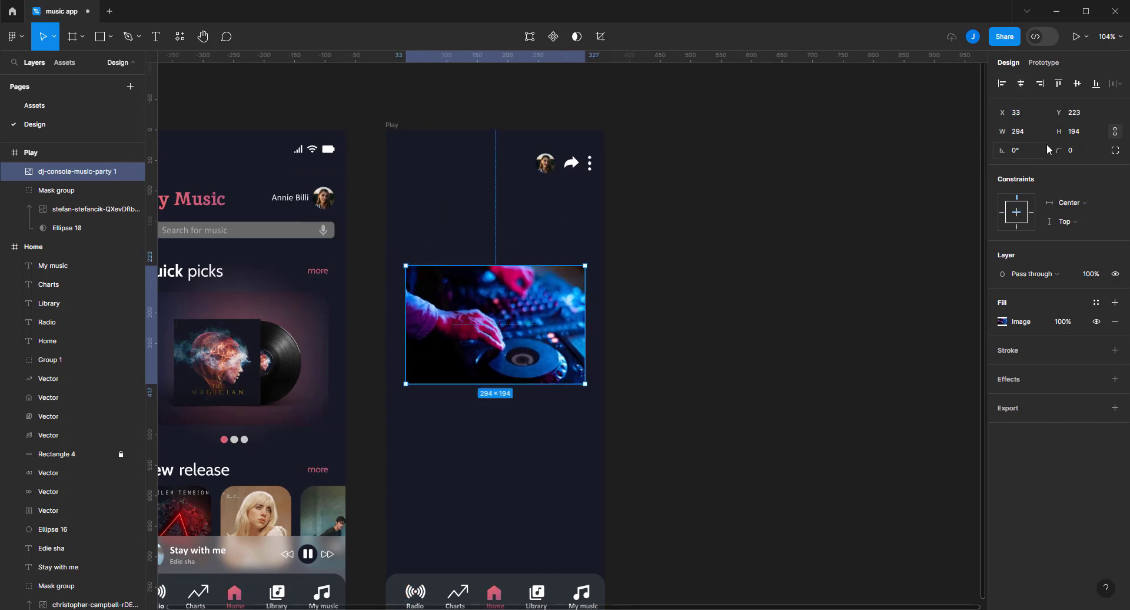
Round the DJ photo's corners to radius 24 and add a drop shadow
left_click(1073, 152)
type("24")
key("Return")
left_click(1017, 379)
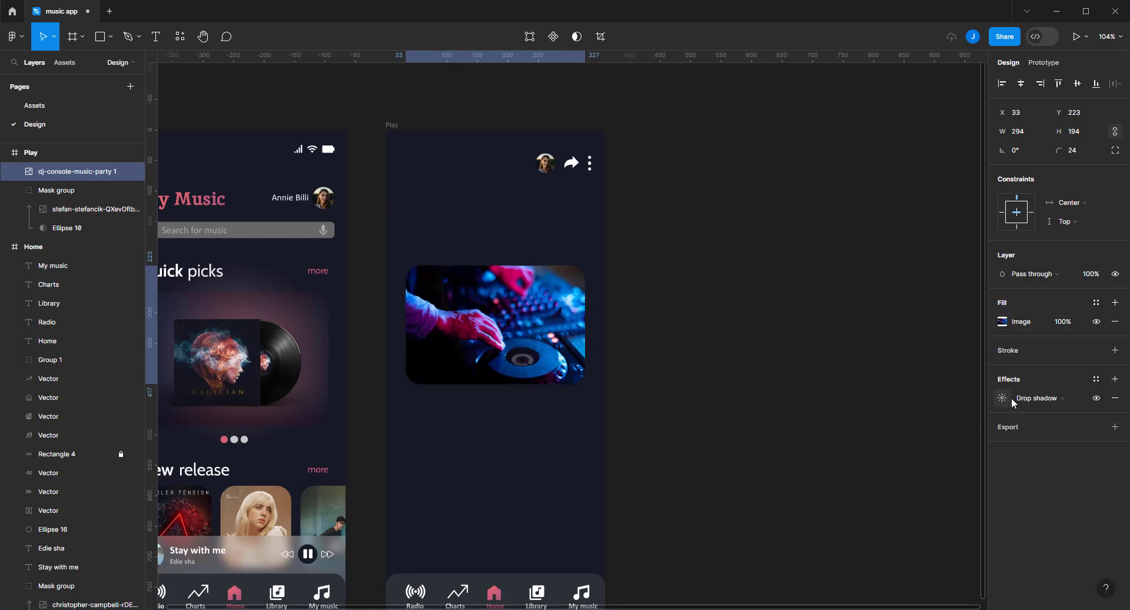
Set the DJ image's drop shadow offset to X 1 and Y 5
left_click(893, 389)
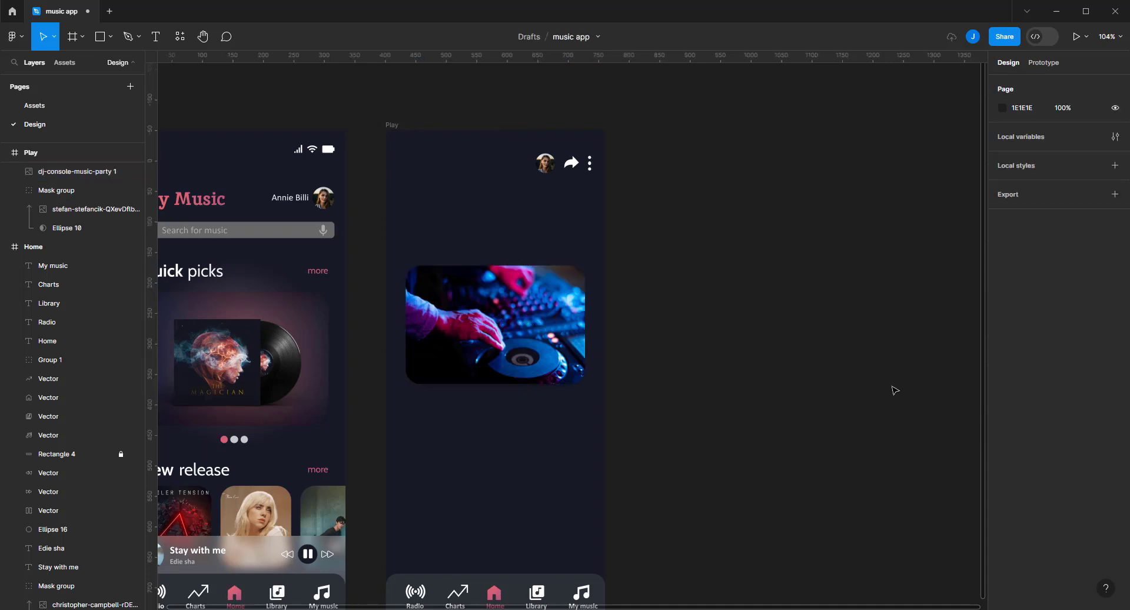
left_click(517, 350)
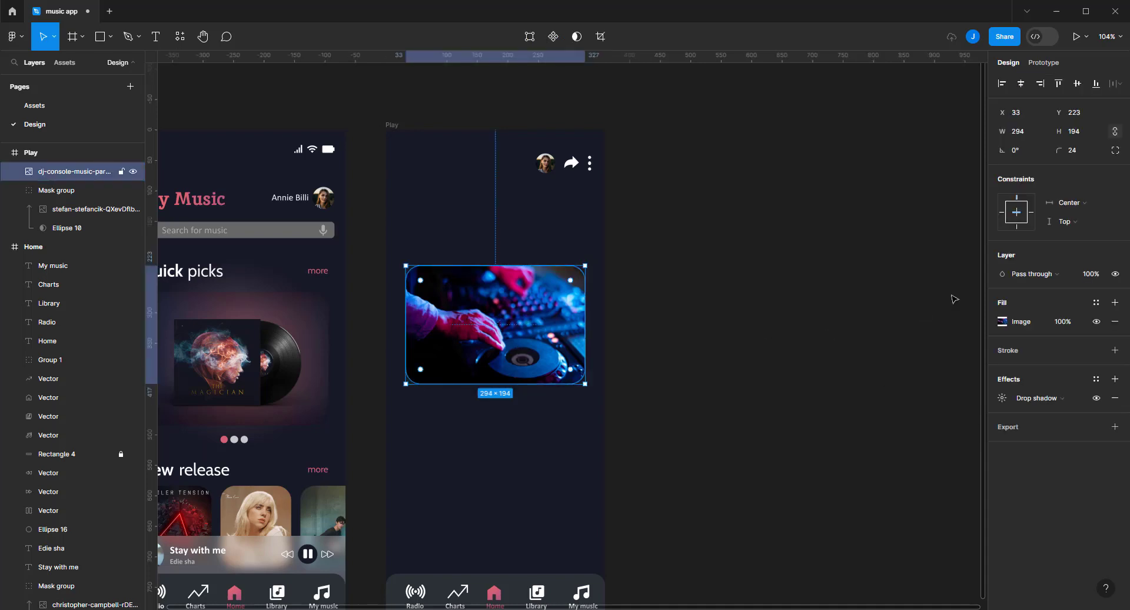
left_click(1003, 398)
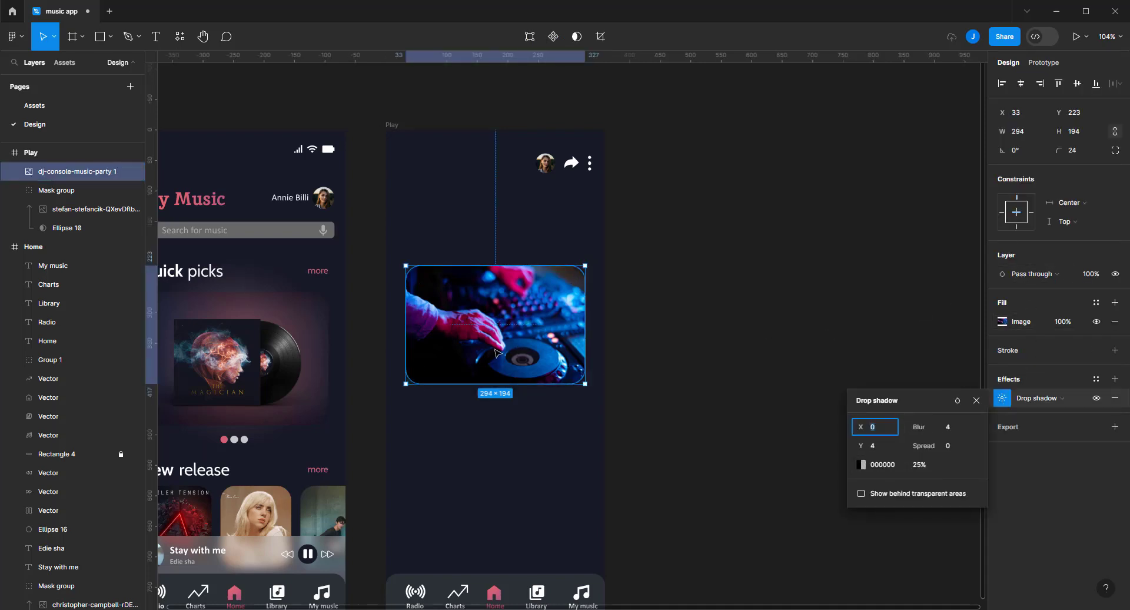
scroll(521, 345, "up", 5)
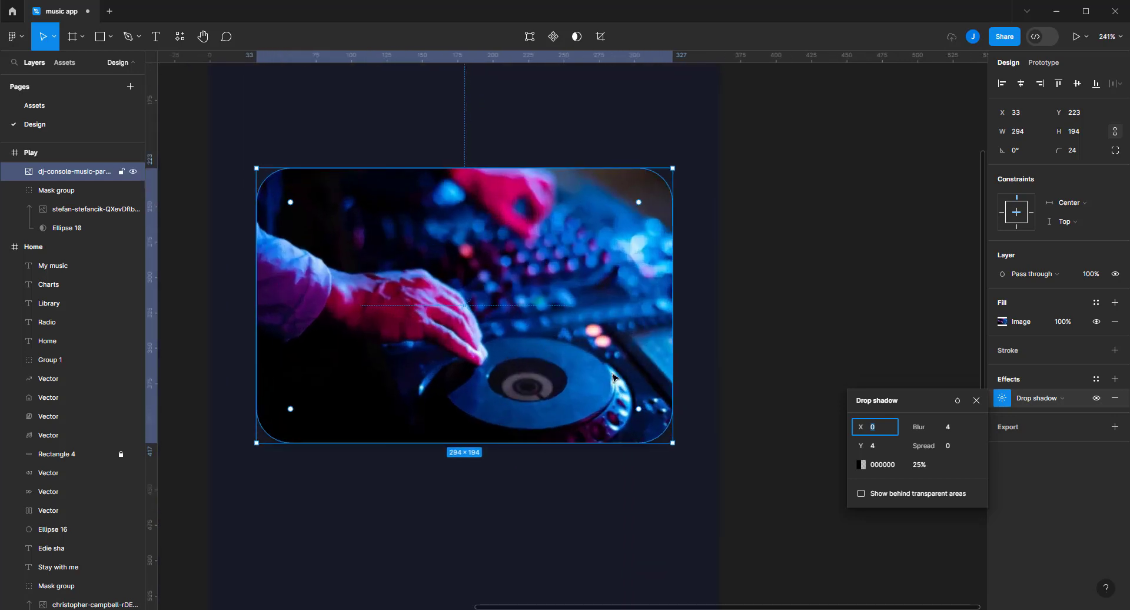
type("1")
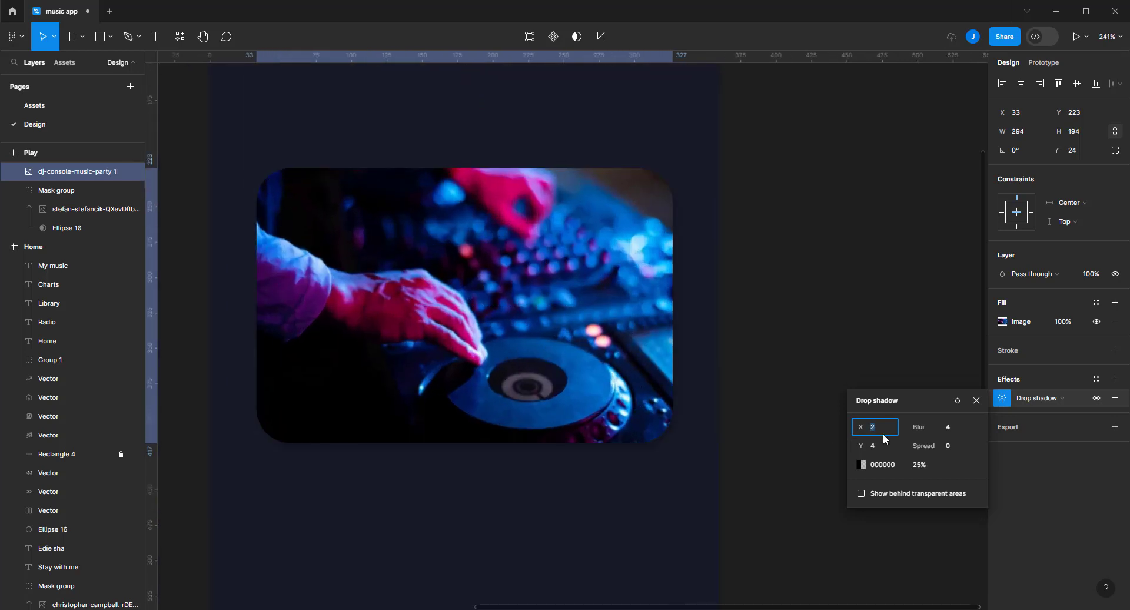
left_click(887, 452)
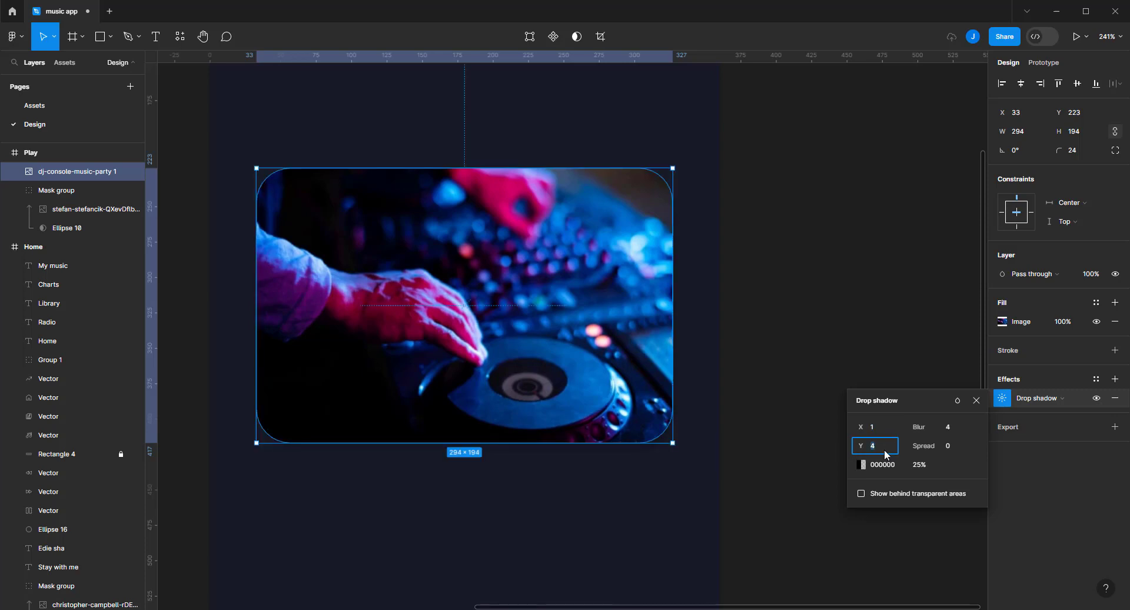
type("5")
left_click(794, 316)
scroll(653, 284, "down", 5)
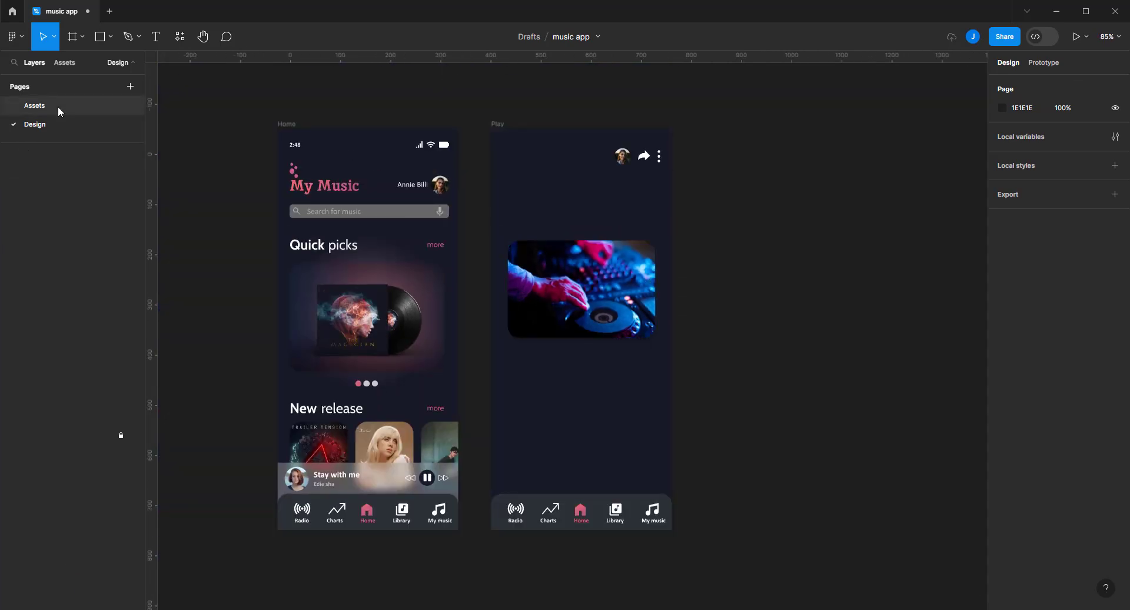
Paste a copy of the DJ image and shrink it to about 616×405
left_click(58, 106)
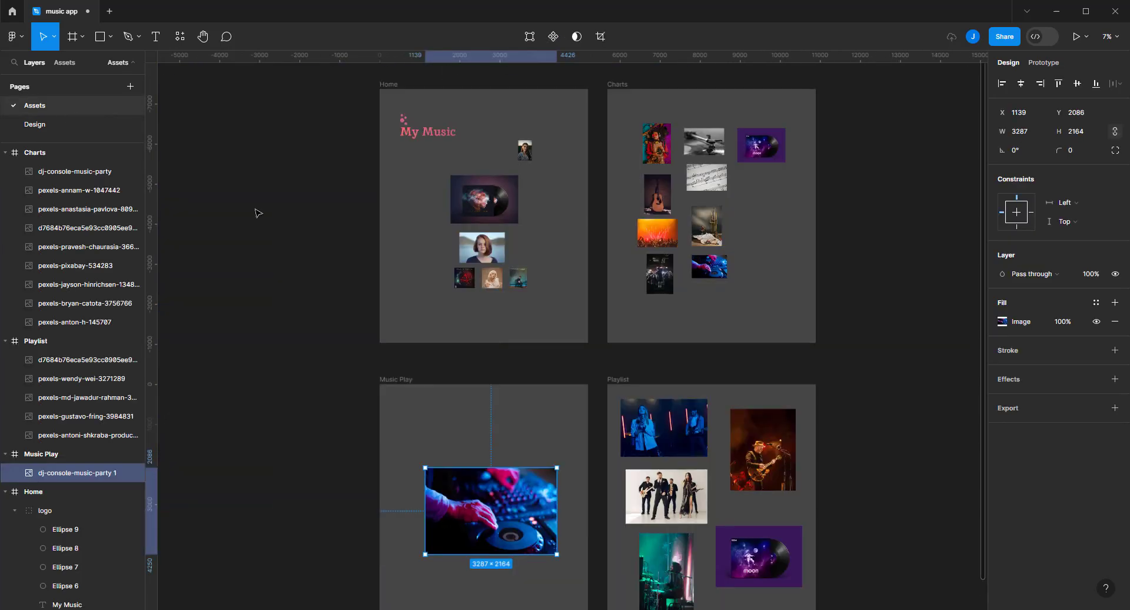
left_click(59, 124)
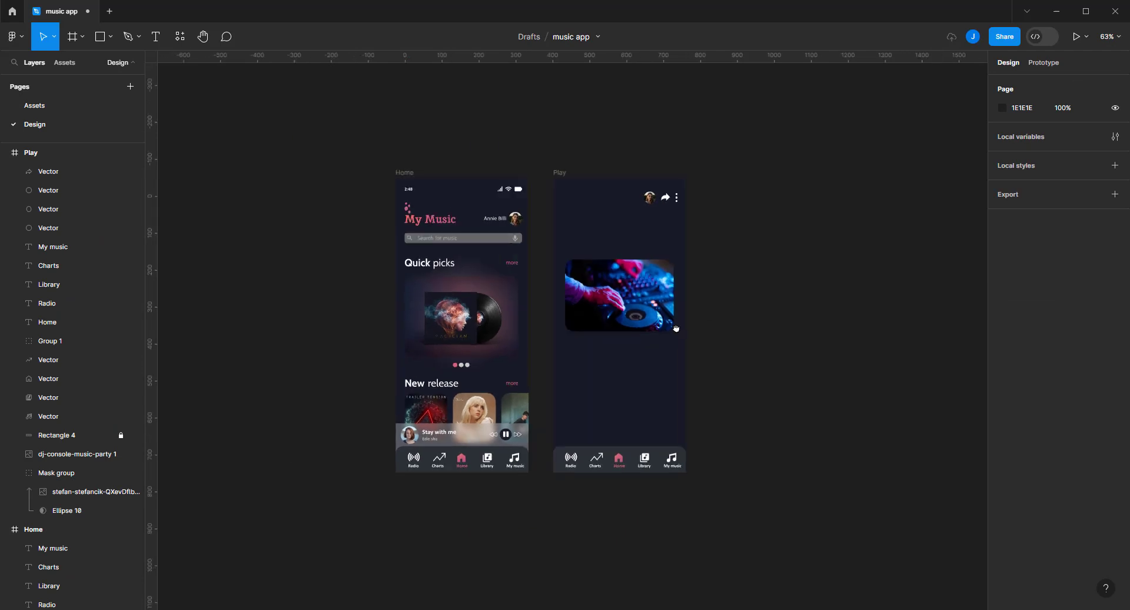
left_click_drag(676, 328, 651, 339)
key("ctrl+v")
key("shift+1")
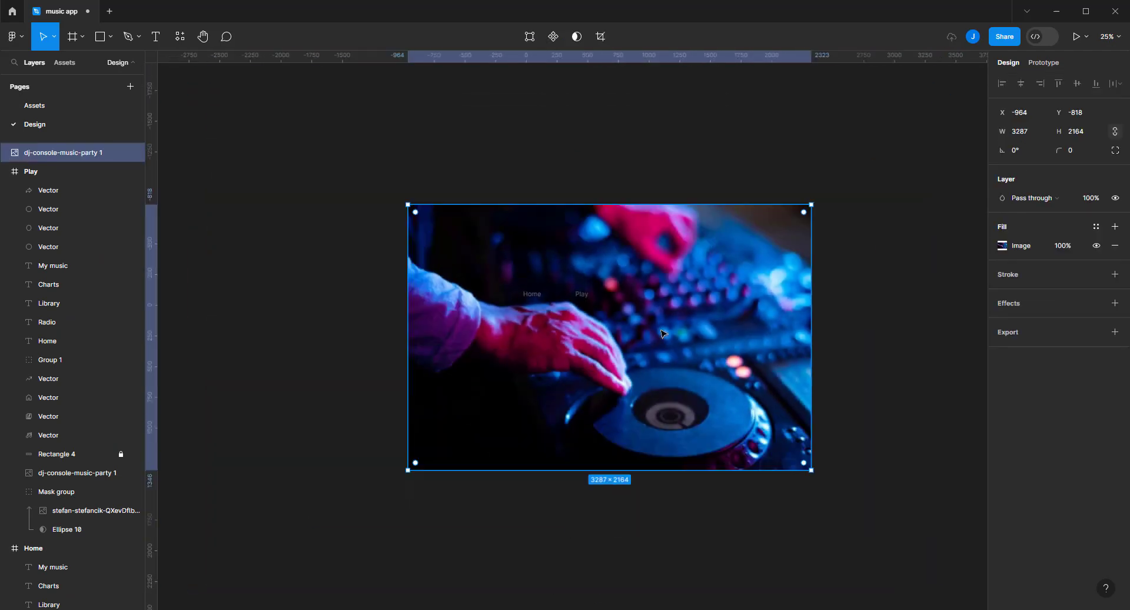
mouse_move(791, 227)
left_mouse_down()
mouse_move(514, 437)
mouse_move(810, 364)
left_mouse_up()
scroll(516, 440, "up", 3)
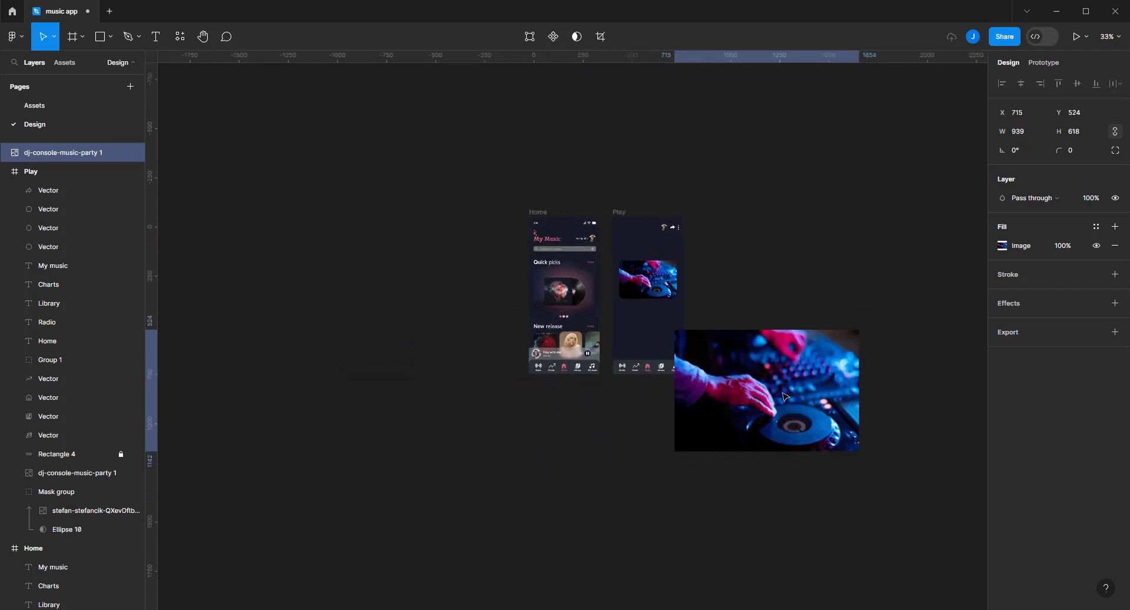
scroll(705, 331, "up", 2)
left_click_drag(705, 331, 641, 423)
scroll(619, 438, "up", 1)
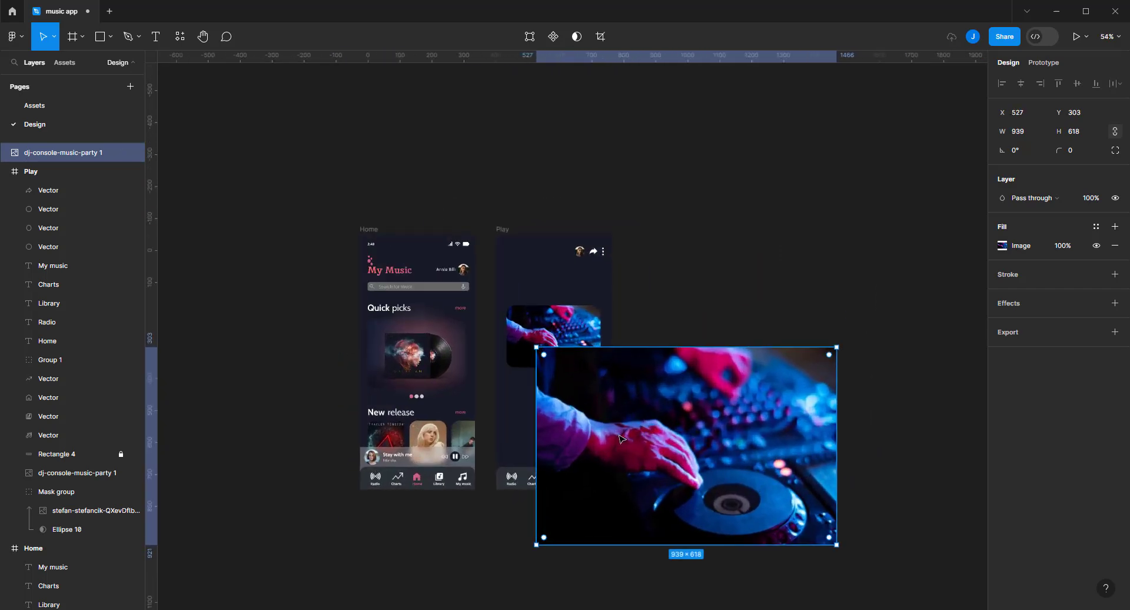
left_click_drag(837, 347, 733, 416)
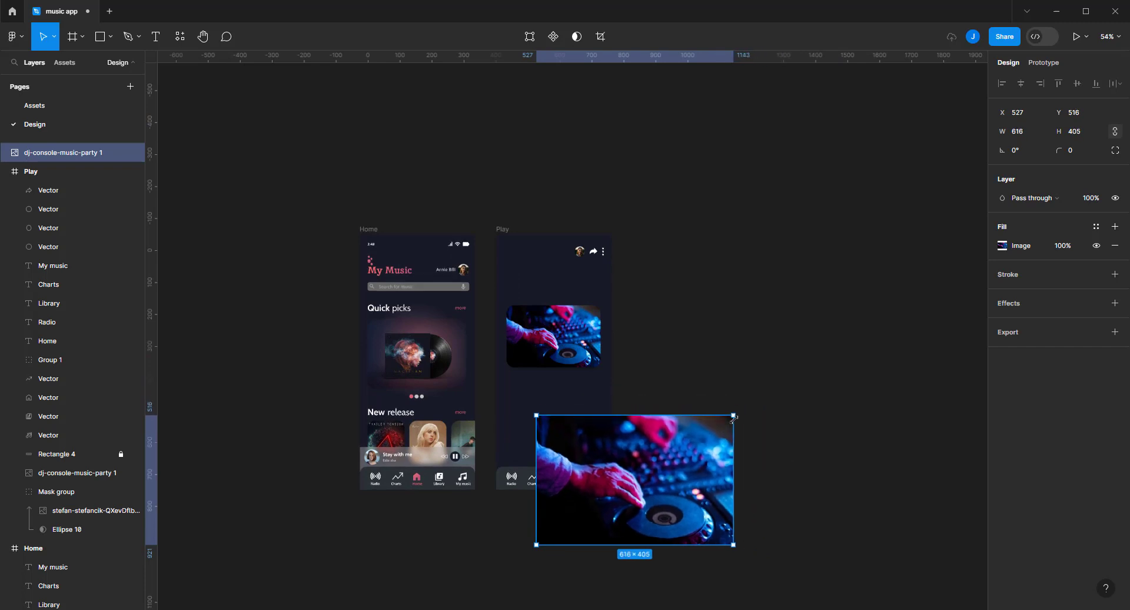
Add a Layer blur of 15 to the pasted DJ image
left_click(1027, 304)
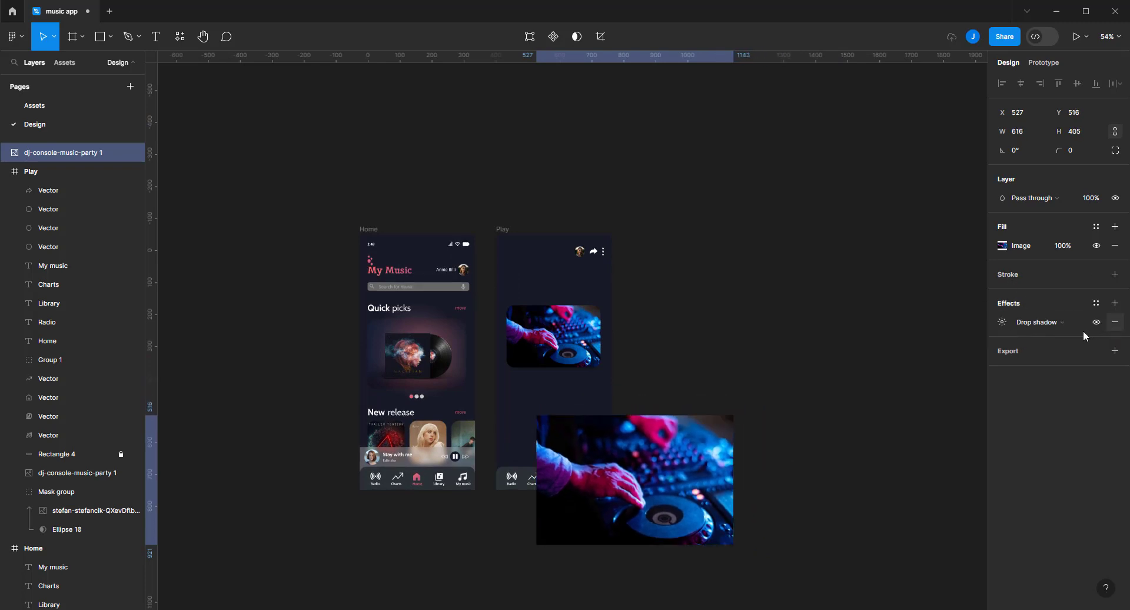
left_click(1057, 324)
left_click(1056, 336)
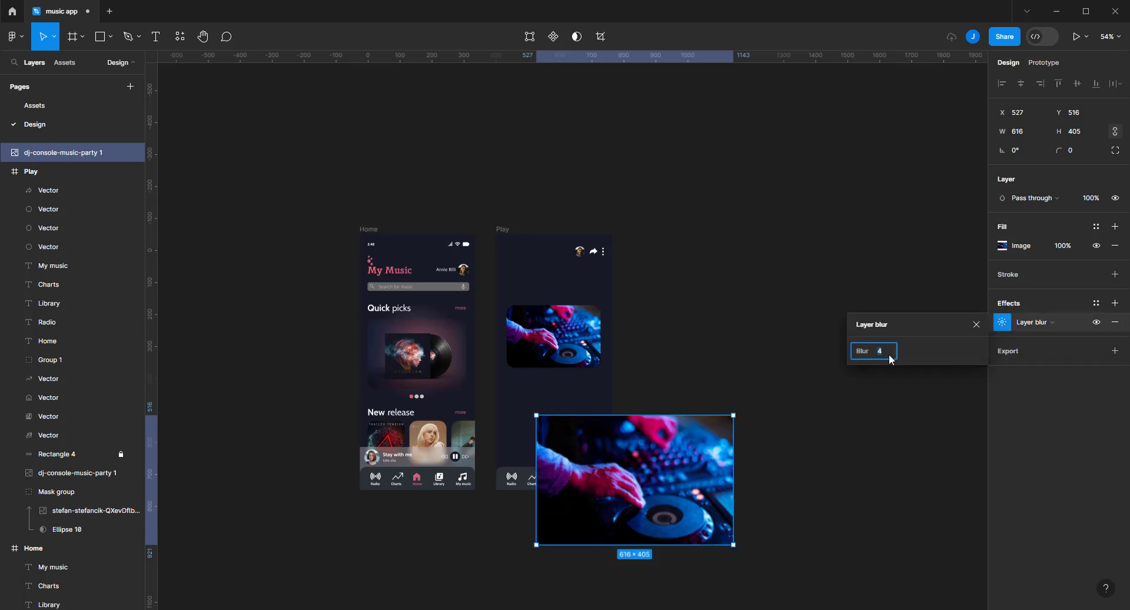
type("15")
key("Return")
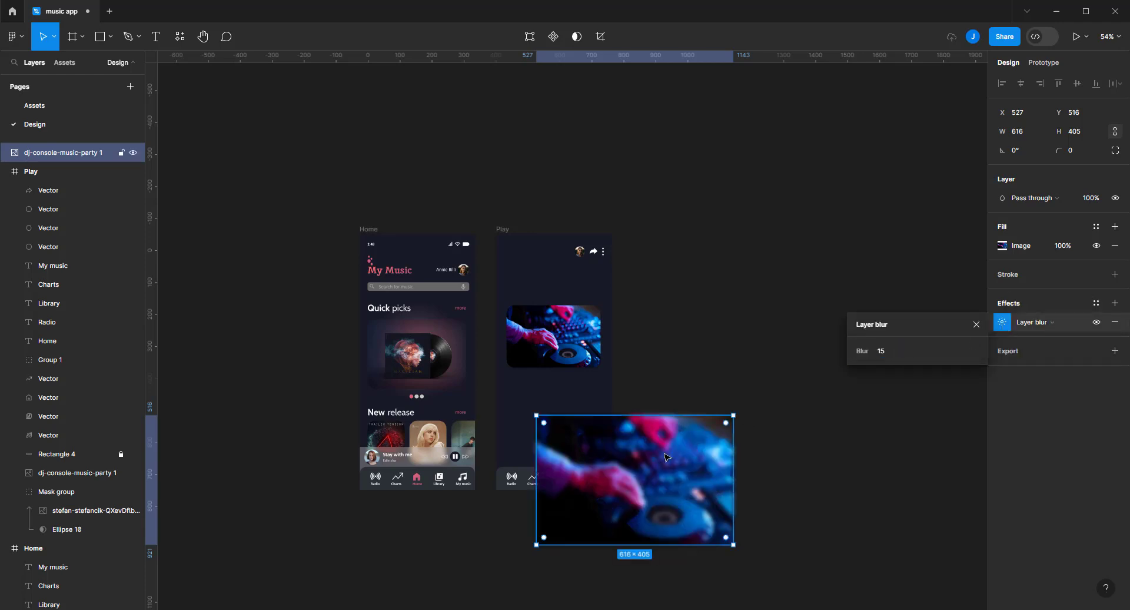
Move the blurred image onto the Play frame, stretched to its top and left edge
mouse_move(659, 447)
left_mouse_down()
mouse_move(628, 368)
mouse_move(609, 368)
left_mouse_up()
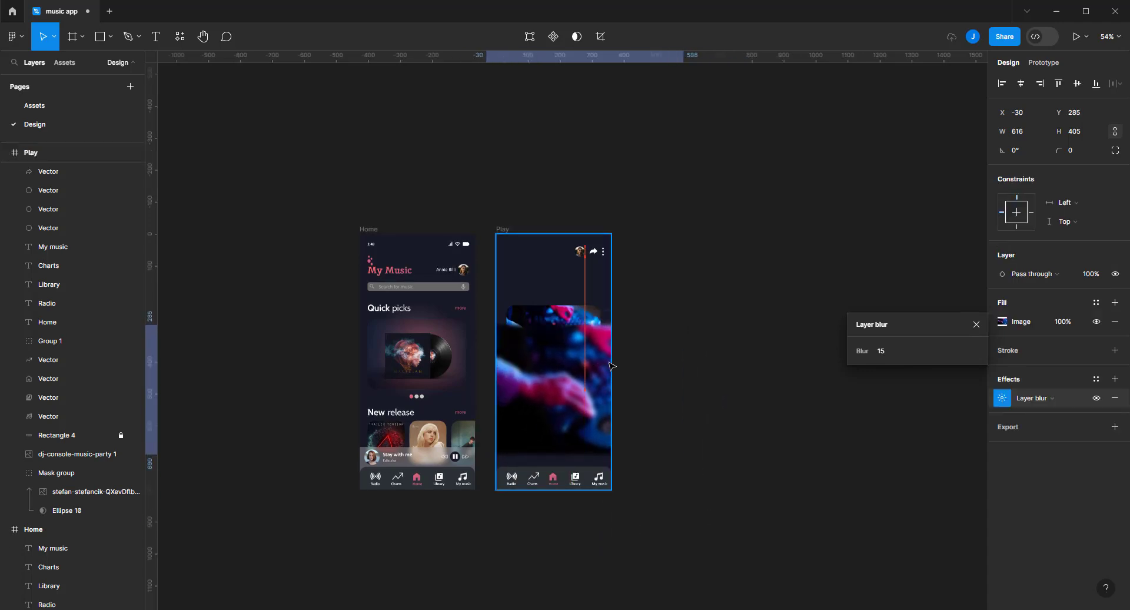
mouse_move(683, 326)
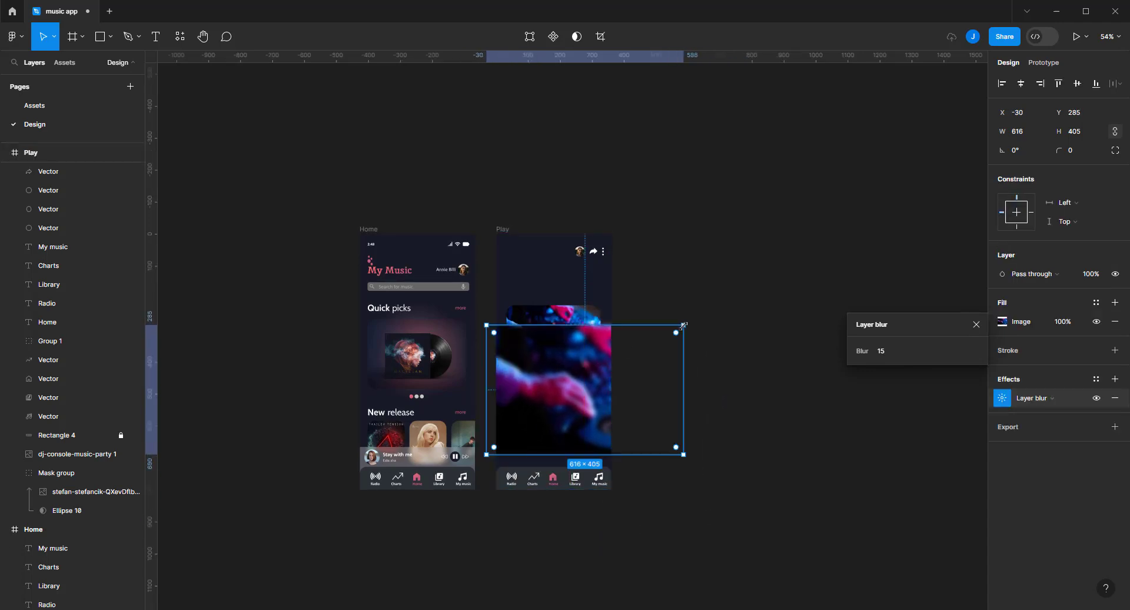
left_click_drag(683, 324, 808, 233)
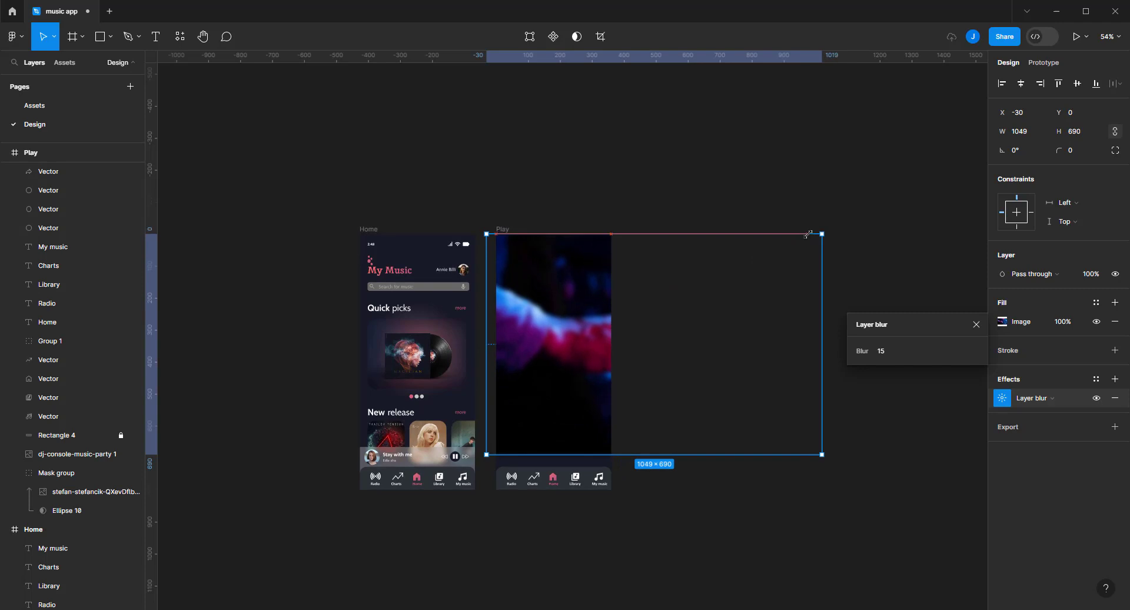
left_click_drag(715, 302, 715, 311)
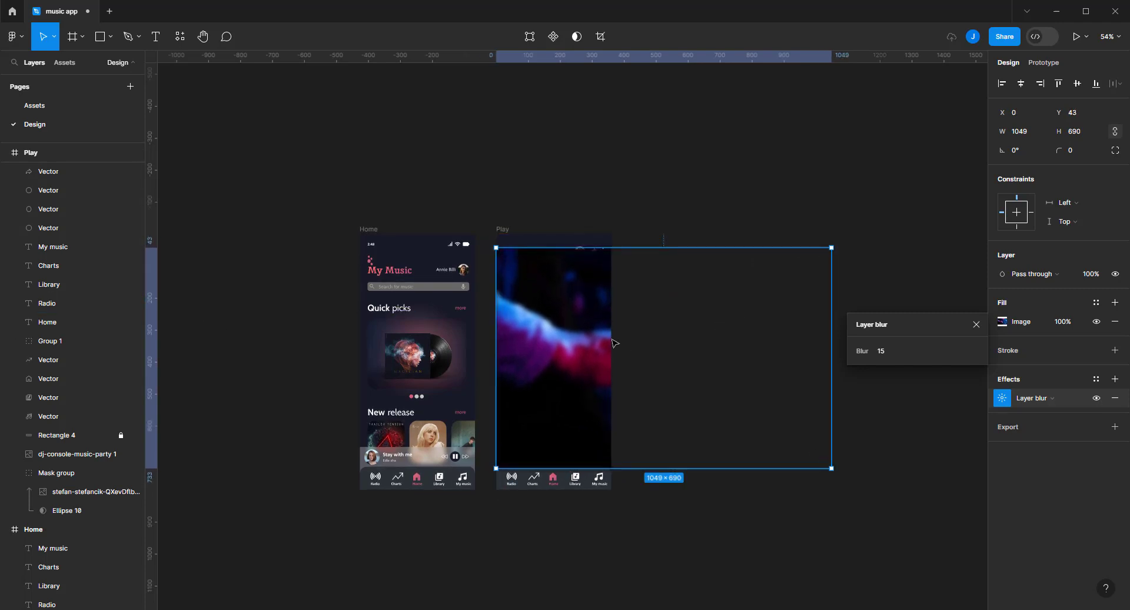
scroll(99, 357, "down", 4)
left_click(667, 363)
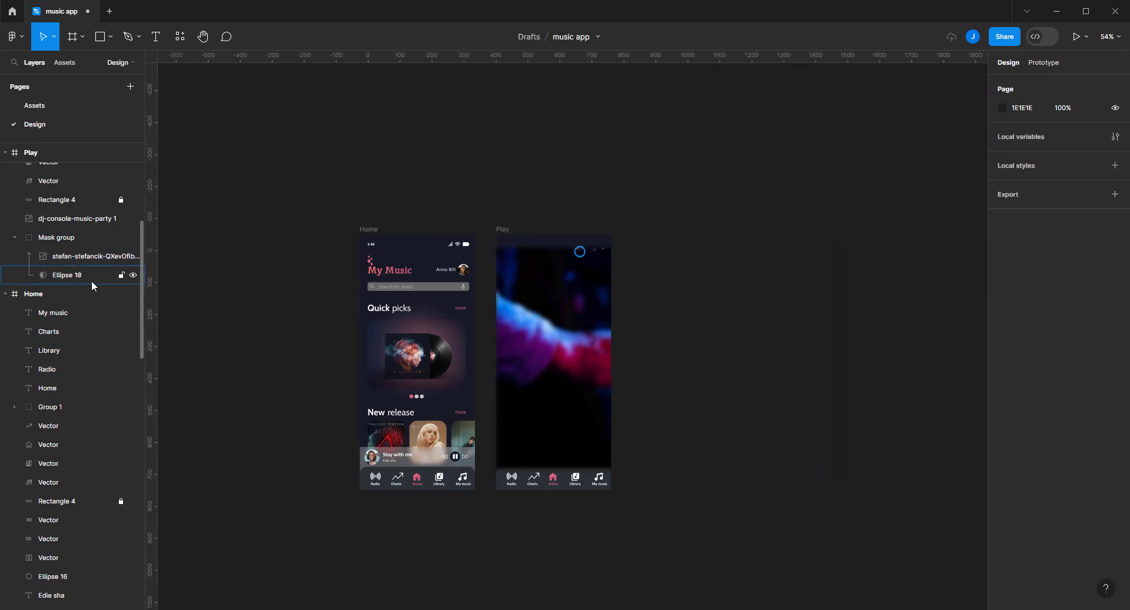
left_click(529, 299)
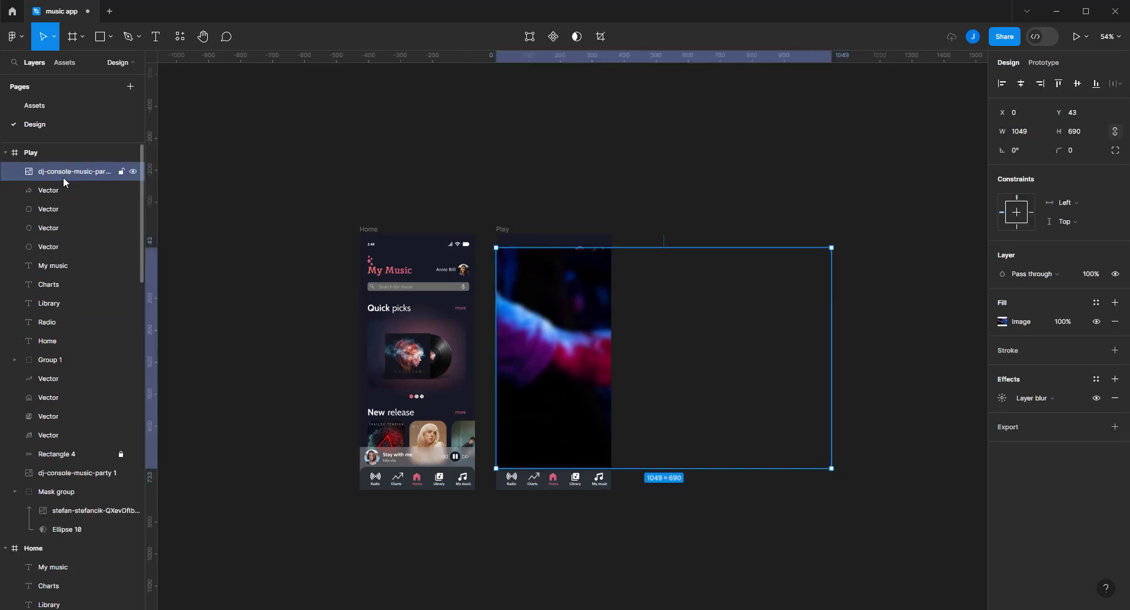
Restack the image layer just above Mask group and enlarge it to 1129×763
left_click_drag(63, 177, 50, 480)
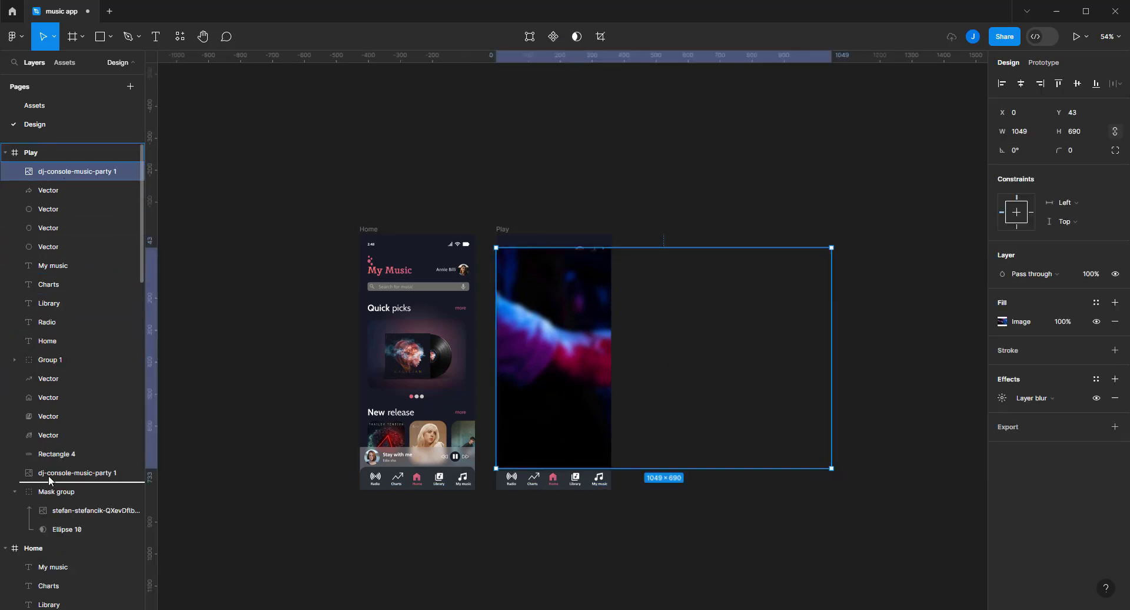
left_click_drag(50, 479, 50, 536)
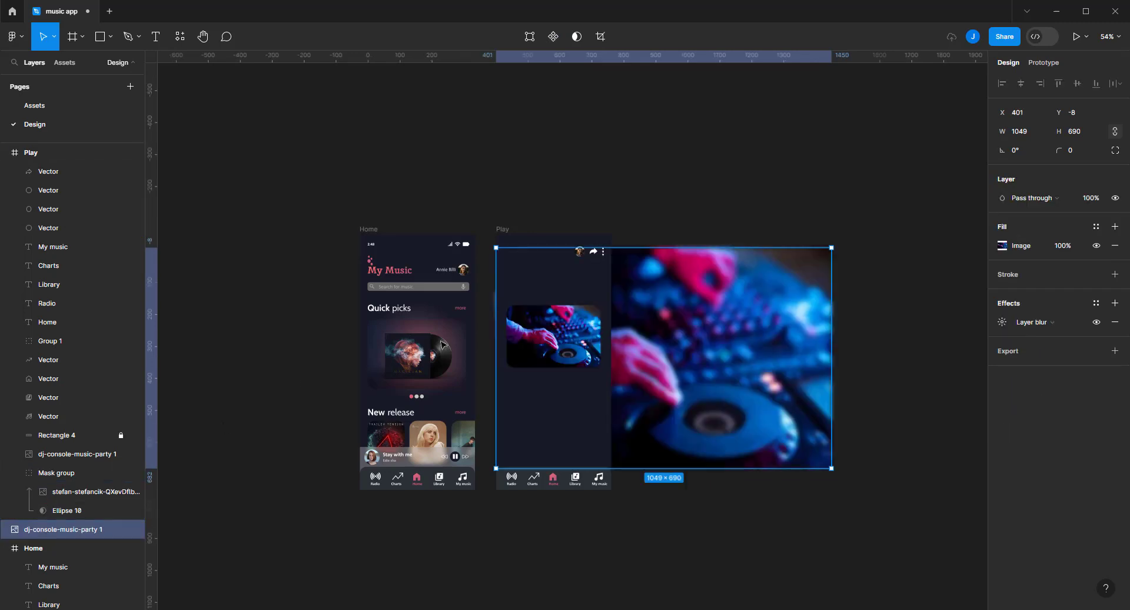
scroll(544, 324, "up", 1)
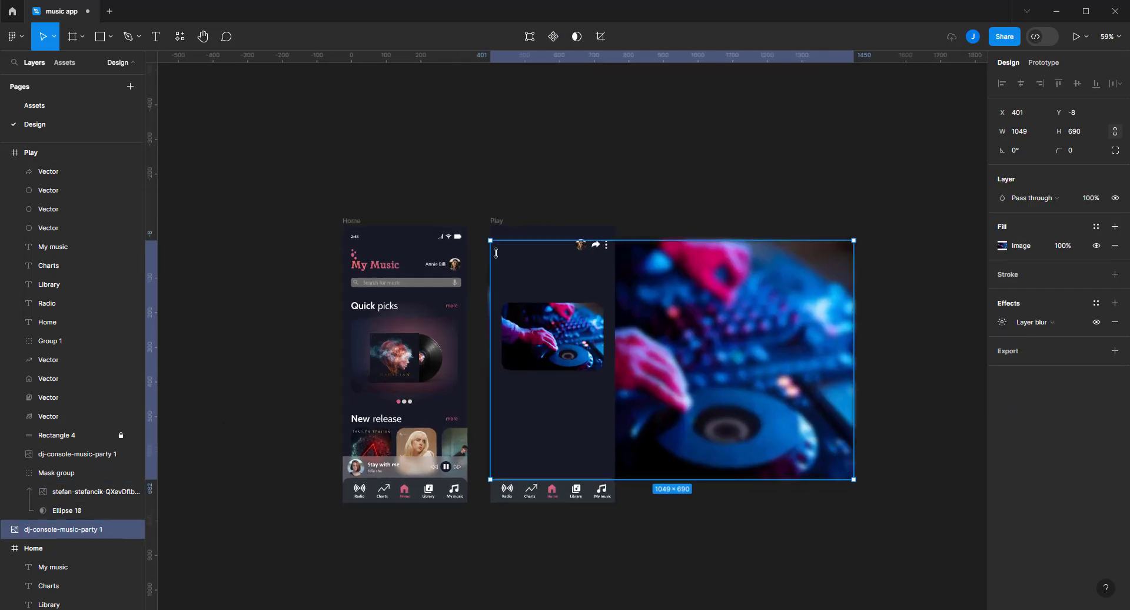
left_click_drag(59, 529, 65, 468)
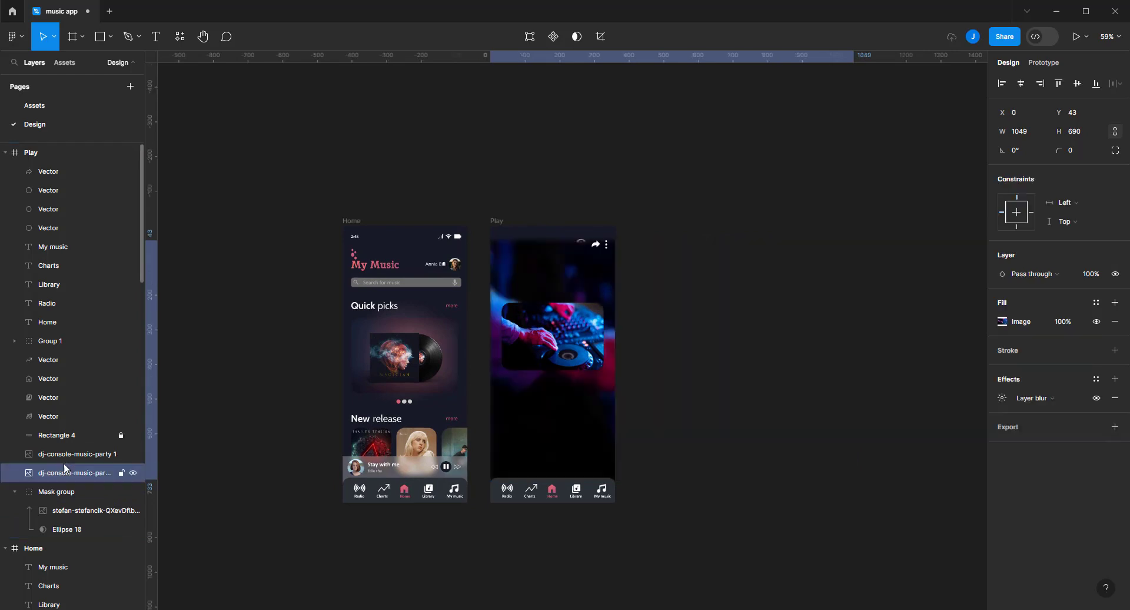
scroll(575, 291, "up", 1)
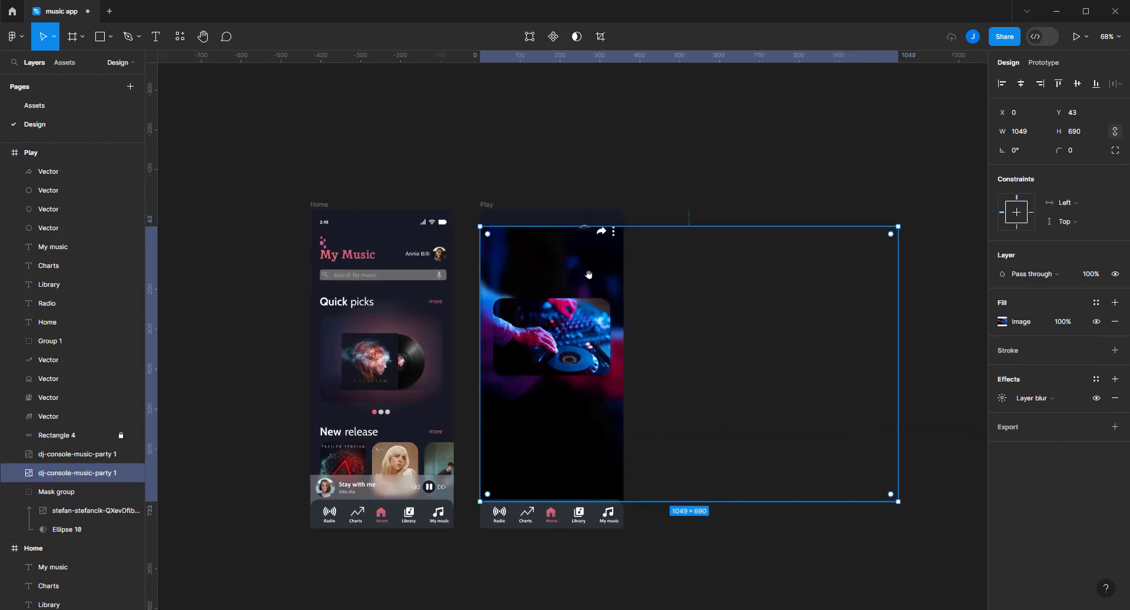
scroll(575, 291, "up", 1)
left_click_drag(861, 249, 880, 232)
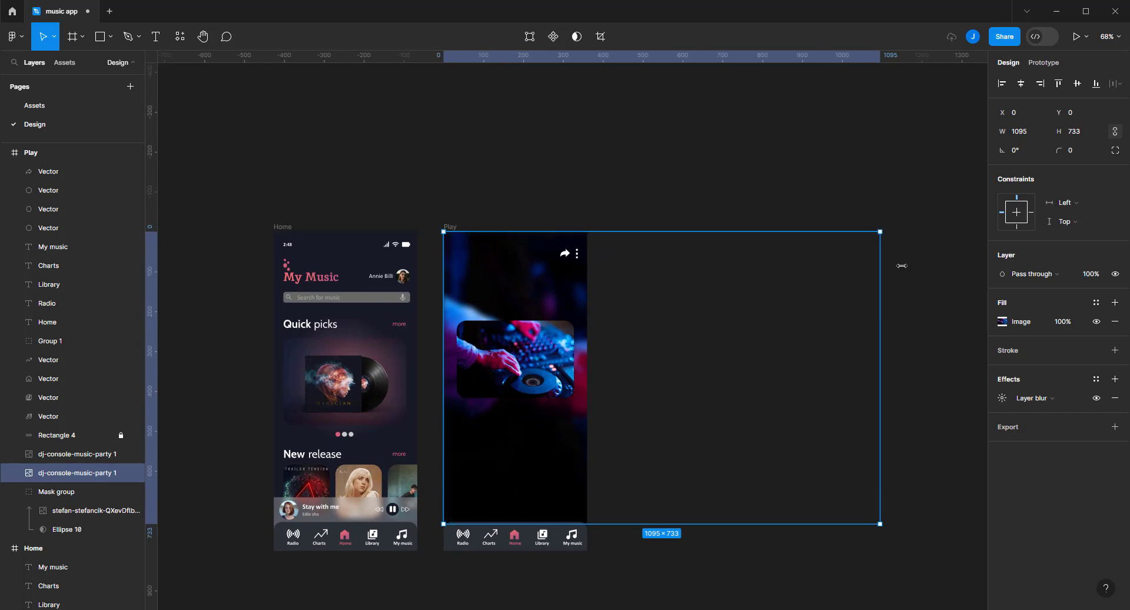
left_click_drag(880, 523, 894, 536)
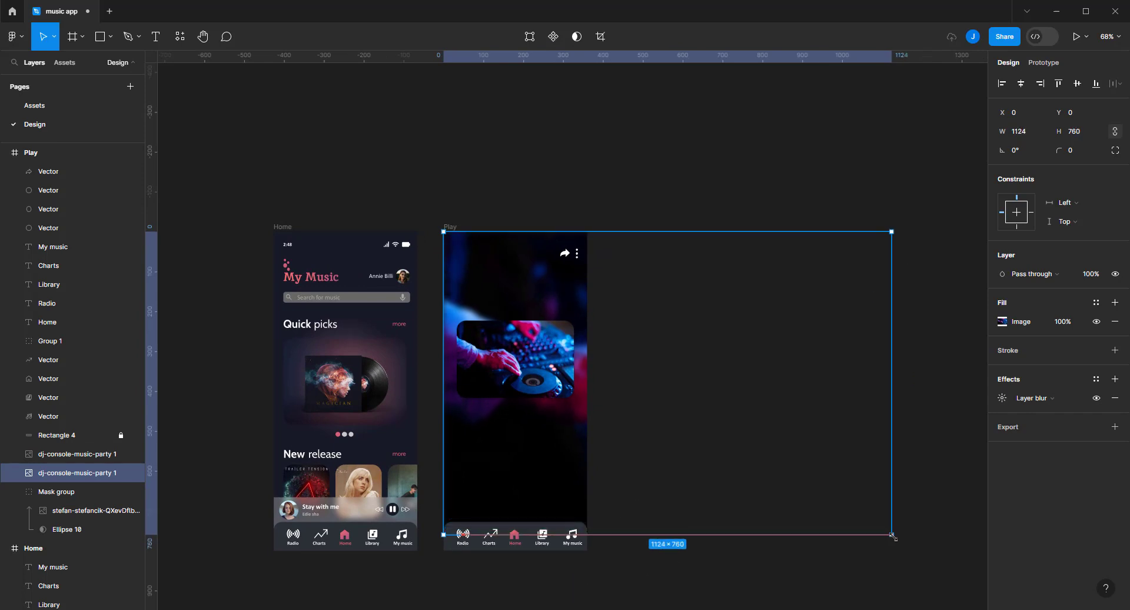
Set the background image fill opacity to 20% and shift it inside the Play frame
left_click(1062, 324)
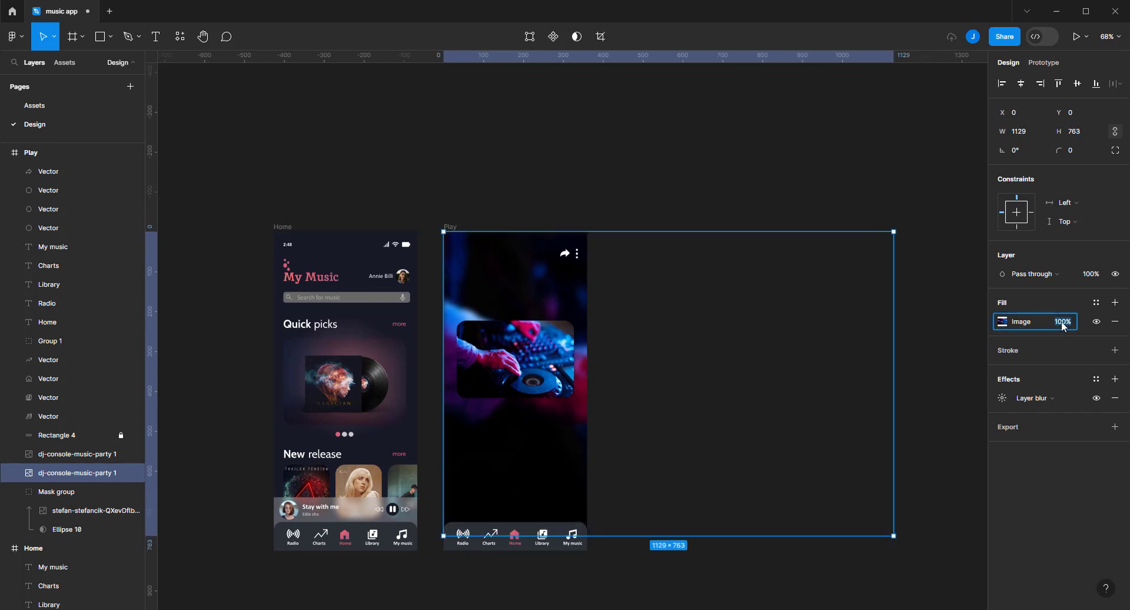
type("20")
key("Return")
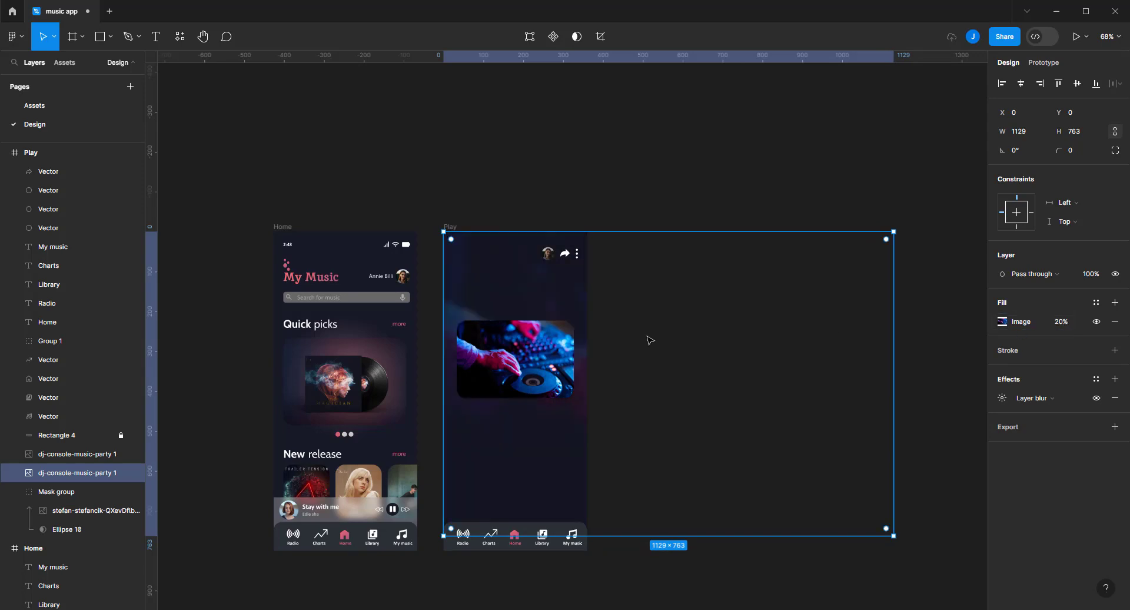
scroll(648, 338, "up", 2)
scroll(636, 340, "up", 2)
scroll(636, 340, "down", 1)
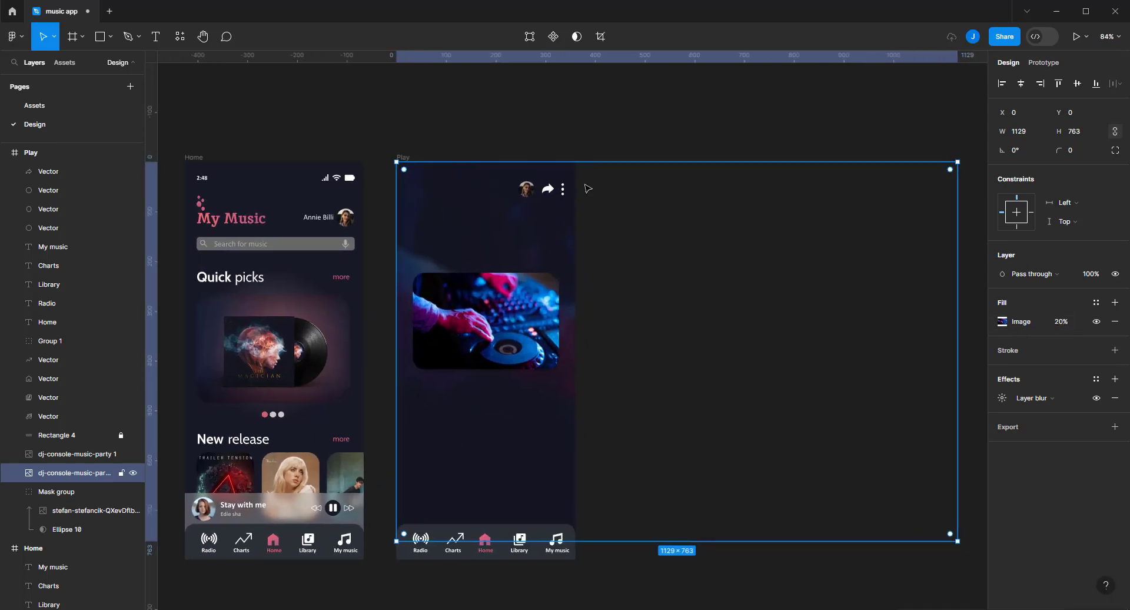
mouse_move(550, 444)
left_mouse_down()
mouse_move(394, 452)
mouse_move(505, 448)
mouse_move(42, 367)
left_mouse_up()
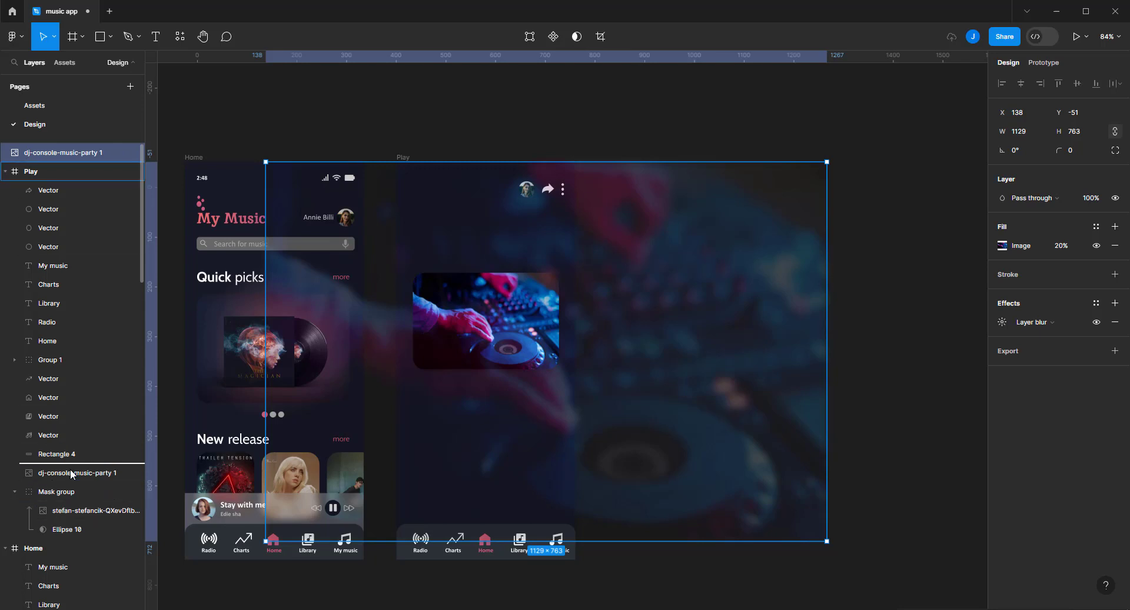
left_click_drag(42, 368, 71, 486)
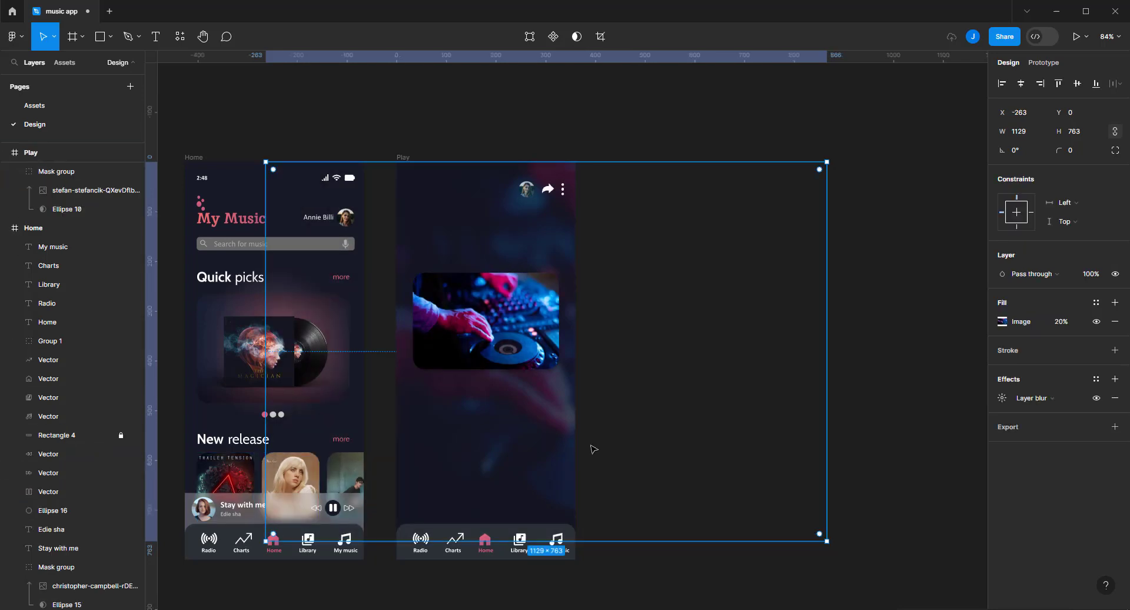
Lower the image fill opacity to 15% and move the layer out of Mask group into Play
left_click(1063, 322)
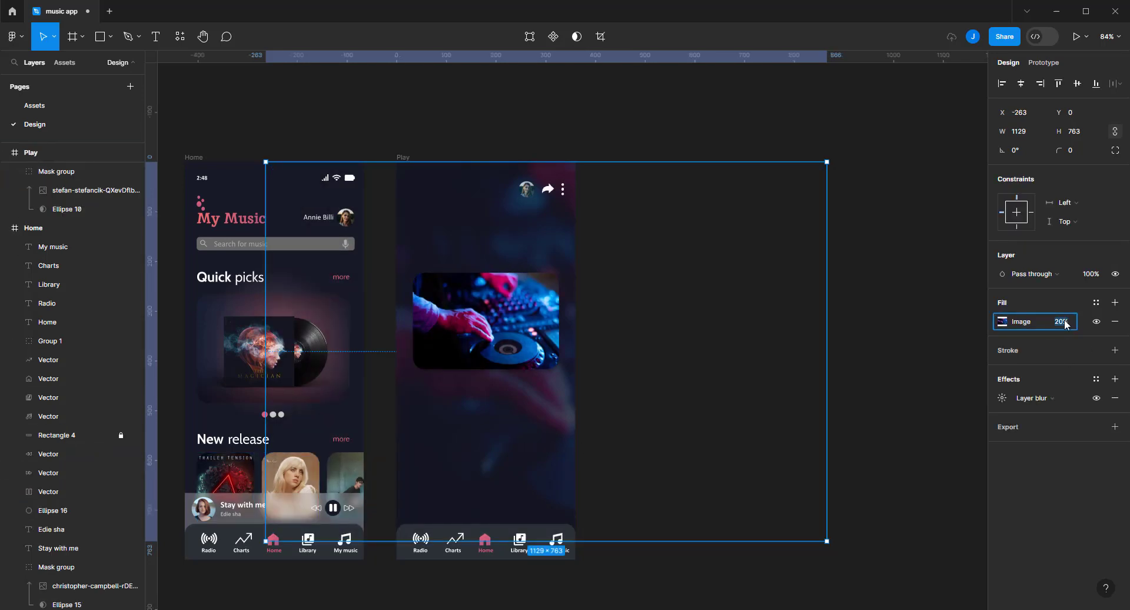
type("15")
key("Return")
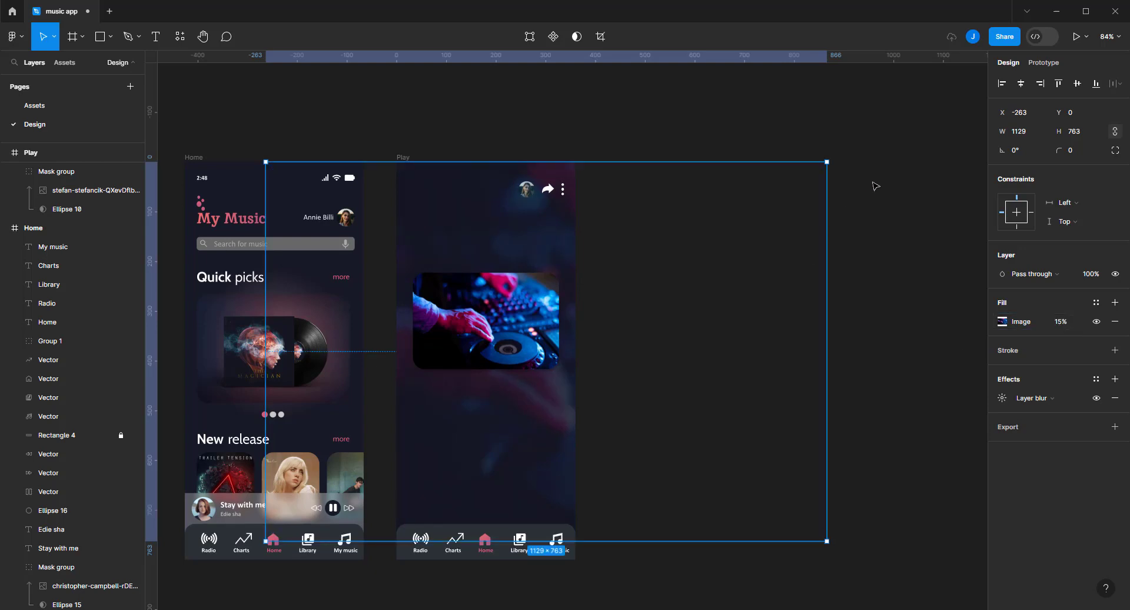
left_click(876, 187)
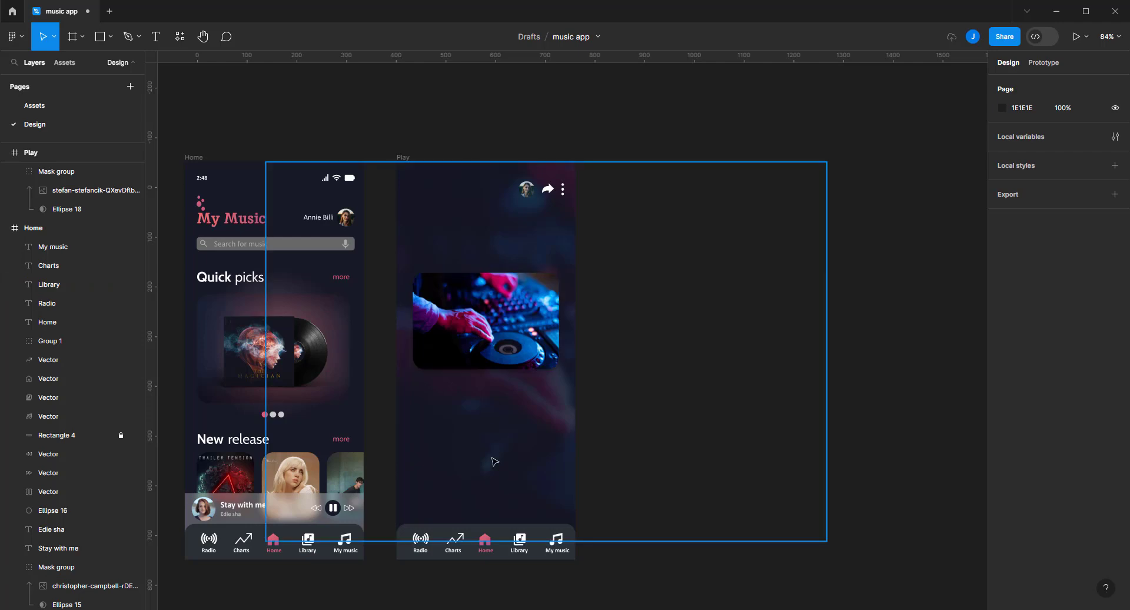
left_click(468, 471)
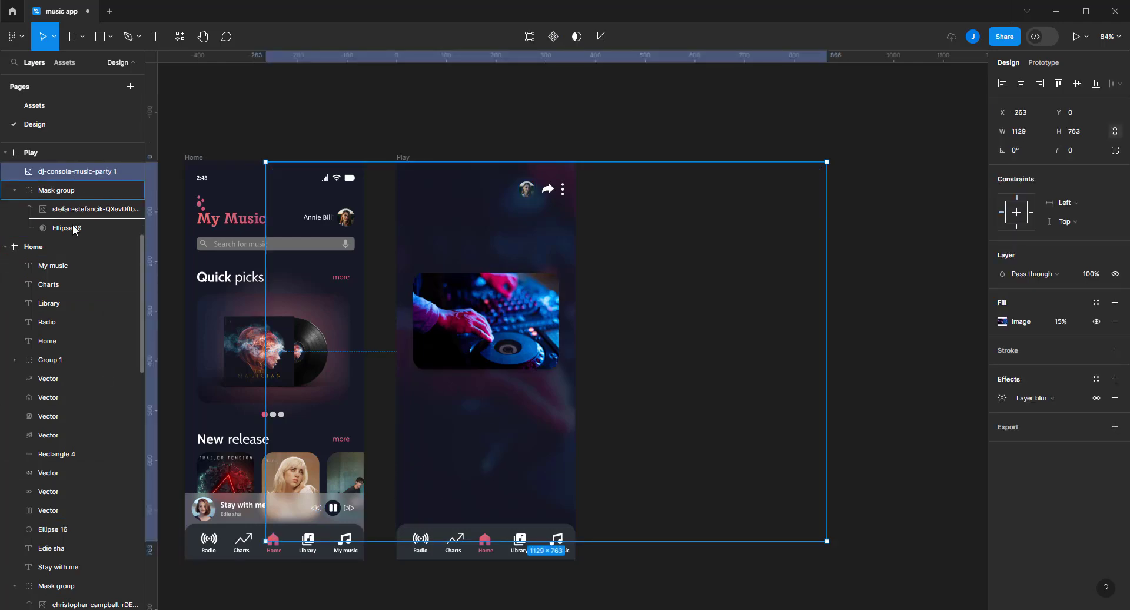
left_click_drag(73, 230, 73, 230)
left_click(553, 131)
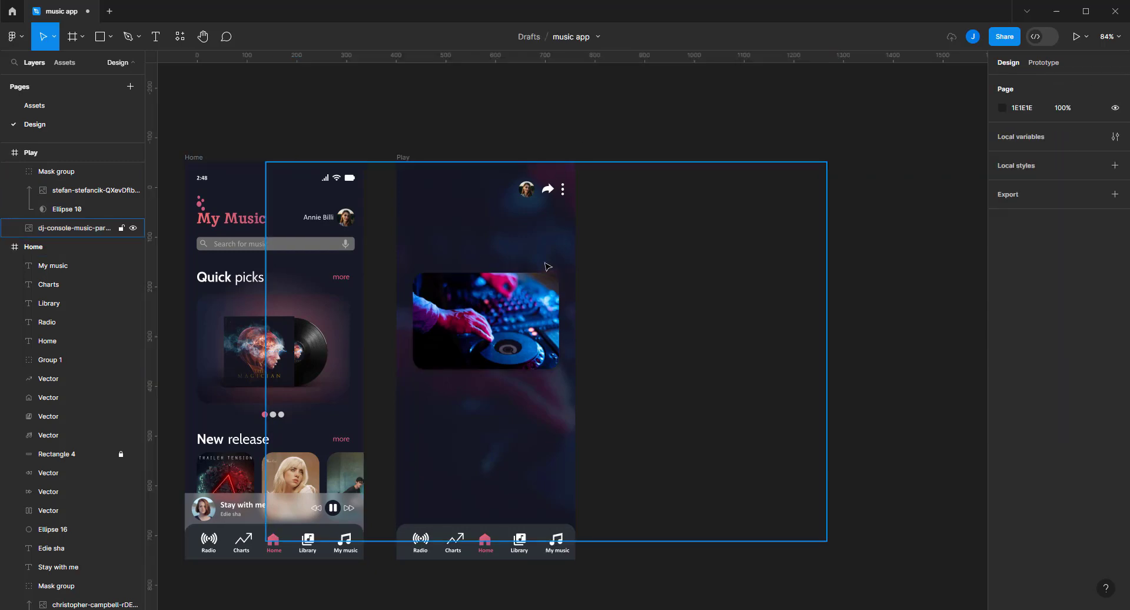
Import ion:chevron-back from the third page of Iconify results and shrink it to 50×50
right_click(846, 157)
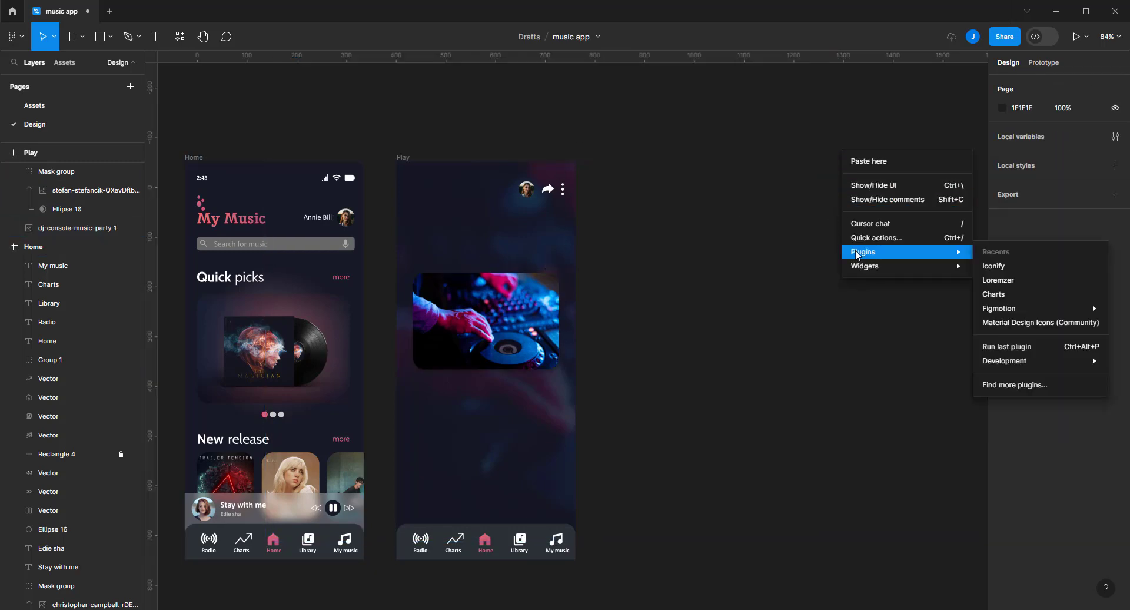
left_click(995, 263)
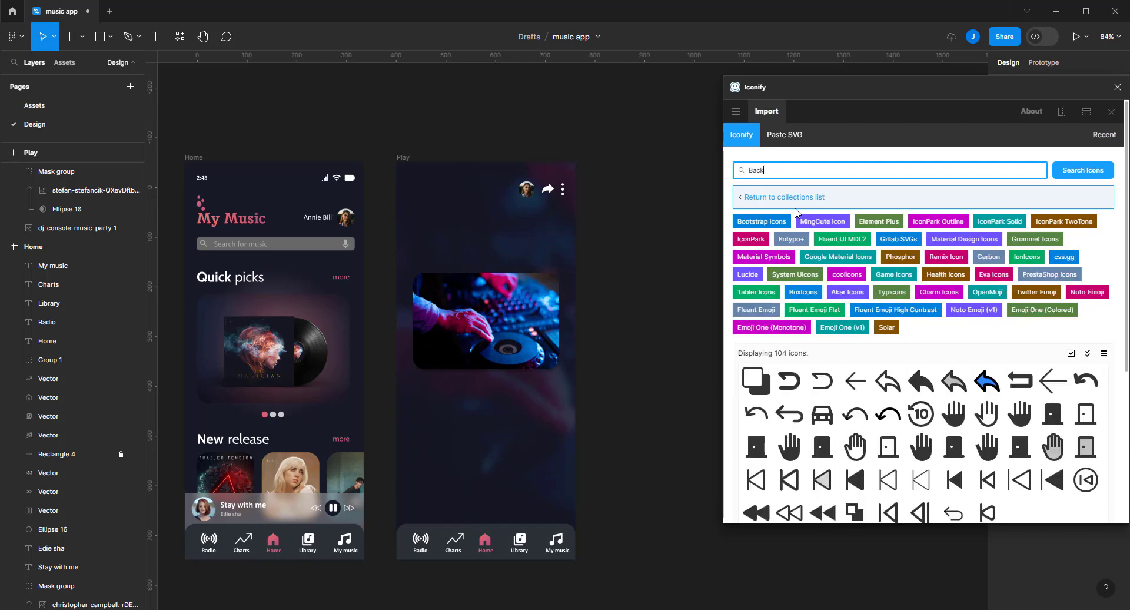
scroll(815, 334, "down", 2)
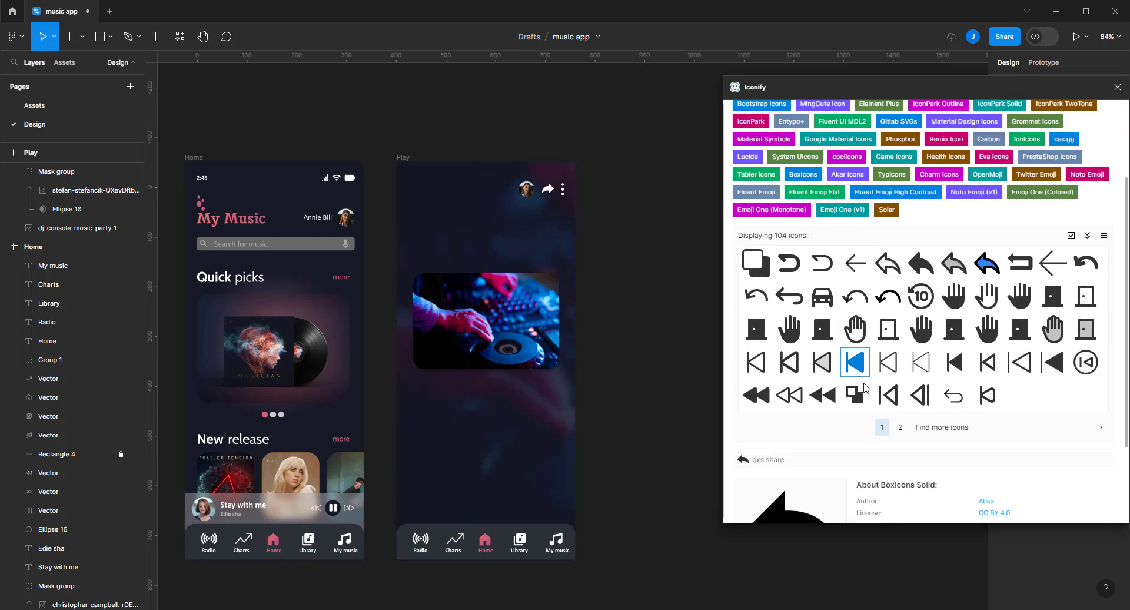
left_click(897, 432)
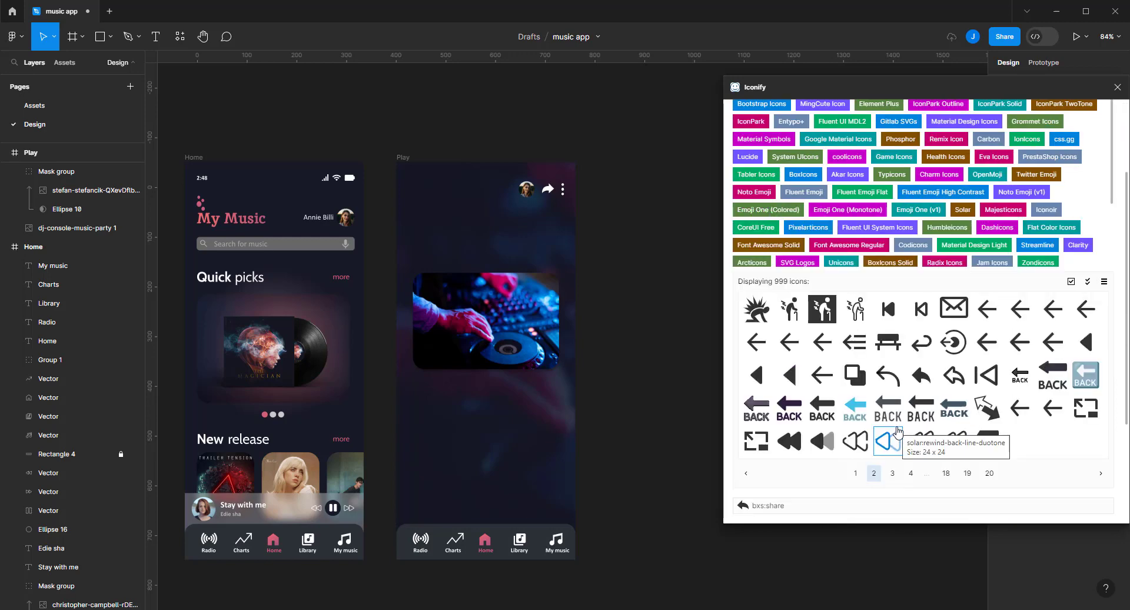
scroll(949, 395, "down", 3)
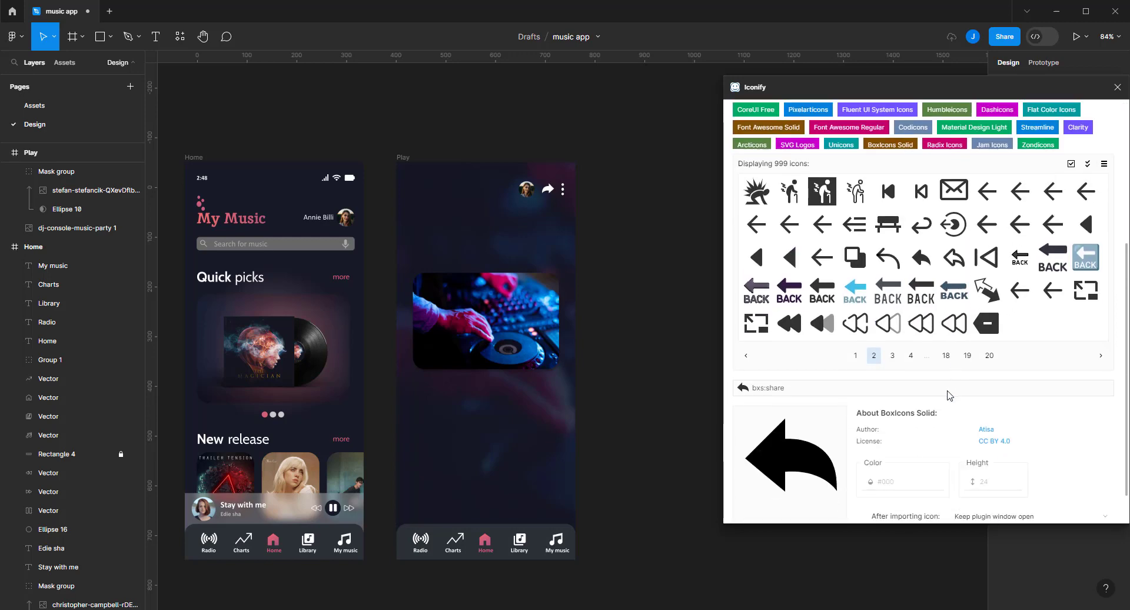
left_click(892, 356)
left_click_drag(946, 236, 466, 186)
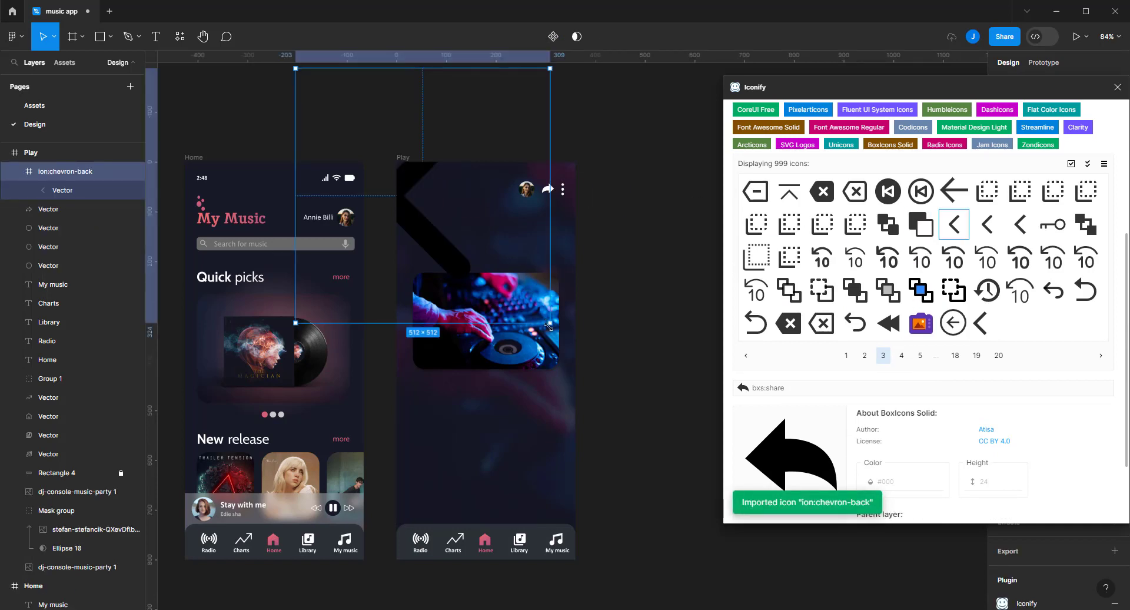
mouse_move(549, 324)
left_mouse_down()
mouse_move(313, 91)
mouse_move(430, 198)
left_mouse_up()
left_click(1118, 87)
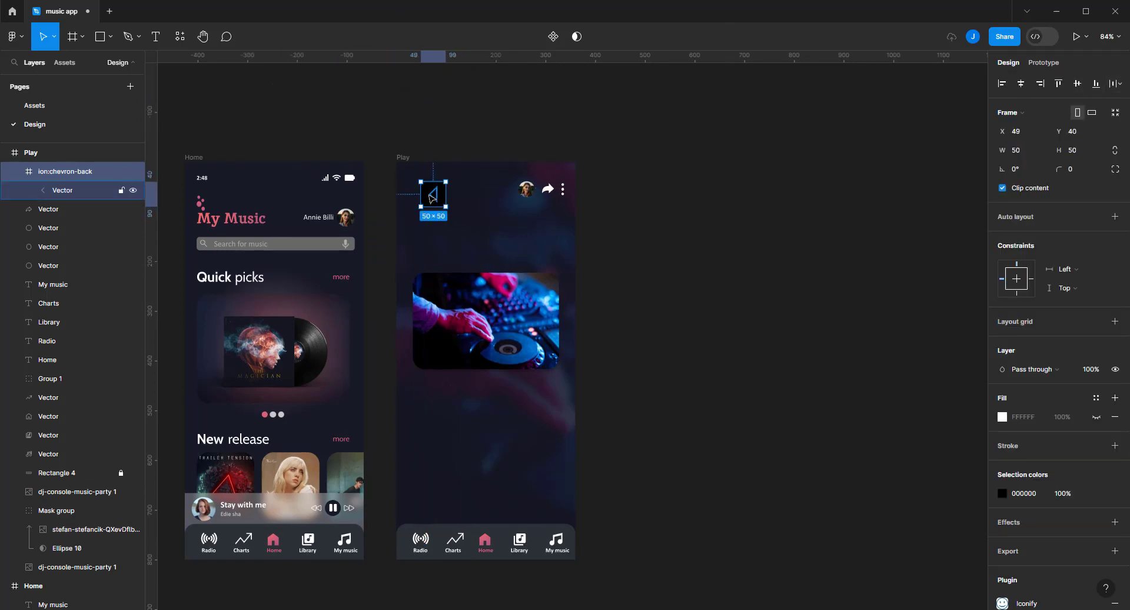
Ungroup the chevron into a plain vector and give it a thinner white stroke
scroll(430, 197, "up", 5)
scroll(432, 198, "up", 3)
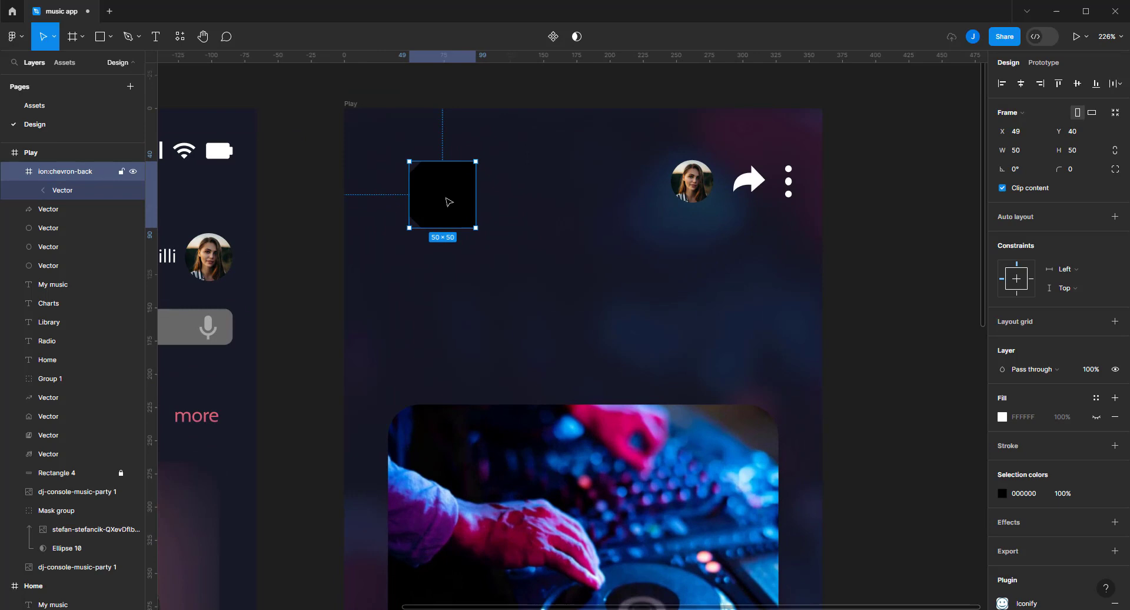
right_click(444, 200)
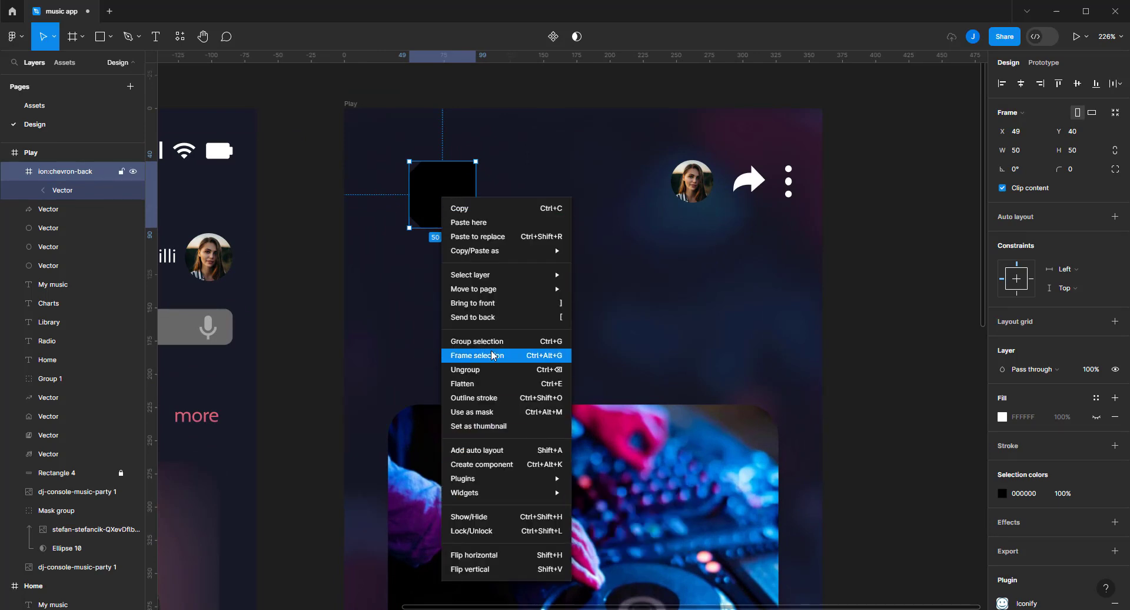
left_click(502, 369)
mouse_move(443, 197)
left_mouse_down()
mouse_move(807, 237)
mouse_move(894, 225)
left_mouse_up()
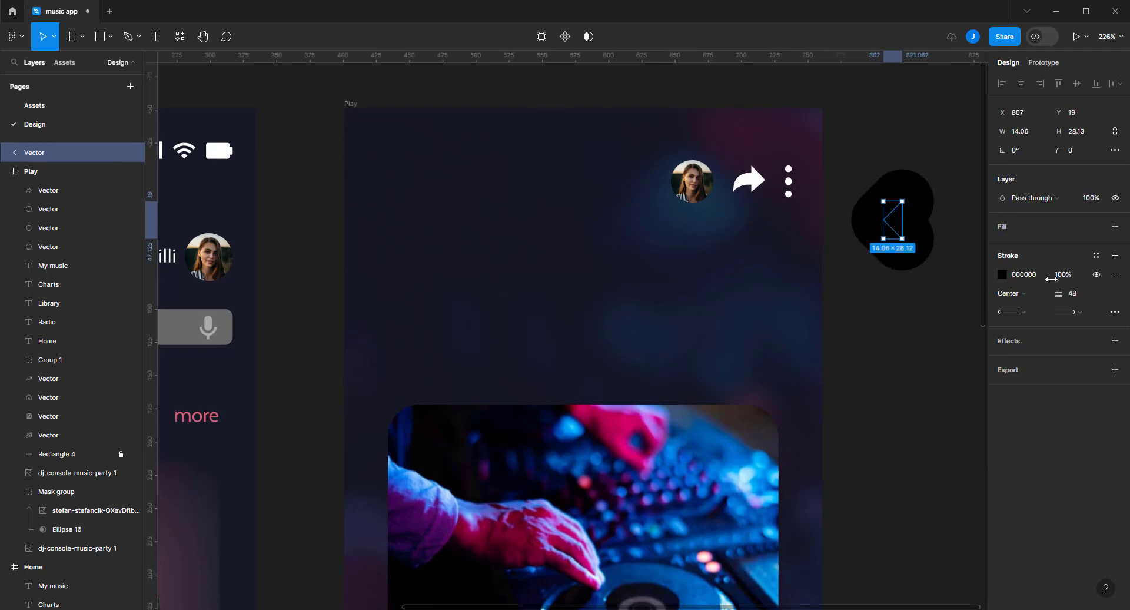
left_click(1081, 299)
type("4")
key("Return")
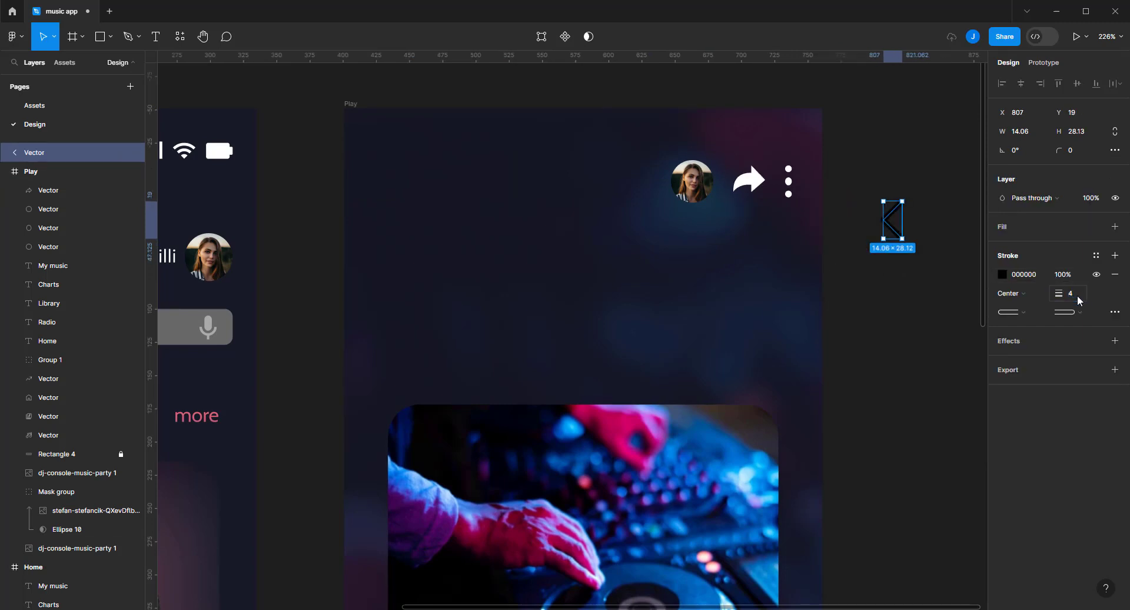
left_click(1003, 274)
left_click_drag(945, 324, 813, 306)
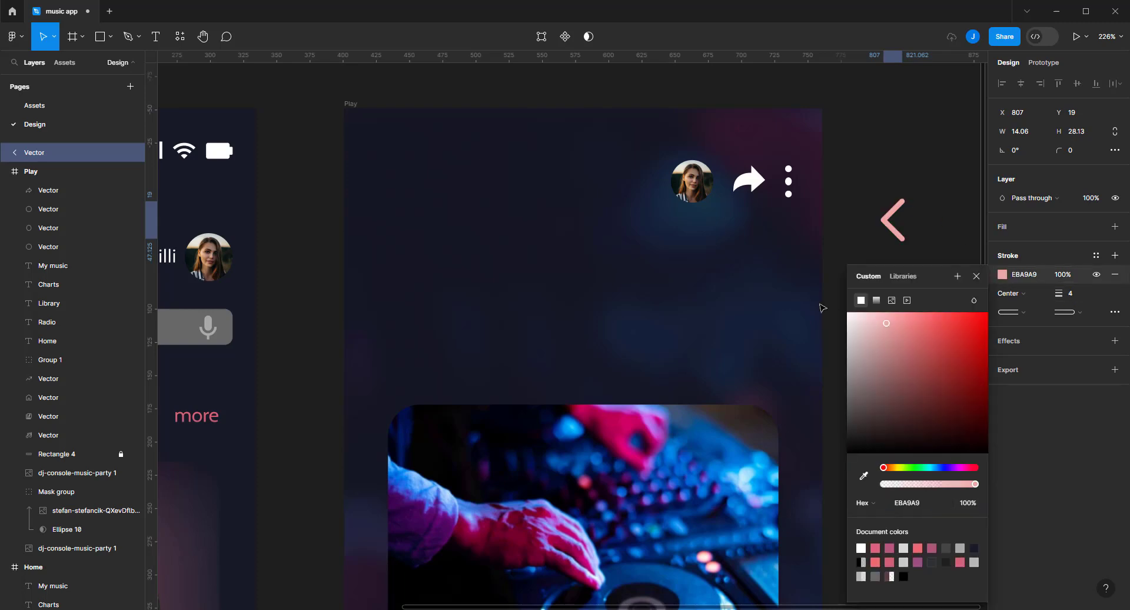
left_click(977, 276)
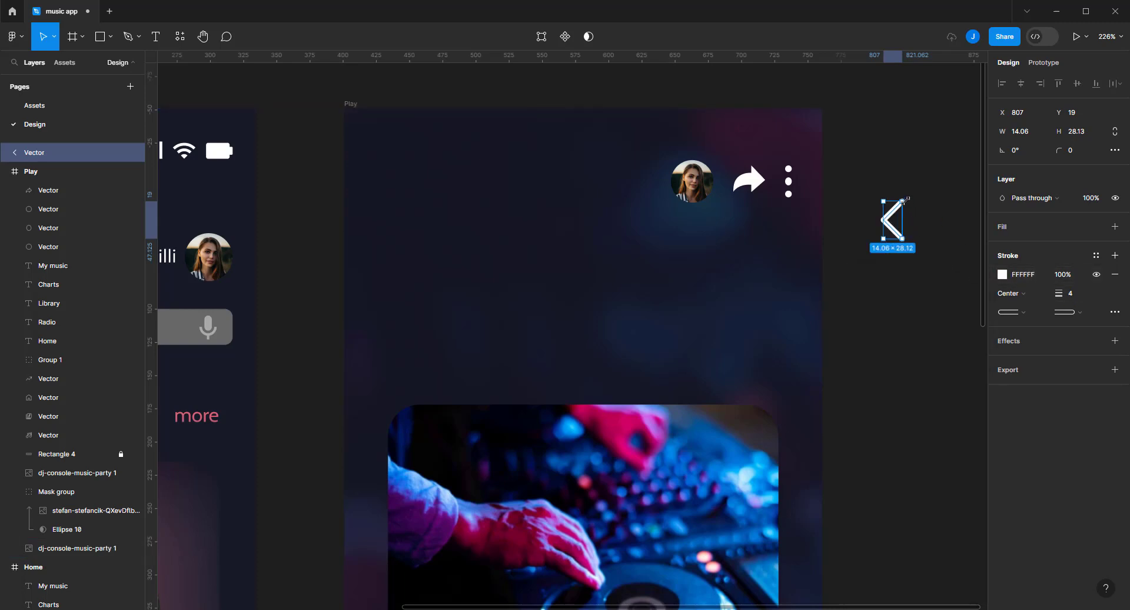
Shrink the chevron to 9×18 with stroke weight 2 at the Play header's left
mouse_move(904, 200)
left_mouse_down()
mouse_move(896, 214)
mouse_move(635, 183)
left_mouse_up()
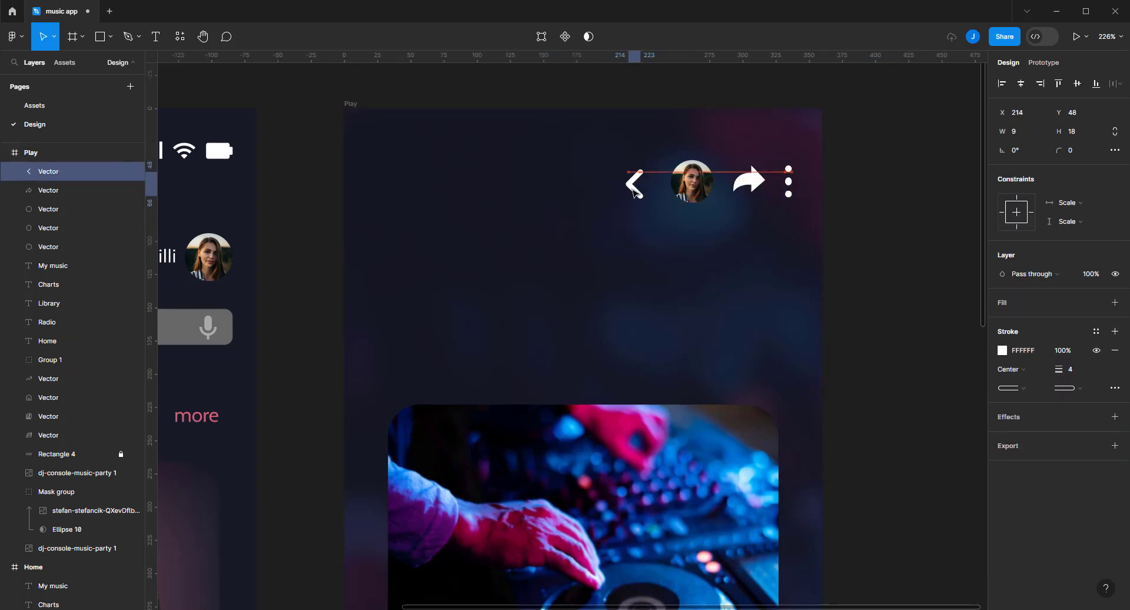
left_click_drag(635, 183, 393, 197)
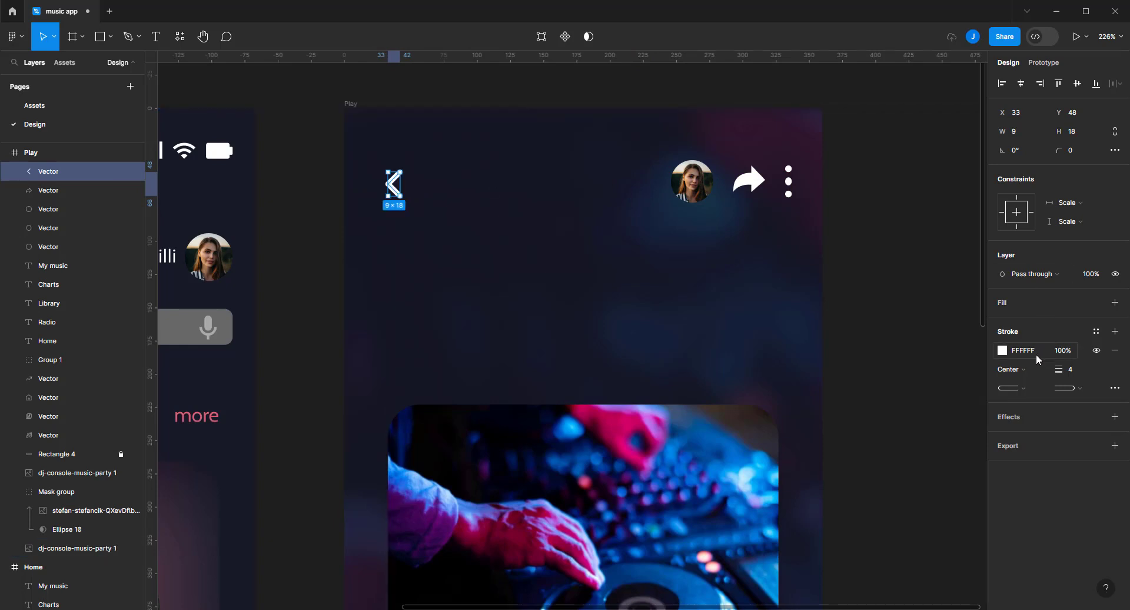
left_click(1071, 371)
type("2")
key("Return")
left_click(472, 222)
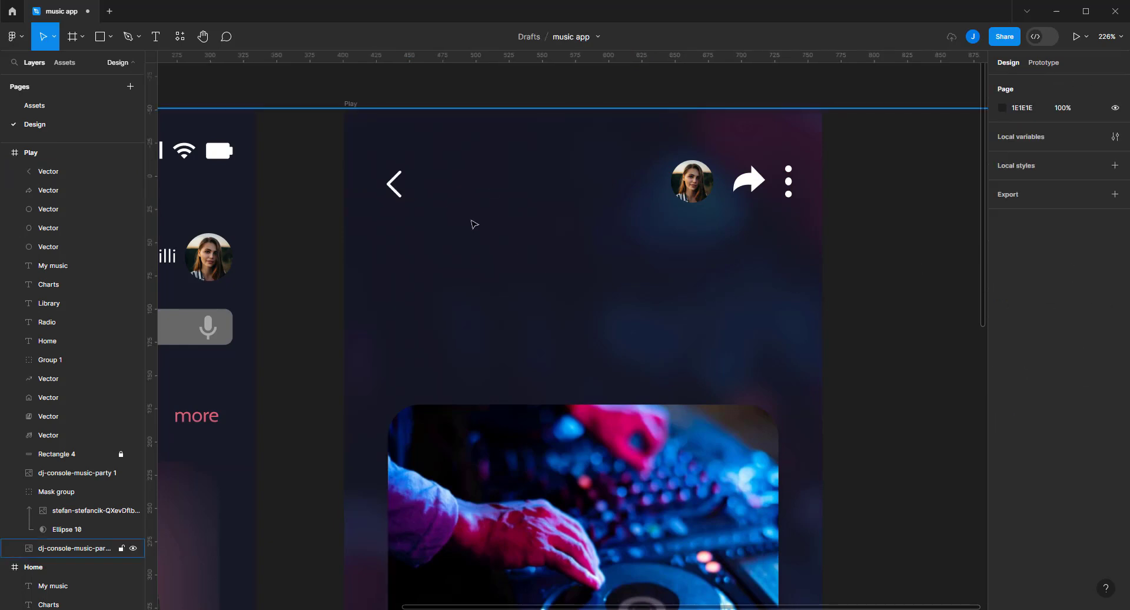
left_click_drag(394, 185, 383, 185)
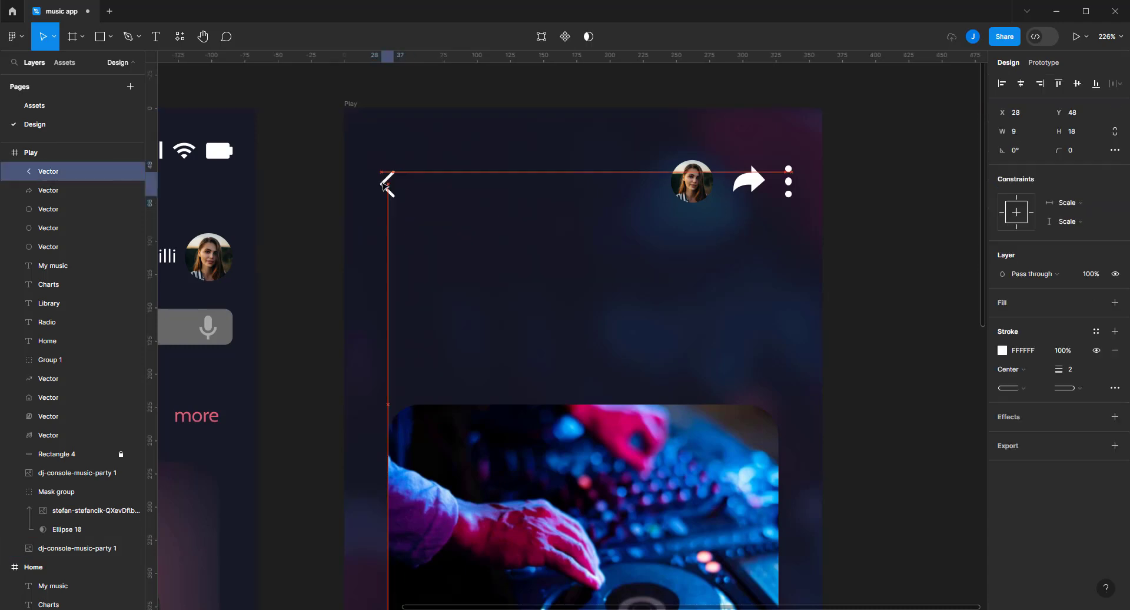
Move the DJ image card up to Y 145 and stretch it to 294×233
left_click(475, 141)
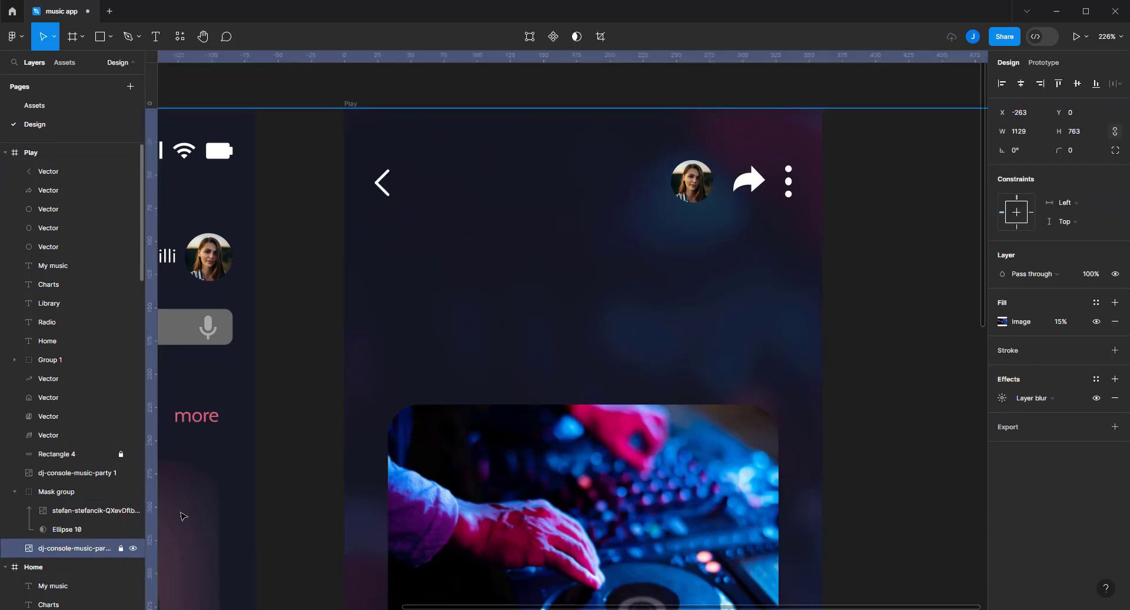
left_click(301, 361)
scroll(300, 360, "down", 5, "ctrl")
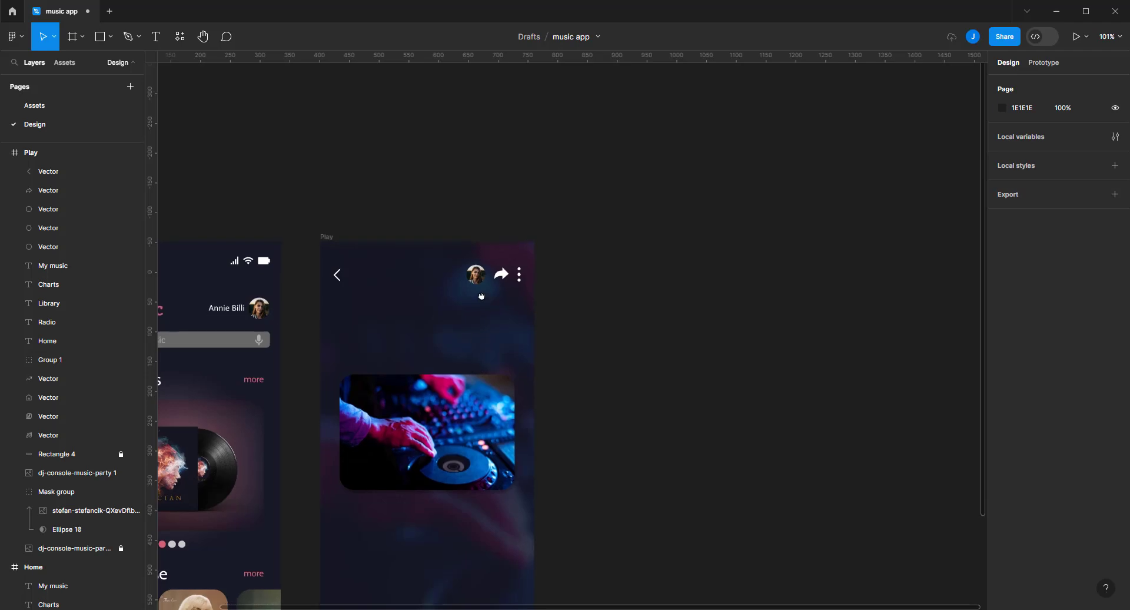
left_click_drag(481, 296, 496, 208)
left_click_drag(498, 328, 501, 286)
mouse_move(458, 355)
left_mouse_down()
mouse_move(458, 406)
mouse_move(457, 378)
left_mouse_up()
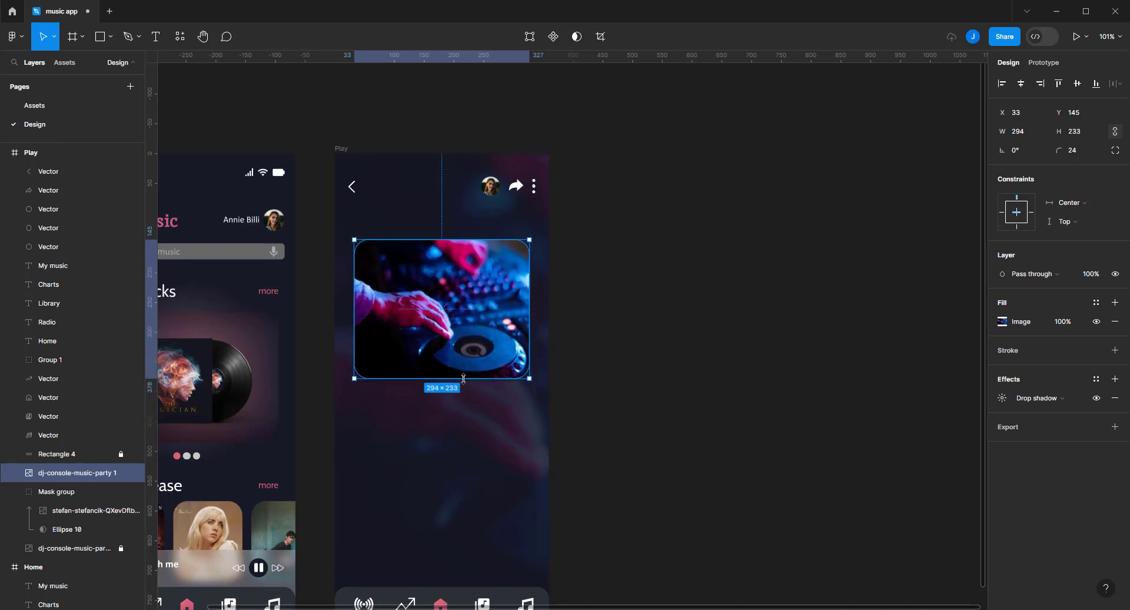
left_click(677, 244)
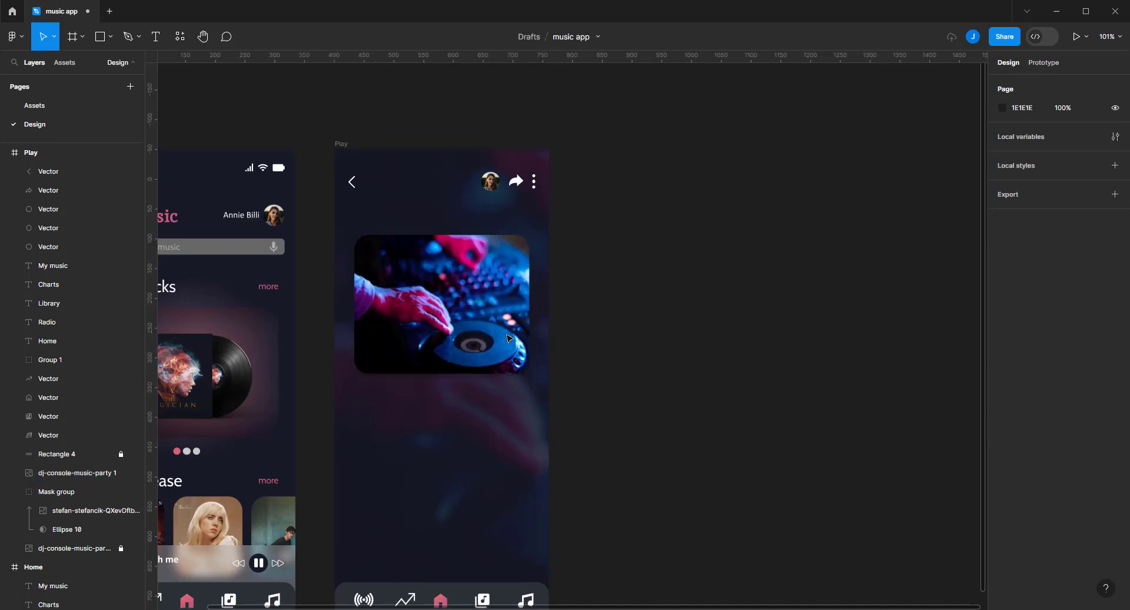
scroll(499, 346, "down", 2)
scroll(499, 346, "down", 2)
scroll(499, 345, "left", 1)
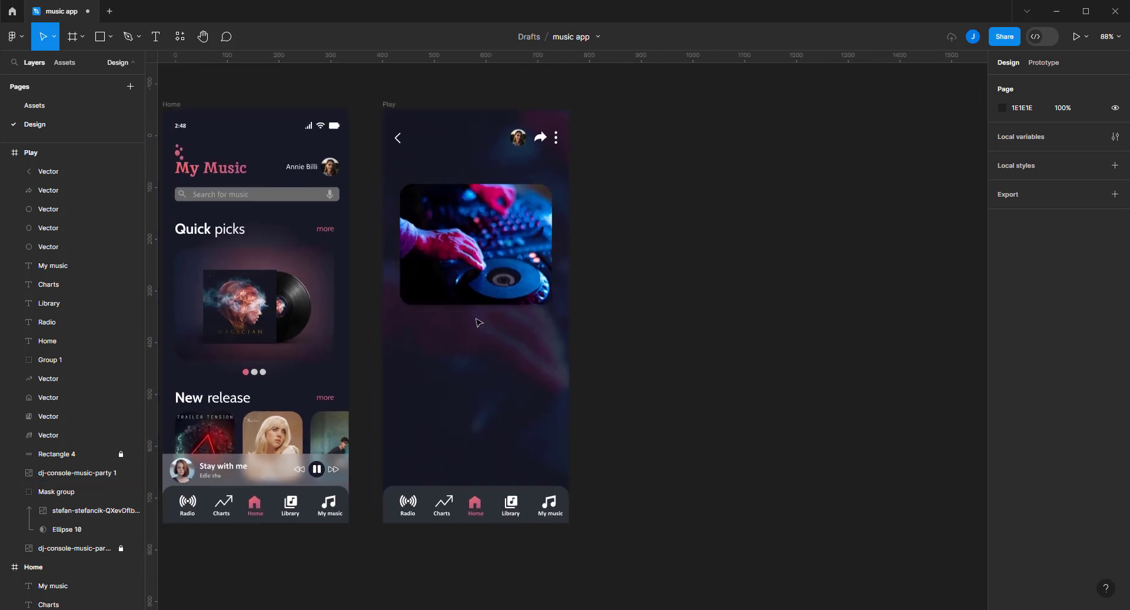
Add the title 'The weekend' in Calibri 32 below the DJ image
key("t")
left_click(644, 340)
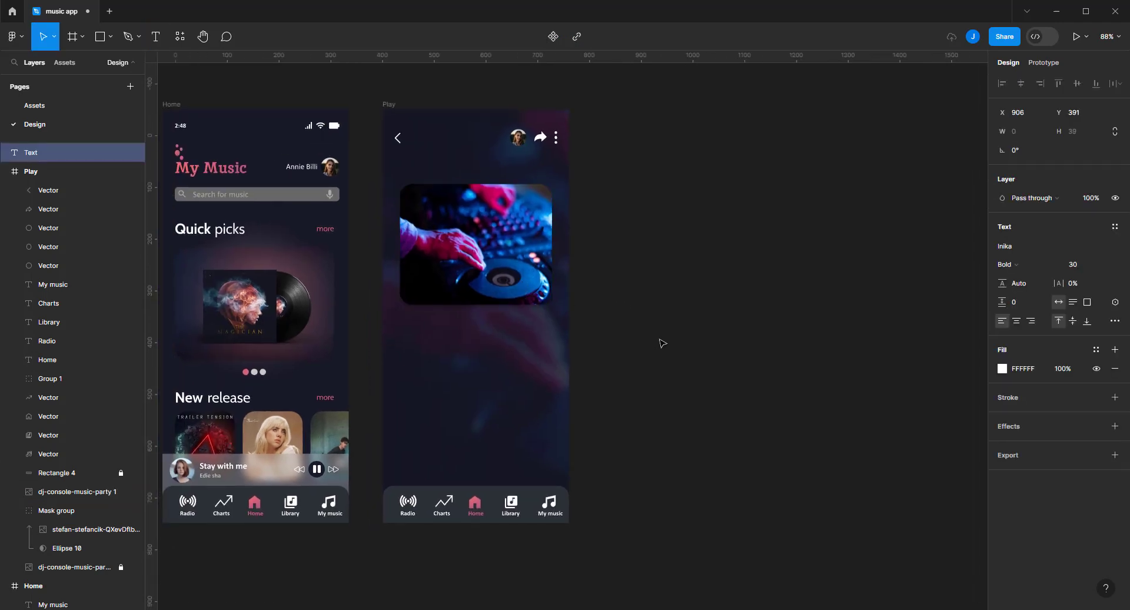
type("The")
type(" week")
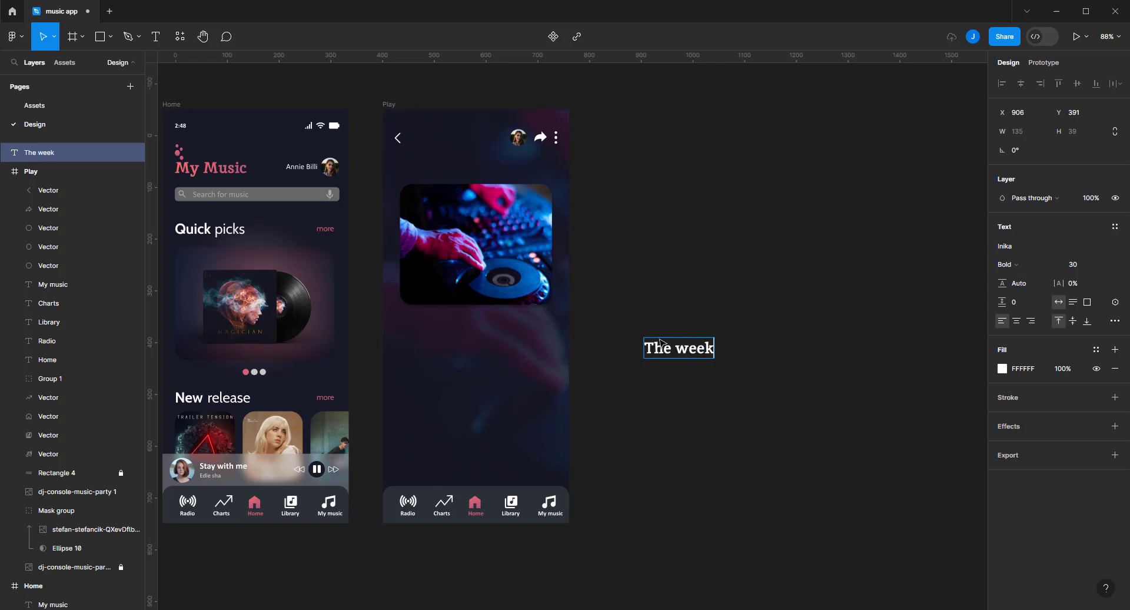
type("end")
key("ctrl+a")
left_click(1010, 249)
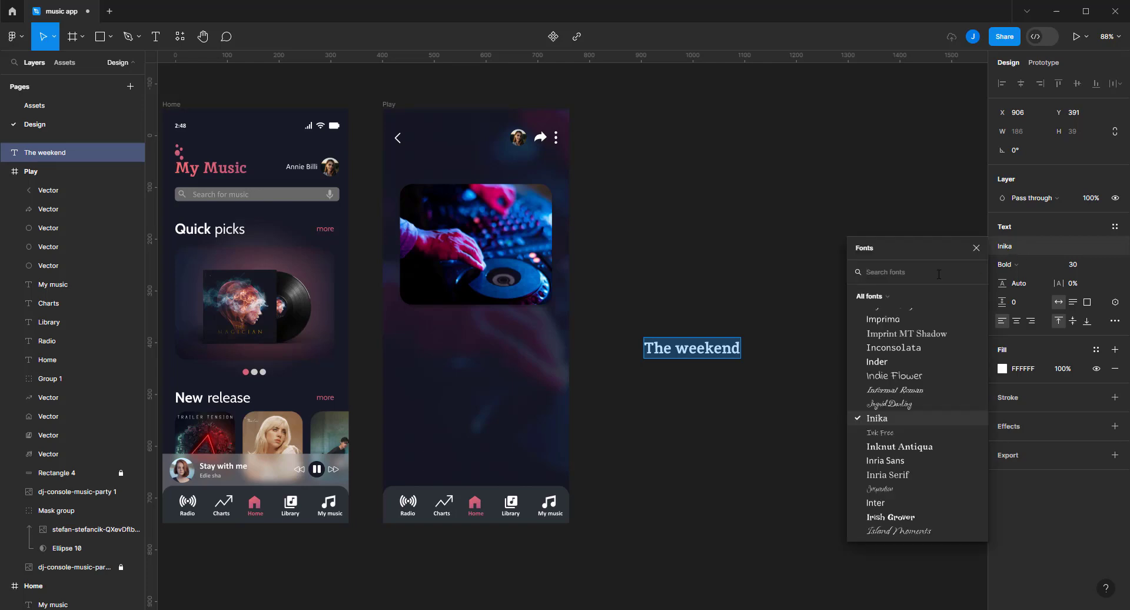
type("calibri")
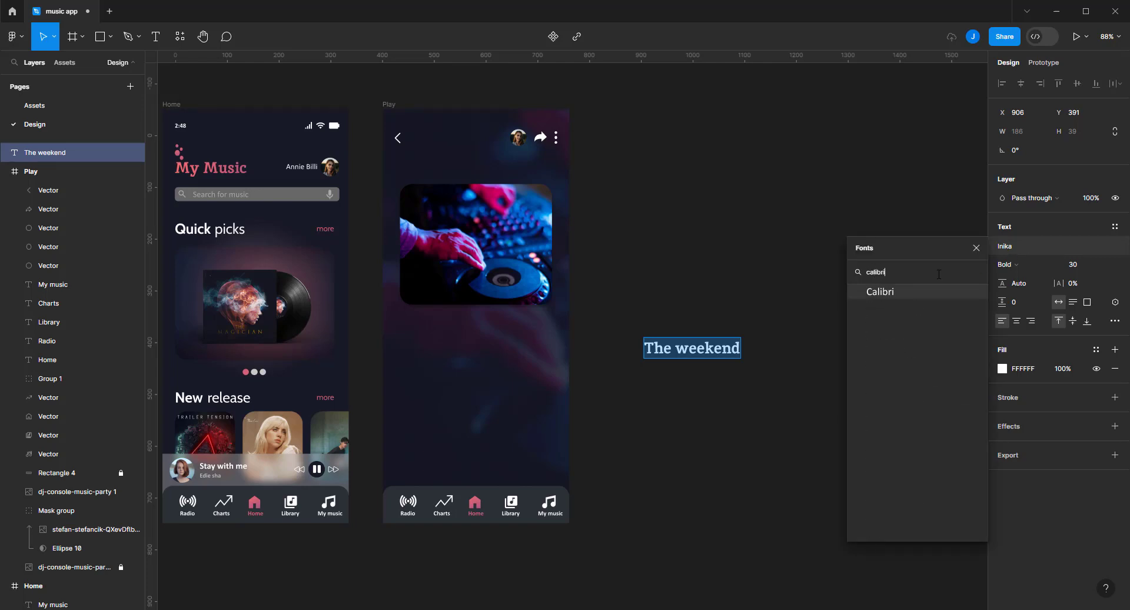
key("Return")
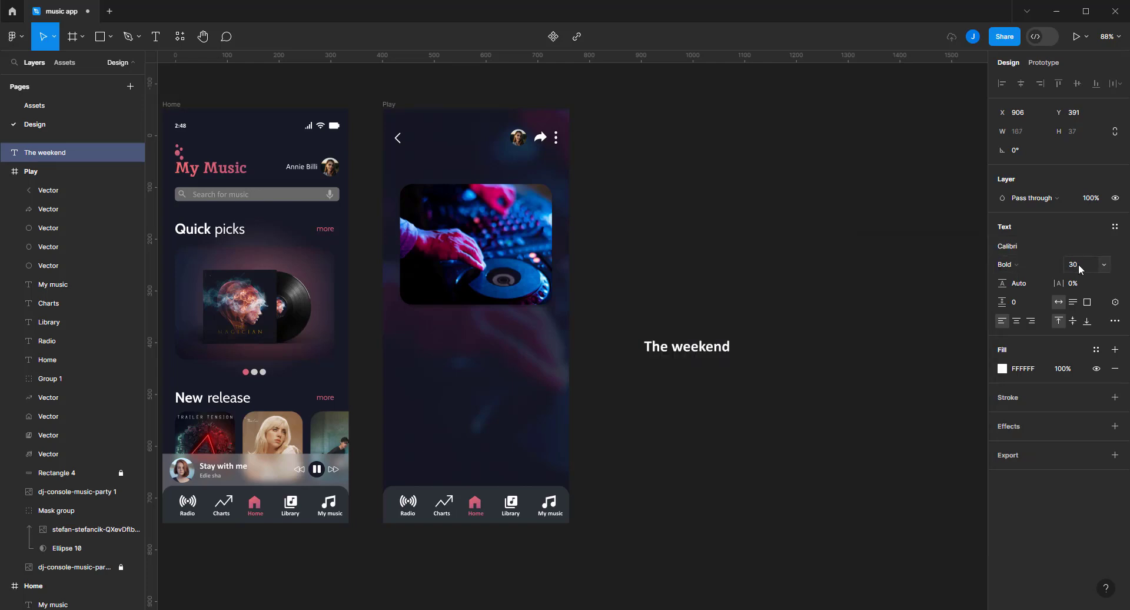
left_click(1080, 266)
type("32")
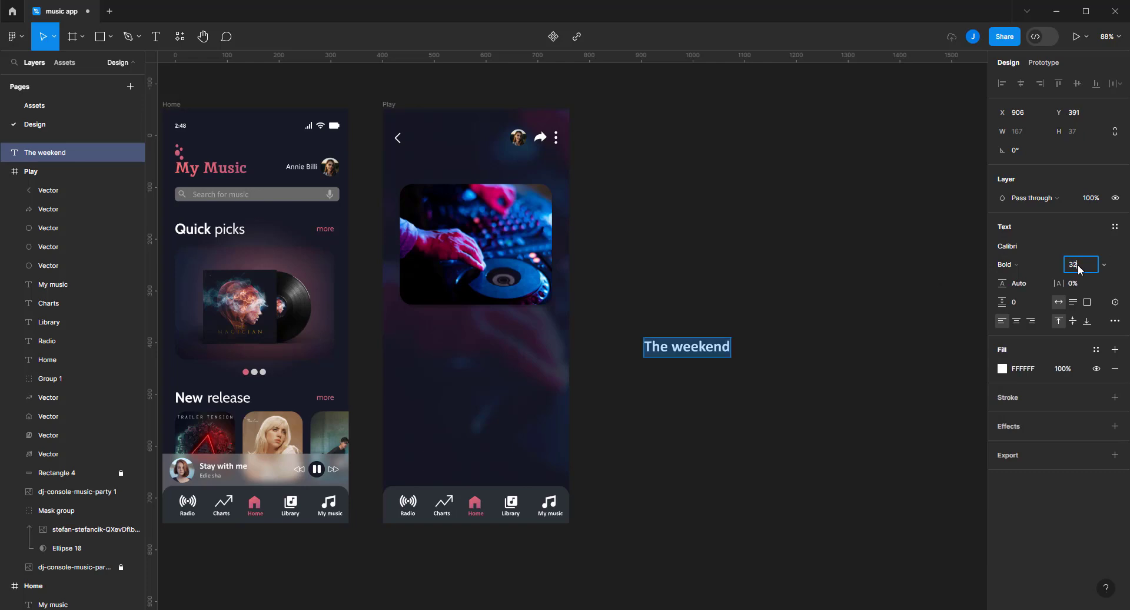
key("Return")
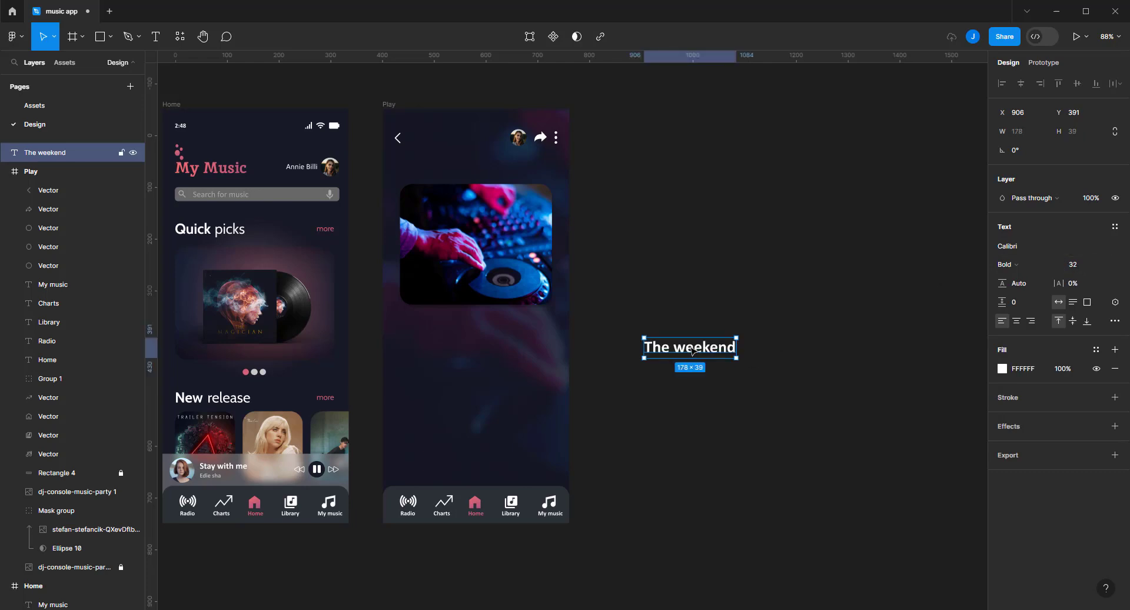
mouse_move(693, 350)
left_mouse_down()
mouse_move(443, 343)
mouse_move(462, 362)
left_mouse_up()
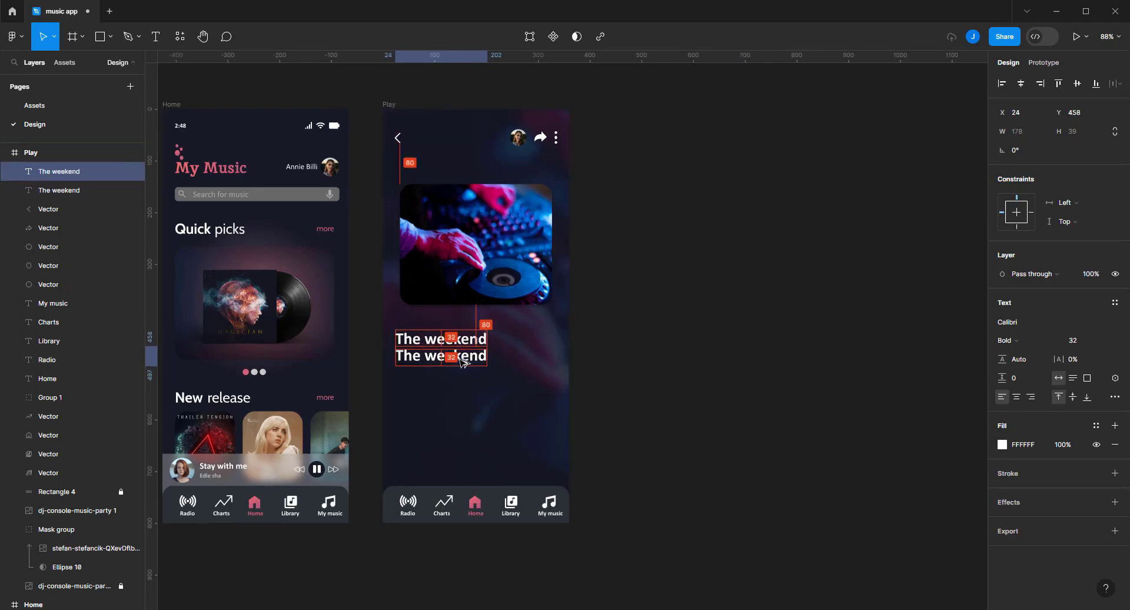
Create the 'Wallxy' subtitle in Regular weight at font size 18
type("Wallxy")
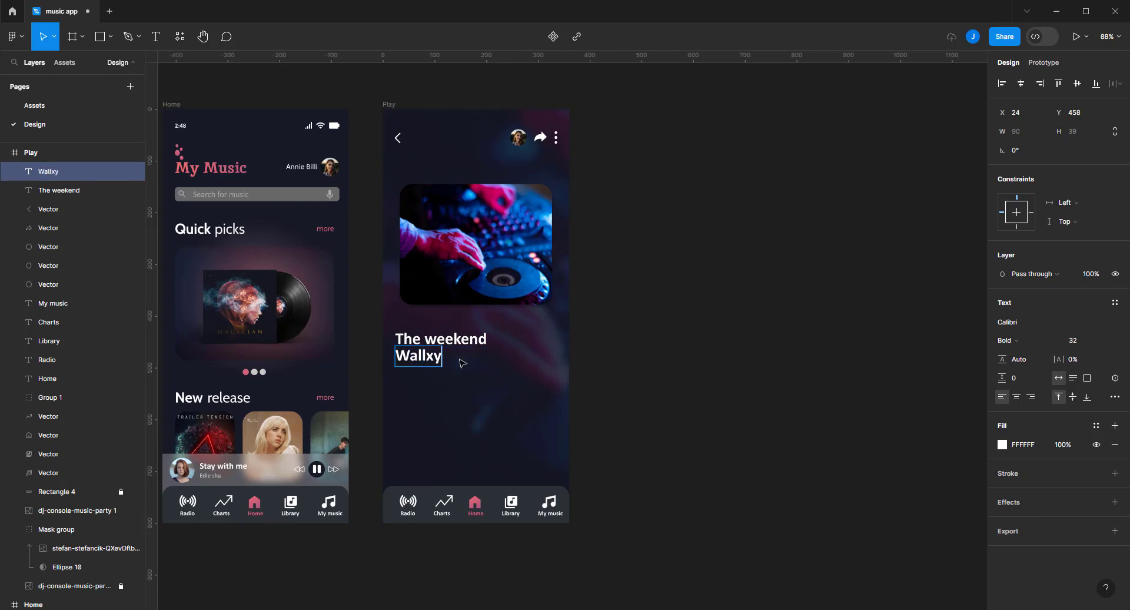
key("ctrl+a")
left_click(1022, 323)
left_click(1022, 323)
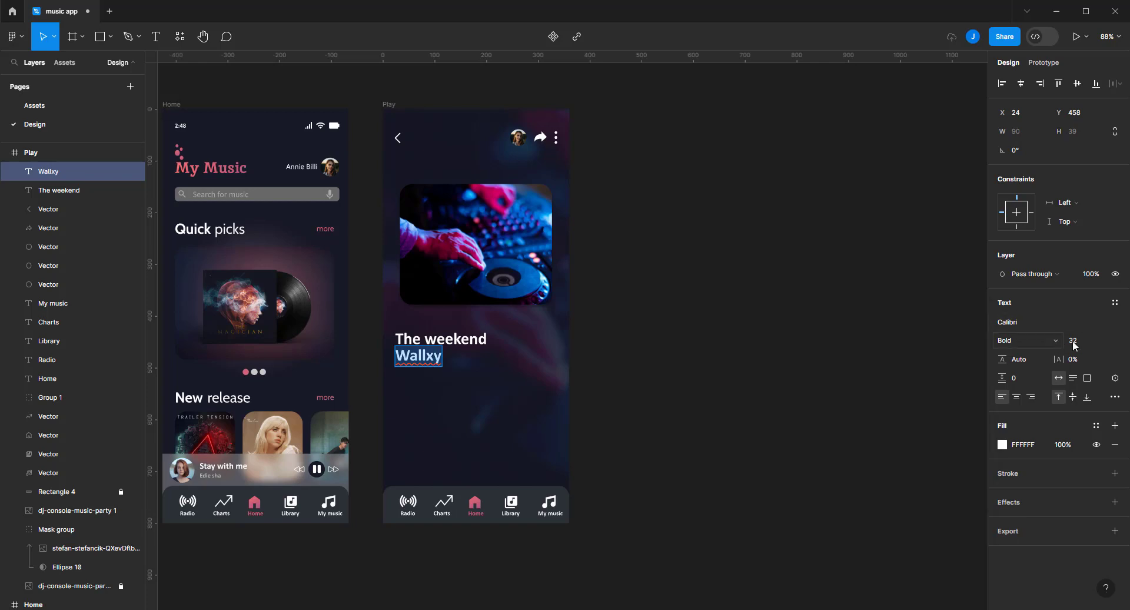
left_click(1038, 341)
left_click(1040, 327)
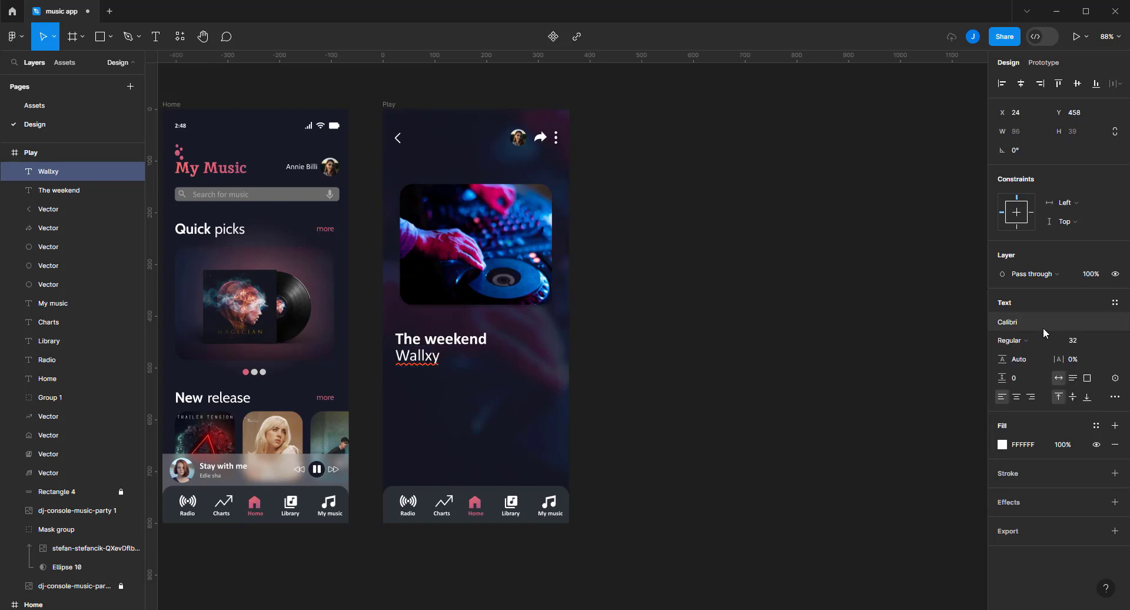
type("18")
key("Return")
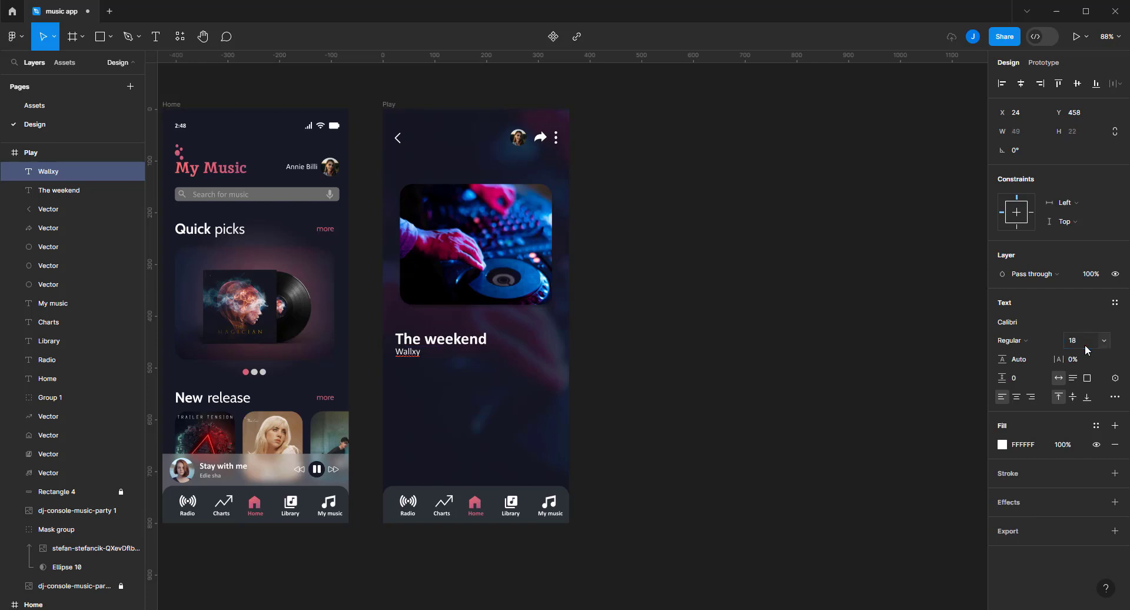
Colour the Wallxy text light grey and nudge it just under the title
scroll(427, 333, "up", 1)
scroll(420, 334, "up", 5)
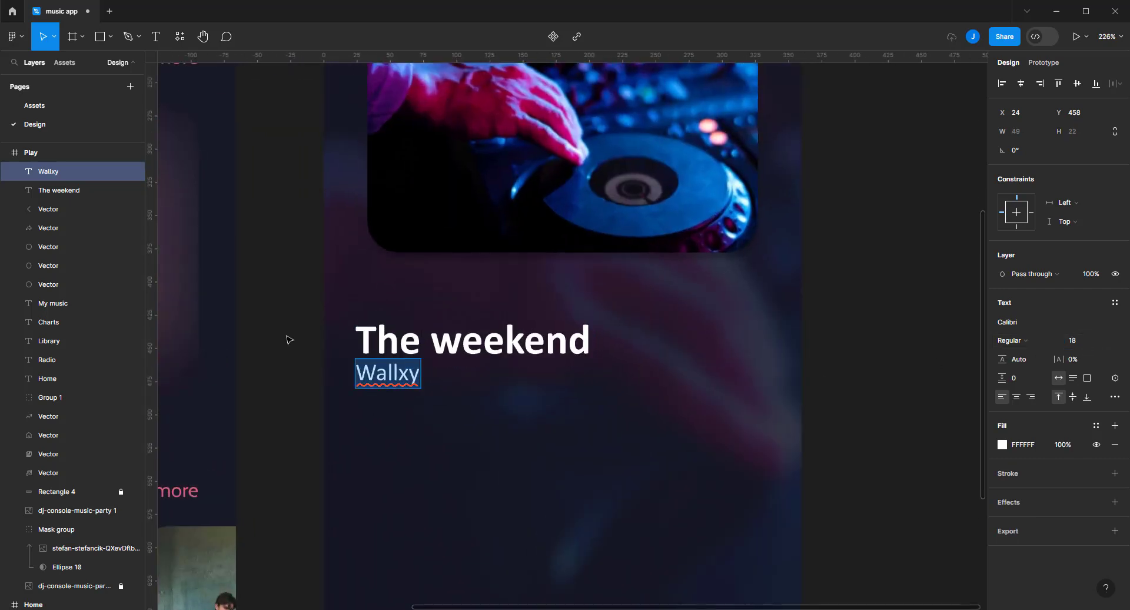
left_click(1003, 445)
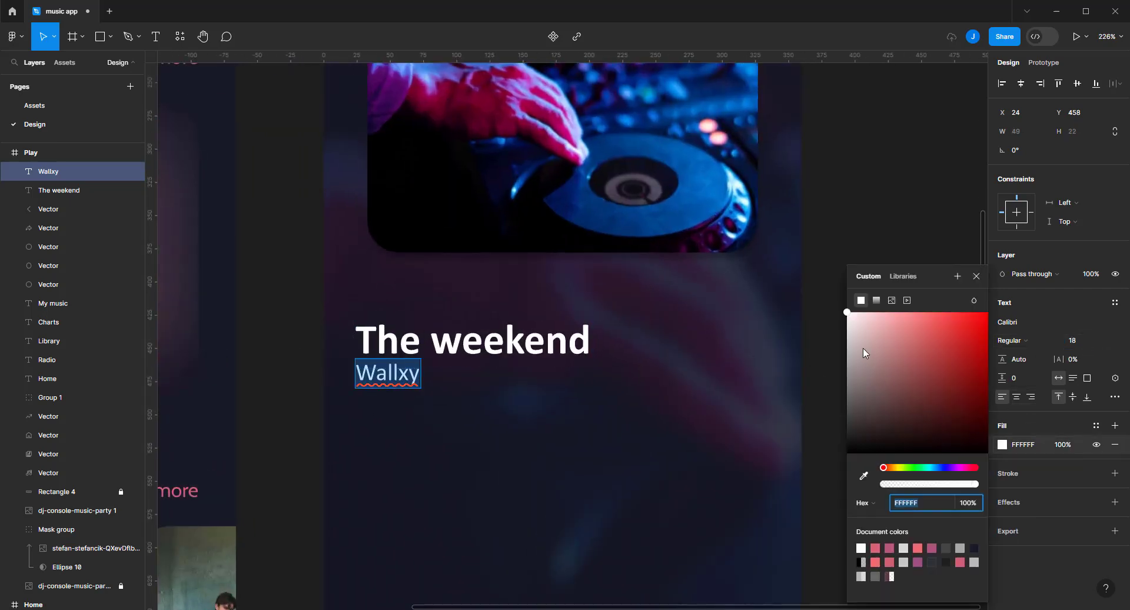
left_click_drag(854, 328, 831, 360)
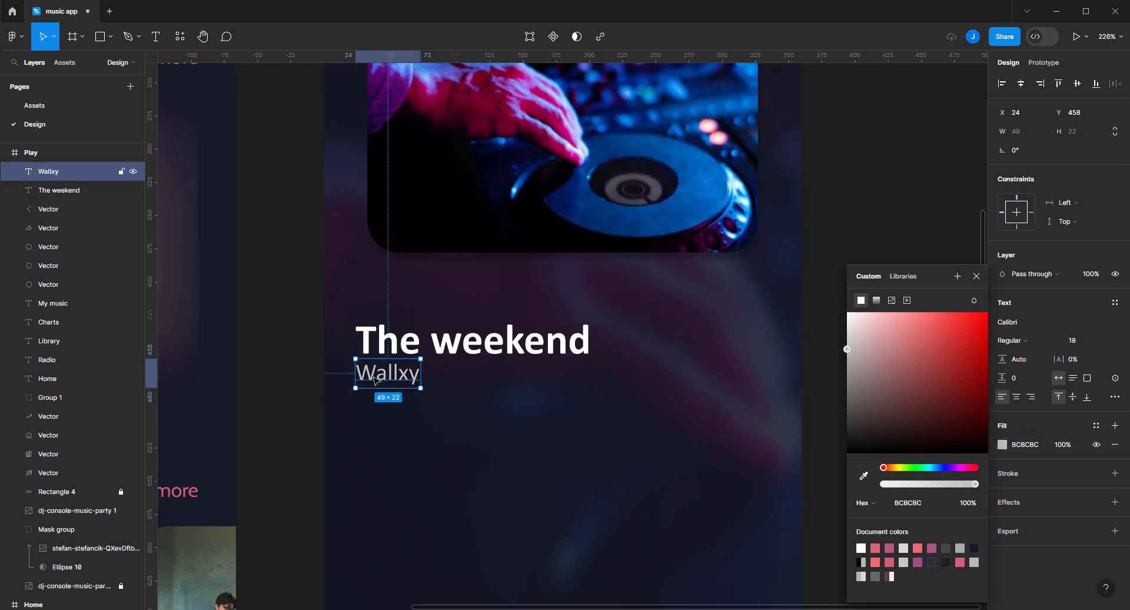
left_click_drag(375, 379, 373, 383)
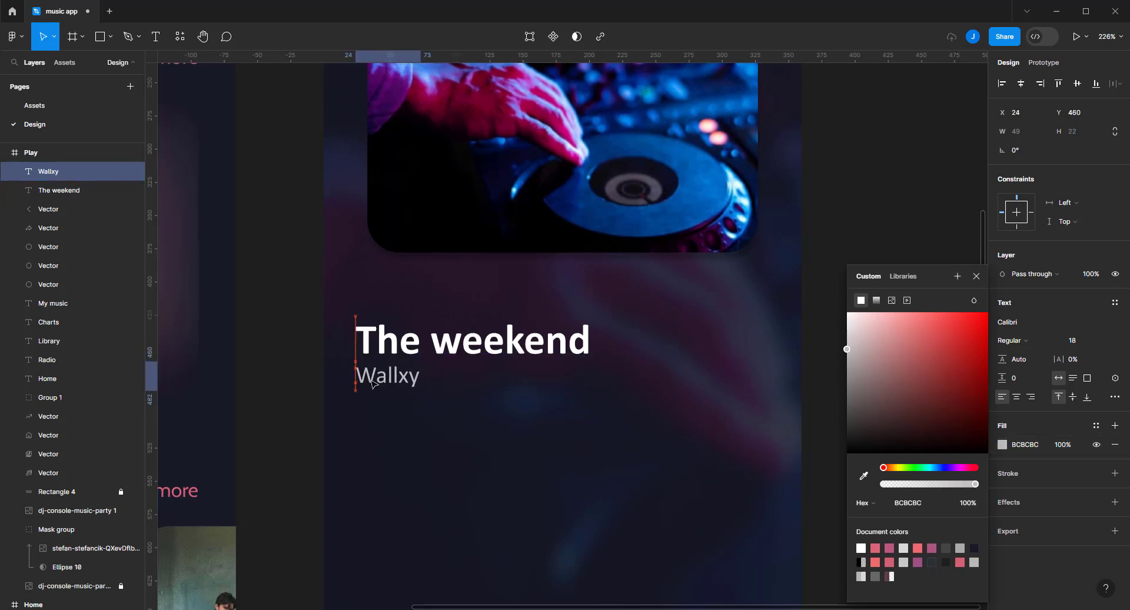
scroll(724, 331, "down", 3, "ctrl")
left_click(826, 221)
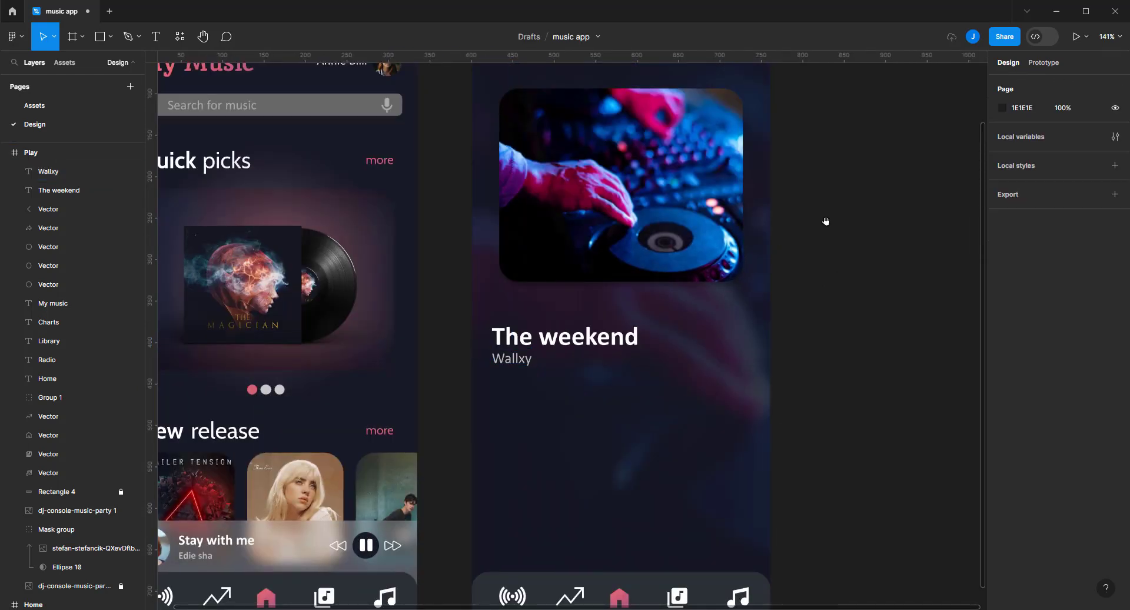
scroll(740, 311, "down", 1, "ctrl")
scroll(737, 313, "down", 1, "ctrl")
scroll(737, 313, "down", 1, "ctrl")
scroll(702, 281, "down", 1, "ctrl")
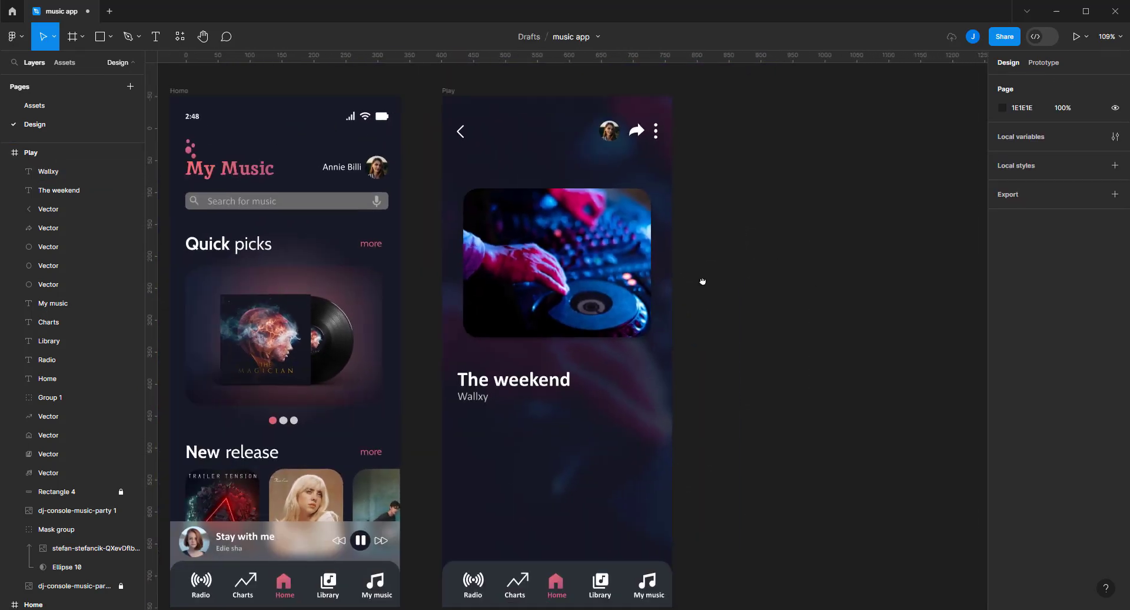
left_click_drag(702, 281, 686, 261)
Insert a download icon from the Iconify plugin beside the song title
right_click(733, 270)
mouse_move(751, 384)
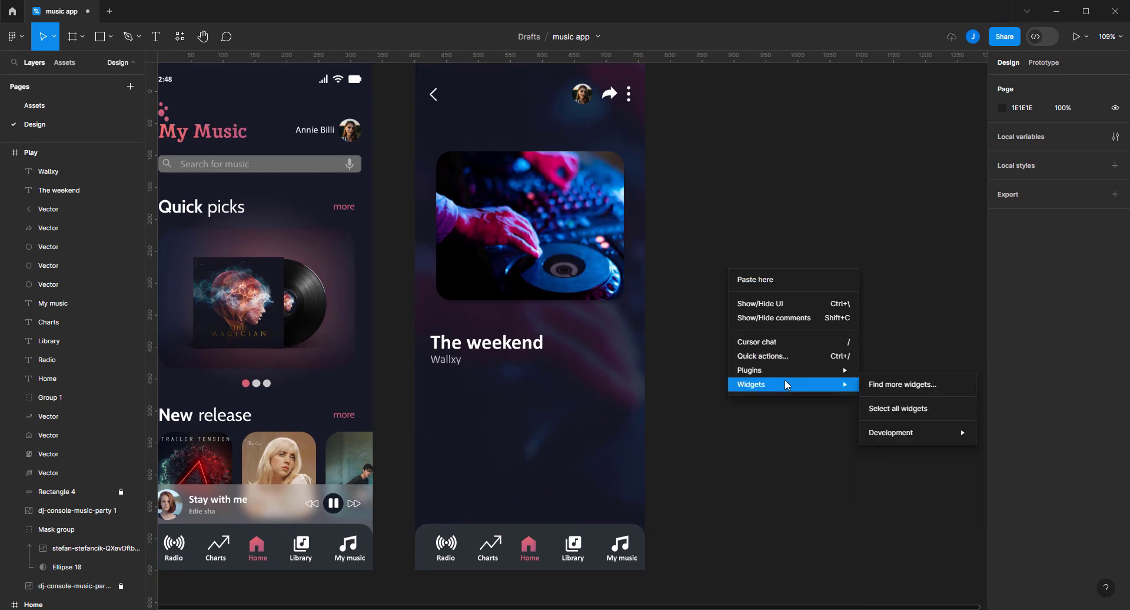
left_click(891, 384)
type("download")
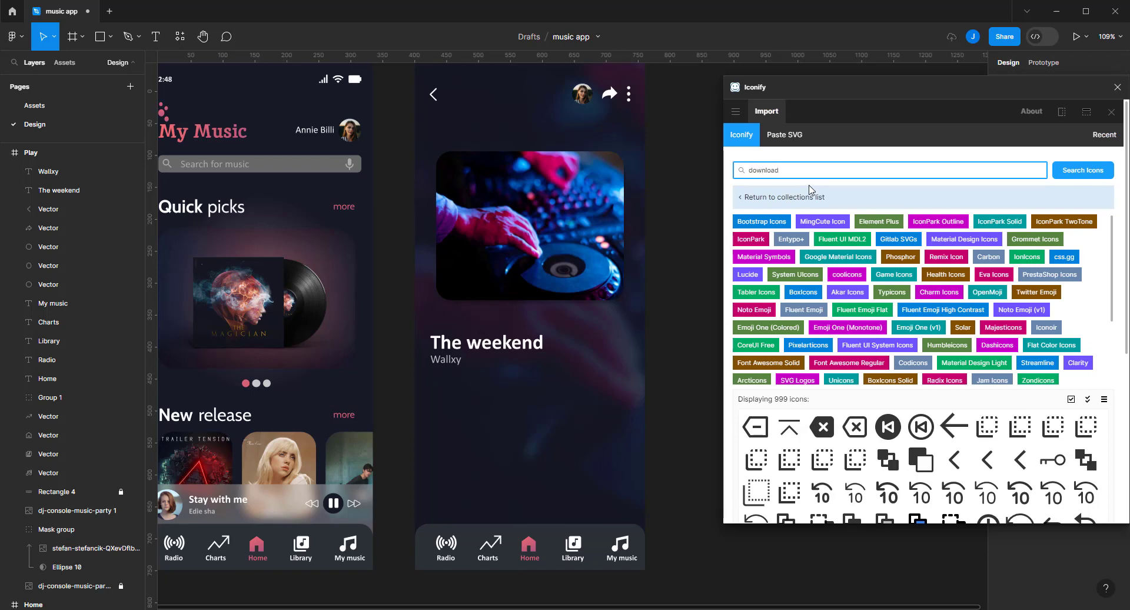
key("Return")
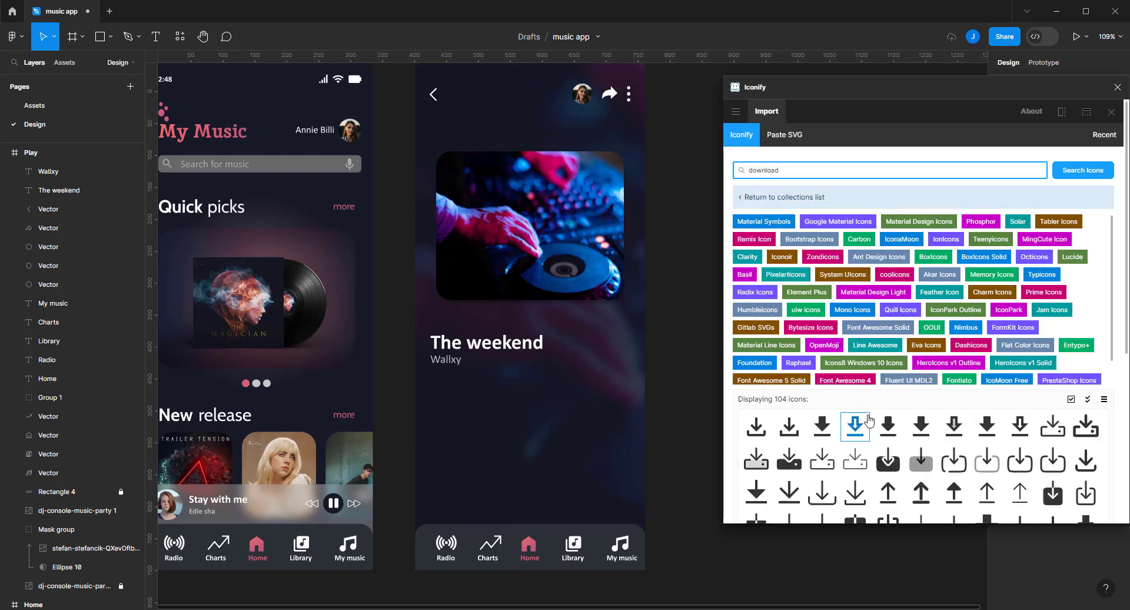
scroll(859, 427, "down", 1)
left_click_drag(995, 379, 597, 335)
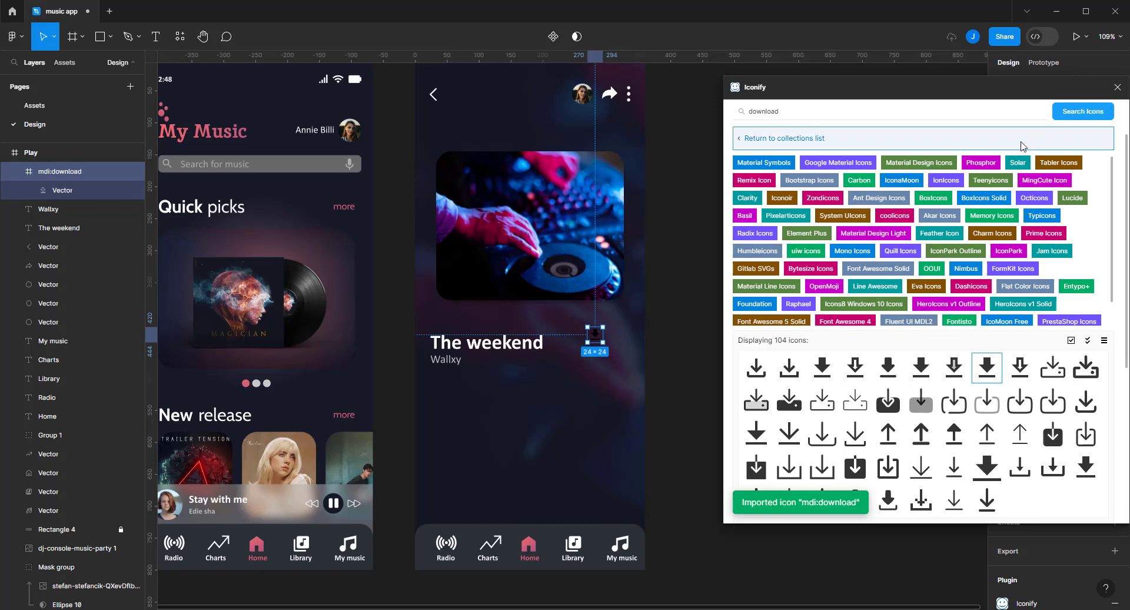
Search Iconify for a heart icon and drag it onto the canvas
scroll(865, 168, "up", 2)
double_click(866, 168)
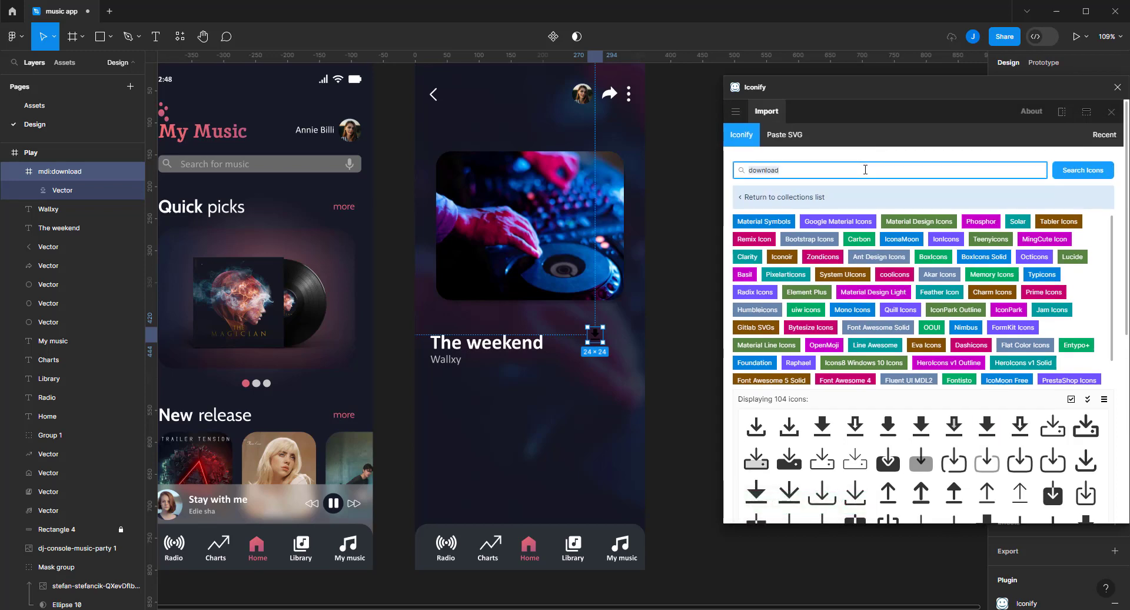
type("love")
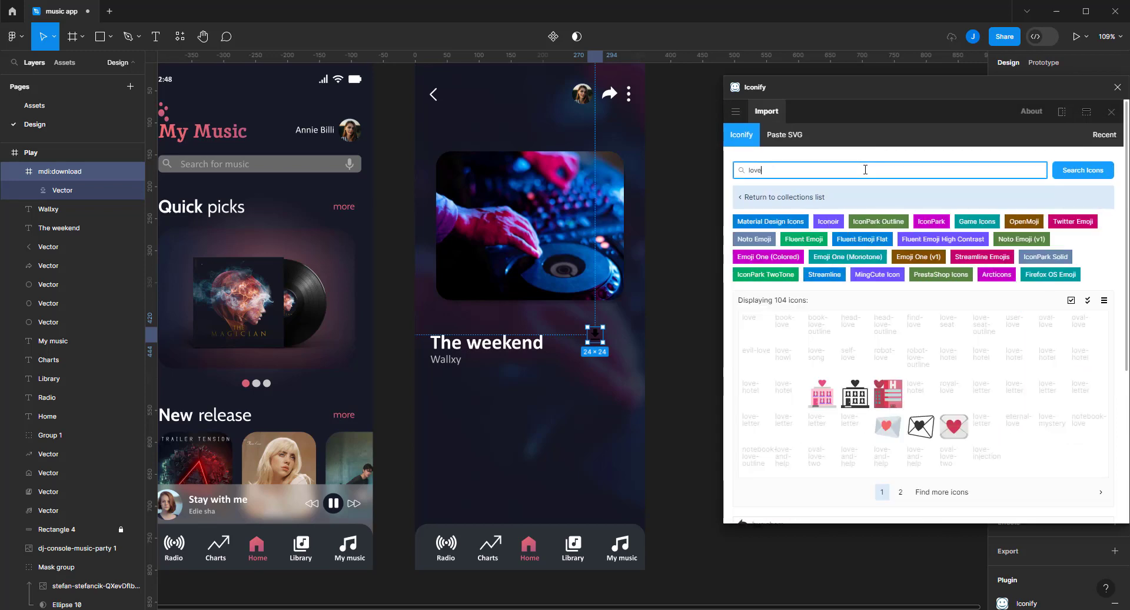
scroll(922, 410, "down", 1)
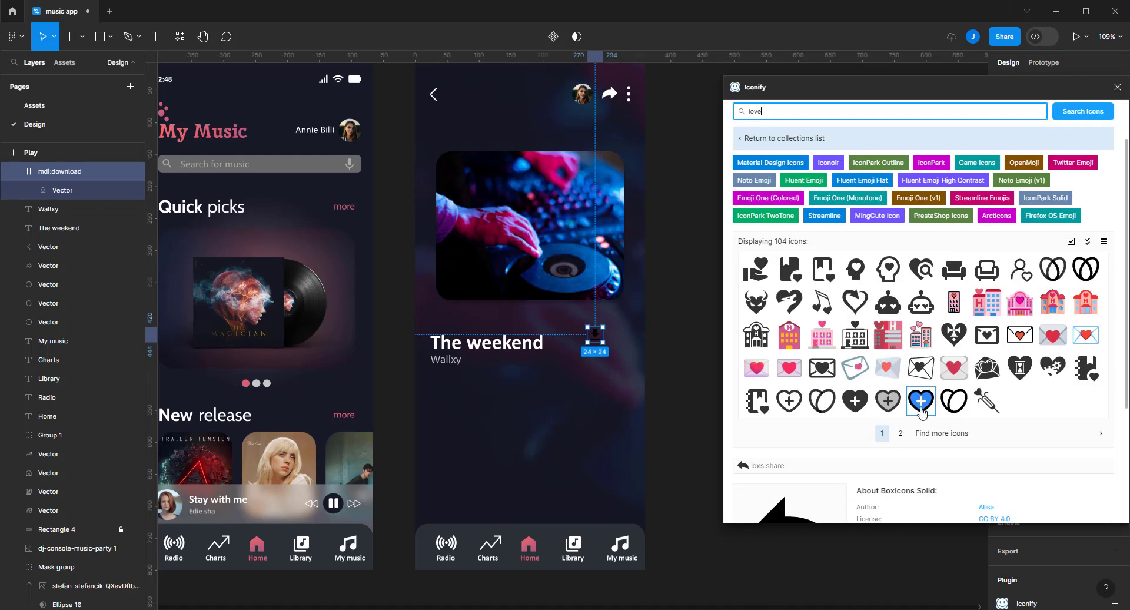
left_click(899, 434)
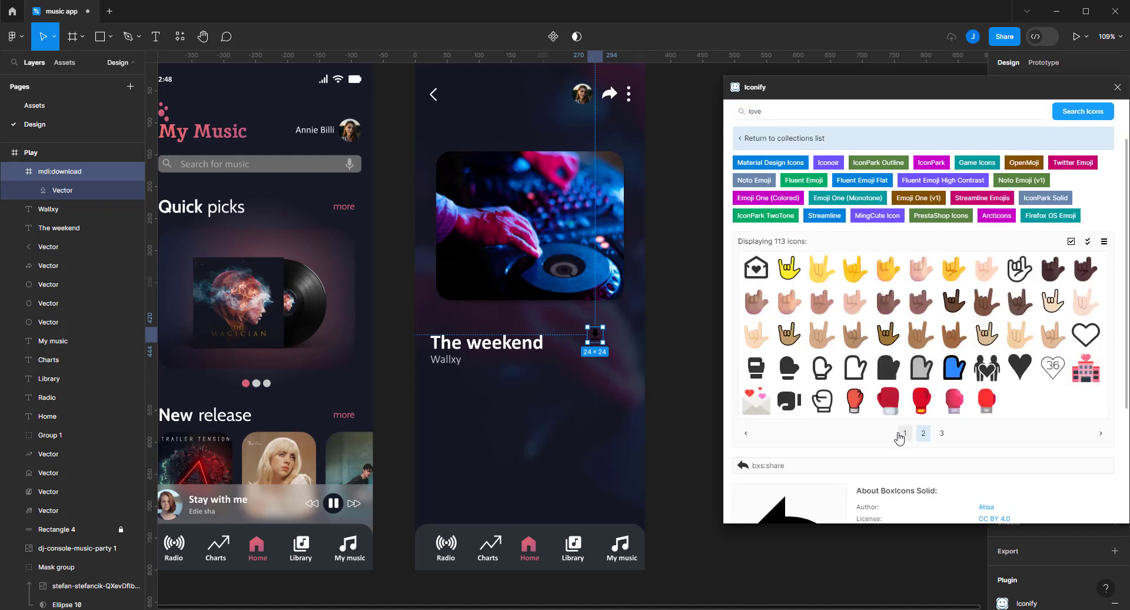
left_click(942, 434)
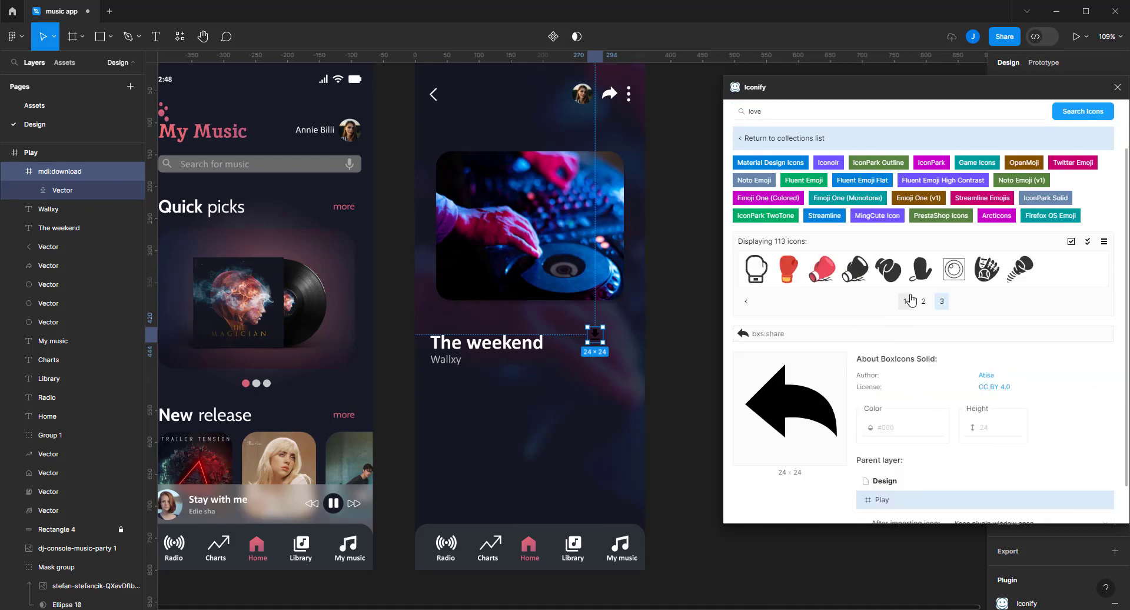
left_click(906, 301)
scroll(854, 265, "up", 2)
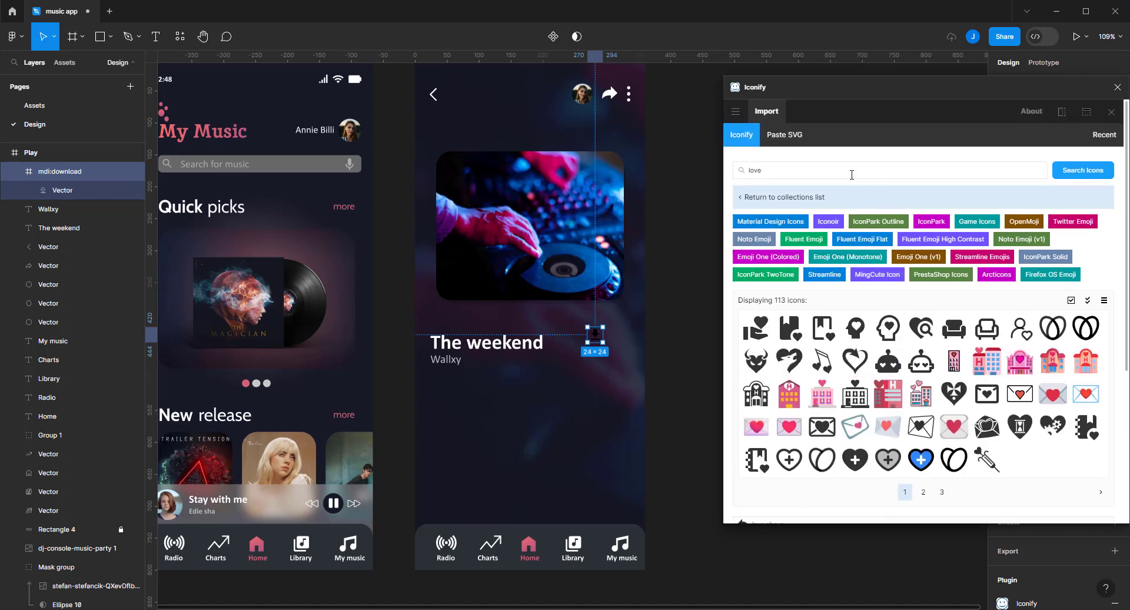
left_click(851, 171)
type("hear")
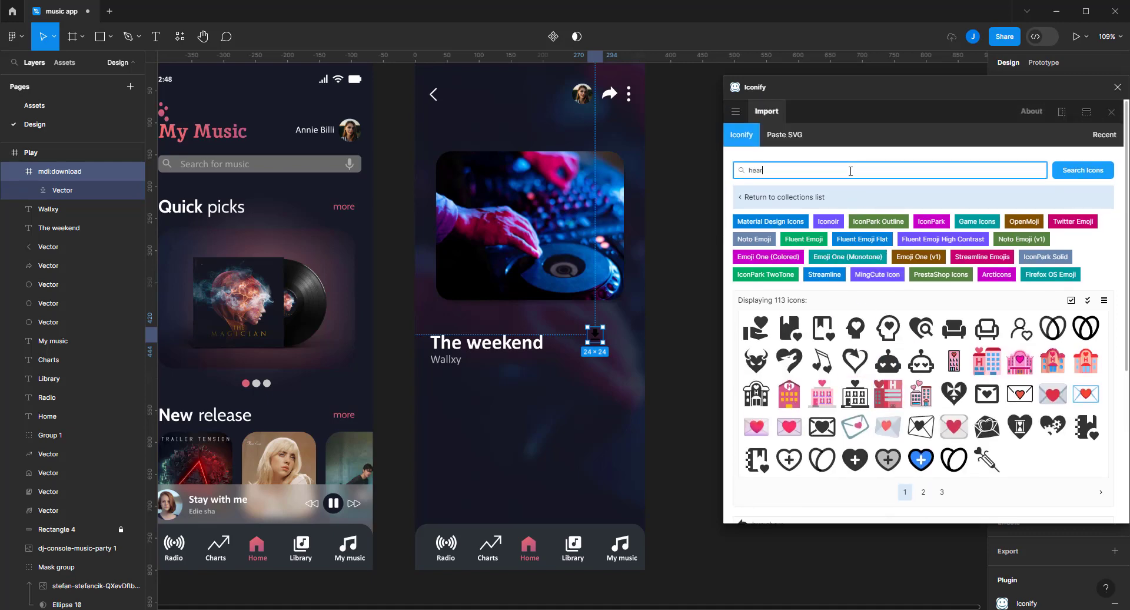
type("t")
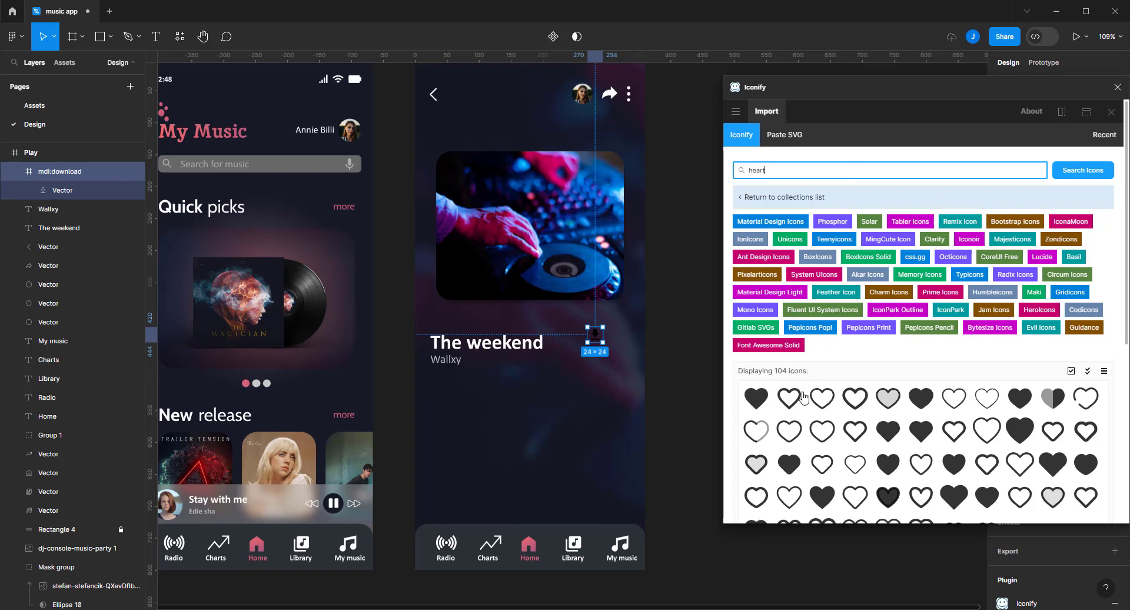
left_click_drag(756, 397, 683, 348)
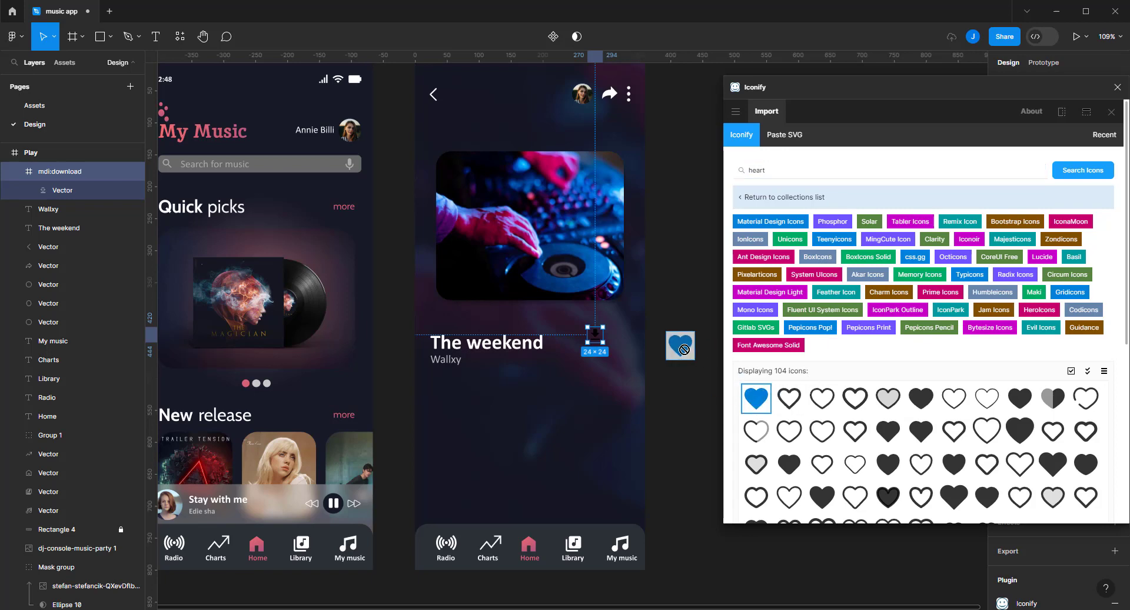
Colour the heart icon with the pink sampled from My Music
left_click(1117, 88)
left_click(1002, 418)
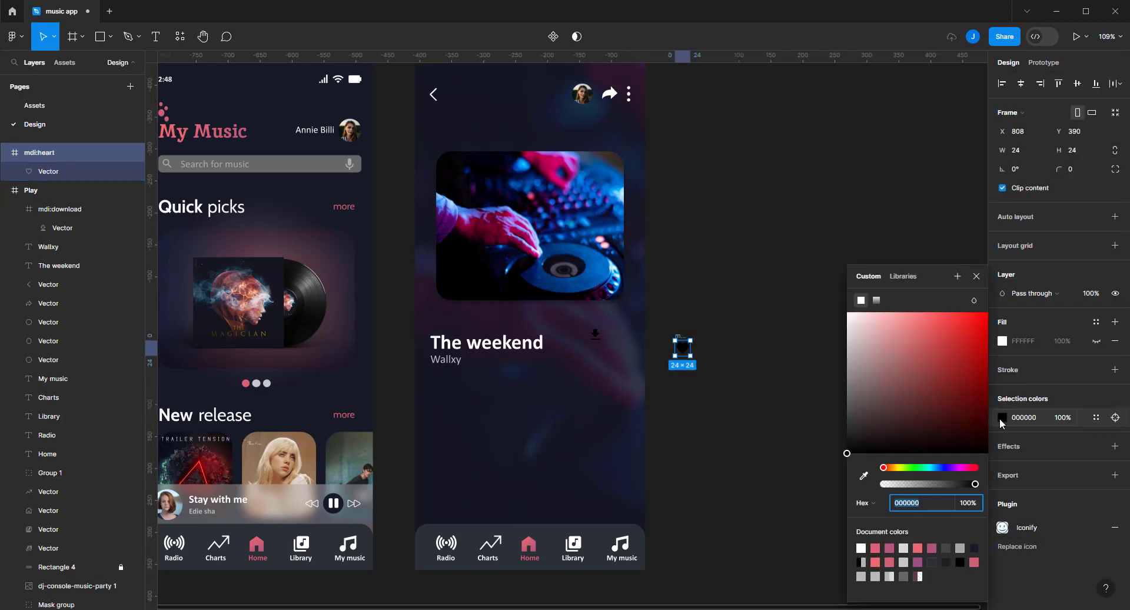
left_click_drag(959, 411, 972, 350)
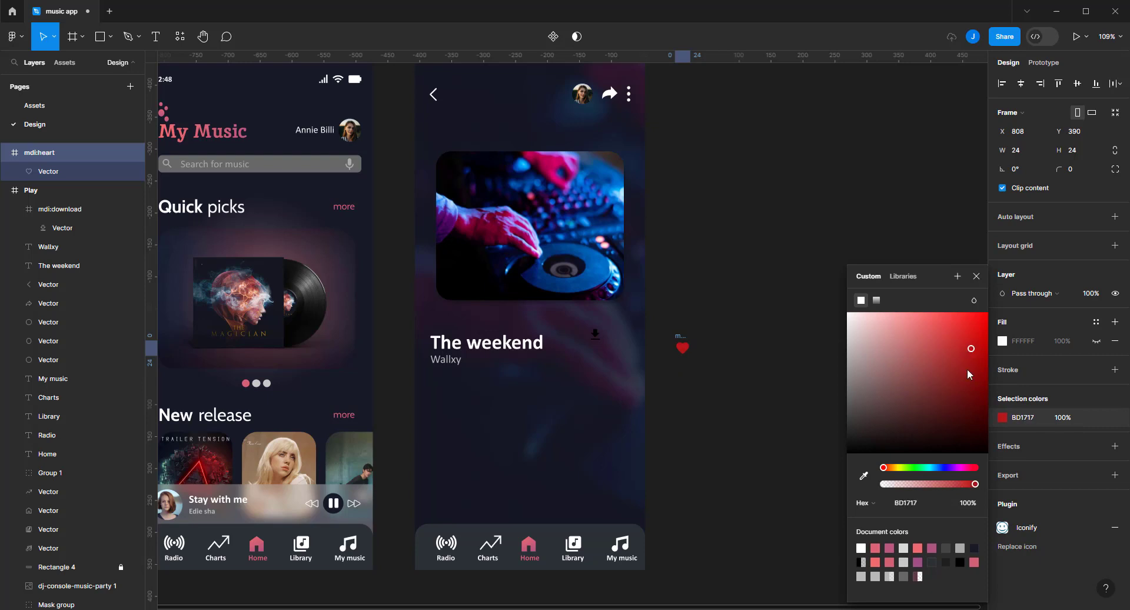
left_click(867, 482)
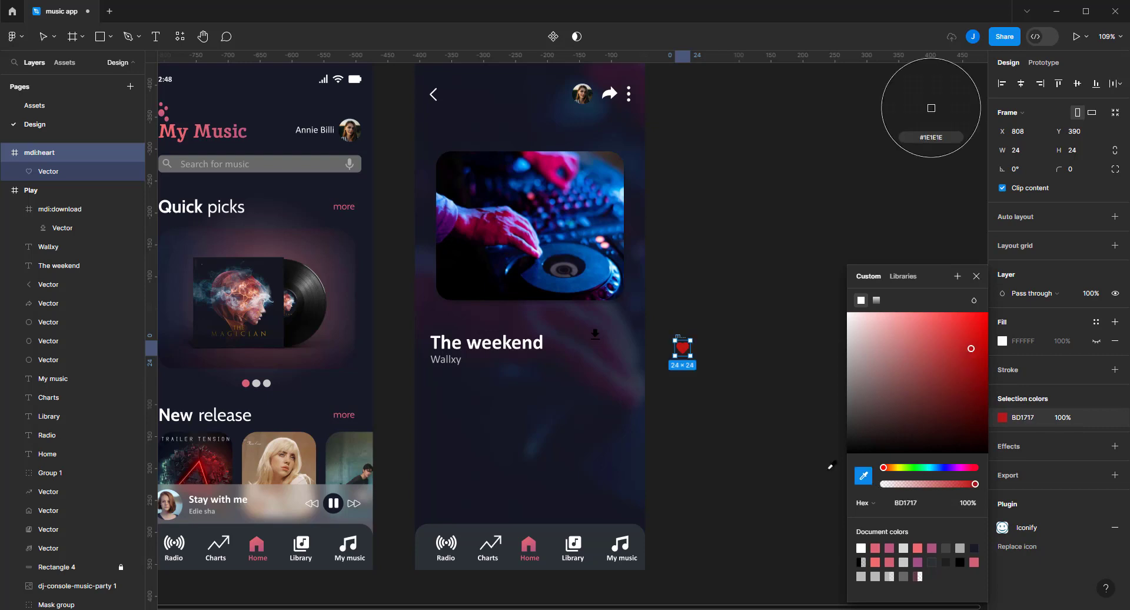
left_click(209, 121)
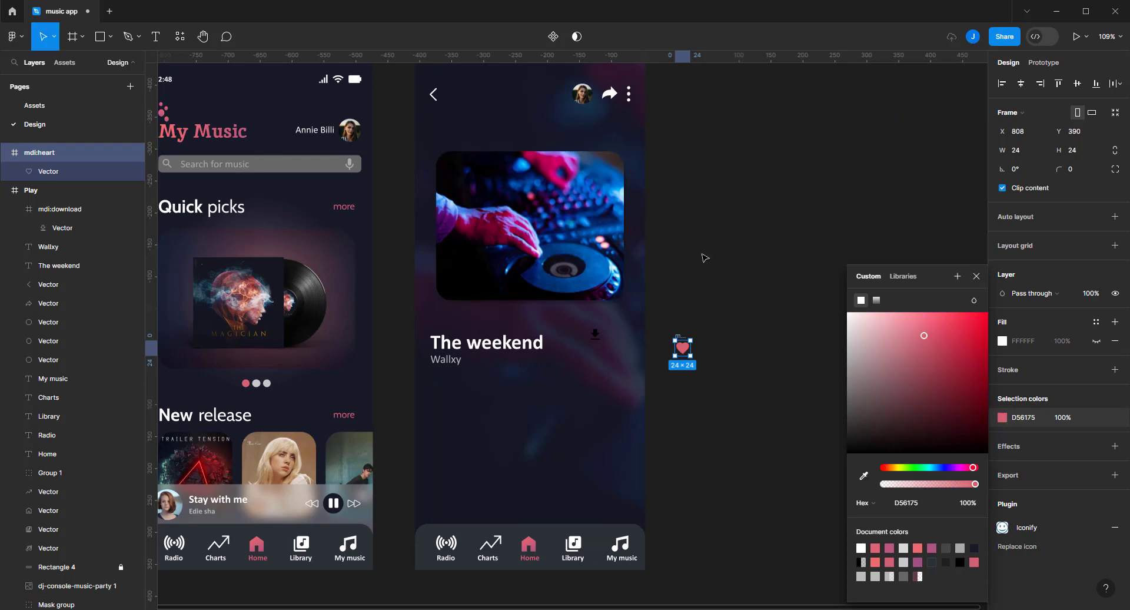
left_click(702, 257)
Make the download icon white and move it down beside the title
left_click(594, 335)
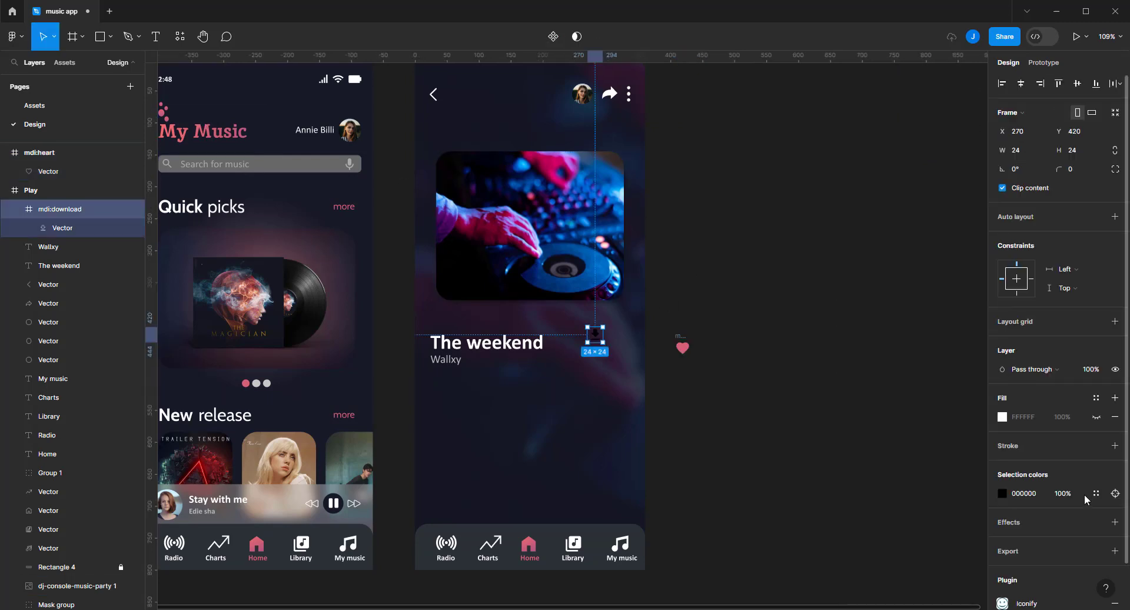
left_click(1003, 493)
left_click_drag(888, 400, 736, 244)
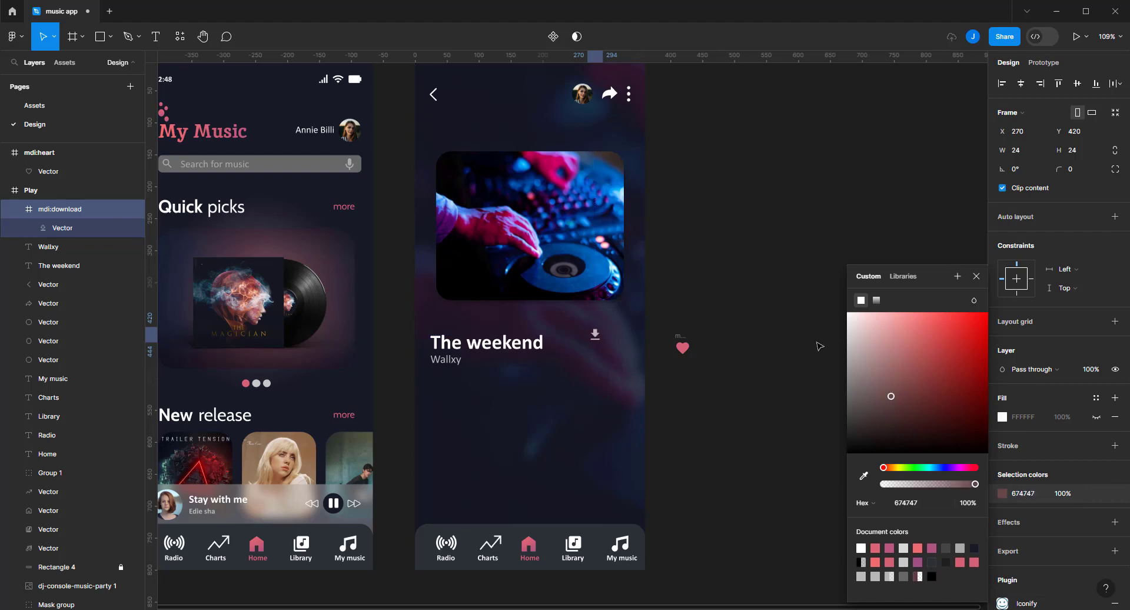
left_click(976, 277)
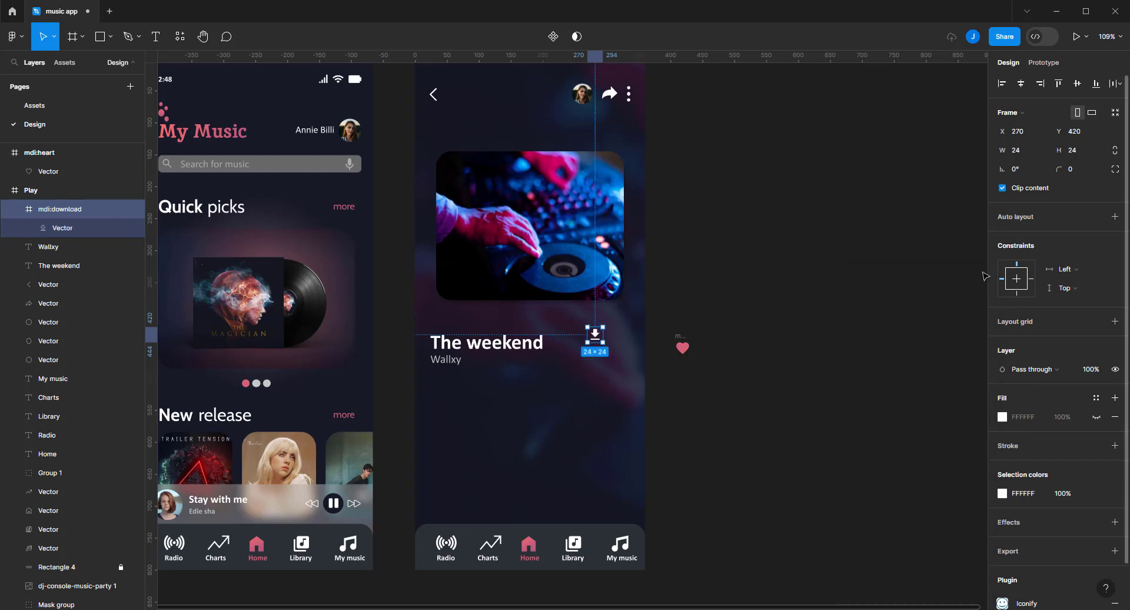
scroll(689, 353, "up", 5)
left_click_drag(554, 323, 553, 343)
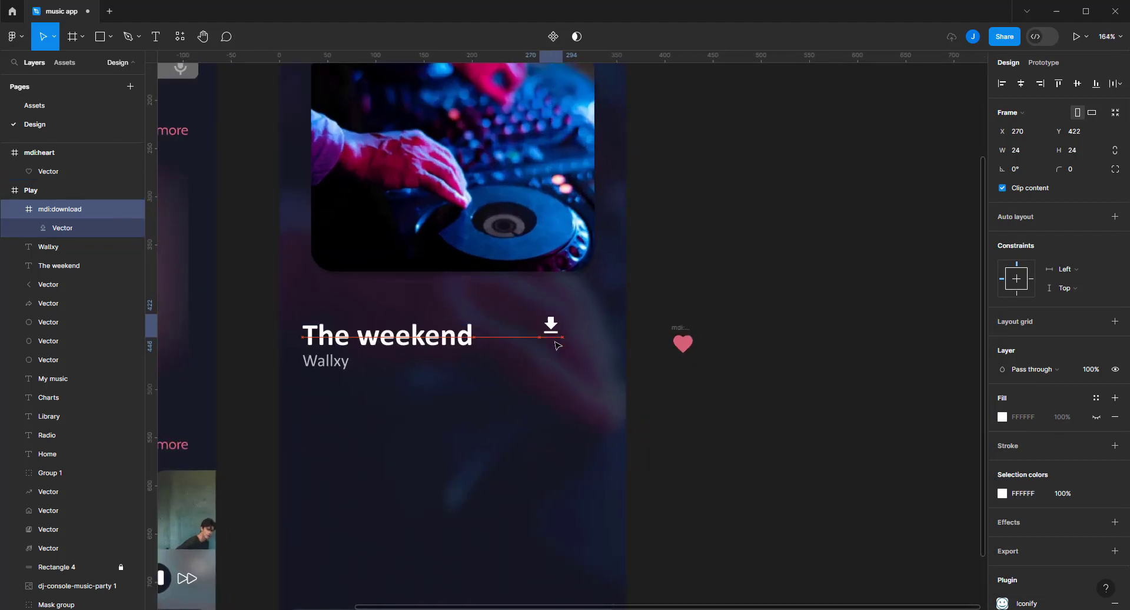
Bring the heart next to the download icon, enlarge both, and delete the empty heart frame
left_click_drag(672, 344, 596, 347)
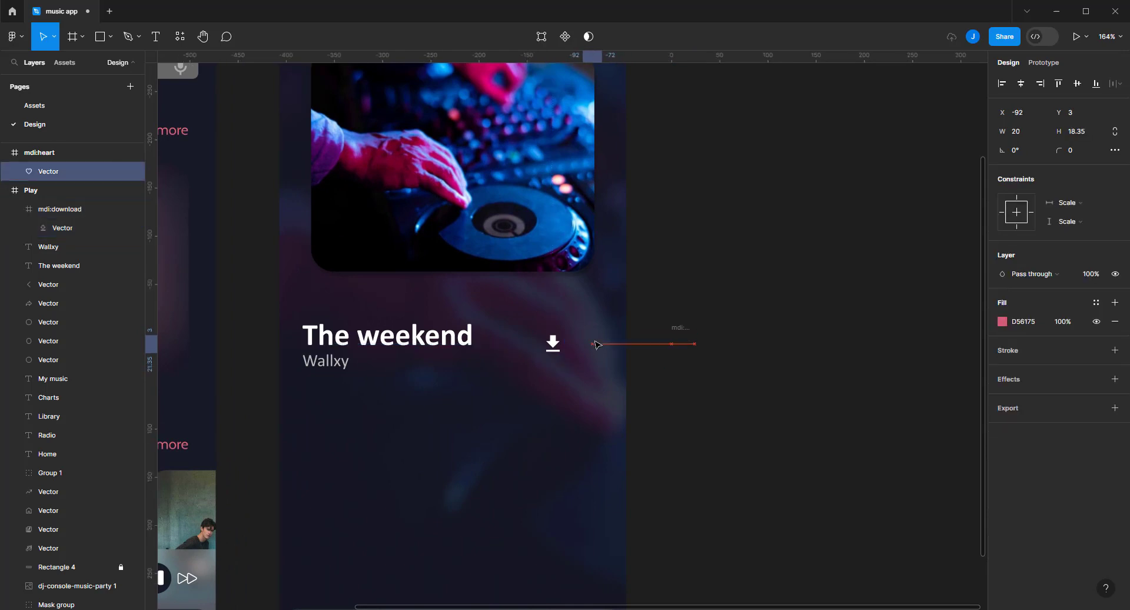
left_click(553, 344, "shift")
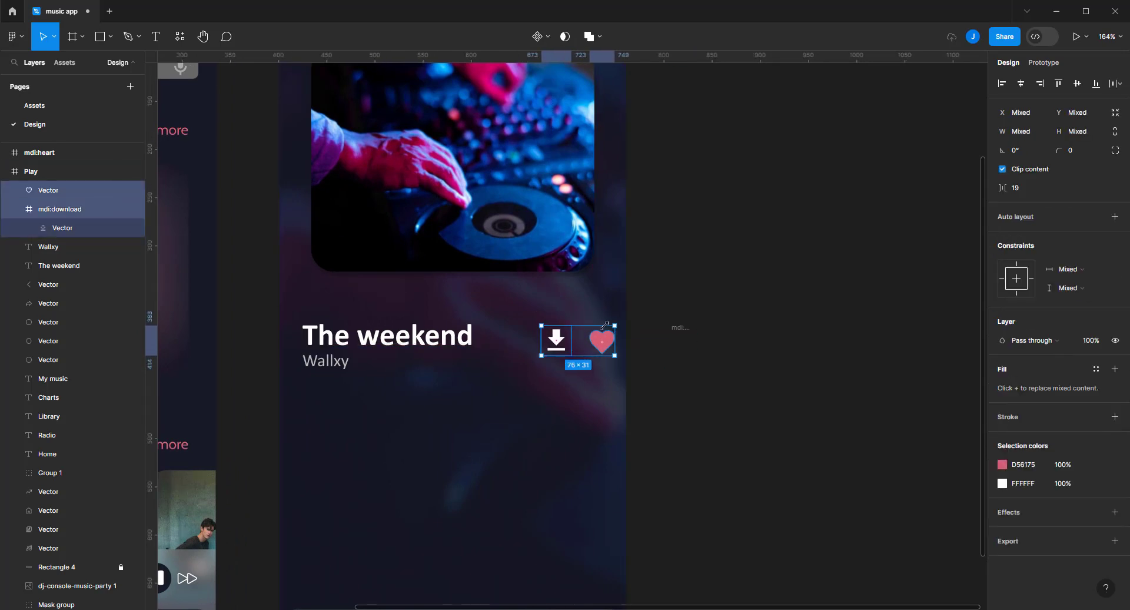
left_click_drag(604, 324, 591, 345)
left_click(670, 269)
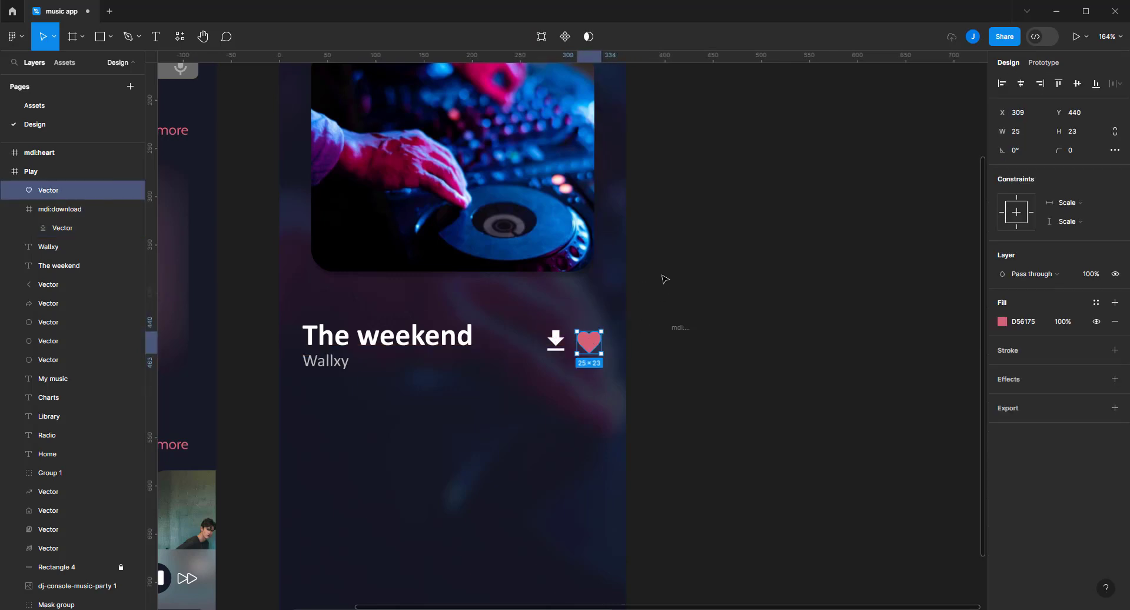
left_click_drag(653, 386, 700, 291)
key("Delete")
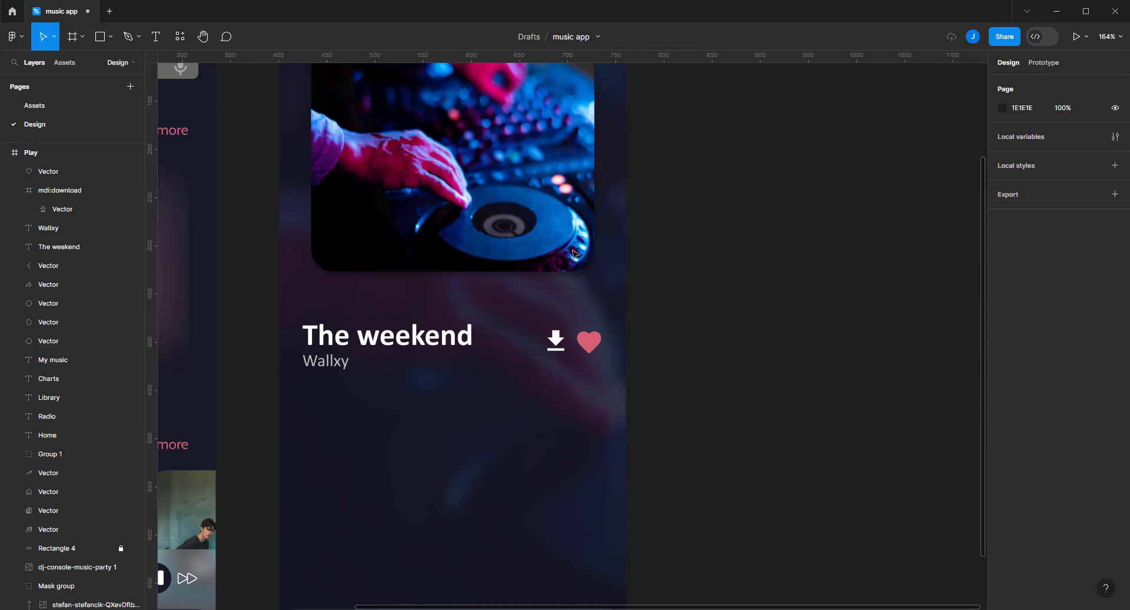
Flatten the download icon and align the icon pair with The weekend title
scroll(643, 386, "up", 3)
scroll(643, 386, "left", 1)
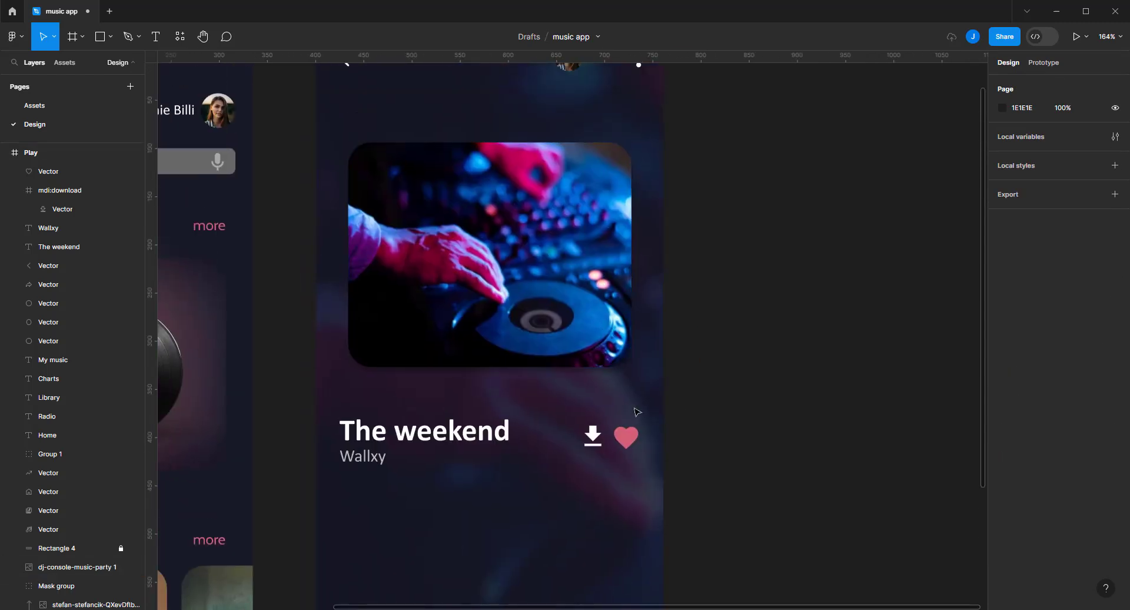
left_click(630, 429)
left_click(611, 446, "shift")
left_click(593, 434)
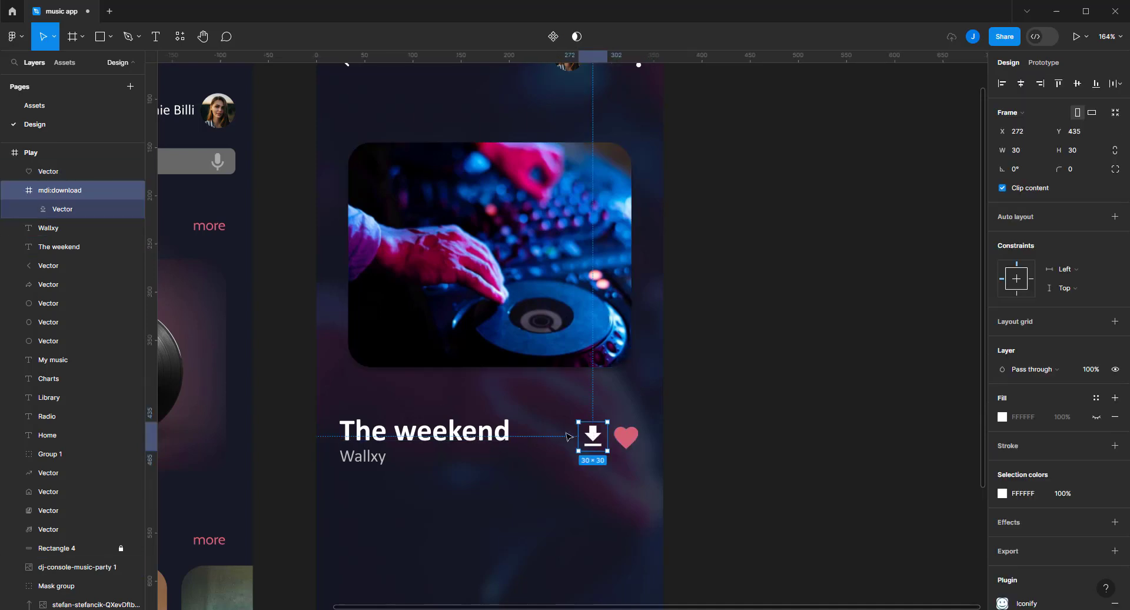
right_click(582, 436)
left_click(609, 410)
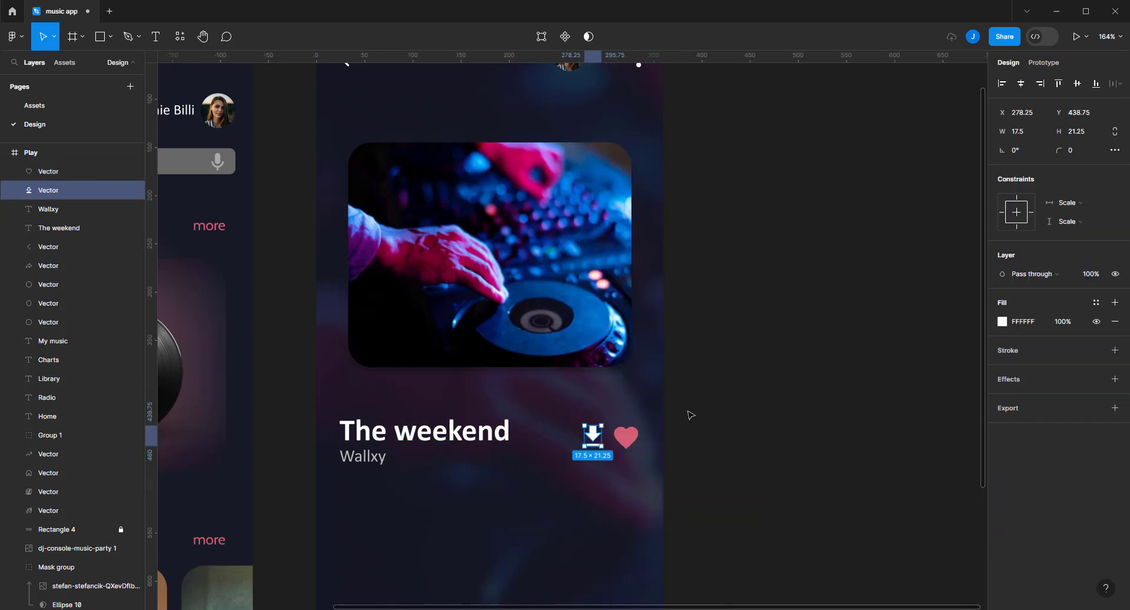
left_click(788, 343)
left_click_drag(647, 412, 558, 477)
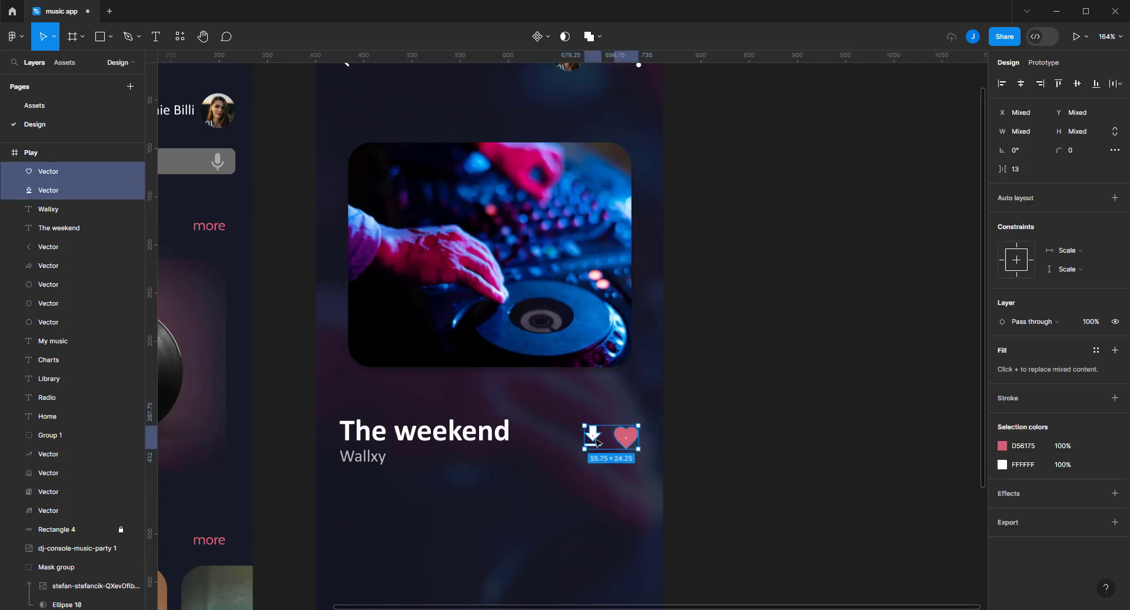
left_click_drag(593, 443, 597, 444)
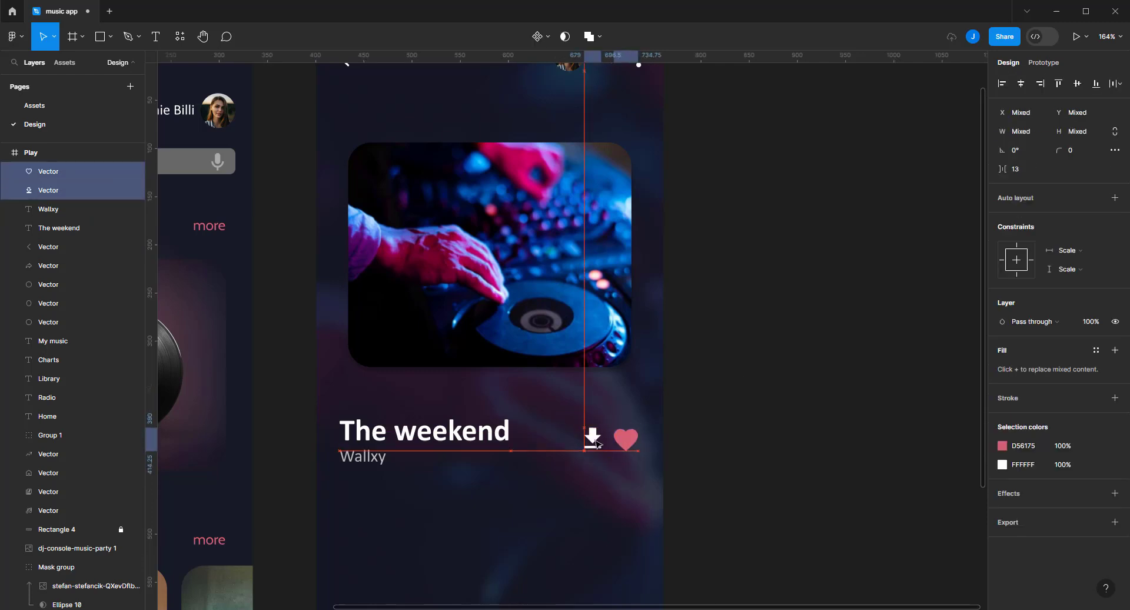
left_click(731, 396)
scroll(736, 390, "down", 5)
left_click_drag(736, 391, 581, 344)
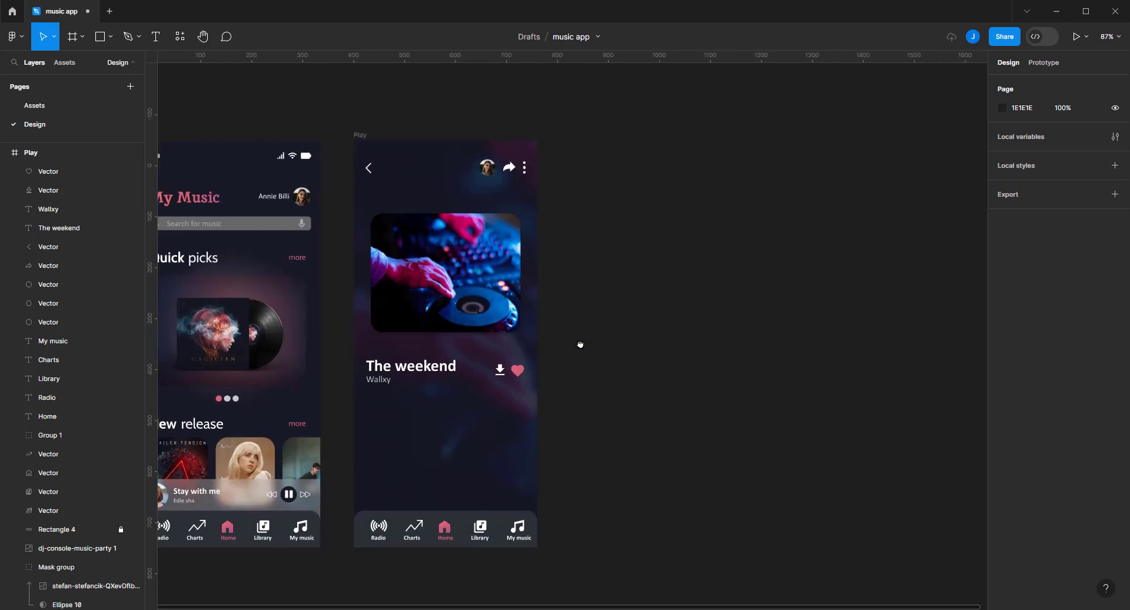
Draw a 323×7 grey track with corner radius 30 just below the song title
key("r")
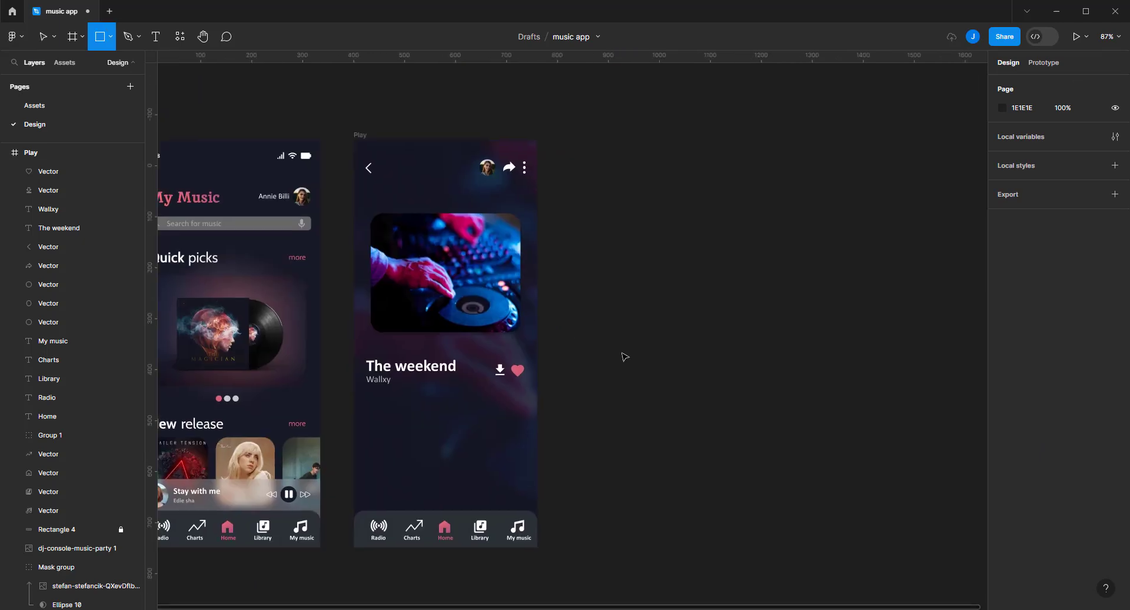
left_click_drag(596, 348, 802, 353)
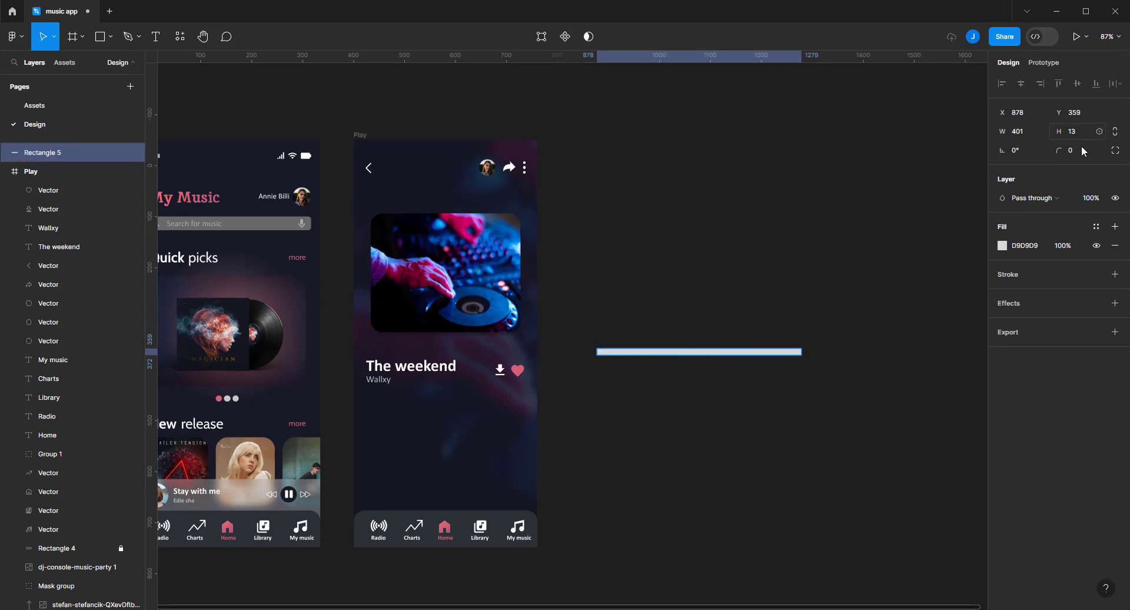
left_click(1064, 150)
type("30")
key("Return")
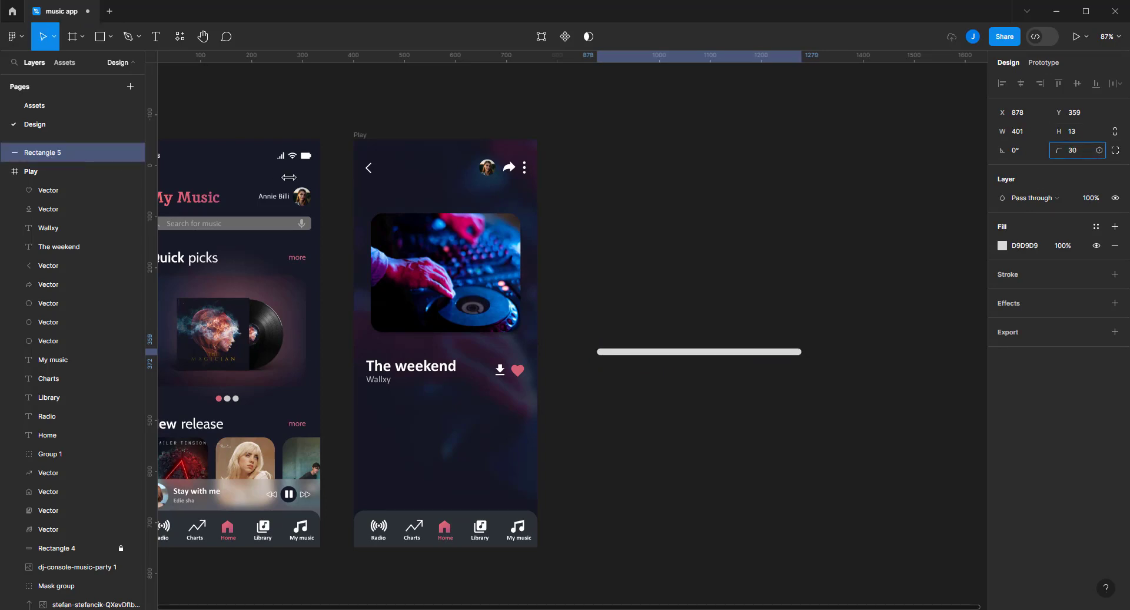
left_click(865, 275)
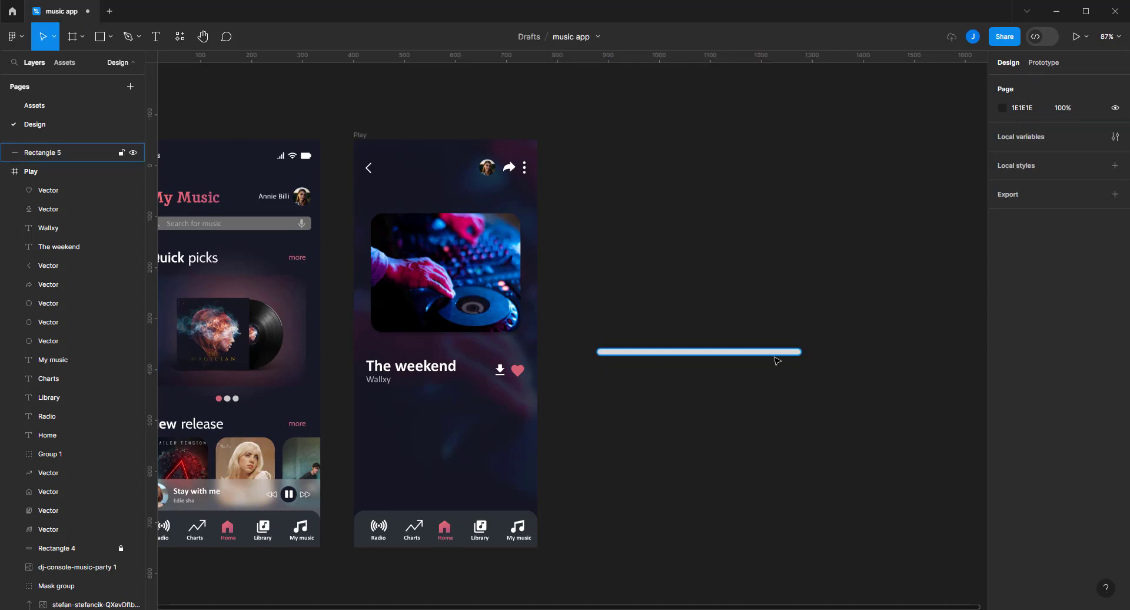
mouse_move(775, 353)
left_mouse_down()
mouse_move(541, 468)
mouse_move(544, 438)
mouse_move(526, 433)
left_mouse_up()
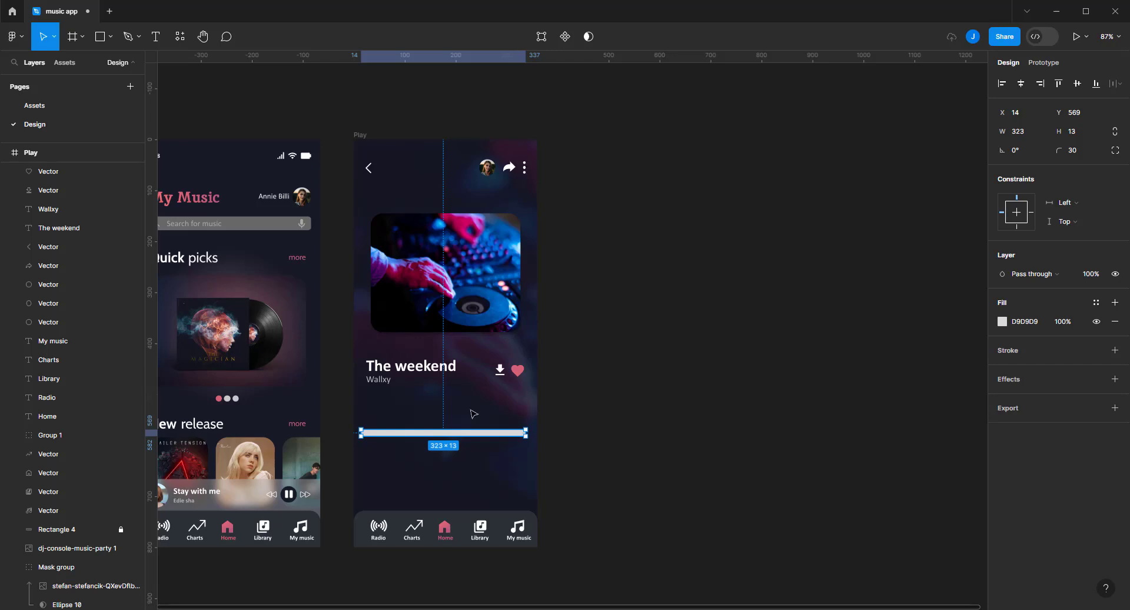
scroll(472, 412, "up", 3)
scroll(502, 387, "up", 2)
scroll(529, 353, "up", 1)
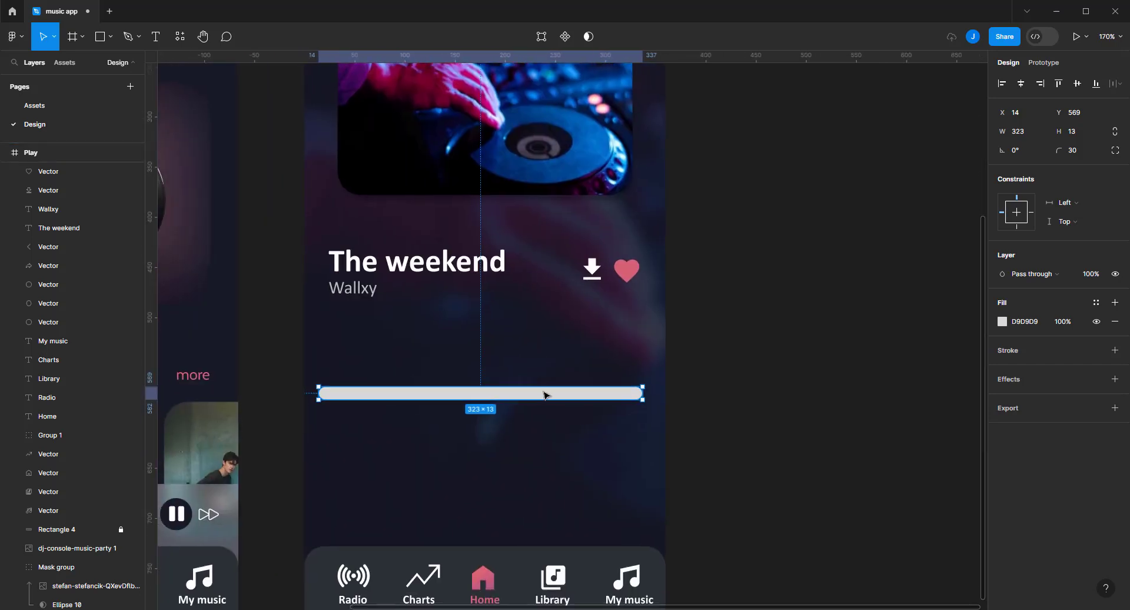
left_click_drag(544, 395, 552, 371)
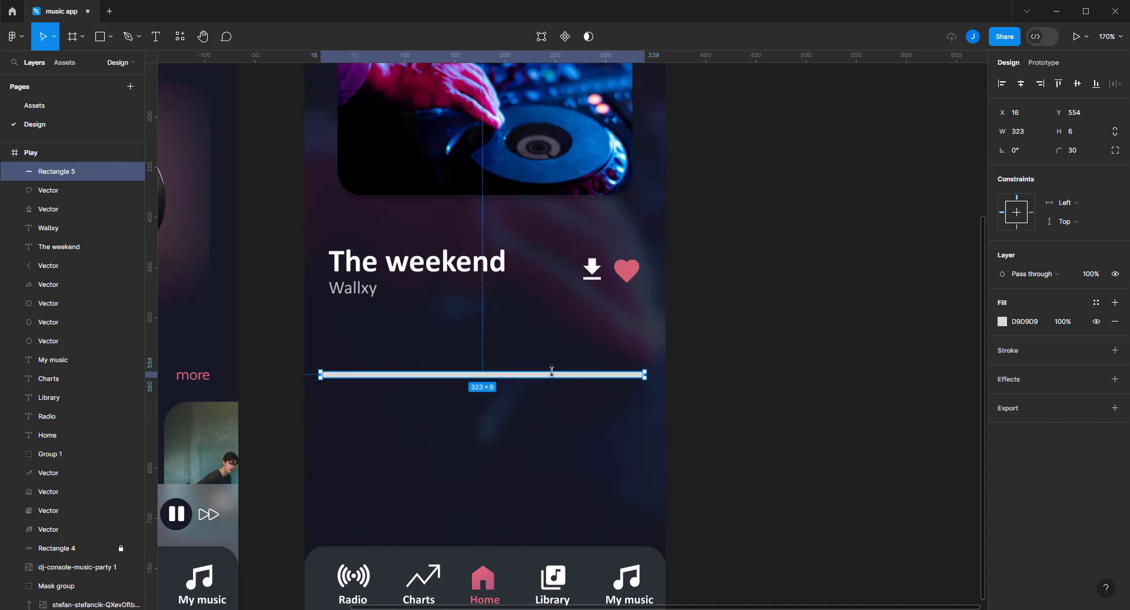
Duplicate the track, shorten the copy to 186 wide, and fill it pink D36076
left_click(780, 299)
left_click(613, 374)
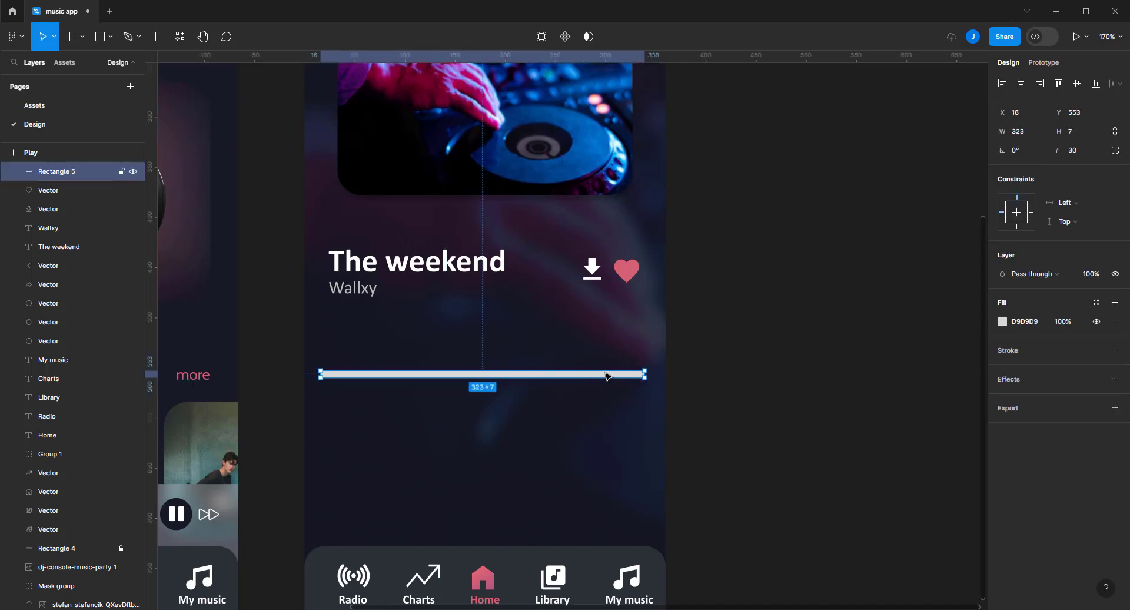
key("ctrl+d")
mouse_move(646, 375)
left_mouse_down()
mouse_move(485, 375)
mouse_move(510, 375)
left_mouse_up()
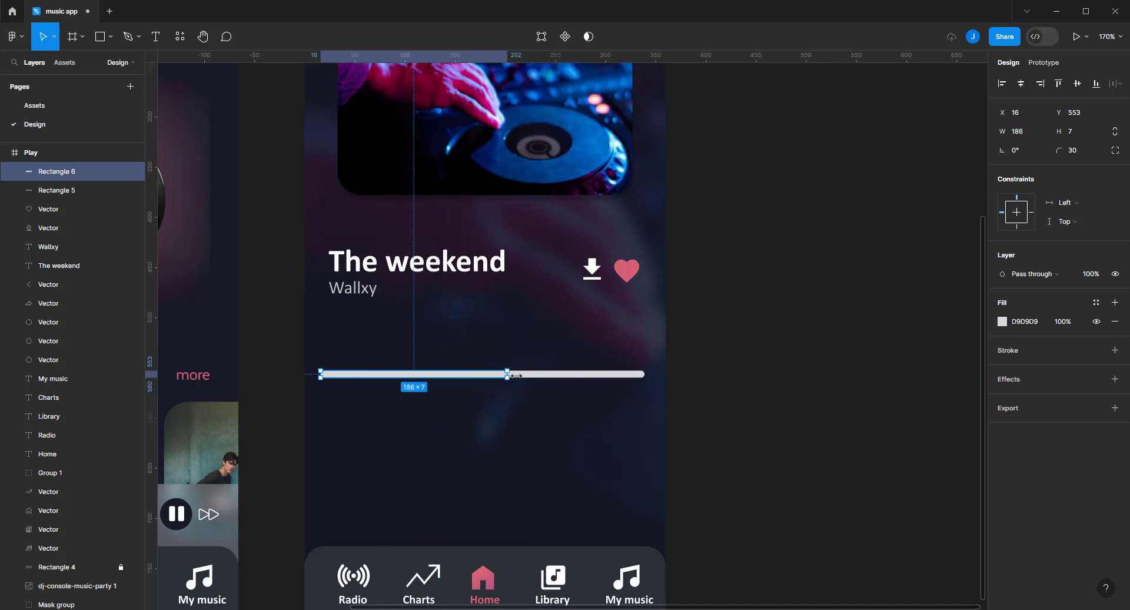
scroll(913, 333, "down", 5)
scroll(948, 328, "up", 1)
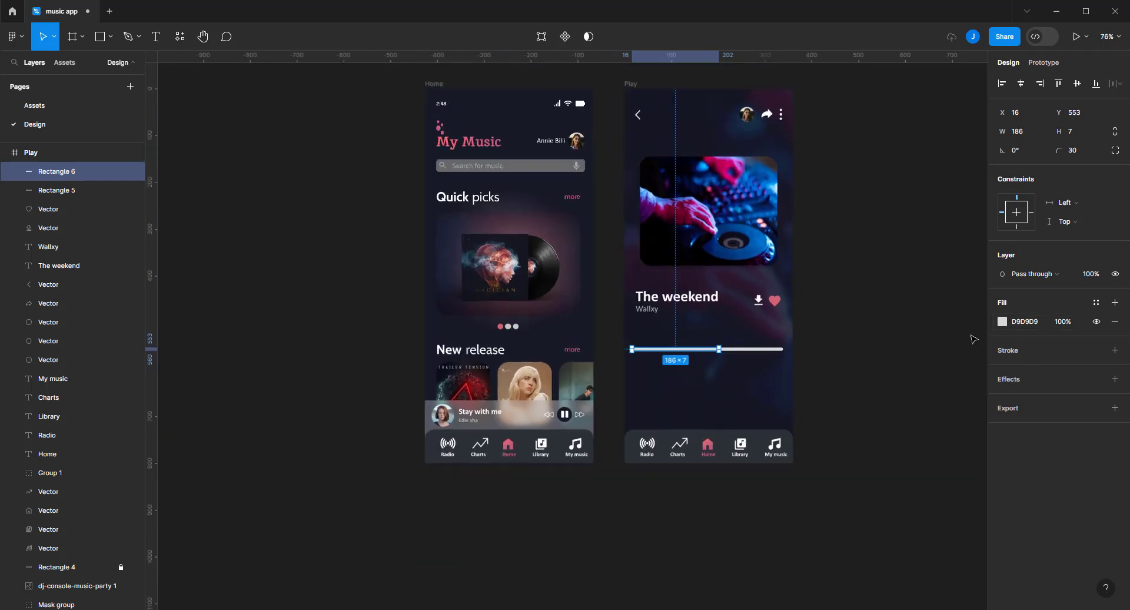
scroll(995, 326, "up", 3)
left_click(1002, 322)
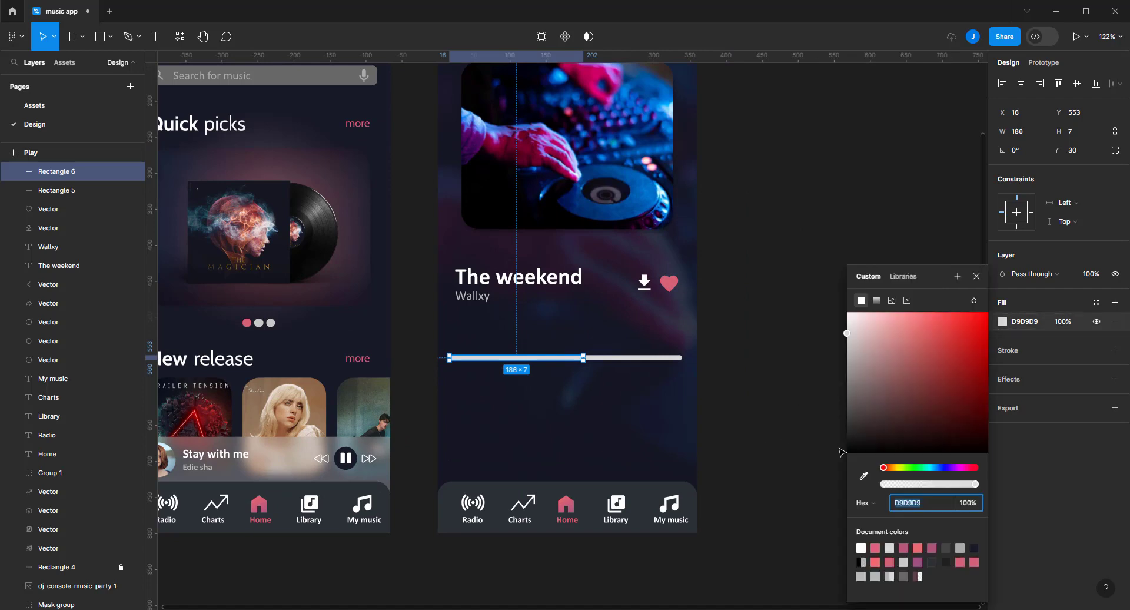
left_click(864, 475)
left_click(931, 107)
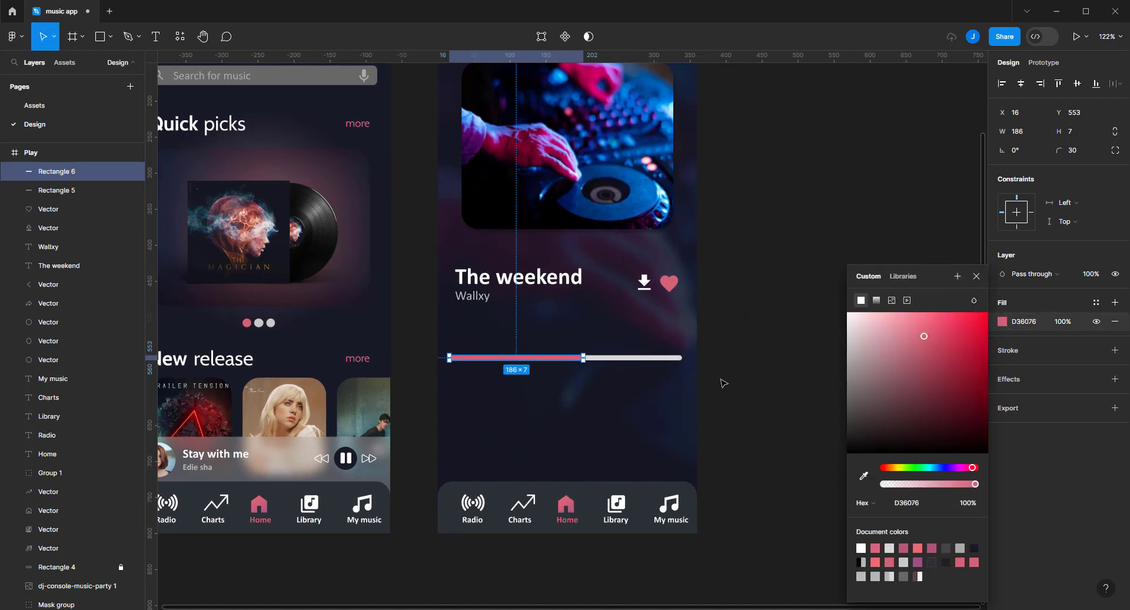
left_click(764, 309)
scroll(595, 350, "up", 3)
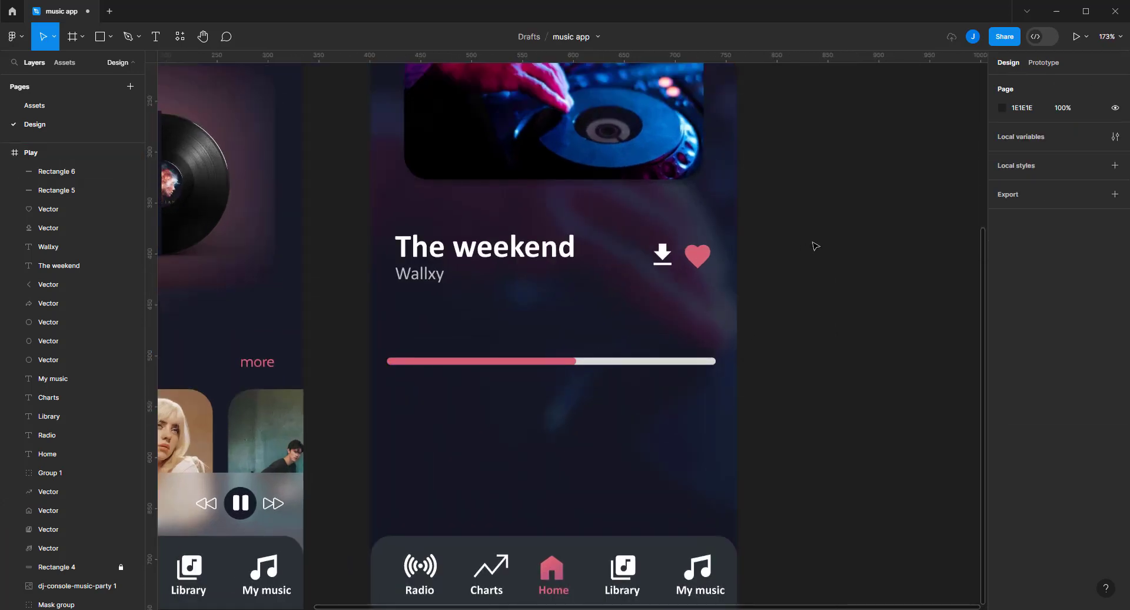
Draw a small circle filled with the Home icon's pink
left_click(111, 36)
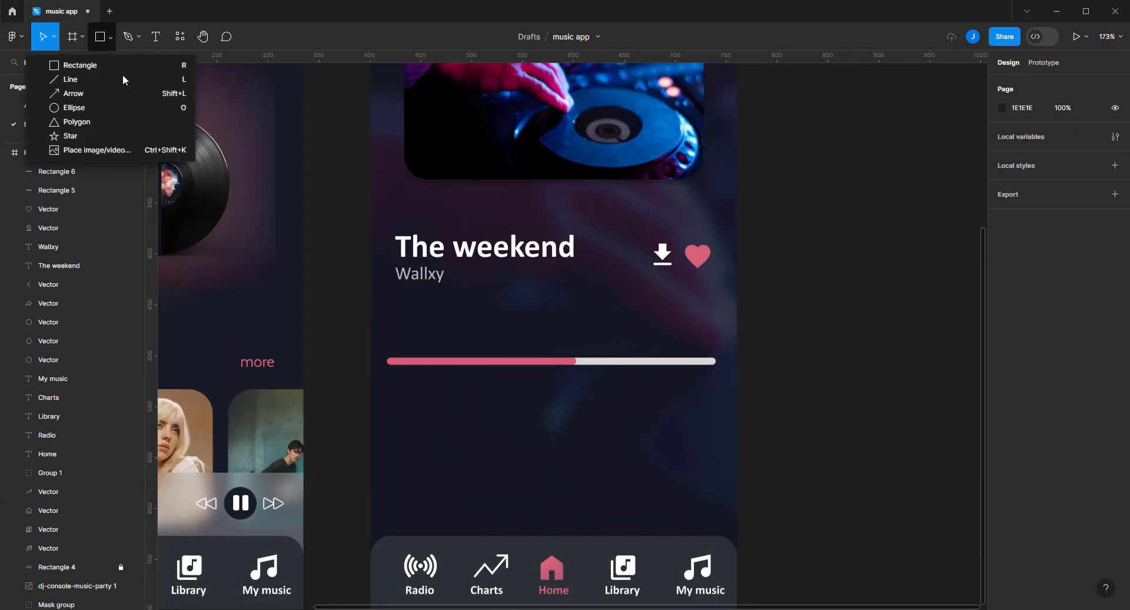
left_click(118, 107)
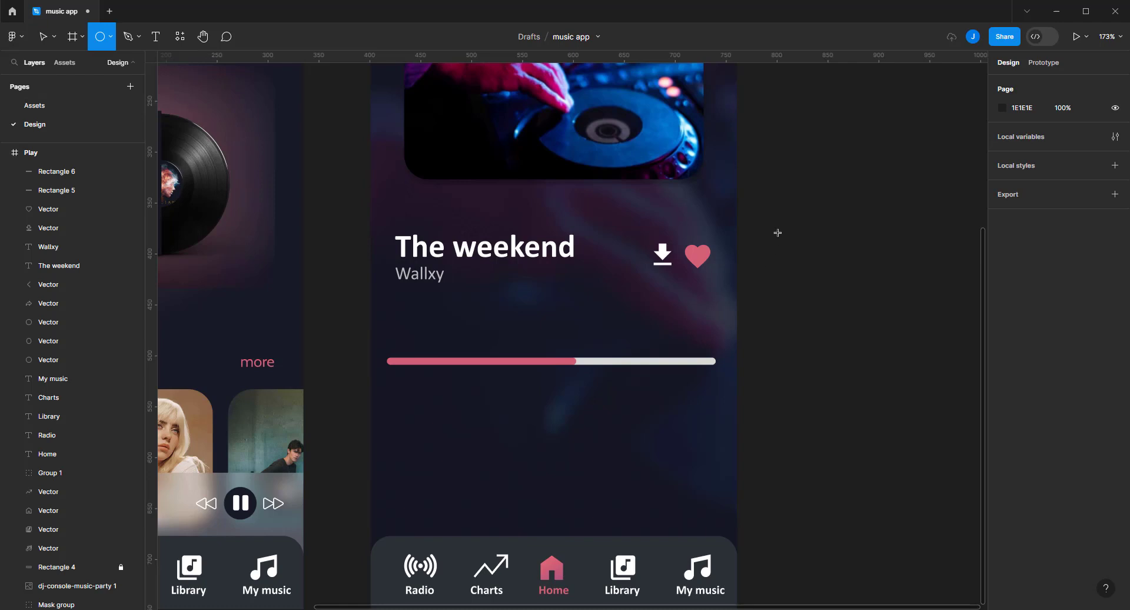
left_click_drag(772, 231, 783, 241)
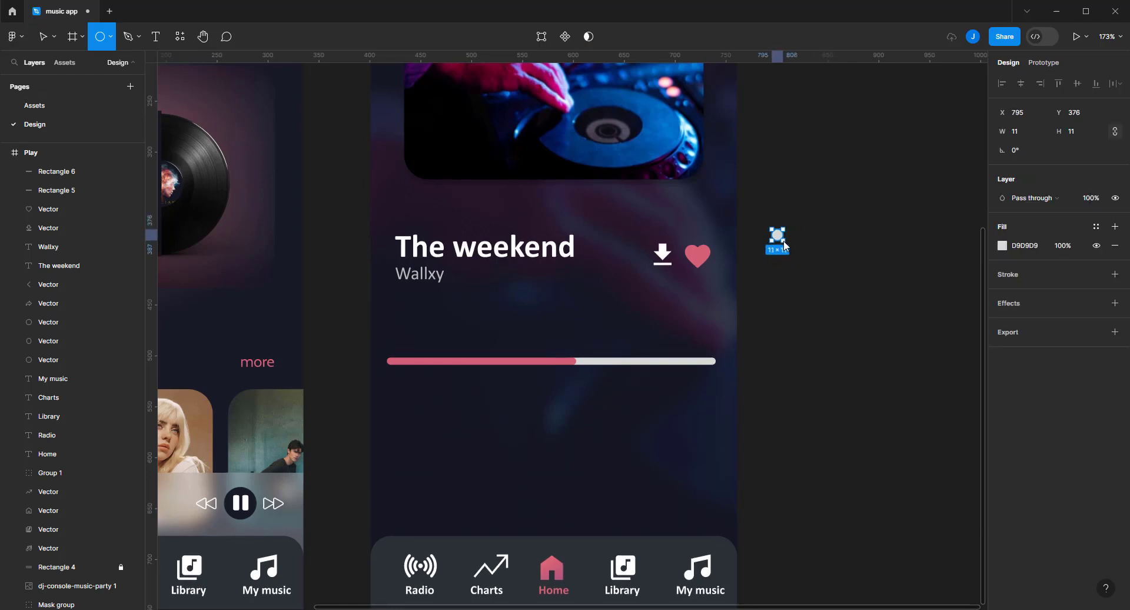
left_click(1002, 245)
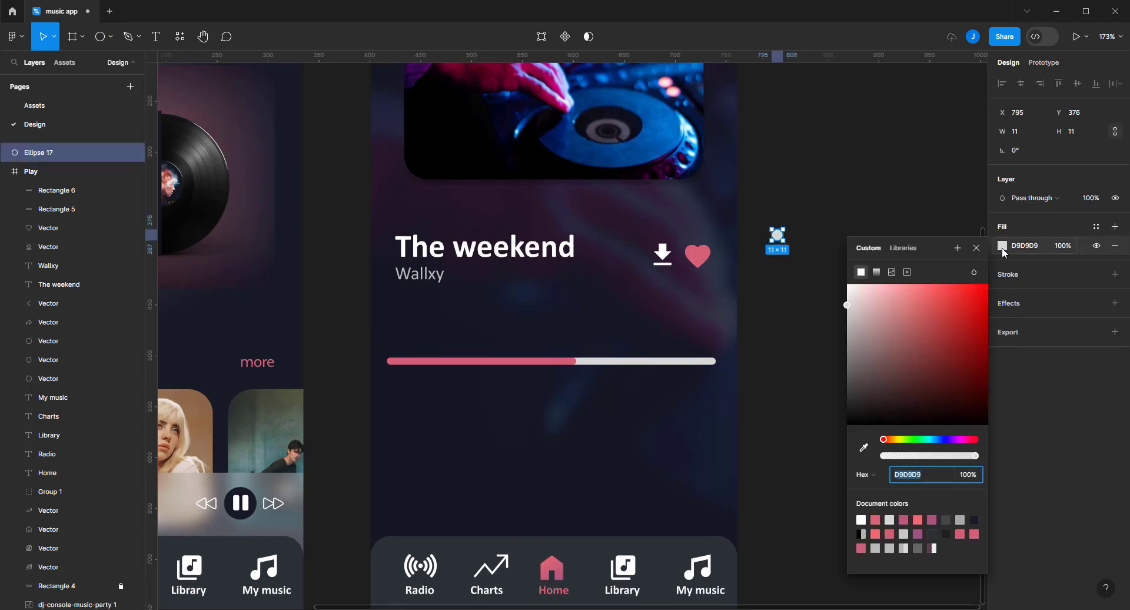
left_click(863, 447)
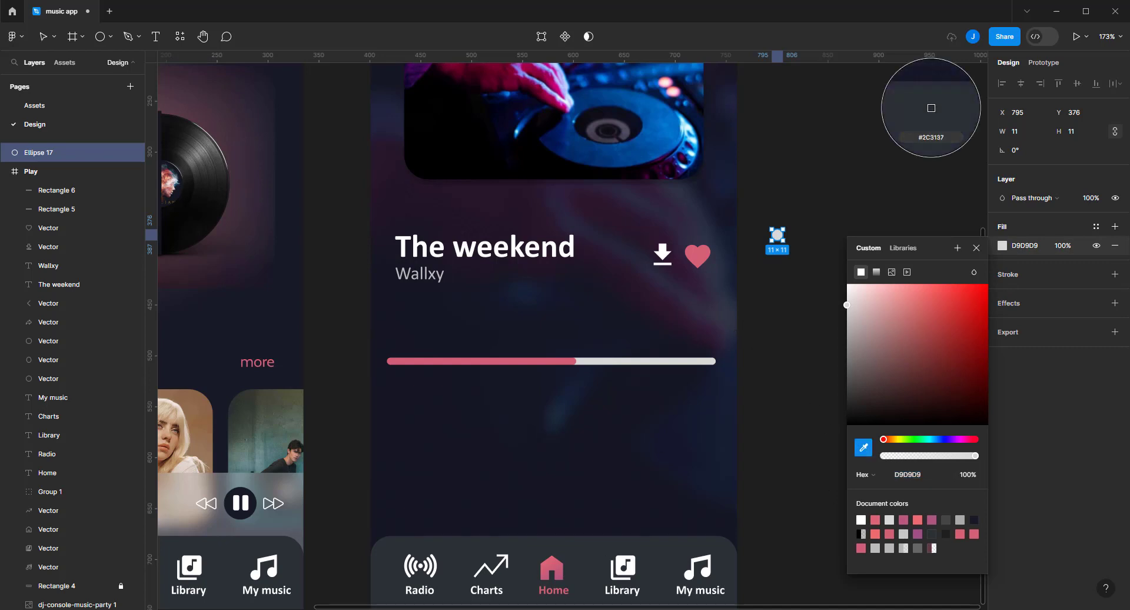
left_click(562, 576)
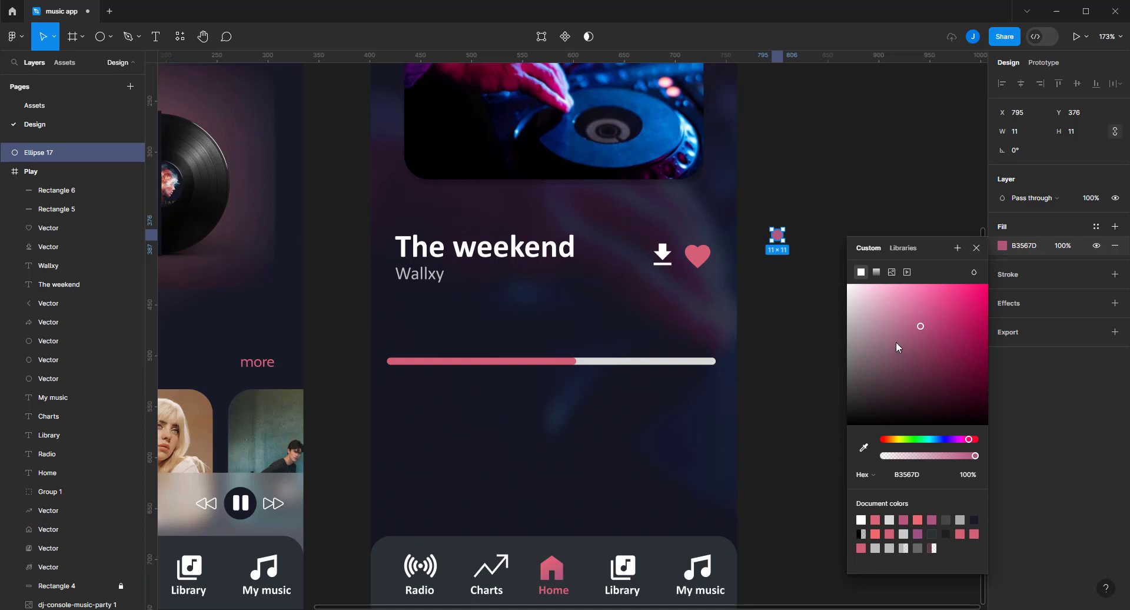
left_click(824, 203)
Place the pink knob at the progress fill's end and enlarge it to 15×15
left_click_drag(777, 235, 578, 356)
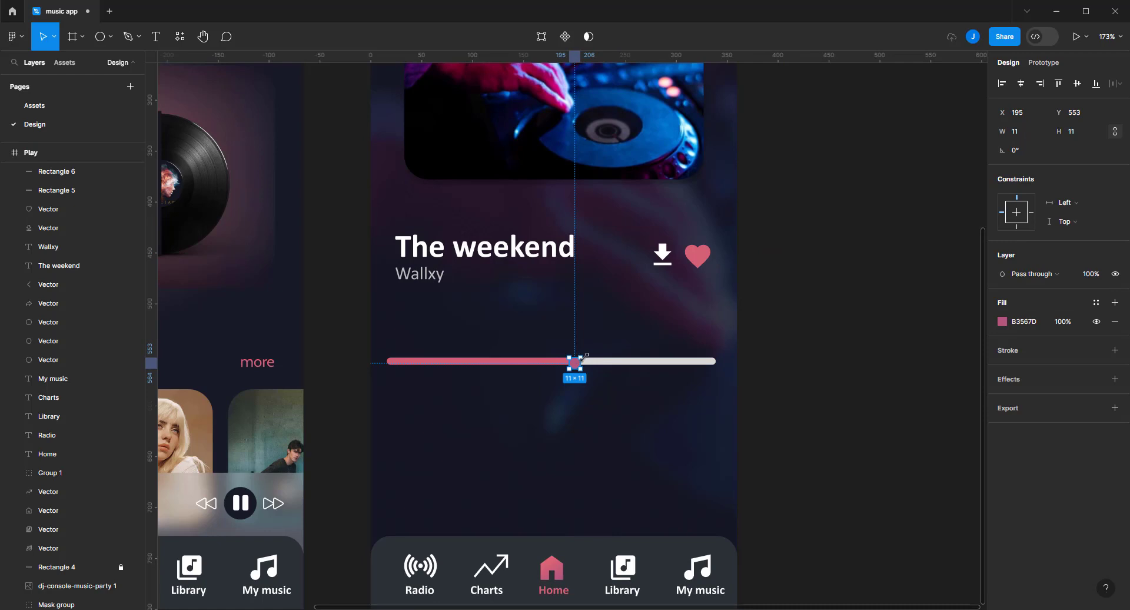
mouse_move(584, 356)
left_mouse_down()
mouse_move(577, 367)
mouse_move(583, 348)
left_mouse_up()
scroll(576, 360, "up", 3)
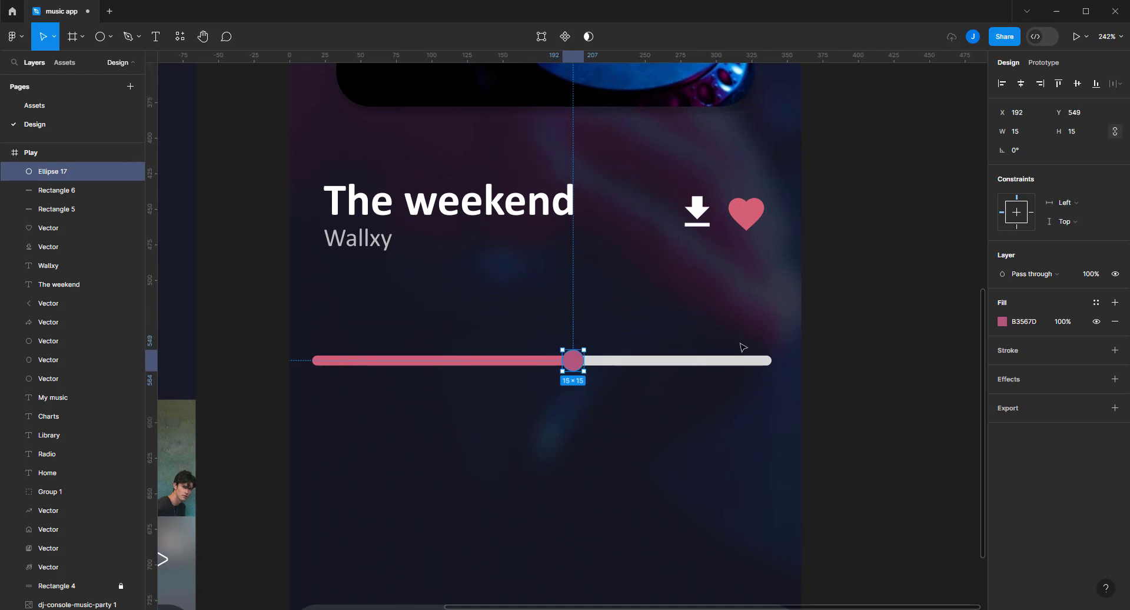
left_click(859, 280)
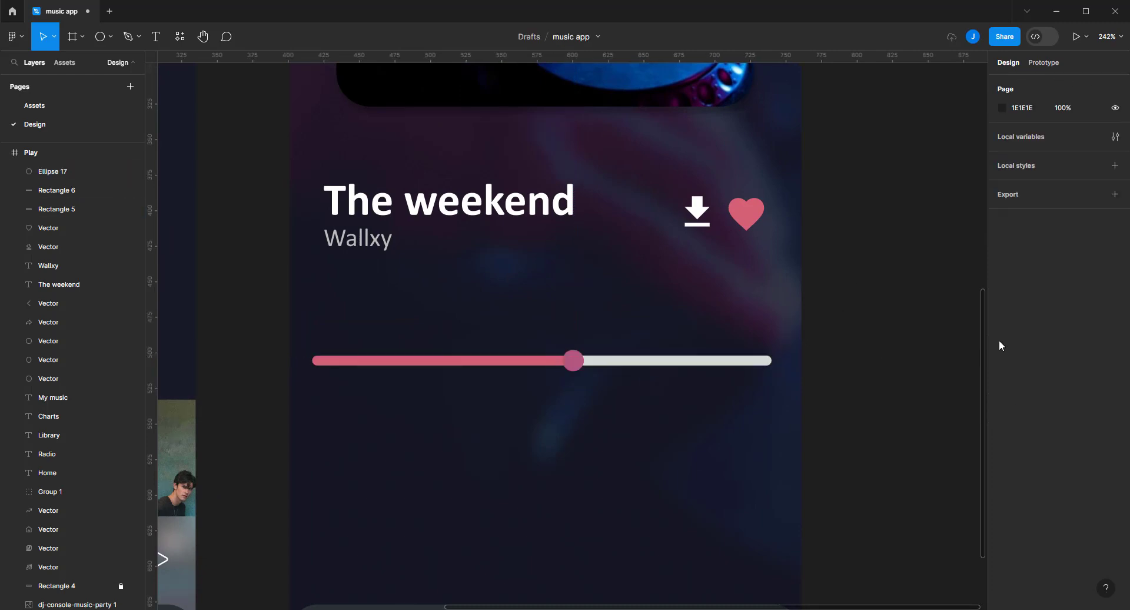
Create a '1:26' text label in HoloLens MDL2 Assets at size 11
scroll(912, 370, "down", 5)
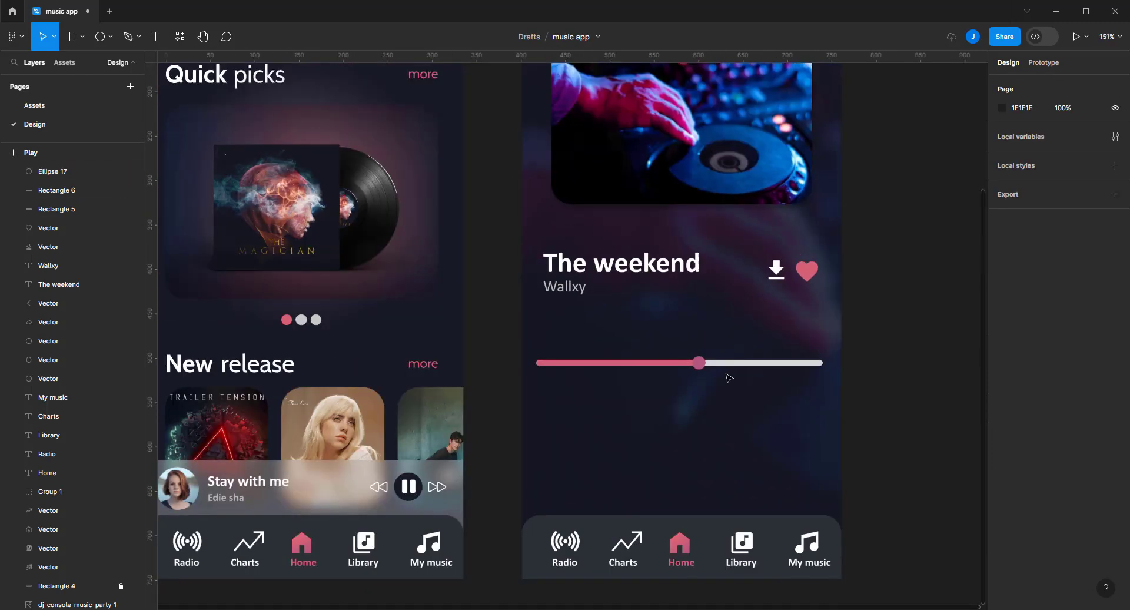
scroll(675, 370, "down", 2)
scroll(671, 356, "right", 3)
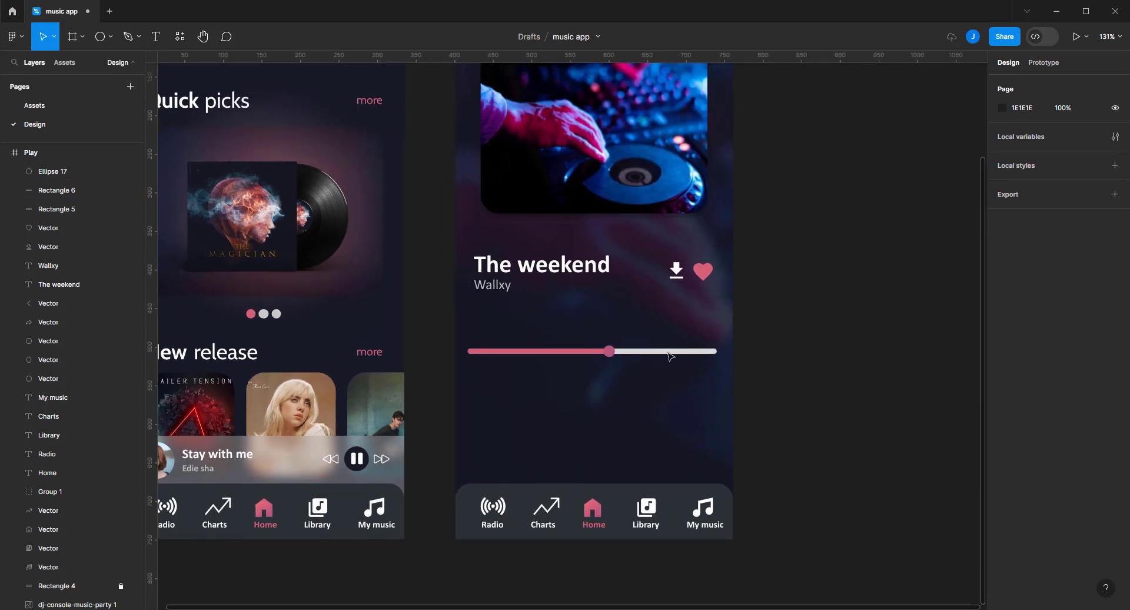
key("t")
left_click(811, 272)
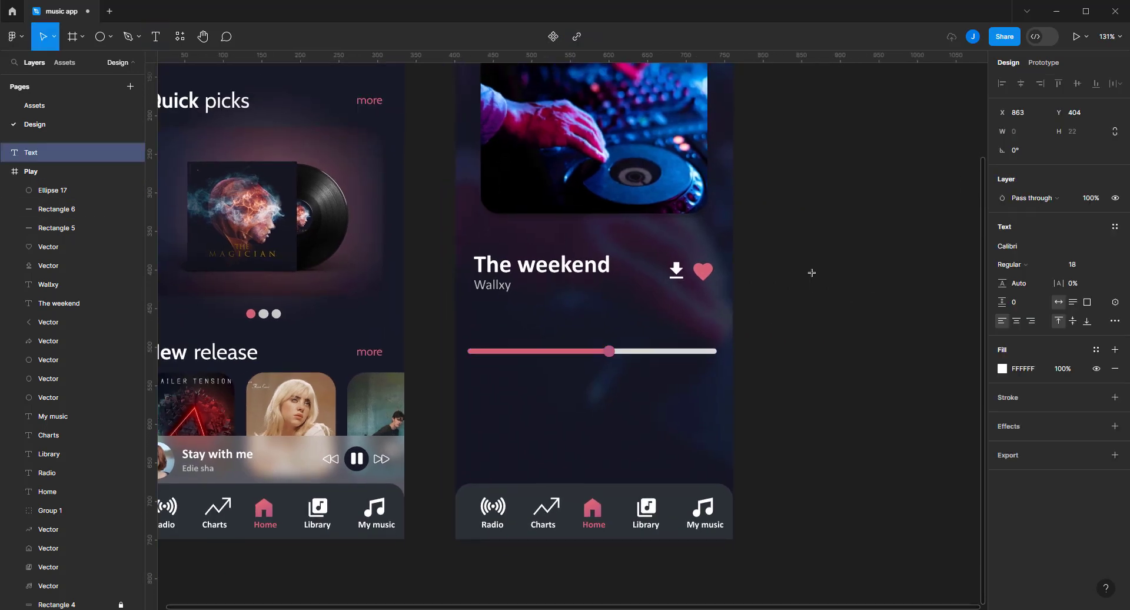
type("1:26")
key("ctrl+a")
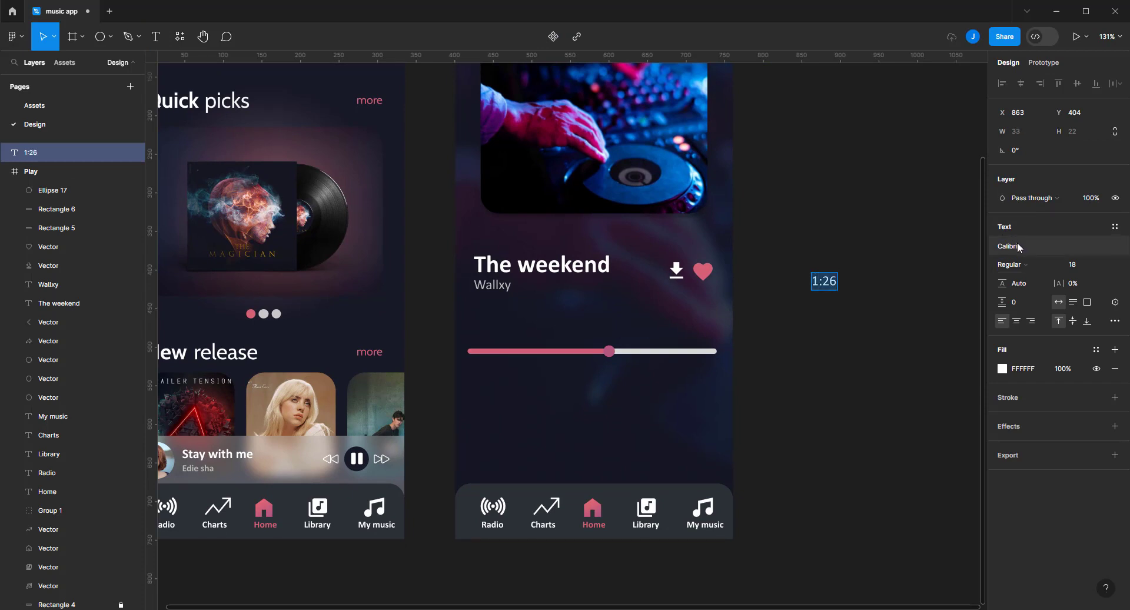
left_click(1018, 246)
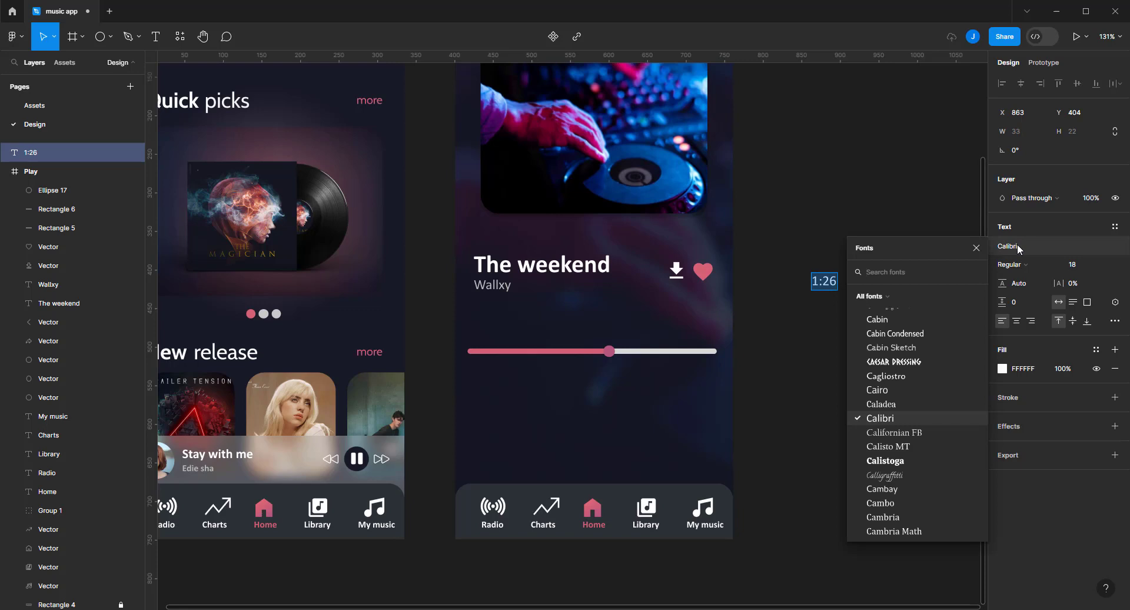
type("hol")
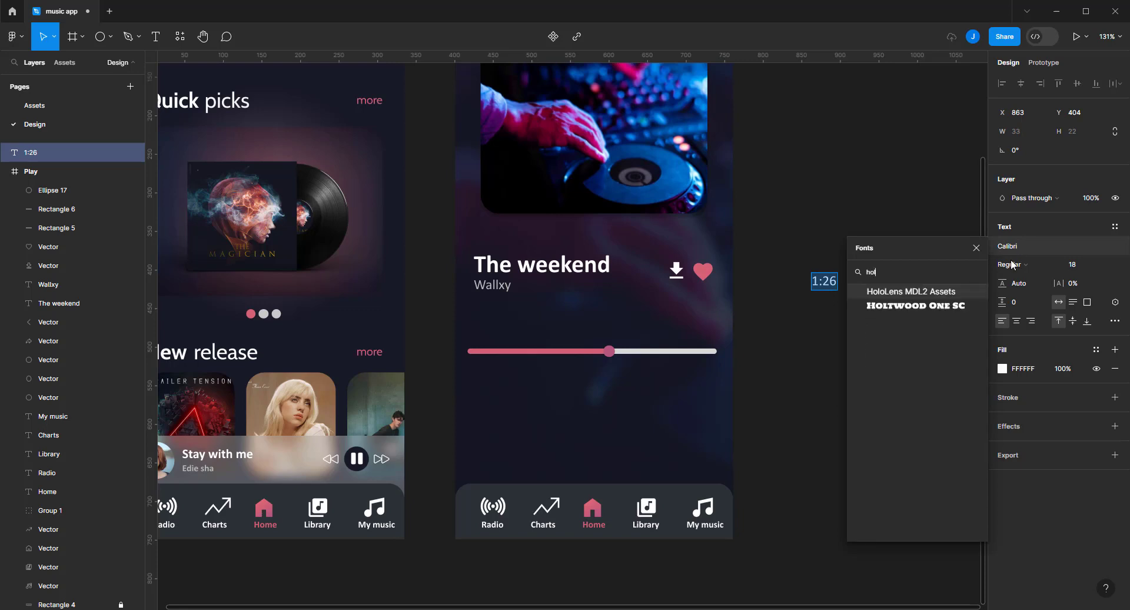
left_click(963, 291)
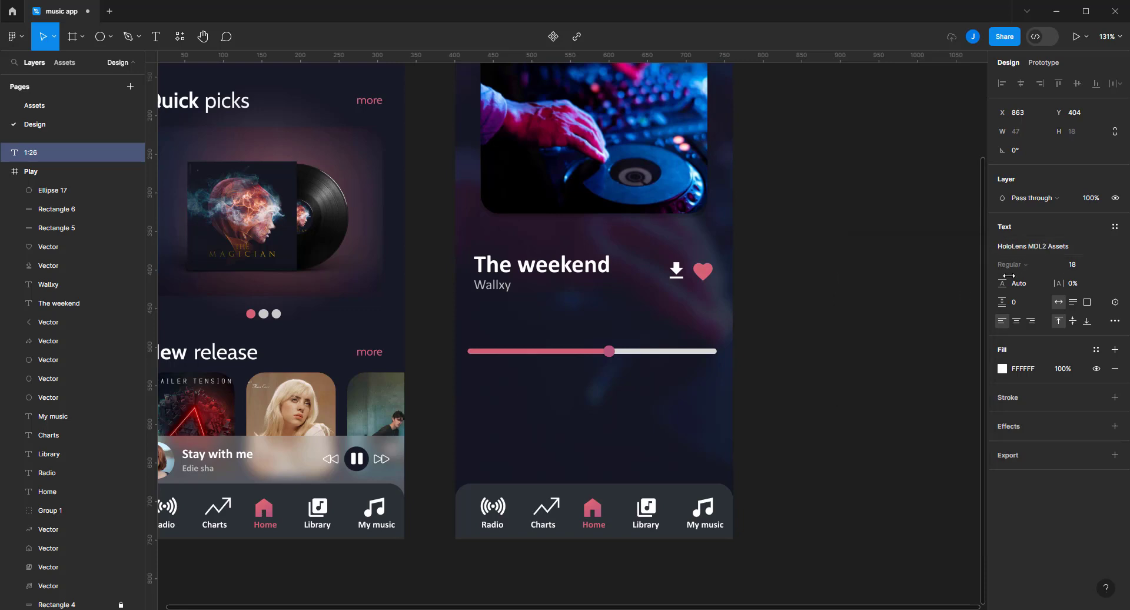
left_click(1082, 266)
type("1")
key("Return")
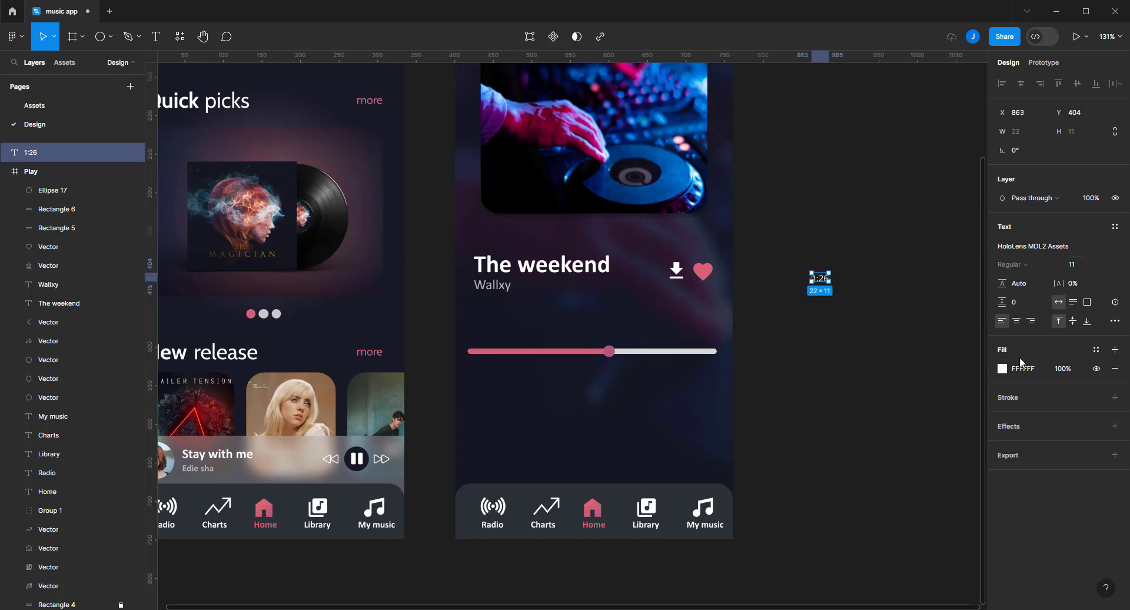
left_click(1007, 372)
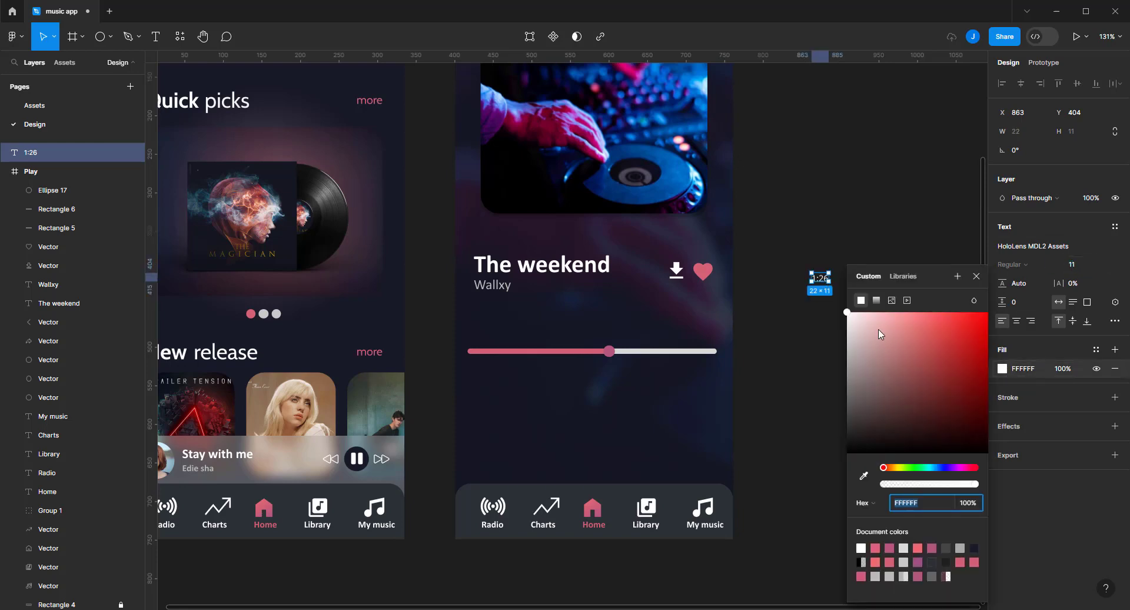
left_click(982, 280)
Place 1:26 under the bar's left end and a '3:48' copy under its right end
left_click_drag(817, 279, 487, 370)
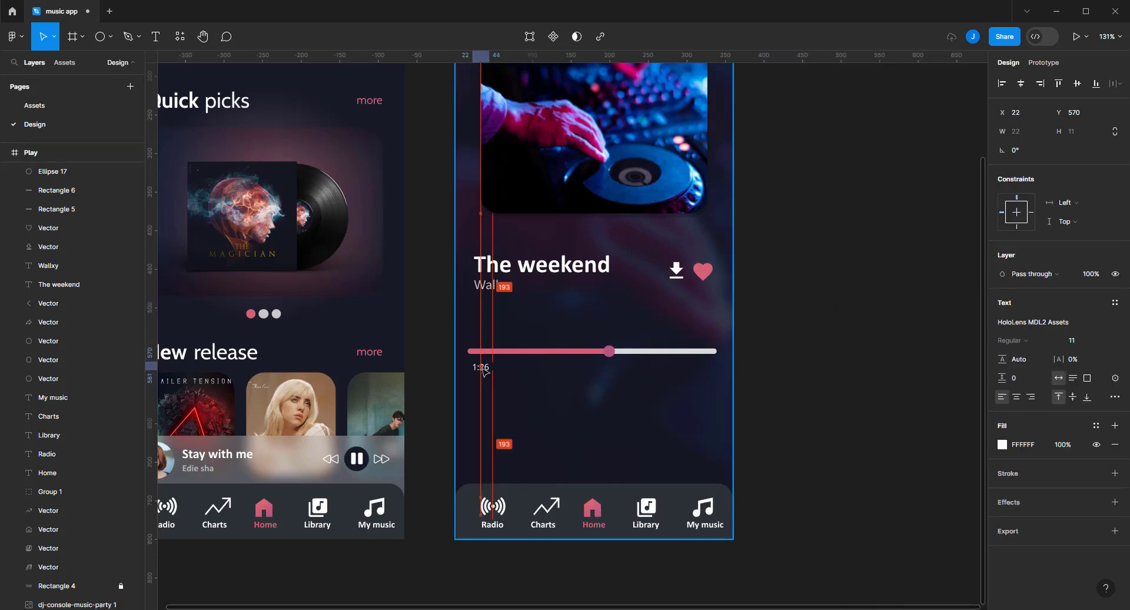
left_click_drag(484, 372, 711, 366)
double_click(709, 368)
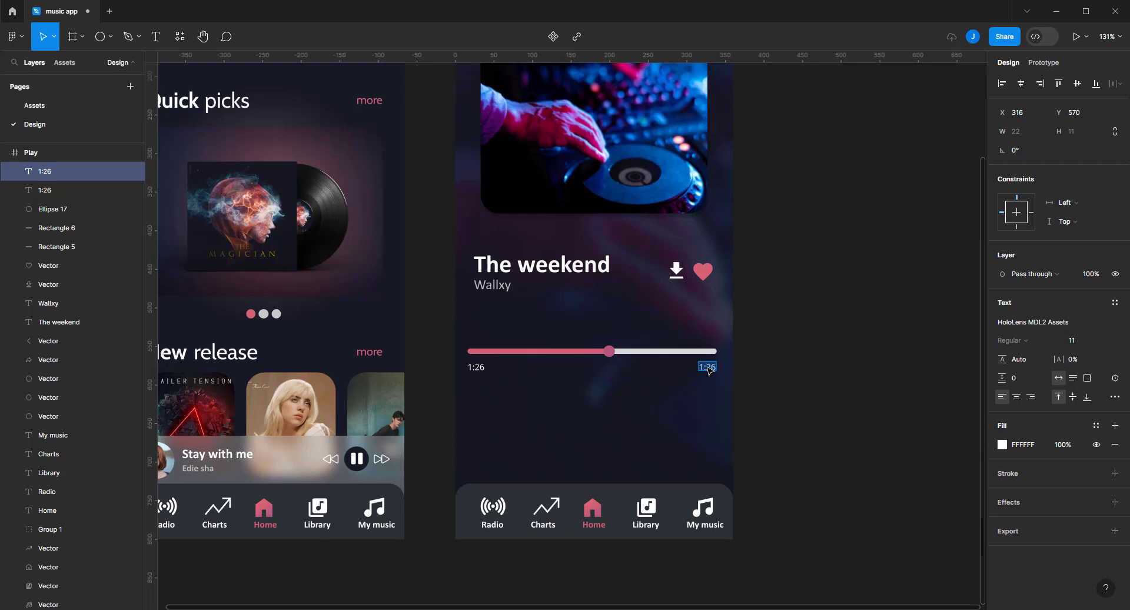
type("3:48")
left_click(791, 334)
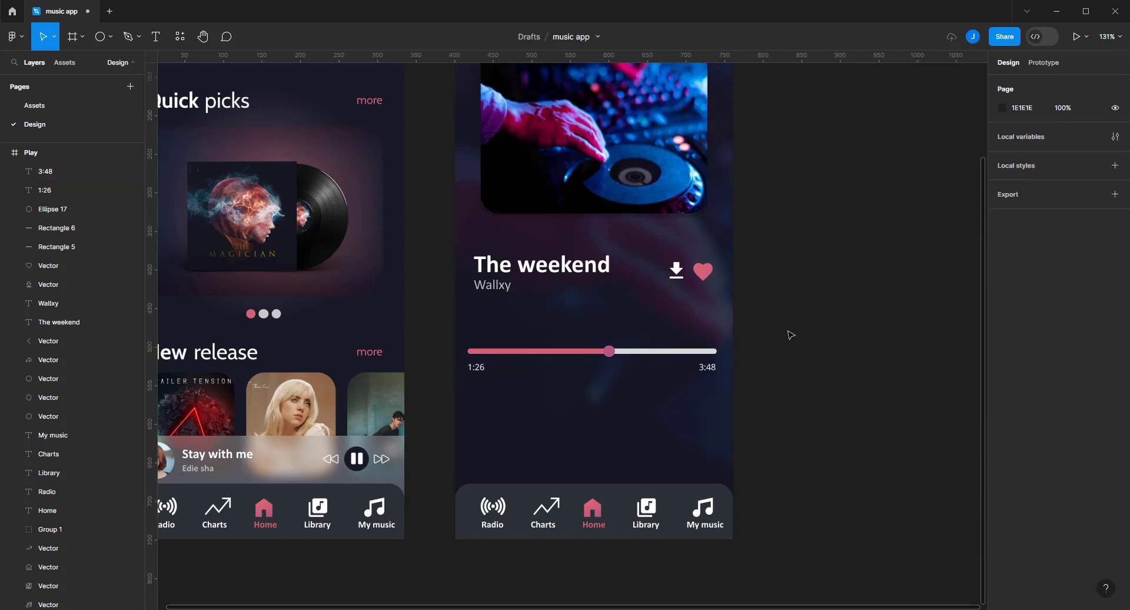
left_click_drag(790, 335, 736, 358)
scroll(736, 358, "down", 3)
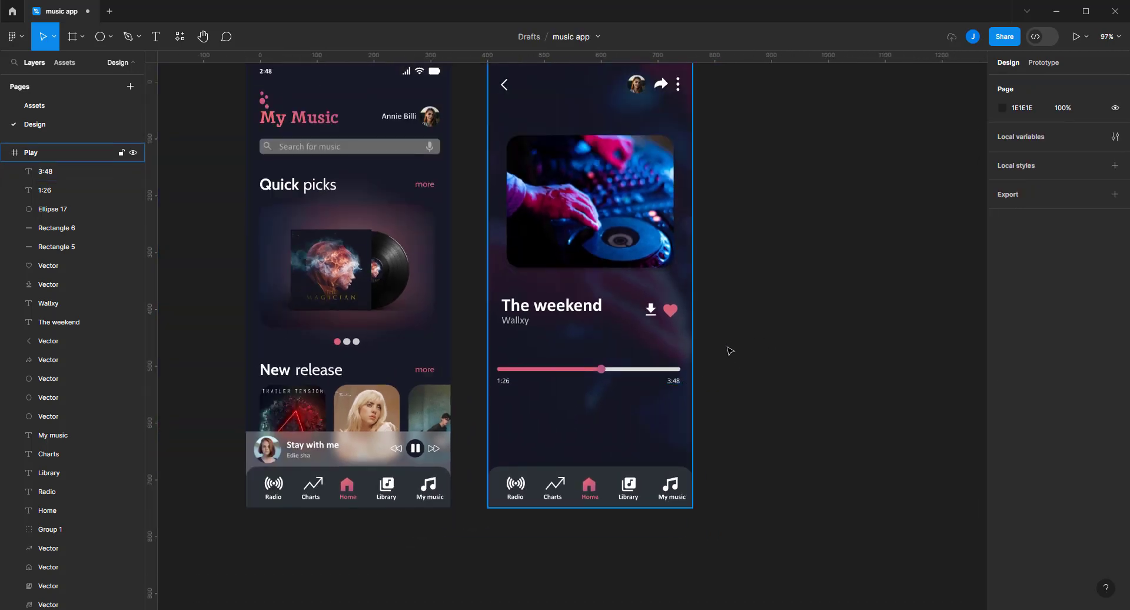
Insert a repeat icon from the Iconify plugin onto the Play screen
left_click_drag(794, 295, 733, 311)
right_click(734, 311)
mouse_move(750, 411)
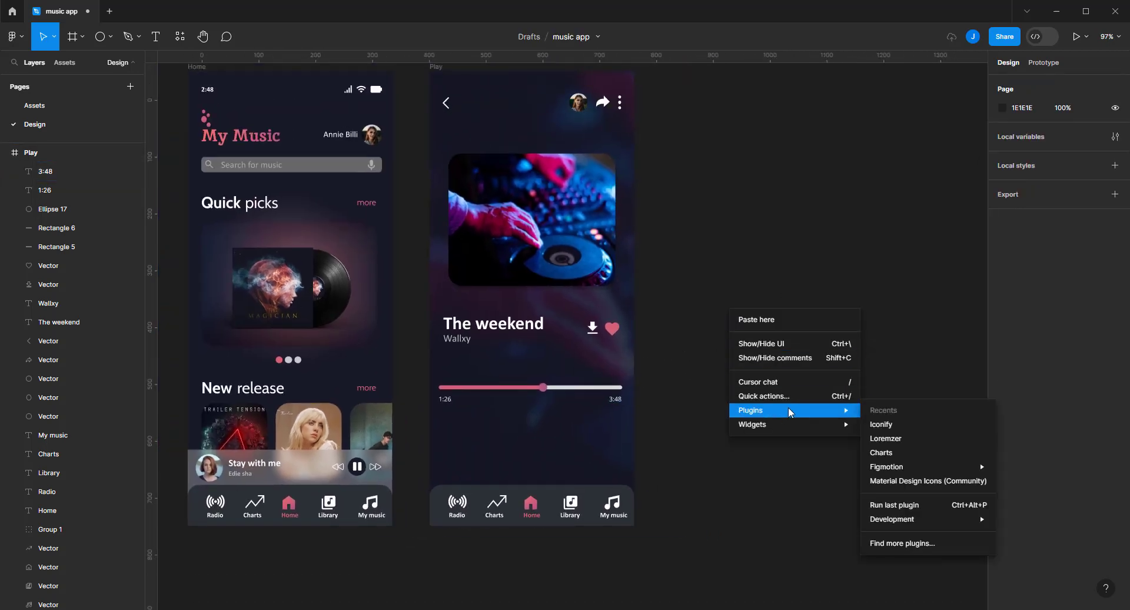
left_click(913, 422)
type("repea")
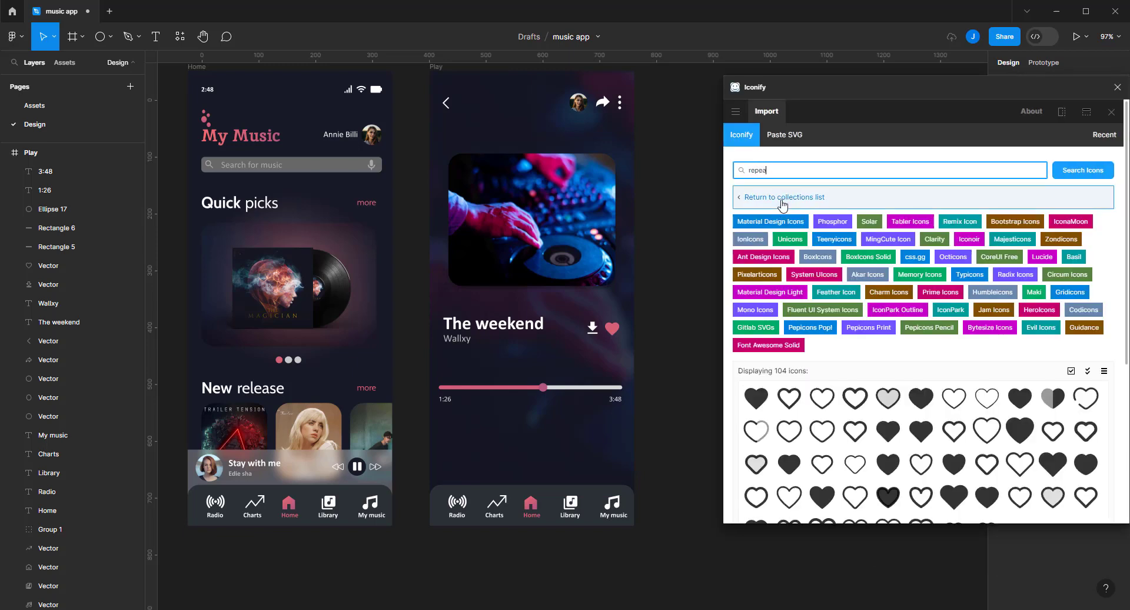
type("t")
key("Return")
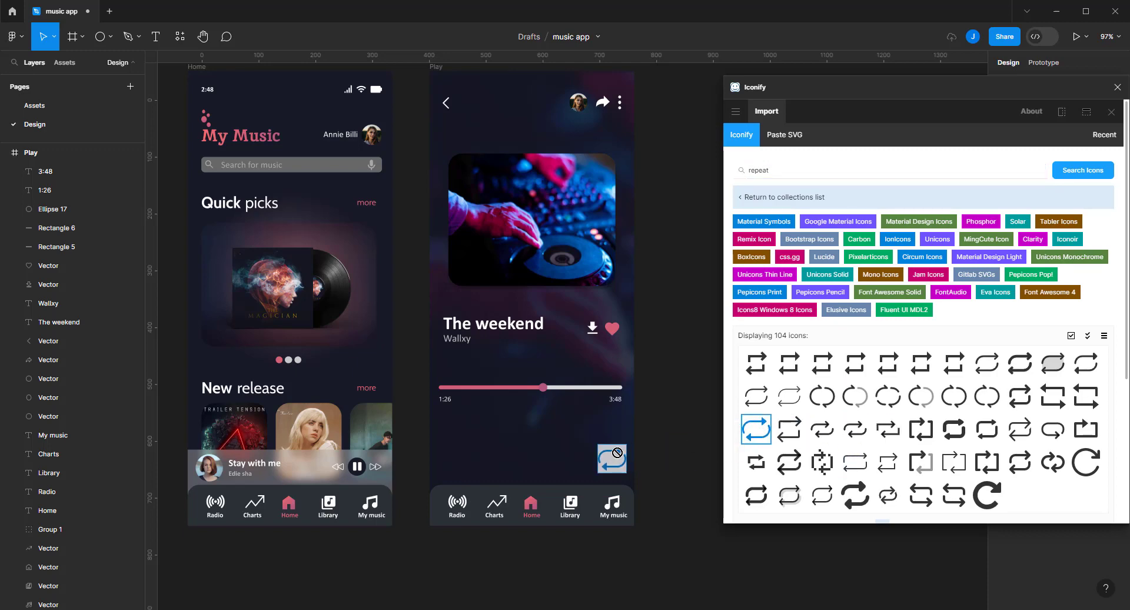
mouse_move(857, 435)
left_mouse_down()
mouse_move(602, 438)
mouse_move(622, 416)
left_mouse_up()
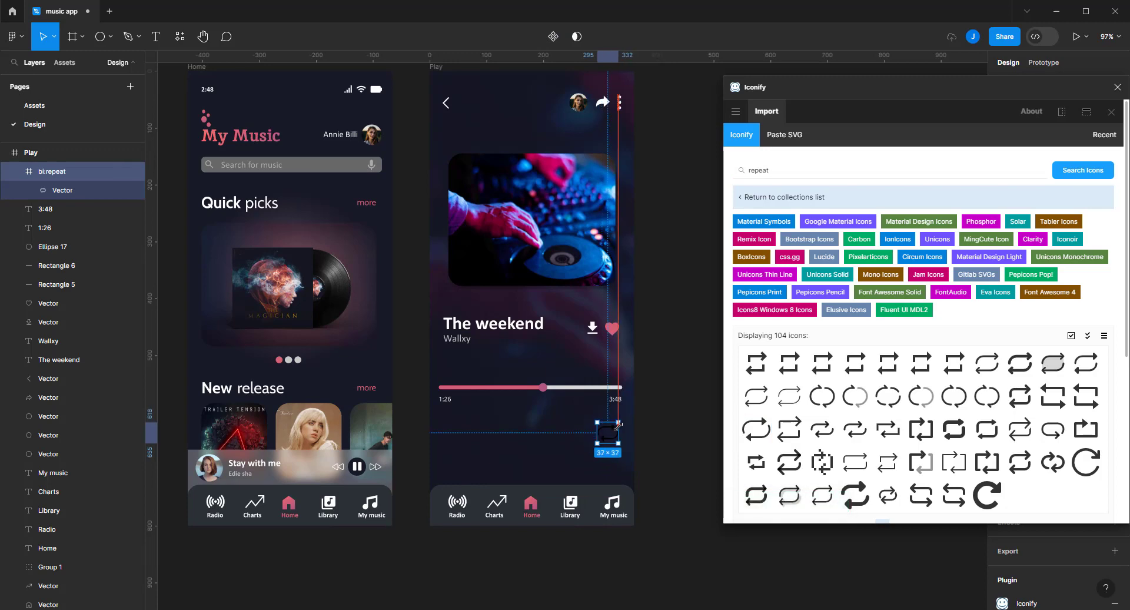
Make the repeat icon light grey D6D6D6 and shrink it to 24×24 below the bar
scroll(646, 408, "up", 3)
scroll(694, 285, "down", 2)
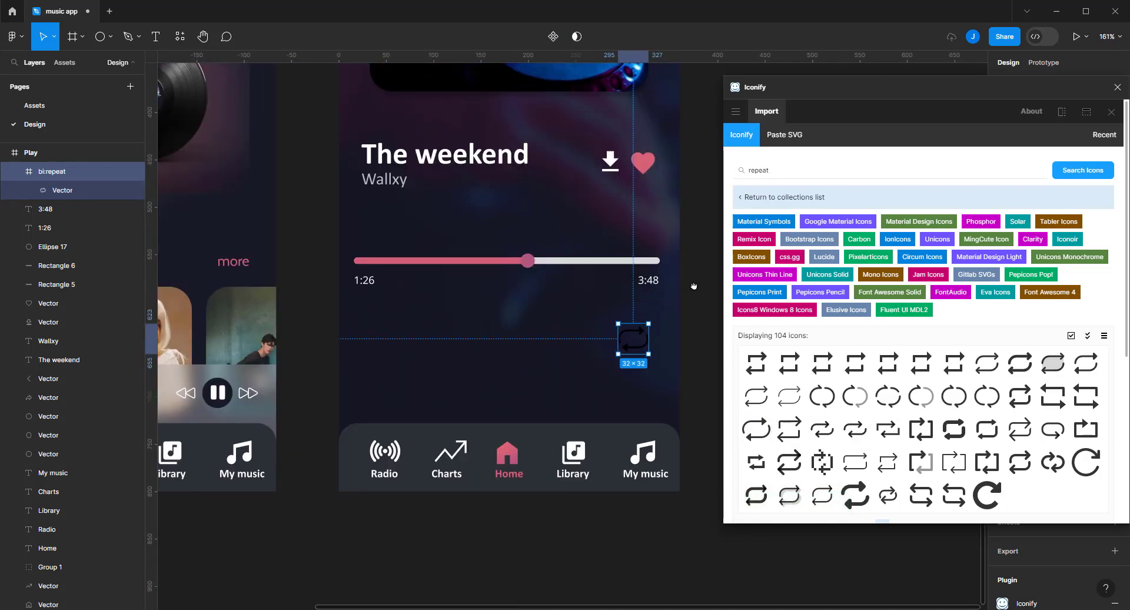
scroll(693, 285, "up", 1)
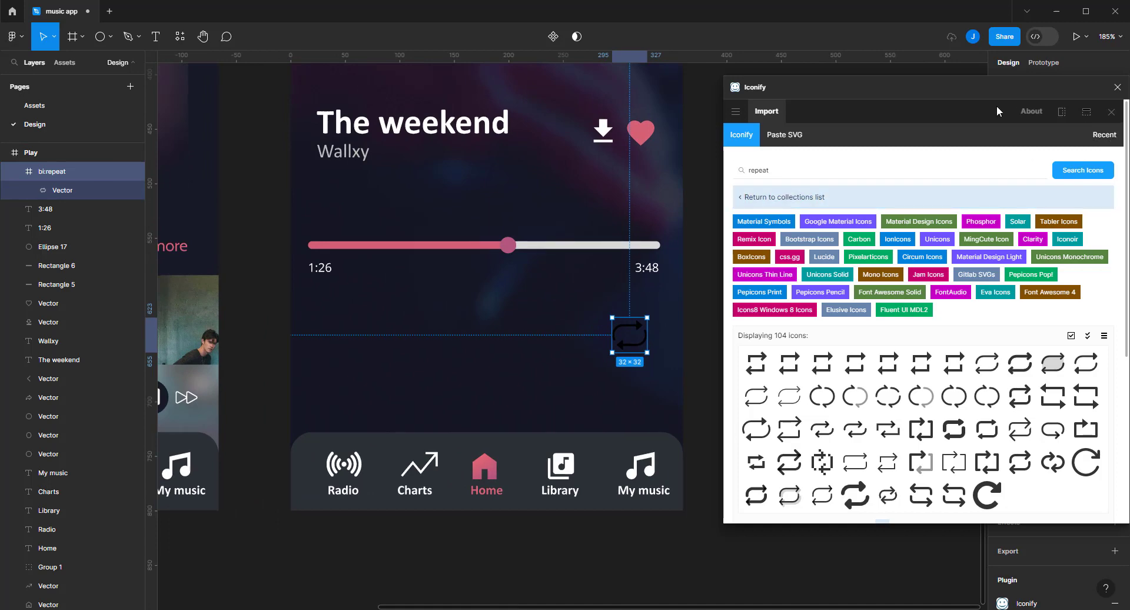
left_click_drag(945, 91, 385, 145)
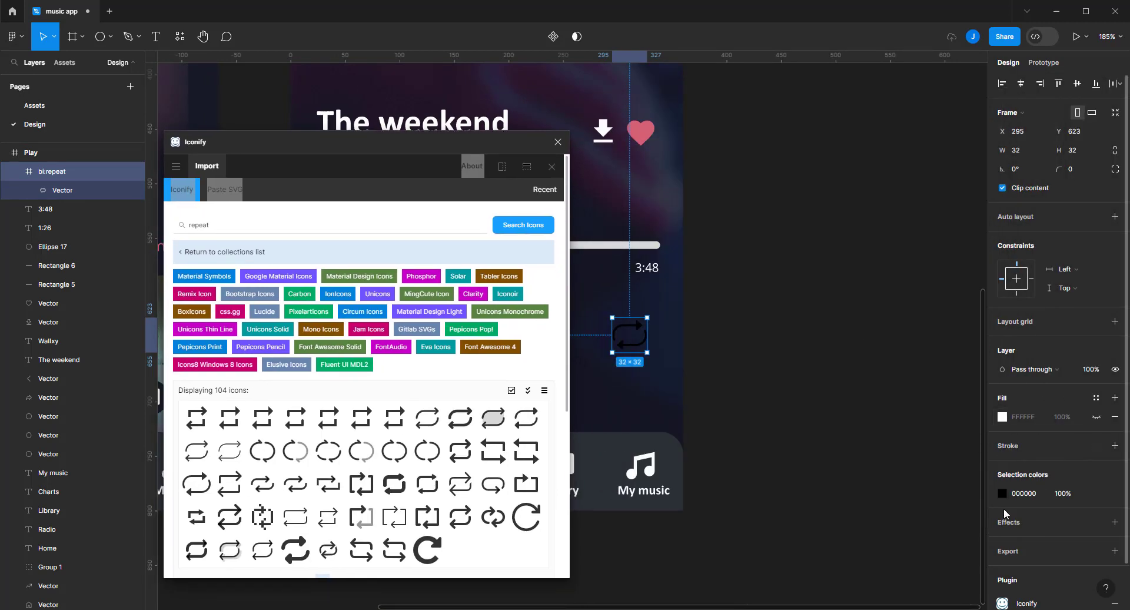
left_click(1002, 494)
left_click_drag(888, 394, 769, 290)
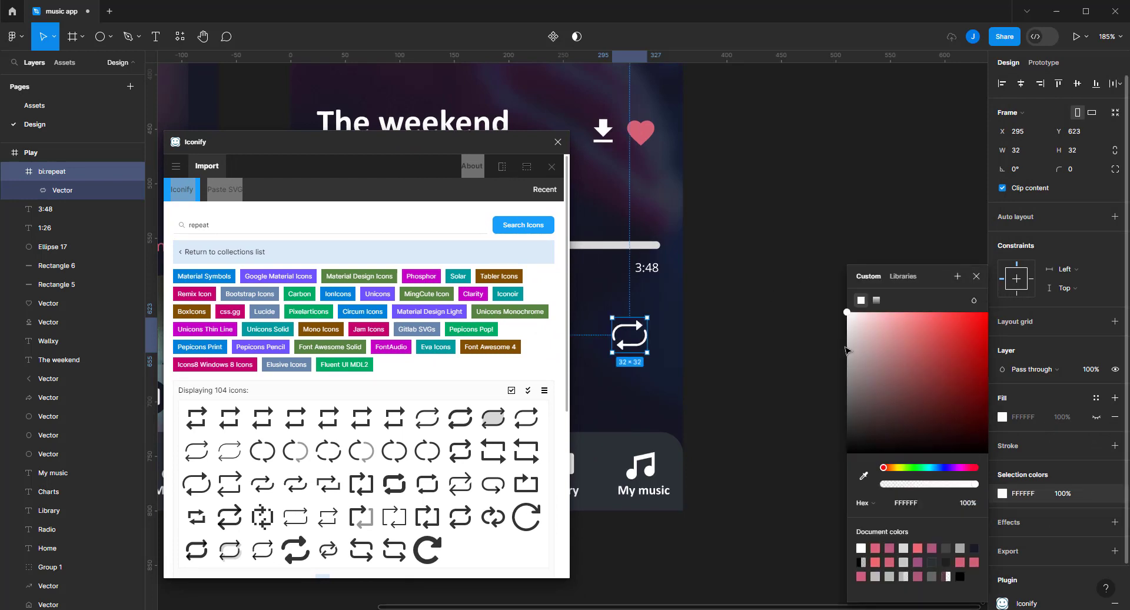
left_click_drag(846, 350, 848, 335)
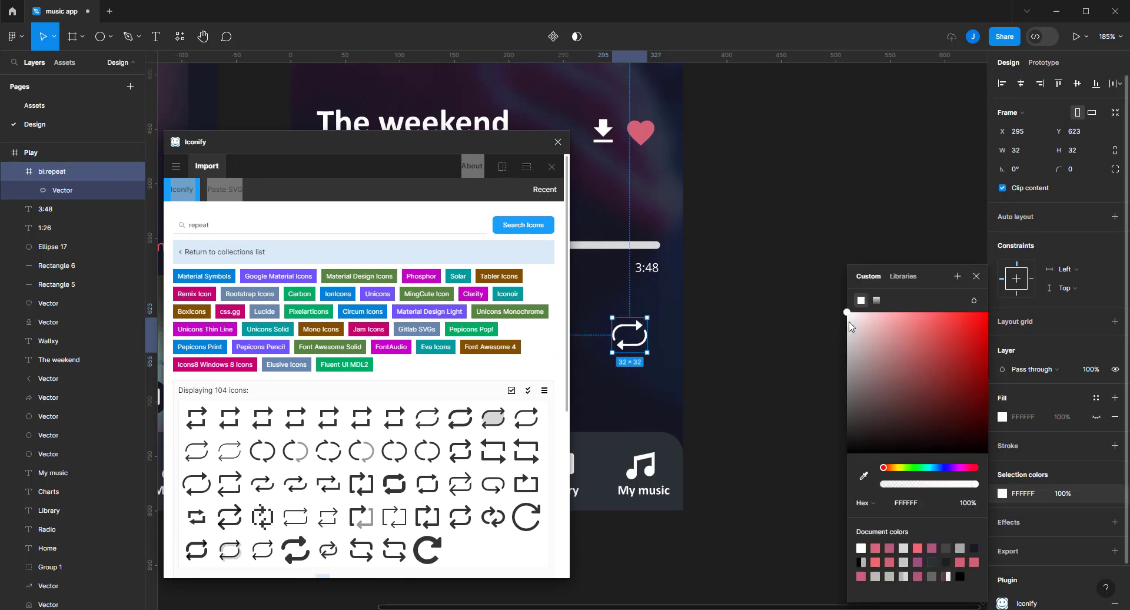
left_click(977, 277)
left_click_drag(646, 319, 637, 352)
Place a shuffle icon from Iconify on the canvas and shrink it beside the repeat icon
left_click_drag(512, 142, 925, 141)
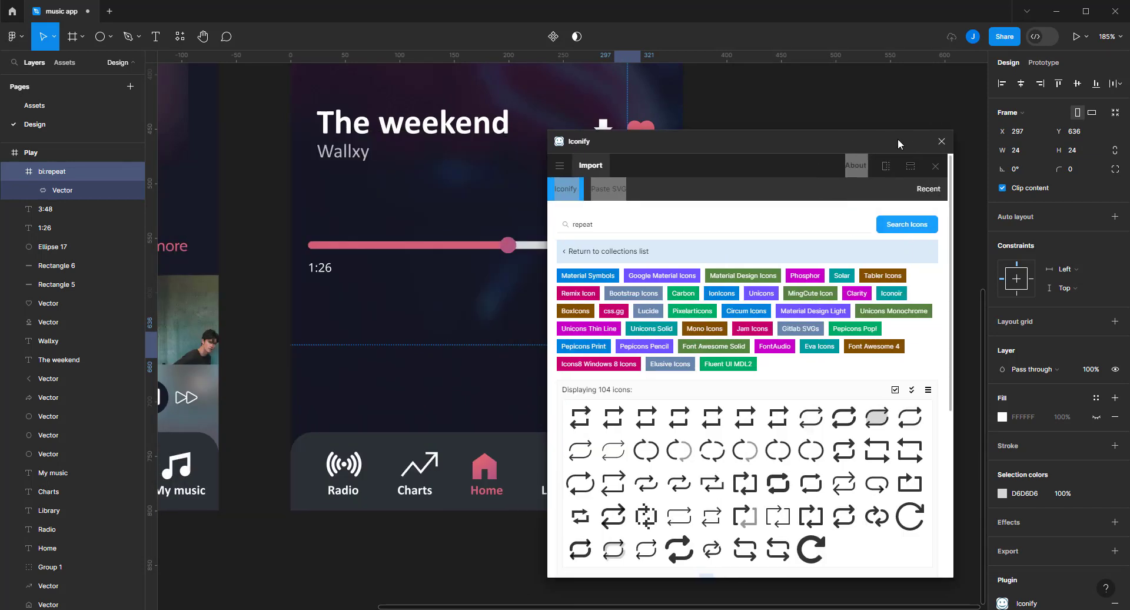
left_click(645, 224)
type("random")
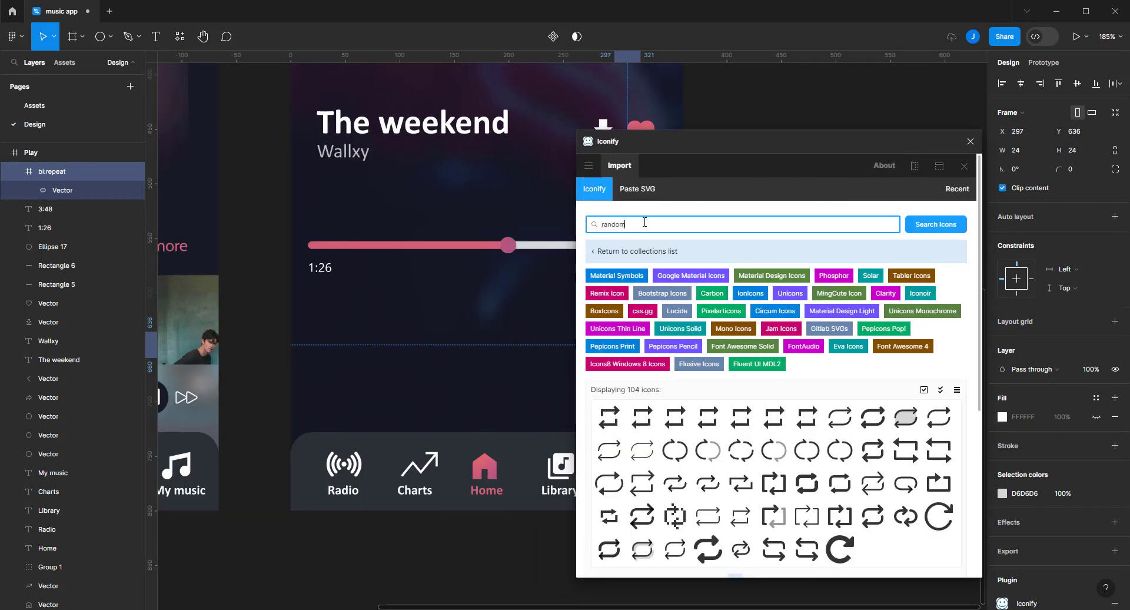
key("Return")
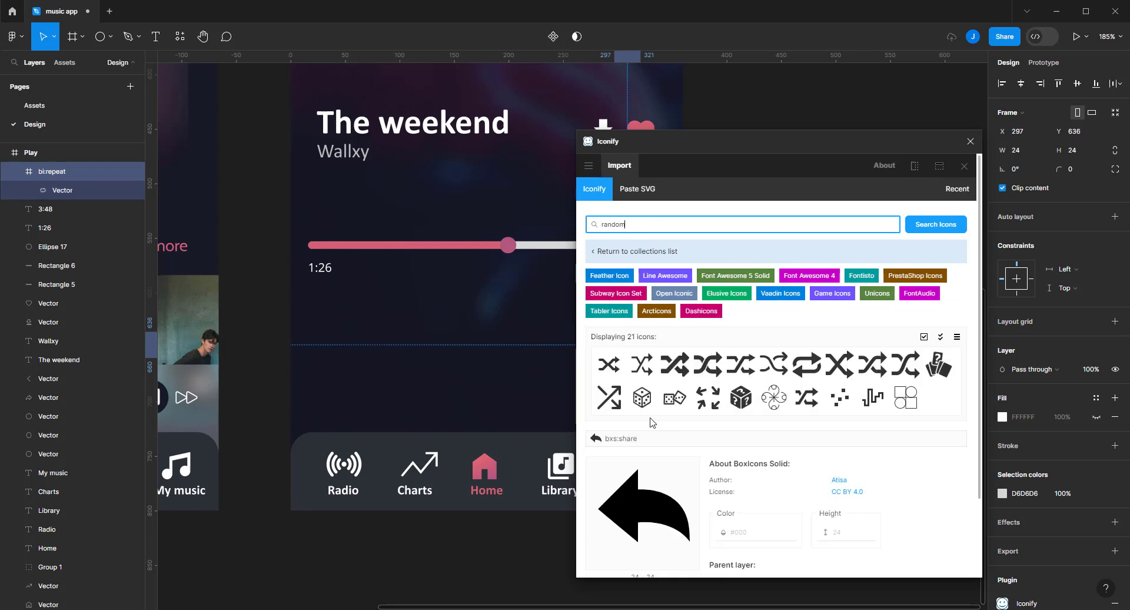
left_click_drag(774, 363, 369, 346)
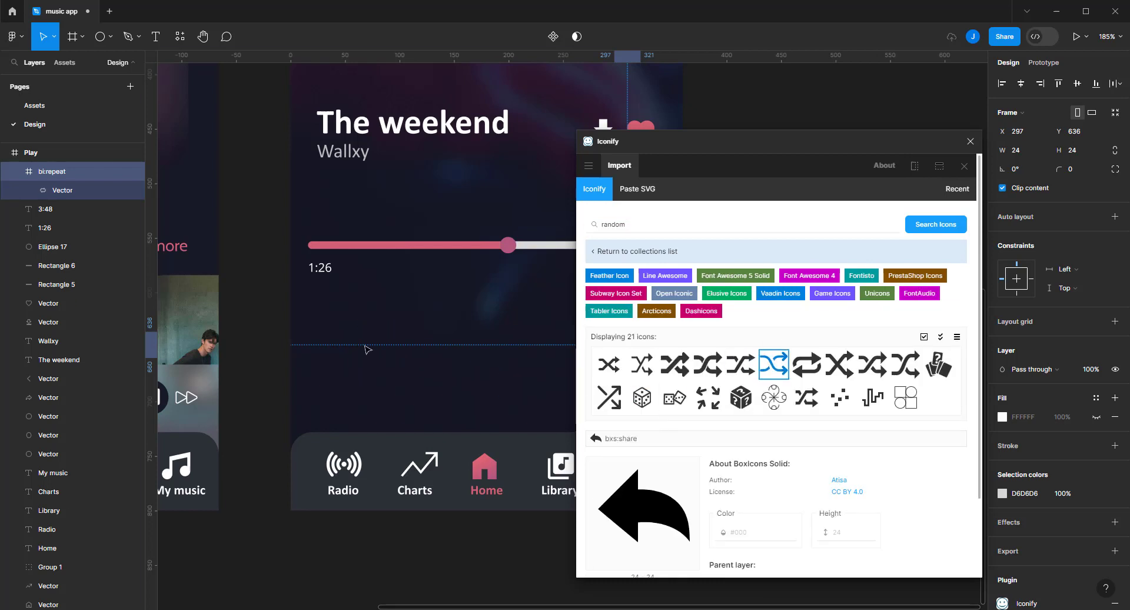
left_click(971, 142)
scroll(629, 148, "down", 3)
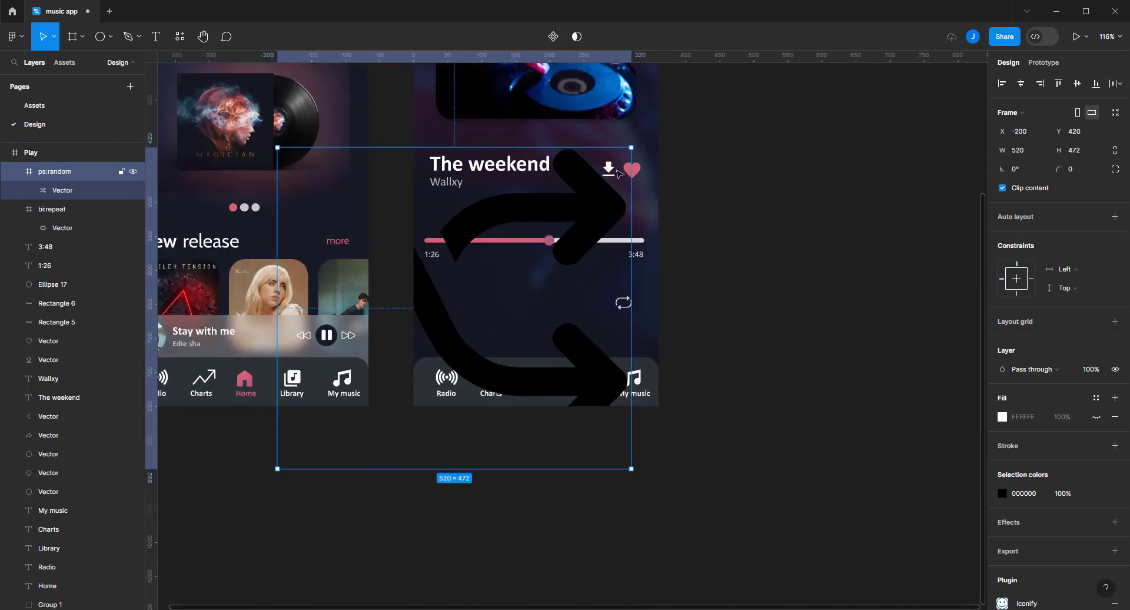
mouse_move(631, 147)
left_mouse_down()
mouse_move(337, 426)
mouse_move(600, 294)
left_mouse_up()
scroll(596, 289, "up", 3)
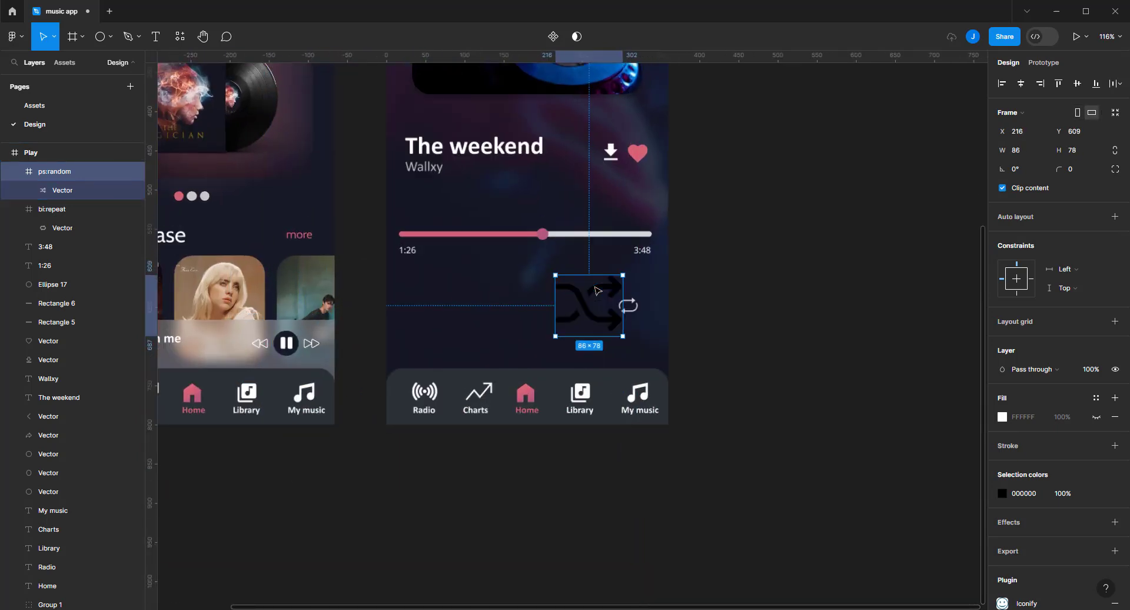
mouse_move(636, 270)
left_mouse_down()
mouse_move(571, 330)
mouse_move(613, 313)
mouse_move(617, 342)
mouse_move(606, 349)
left_mouse_up()
scroll(629, 296, "up", 5)
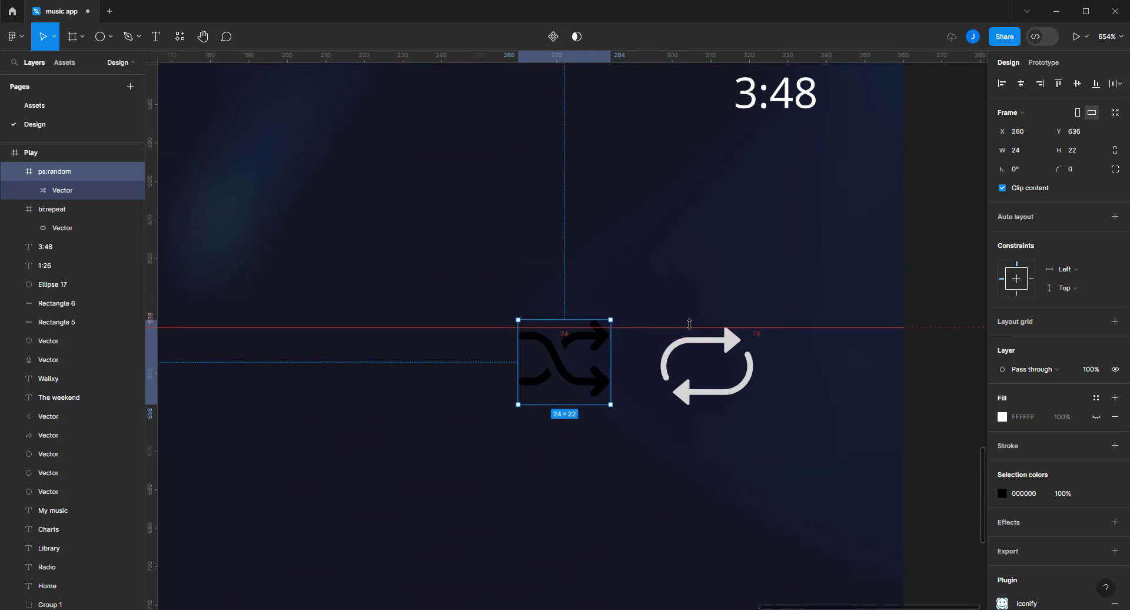
Resize the shuffle icon to 25×23 and move it left under the 1:26 time
left_click_drag(691, 323, 607, 323)
left_click(592, 345)
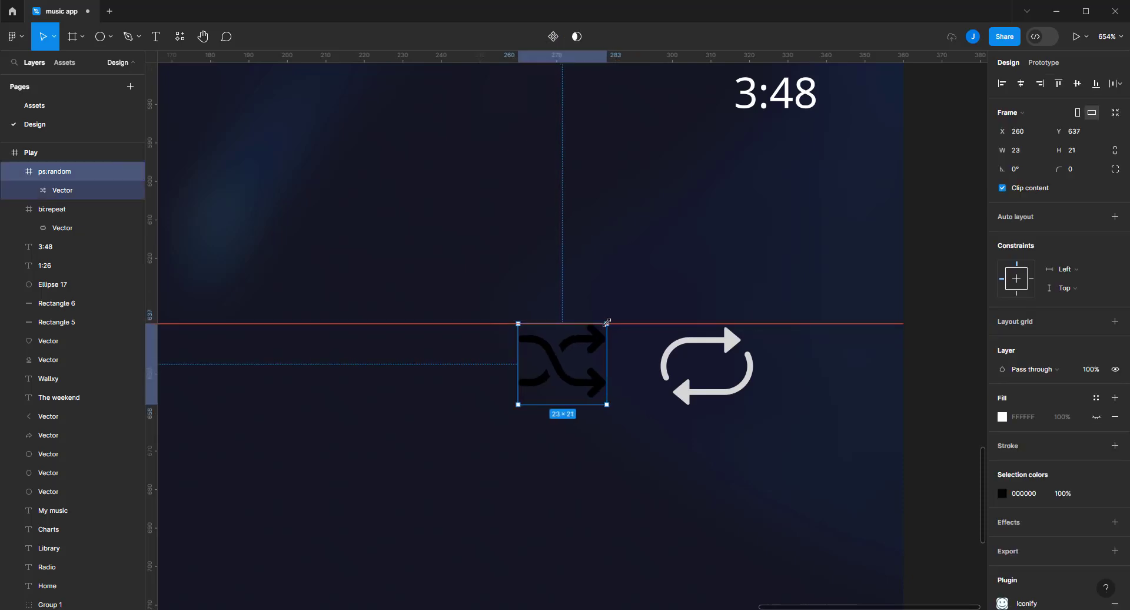
mouse_move(677, 325)
left_mouse_down()
mouse_move(660, 403)
mouse_move(616, 414)
left_mouse_up()
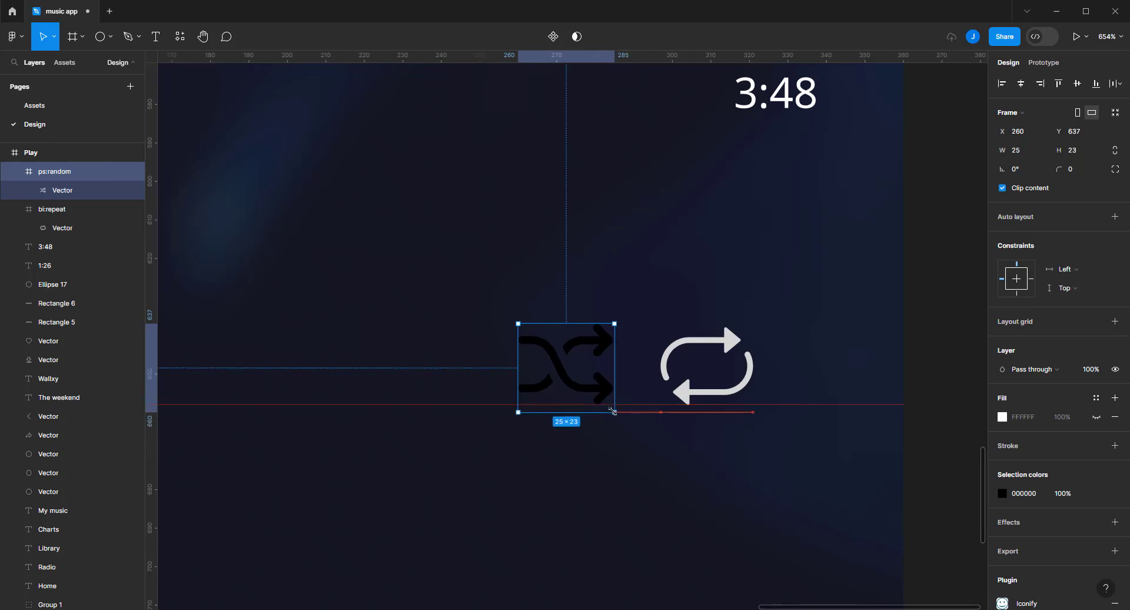
key("Escape")
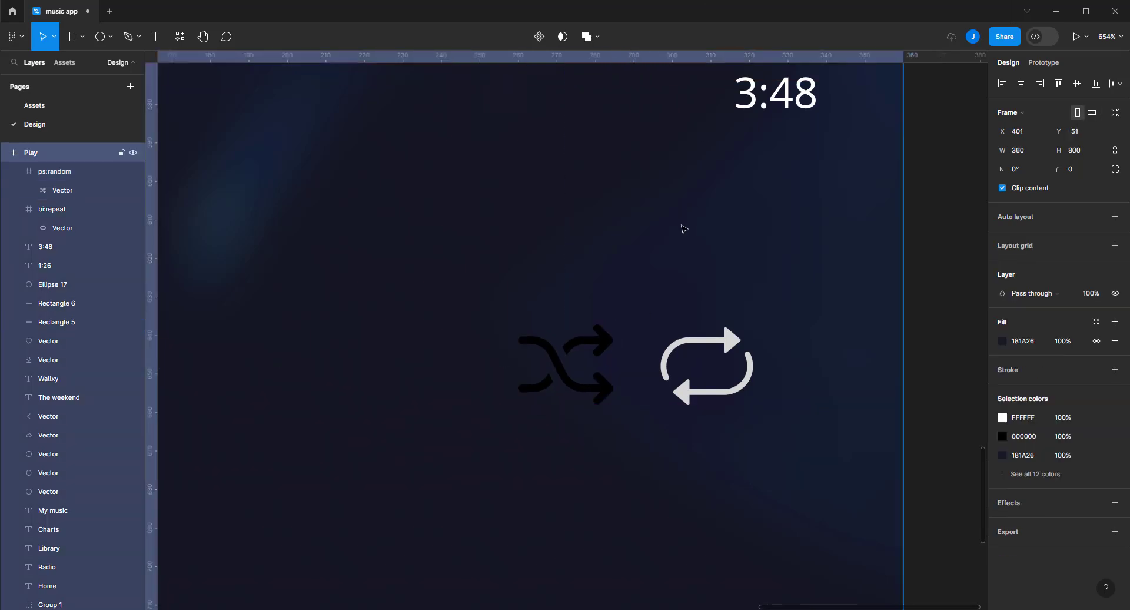
scroll(681, 228, "down", 4, "ctrl")
scroll(681, 227, "down", 2, "ctrl")
scroll(813, 224, "up", 3)
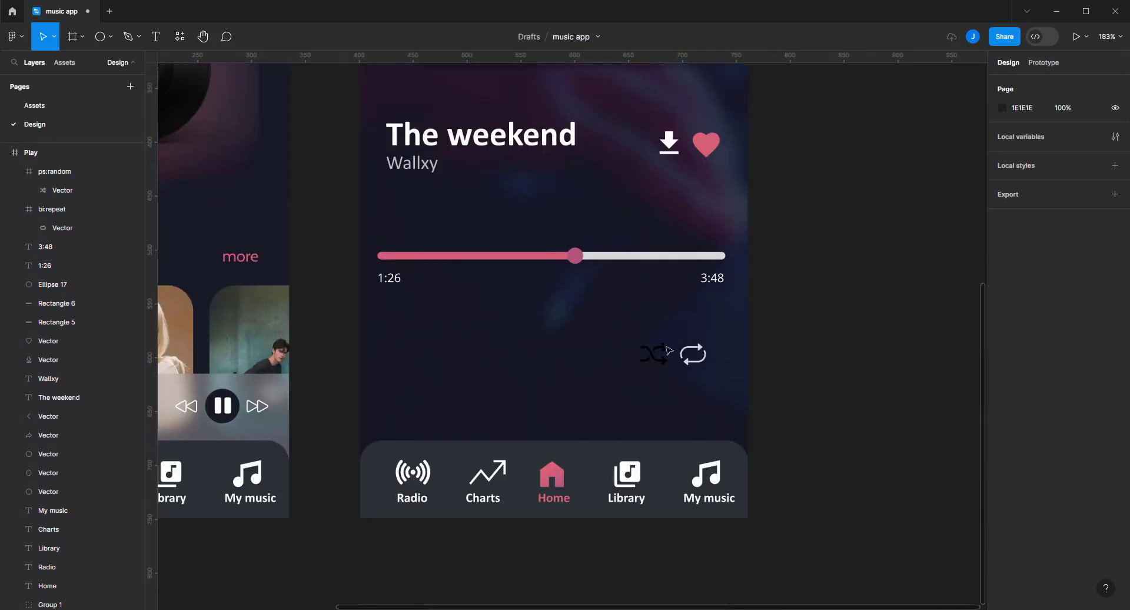
left_click_drag(651, 352, 415, 359)
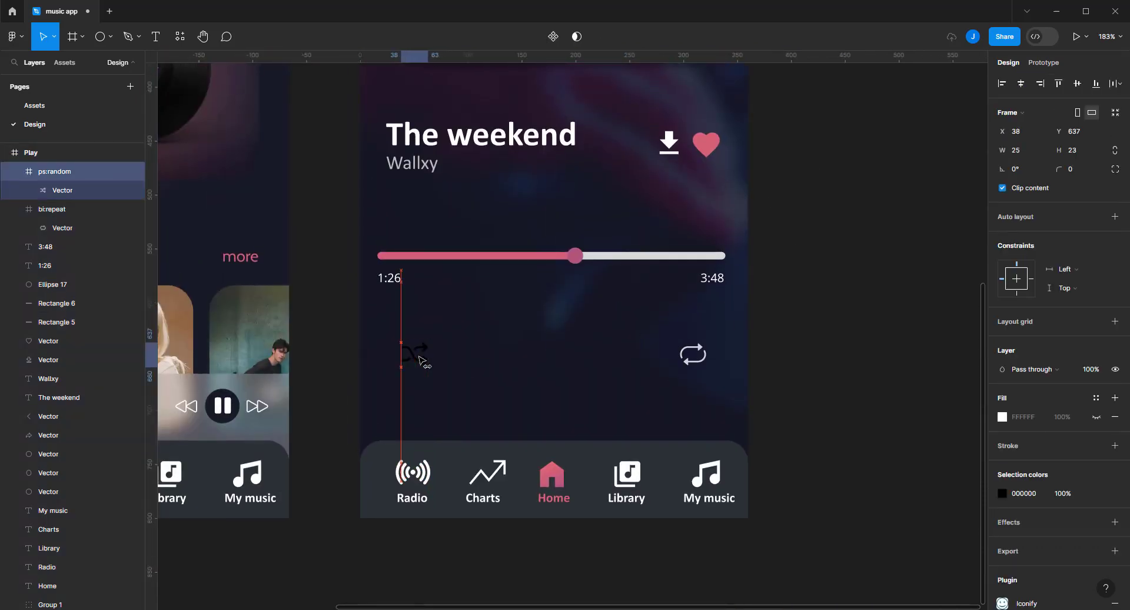
Eyedrop the repeat icon's light grey D6D6D6 onto the shuffle icon
key("i")
scroll(930, 107, "up", 2, "ctrl")
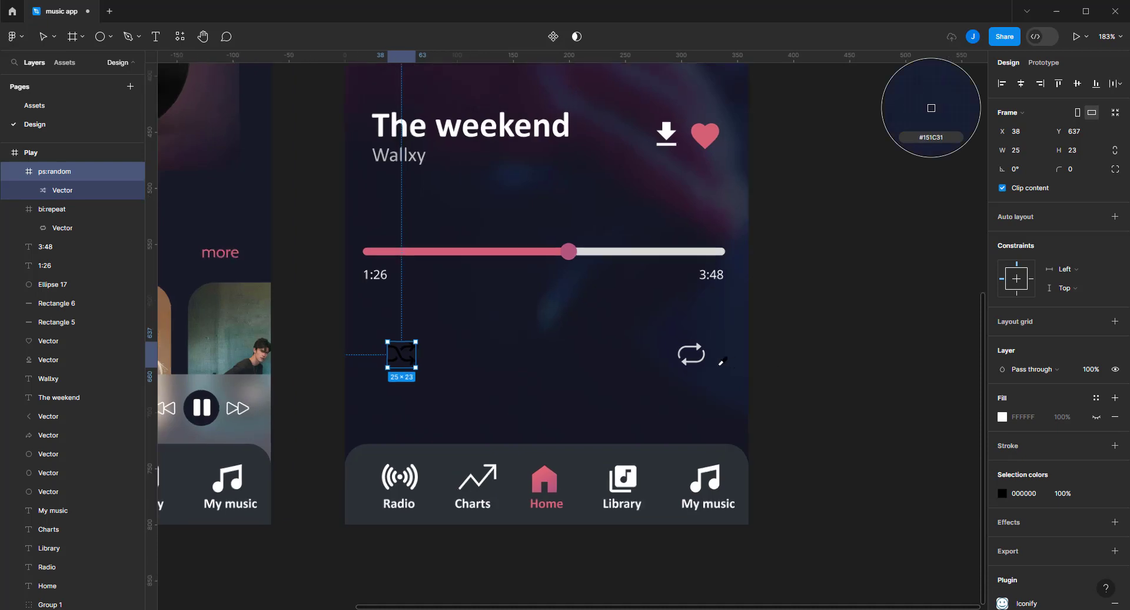
scroll(930, 106, "up", 3, "ctrl")
left_click(683, 355)
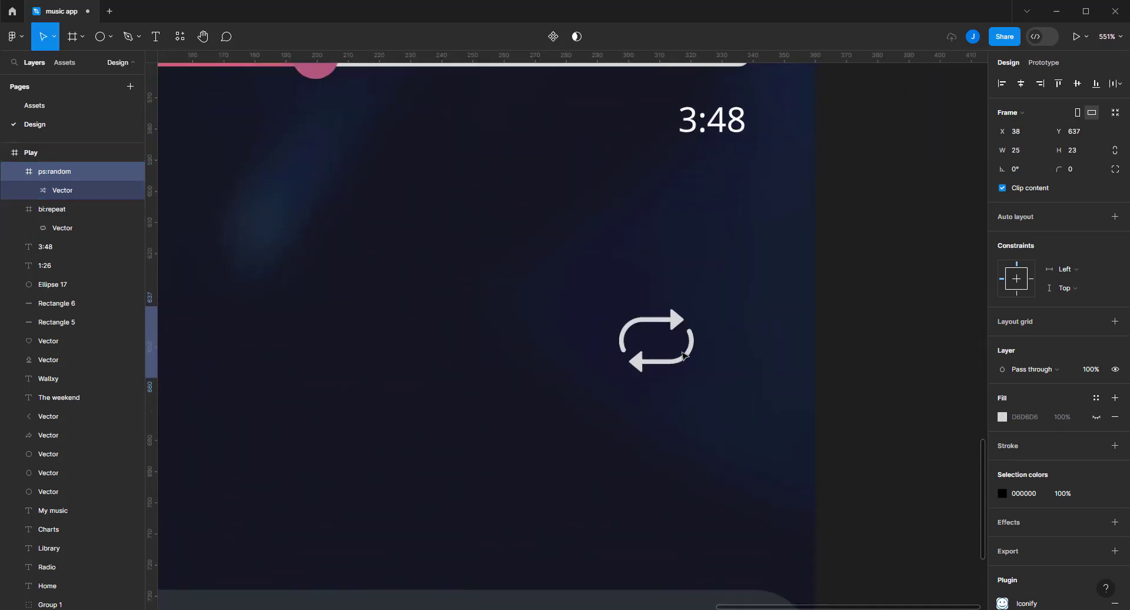
scroll(682, 354, "down", 3, "ctrl")
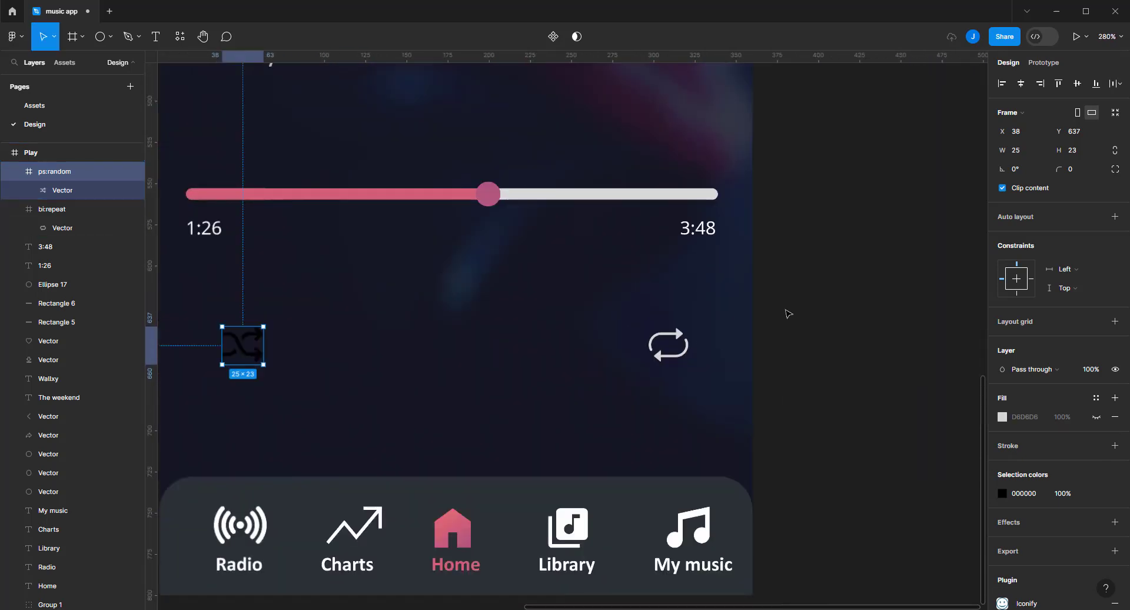
left_click(1002, 493)
left_click(864, 476)
scroll(664, 330, "up", 3, "ctrl")
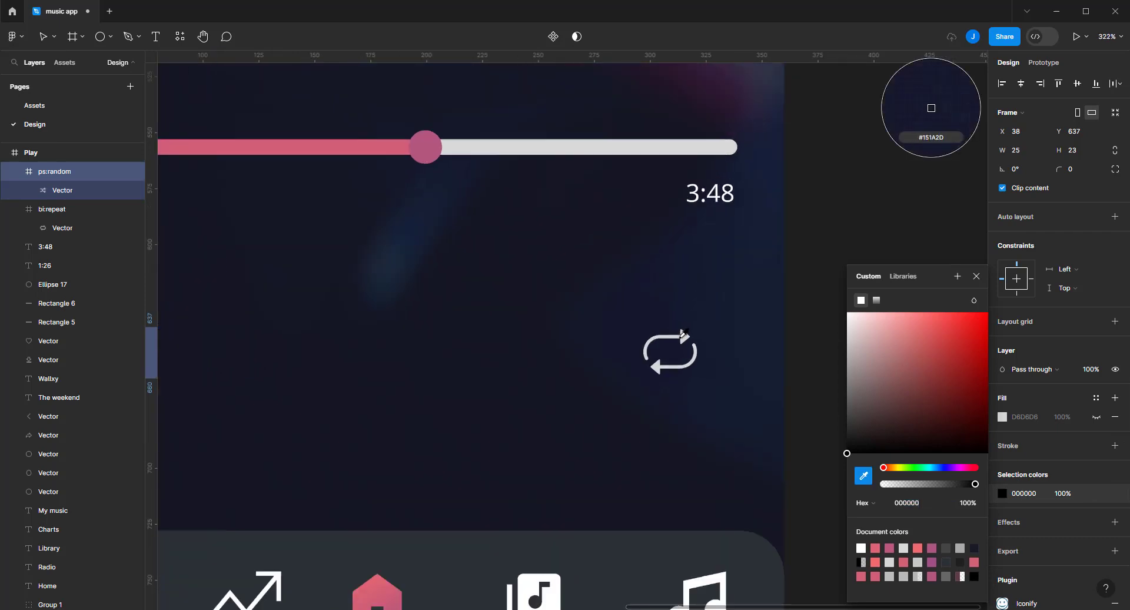
left_click(686, 332)
scroll(689, 340, "down", 5, "ctrl")
Copy the mini-player's forward icon into the Play screen beside repeat, sized 28×15
left_click(782, 254)
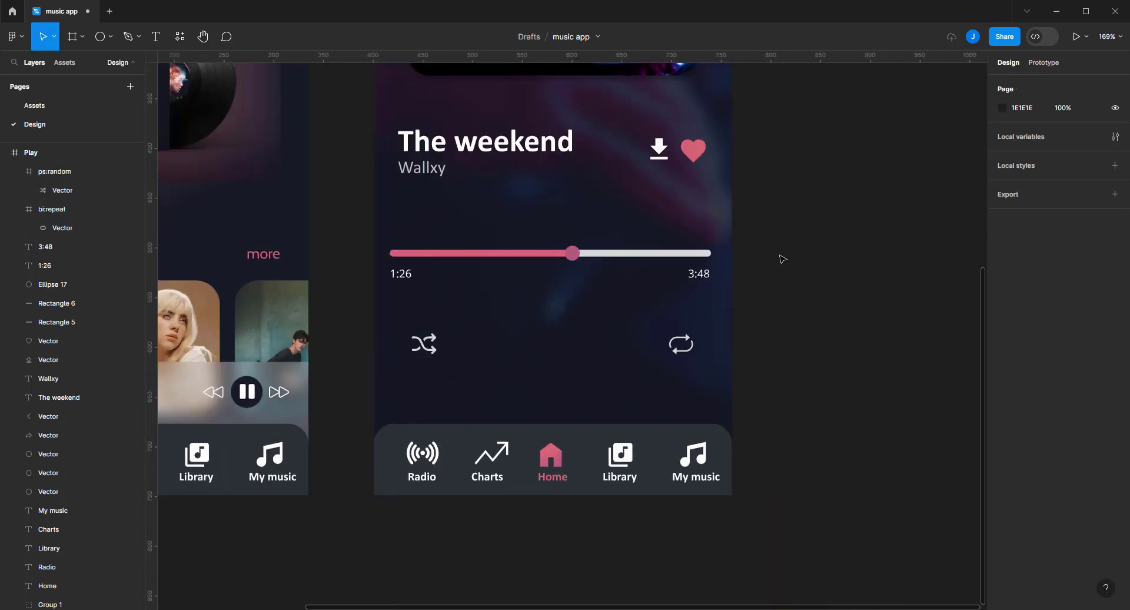
scroll(783, 283, "up", 2)
scroll(786, 313, "down", 2, "ctrl")
right_click(828, 258)
mouse_move(888, 358)
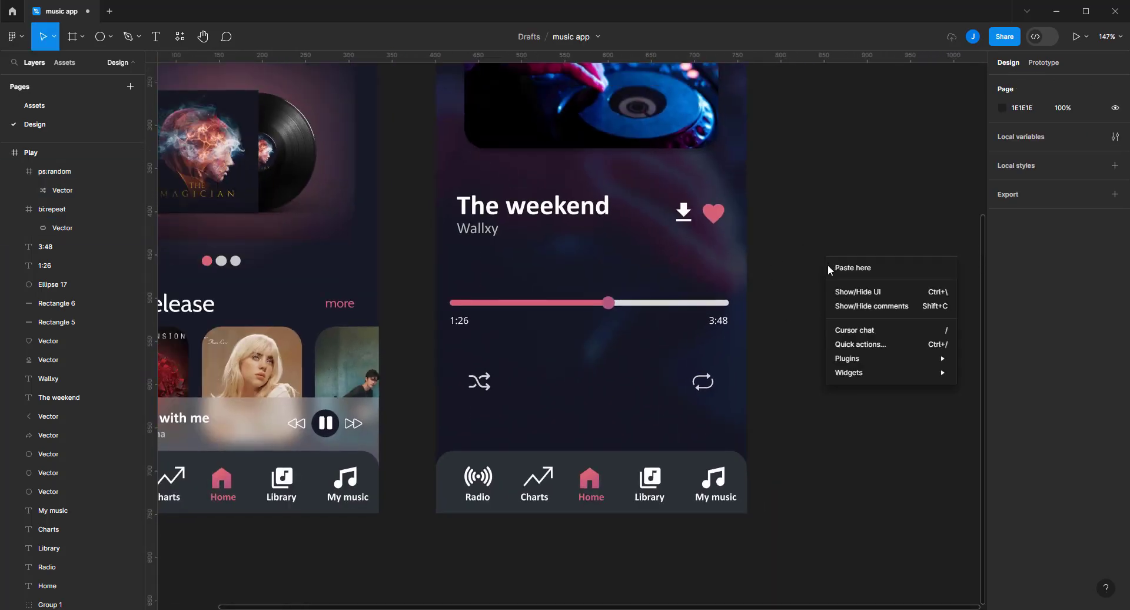
left_click(779, 298)
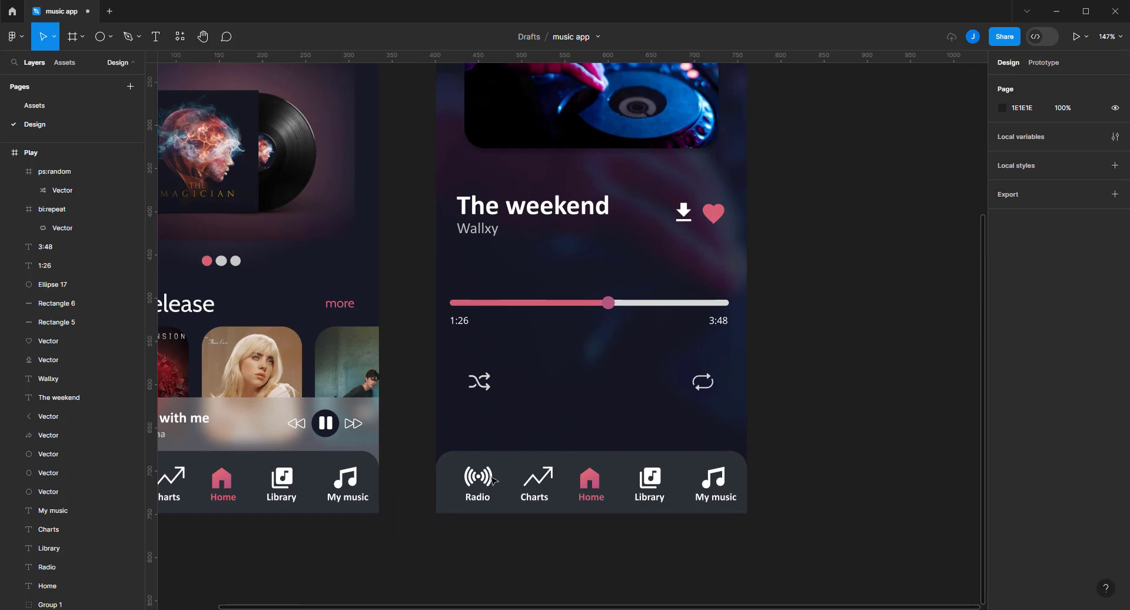
left_click(356, 424)
left_click_drag(356, 424, 659, 382)
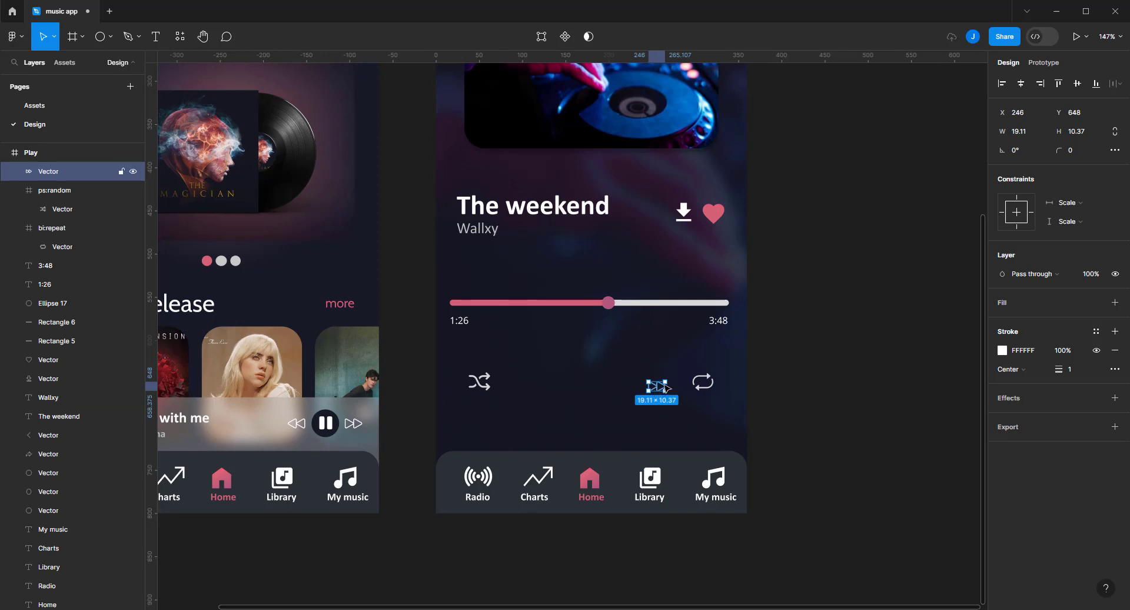
left_click_drag(674, 374, 681, 370)
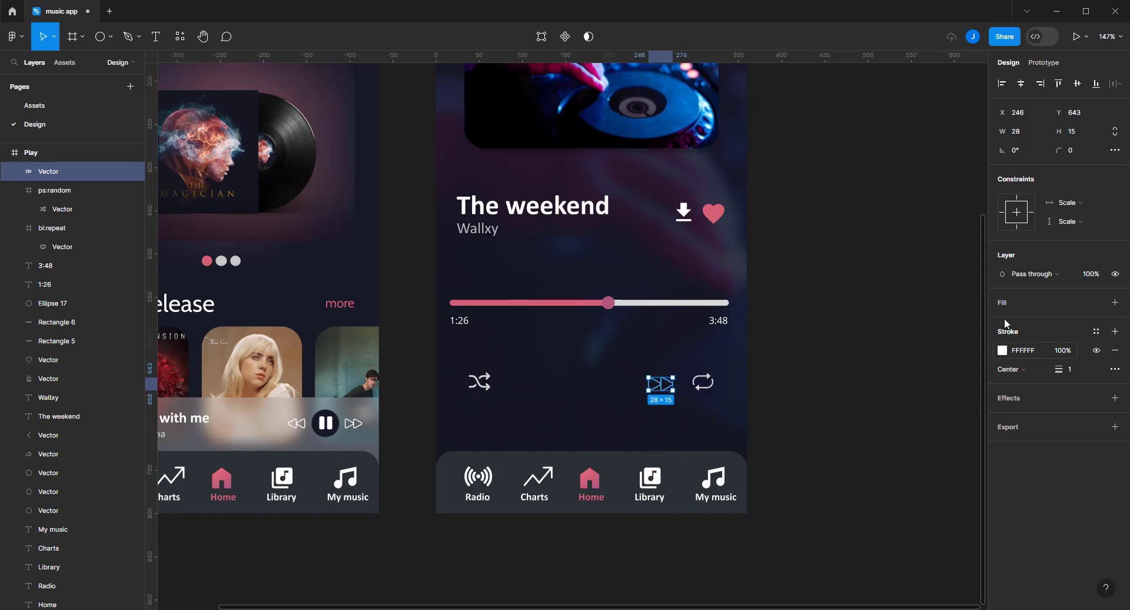
Give the forward icon a white FFFFFF fill
left_click(1063, 307)
left_click(1003, 321)
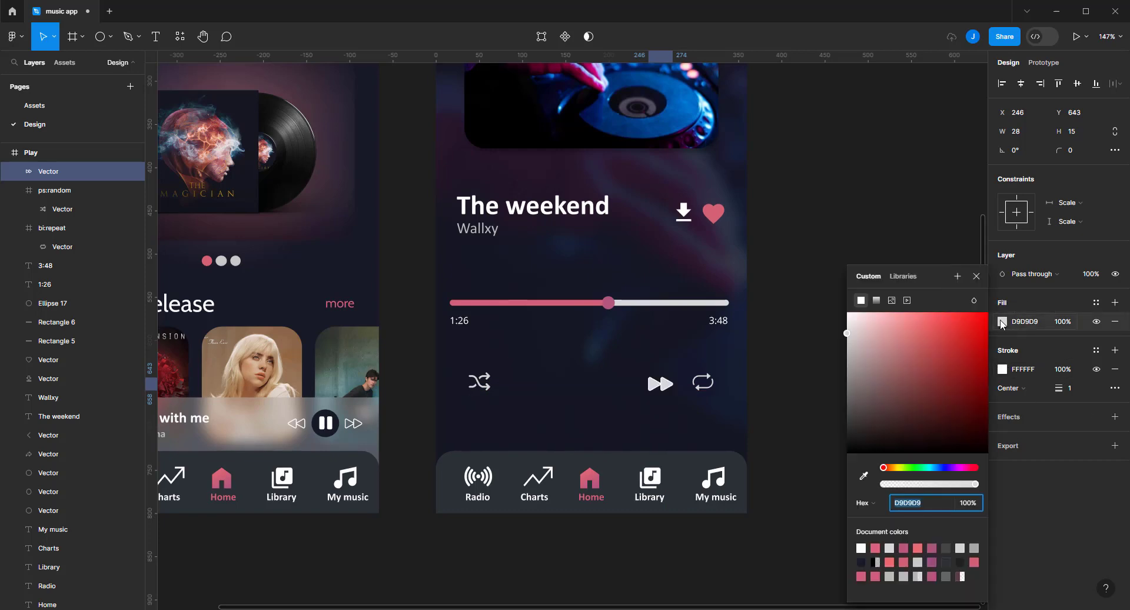
left_click_drag(858, 327, 847, 312)
left_click(957, 276)
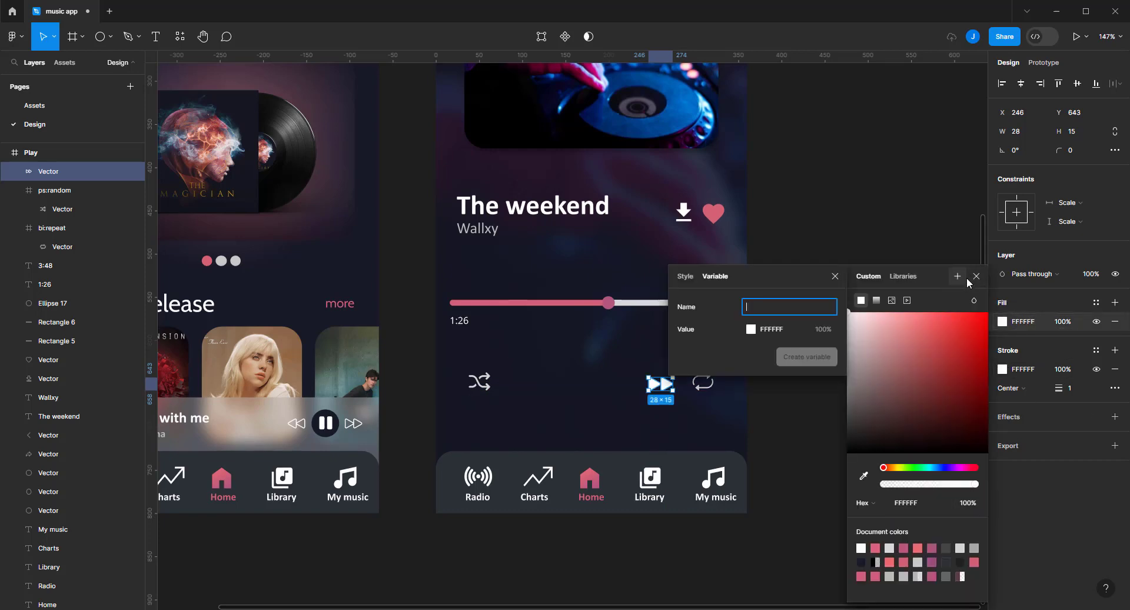
left_click(977, 276)
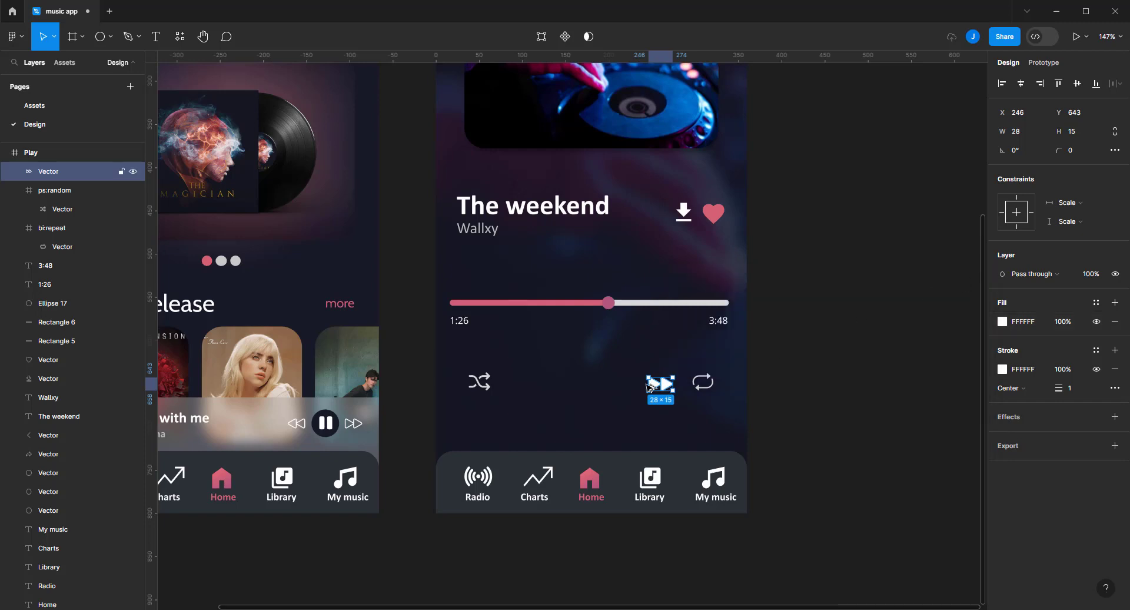
Duplicate the forward icon, flip the copy horizontally as rewind, and scale both up
left_click_drag(648, 387, 523, 387)
right_click(532, 383)
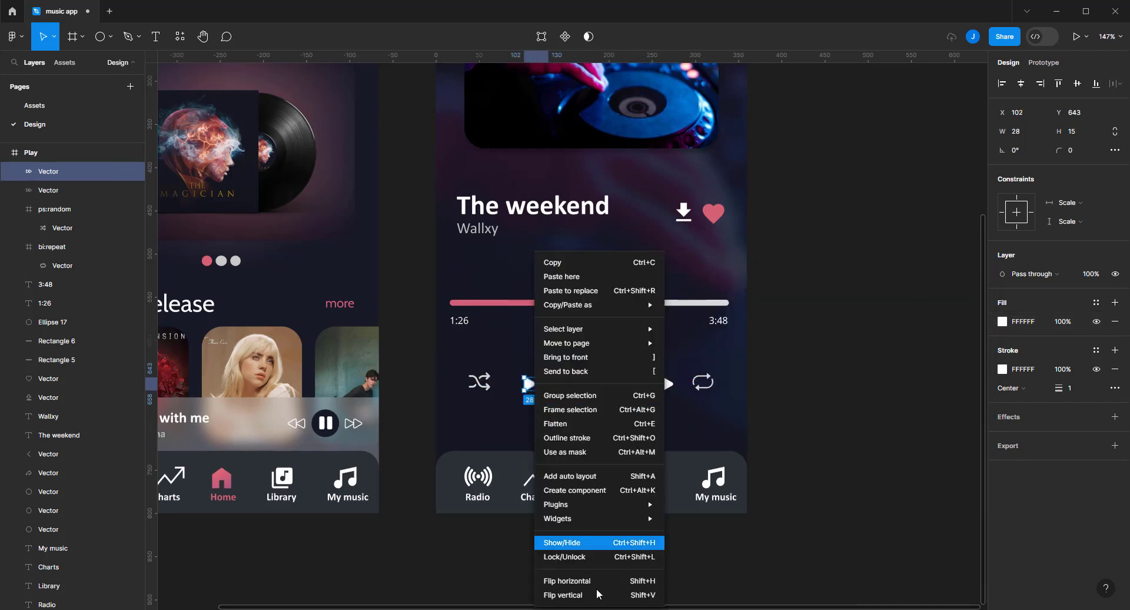
left_click(589, 581)
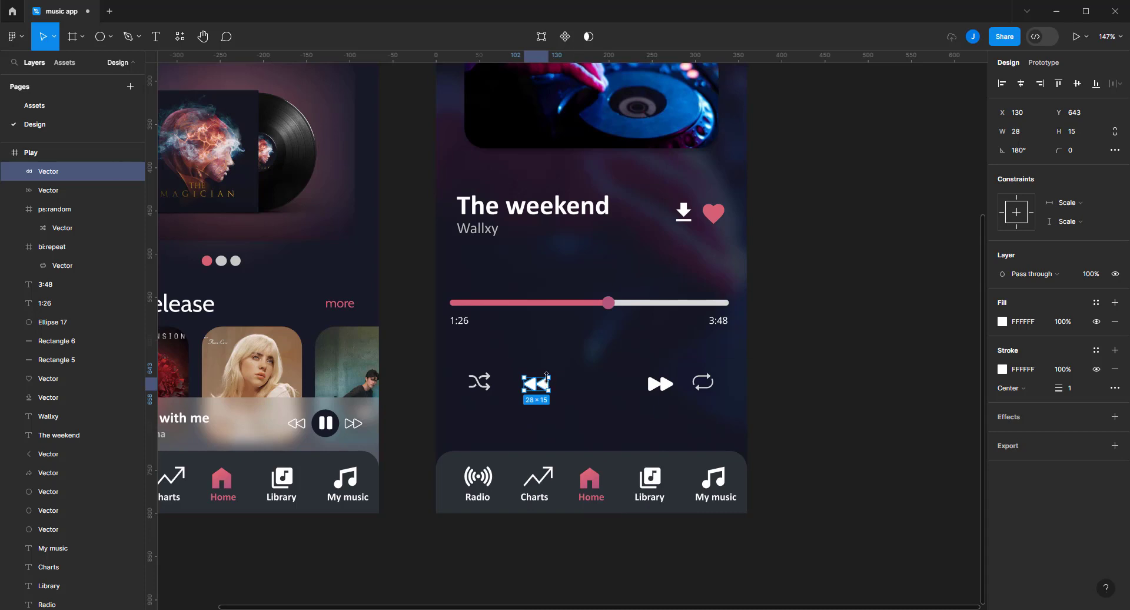
left_click(668, 383, "shift")
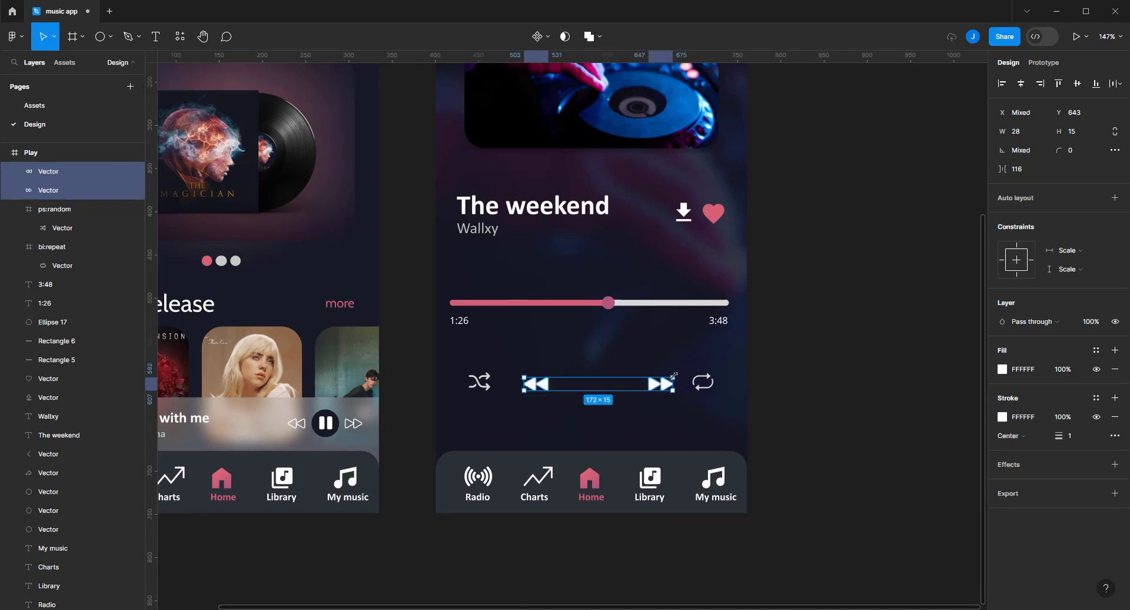
left_click_drag(673, 376, 670, 371)
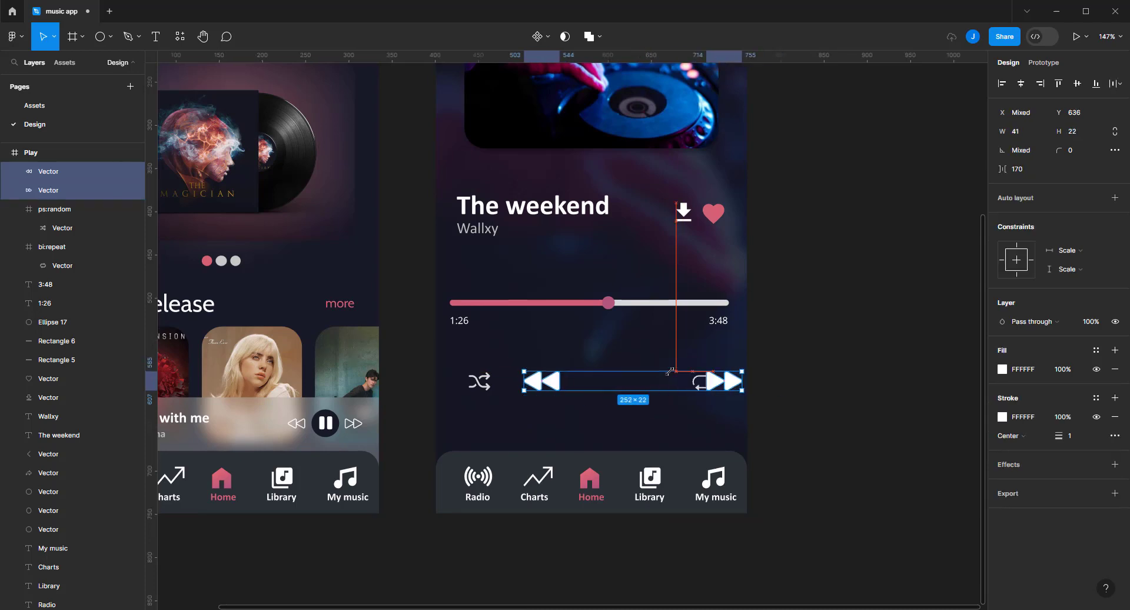
Size both arrows to 39×21 and position them between the shuffle and repeat icons
left_click(773, 361)
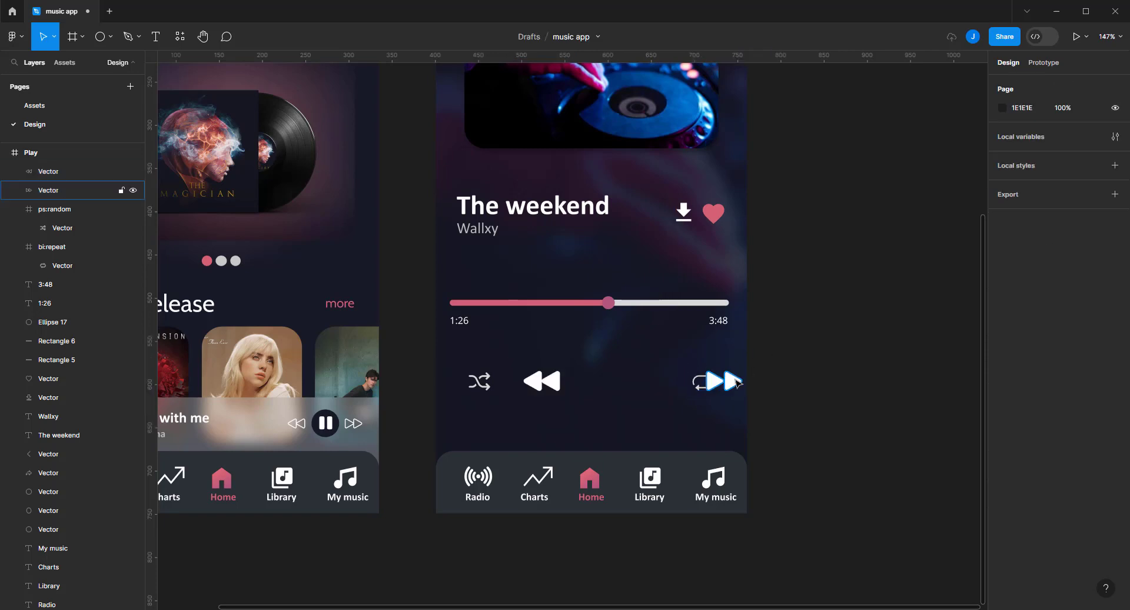
left_click_drag(733, 383, 668, 385)
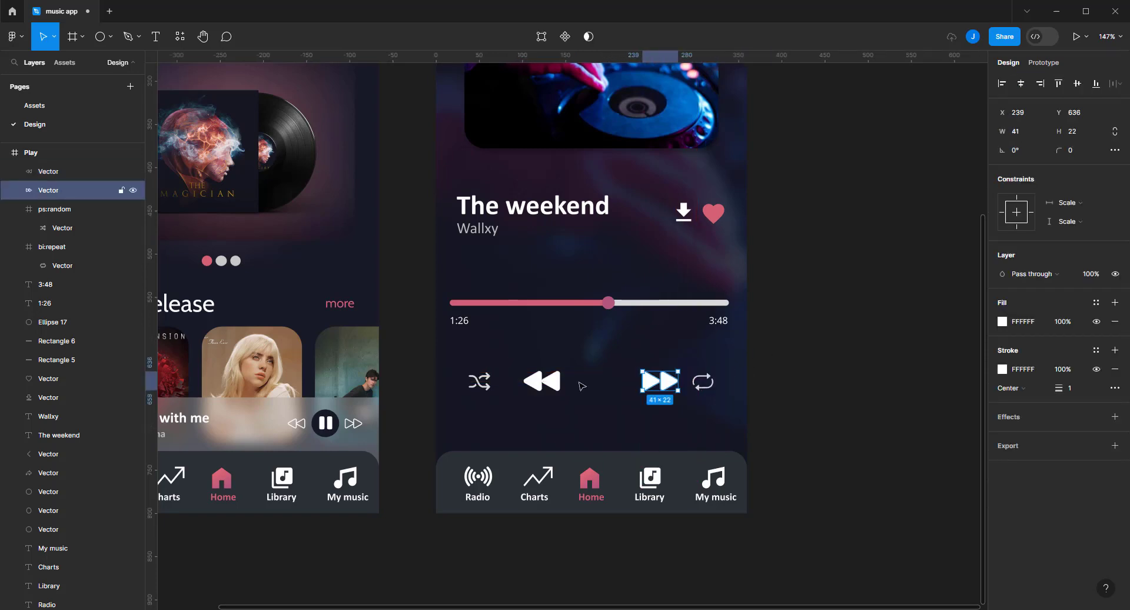
left_click(543, 381)
left_click_drag(553, 383, 543, 385)
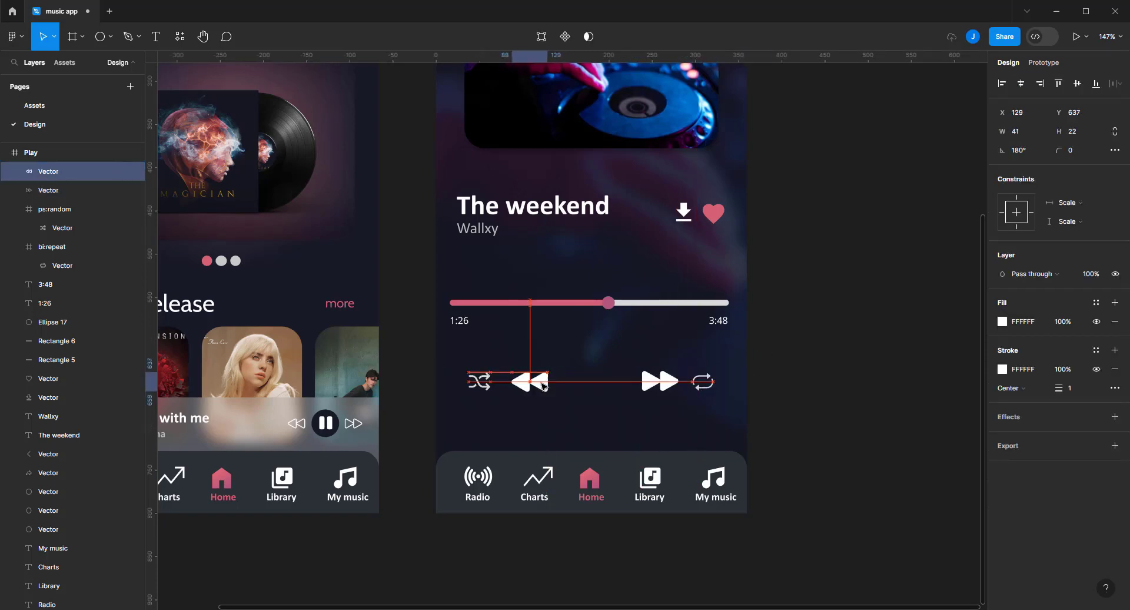
left_click(852, 388)
left_click(660, 381)
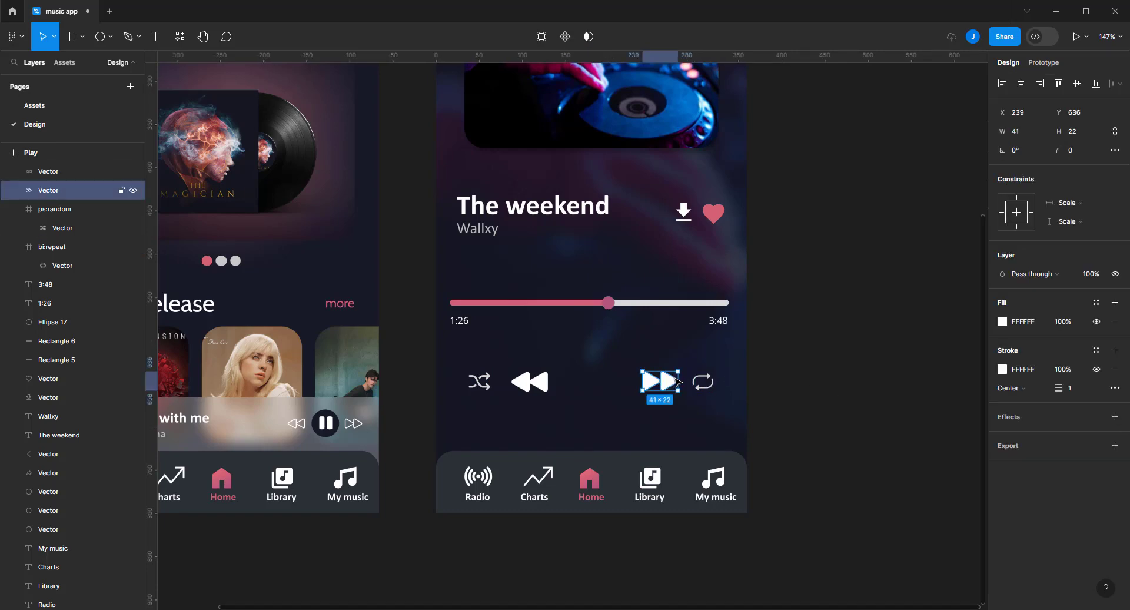
left_click(543, 381, "shift")
left_click_drag(509, 370, 520, 371)
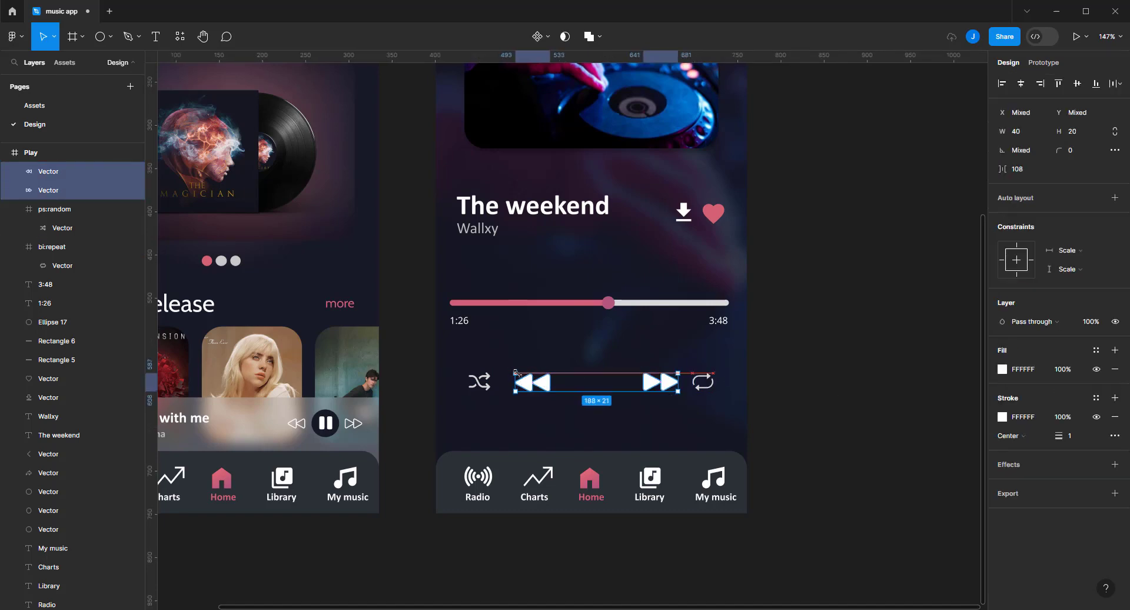
left_click(869, 400)
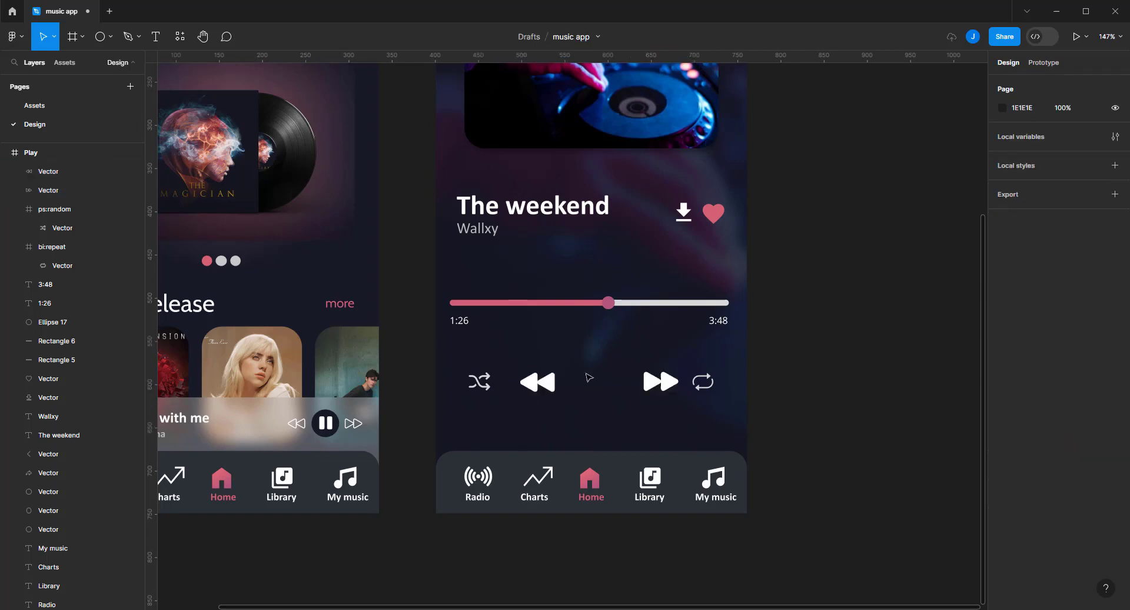
left_click_drag(537, 384, 524, 386)
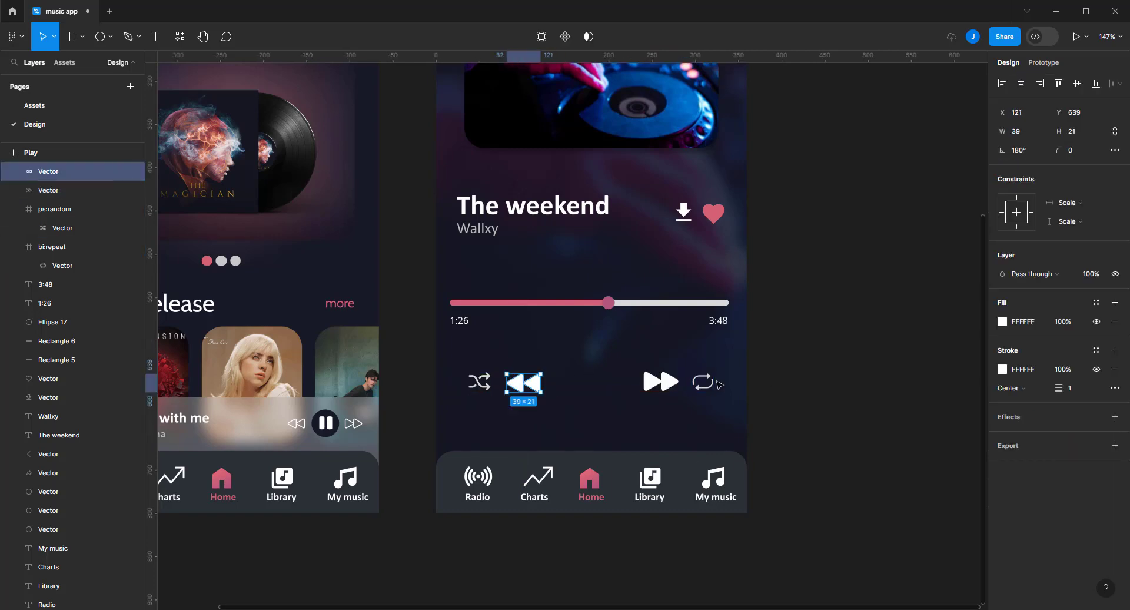
left_click(777, 357)
left_click_drag(765, 358, 423, 406)
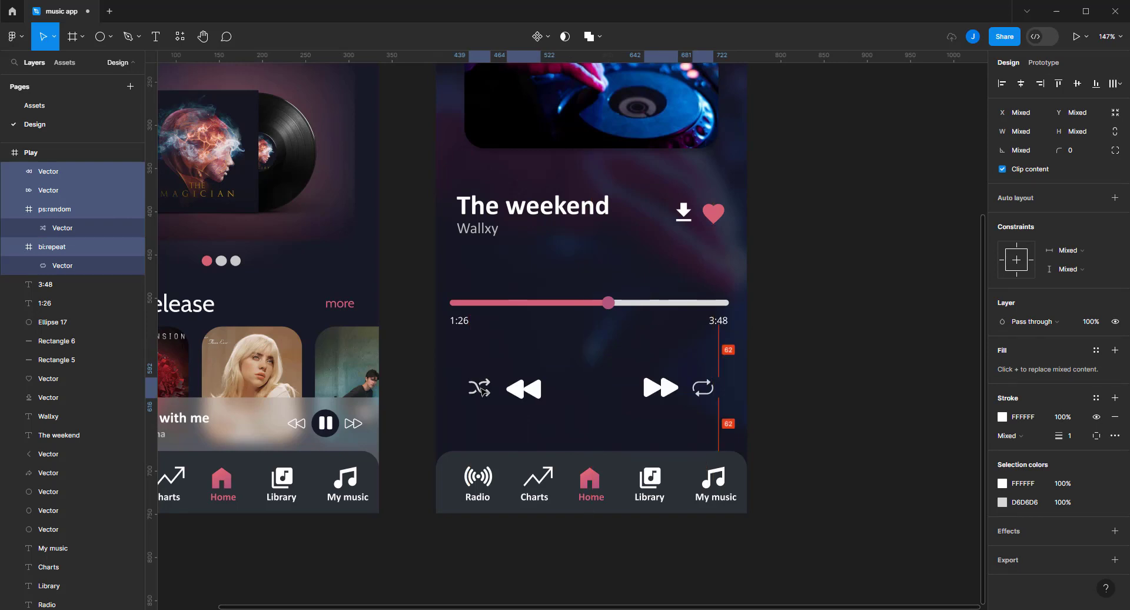
Move the DJ image, title and progress bar down 22 px
left_click(842, 330)
scroll(798, 278, "down", 5)
left_click_drag(797, 277, 717, 343)
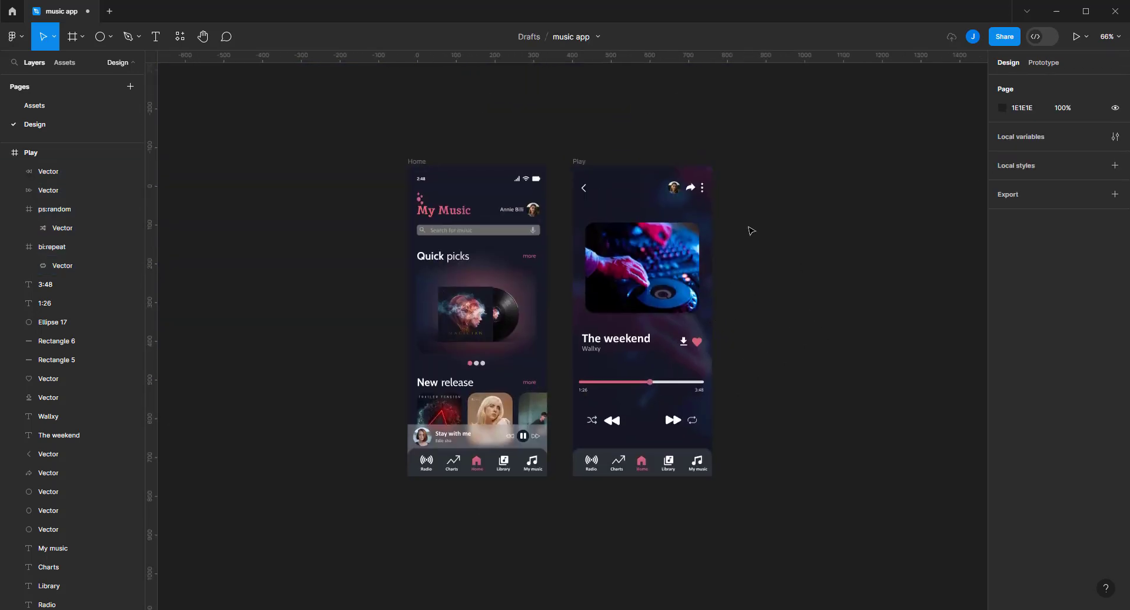
left_click_drag(745, 238, 575, 396)
left_click_drag(636, 279, 635, 288)
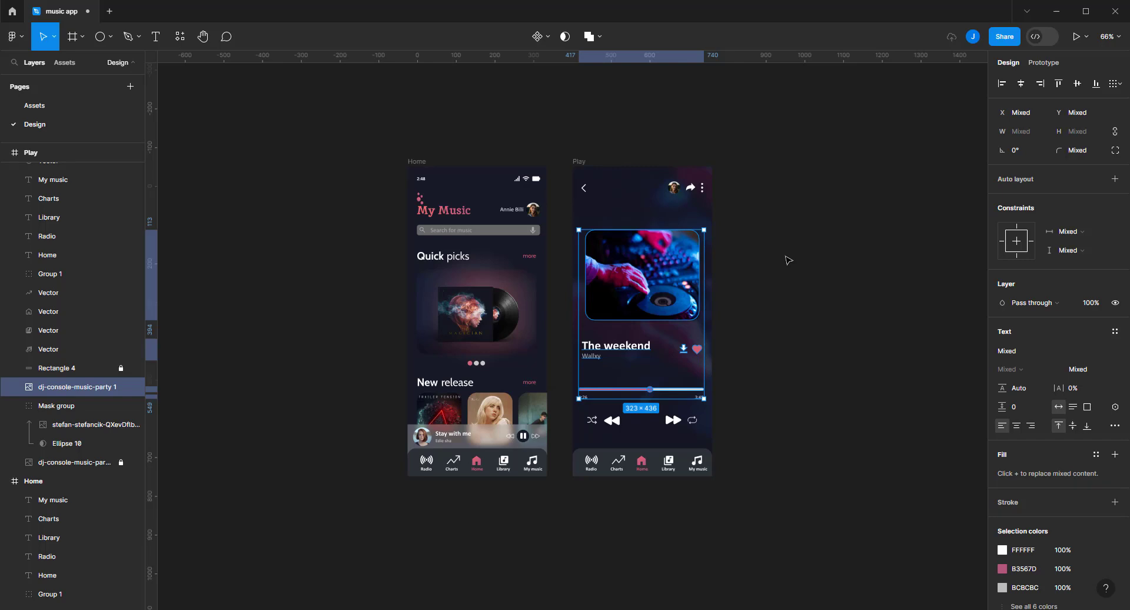
left_click(788, 259)
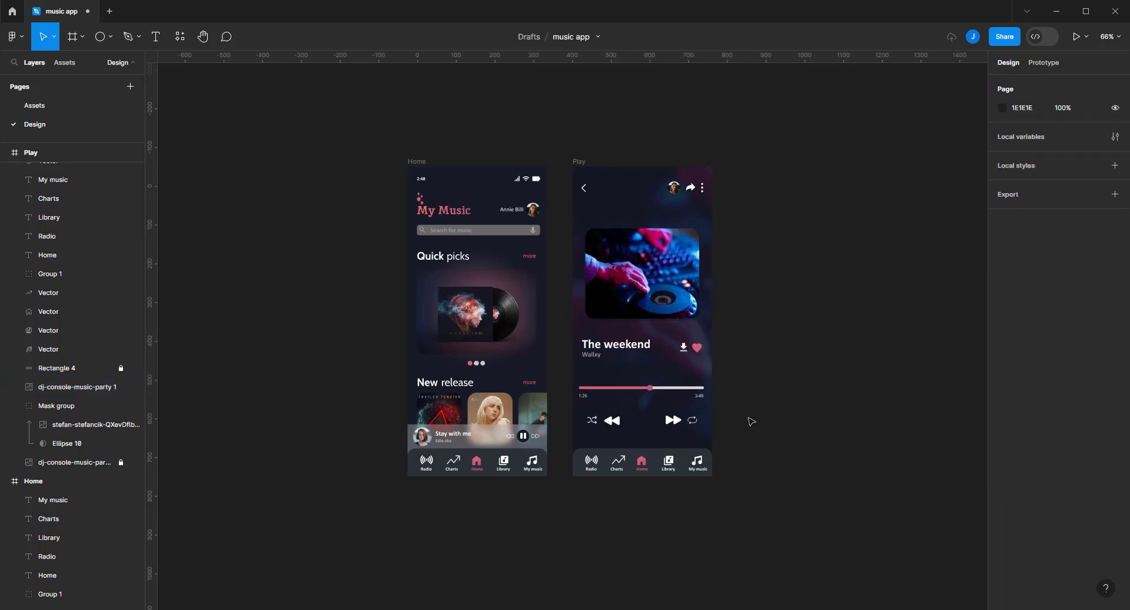
scroll(751, 421, "up", 5)
scroll(314, 457, "up", 5)
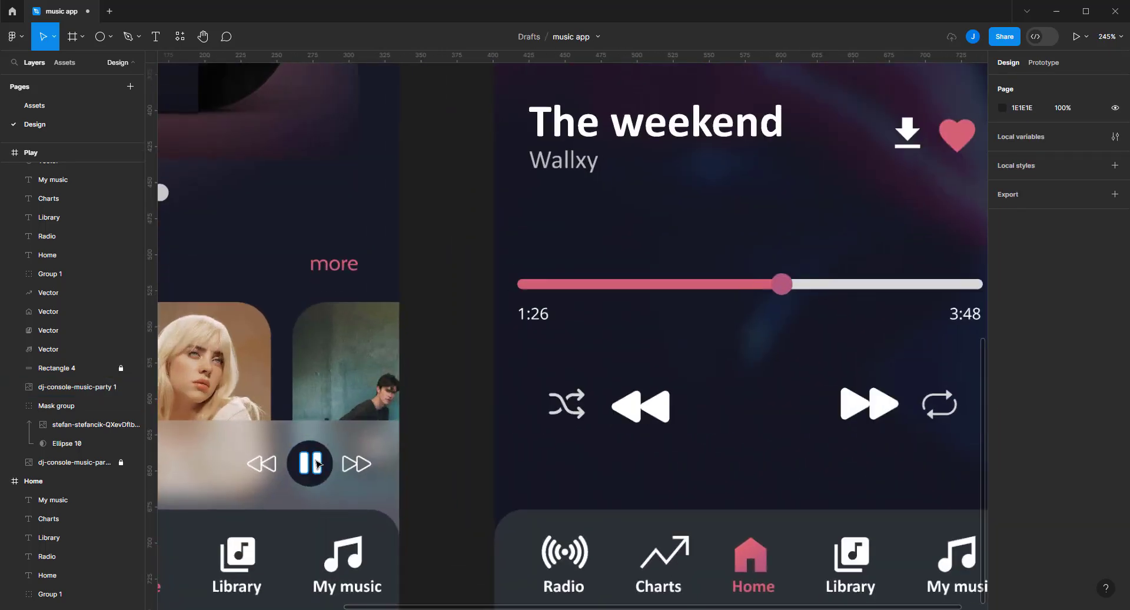
Duplicate the mini-player's pause button into the controls row between rewind and fast-forward
left_click(317, 464, "ctrl")
left_click(301, 460, "shift")
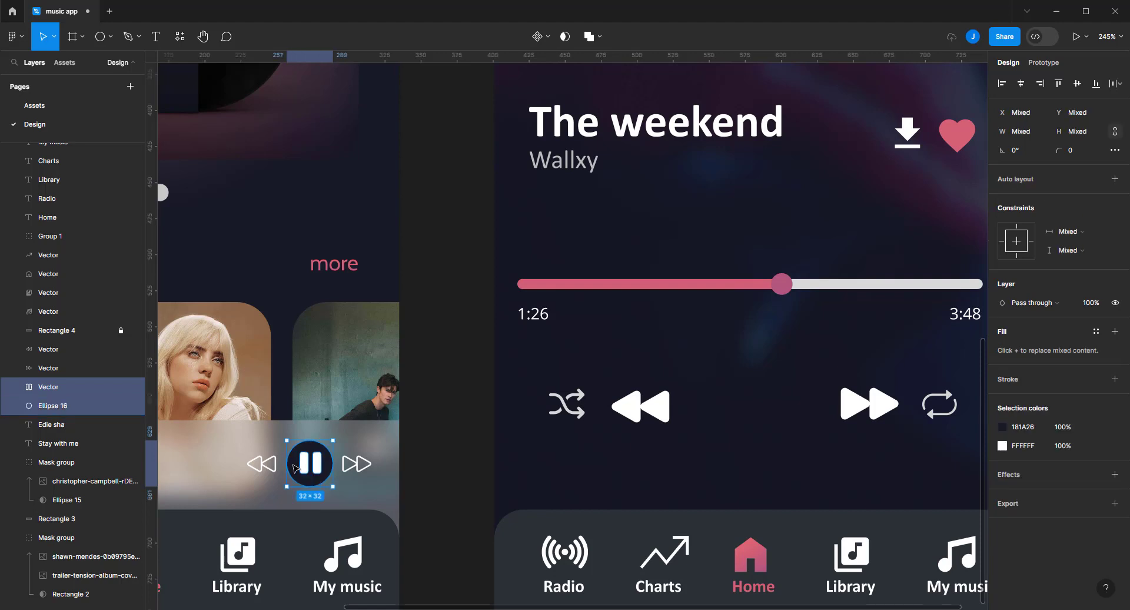
left_click_drag(301, 460, 767, 406)
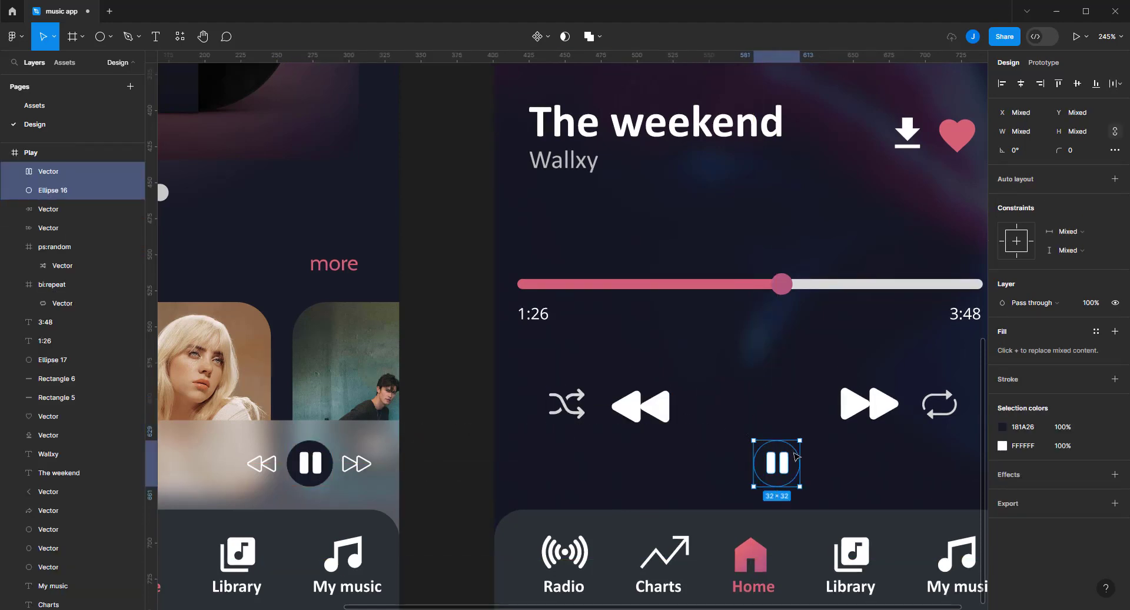
left_click_drag(777, 463, 774, 406)
key("Escape")
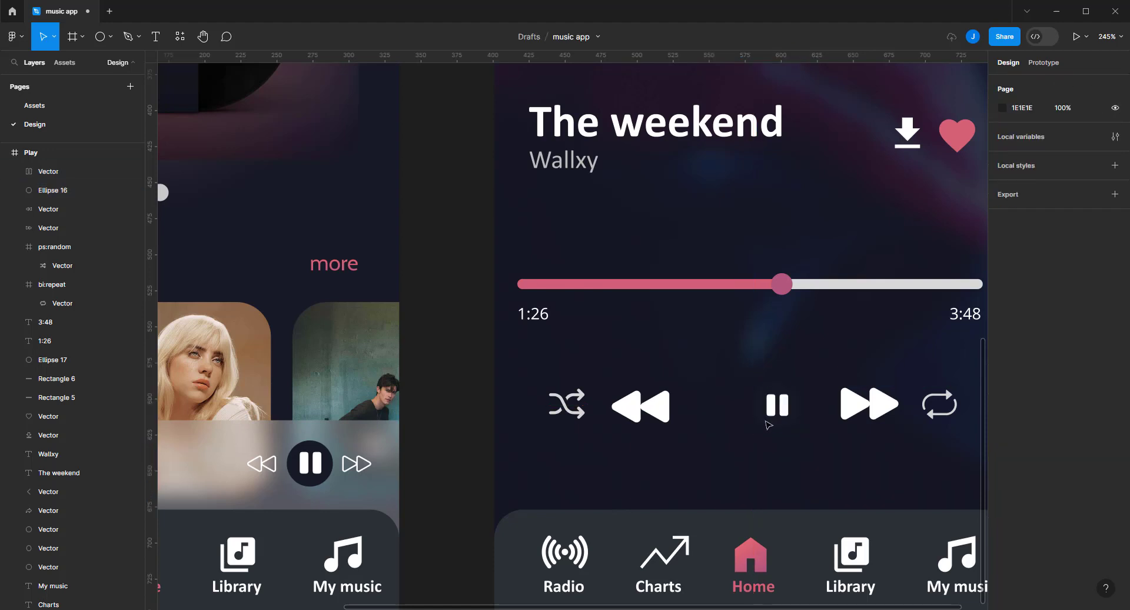
Fill the pause button's circle with the progress bar's pink D36076
left_click(775, 423)
key("i")
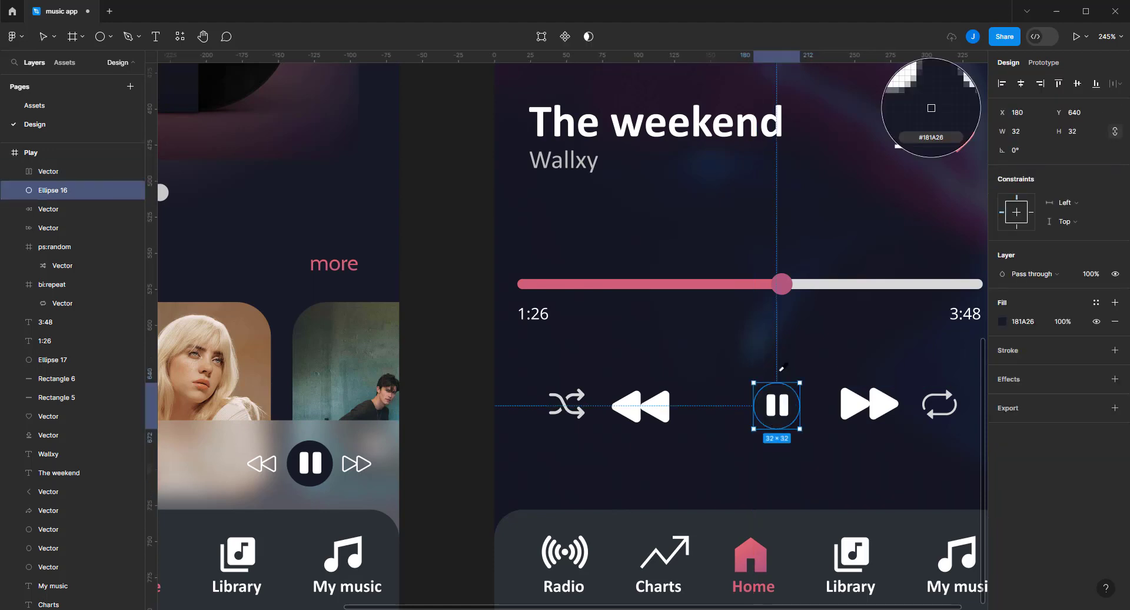
left_click(757, 280)
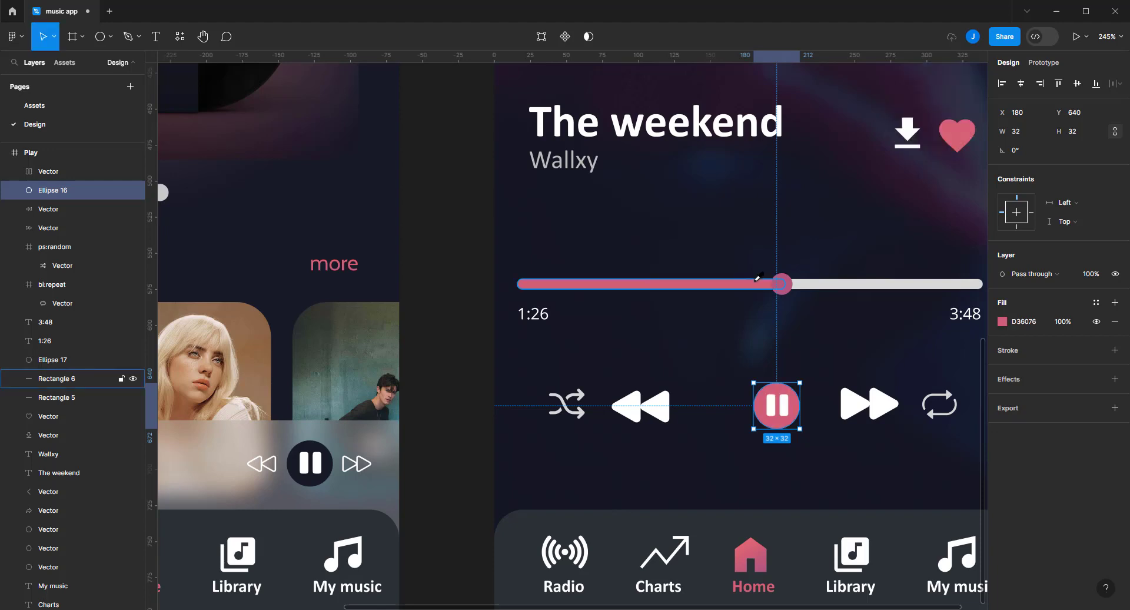
key("i")
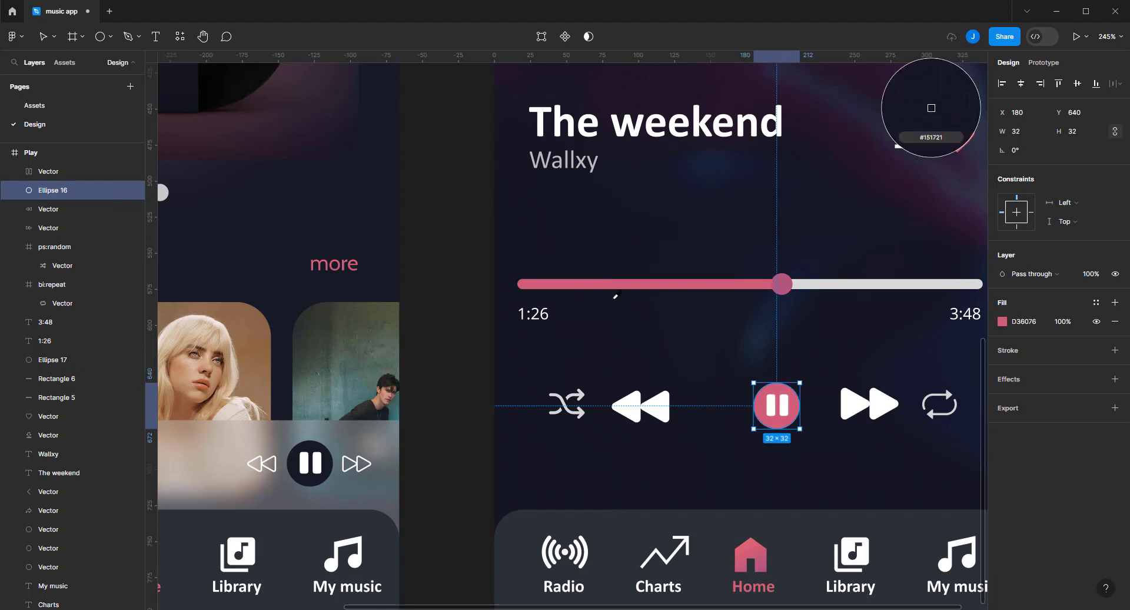
left_click(584, 285)
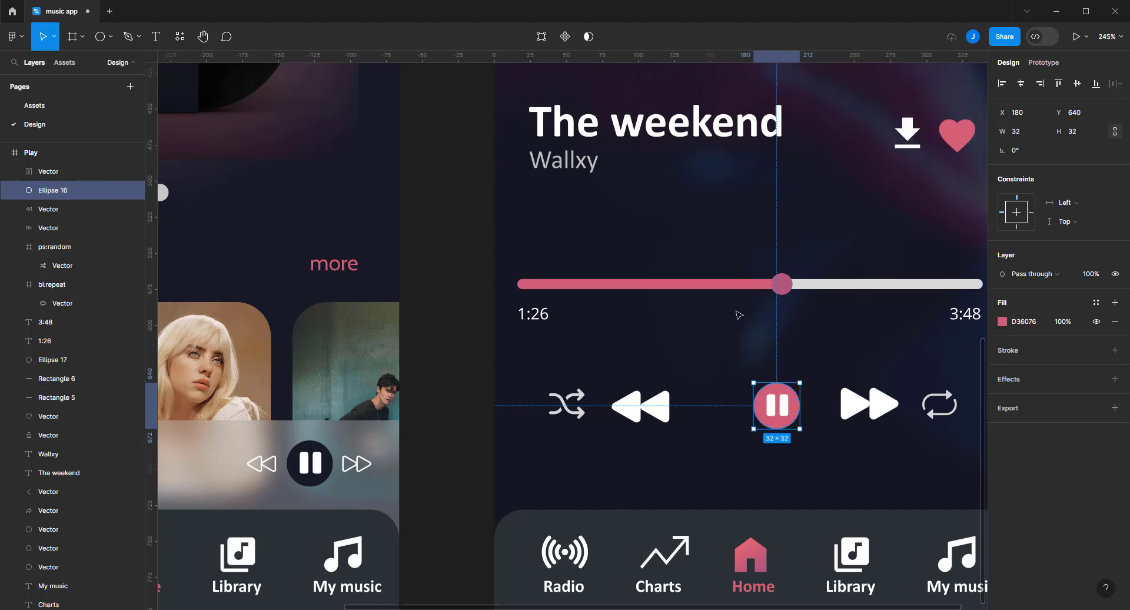
Enlarge the pause circle to 50×50 and centre it horizontally on the screen
scroll(543, 349, "down", 3)
key("Escape")
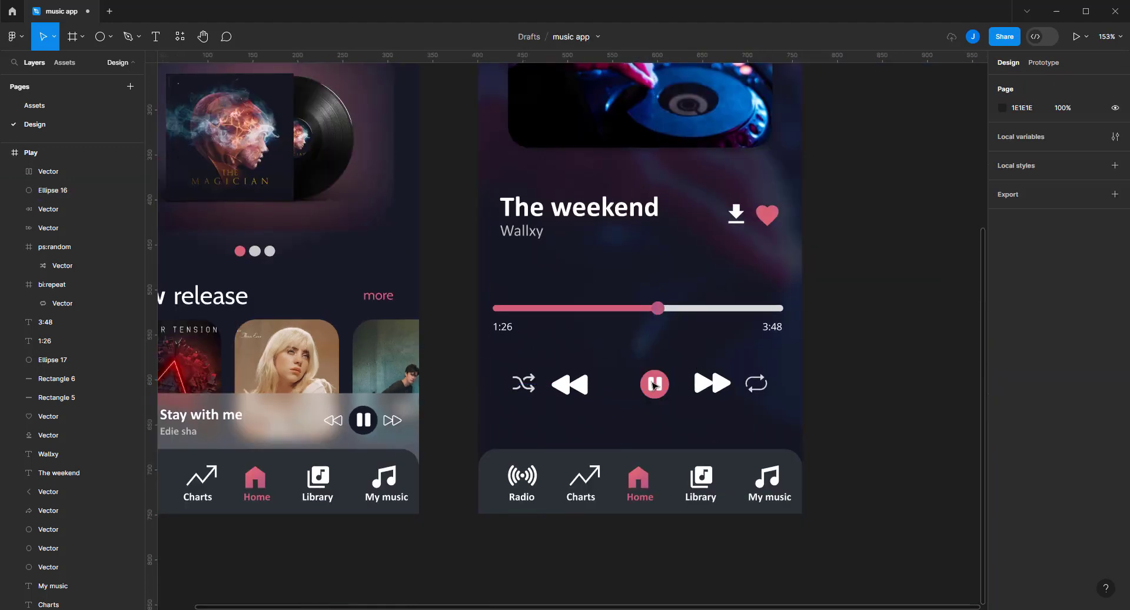
left_click(654, 386)
mouse_move(668, 368)
left_mouse_down()
mouse_move(687, 354)
mouse_move(649, 385)
left_mouse_up()
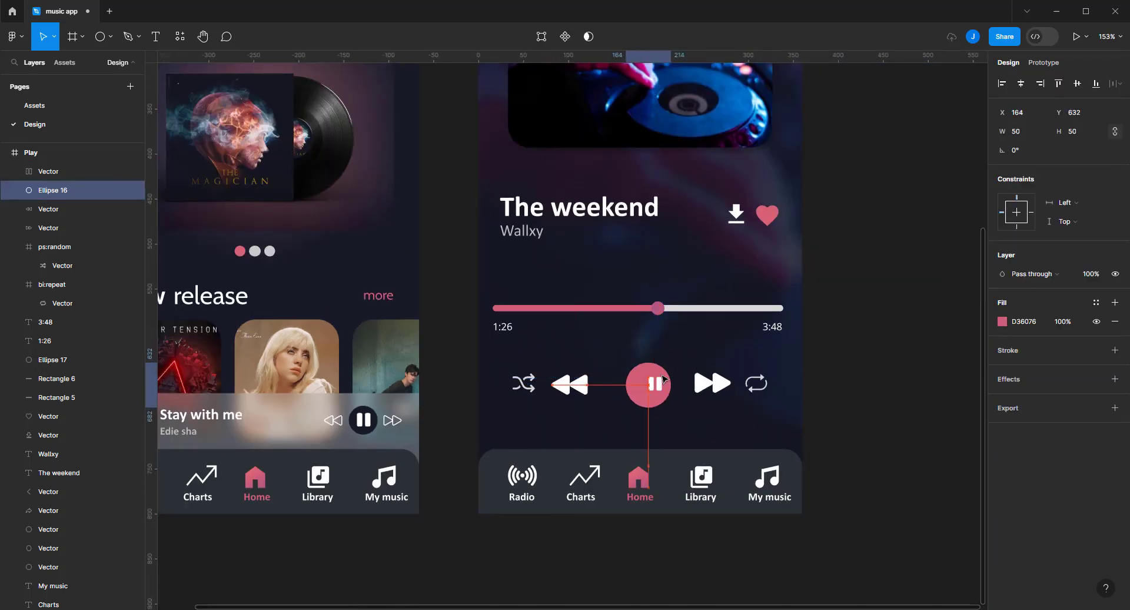
left_click(1022, 84)
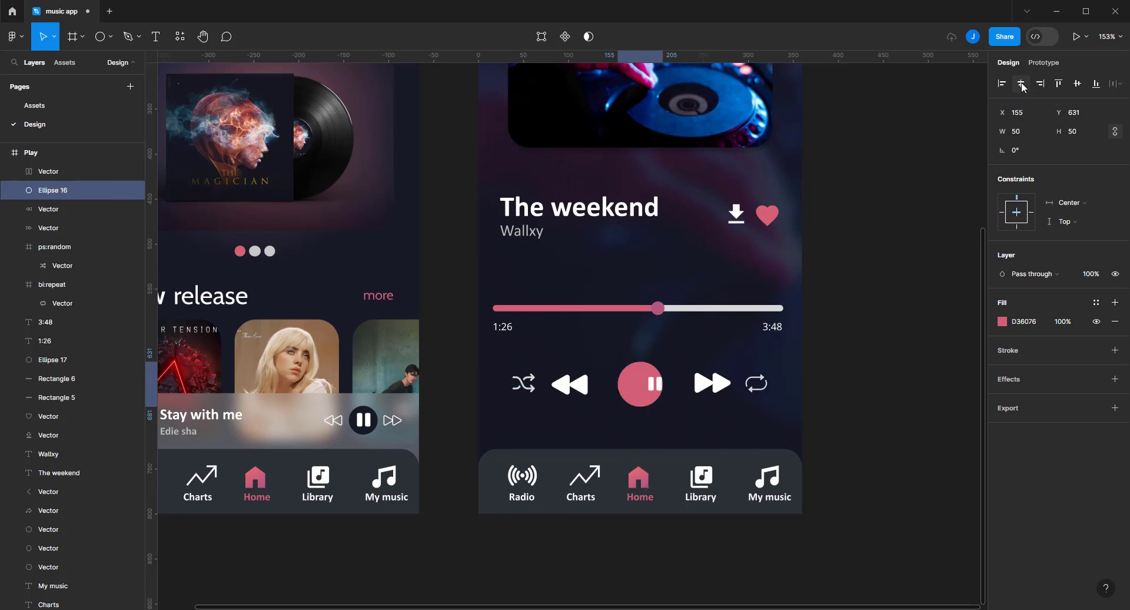
Align the pause glyph to the centre of the pink circle
left_click(656, 384)
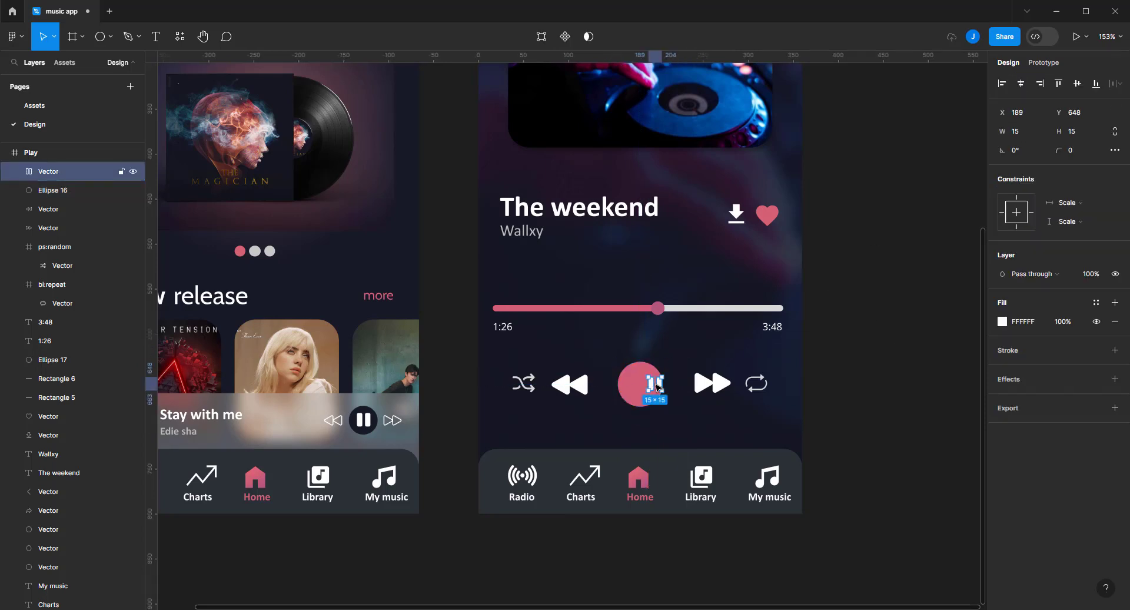
mouse_move(655, 387)
left_mouse_down()
mouse_move(644, 385)
mouse_move(653, 372)
left_mouse_up()
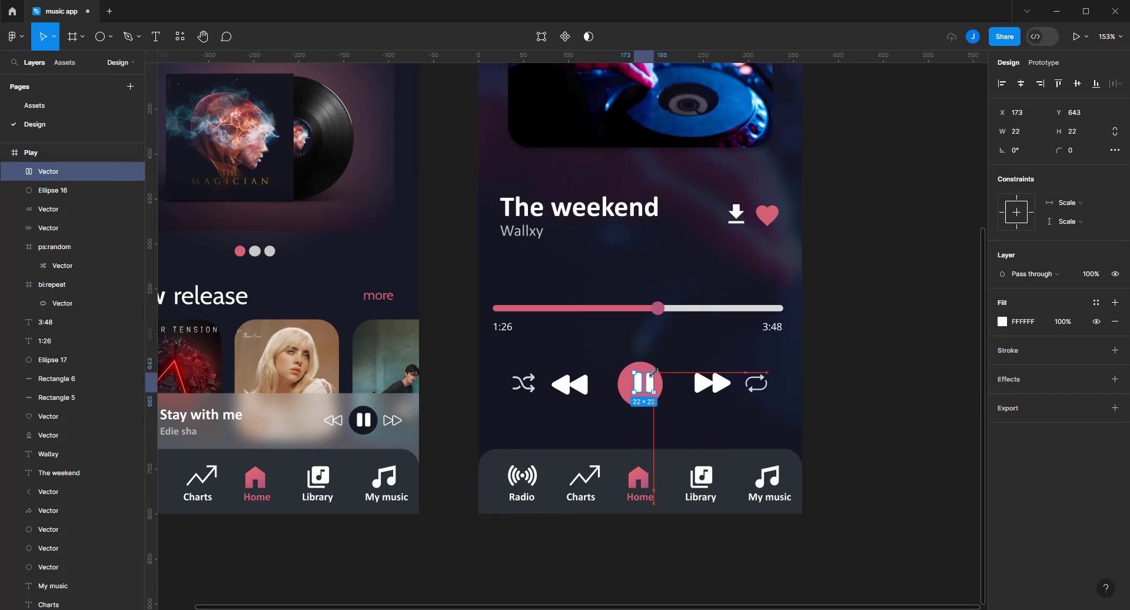
left_click(645, 366, "shift")
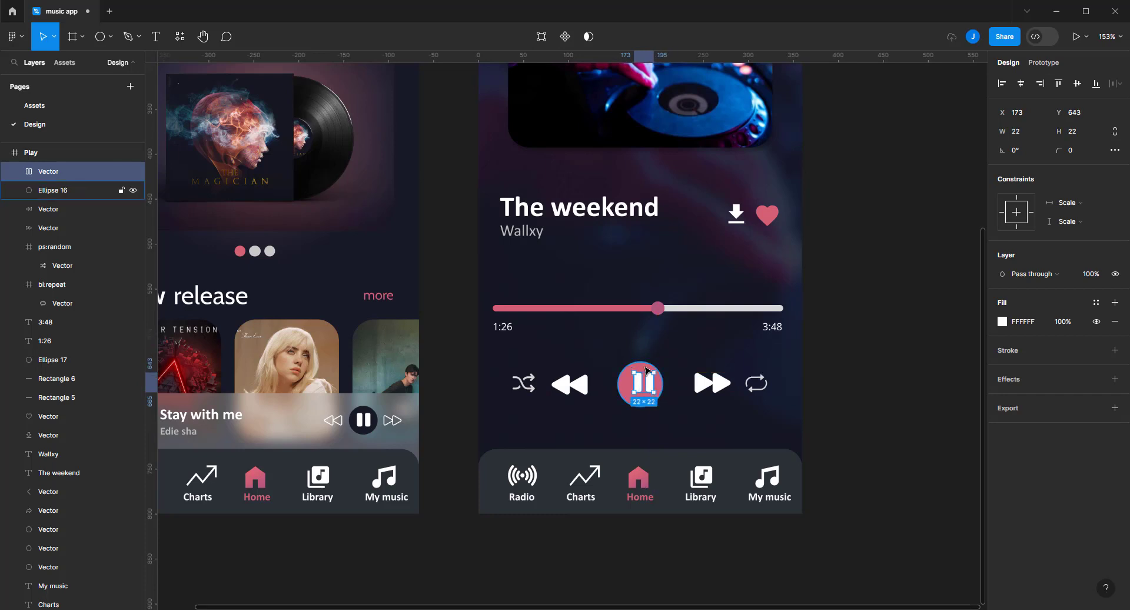
left_click(1020, 84)
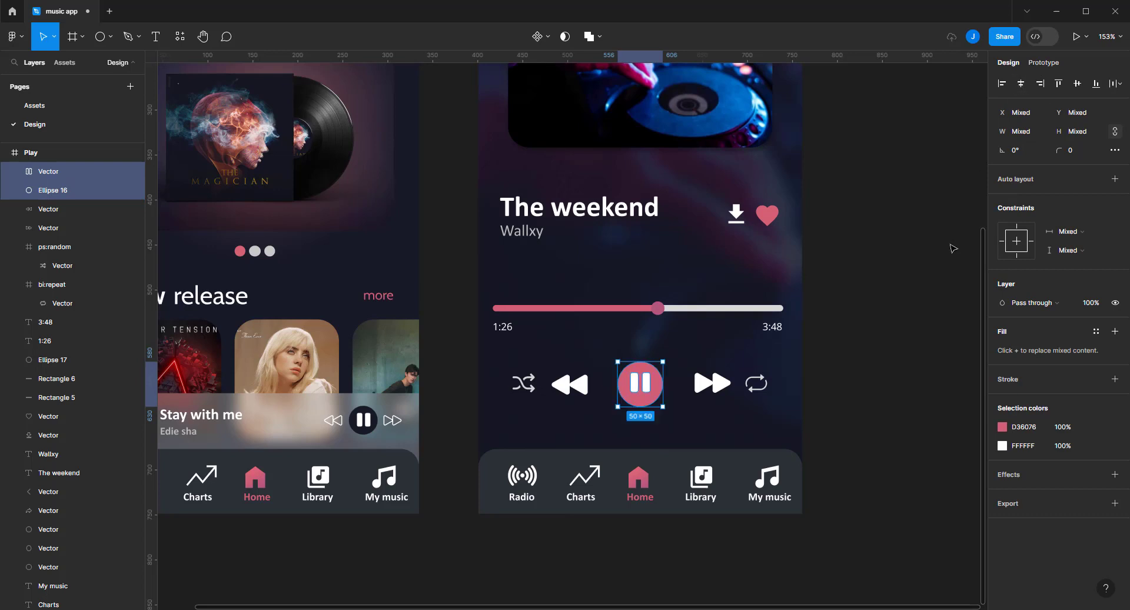
key("Escape")
scroll(665, 398, "up", 2)
scroll(665, 398, "up", 3)
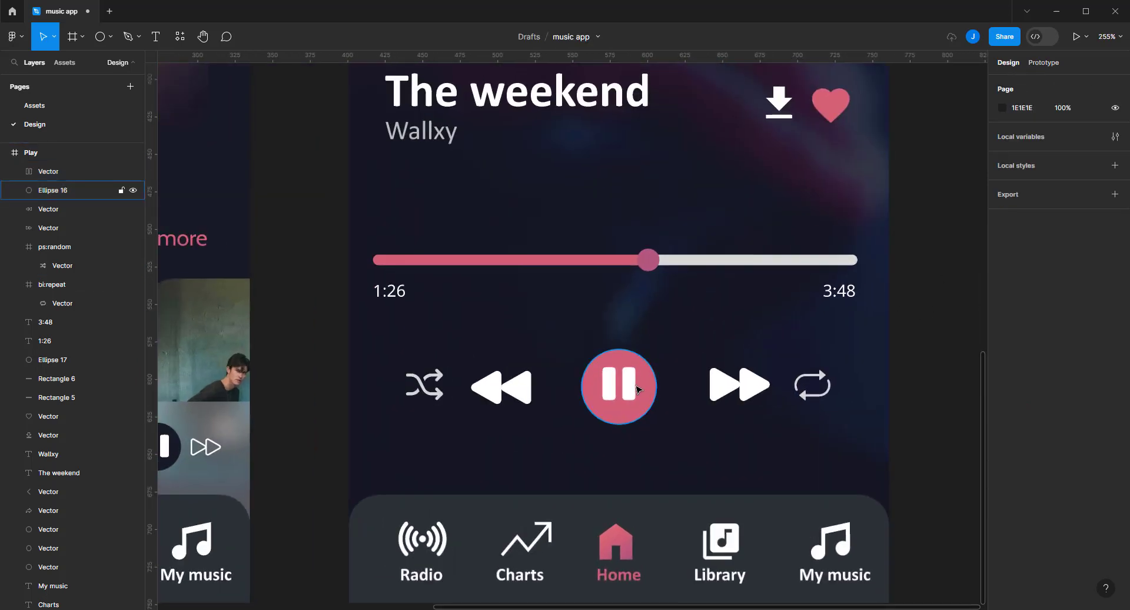
left_click(632, 386)
left_click_drag(632, 387, 633, 388)
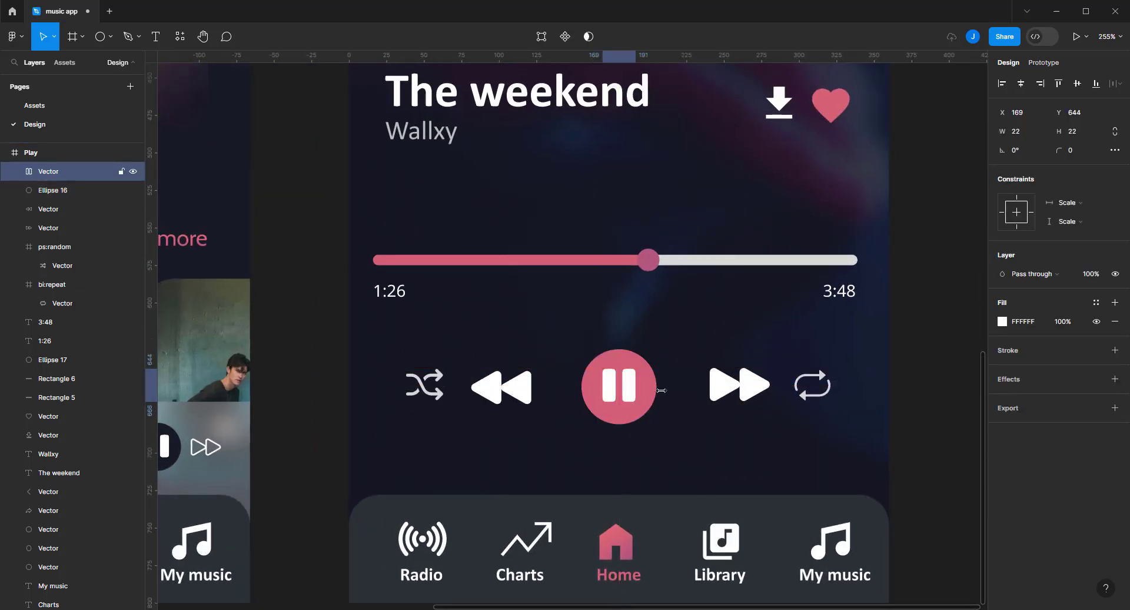
Tighten the rewind and fast-forward icons around pause, then group all three controls
scroll(723, 387, "down", 2)
left_click_drag(750, 392, 737, 389)
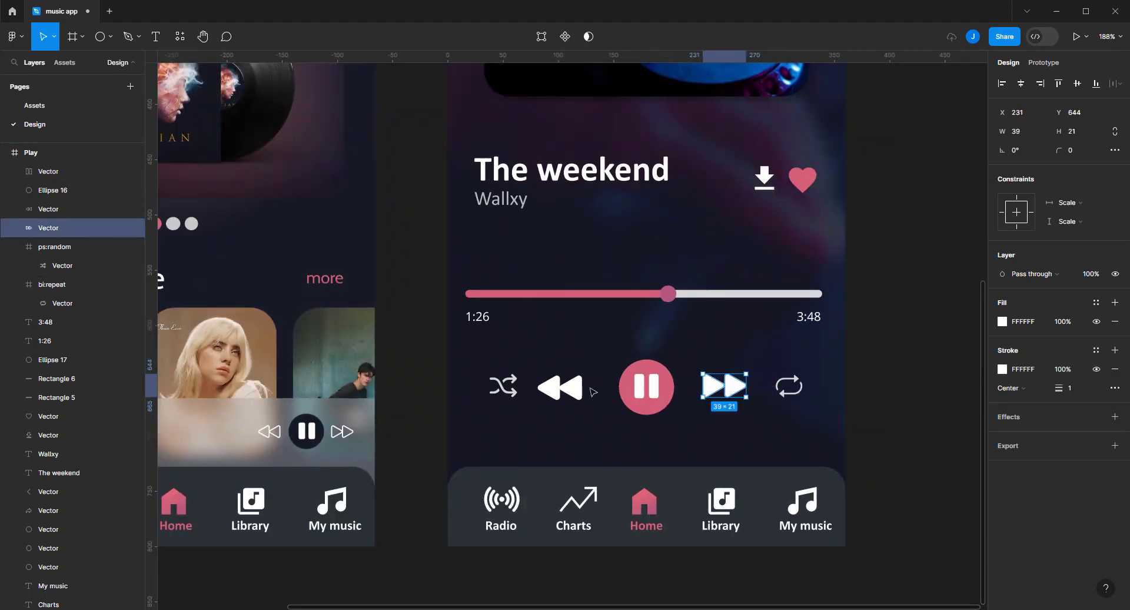
left_click_drag(572, 387, 582, 388)
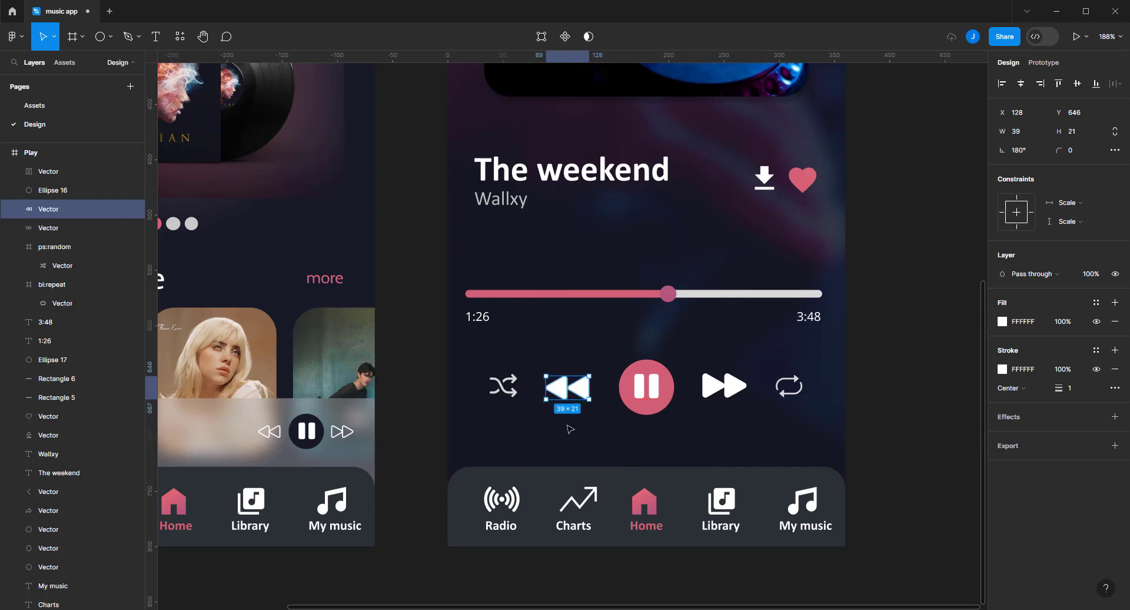
left_click(671, 380, "shift")
left_click(646, 387, "shift")
left_click(717, 384, "shift")
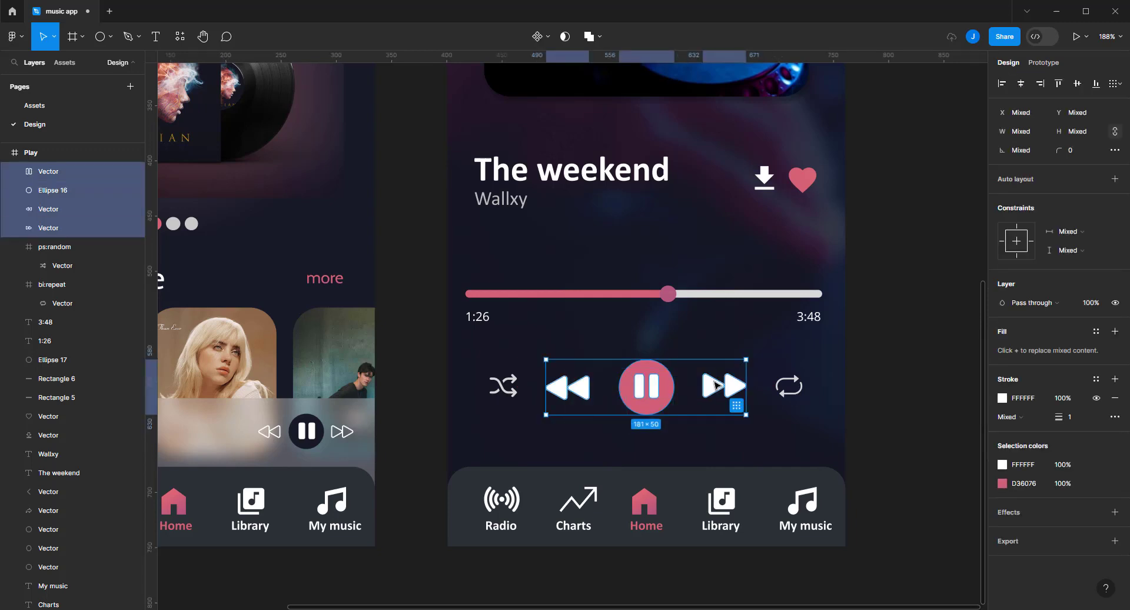
key("ctrl+g")
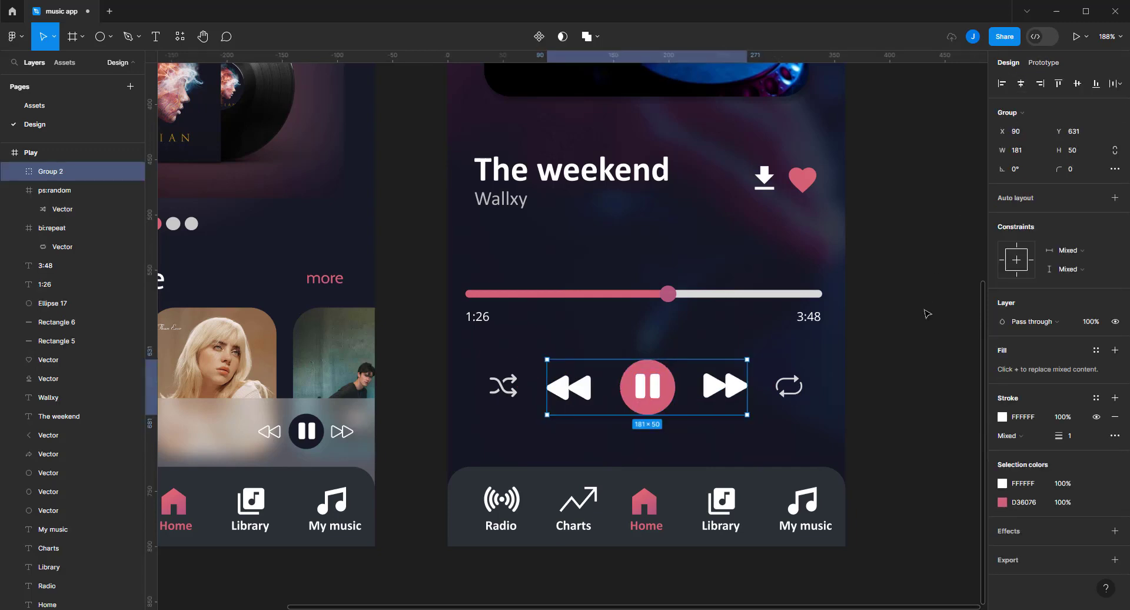
left_click(881, 339)
Delete the navigation items from the Play screen's bottom bar
scroll(883, 338, "down", 5)
scroll(794, 401, "right", 3)
scroll(795, 400, "up", 1)
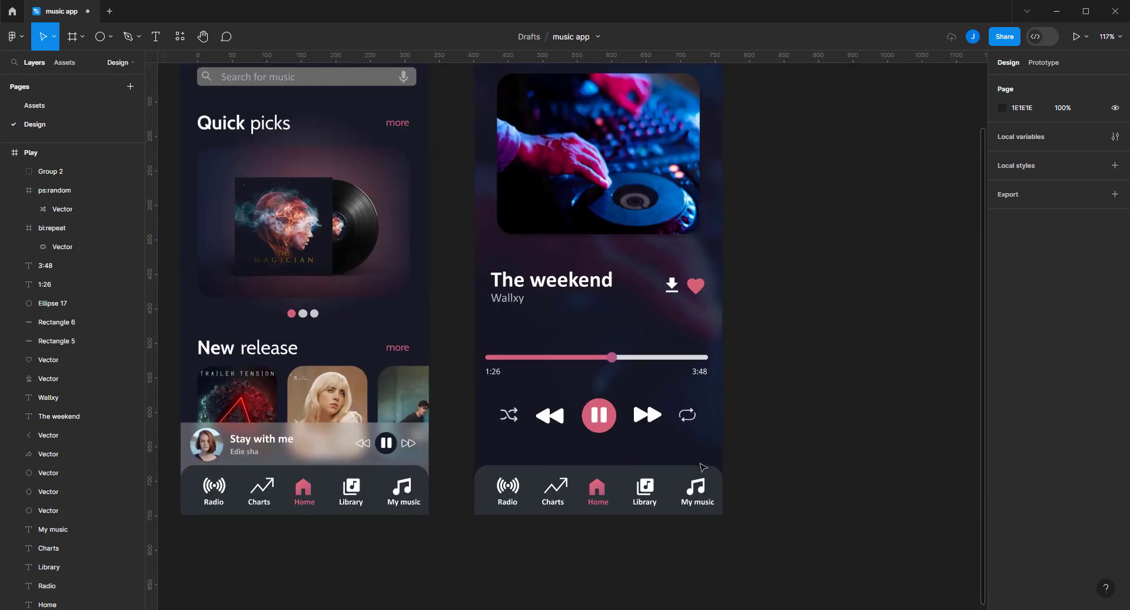
left_click_drag(738, 474, 492, 509)
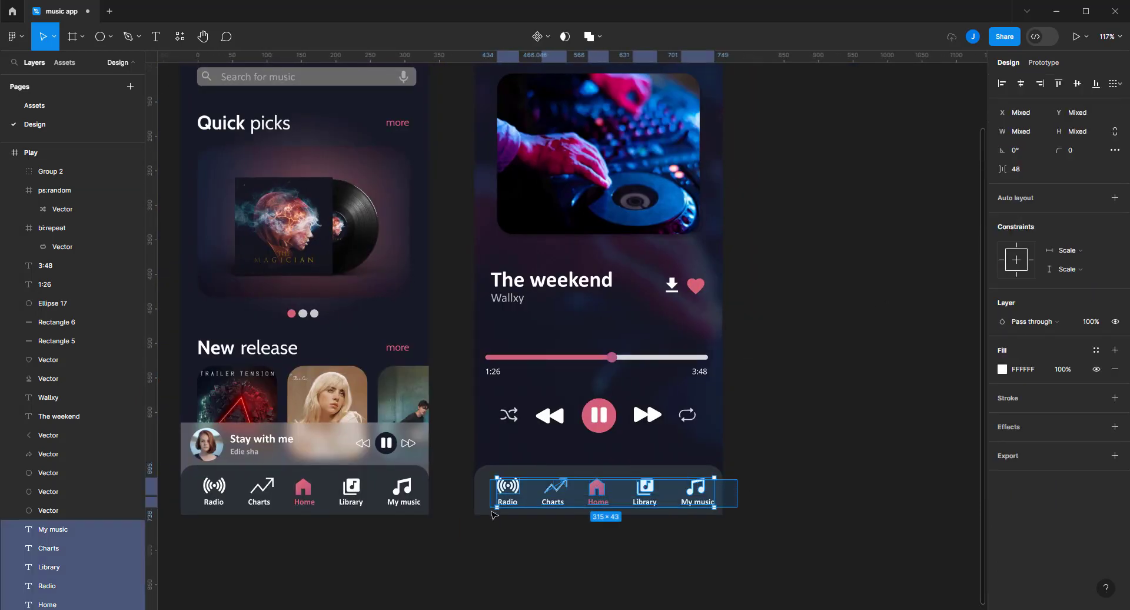
key("Delete")
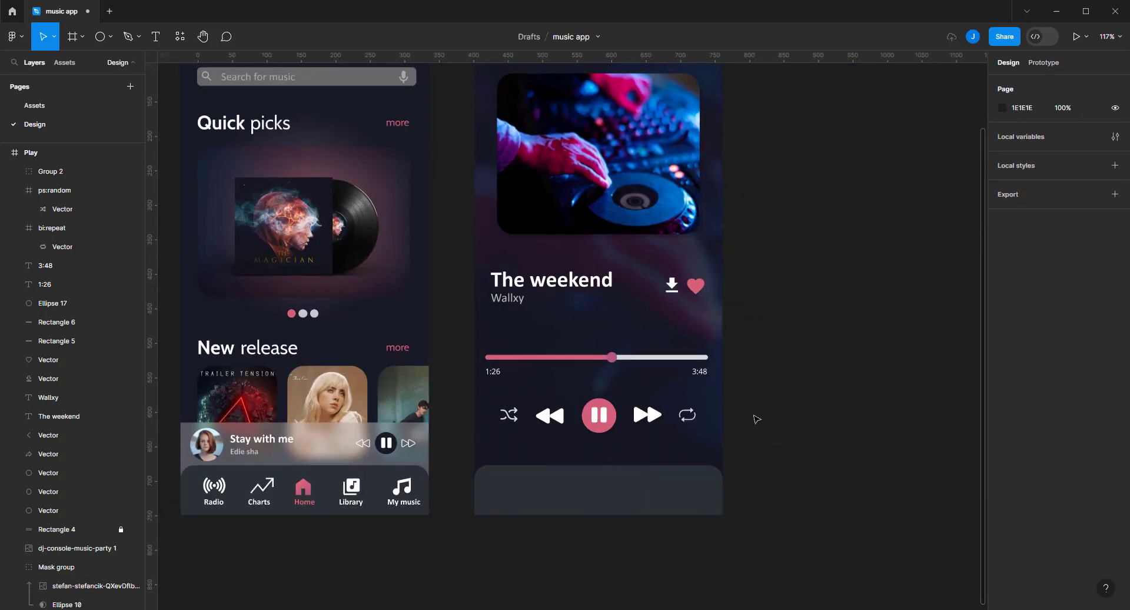
Start a new text layer for the LYRICS label on the canvas
left_click_drag(810, 238, 778, 248)
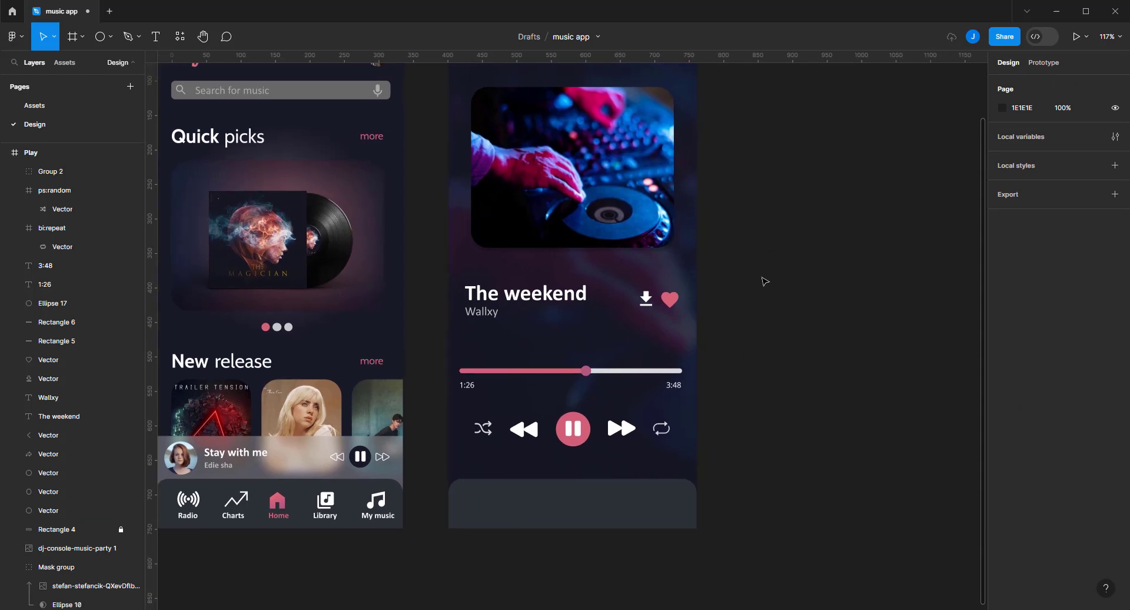
key("t")
left_click(777, 277)
type("LYRICS")
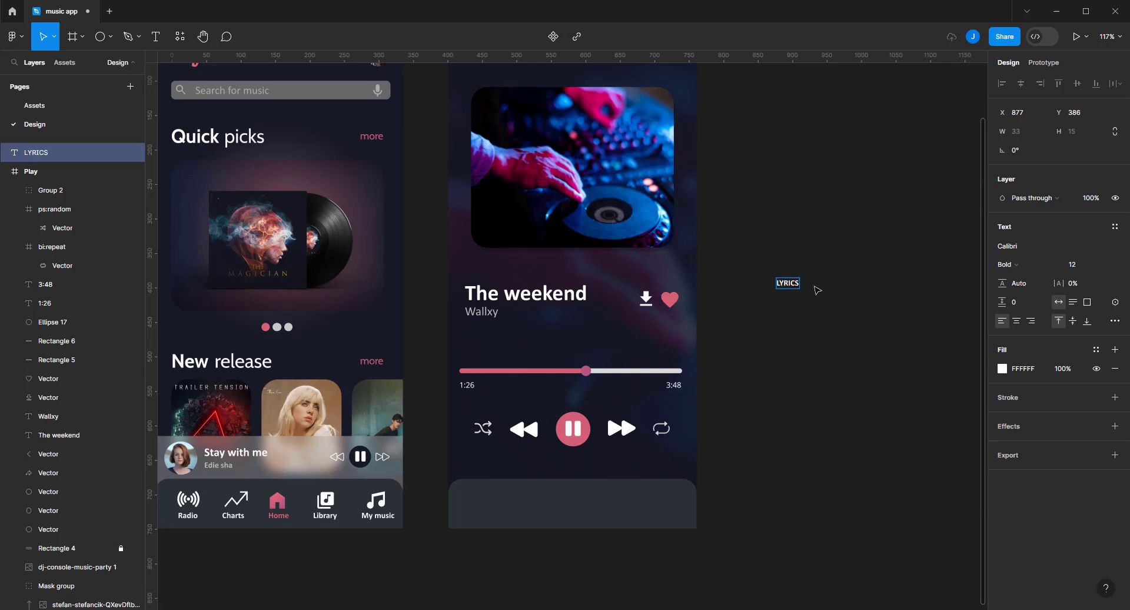
Move LYRICS into the bottom bar and colour it the pause button's pink
key("Escape")
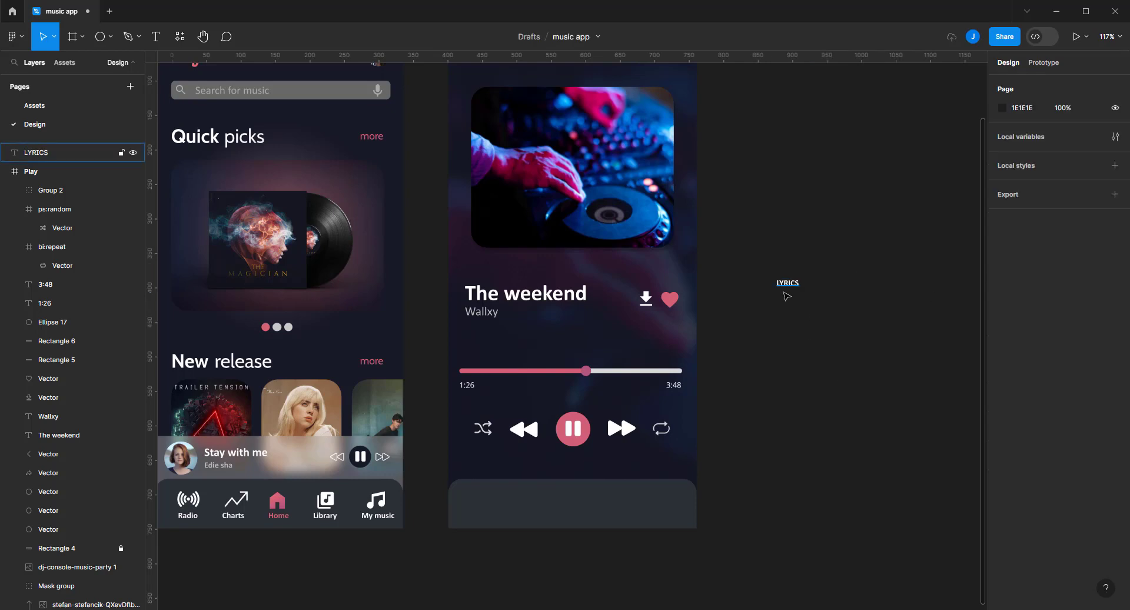
left_click_drag(790, 283, 645, 510)
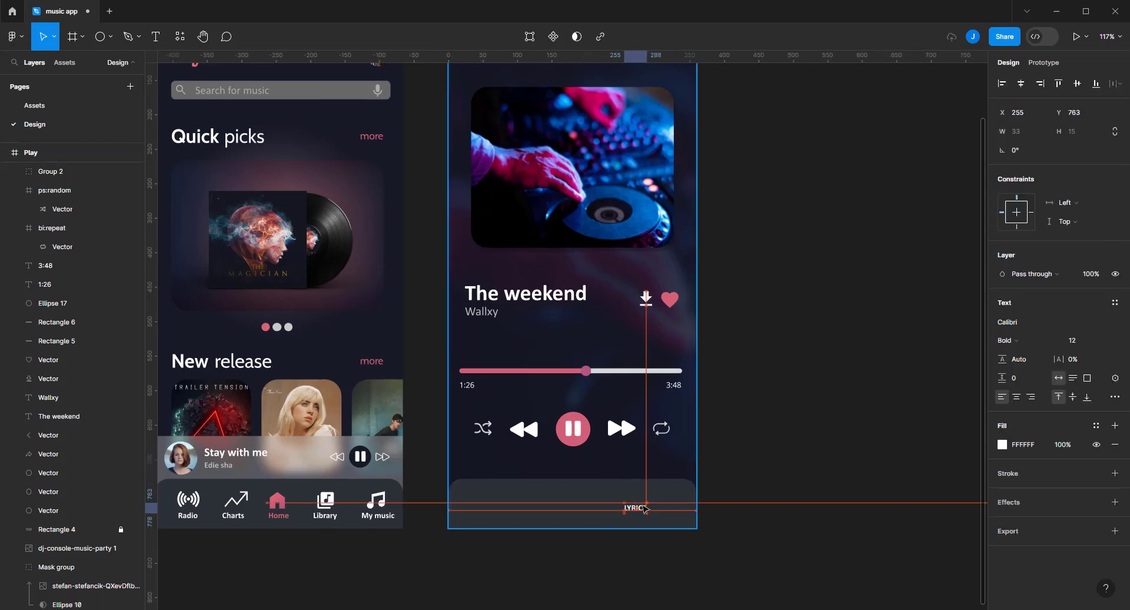
key("i")
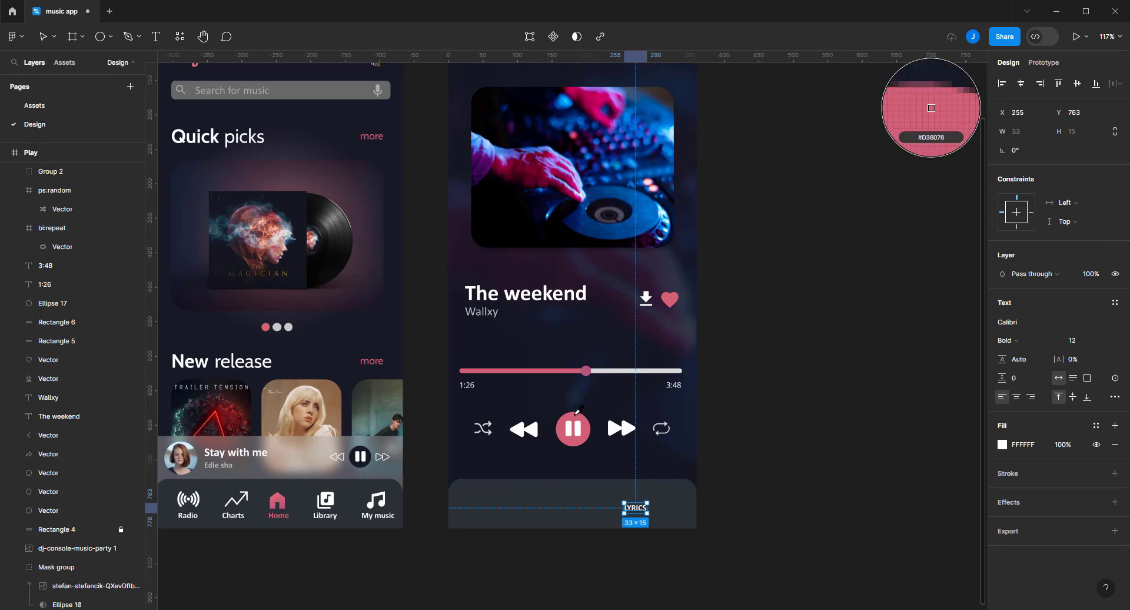
left_click(576, 413)
key("Escape")
left_click(638, 514)
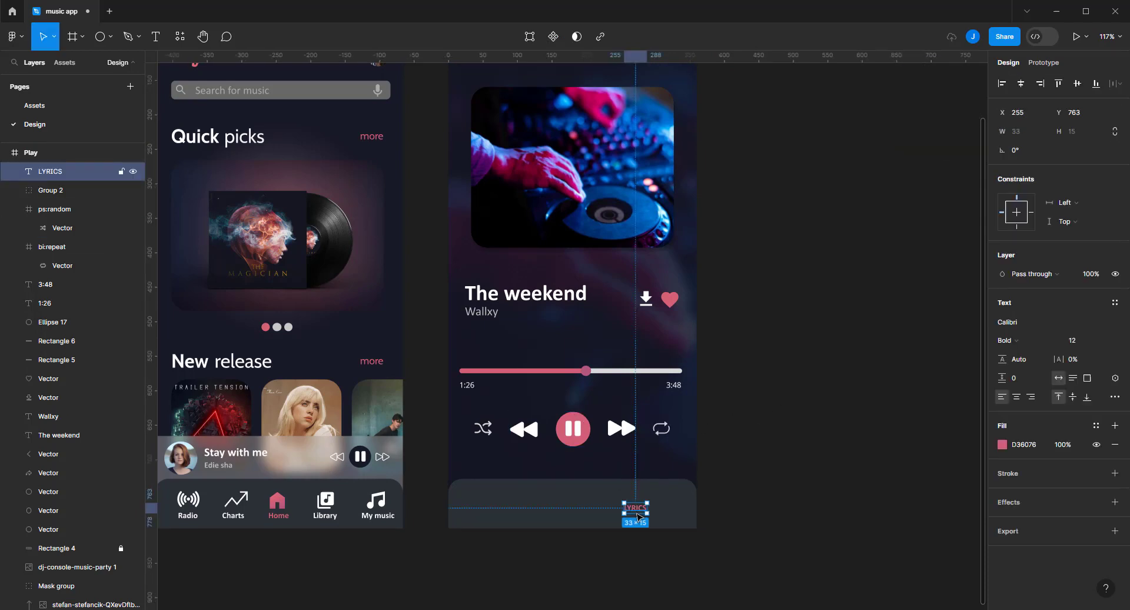
Unlock Rectangle 4 and lower its top edge to shorten the bottom bar
scroll(681, 489, "down", 2)
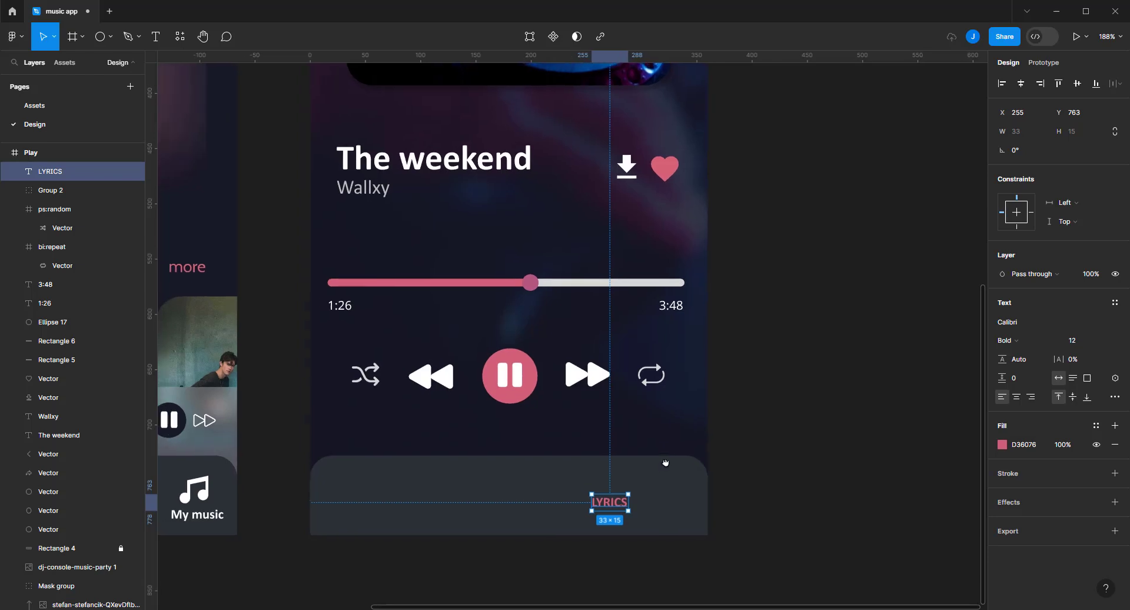
left_click(93, 546)
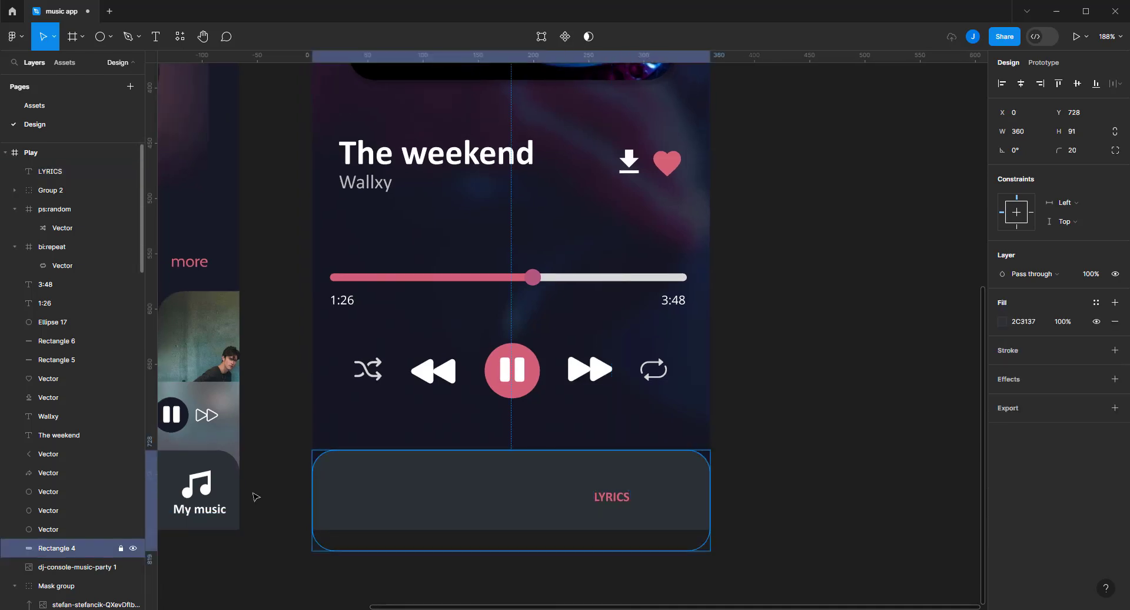
left_click(121, 548)
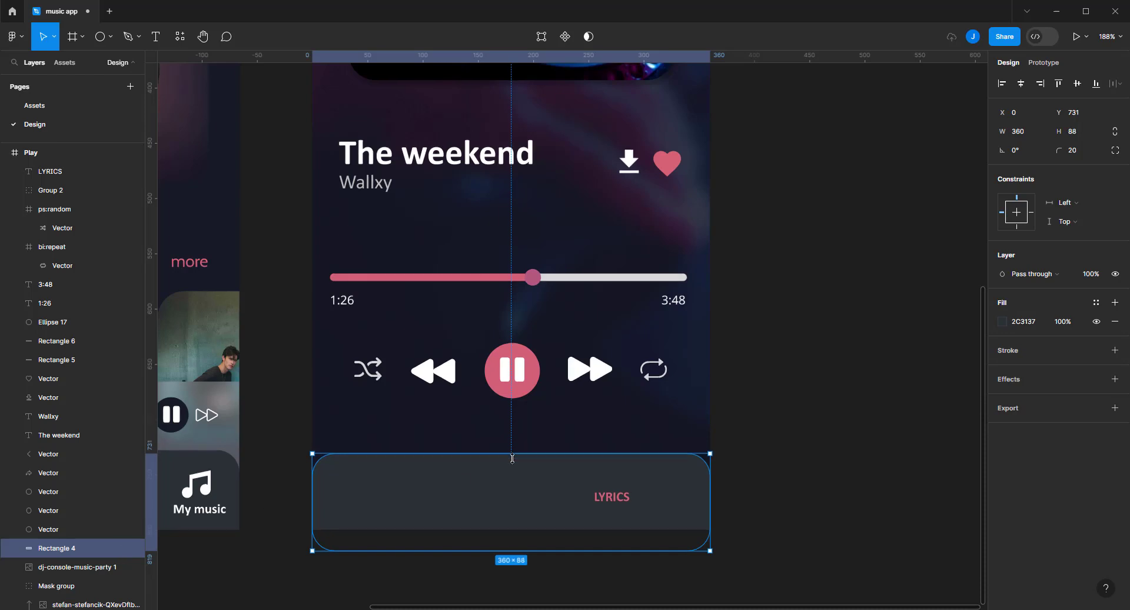
left_click_drag(511, 450, 512, 459)
left_click(812, 420)
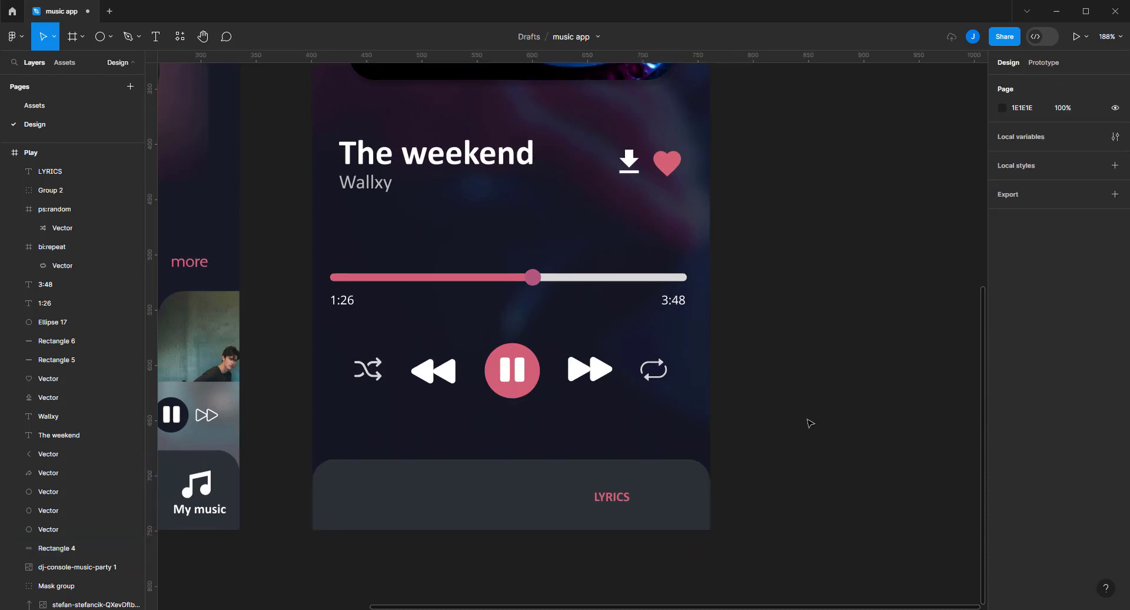
left_click(659, 501)
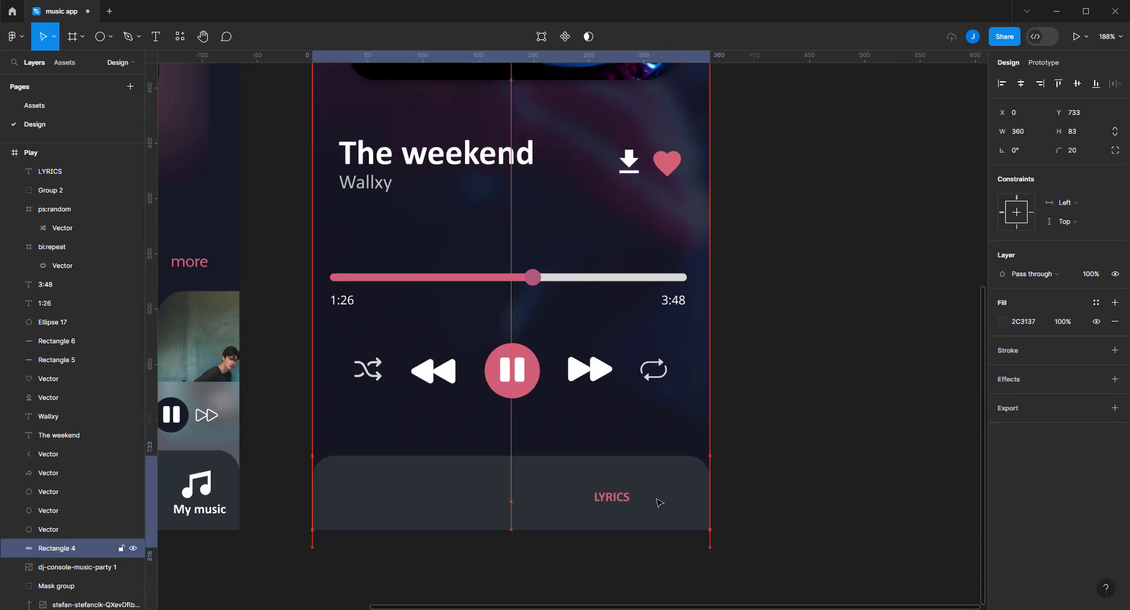
left_click(820, 390)
Duplicate LYRICS to the bar's left and retype the copy as UP NEXT
left_click_drag(612, 495, 417, 499)
type("u")
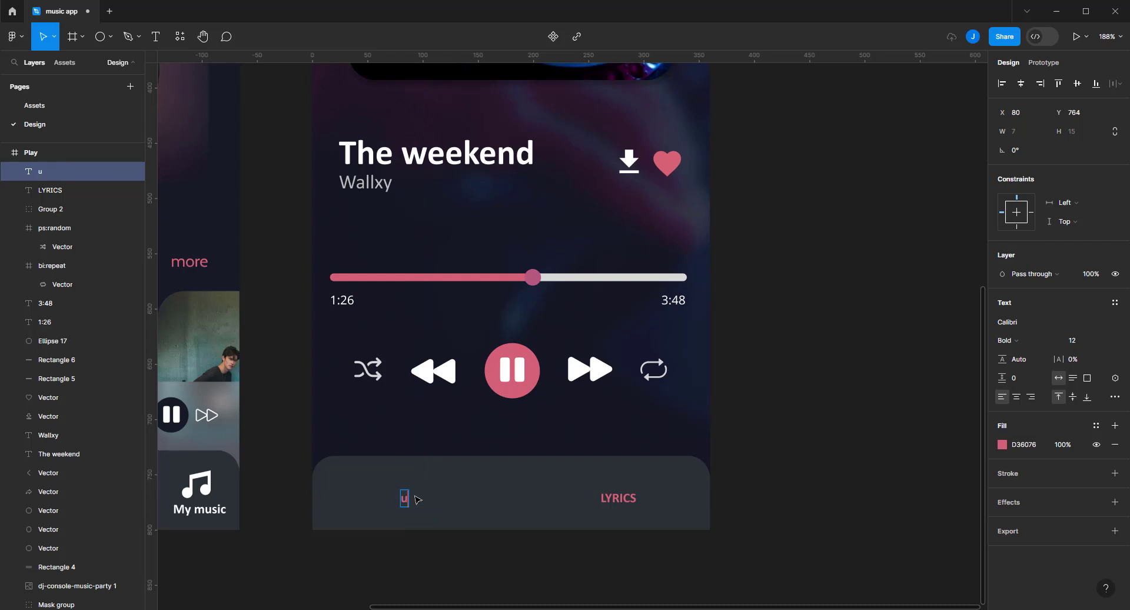
key("BackSpace")
key("BackSpace")
type("UP NEXT")
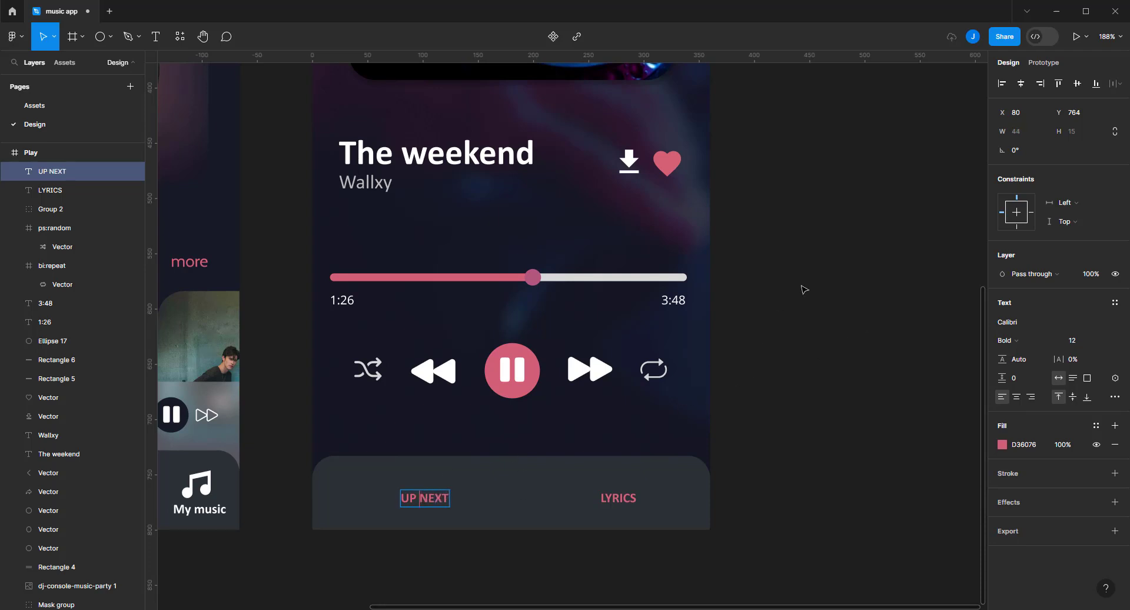
key("Escape")
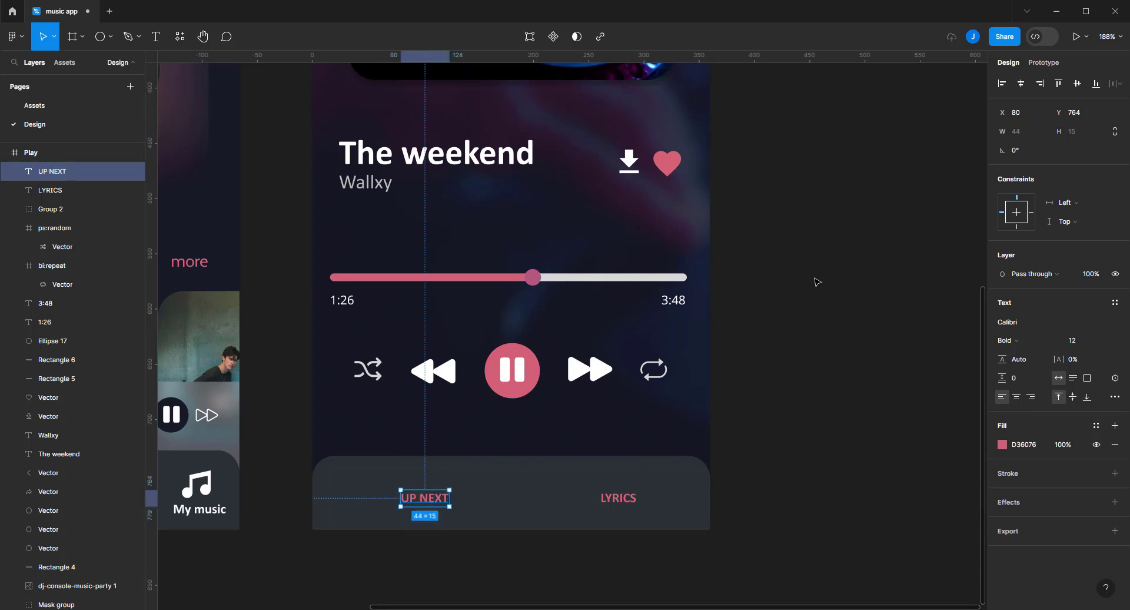
left_click(817, 281)
right_click(817, 254)
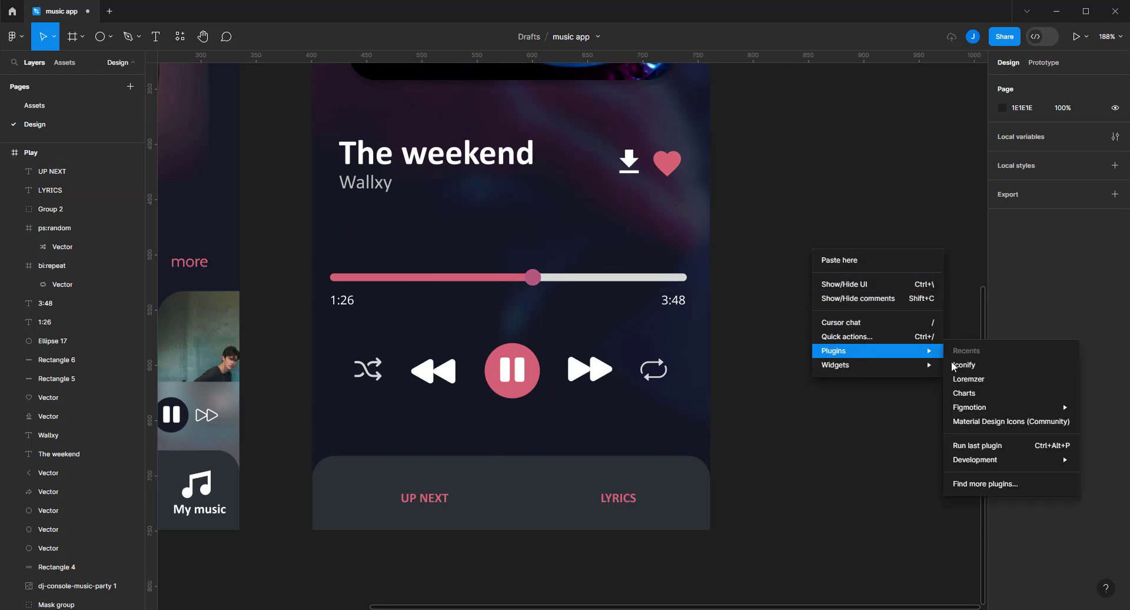
Search Iconify for NEXT and drag a next-track icon beside UP NEXT
left_click(955, 365)
type("NEXT")
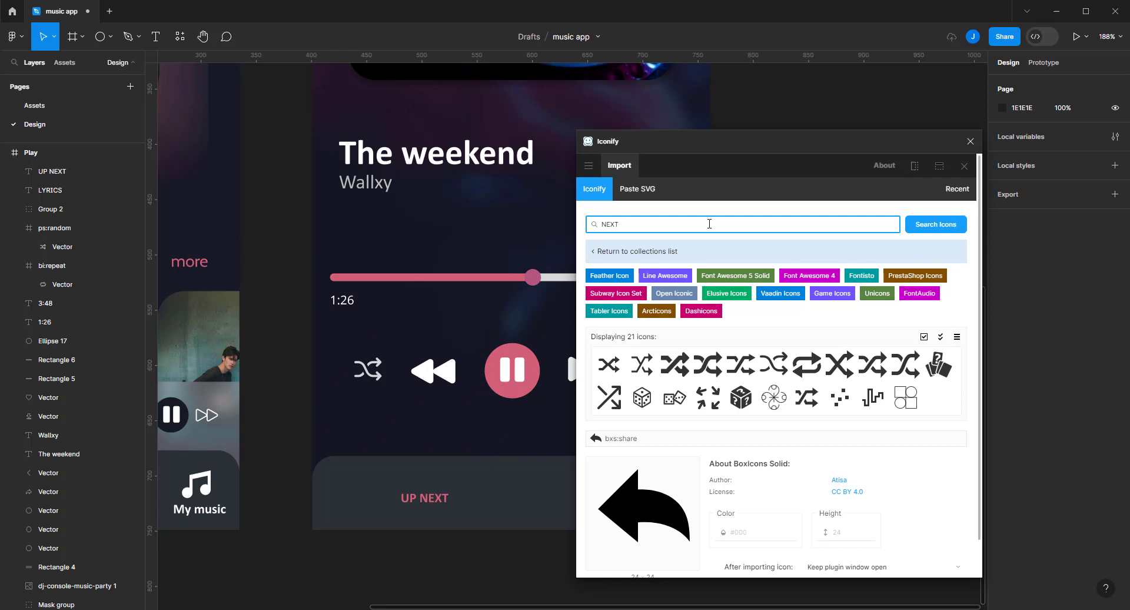
key("Return")
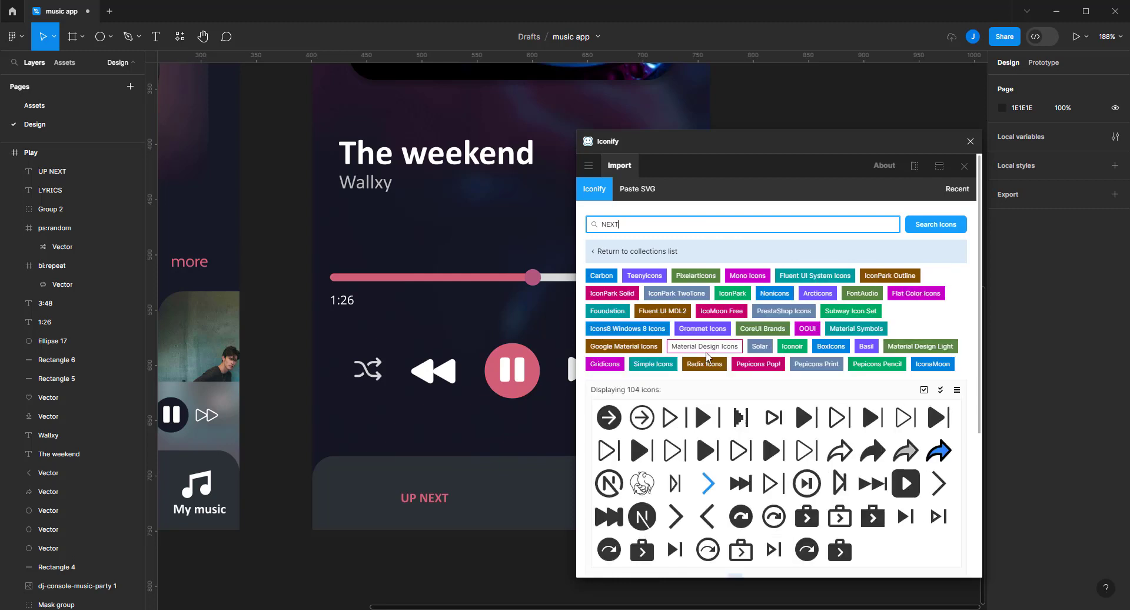
scroll(707, 356, "down", 3)
mouse_move(641, 332)
left_mouse_down()
mouse_move(461, 401)
mouse_move(377, 473)
left_mouse_up()
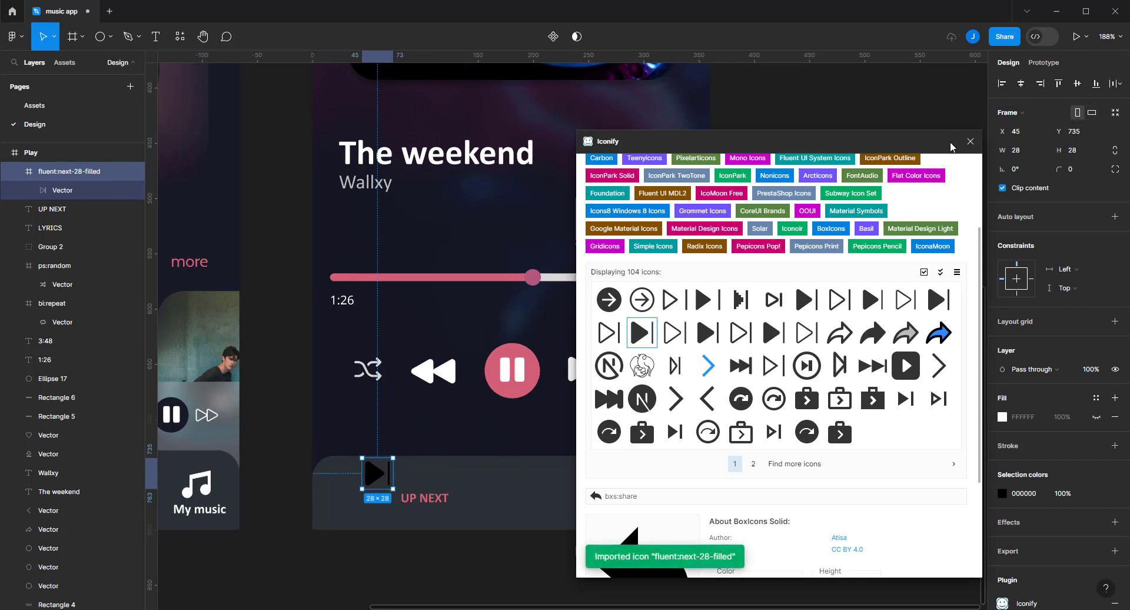
left_click_drag(951, 146, 914, 95)
Make the next-track icon white (FFFFFF) and resize it to 18×18
left_click(1003, 494)
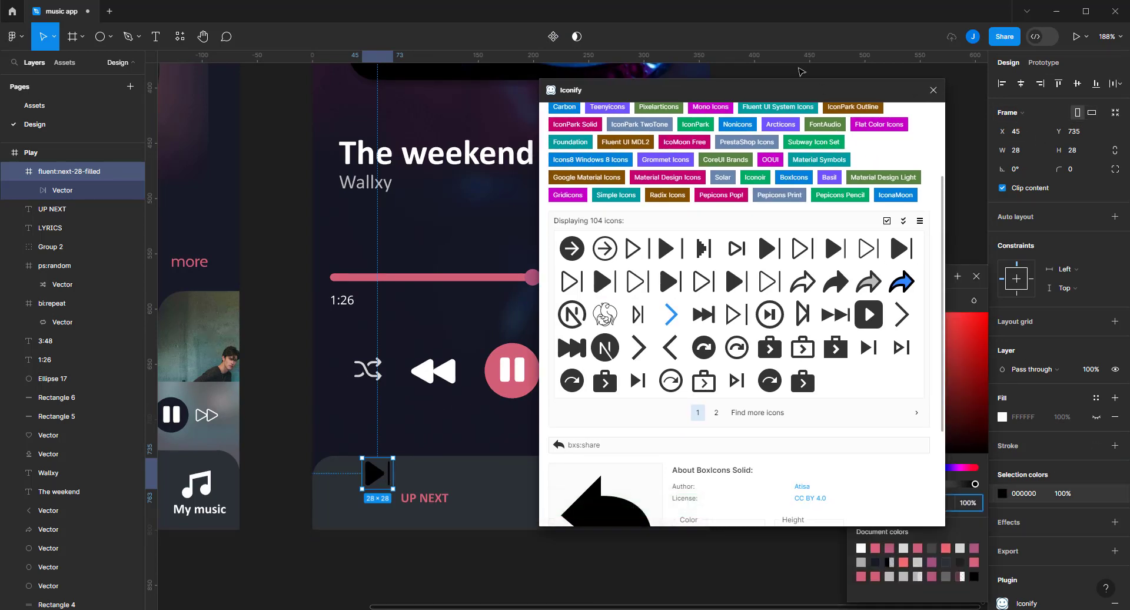
left_click_drag(802, 93, 567, 73)
left_click_drag(865, 366, 805, 281)
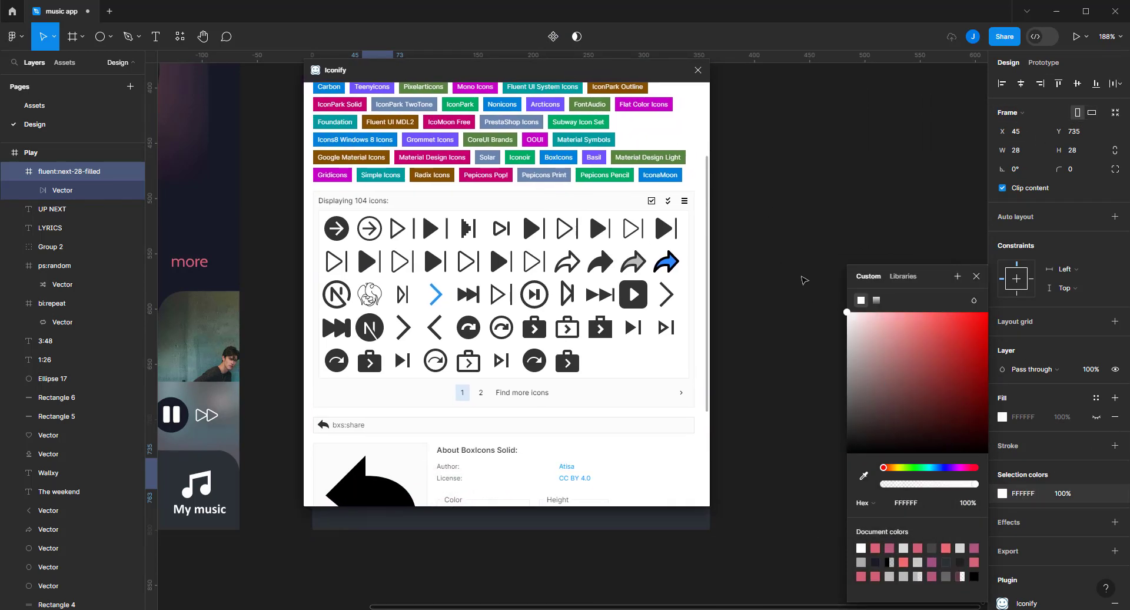
left_click_drag(518, 70, 703, 62)
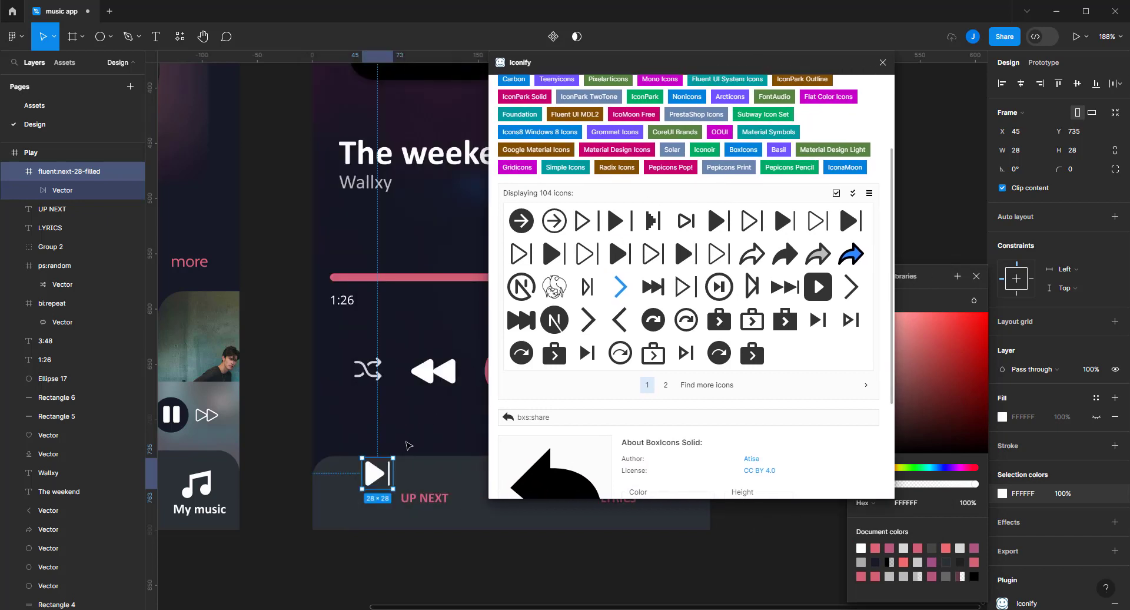
mouse_move(395, 456)
left_mouse_down()
mouse_move(382, 473)
mouse_move(388, 502)
left_mouse_up()
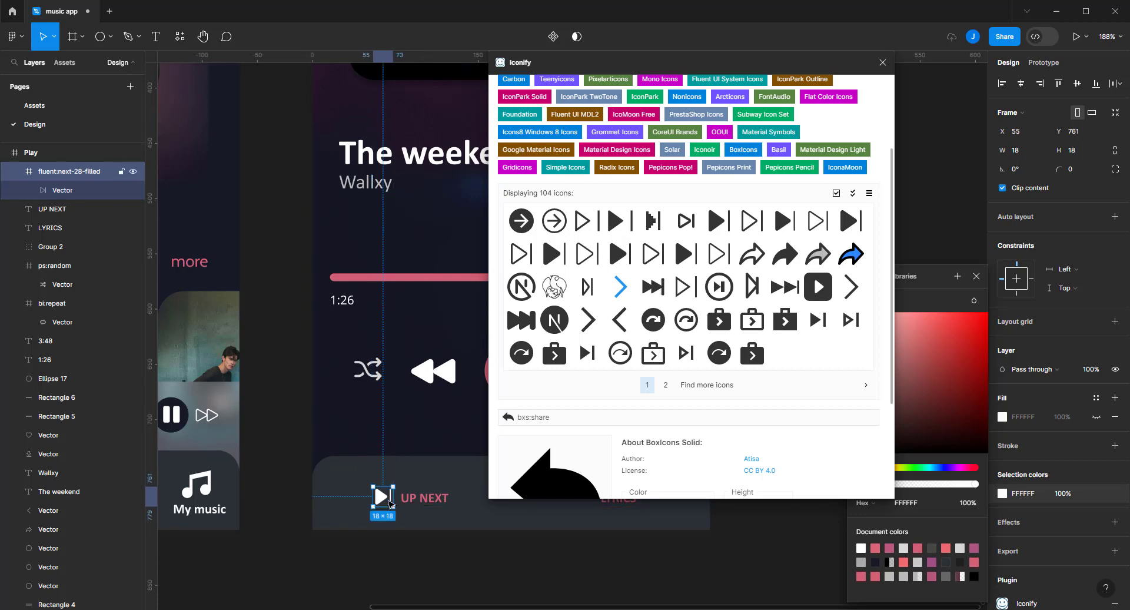
scroll(566, 150, "up", 5)
Search Iconify for 'document', load more results, and drop a document icon on the bar
double_click(567, 143)
type("document")
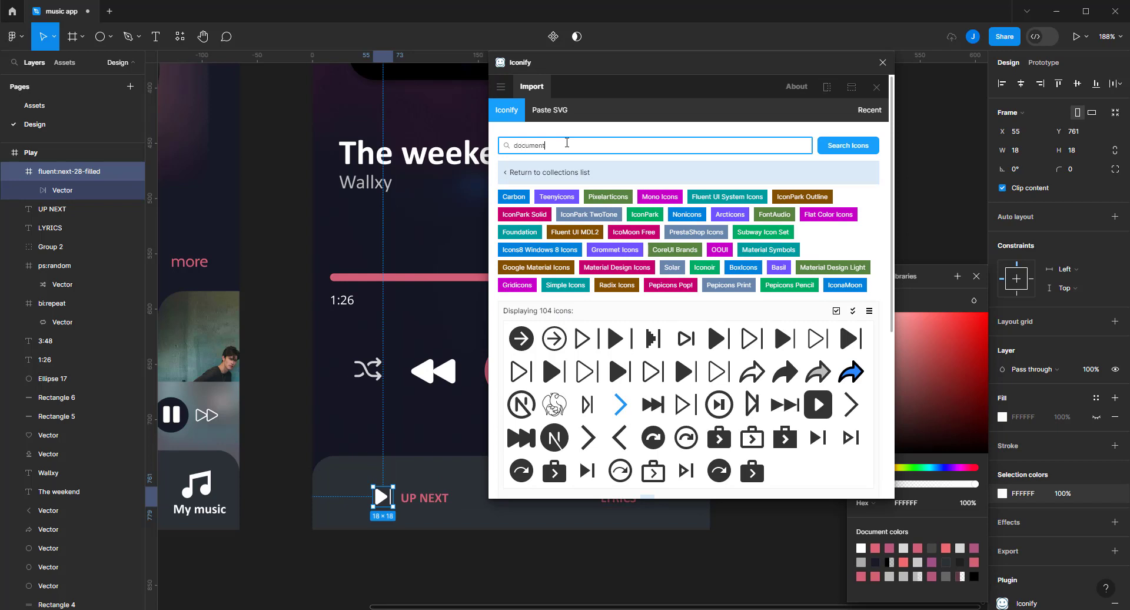
key("Return")
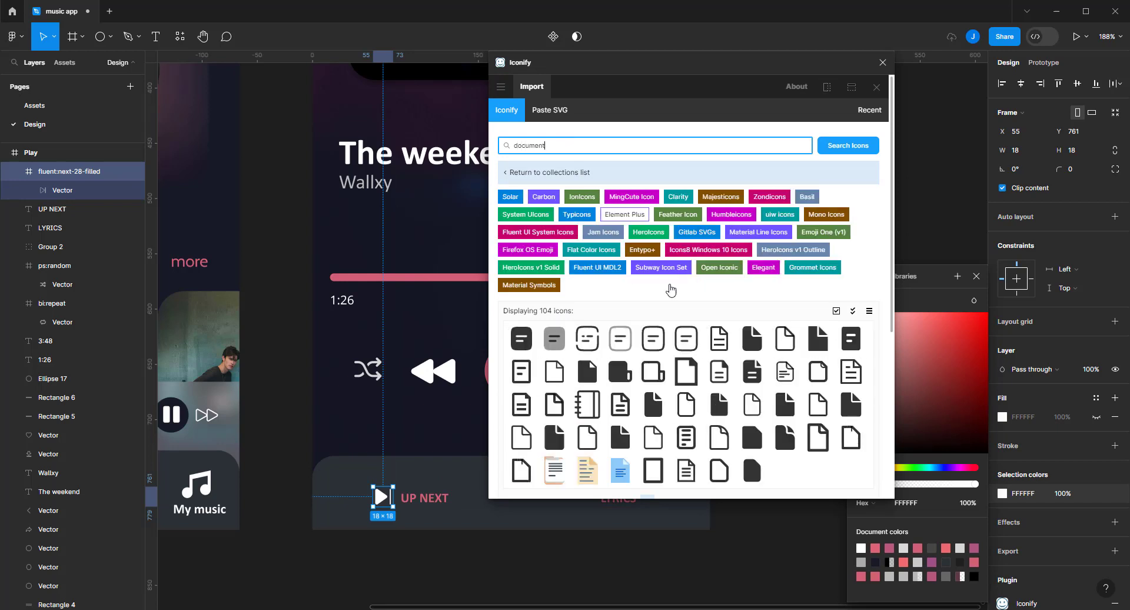
scroll(562, 349, "down", 1)
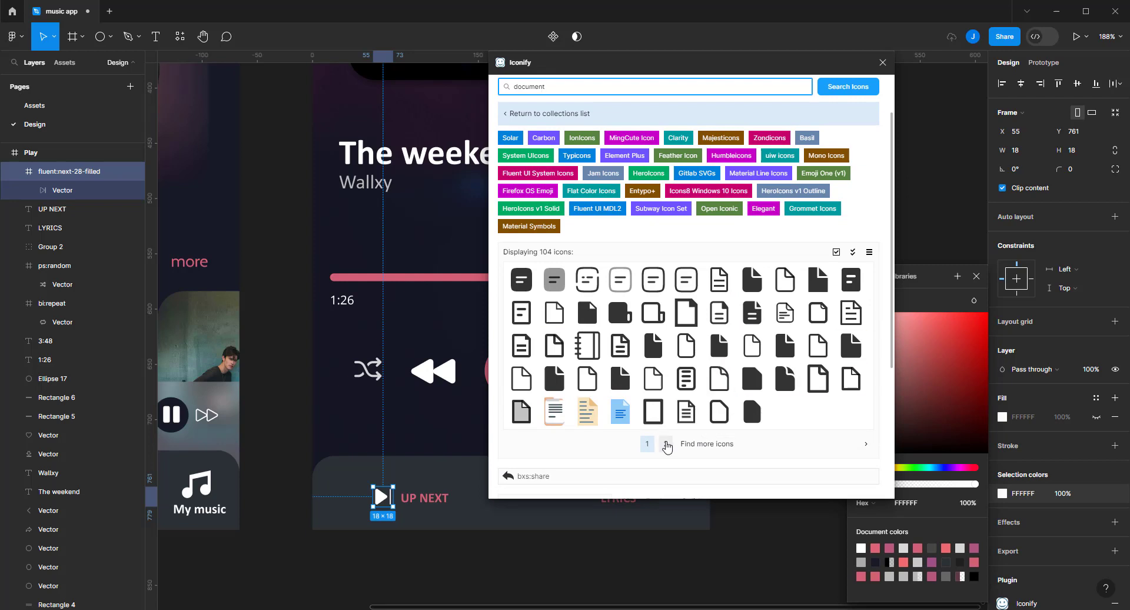
left_click(667, 445)
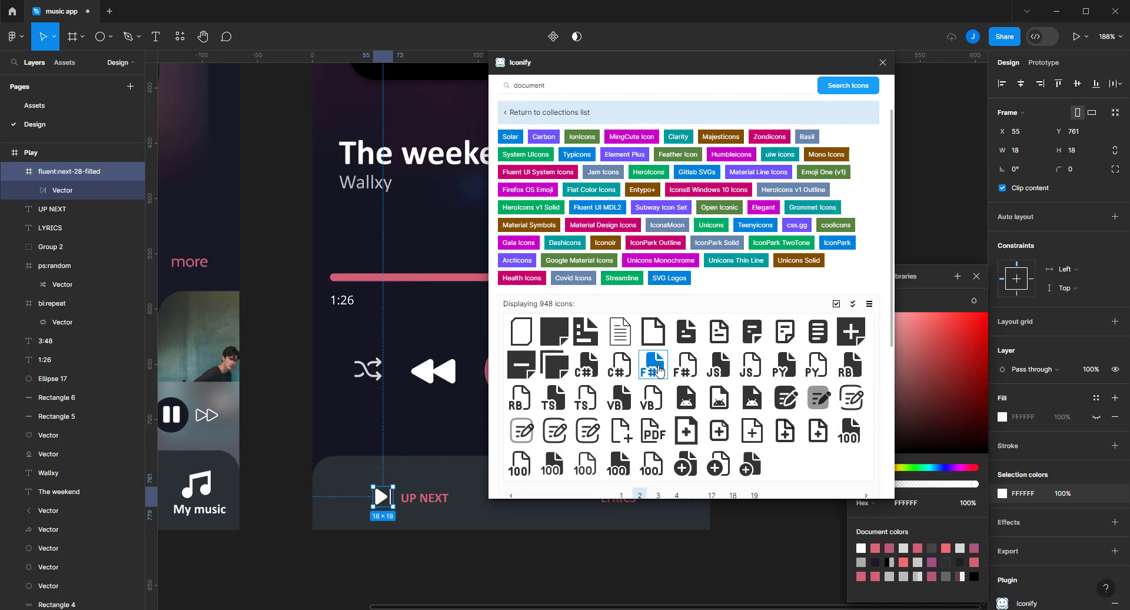
scroll(658, 371, "down", 1)
mouse_move(817, 273)
left_mouse_down()
mouse_move(772, 516)
mouse_move(586, 496)
mouse_move(393, 497)
left_mouse_up()
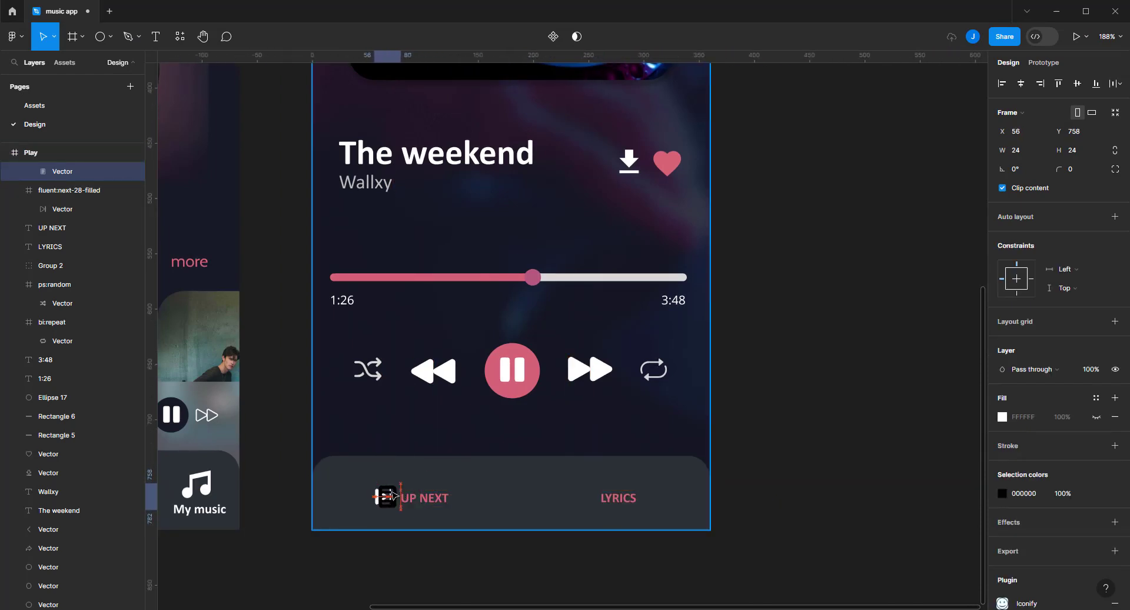
Resize the document icon to 19×19 and place it left of LYRICS
scroll(392, 496, "up", 1)
scroll(391, 496, "up", 5)
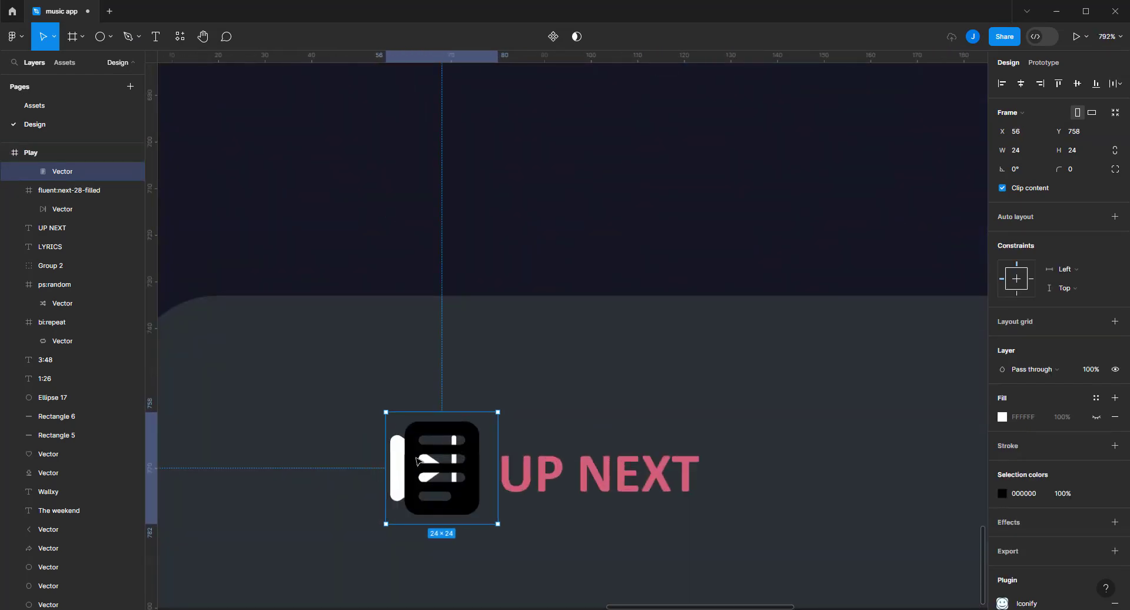
left_click_drag(416, 461, 398, 452)
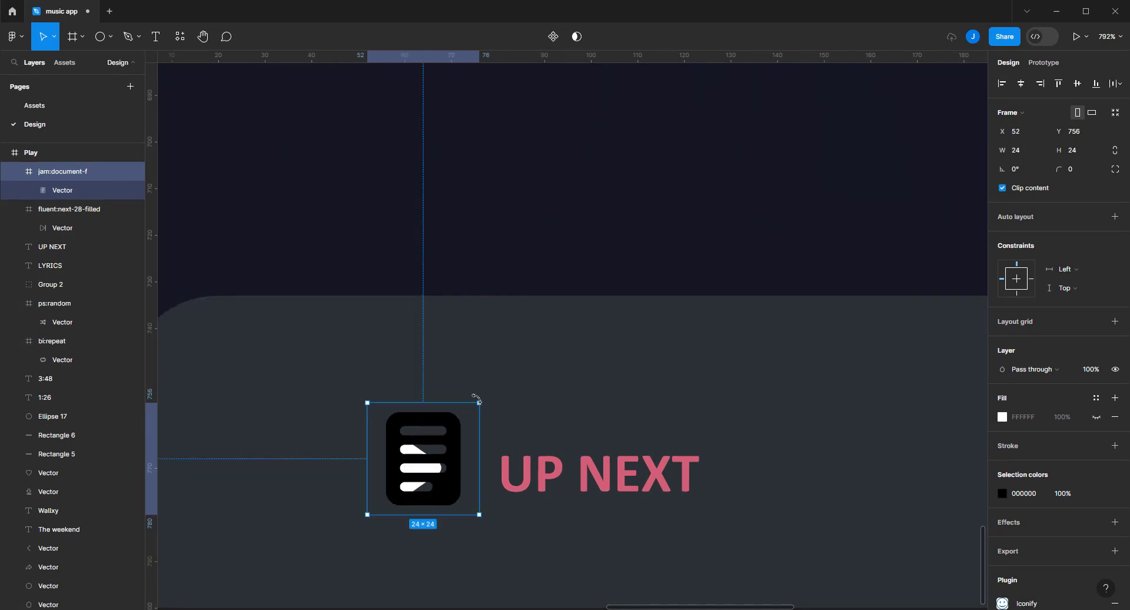
left_click_drag(478, 402, 458, 427)
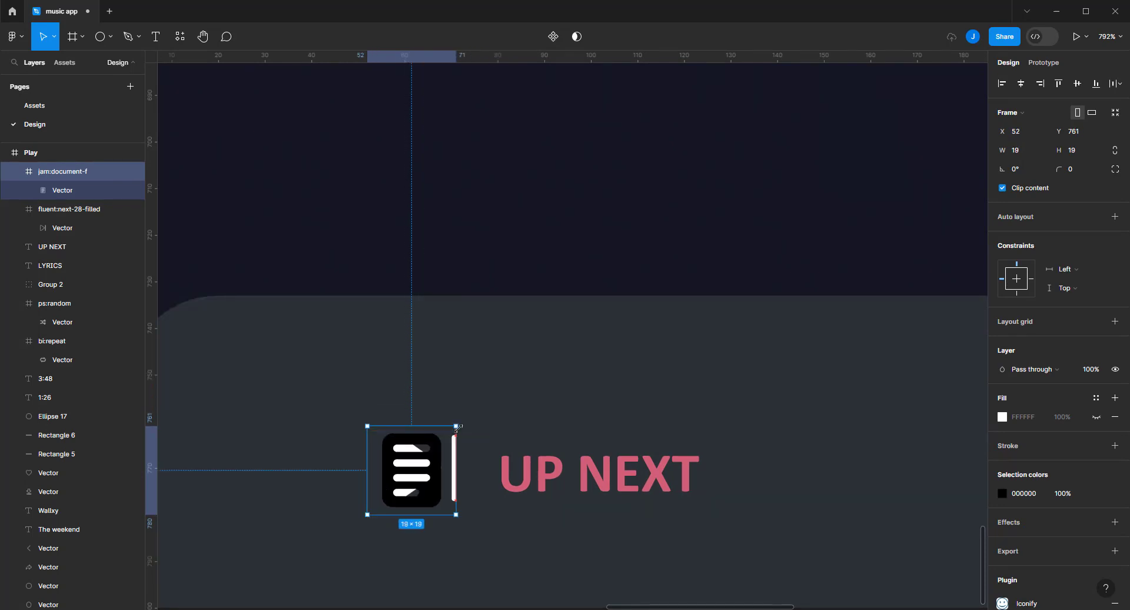
scroll(409, 465, "down", 4)
left_click_drag(410, 465, 750, 462)
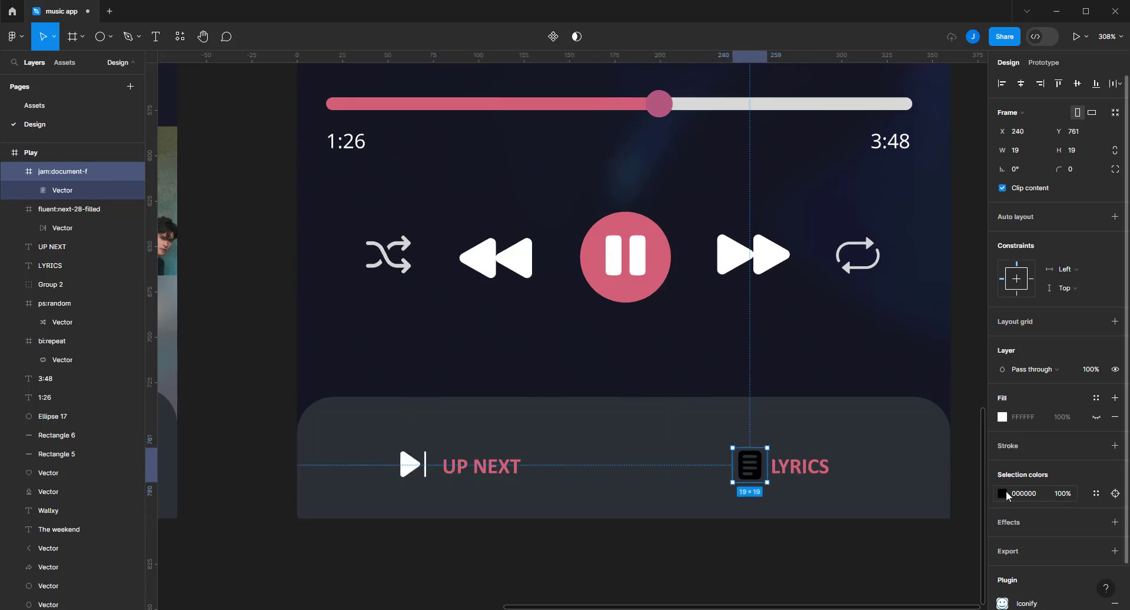
Set the document icon's colour to FFFFFF
left_click(1002, 493)
type("ffffff")
key("Return")
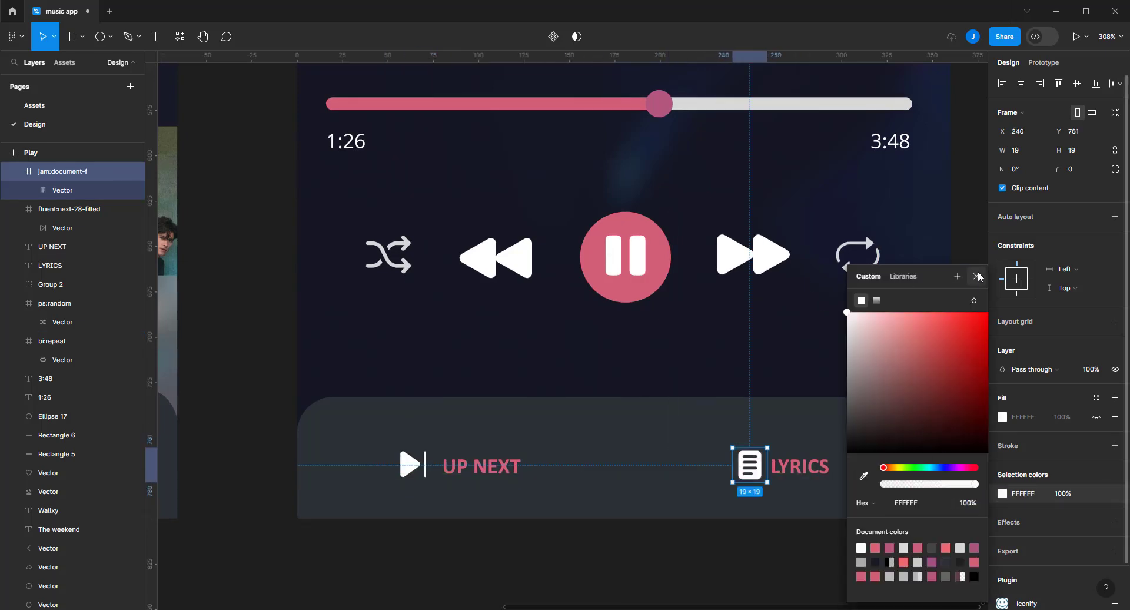
left_click(977, 276)
scroll(846, 296, "down", 5)
scroll(775, 235, "up", 3)
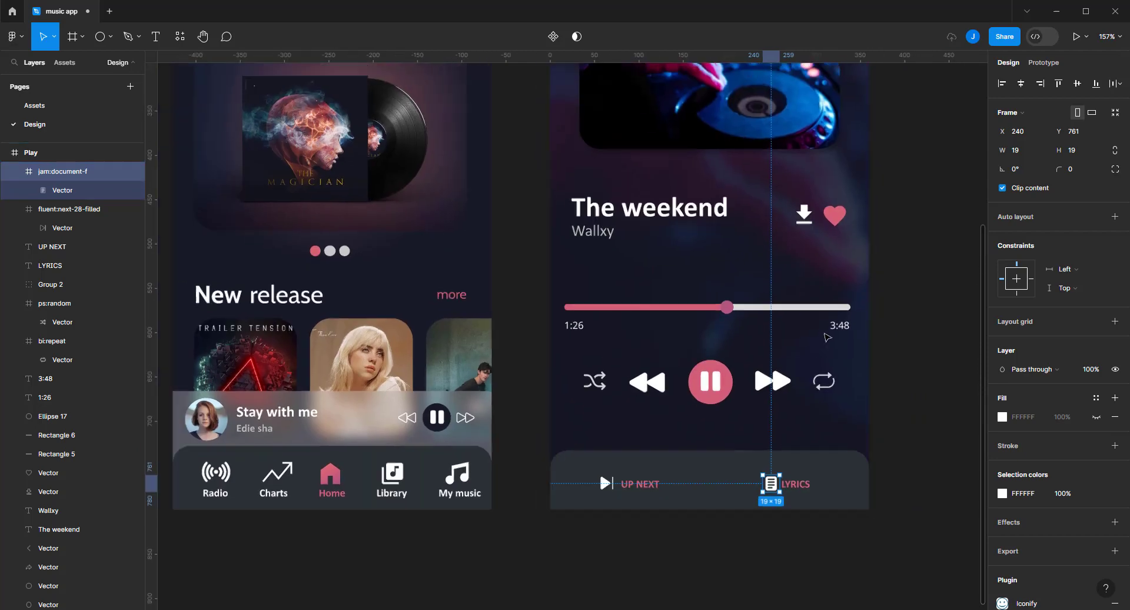
scroll(774, 235, "up", 3)
scroll(856, 271, "down", 1)
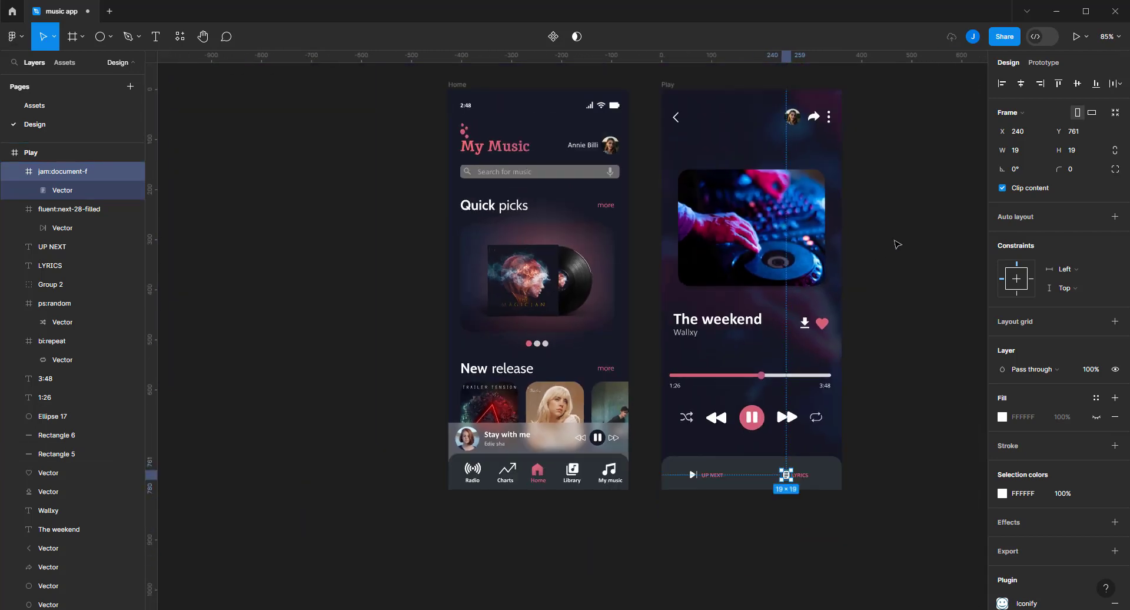
left_click_drag(897, 244, 856, 281)
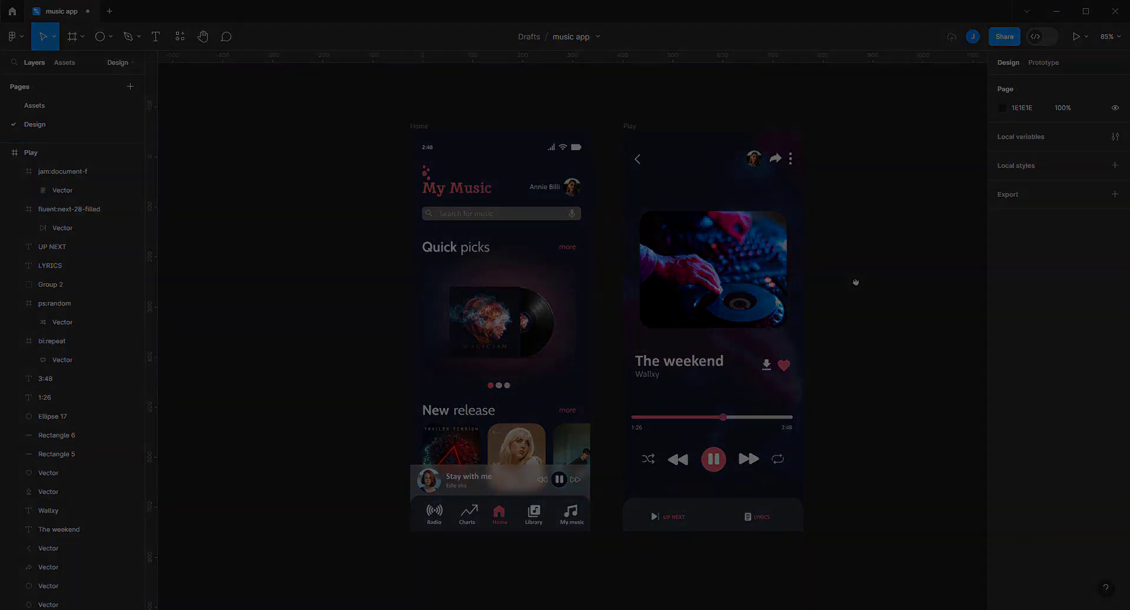